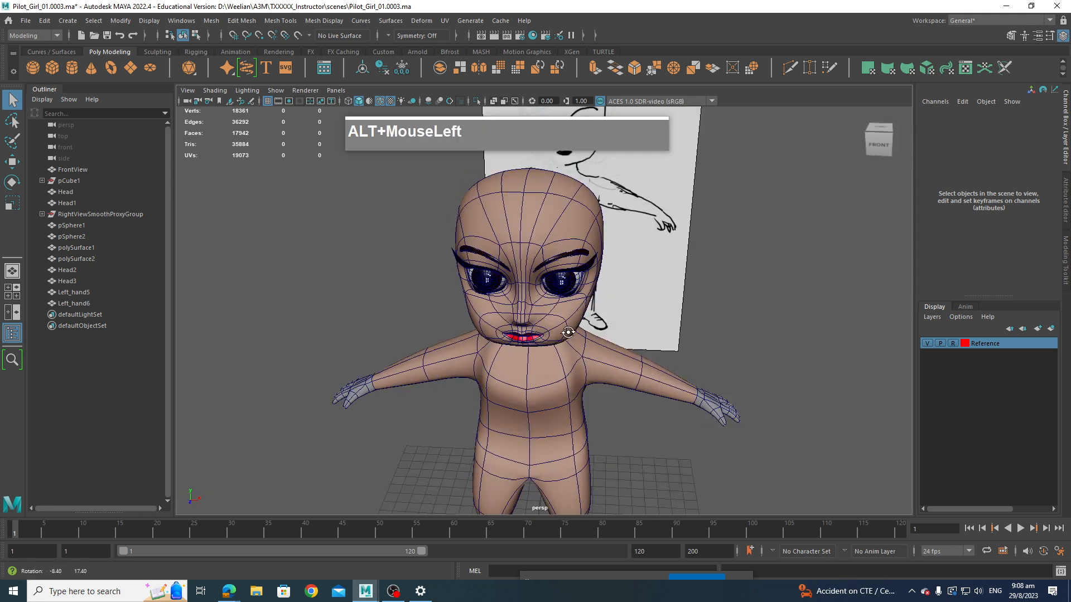
# Step: Examine the whole girl character and its reference drawing from the front and at an angle
pyautogui.keyDown('alt'); pyautogui.moveTo(540, 343); pyautogui.dragTo(539, 311, button='middle'); pyautogui.keyUp('alt')
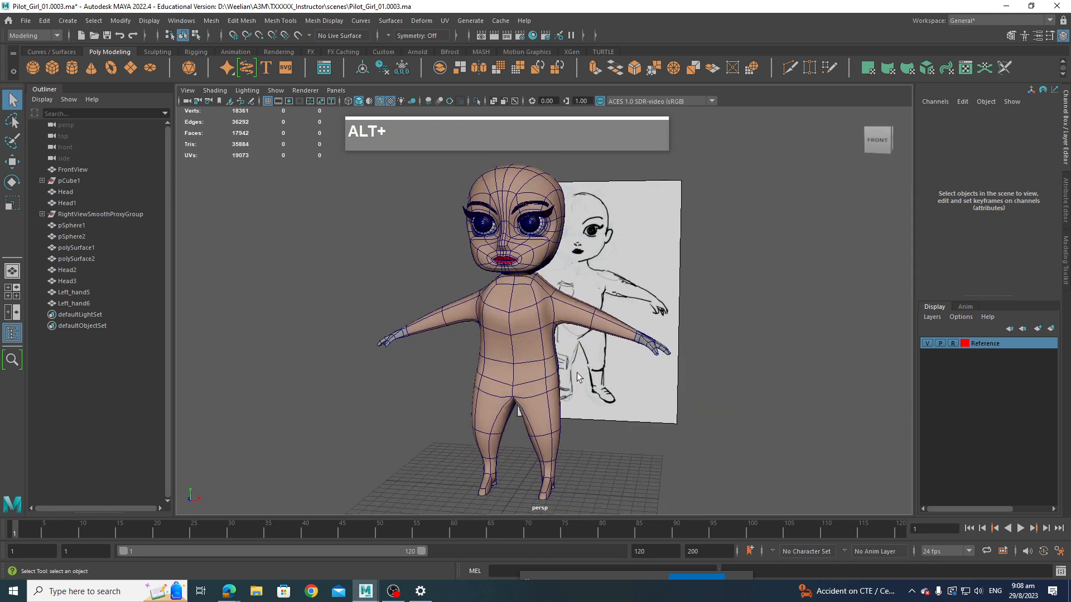
pyautogui.keyDown('alt'); pyautogui.moveTo(578, 377); pyautogui.dragTo(600, 366); pyautogui.keyUp('alt')
pyautogui.keyDown('alt'); pyautogui.scroll(5, 533, 389); pyautogui.keyUp('alt')
pyautogui.keyDown('alt'); pyautogui.scroll(-4, 600, 366); pyautogui.keyUp('alt')
pyautogui.keyDown('alt'); pyautogui.moveTo(600, 366); pyautogui.dragTo(578, 436, button='middle'); pyautogui.keyUp('alt')
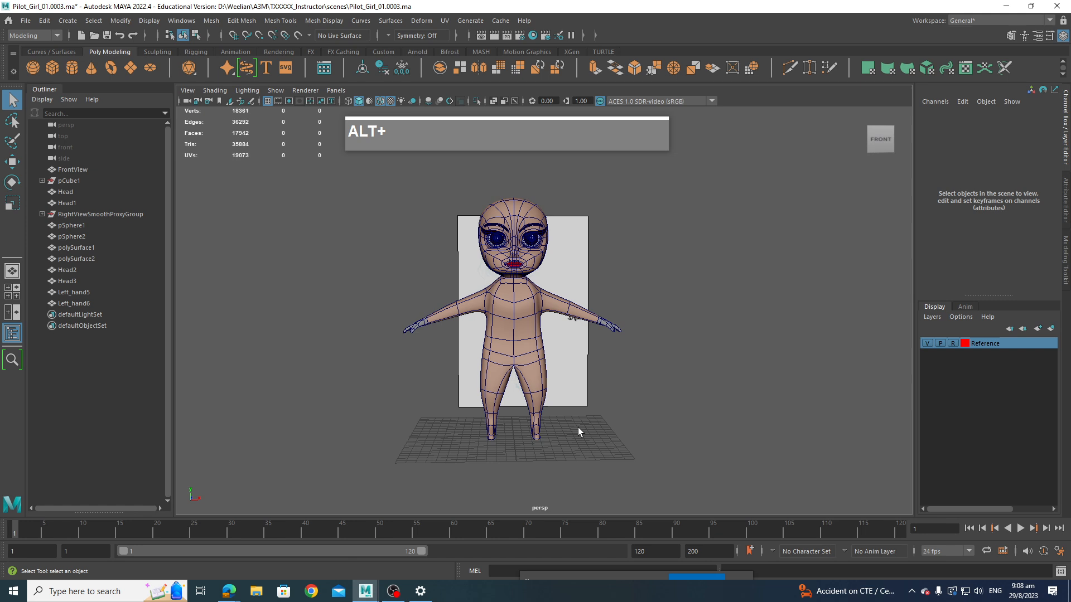
pyautogui.keyDown('alt'); pyautogui.moveTo(576, 429); pyautogui.dragTo(576, 397); pyautogui.keyUp('alt')
pyautogui.keyDown('alt'); pyautogui.scroll(3, 576, 397); pyautogui.keyUp('alt')
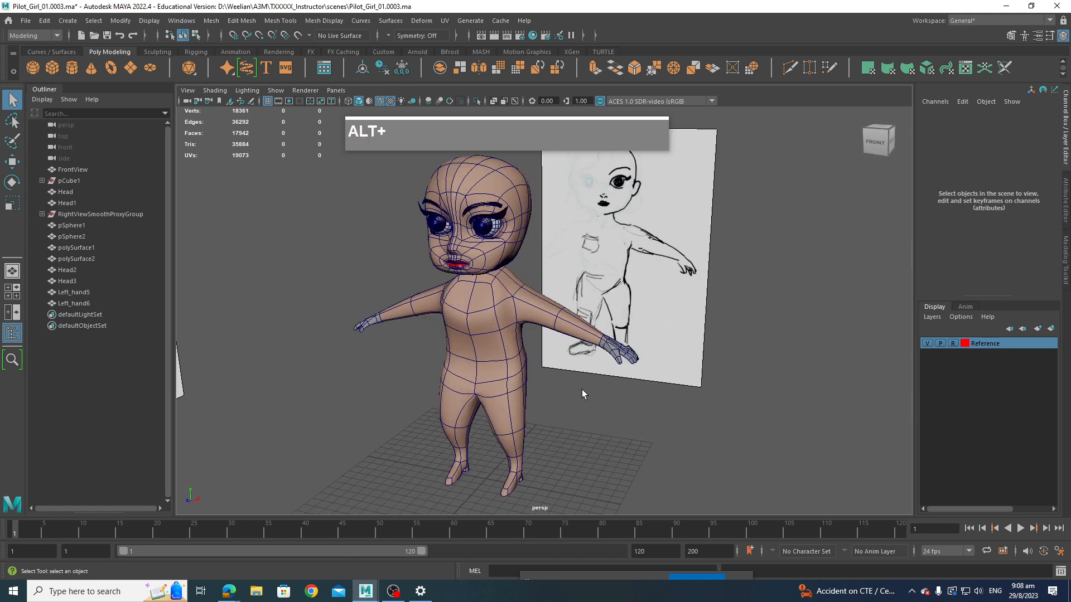
pyautogui.keyDown('alt'); pyautogui.moveTo(582, 390); pyautogui.dragTo(527, 254, button='middle'); pyautogui.keyUp('alt')
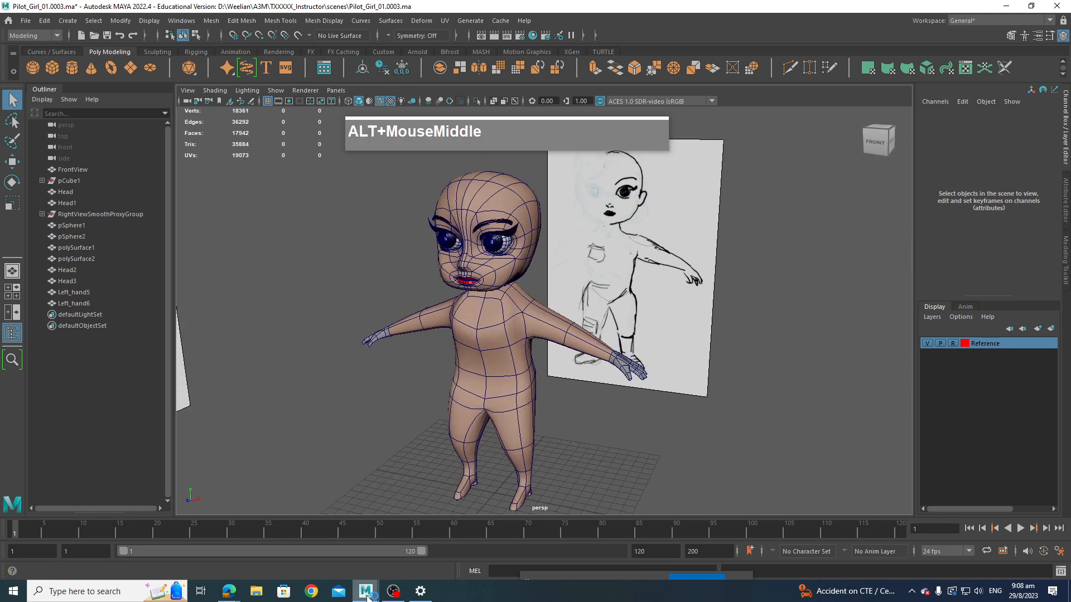
# Step: Switch to the Pilot_GirlV2_01.0014.ma scene and hide the helmet to inspect the hair strips beneath it
pyautogui.moveTo(367, 597)
pyautogui.click(433, 543)
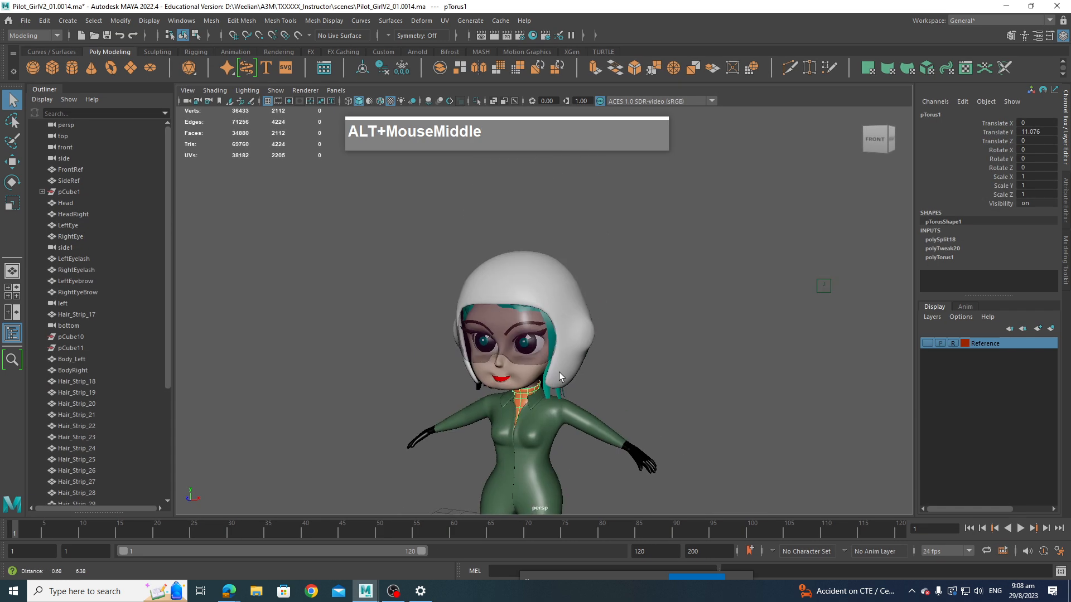
pyautogui.scroll(3, 560, 377)
pyautogui.click(590, 358)
pyautogui.keyDown('alt'); pyautogui.moveTo(602, 375); pyautogui.dragTo(605, 382, button='middle'); pyautogui.keyUp('alt')
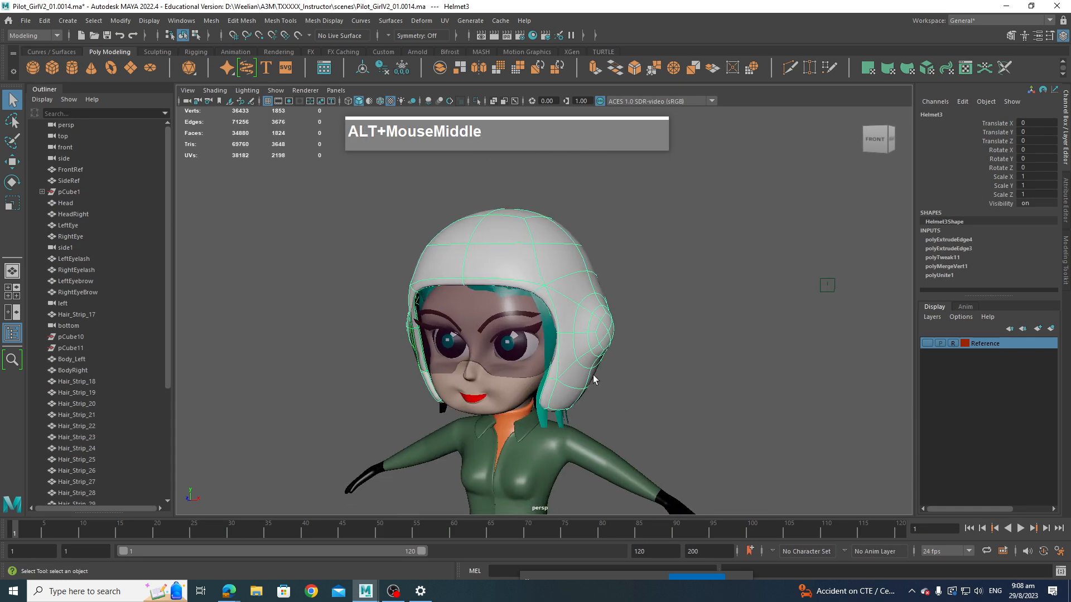
pyautogui.hotkey('ctrl', 'h')
pyautogui.keyDown('alt'); pyautogui.moveTo(600, 381); pyautogui.dragTo(547, 330); pyautogui.keyUp('alt')
pyautogui.click(546, 383)
pyautogui.click(634, 394)
pyautogui.click(557, 349)
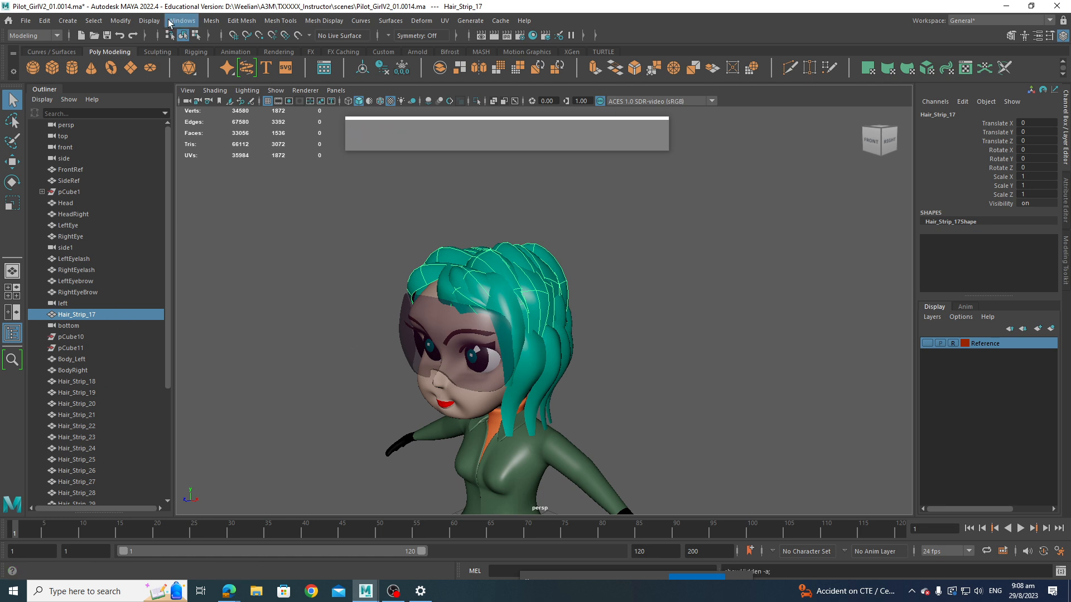
# Step: Select the left half of the finished character's body and examine its mesh from torso to feet
pyautogui.scroll(-2, 506, 461)
pyautogui.press('space')
pyautogui.moveTo(531, 453); pyautogui.dragTo(534, 340)
pyautogui.scroll(3, 550, 449)
pyautogui.click(534, 341)
pyautogui.scroll(-3, 534, 341)
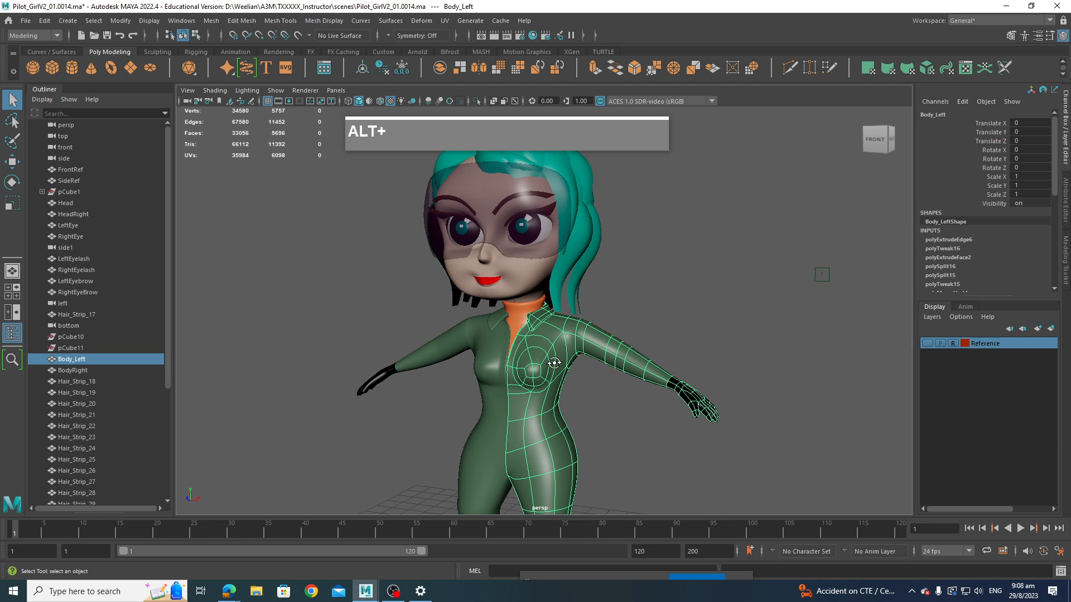
pyautogui.keyDown('alt'); pyautogui.moveTo(534, 341); pyautogui.dragTo(545, 346, button='middle'); pyautogui.keyUp('alt')
pyautogui.keyDown('alt'); pyautogui.moveTo(545, 347); pyautogui.dragTo(580, 357); pyautogui.keyUp('alt')
pyautogui.keyDown('alt'); pyautogui.moveTo(580, 357); pyautogui.dragTo(597, 369, button='middle'); pyautogui.keyUp('alt')
pyautogui.moveTo(598, 370)
pyautogui.keyDown('alt'); pyautogui.mouseDown()
pyautogui.moveTo(587, 323)
pyautogui.moveTo(587, 354)
pyautogui.mouseUp(); pyautogui.keyUp('alt')
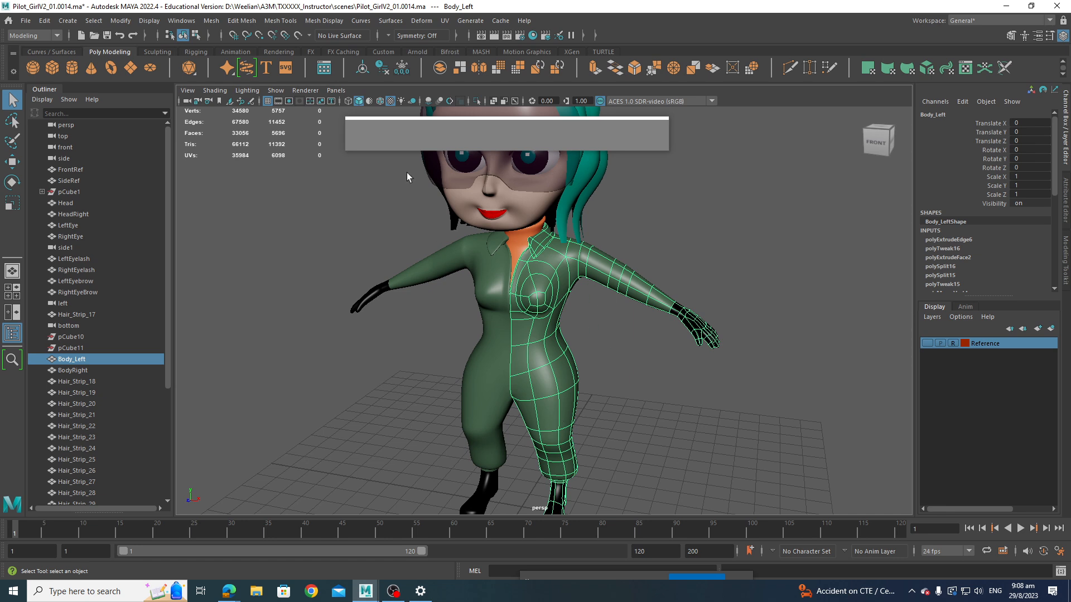
# Step: Show all hidden objects in the finished character's scene
pyautogui.click(152, 21)
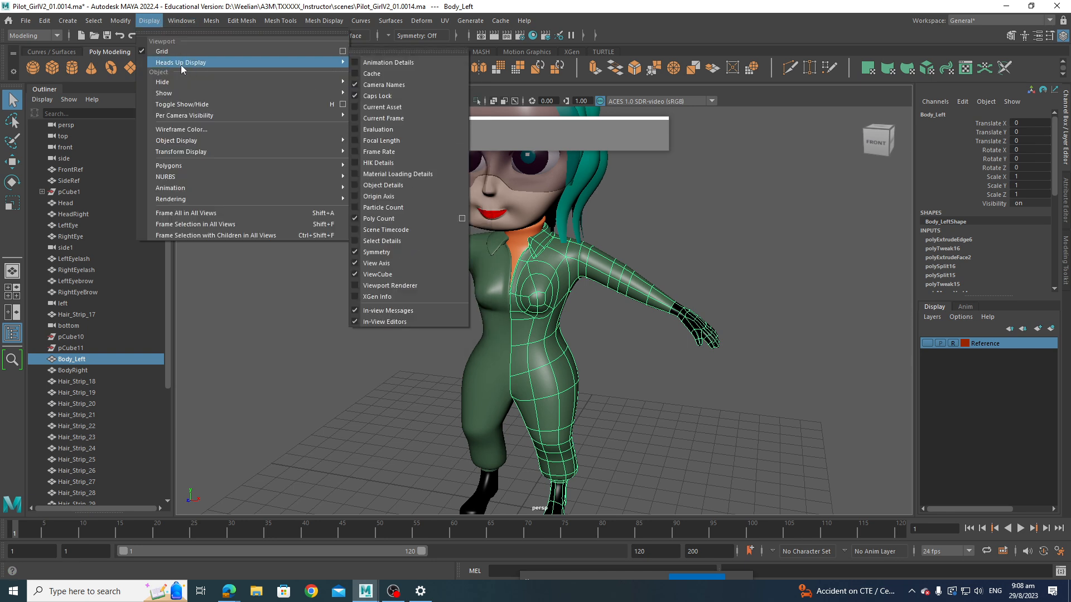
pyautogui.moveTo(178, 93)
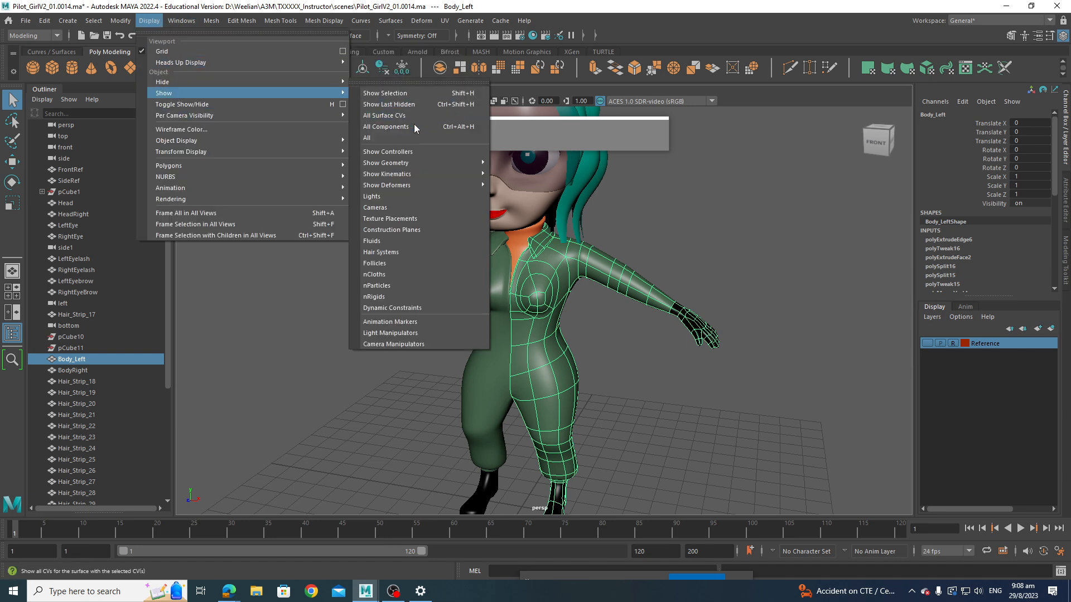
pyautogui.click(399, 138)
pyautogui.scroll(-5, 722, 249)
pyautogui.keyDown('alt'); pyautogui.moveTo(721, 249); pyautogui.dragTo(531, 275); pyautogui.keyUp('alt')
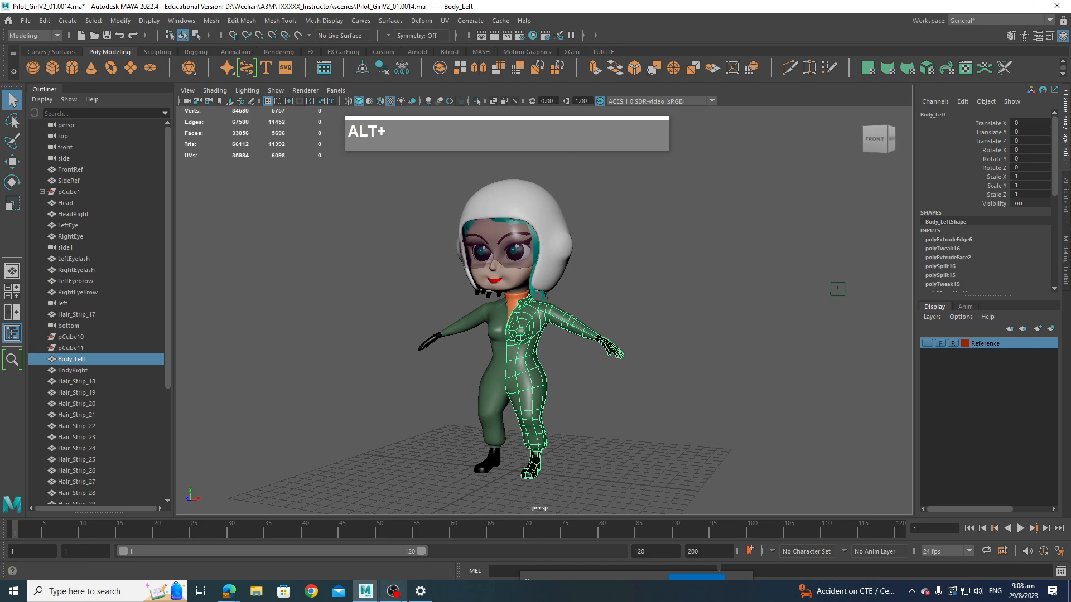
# Step: Switch back to the Pilot_Girl_01.0003.ma scene and insert a Multi-Cut edge loop across the left body half's upper chest and shoulder
pyautogui.click(365, 591)
pyautogui.click(427, 538)
pyautogui.keyDown('alt'); pyautogui.moveTo(574, 350); pyautogui.dragTo(587, 371); pyautogui.keyUp('alt')
pyautogui.keyDown('alt'); pyautogui.moveTo(588, 371); pyautogui.dragTo(621, 340, button='middle'); pyautogui.keyUp('alt')
pyautogui.scroll(4, 608, 336)
pyautogui.scroll(3, 608, 337)
pyautogui.scroll(-2, 591, 278)
pyautogui.scroll(2, 619, 332)
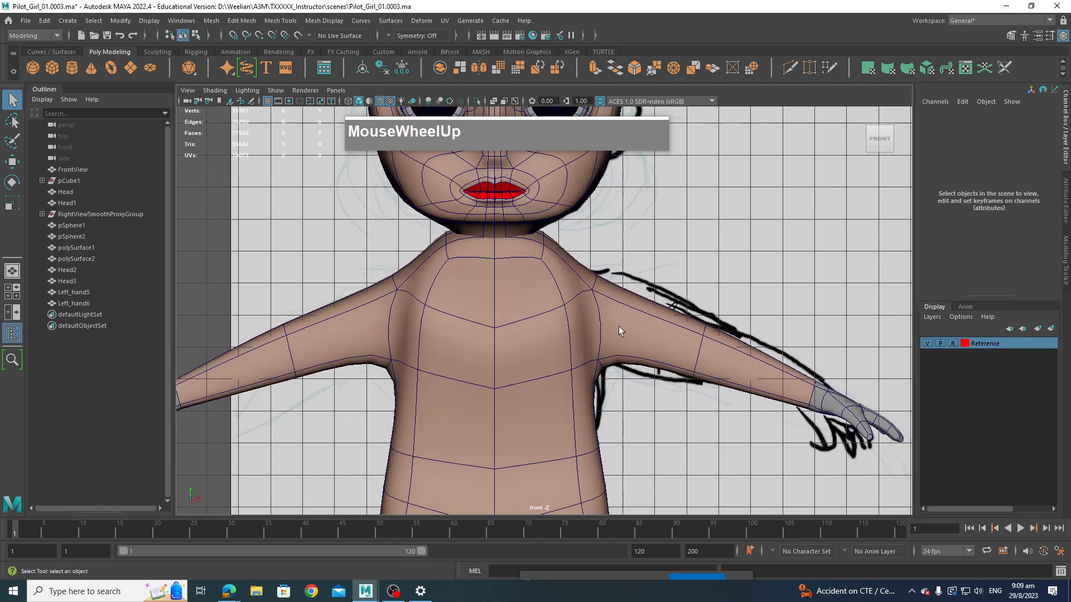
pyautogui.click(548, 275)
pyautogui.keyDown('shift'); pyautogui.moveTo(547, 275); pyautogui.dragTo(553, 281, button='right'); pyautogui.keyUp('shift')
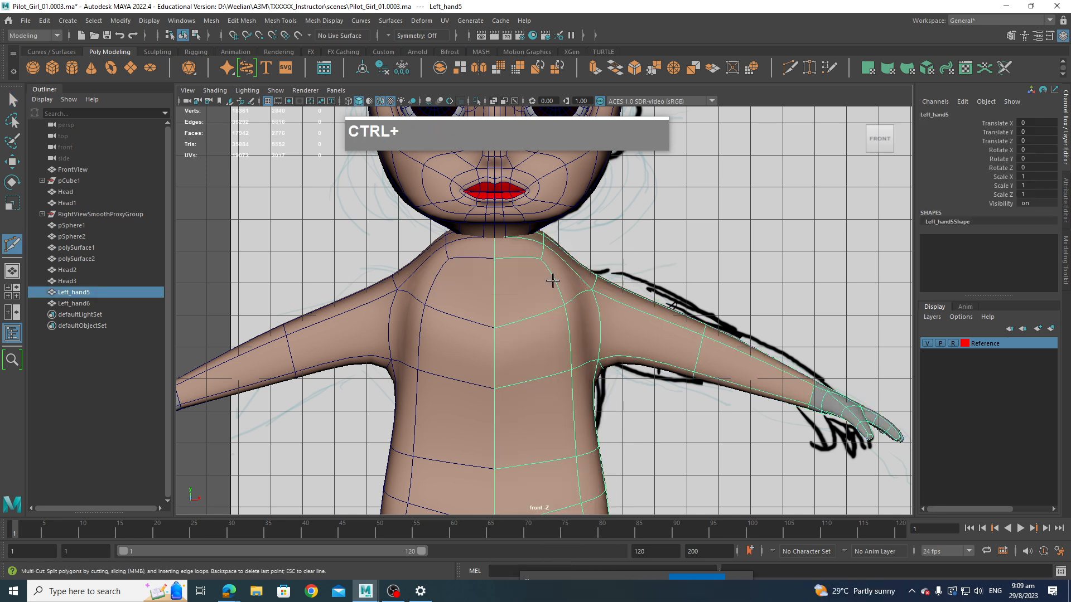
pyautogui.keyDown('ctrl'); pyautogui.click(552, 278); pyautogui.keyUp('ctrl')
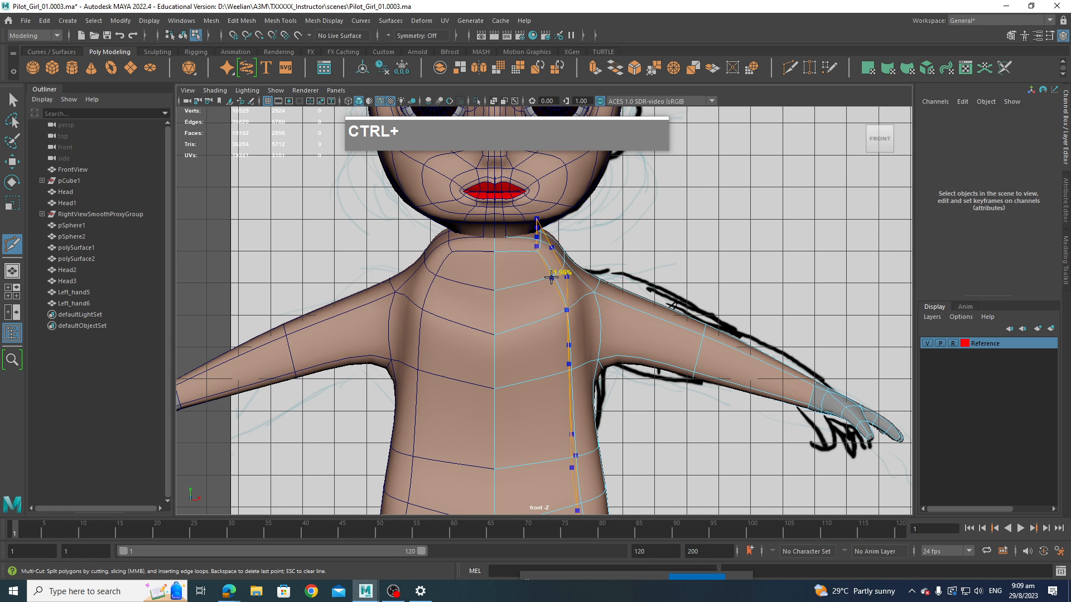
# Step: Adjust the vertices around the neck base and shoulder on the left body half
pyautogui.moveTo(602, 270); pyautogui.dragTo(563, 269, button='right')
pyautogui.moveTo(574, 292); pyautogui.dragTo(561, 264)
pyautogui.press('w')
pyautogui.press('space')
pyautogui.moveTo(609, 291); pyautogui.dragTo(611, 277)
pyautogui.keyDown('alt'); pyautogui.moveTo(612, 279); pyautogui.dragTo(528, 285); pyautogui.keyUp('alt')
pyautogui.scroll(4, 562, 312)
pyautogui.scroll(2, 493, 291)
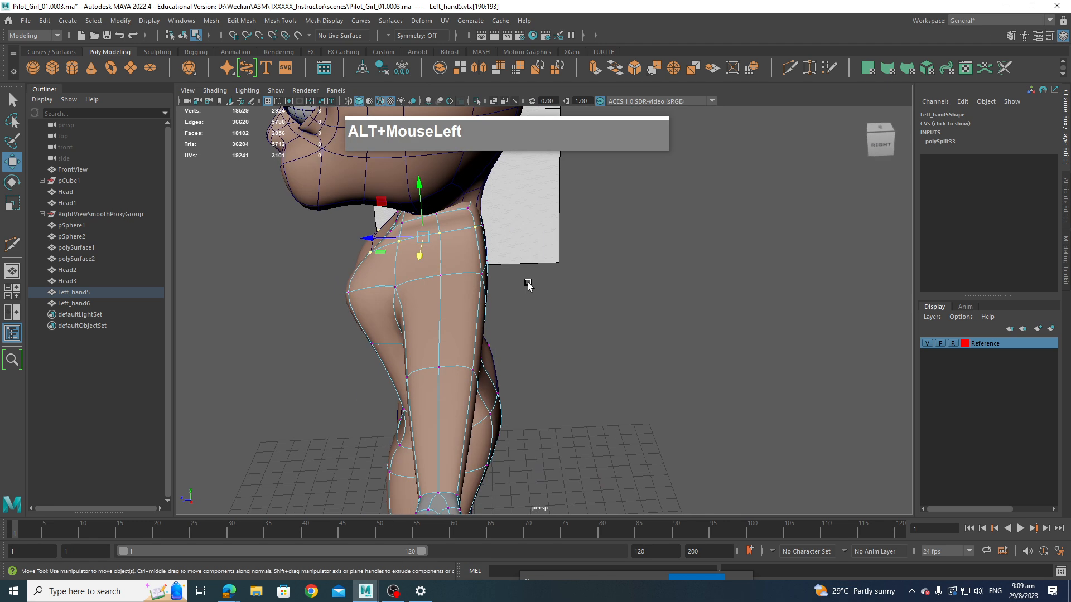
pyautogui.scroll(2, 509, 288)
pyautogui.keyDown('alt'); pyautogui.moveTo(509, 288); pyautogui.dragTo(484, 313, button='middle'); pyautogui.keyUp('alt')
pyautogui.keyDown('alt'); pyautogui.moveTo(485, 313); pyautogui.dragTo(578, 349); pyautogui.keyUp('alt')
pyautogui.keyDown('alt'); pyautogui.moveTo(544, 393); pyautogui.dragTo(507, 354); pyautogui.keyUp('alt')
pyautogui.click(428, 365)
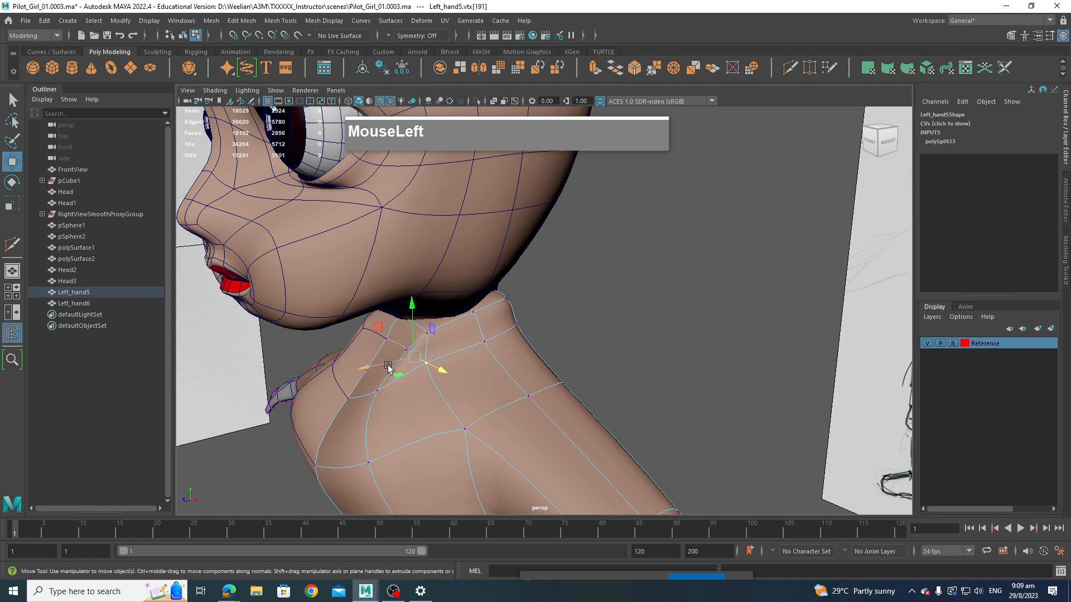
pyautogui.moveTo(387, 366); pyautogui.dragTo(629, 367)
pyautogui.click(599, 373)
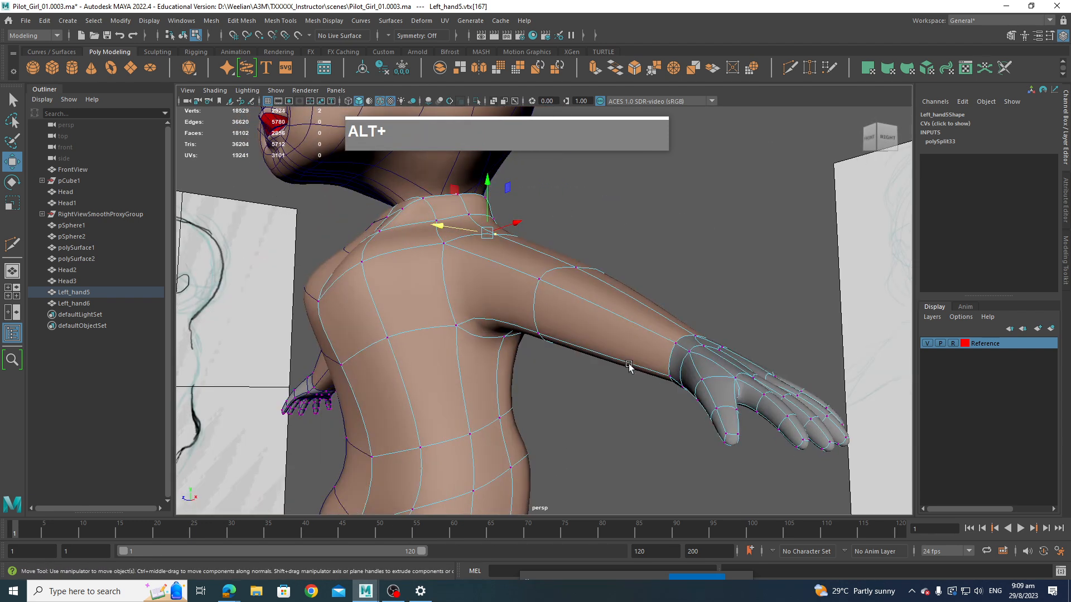
# Step: Circularize the edge loop around the left upper arm
pyautogui.moveTo(567, 253)
pyautogui.mouseDown(button='right')
pyautogui.moveTo(588, 248)
pyautogui.moveTo(570, 242)
pyautogui.mouseUp(button='right')
pyautogui.keyDown('alt'); pyautogui.moveTo(602, 313); pyautogui.dragTo(533, 291); pyautogui.keyUp('alt')
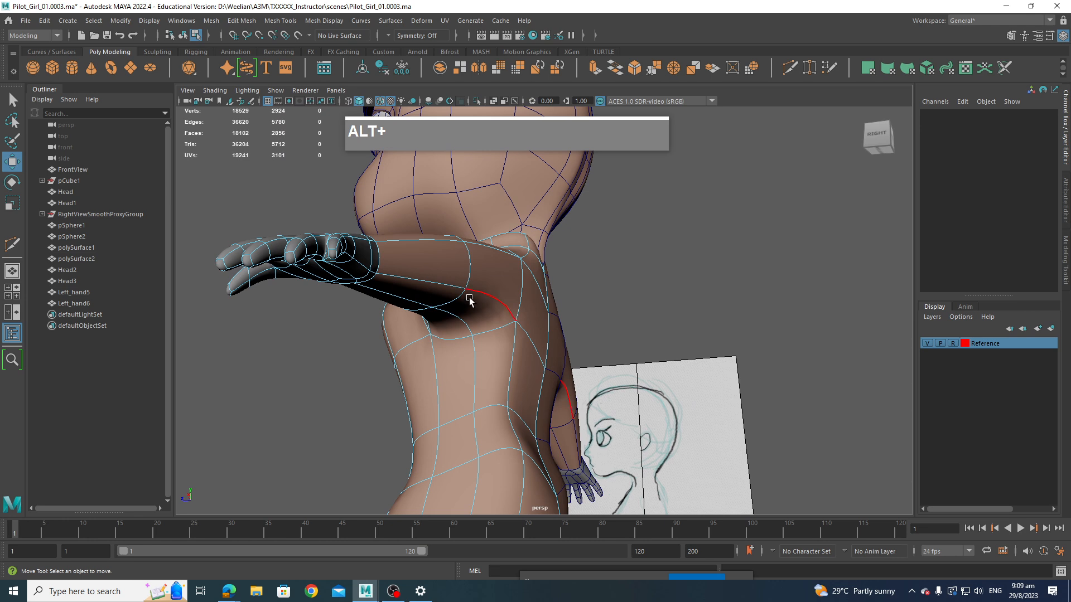
pyautogui.keyDown('alt'); pyautogui.moveTo(469, 301); pyautogui.dragTo(517, 290); pyautogui.keyUp('alt')
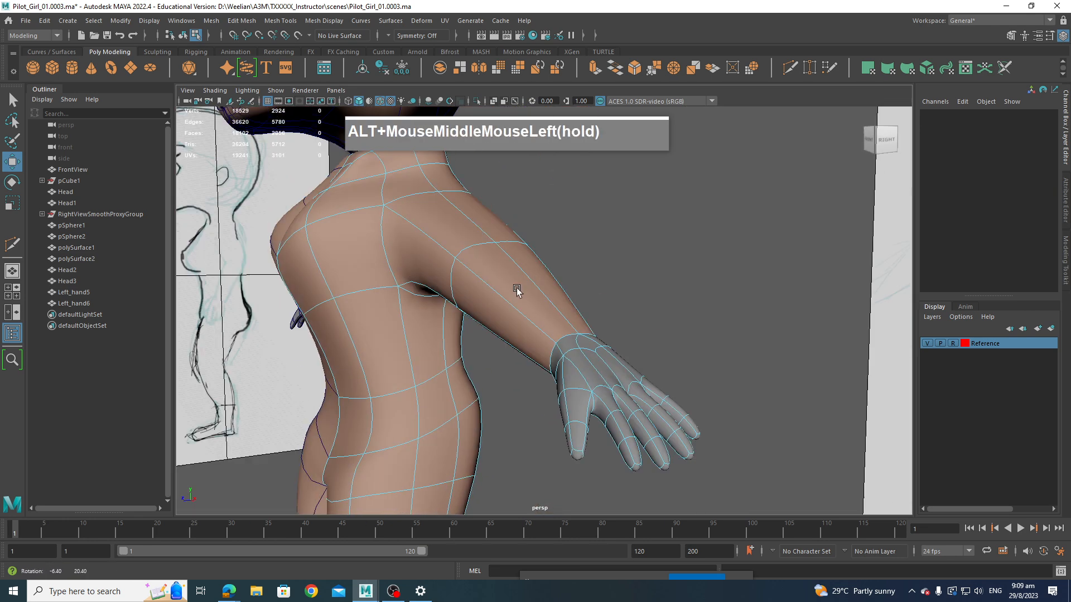
pyautogui.click(481, 243)
pyautogui.keyDown('alt'); pyautogui.moveTo(587, 295); pyautogui.dragTo(541, 237); pyautogui.keyUp('alt')
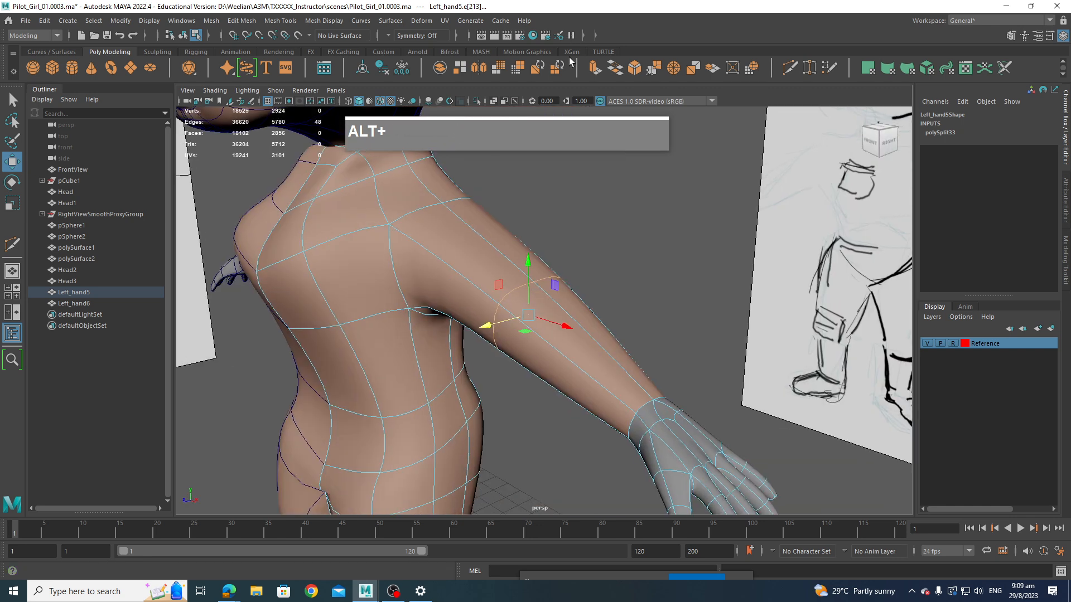
pyautogui.click(752, 68)
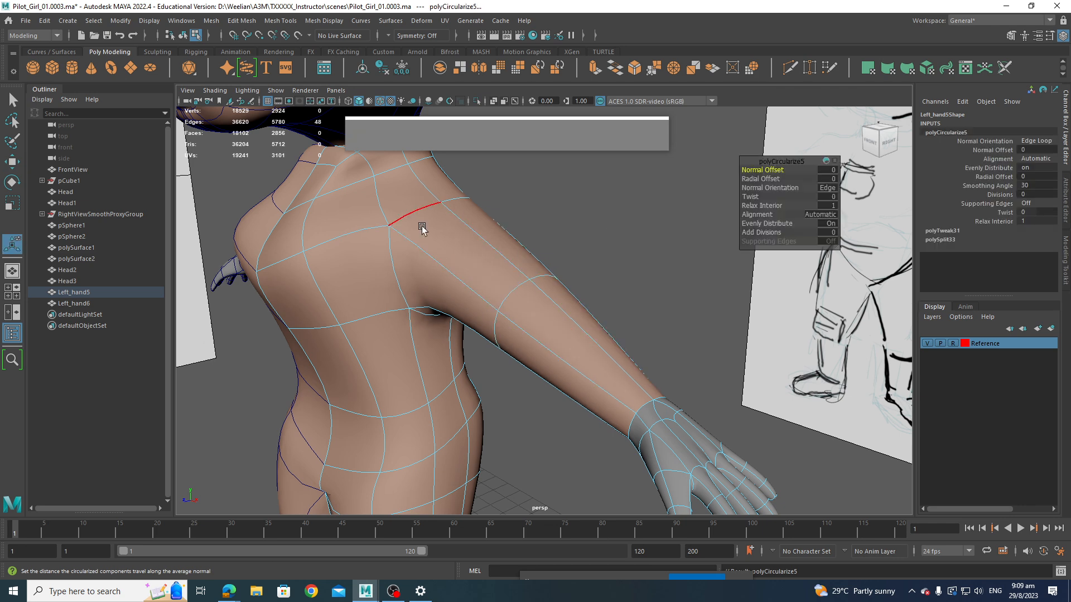
# Step: Select the edges around the left shoulder and armpit and circularize them into an even ring
pyautogui.keyDown('alt'); pyautogui.moveTo(442, 237); pyautogui.dragTo(470, 234); pyautogui.keyUp('alt')
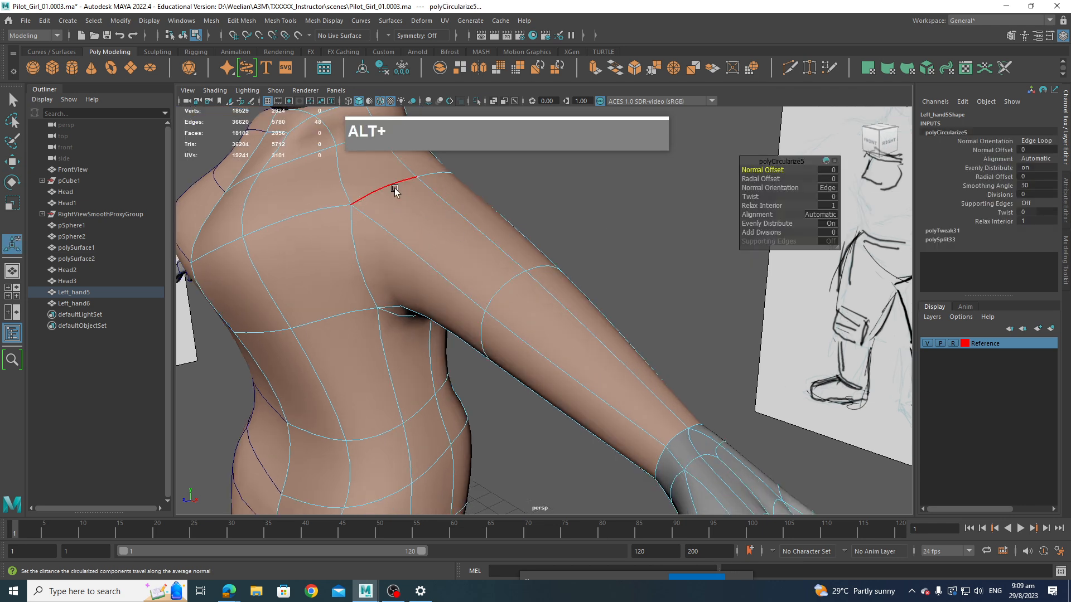
pyautogui.click(425, 180)
pyautogui.keyDown('alt'); pyautogui.moveTo(550, 195); pyautogui.dragTo(524, 192); pyautogui.keyUp('alt')
pyautogui.keyDown('shift'); pyautogui.click(460, 176); pyautogui.keyUp('shift')
pyautogui.keyDown('shift'); pyautogui.click(494, 201); pyautogui.keyUp('shift')
pyautogui.keyDown('shift'); pyautogui.click(479, 282); pyautogui.keyUp('shift')
pyautogui.keyDown('alt'); pyautogui.moveTo(479, 282); pyautogui.dragTo(585, 287); pyautogui.keyUp('alt')
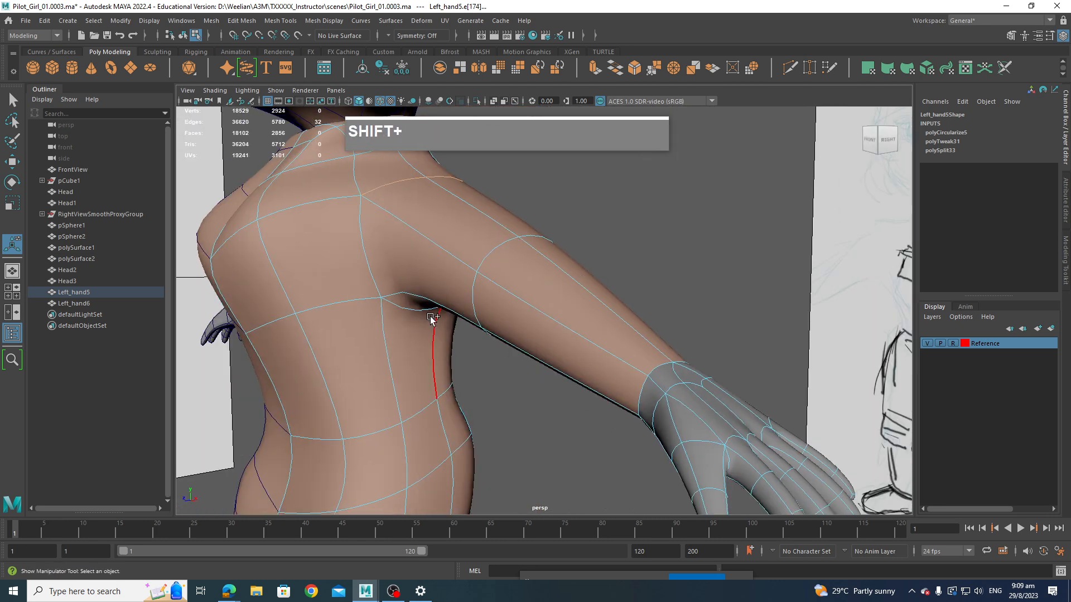
pyautogui.keyDown('shift'); pyautogui.click(416, 317); pyautogui.keyUp('shift')
pyautogui.keyDown('alt'); pyautogui.moveTo(416, 317); pyautogui.dragTo(503, 243); pyautogui.keyUp('alt')
pyautogui.keyDown('alt'); pyautogui.moveTo(508, 307); pyautogui.dragTo(417, 224); pyautogui.keyUp('alt')
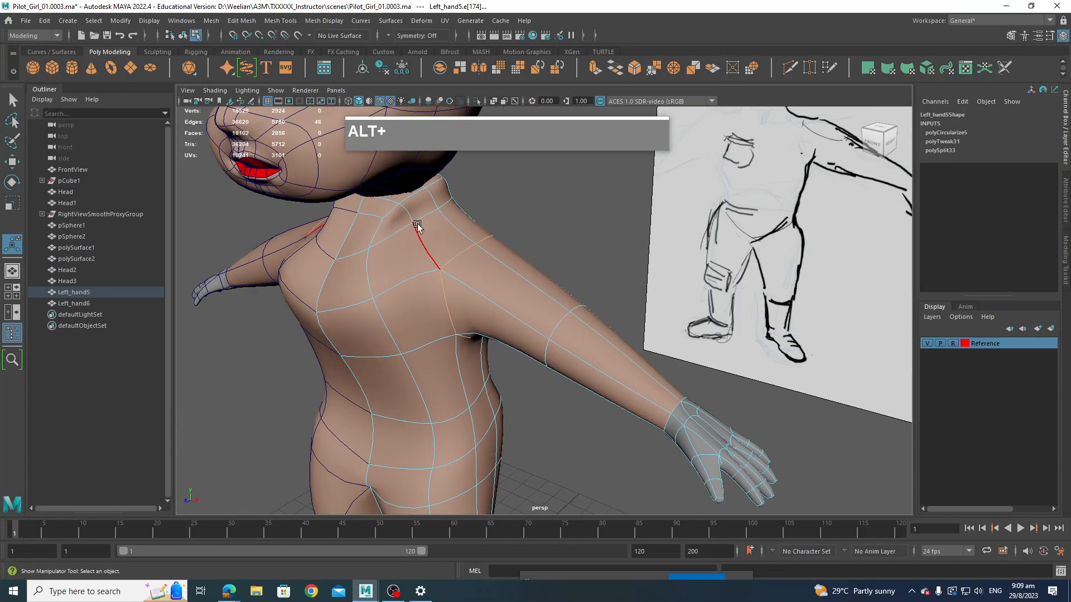
pyautogui.keyDown('alt'); pyautogui.moveTo(485, 269); pyautogui.dragTo(440, 270); pyautogui.keyUp('alt')
pyautogui.click(748, 70)
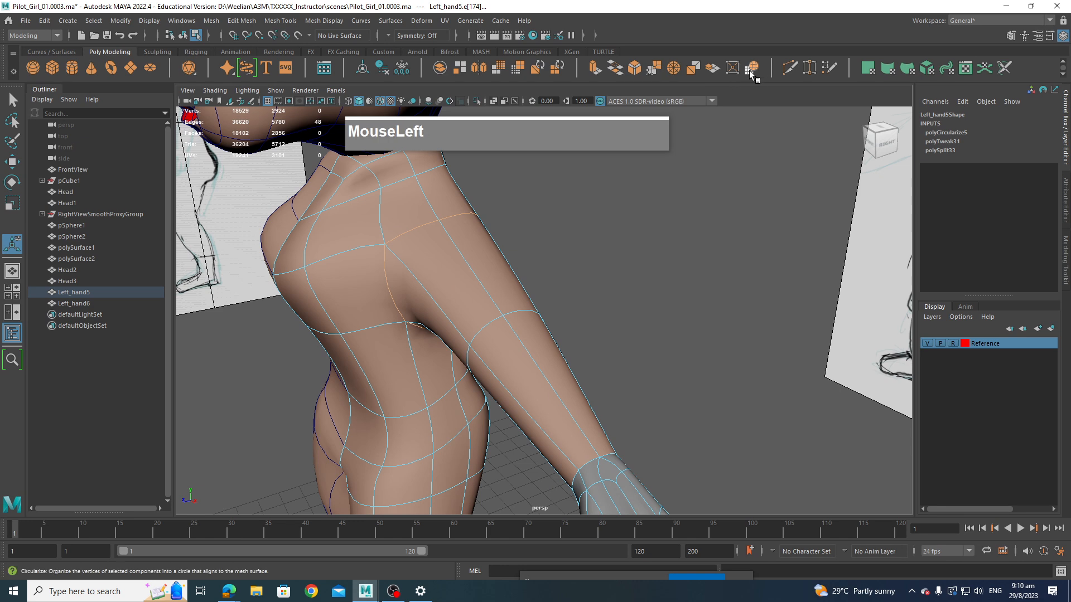
# Step: Move the left waist vertices inward and up in the front view to narrow the waist
pyautogui.keyDown('alt'); pyautogui.moveTo(489, 235); pyautogui.dragTo(401, 207); pyautogui.keyUp('alt')
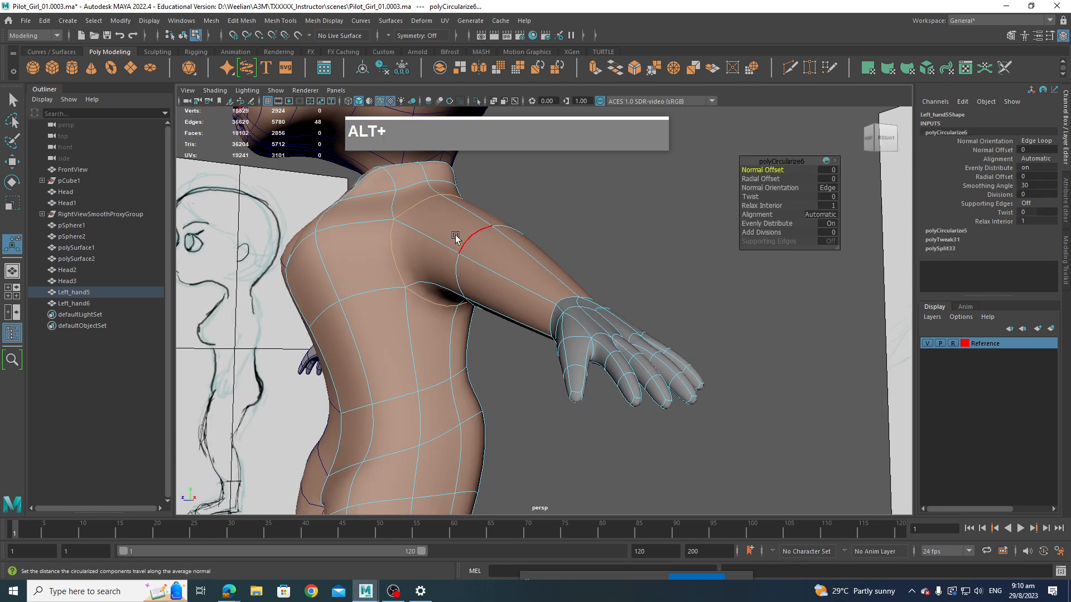
pyautogui.keyDown('alt'); pyautogui.moveTo(455, 239); pyautogui.dragTo(545, 267); pyautogui.keyUp('alt')
pyautogui.scroll(-3, 545, 268)
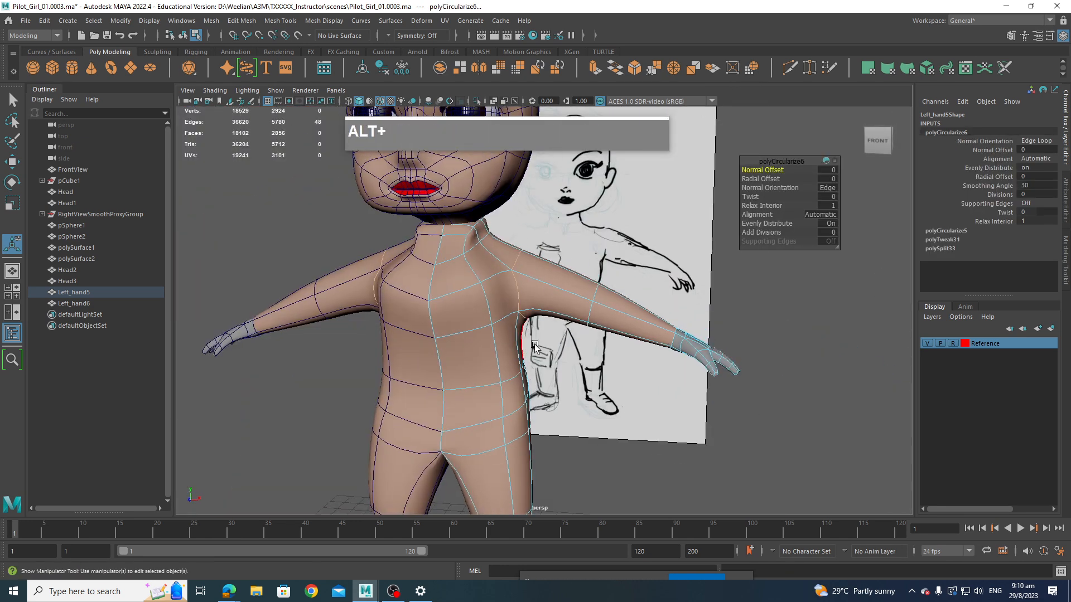
pyautogui.press('space')
pyautogui.moveTo(534, 346); pyautogui.dragTo(539, 381)
pyautogui.keyDown('alt'); pyautogui.moveTo(570, 474); pyautogui.dragTo(536, 365, button='middle'); pyautogui.keyUp('alt')
pyautogui.scroll(2, 557, 365)
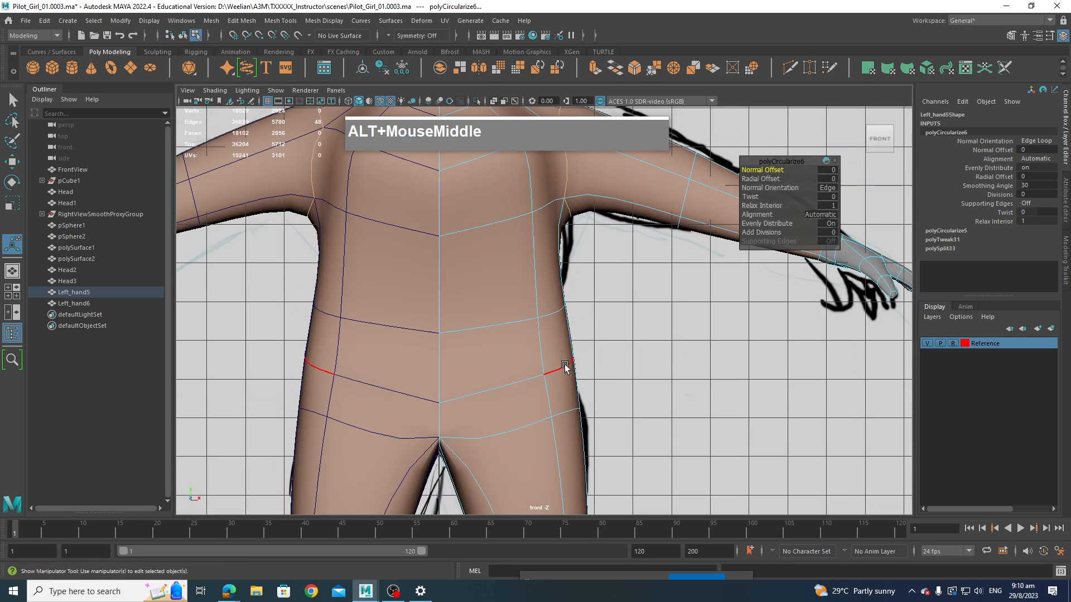
pyautogui.moveTo(526, 281); pyautogui.dragTo(609, 340, button='right')
pyautogui.moveTo(520, 279); pyautogui.dragTo(581, 308)
pyautogui.press('w')
pyautogui.keyDown('alt'); pyautogui.moveTo(583, 310); pyautogui.dragTo(553, 271, button='middle'); pyautogui.keyUp('alt')
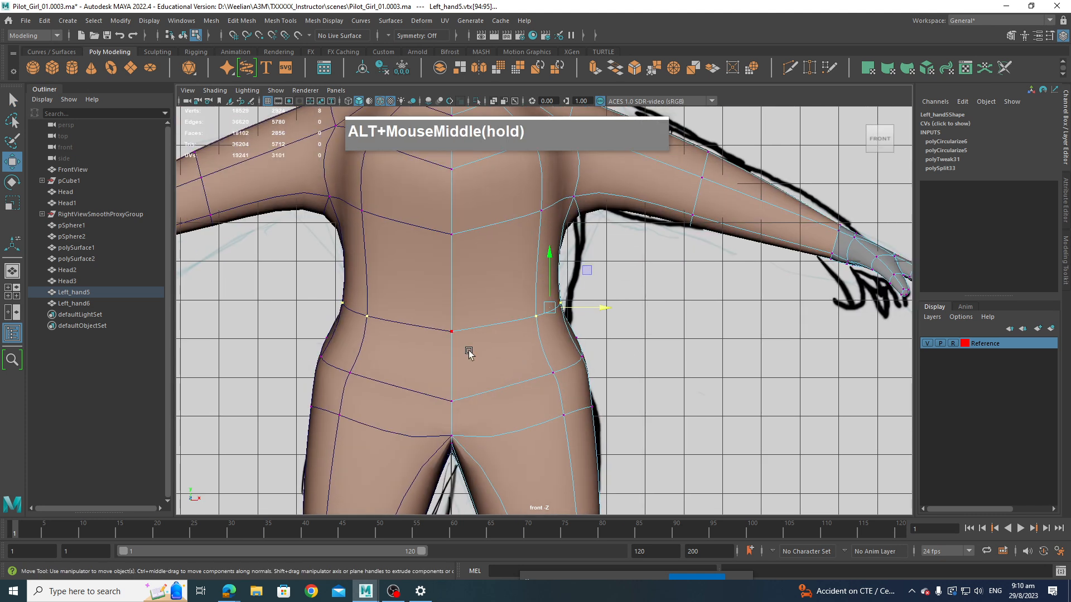
pyautogui.moveTo(550, 279); pyautogui.dragTo(549, 265)
pyautogui.keyDown('alt'); pyautogui.moveTo(586, 337); pyautogui.dragTo(583, 326, button='middle'); pyautogui.keyUp('alt')
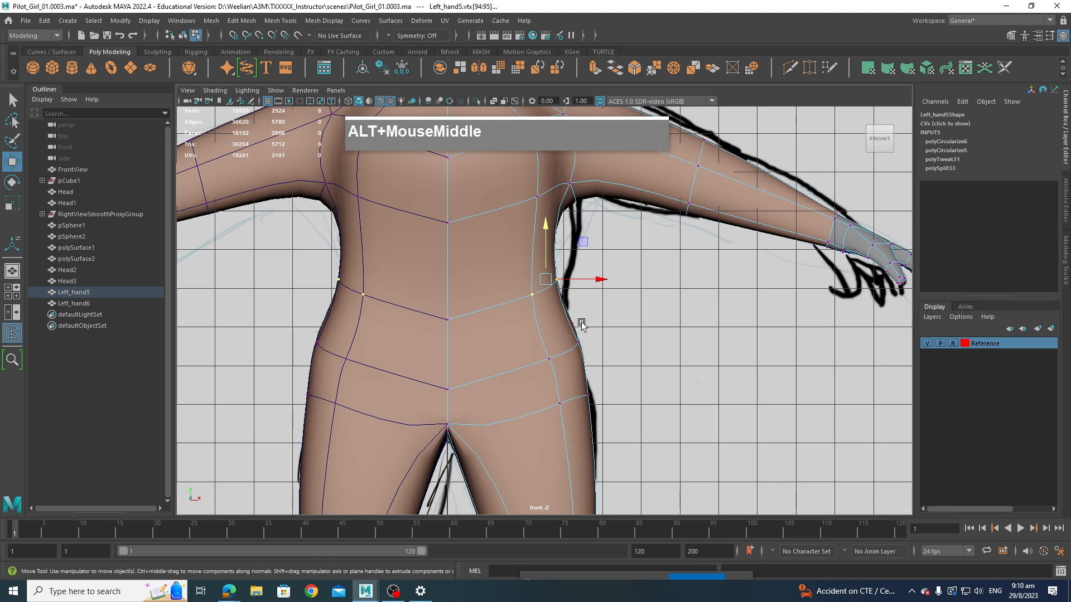
# Step: Reshape the left hip by moving its upper vertices up and inward and its lower vertices down and outward
pyautogui.moveTo(515, 309); pyautogui.dragTo(580, 359)
pyautogui.moveTo(614, 295)
pyautogui.mouseDown()
pyautogui.moveTo(604, 270)
pyautogui.moveTo(604, 279)
pyautogui.mouseUp()
pyautogui.rightClick(603, 279)
pyautogui.keyDown('alt'); pyautogui.moveTo(609, 400); pyautogui.dragTo(605, 363, button='middle'); pyautogui.keyUp('alt')
pyautogui.moveTo(625, 383); pyautogui.dragTo(529, 341)
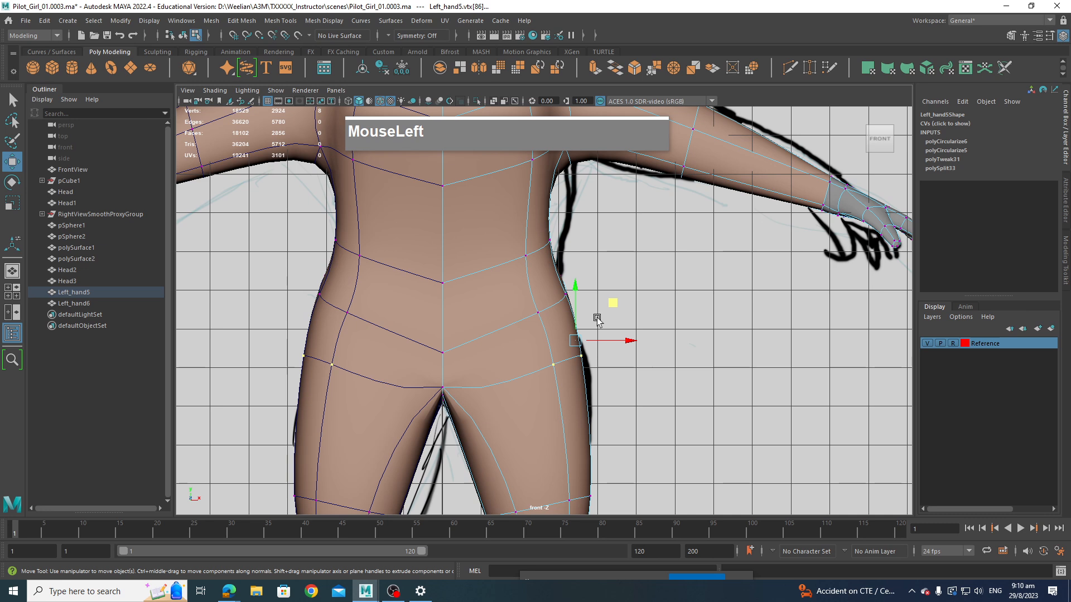
pyautogui.moveTo(614, 302); pyautogui.dragTo(626, 327)
# Step: Lower the centre vertices at the crotch in the front view
pyautogui.keyDown('alt'); pyautogui.moveTo(612, 350); pyautogui.dragTo(624, 301, button='middle'); pyautogui.keyUp('alt')
pyautogui.moveTo(431, 324); pyautogui.dragTo(476, 378)
pyautogui.moveTo(455, 307); pyautogui.dragTo(456, 340)
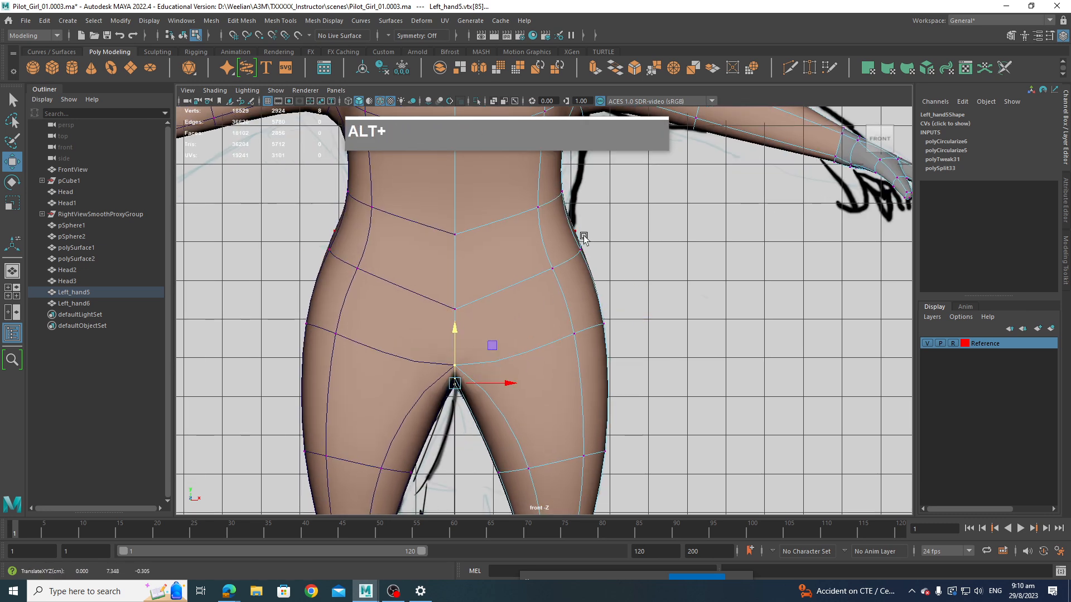
# Step: Lower the buttock and rear hip vertices in the side view to reshape the curve of the backside
pyautogui.keyDown('alt'); pyautogui.moveTo(583, 237); pyautogui.dragTo(585, 313, button='middle'); pyautogui.keyUp('alt')
pyautogui.moveTo(483, 253); pyautogui.dragTo(583, 282)
pyautogui.keyDown('alt'); pyautogui.moveTo(583, 281); pyautogui.dragTo(597, 311, button='middle'); pyautogui.keyUp('alt')
pyautogui.scroll(-3, 597, 316)
pyautogui.press('space')
pyautogui.moveTo(595, 330); pyautogui.dragTo(636, 340)
pyautogui.keyDown('alt'); pyautogui.moveTo(636, 340); pyautogui.dragTo(554, 375, button='middle'); pyautogui.keyUp('alt')
pyautogui.moveTo(592, 431); pyautogui.dragTo(576, 357)
pyautogui.moveTo(533, 307); pyautogui.dragTo(547, 346)
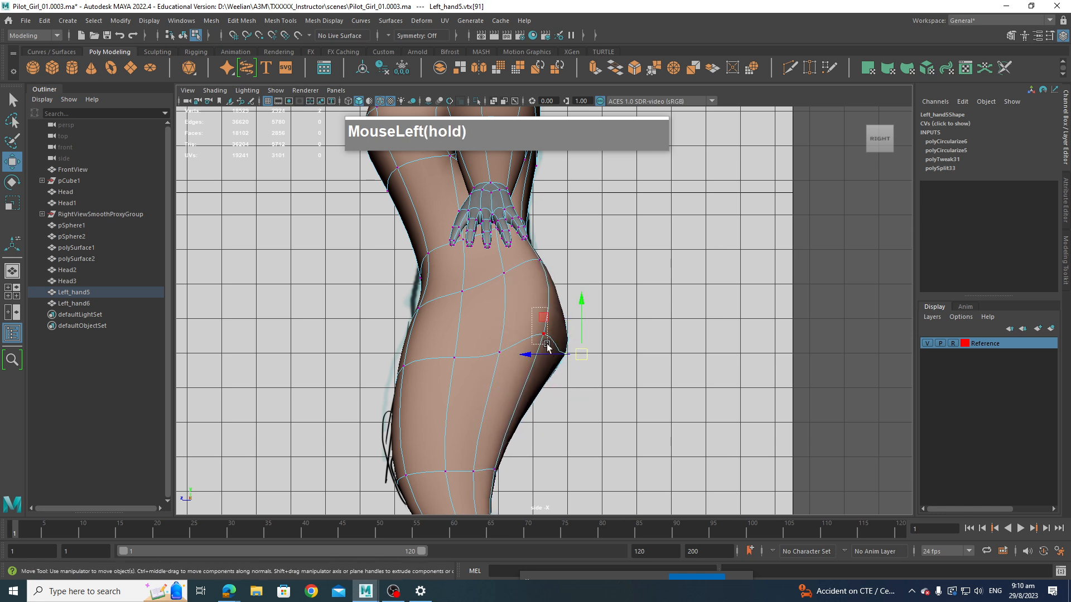
pyautogui.moveTo(552, 310); pyautogui.dragTo(550, 336)
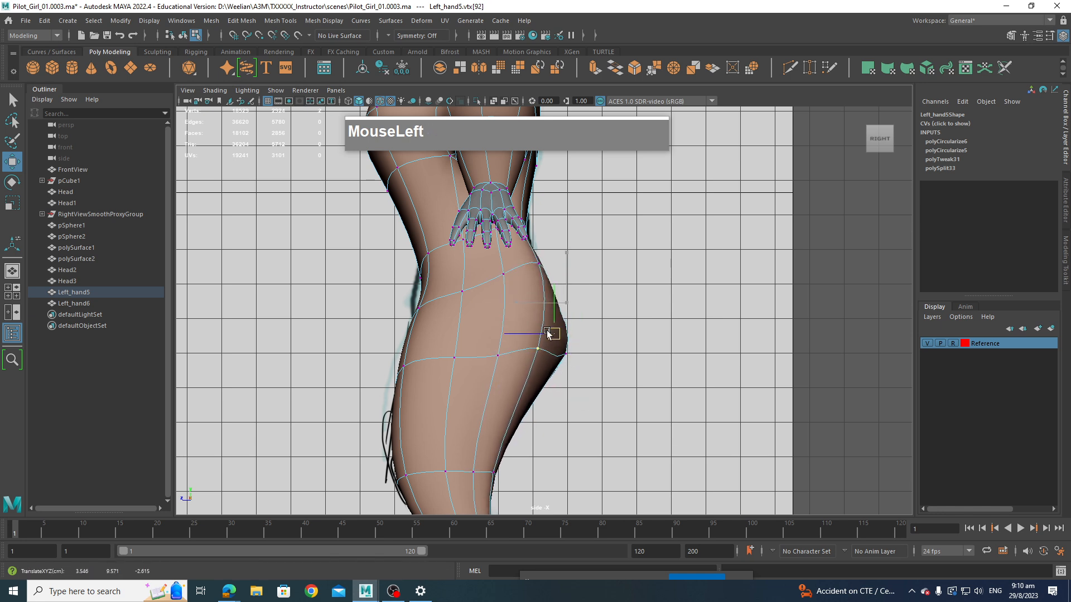
pyautogui.click(501, 286)
# Step: Nudge the vertices at the back of the knee up and forward in the side view
pyautogui.keyDown('alt'); pyautogui.moveTo(501, 344); pyautogui.dragTo(495, 317, button='middle'); pyautogui.keyUp('alt')
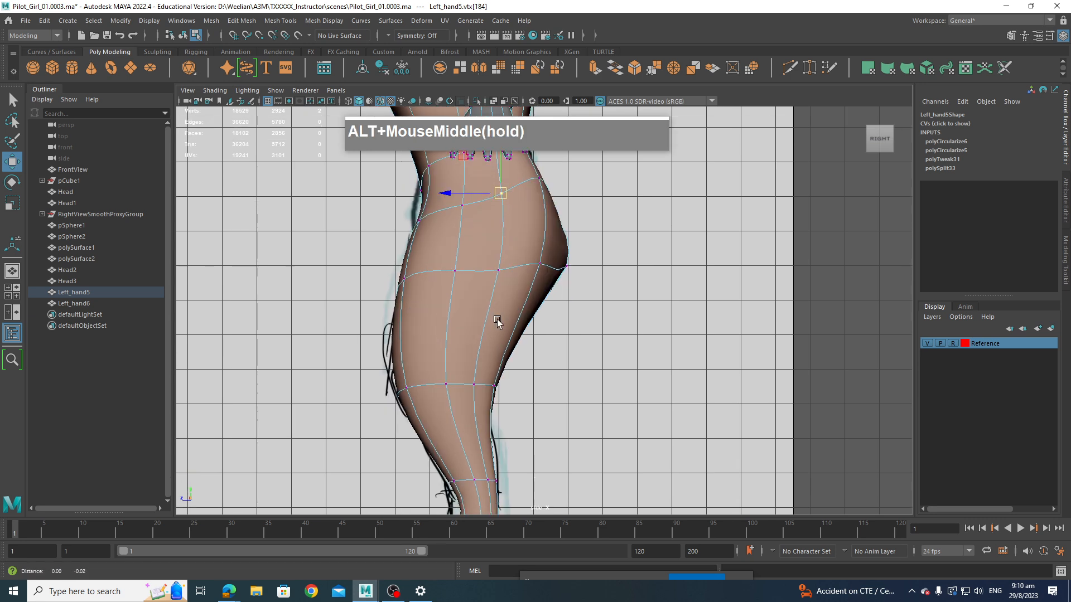
pyautogui.scroll(3, 502, 311)
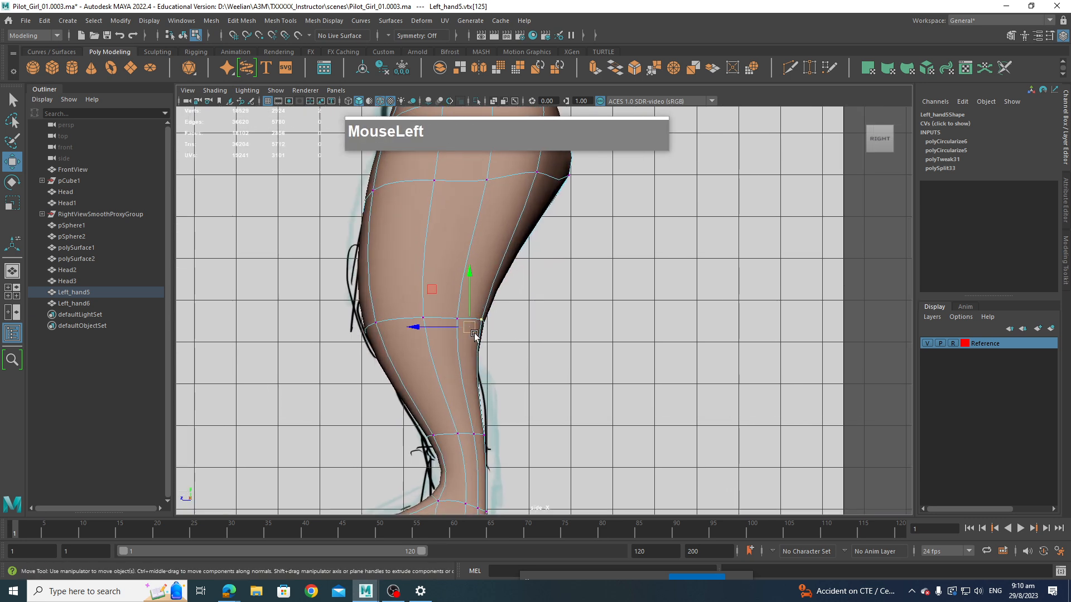
pyautogui.moveTo(473, 332); pyautogui.dragTo(459, 317)
# Step: Examine the leg's side profile from the hip down to the foot against the reference sketch
pyautogui.keyDown('alt'); pyautogui.moveTo(491, 485); pyautogui.dragTo(608, 431, button='middle'); pyautogui.keyUp('alt')
pyautogui.scroll(3, 501, 408)
pyautogui.scroll(-3, 581, 380)
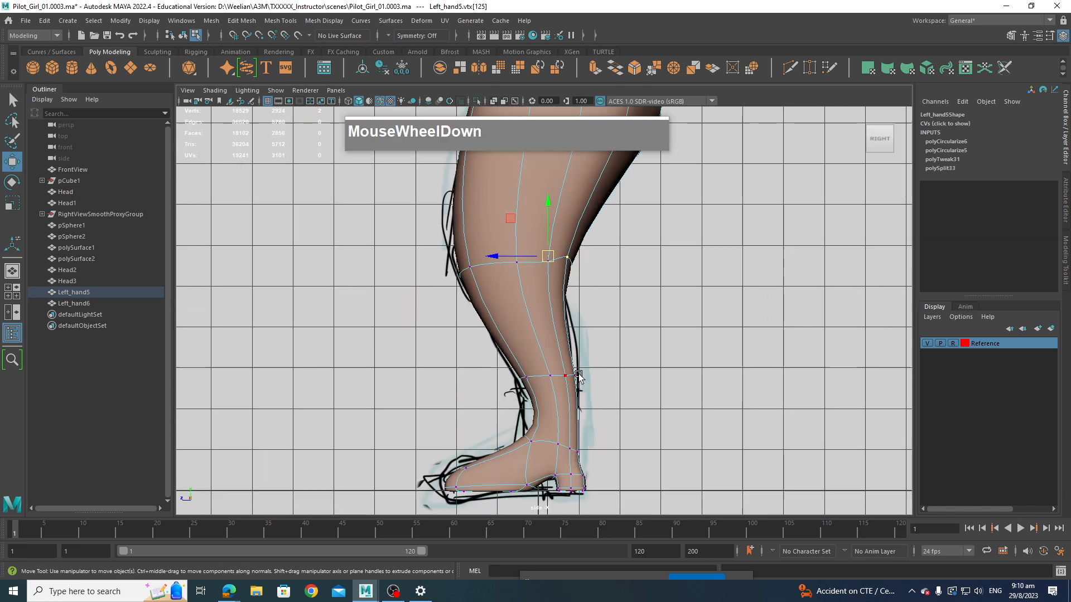
pyautogui.scroll(-2, 579, 374)
pyautogui.keyDown('alt'); pyautogui.moveTo(505, 295); pyautogui.dragTo(510, 352, button='middle'); pyautogui.keyUp('alt')
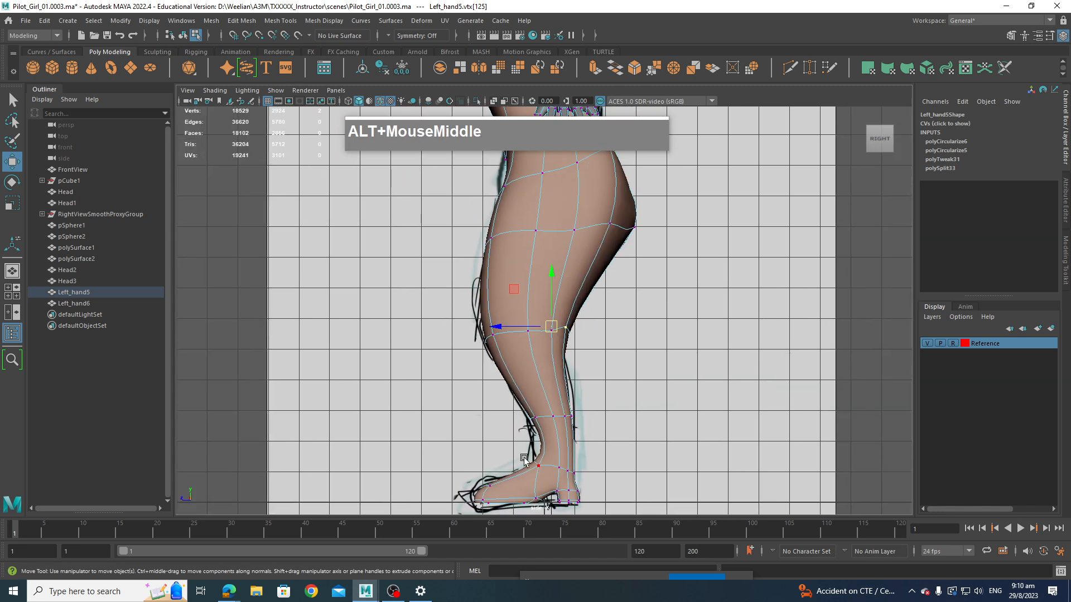
pyautogui.scroll(2, 546, 448)
pyautogui.keyDown('alt'); pyautogui.moveTo(552, 455); pyautogui.dragTo(551, 500, button='middle'); pyautogui.keyUp('alt')
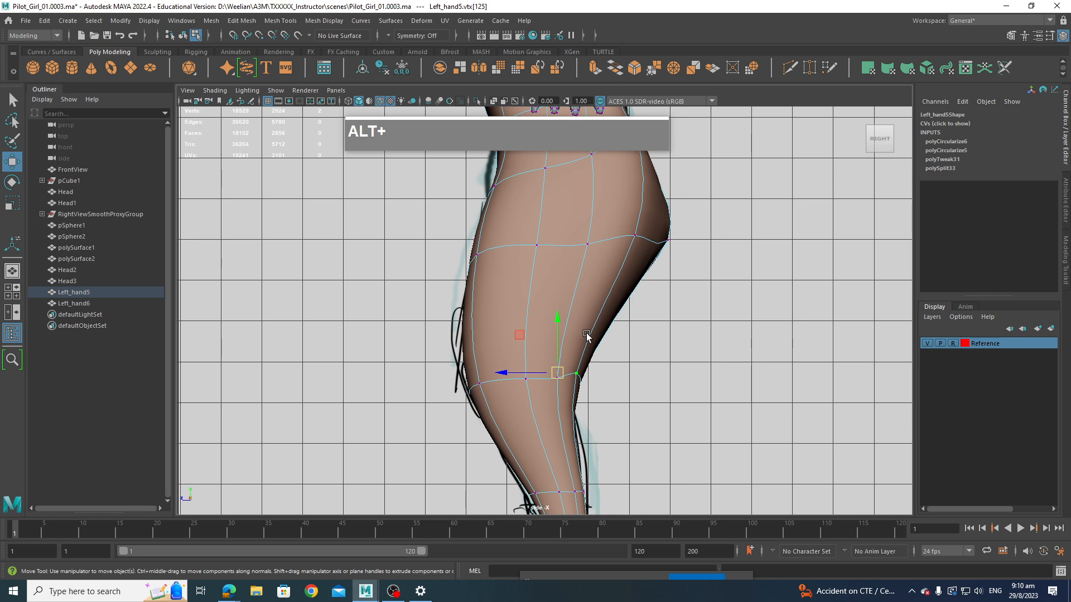
pyautogui.keyDown('alt'); pyautogui.moveTo(586, 333); pyautogui.dragTo(569, 406, button='middle'); pyautogui.keyUp('alt')
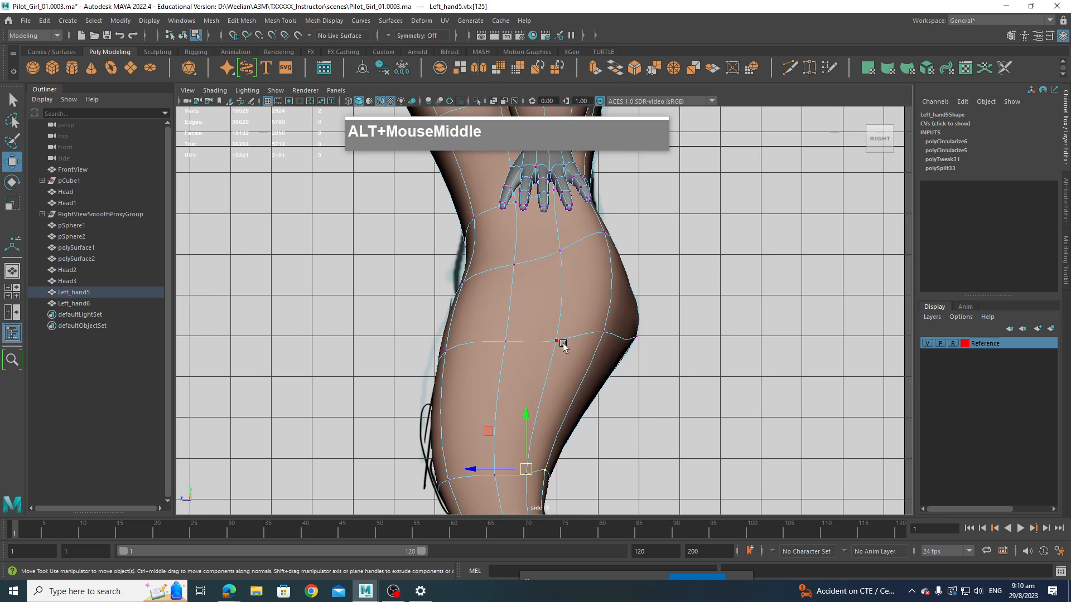
pyautogui.scroll(-3, 563, 344)
pyautogui.keyDown('alt'); pyautogui.moveTo(566, 366); pyautogui.dragTo(568, 322, button='middle'); pyautogui.keyUp('alt')
pyautogui.scroll(2, 552, 406)
pyautogui.keyDown('alt'); pyautogui.moveTo(555, 429); pyautogui.dragTo(564, 307, button='middle'); pyautogui.keyUp('alt')
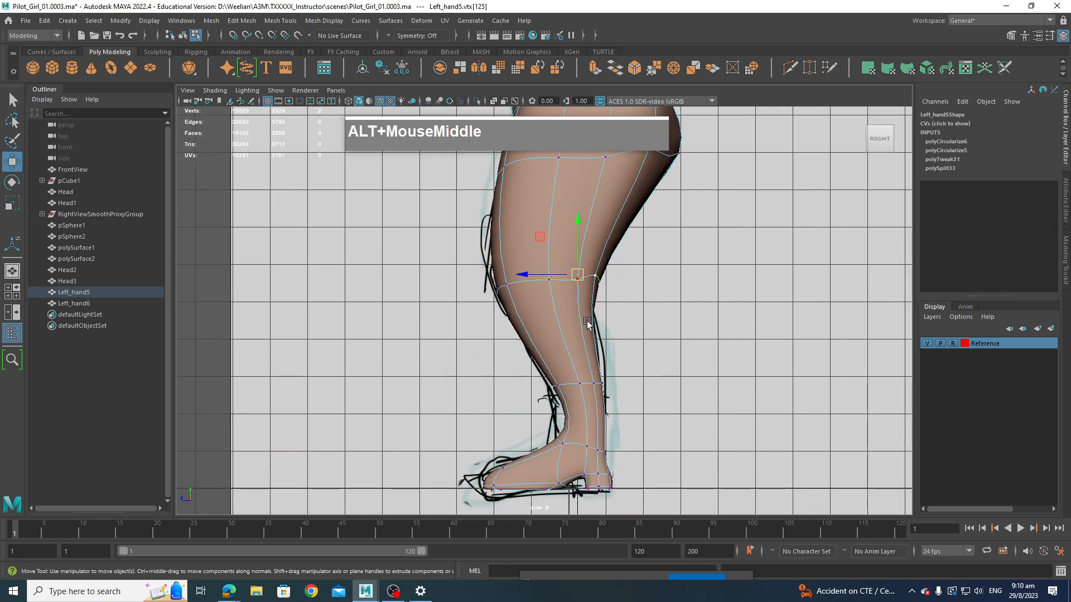
# Step: Insert two edge loops around the leg at and just below the knee with the Multi-Cut tool
pyautogui.click(566, 288)
pyautogui.moveTo(577, 313)
pyautogui.keyDown('shift'); pyautogui.mouseDown(button='right')
pyautogui.moveTo(556, 331)
pyautogui.moveTo(494, 322)
pyautogui.moveTo(504, 303)
pyautogui.moveTo(517, 321)
pyautogui.moveTo(580, 313)
pyautogui.mouseUp(button='right'); pyautogui.keyUp('shift')
pyautogui.moveTo(580, 310)
pyautogui.keyDown('shift'); pyautogui.mouseDown(button='right')
pyautogui.moveTo(590, 288)
pyautogui.moveTo(583, 310)
pyautogui.mouseUp(button='right'); pyautogui.keyUp('shift')
pyautogui.moveTo(584, 284); pyautogui.dragTo(580, 254, button='right')
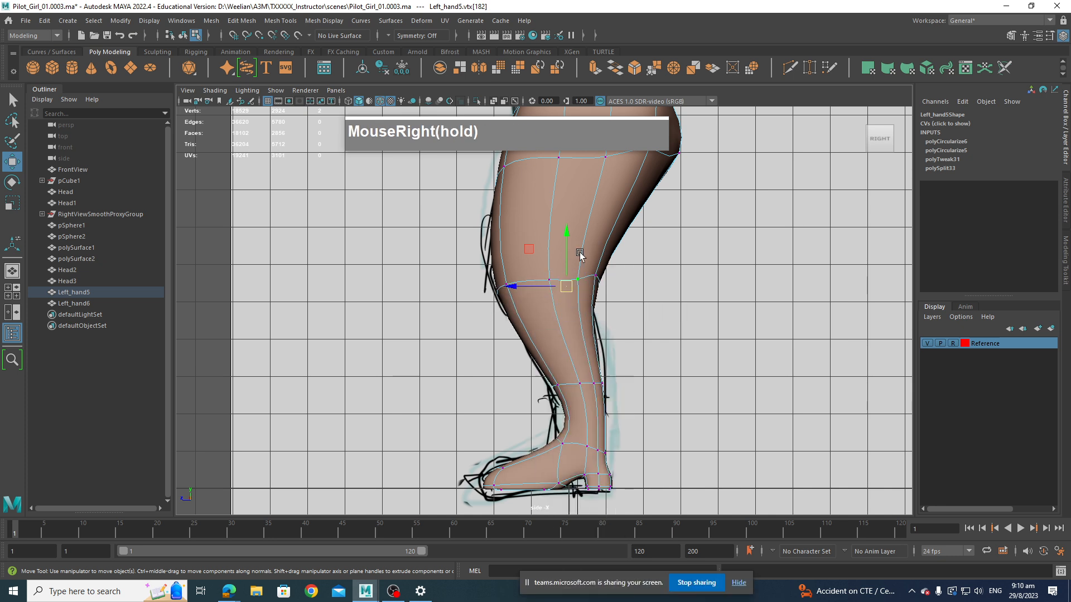
pyautogui.keyDown('shift'); pyautogui.moveTo(576, 308); pyautogui.dragTo(523, 308, button='right'); pyautogui.keyUp('shift')
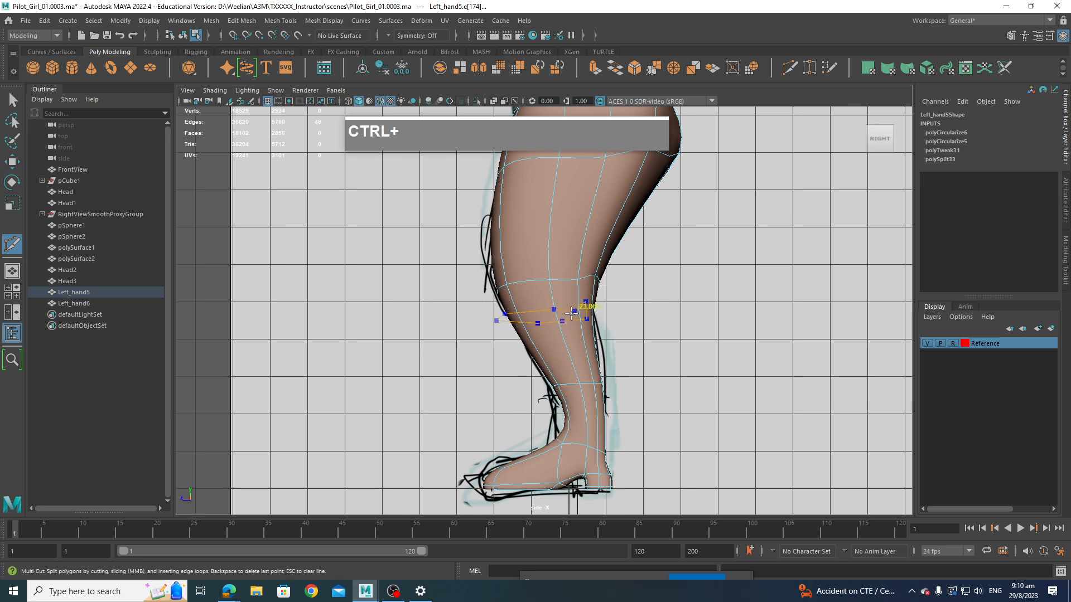
pyautogui.keyDown('ctrl'); pyautogui.click(571, 310); pyautogui.keyUp('ctrl')
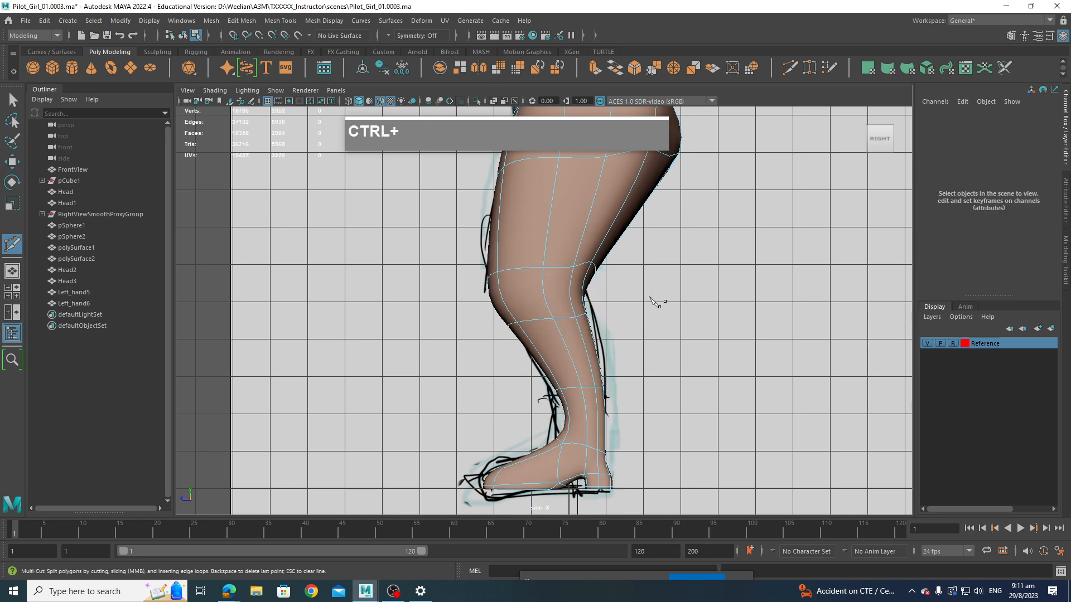
pyautogui.keyDown('ctrl'); pyautogui.click(545, 293); pyautogui.keyUp('ctrl')
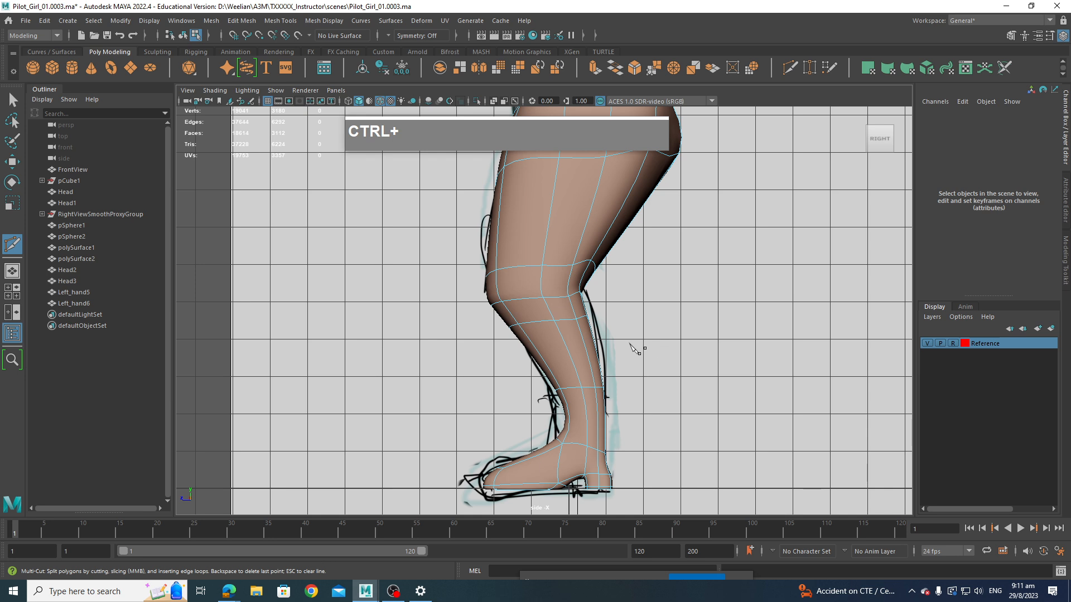
# Step: Slide the knee edge loops apart in the unsmoothed side view so the three are spaced more evenly
pyautogui.press('1')
pyautogui.scroll(6, 583, 304)
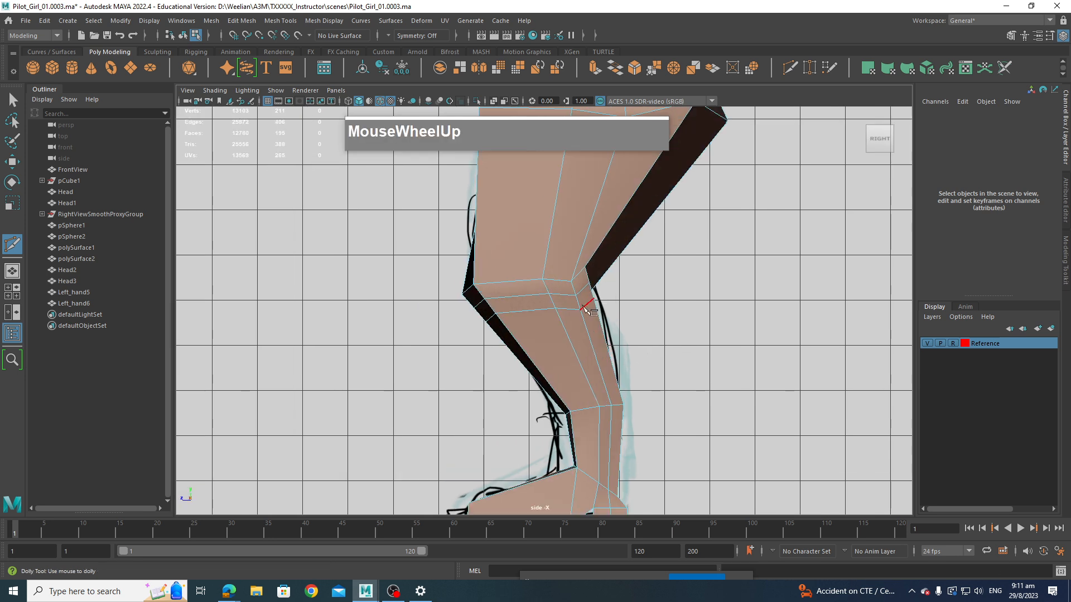
pyautogui.press('q')
pyautogui.click(507, 281)
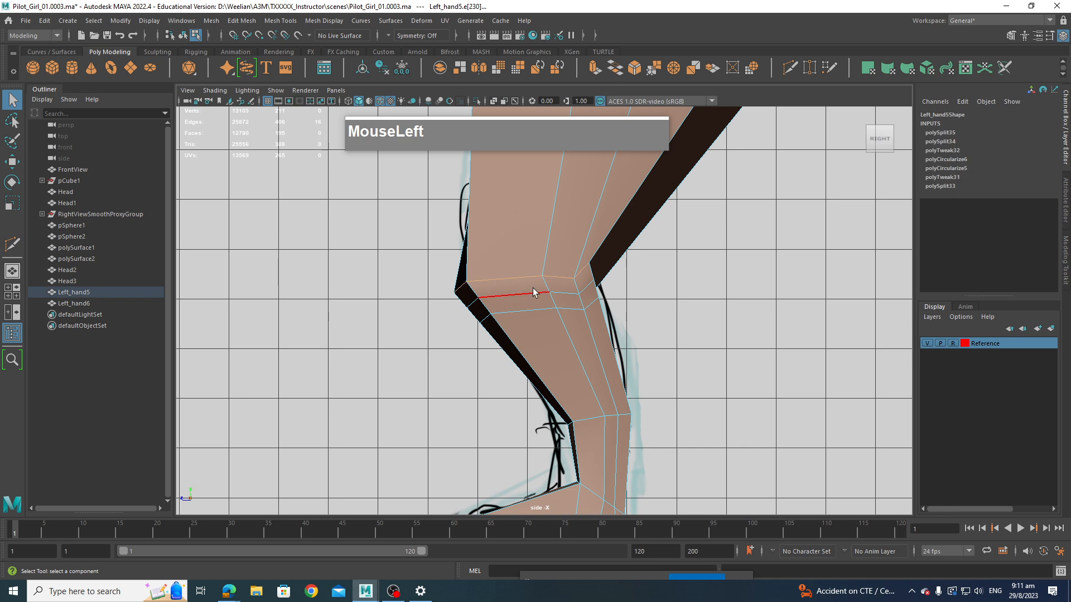
pyautogui.press('w')
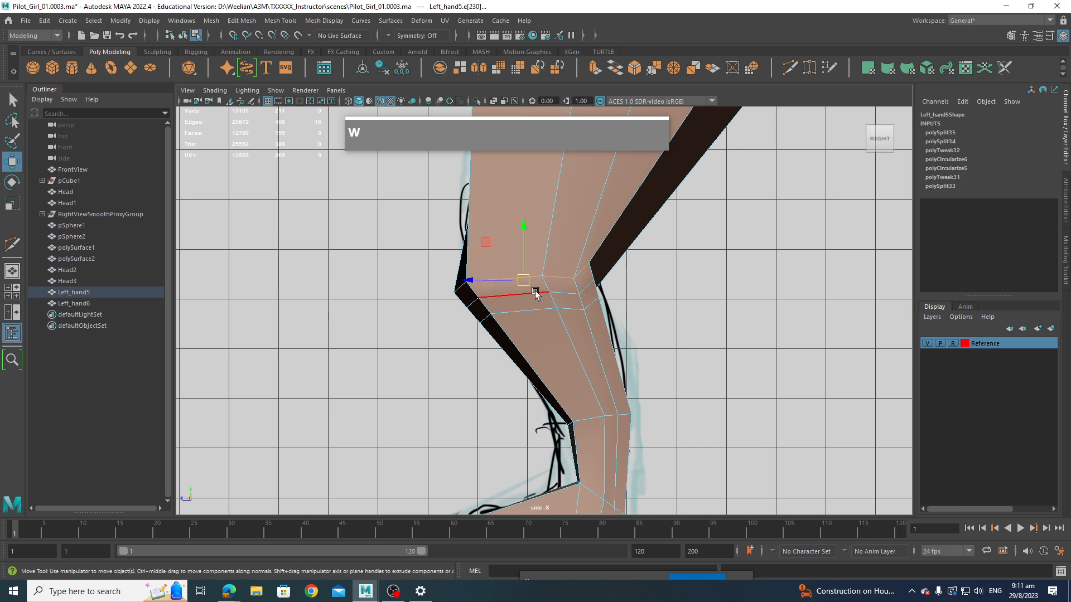
pyautogui.keyDown('ctrl'); pyautogui.keyDown('shift'); pyautogui.moveTo(524, 286); pyautogui.dragTo(524, 269); pyautogui.keyUp('shift'); pyautogui.keyUp('ctrl')
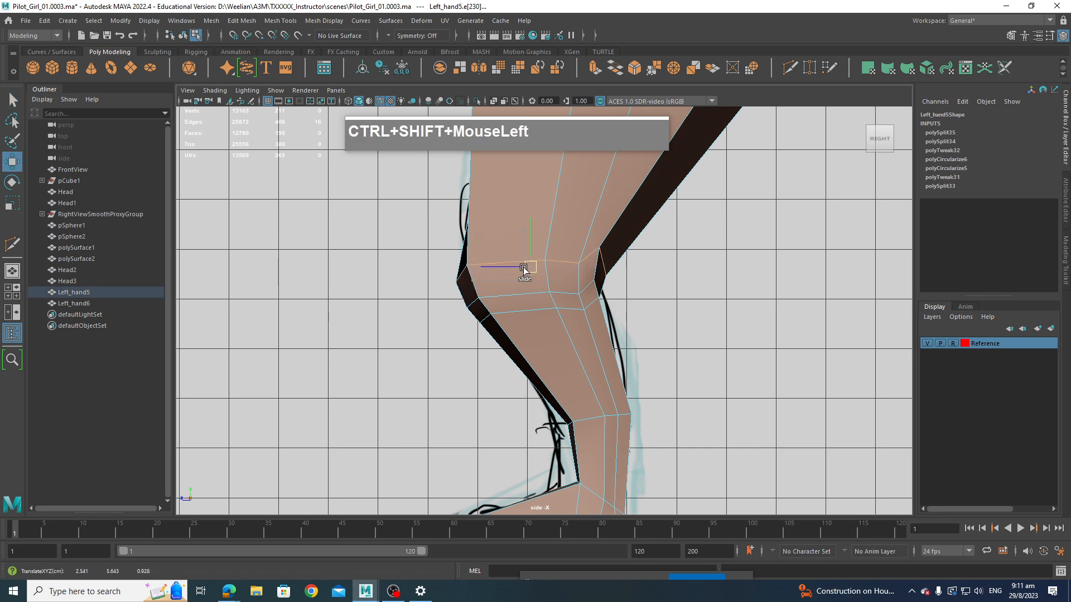
pyautogui.doubleClick(525, 307)
pyautogui.moveTo(528, 309)
pyautogui.keyDown('ctrl'); pyautogui.keyDown('shift'); pyautogui.mouseDown()
pyautogui.moveTo(544, 322)
pyautogui.moveTo(531, 290)
pyautogui.mouseUp(); pyautogui.keyUp('shift'); pyautogui.keyUp('ctrl')
pyautogui.doubleClick(529, 297)
pyautogui.scroll(-5, 616, 335)
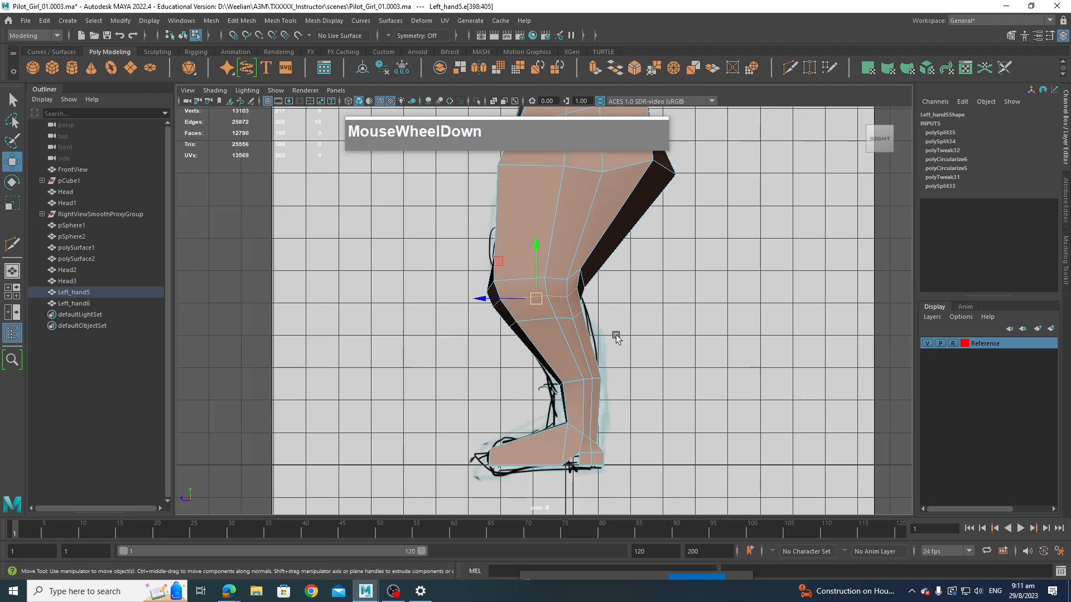
# Step: Circularize the lower-leg edge loop above the ankle in the perspective view and select that loop
pyautogui.keyDown('alt'); pyautogui.moveTo(605, 312); pyautogui.dragTo(606, 365, button='middle'); pyautogui.keyUp('alt')
pyautogui.press('space')
pyautogui.moveTo(610, 319); pyautogui.dragTo(609, 294)
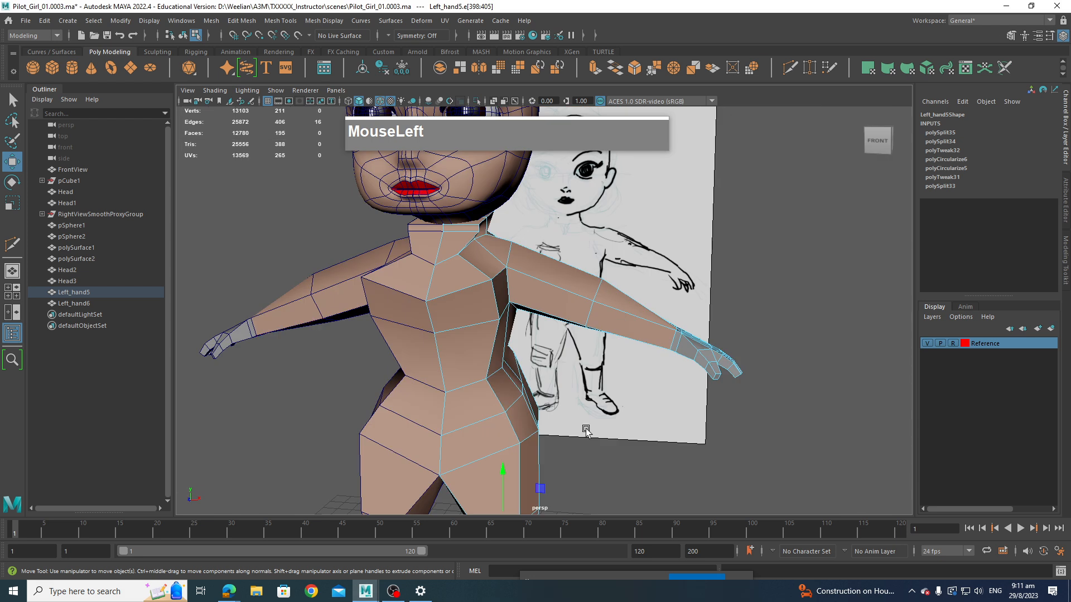
pyautogui.keyDown('alt'); pyautogui.moveTo(582, 434); pyautogui.dragTo(532, 456); pyautogui.keyUp('alt')
pyautogui.keyDown('alt'); pyautogui.moveTo(543, 330); pyautogui.dragTo(602, 313); pyautogui.keyUp('alt')
pyautogui.scroll(3, 500, 318)
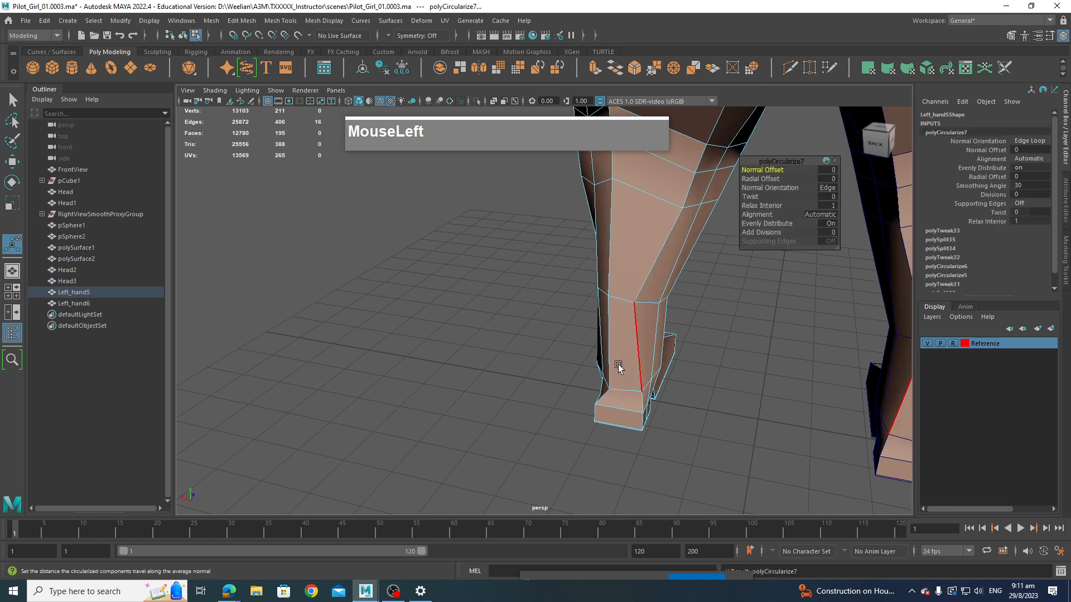
pyautogui.keyDown('alt'); pyautogui.moveTo(616, 363); pyautogui.dragTo(584, 296); pyautogui.keyUp('alt')
pyautogui.click(585, 298)
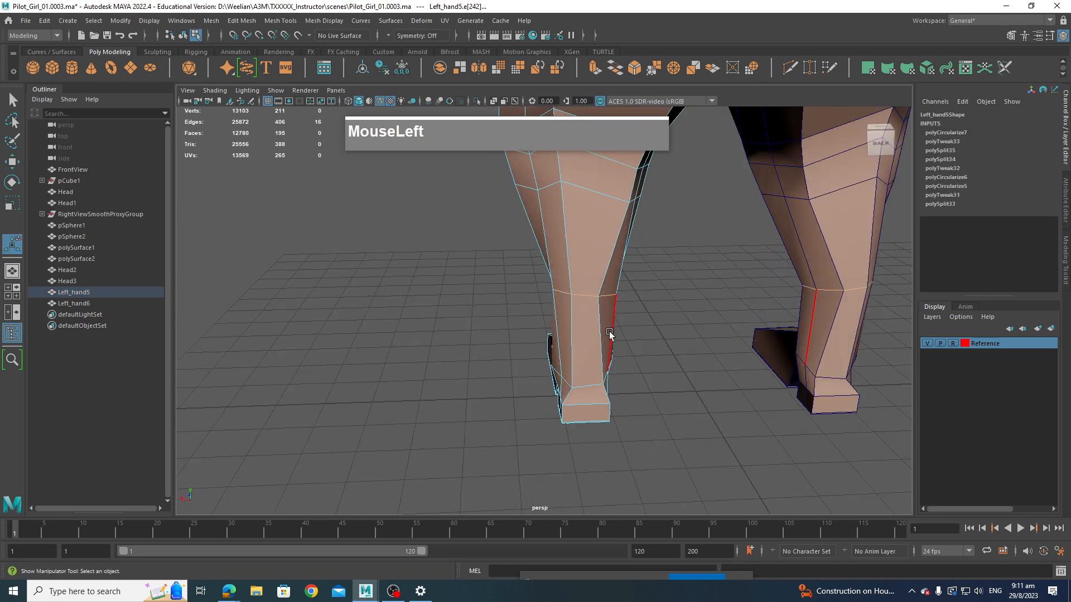
# Step: Scale the lower-leg edge loop and shift it forward in the side view to follow the reference sketch
pyautogui.press('e')
pyautogui.keyDown('alt'); pyautogui.moveTo(609, 346); pyautogui.dragTo(530, 375); pyautogui.keyUp('alt')
pyautogui.keyDown('alt'); pyautogui.moveTo(530, 375); pyautogui.dragTo(558, 426, button='middle'); pyautogui.keyUp('alt')
pyautogui.scroll(-3, 557, 446)
pyautogui.scroll(2, 536, 422)
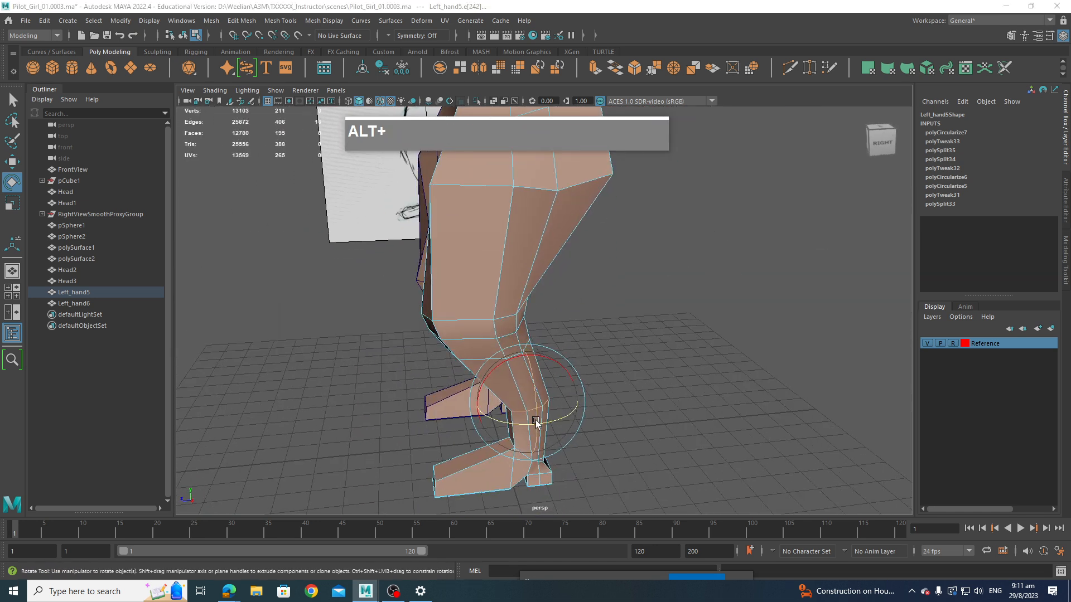
pyautogui.press('space')
pyautogui.moveTo(587, 420); pyautogui.dragTo(592, 422)
pyautogui.scroll(-2, 591, 420)
pyautogui.scroll(2, 581, 377)
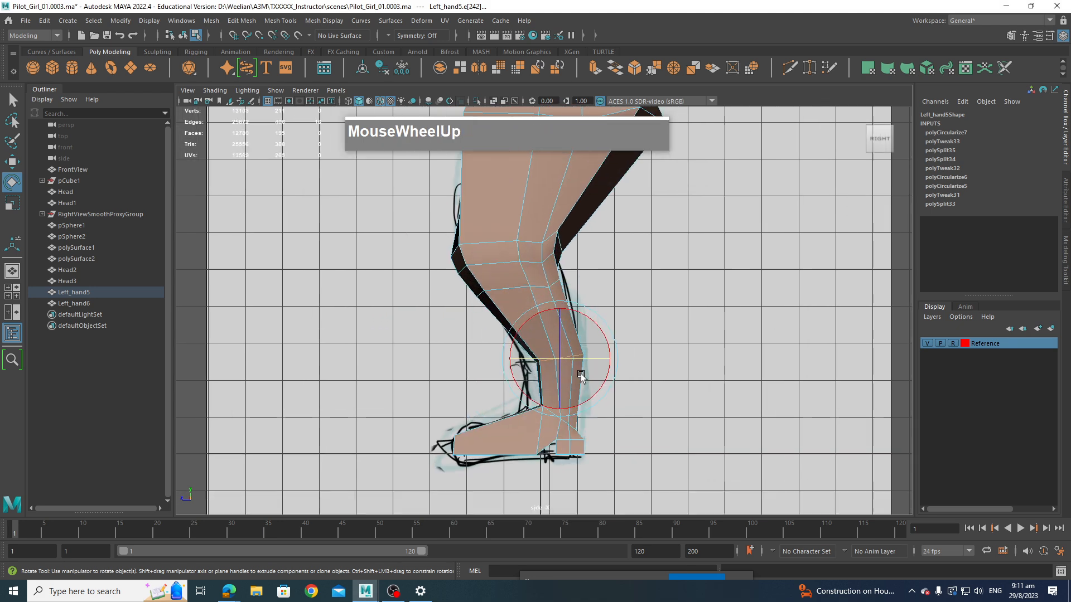
pyautogui.scroll(3, 581, 377)
pyautogui.press('w')
pyautogui.press('e')
pyautogui.press('r')
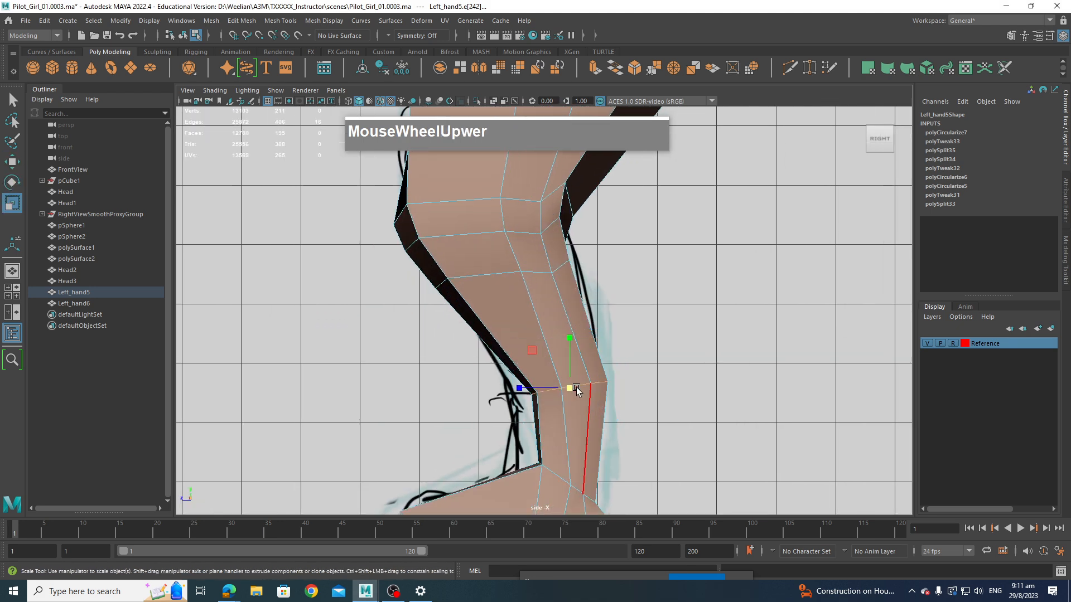
pyautogui.moveTo(576, 388); pyautogui.dragTo(536, 388)
pyautogui.press('w')
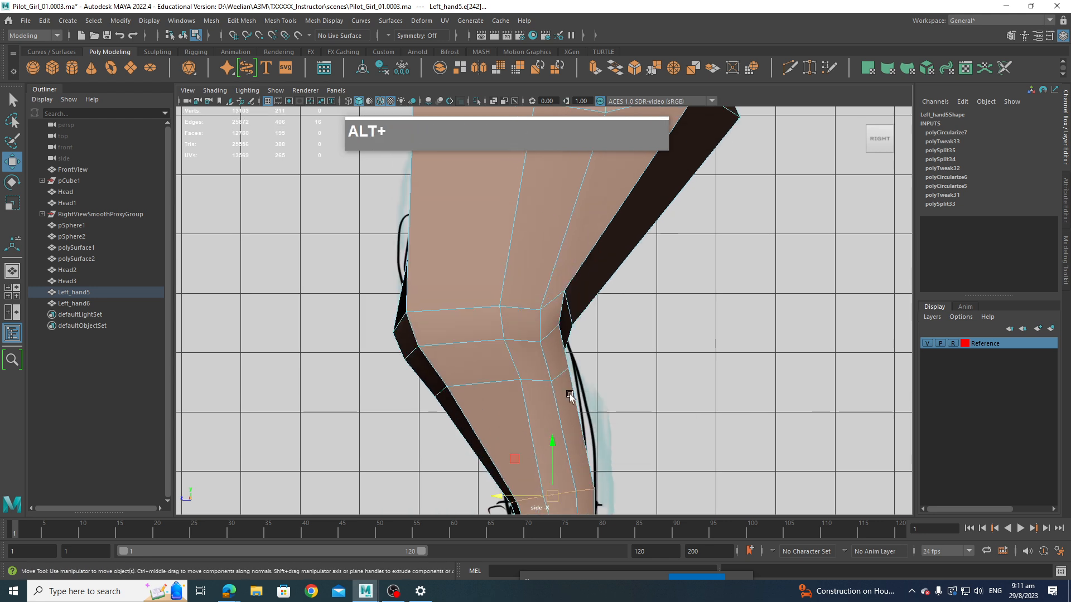
# Step: Slide the rear hip vertex below the waist down and inward along its edge in the perspective view
pyautogui.keyDown('alt'); pyautogui.scroll(-3, 570, 394); pyautogui.keyUp('alt')
pyautogui.keyDown('alt'); pyautogui.moveTo(570, 394); pyautogui.dragTo(601, 387, button='middle'); pyautogui.keyUp('alt')
pyautogui.scroll(3, 600, 387)
pyautogui.press('space')
pyautogui.moveTo(601, 387); pyautogui.dragTo(599, 359)
pyautogui.keyDown('alt'); pyautogui.moveTo(601, 368); pyautogui.dragTo(531, 354); pyautogui.keyUp('alt')
pyautogui.keyDown('alt'); pyautogui.moveTo(531, 353); pyautogui.dragTo(595, 426, button='middle'); pyautogui.keyUp('alt')
pyautogui.keyDown('alt'); pyautogui.moveTo(595, 426); pyautogui.dragTo(554, 370); pyautogui.keyUp('alt')
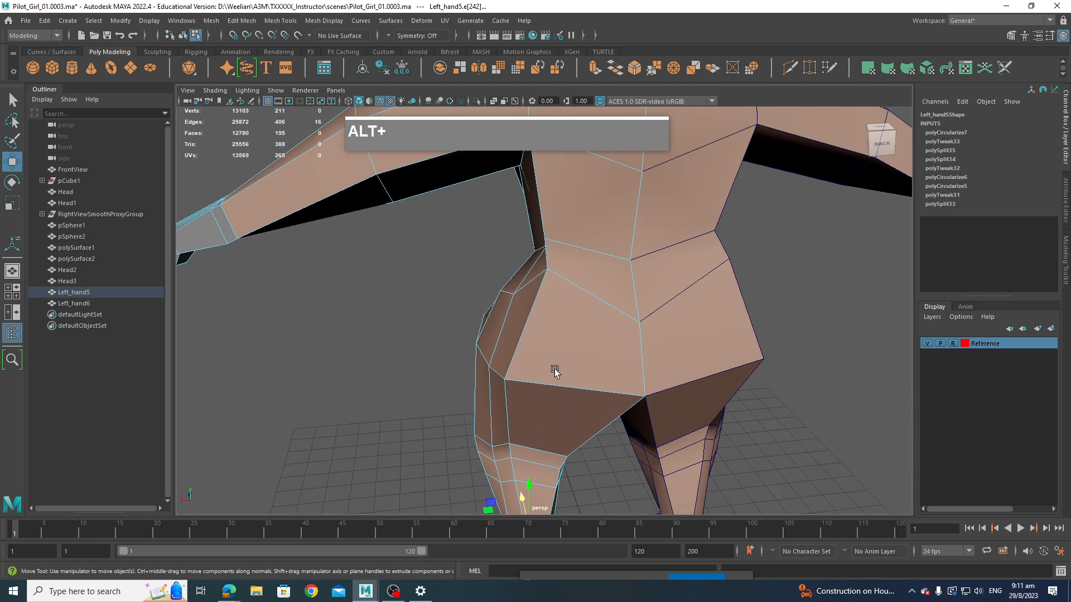
pyautogui.keyDown('alt'); pyautogui.scroll(3, 594, 363); pyautogui.keyUp('alt')
pyautogui.moveTo(571, 227); pyautogui.dragTo(517, 227, button='right')
pyautogui.click(565, 225)
pyautogui.keyDown('ctrl'); pyautogui.keyDown('shift'); pyautogui.moveTo(569, 228); pyautogui.dragTo(606, 269); pyautogui.keyUp('shift'); pyautogui.keyUp('ctrl')
pyautogui.click(586, 260)
# Step: Push the two centre-line vertices at the lower back and between the buttocks forward into the body
pyautogui.click(687, 306)
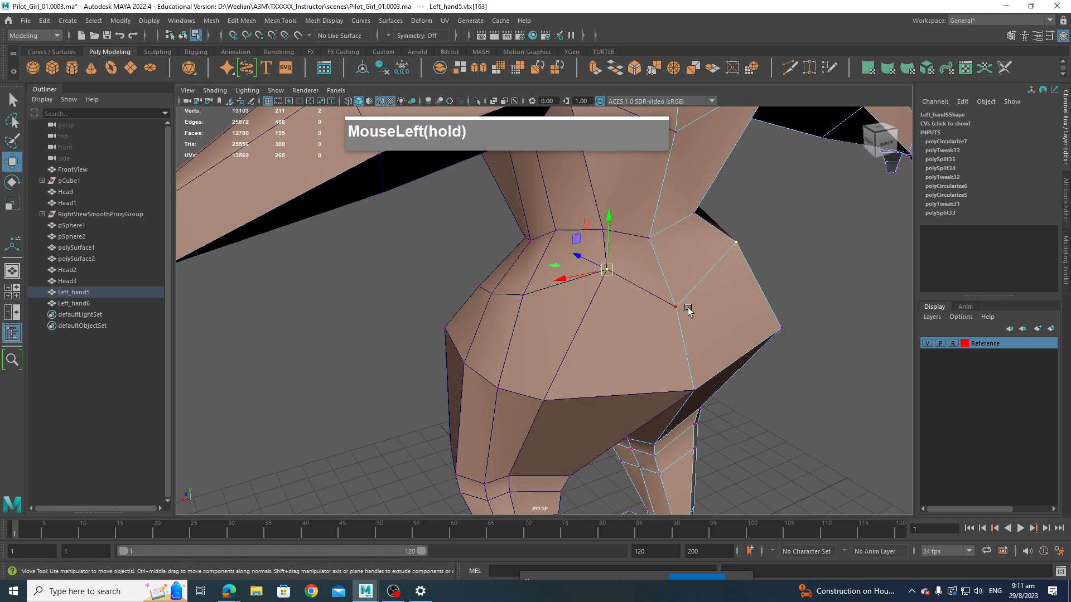
pyautogui.click(694, 392)
pyautogui.moveTo(678, 379); pyautogui.dragTo(670, 374, button='middle')
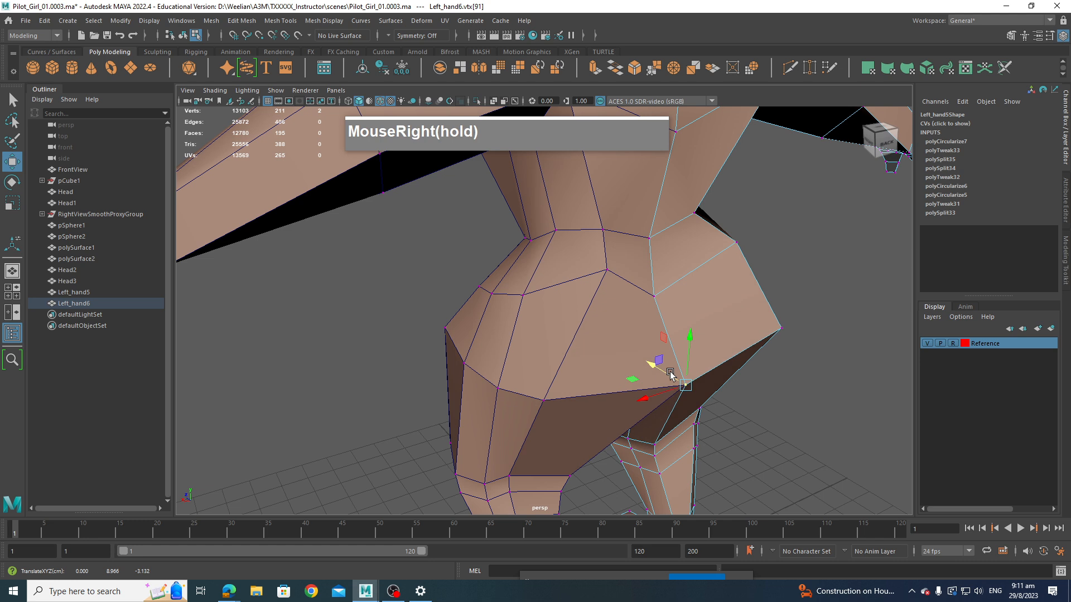
# Step: Slide the buttock vertices along their edges towards the body's centre to round the backside
pyautogui.click(550, 410)
pyautogui.click(543, 401)
pyautogui.keyDown('ctrl'); pyautogui.keyDown('shift'); pyautogui.moveTo(543, 402); pyautogui.dragTo(584, 407); pyautogui.keyUp('shift'); pyautogui.keyUp('ctrl')
pyautogui.scroll(-2, 523, 376)
pyautogui.keyDown('alt'); pyautogui.moveTo(522, 376); pyautogui.dragTo(547, 198); pyautogui.keyUp('alt')
pyautogui.keyDown('alt'); pyautogui.moveTo(534, 328); pyautogui.dragTo(561, 288); pyautogui.keyUp('alt')
pyautogui.click(557, 286)
pyautogui.click(521, 370)
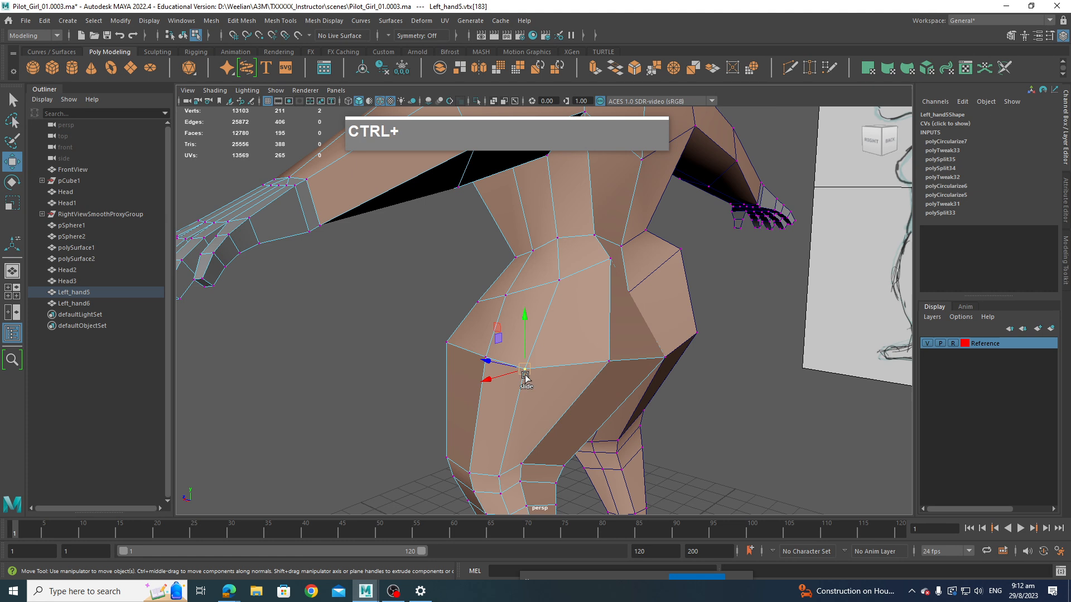
pyautogui.keyDown('ctrl'); pyautogui.keyDown('shift'); pyautogui.moveTo(521, 371); pyautogui.dragTo(544, 381); pyautogui.keyUp('shift'); pyautogui.keyUp('ctrl')
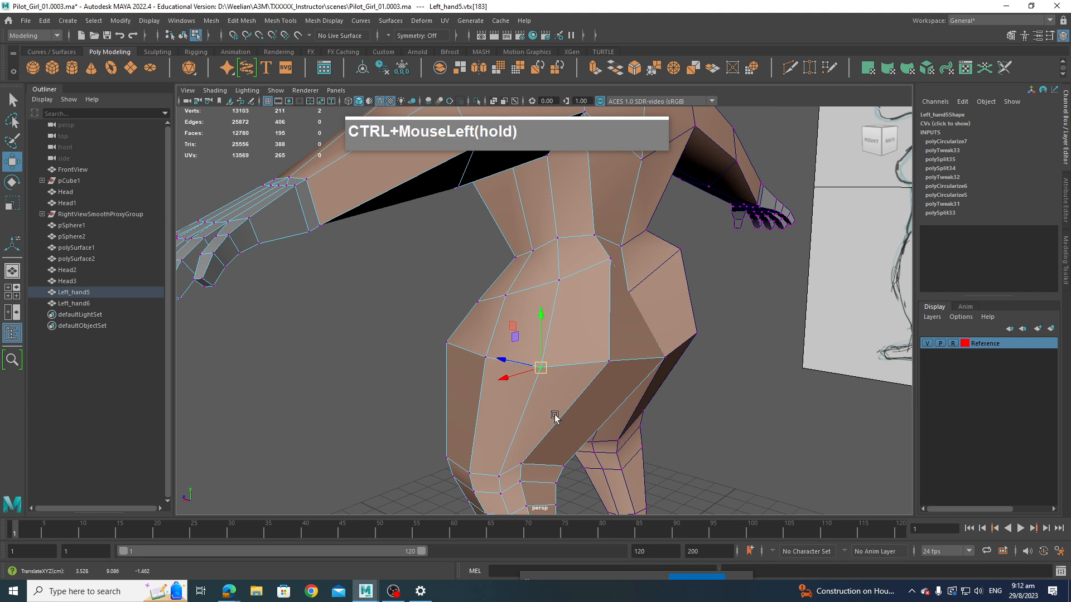
# Step: Examine the reshaped body from the back, side and front in the perspective view
pyautogui.scroll(-3, 557, 416)
pyautogui.keyDown('alt'); pyautogui.moveTo(560, 417); pyautogui.dragTo(496, 409); pyautogui.keyUp('alt')
pyautogui.keyDown('alt'); pyautogui.moveTo(615, 332); pyautogui.dragTo(479, 342); pyautogui.keyUp('alt')
pyautogui.keyDown('alt'); pyautogui.moveTo(487, 298); pyautogui.dragTo(466, 305); pyautogui.keyUp('alt')
pyautogui.click(457, 317)
pyautogui.scroll(-5, 535, 368)
pyautogui.keyDown('alt'); pyautogui.moveTo(597, 429); pyautogui.dragTo(644, 365); pyautogui.keyUp('alt')
pyautogui.scroll(4, 645, 365)
pyautogui.keyDown('alt'); pyautogui.moveTo(645, 365); pyautogui.dragTo(463, 365, button='middle'); pyautogui.keyUp('alt')
pyautogui.keyDown('alt'); pyautogui.moveTo(462, 365); pyautogui.dragTo(516, 329); pyautogui.keyUp('alt')
pyautogui.keyDown('alt'); pyautogui.moveTo(516, 329); pyautogui.dragTo(494, 270, button='middle'); pyautogui.keyUp('alt')
pyautogui.scroll(-5, 494, 279)
pyautogui.keyDown('alt'); pyautogui.moveTo(491, 330); pyautogui.dragTo(545, 342); pyautogui.keyUp('alt')
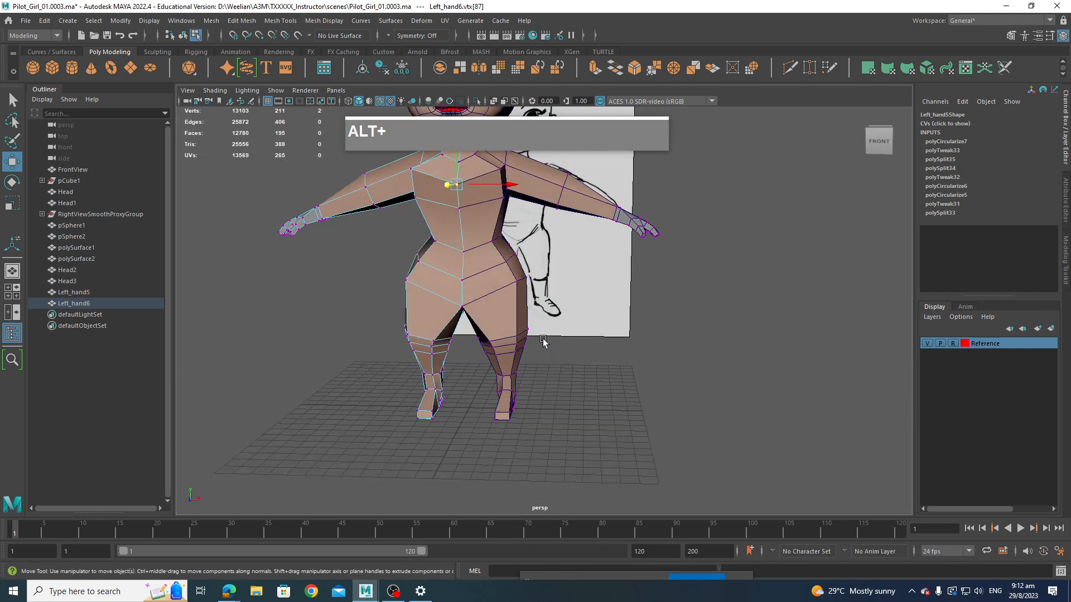
pyautogui.keyDown('alt'); pyautogui.moveTo(545, 342); pyautogui.dragTo(533, 413, button='middle'); pyautogui.keyUp('alt')
pyautogui.keyDown('alt'); pyautogui.moveTo(528, 370); pyautogui.dragTo(553, 346, button='middle'); pyautogui.keyUp('alt')
pyautogui.scroll(-4, 551, 372)
# Step: Move the head's vertices at the base of the nose above the upper lip upward in the side view
pyautogui.scroll(8, 554, 349)
pyautogui.keyDown('alt'); pyautogui.moveTo(553, 346); pyautogui.dragTo(477, 335); pyautogui.keyUp('alt')
pyautogui.keyDown('alt'); pyautogui.moveTo(477, 334); pyautogui.dragTo(598, 411, button='middle'); pyautogui.keyUp('alt')
pyautogui.scroll(5, 557, 399)
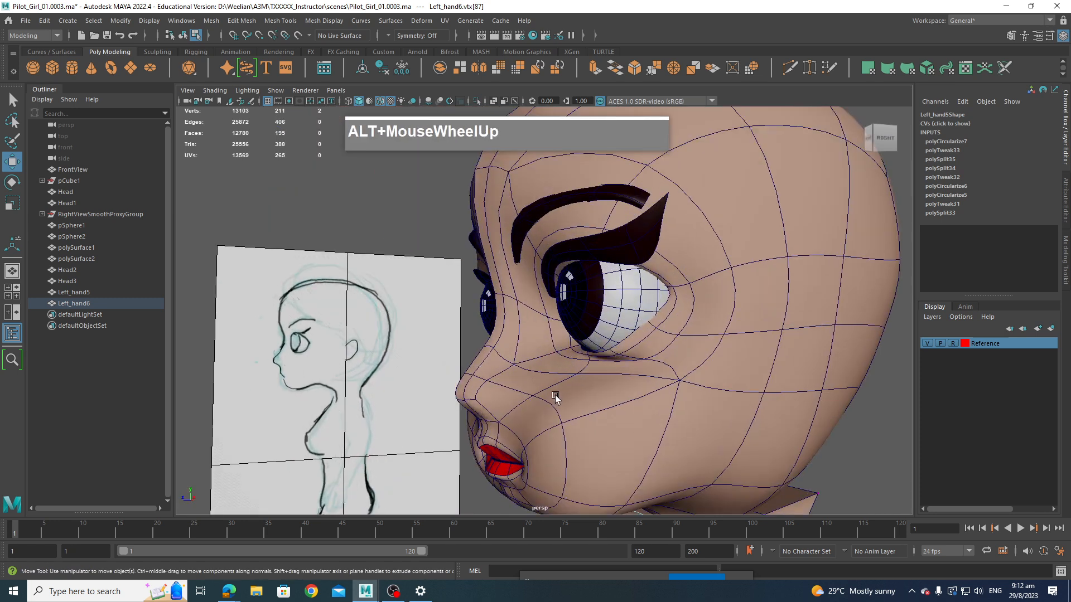
pyautogui.press('space')
pyautogui.moveTo(556, 396); pyautogui.dragTo(594, 394)
pyautogui.keyDown('alt'); pyautogui.moveTo(522, 145); pyautogui.dragTo(562, 478, button='middle'); pyautogui.keyUp('alt')
pyautogui.scroll(2, 528, 430)
pyautogui.scroll(4, 530, 428)
pyautogui.keyDown('alt'); pyautogui.moveTo(535, 413); pyautogui.dragTo(605, 359, button='middle'); pyautogui.keyUp('alt')
pyautogui.scroll(2, 646, 432)
pyautogui.scroll(1, 646, 433)
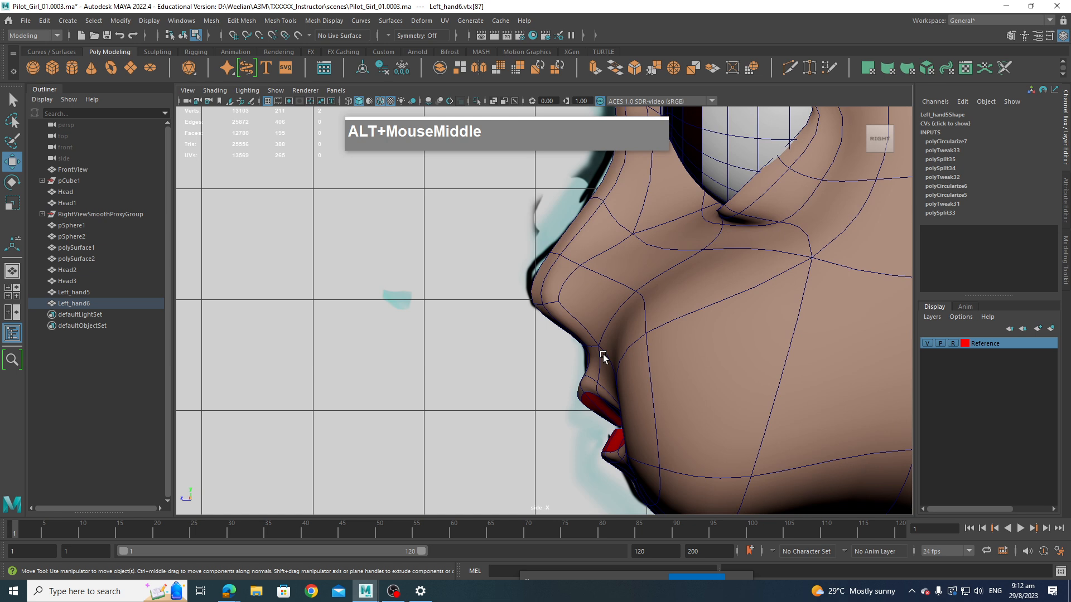
pyautogui.scroll(3, 608, 360)
pyautogui.moveTo(634, 368); pyautogui.dragTo(574, 286, button='right')
pyautogui.click(641, 373)
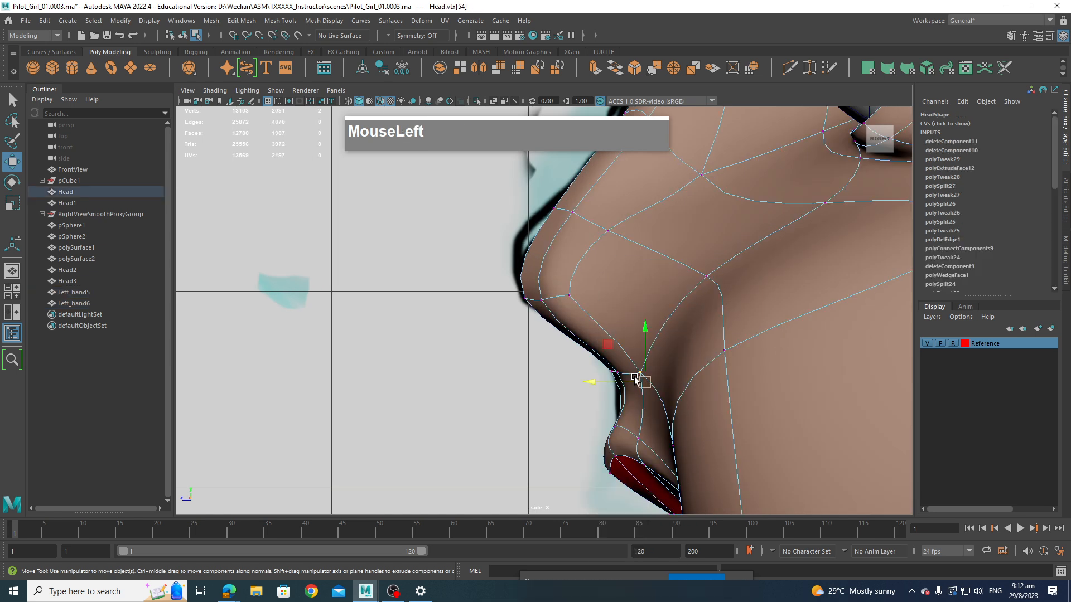
pyautogui.moveTo(648, 375); pyautogui.dragTo(636, 350)
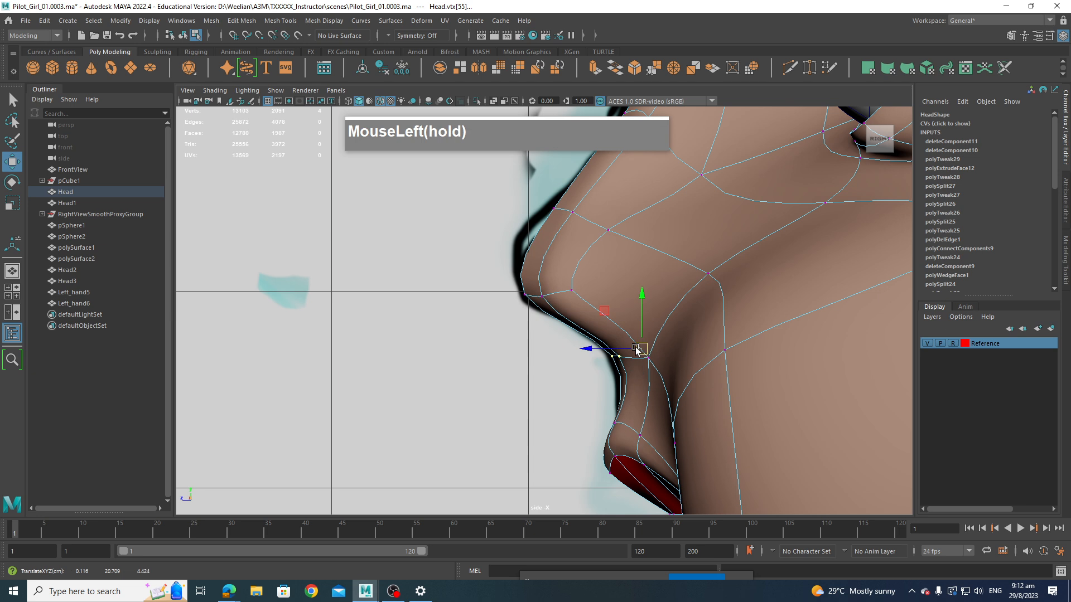
# Step: Reshape the side of the nose by shifting the nostril vertices back towards the cheek in the side view
pyautogui.moveTo(511, 261); pyautogui.dragTo(497, 286)
pyautogui.moveTo(569, 288); pyautogui.dragTo(582, 287)
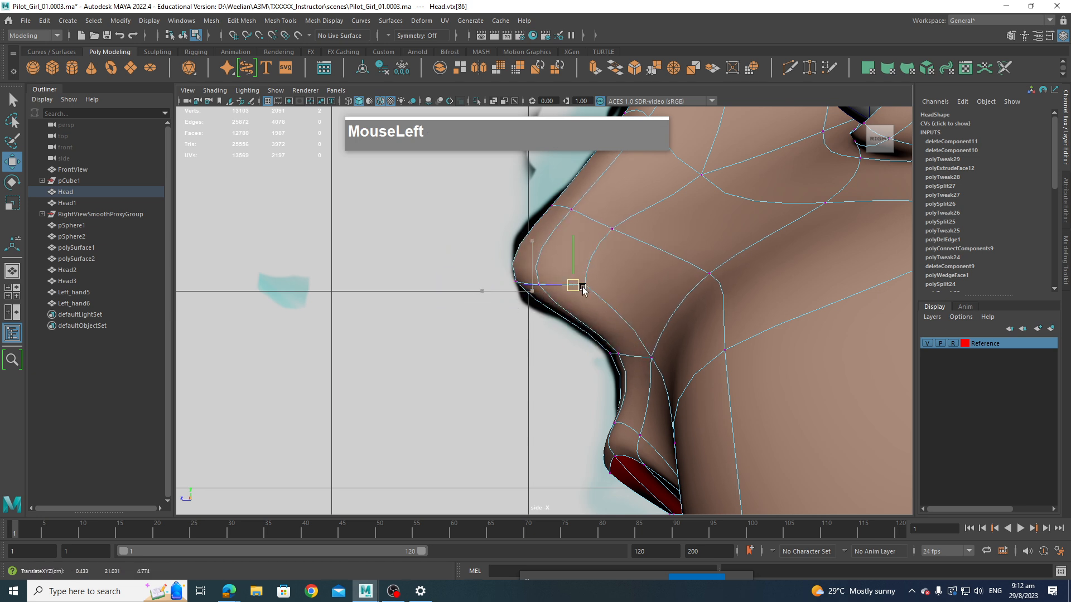
pyautogui.moveTo(621, 237)
pyautogui.mouseDown()
pyautogui.moveTo(601, 219)
pyautogui.moveTo(620, 221)
pyautogui.mouseUp()
pyautogui.scroll(-5, 636, 238)
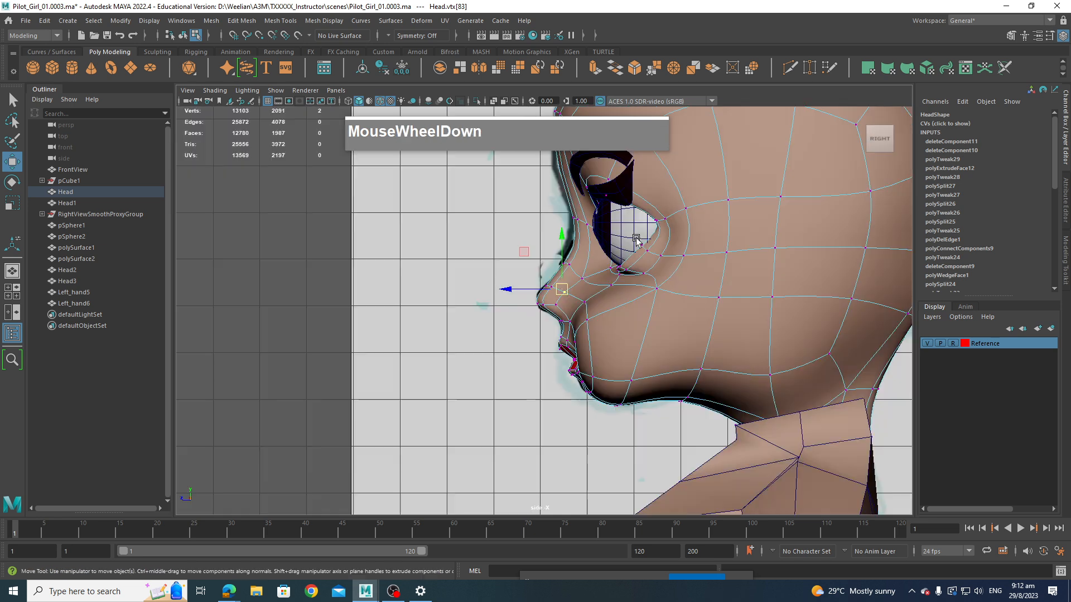
# Step: Examine the adjusted nose and face from several angles in the perspective view, along with the body proportions
pyautogui.scroll(2, 630, 278)
pyautogui.press('space')
pyautogui.moveTo(630, 279); pyautogui.dragTo(636, 259)
pyautogui.keyDown('alt'); pyautogui.scroll(-3, 624, 346); pyautogui.keyUp('alt')
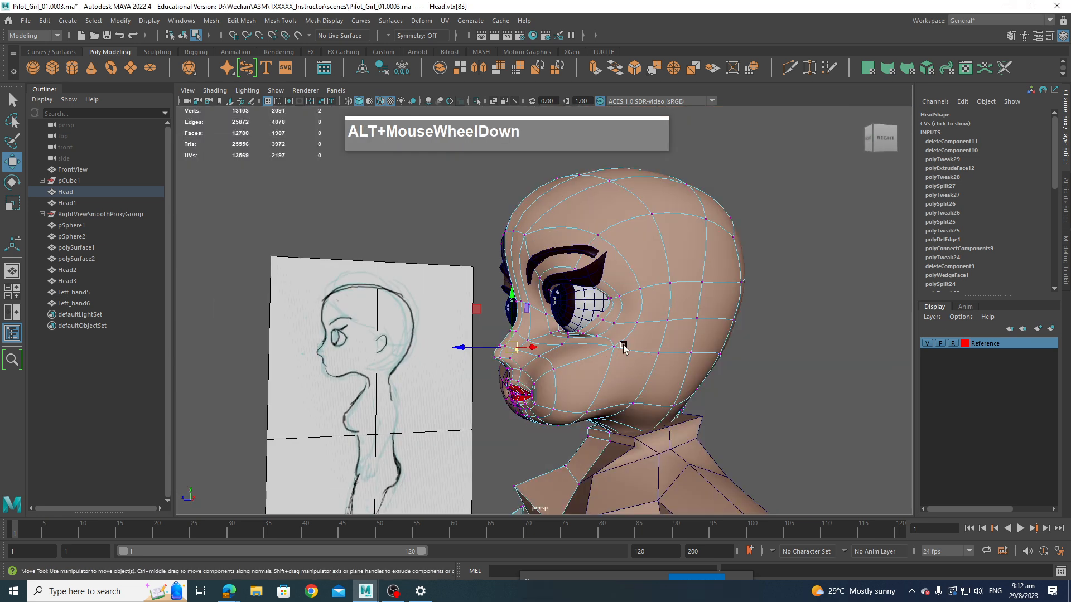
pyautogui.keyDown('alt'); pyautogui.moveTo(624, 348); pyautogui.dragTo(610, 326); pyautogui.keyUp('alt')
pyautogui.keyDown('alt'); pyautogui.scroll(3, 640, 328); pyautogui.keyUp('alt')
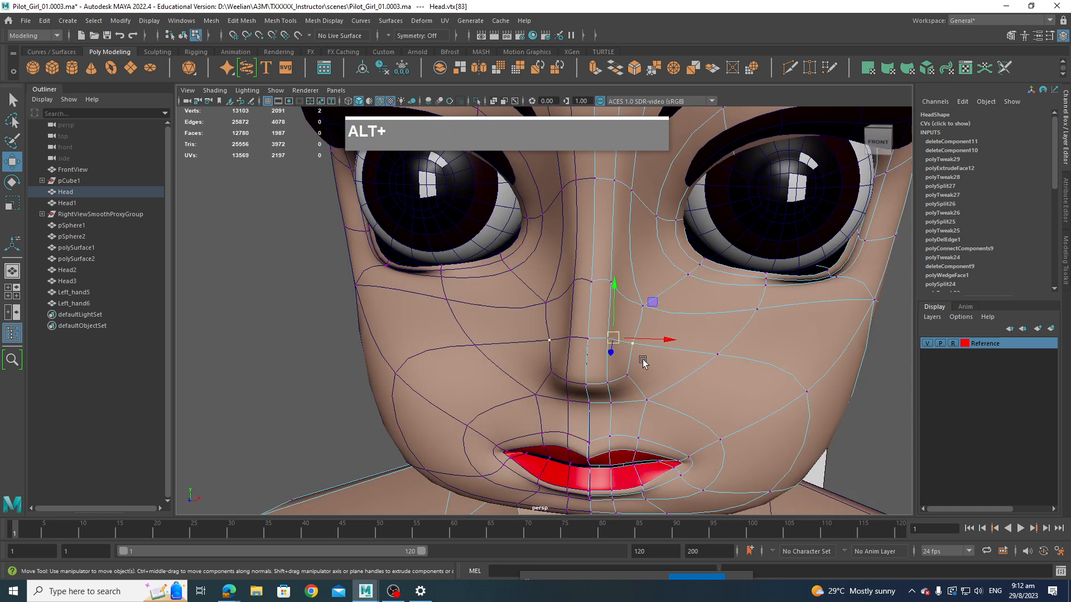
pyautogui.keyDown('alt'); pyautogui.moveTo(611, 279); pyautogui.dragTo(611, 325, button='middle'); pyautogui.keyUp('alt')
pyautogui.keyDown('alt'); pyautogui.moveTo(611, 324); pyautogui.dragTo(655, 290); pyautogui.keyUp('alt')
pyautogui.moveTo(620, 358); pyautogui.dragTo(641, 438)
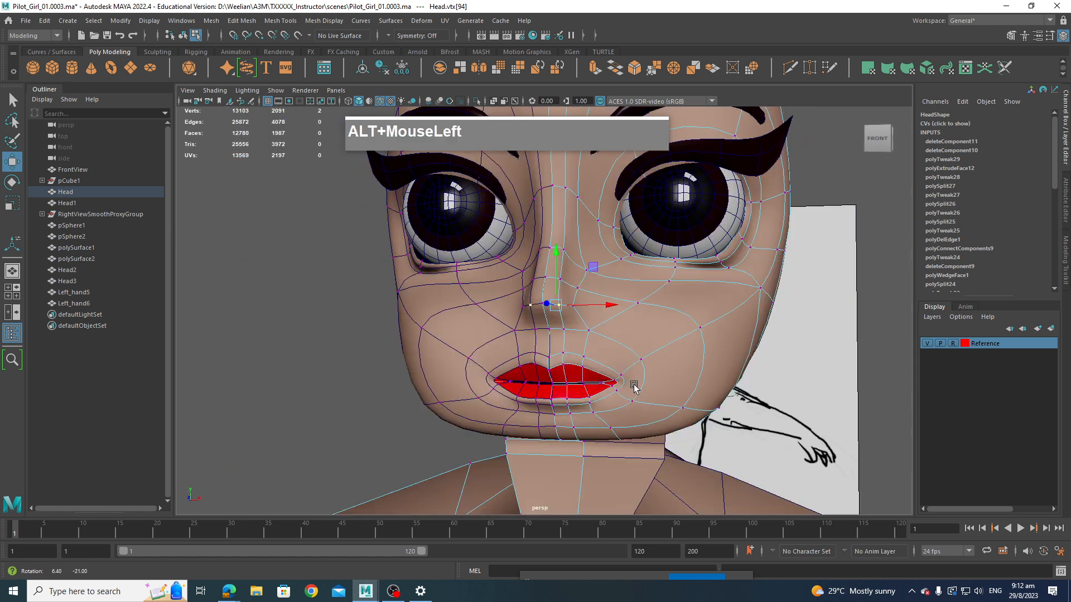
pyautogui.scroll(-3, 641, 438)
pyautogui.keyDown('alt'); pyautogui.moveTo(641, 438); pyautogui.dragTo(644, 446, button='middle'); pyautogui.keyUp('alt')
pyautogui.keyDown('alt'); pyautogui.moveTo(644, 446); pyautogui.dragTo(641, 407); pyautogui.keyUp('alt')
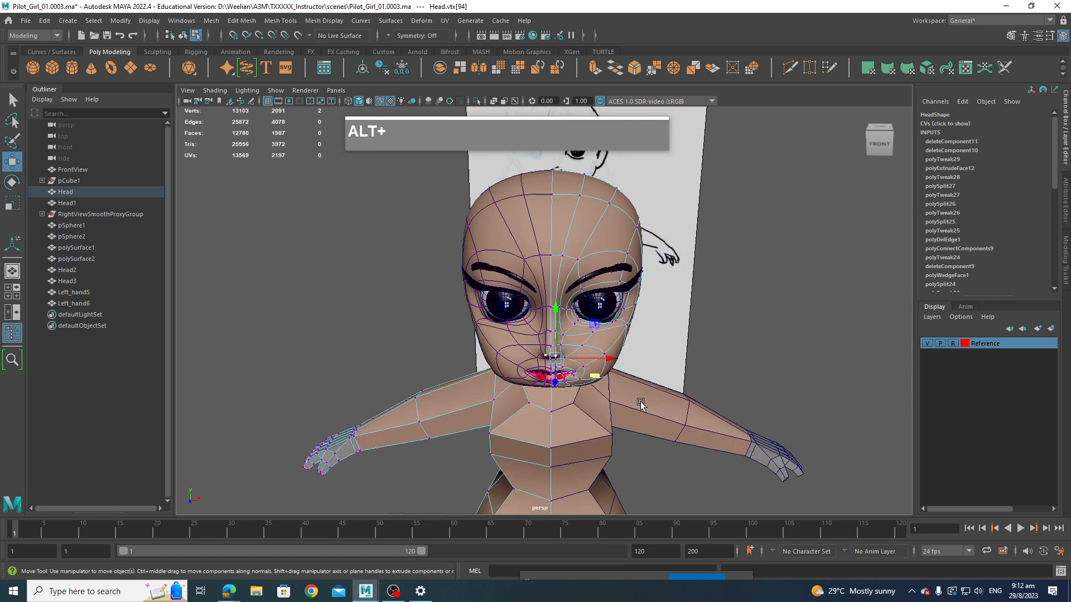
pyautogui.keyDown('alt'); pyautogui.moveTo(640, 407); pyautogui.dragTo(640, 427, button='middle'); pyautogui.keyUp('alt')
pyautogui.keyDown('alt'); pyautogui.moveTo(640, 427); pyautogui.dragTo(637, 423); pyautogui.keyUp('alt')
pyautogui.scroll(-3, 638, 424)
pyautogui.keyDown('alt'); pyautogui.moveTo(636, 423); pyautogui.dragTo(600, 384, button='middle'); pyautogui.keyUp('alt')
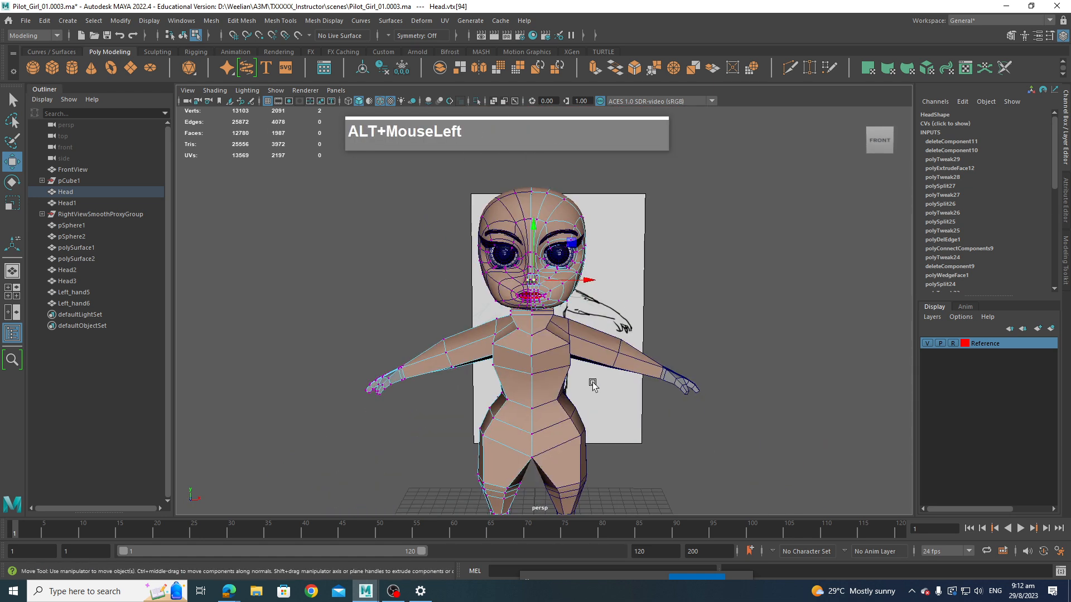
# Step: Return the head mesh to object mode and clear the selection
pyautogui.moveTo(570, 214); pyautogui.dragTo(612, 202, button='right')
pyautogui.click(651, 231)
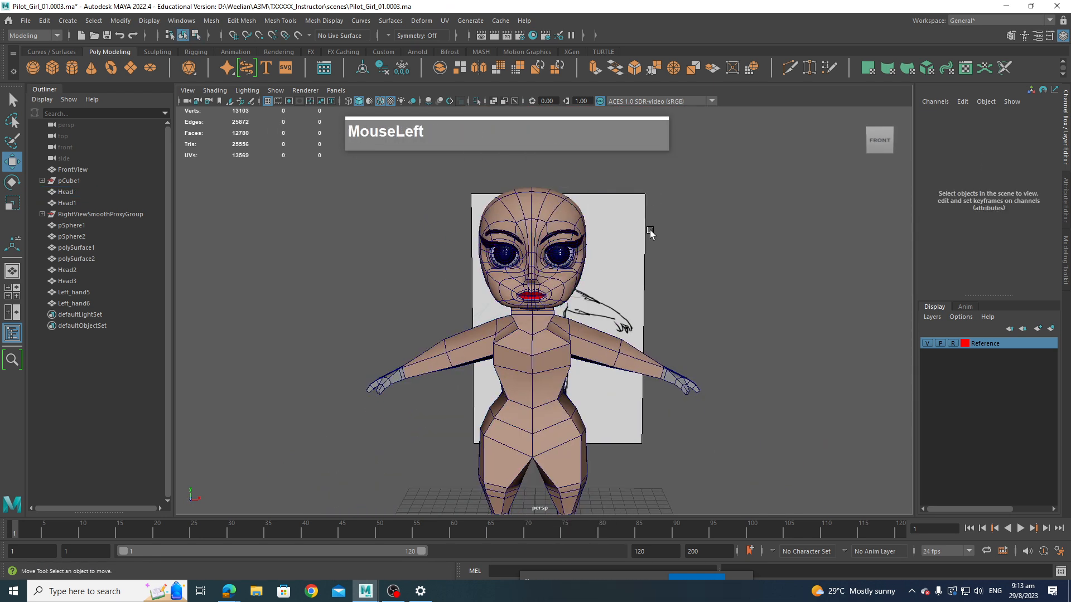
pyautogui.scroll(-4, 647, 251)
pyautogui.keyDown('alt'); pyautogui.moveTo(638, 291); pyautogui.dragTo(634, 245, button='middle'); pyautogui.keyUp('alt')
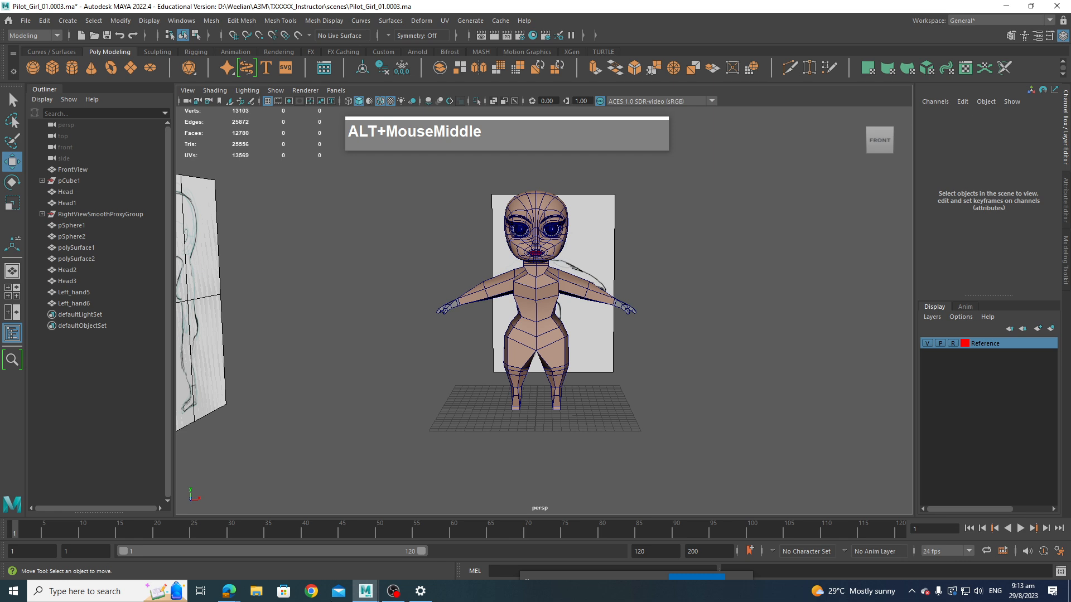
# Step: Switch to the Edge browser and search Google Images for "airforce helmets" in a new tab
pyautogui.click(230, 591)
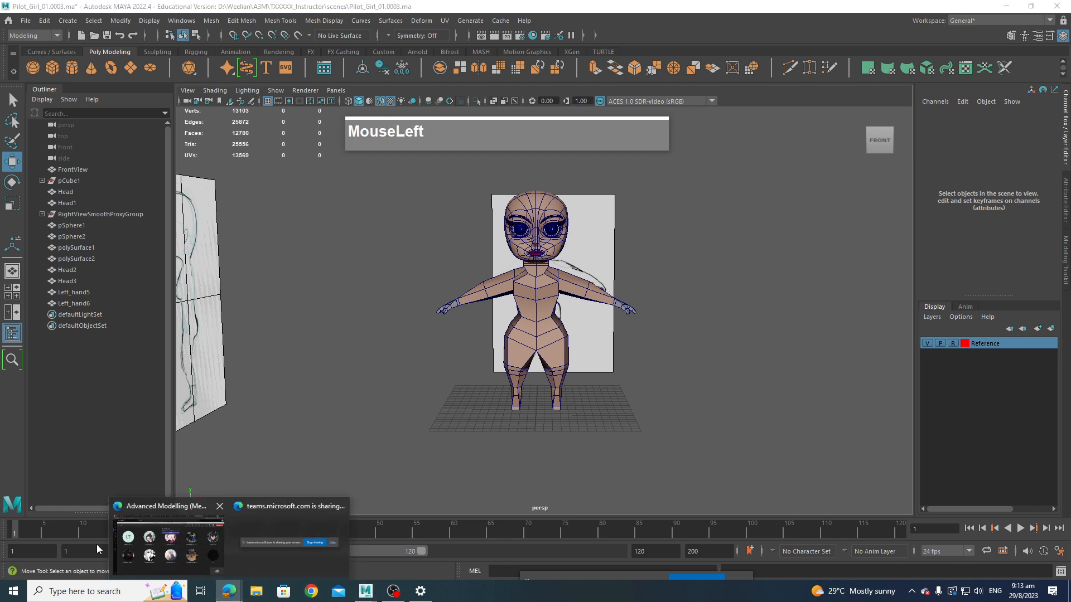
pyautogui.click(167, 544)
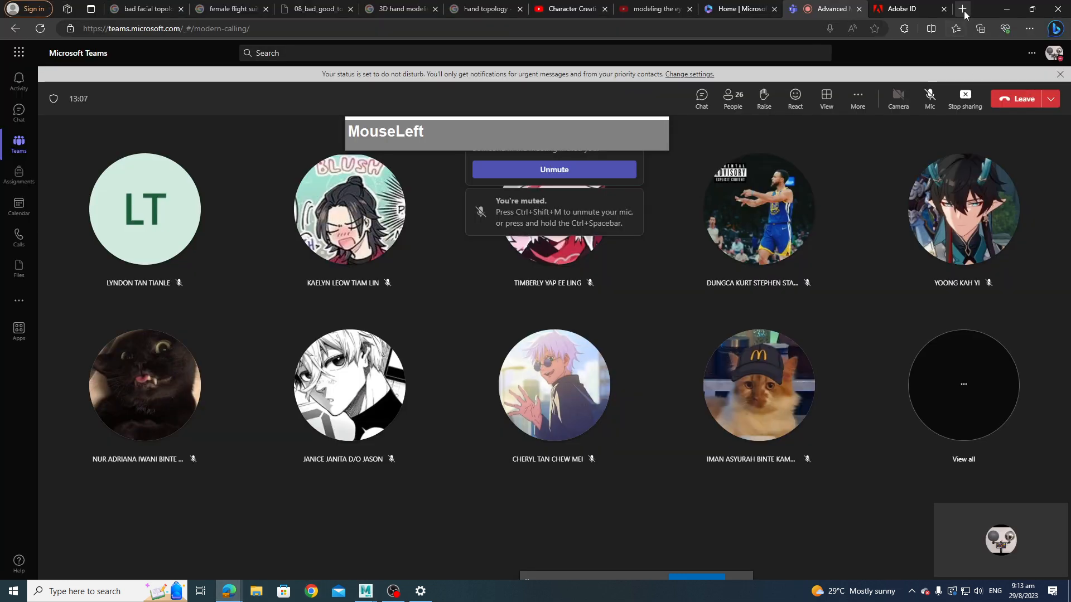
pyautogui.click(962, 9)
pyautogui.write('air')
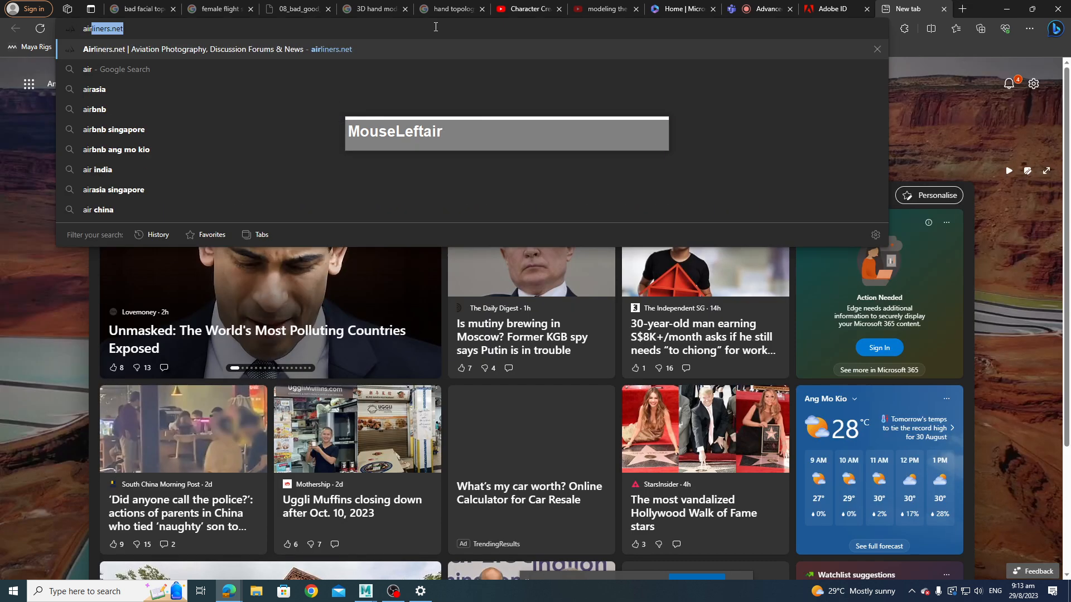
pyautogui.write('force helm')
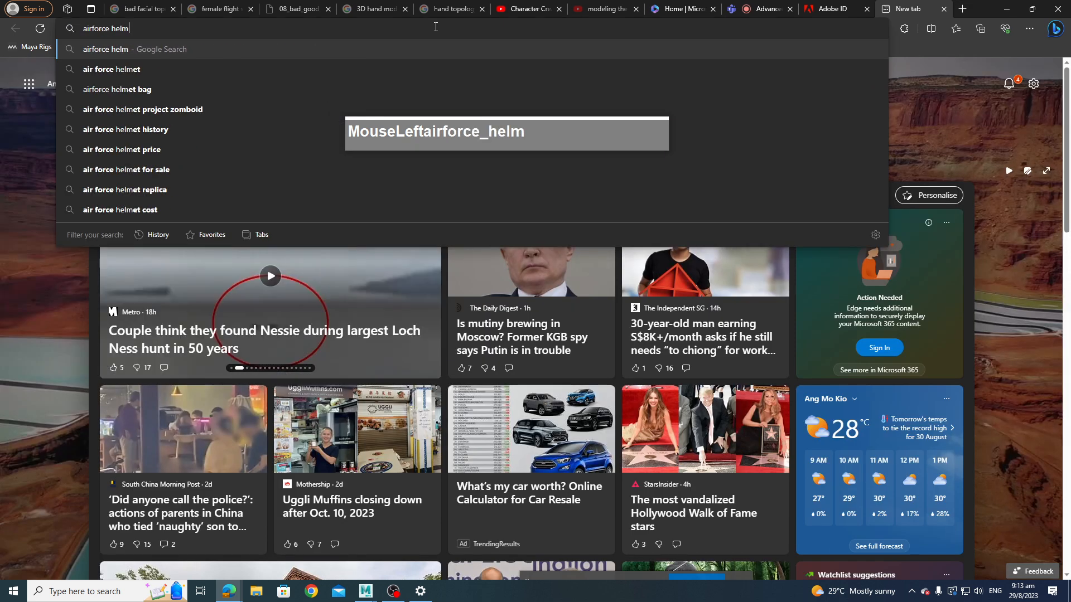
pyautogui.write('ets')
pyautogui.press('Return')
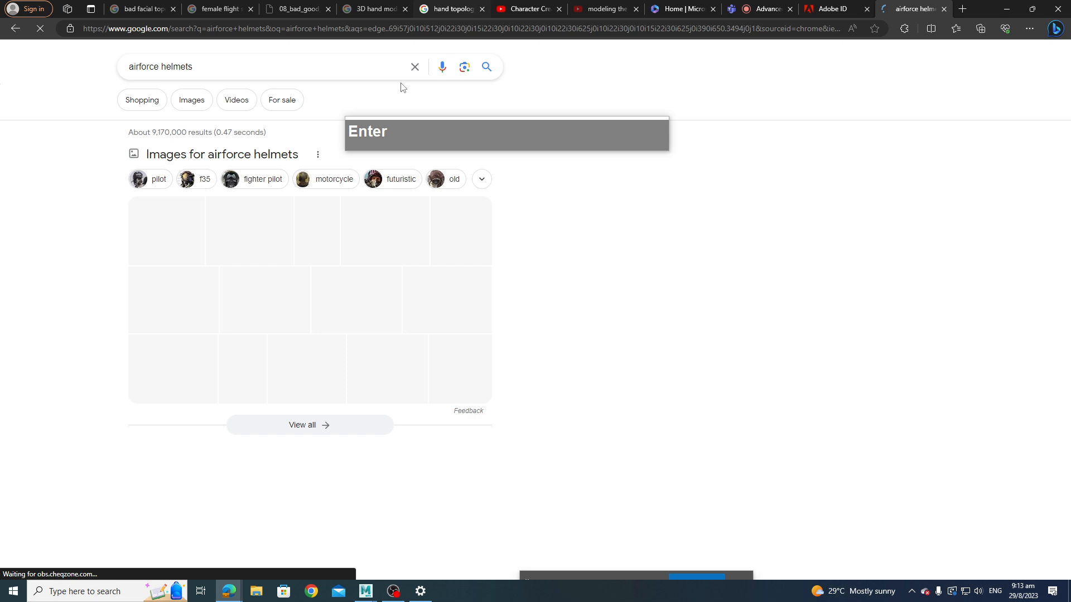
pyautogui.click(191, 100)
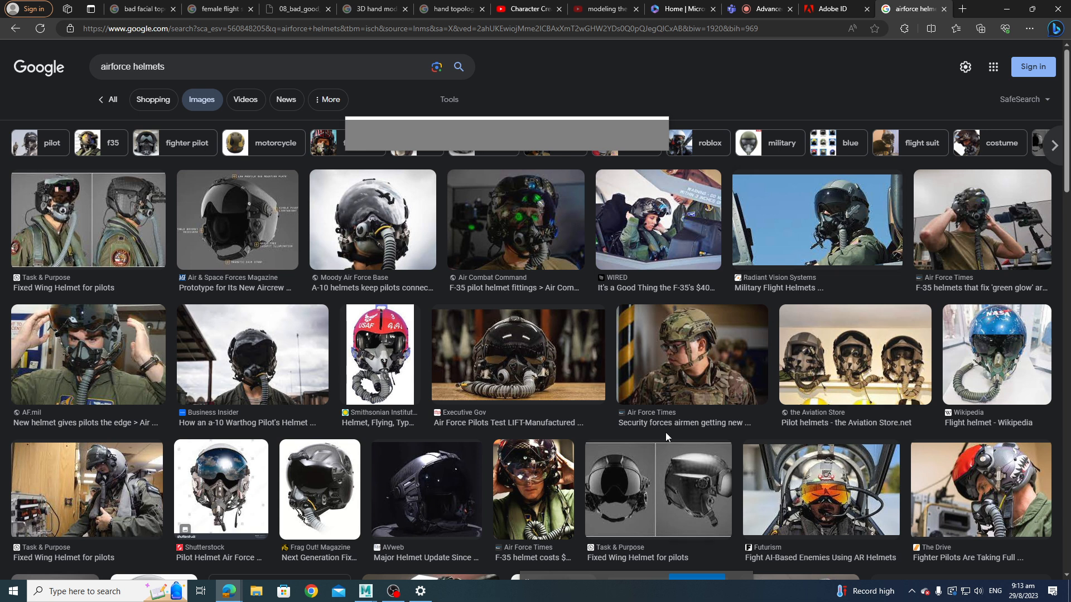
# Step: Open the black dual-visor helmet with the red star and study its shape and related helmet images, then return to Maya
pyautogui.scroll(-7, 665, 432)
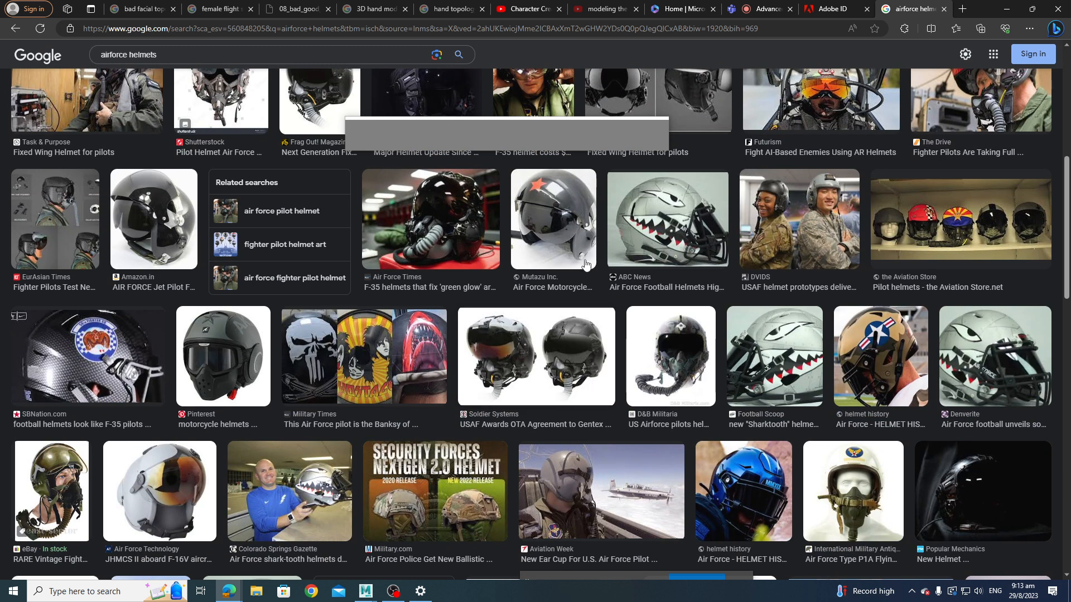
pyautogui.click(578, 256)
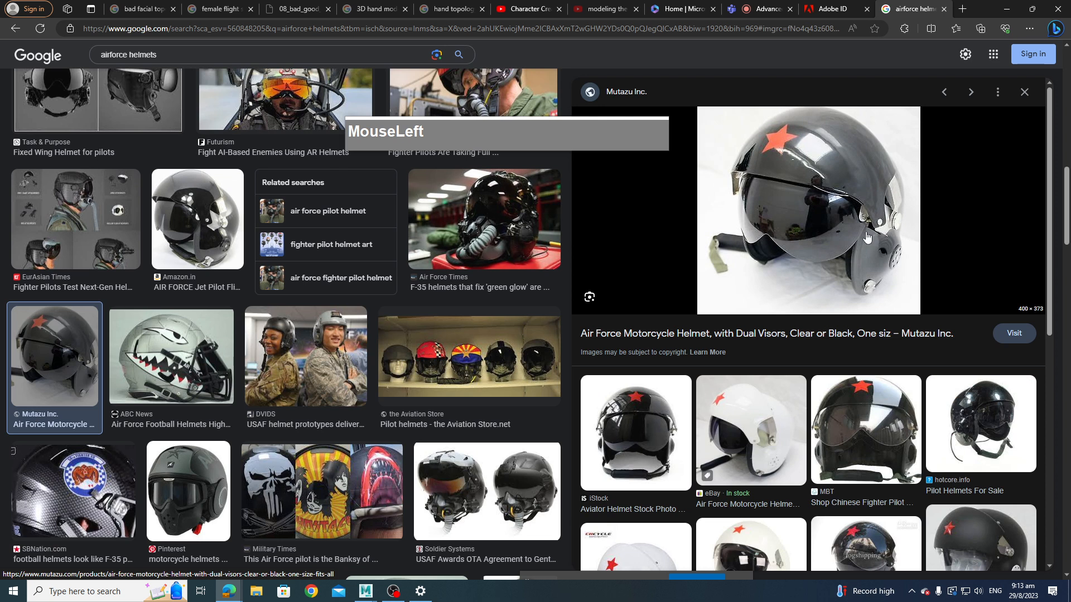
pyautogui.scroll(-3, 804, 467)
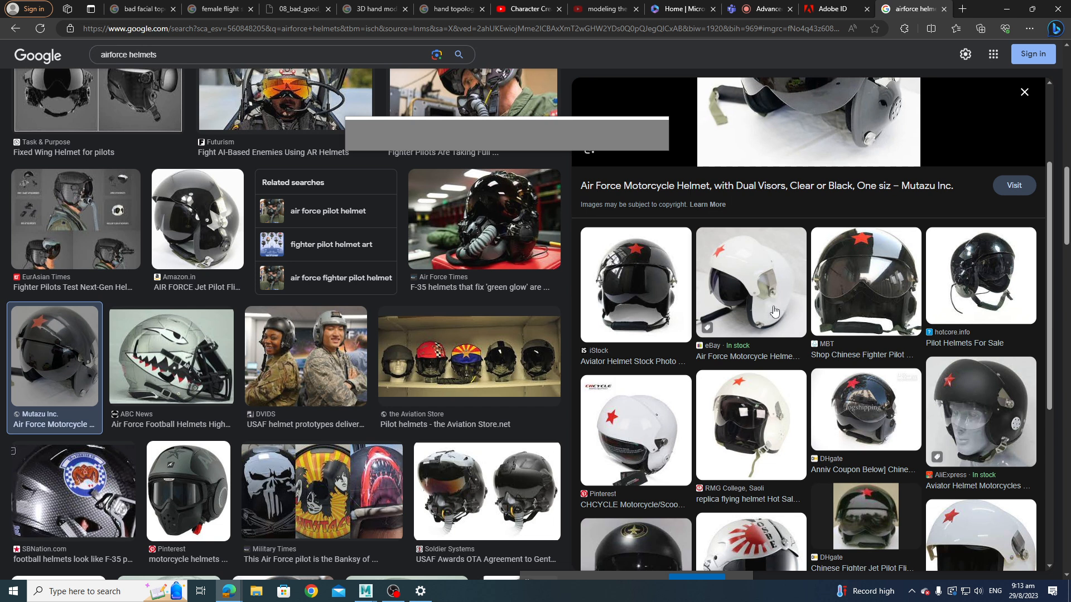
pyautogui.scroll(3, 779, 306)
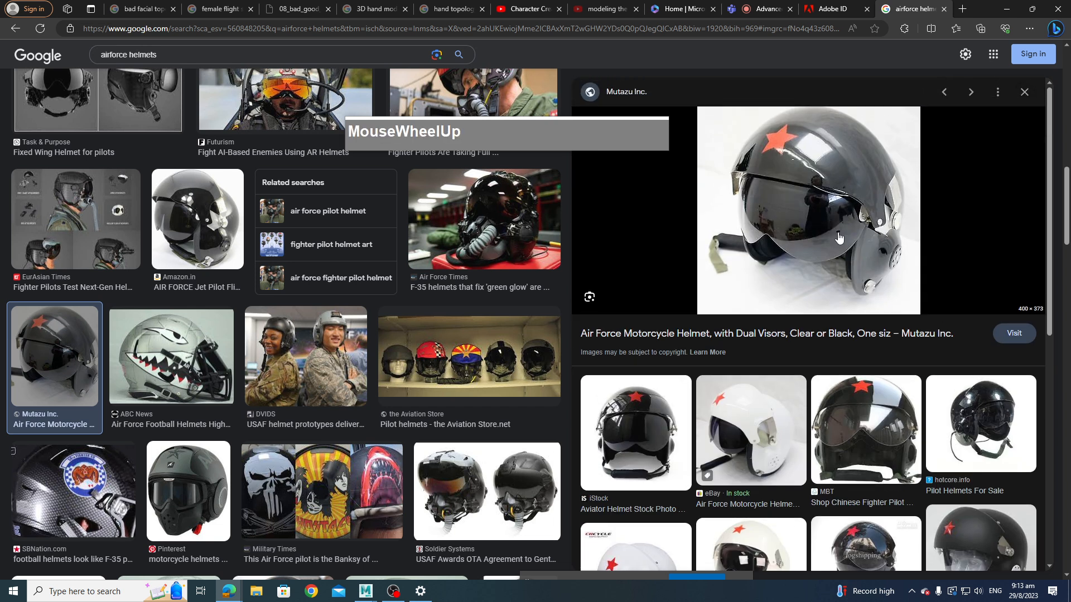
pyautogui.scroll(-3, 838, 238)
pyautogui.scroll(-3, 870, 384)
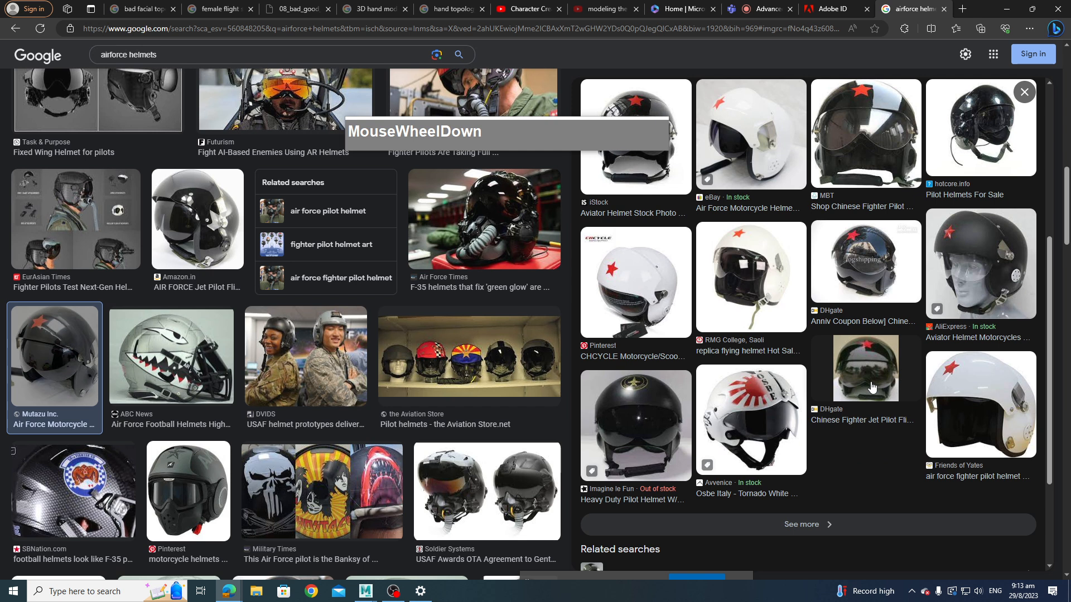
pyautogui.scroll(6, 788, 418)
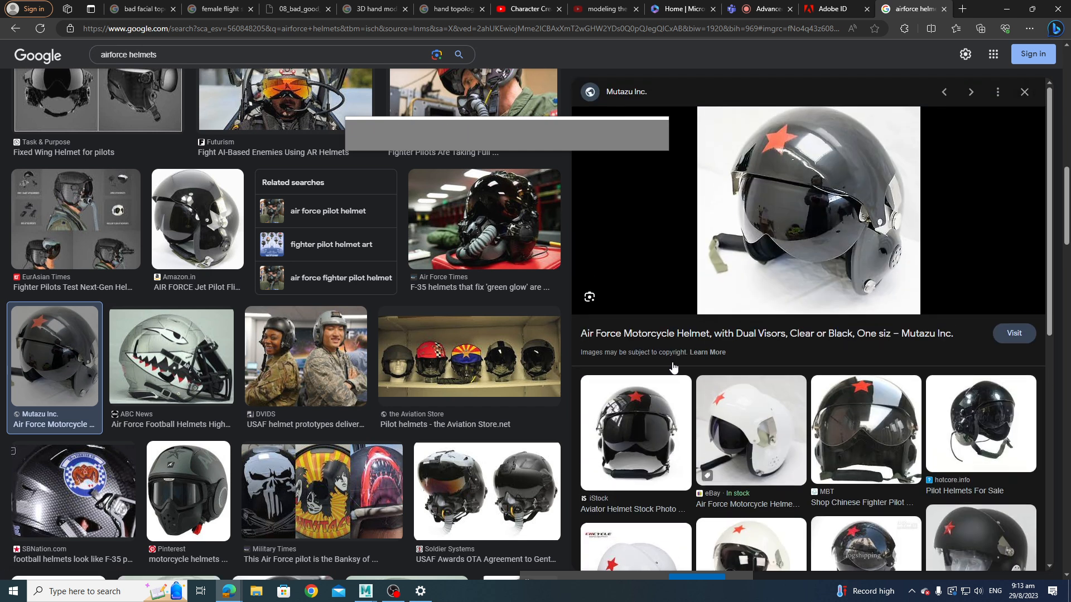
pyautogui.scroll(-3, 785, 426)
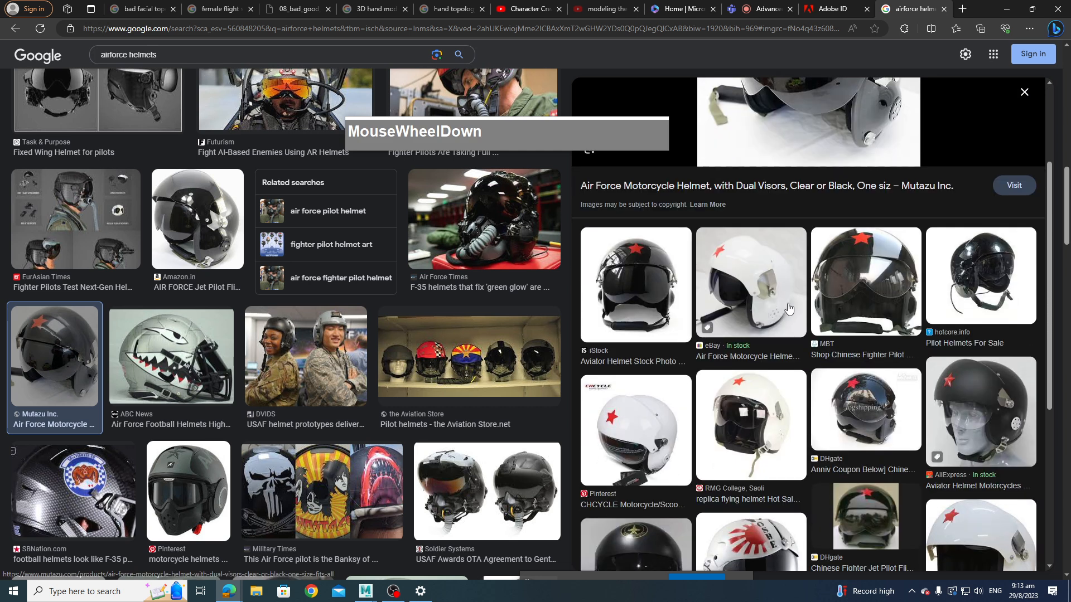
pyautogui.scroll(3, 892, 223)
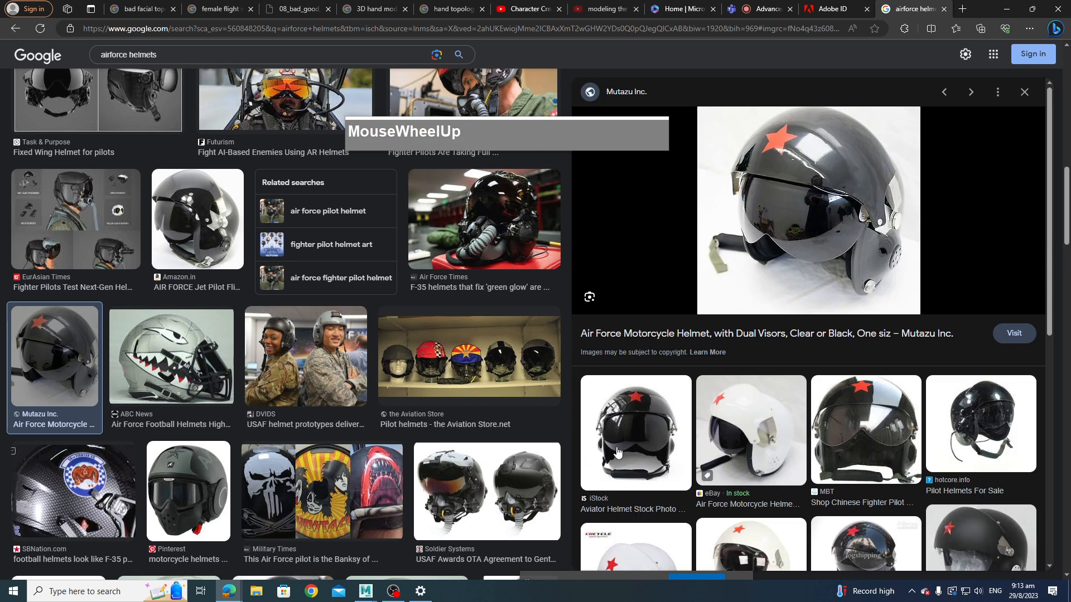
pyautogui.scroll(-3, 660, 441)
pyautogui.scroll(1, 712, 418)
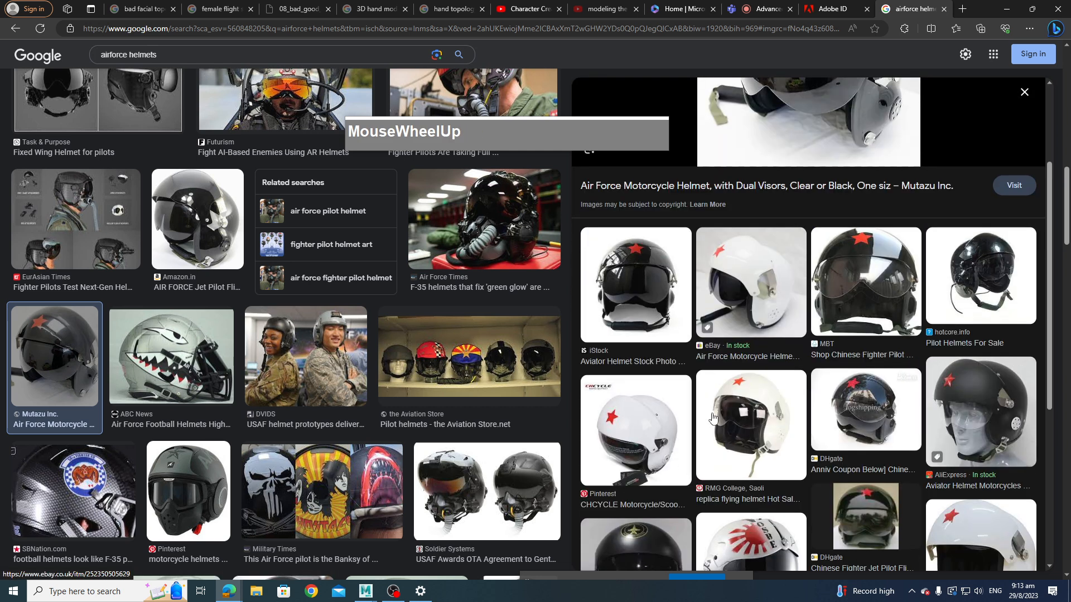
pyautogui.scroll(2, 712, 418)
pyautogui.scroll(-5, 719, 418)
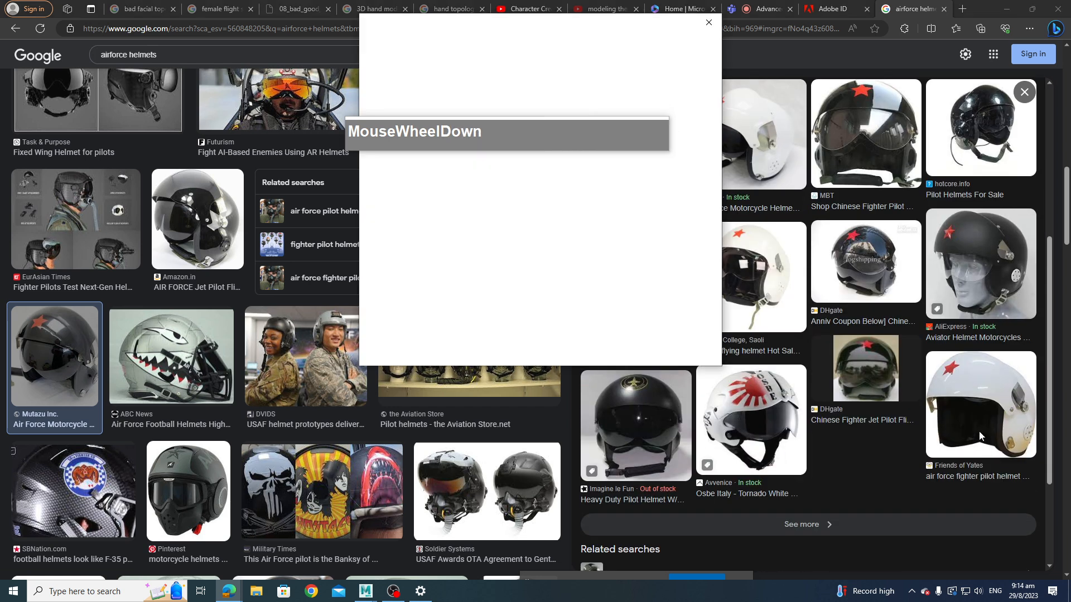
pyautogui.click(709, 21)
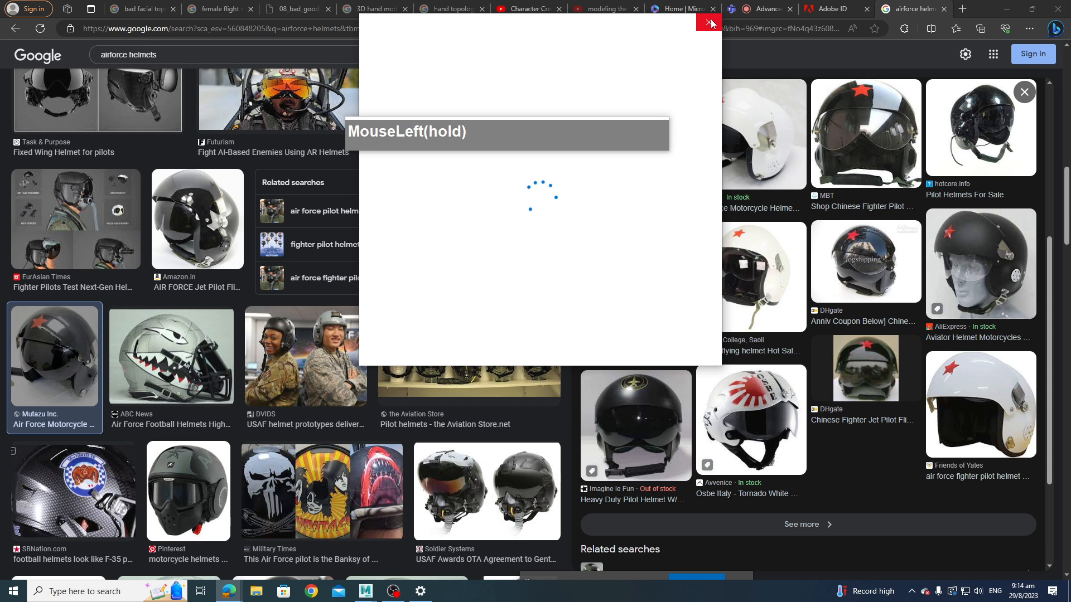
pyautogui.click(1006, 8)
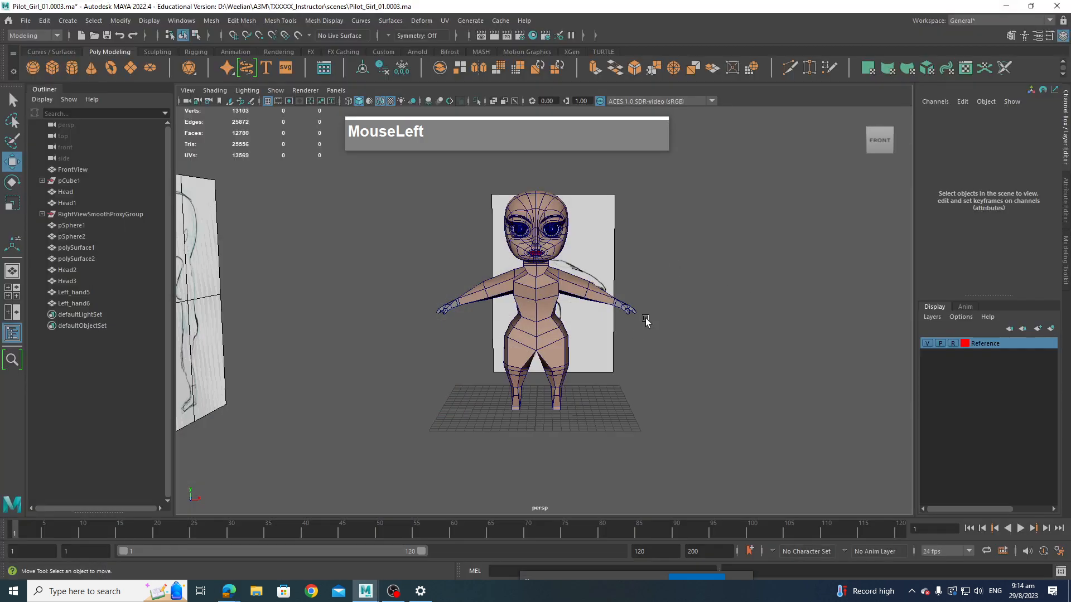
# Step: Show both halves of the body mesh in smooth mesh preview and clear the selection
pyautogui.keyDown('alt'); pyautogui.moveTo(674, 270); pyautogui.dragTo(658, 329, button='middle'); pyautogui.keyUp('alt')
pyautogui.click(573, 344)
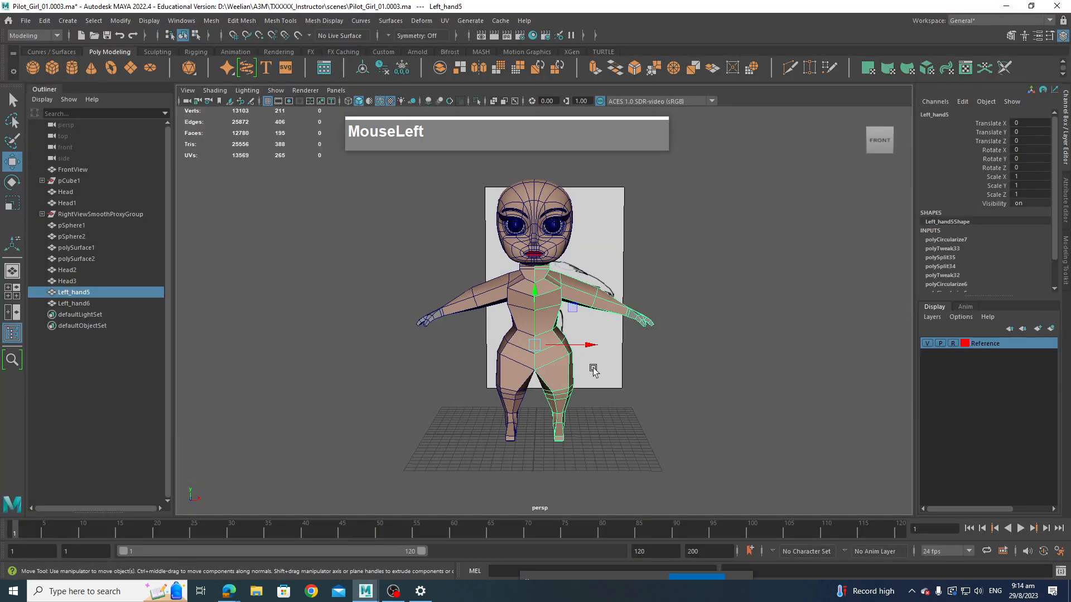
pyautogui.click(597, 259)
pyautogui.keyDown('alt'); pyautogui.moveTo(615, 245); pyautogui.dragTo(622, 293, button='middle'); pyautogui.keyUp('alt')
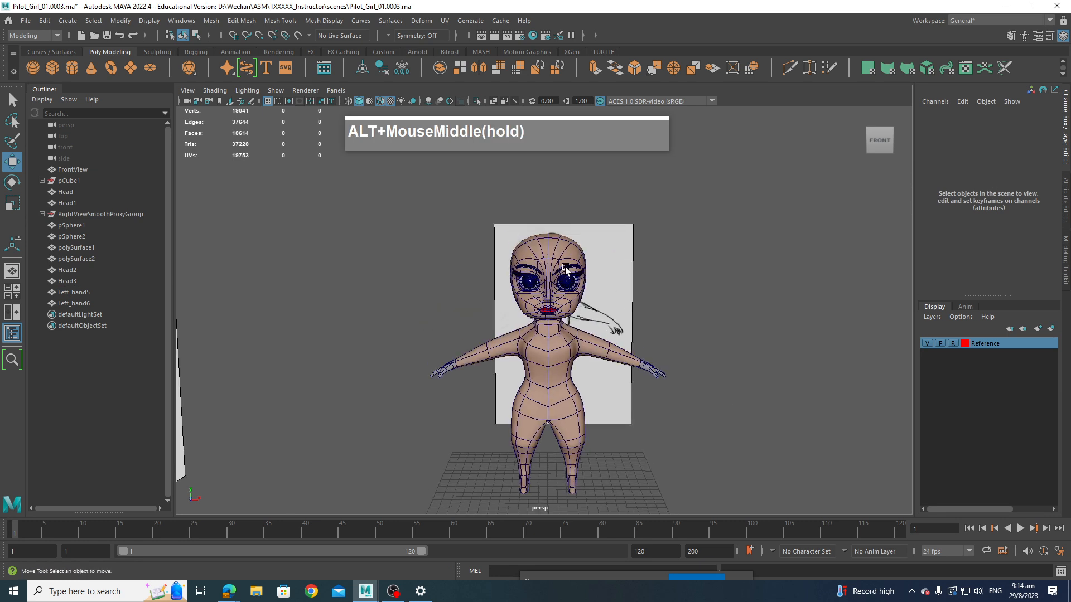
# Step: Create a default polygon sphere at the origin between the feet in the front view
pyautogui.click(572, 262)
pyautogui.press('space')
pyautogui.moveTo(710, 317); pyautogui.dragTo(704, 343)
pyautogui.keyDown('alt'); pyautogui.moveTo(704, 344); pyautogui.dragTo(700, 447, button='middle'); pyautogui.keyUp('alt')
pyautogui.scroll(-3, 671, 406)
pyautogui.scroll(-1, 681, 457)
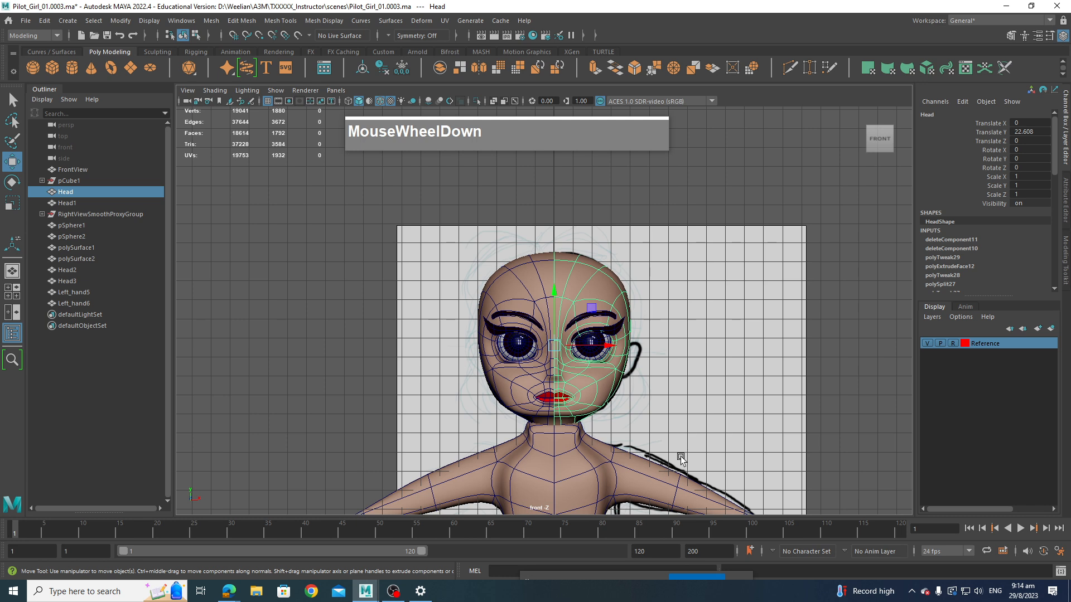
pyautogui.keyDown('alt'); pyautogui.moveTo(639, 507); pyautogui.dragTo(627, 433, button='middle'); pyautogui.keyUp('alt')
pyautogui.scroll(-3, 641, 412)
pyautogui.scroll(2, 647, 401)
pyautogui.click(573, 384)
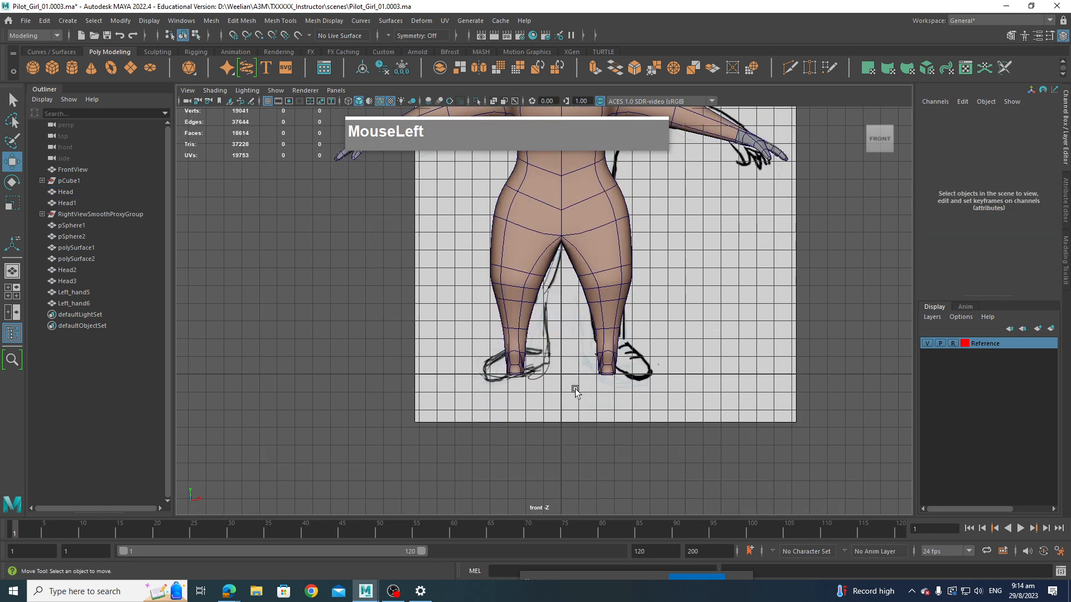
pyautogui.keyDown('shift'); pyautogui.moveTo(576, 362); pyautogui.dragTo(629, 362, button='right'); pyautogui.keyUp('shift')
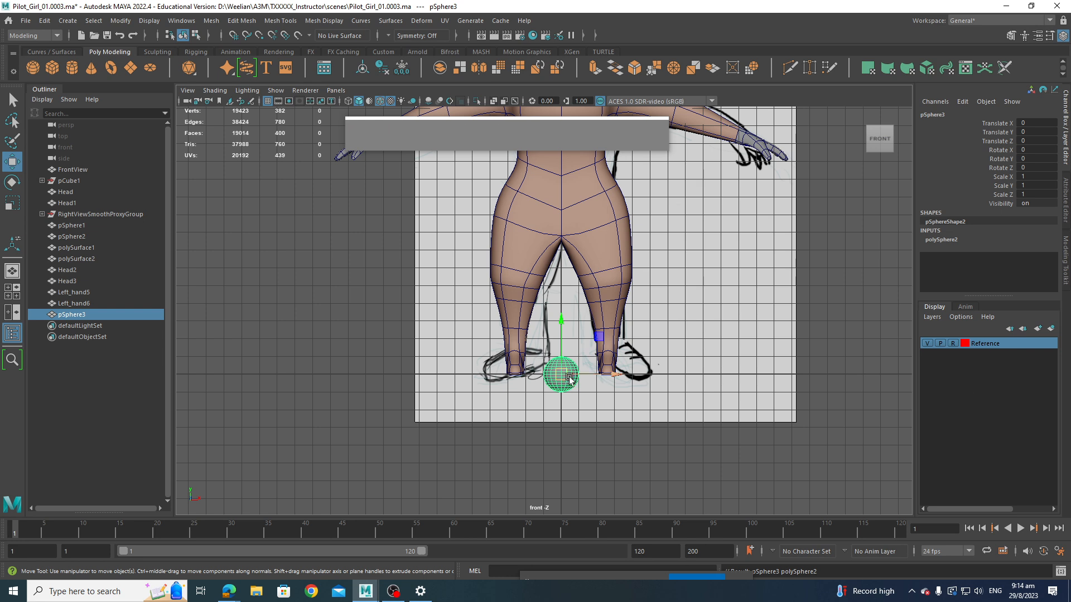
# Step: Rename the new polygon sphere as Helmet
pyautogui.click(946, 243)
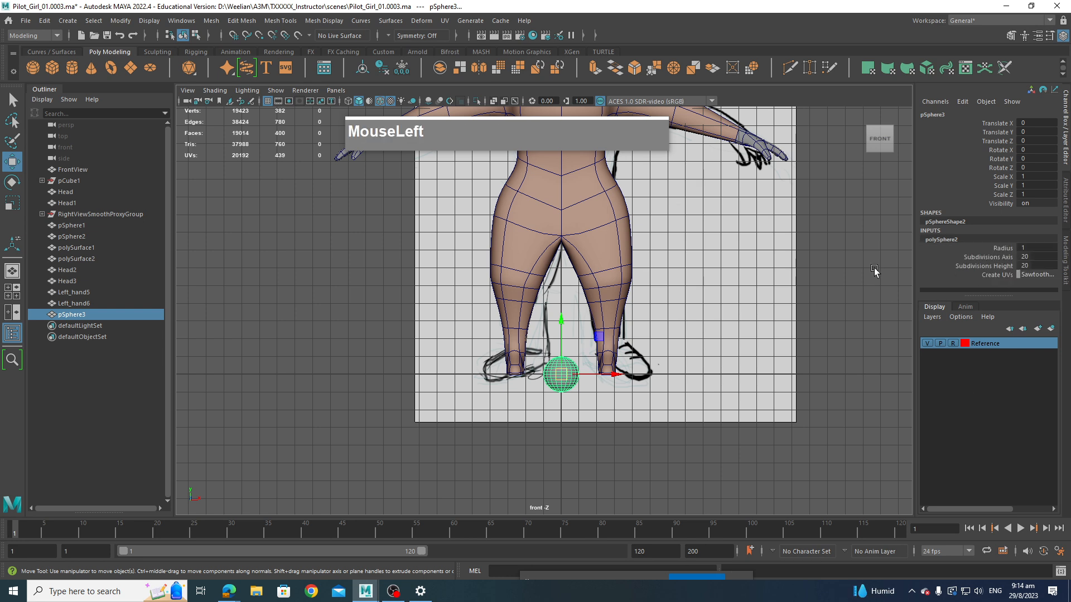
pyautogui.doubleClick(969, 219)
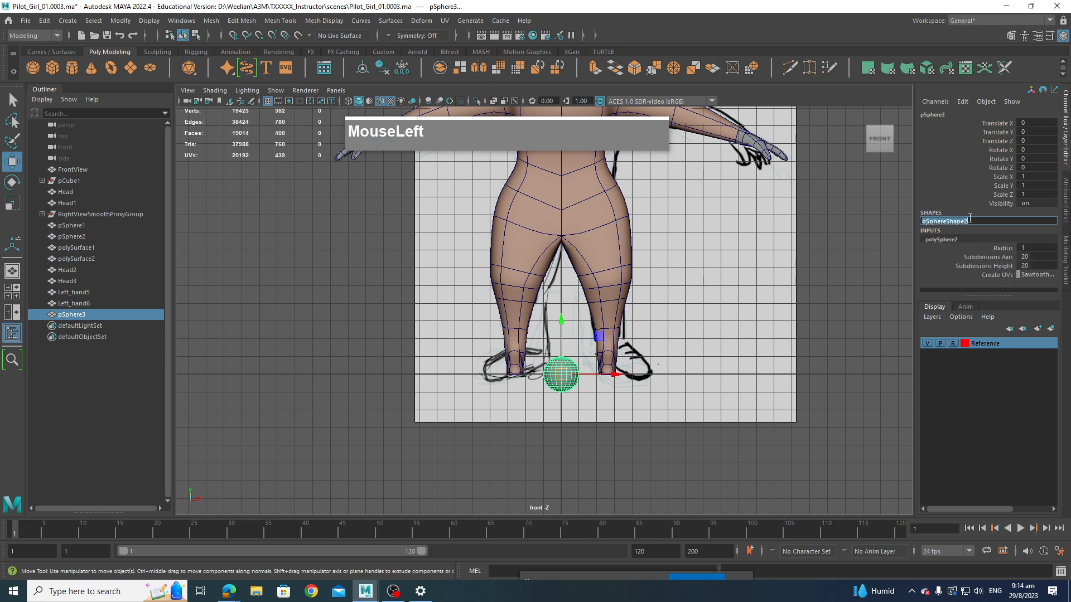
pyautogui.doubleClick(72, 314)
pyautogui.write('Helm')
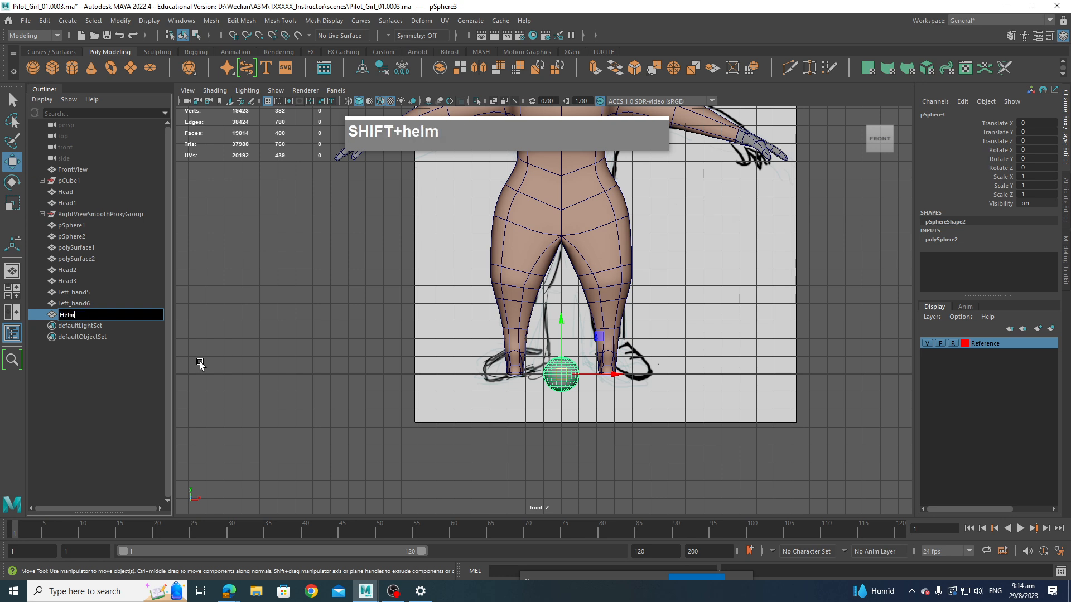
pyautogui.write('et')
pyautogui.press('Return')
pyautogui.click(610, 419)
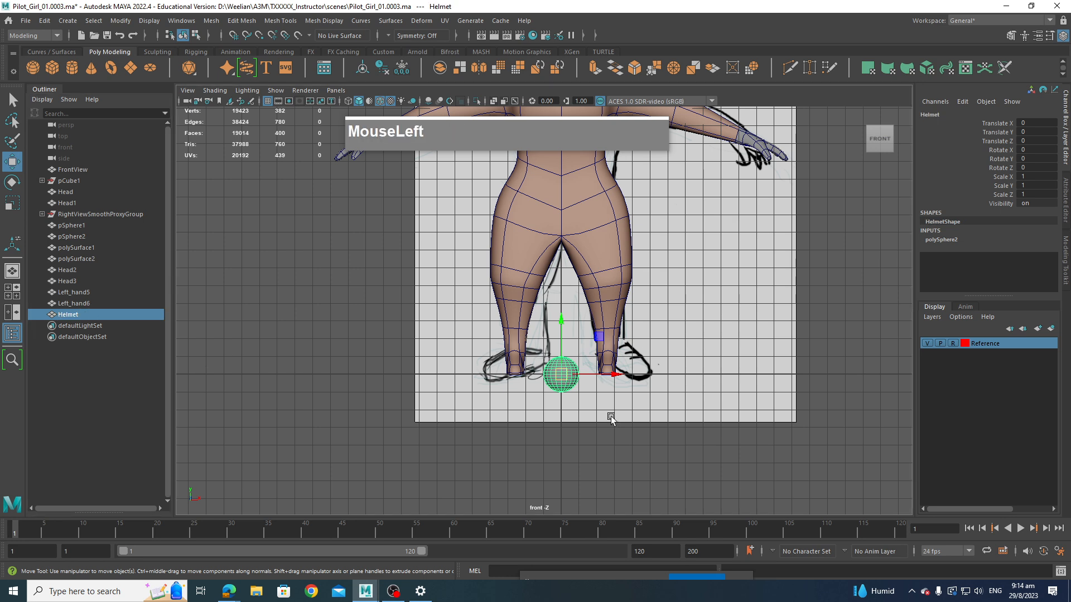
# Step: Set the helmet sphere's axis subdivisions to 8 and its height subdivisions to 7
pyautogui.click(948, 240)
pyautogui.click(995, 257)
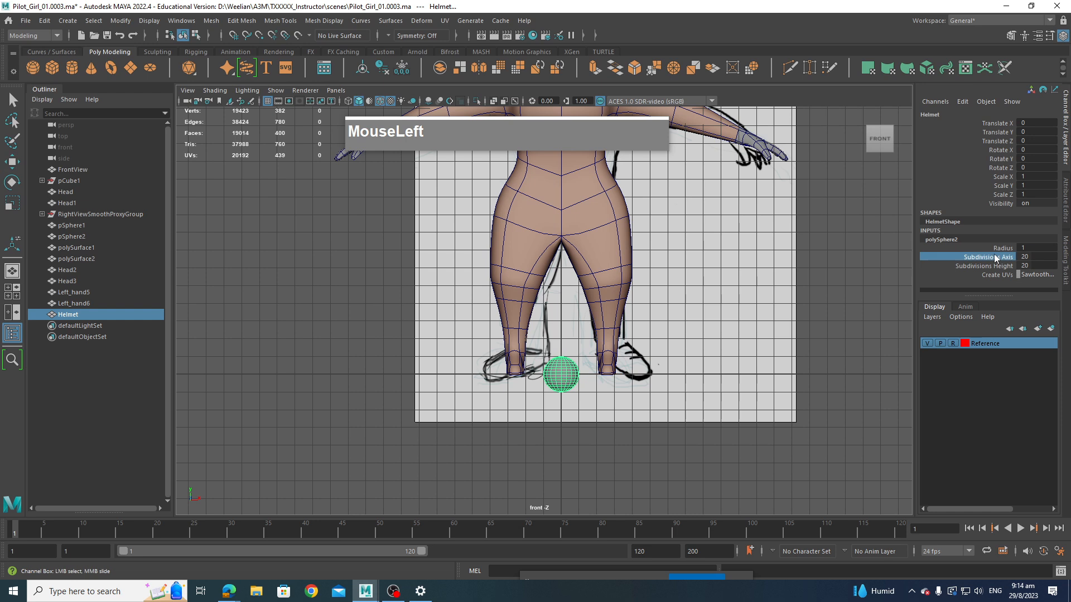
pyautogui.moveTo(730, 299); pyautogui.dragTo(682, 302, button='middle')
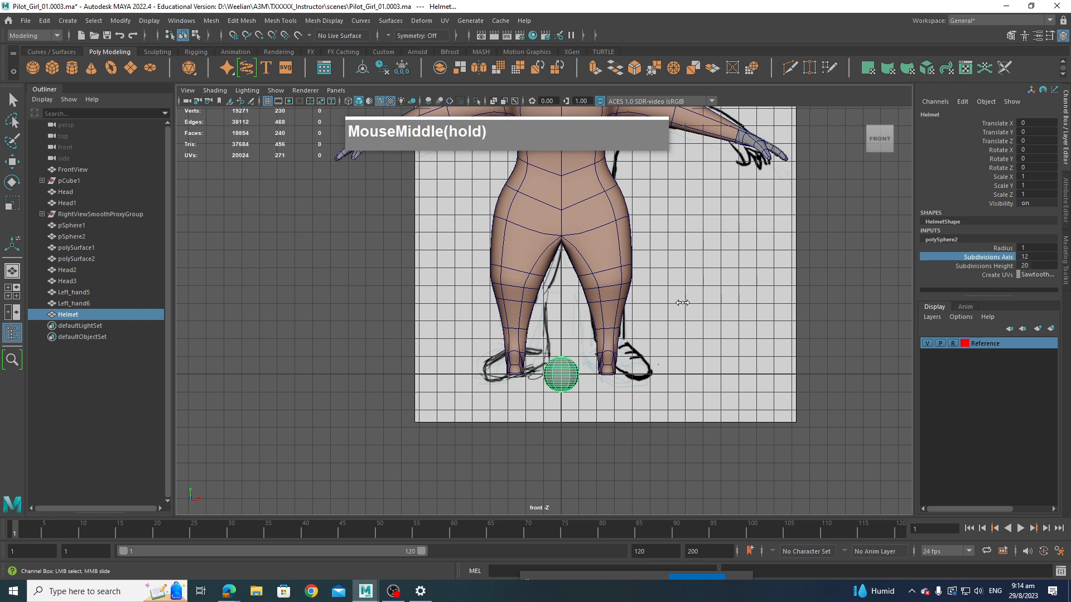
pyautogui.click(974, 269)
pyautogui.click(1004, 259)
pyautogui.moveTo(852, 274); pyautogui.dragTo(775, 304, button='middle')
pyautogui.click(974, 270)
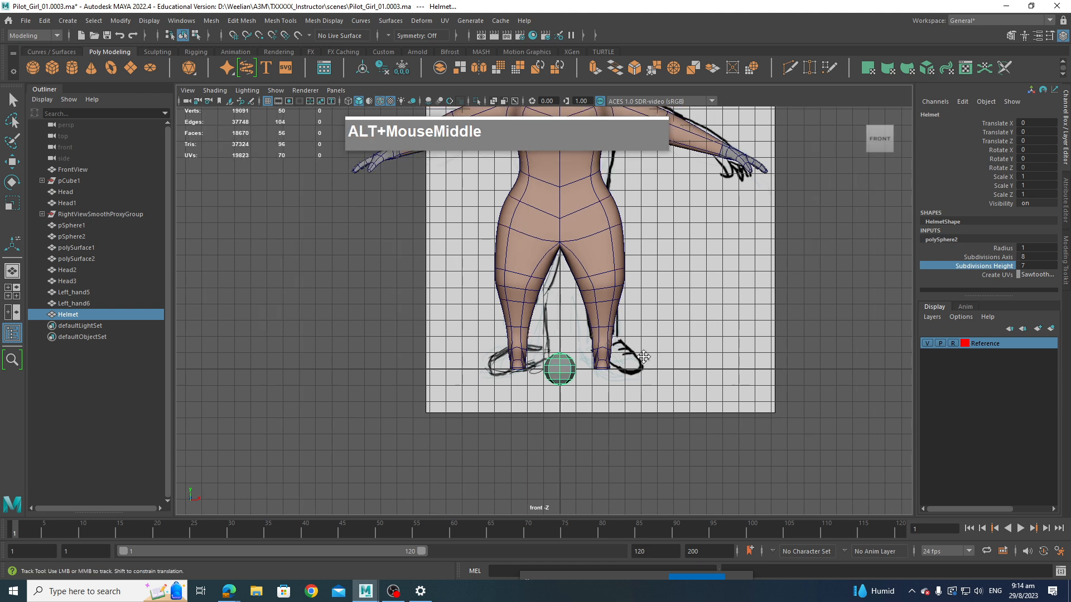
# Step: Enlarge the helmet sphere to a radius of 5.1 and raise it over the girl's head to Translate Y 22.518
pyautogui.keyDown('alt'); pyautogui.scroll(-1, 606, 395); pyautogui.keyUp('alt')
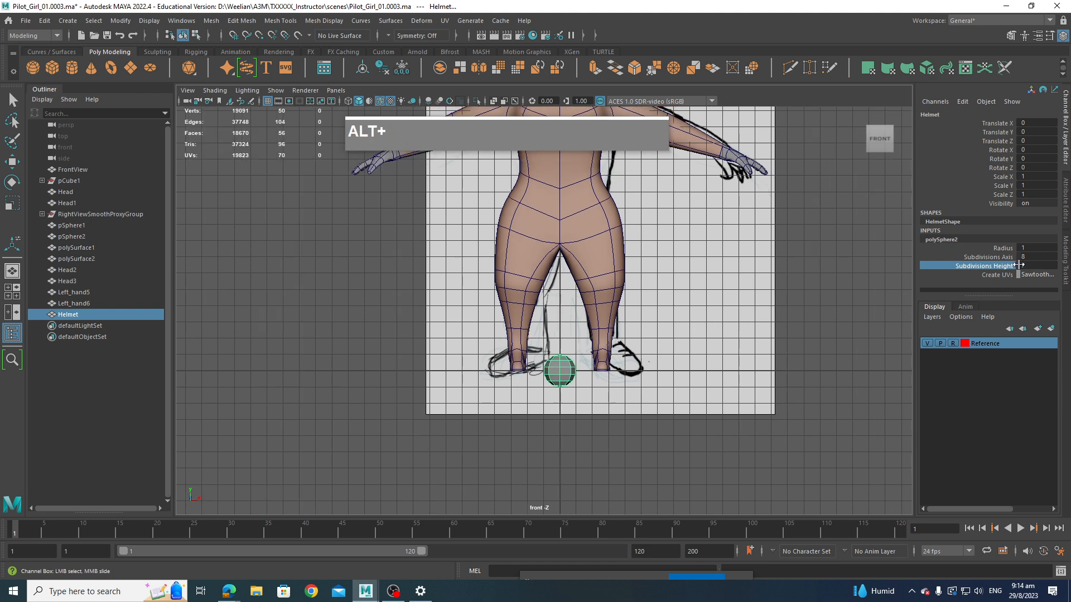
pyautogui.scroll(-2, 741, 347)
pyautogui.keyDown('alt'); pyautogui.moveTo(741, 347); pyautogui.dragTo(636, 467, button='middle'); pyautogui.keyUp('alt')
pyautogui.scroll(-1, 590, 458)
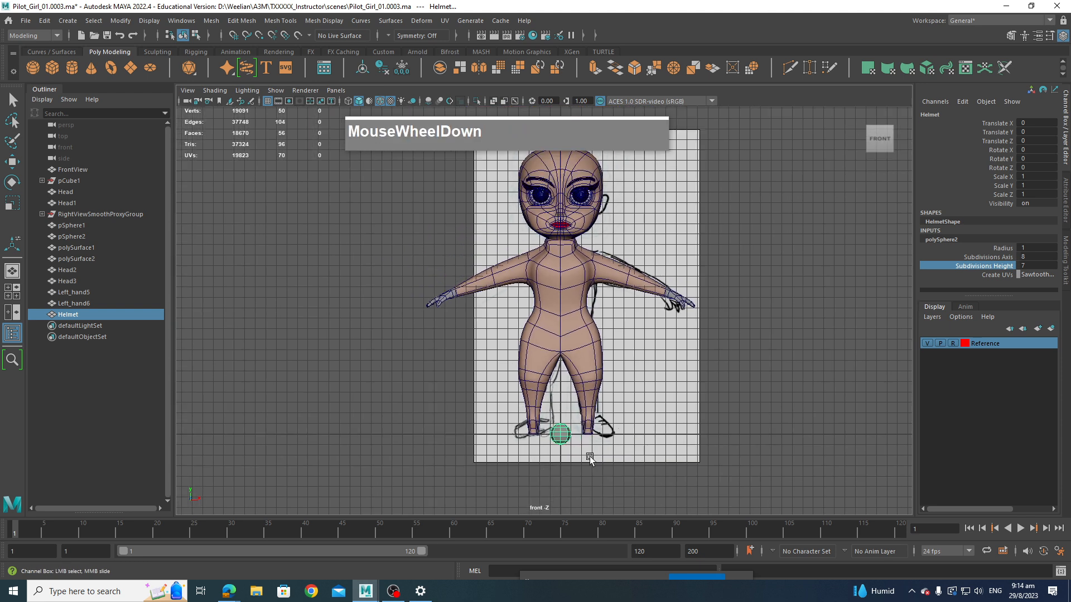
pyautogui.click(995, 251)
pyautogui.moveTo(730, 356); pyautogui.dragTo(704, 388, button='middle')
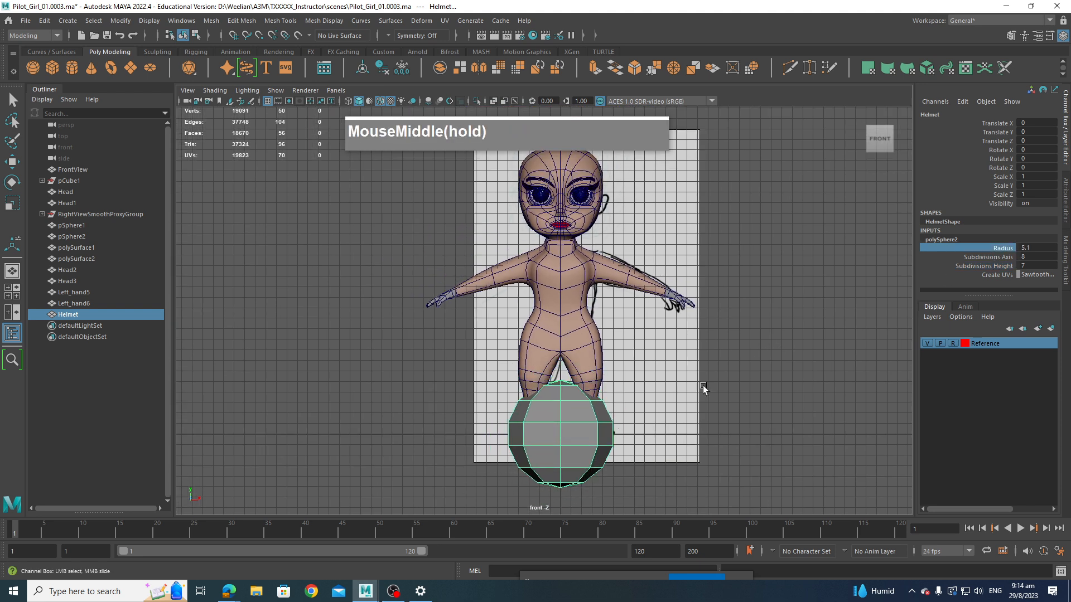
pyautogui.press('w')
pyautogui.moveTo(586, 377); pyautogui.dragTo(586, 140)
pyautogui.keyDown('alt'); pyautogui.moveTo(586, 140); pyautogui.dragTo(600, 176, button='middle'); pyautogui.keyUp('alt')
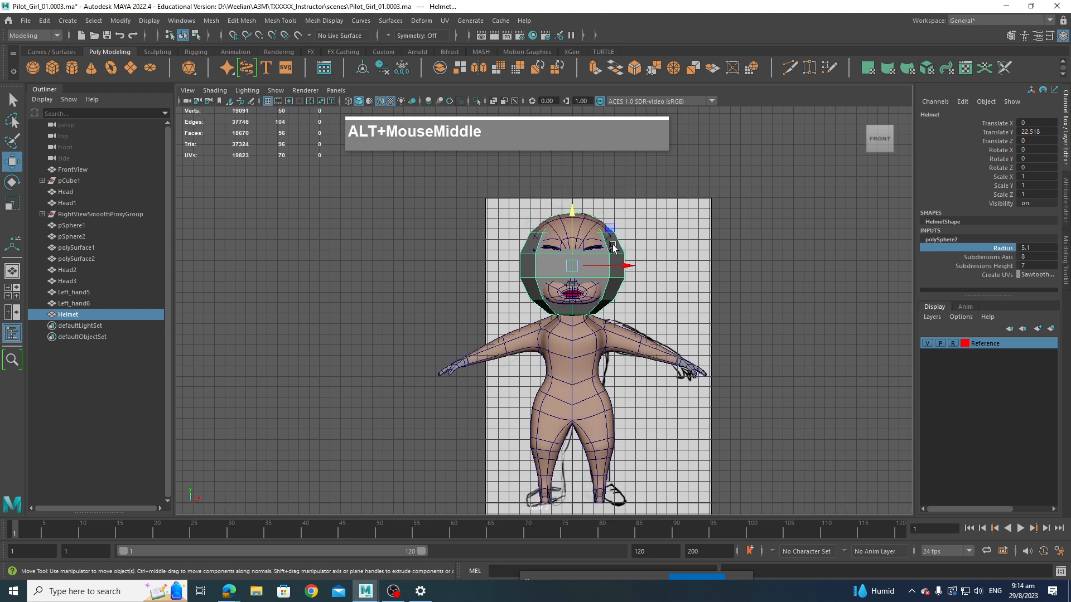
pyautogui.scroll(2, 600, 176)
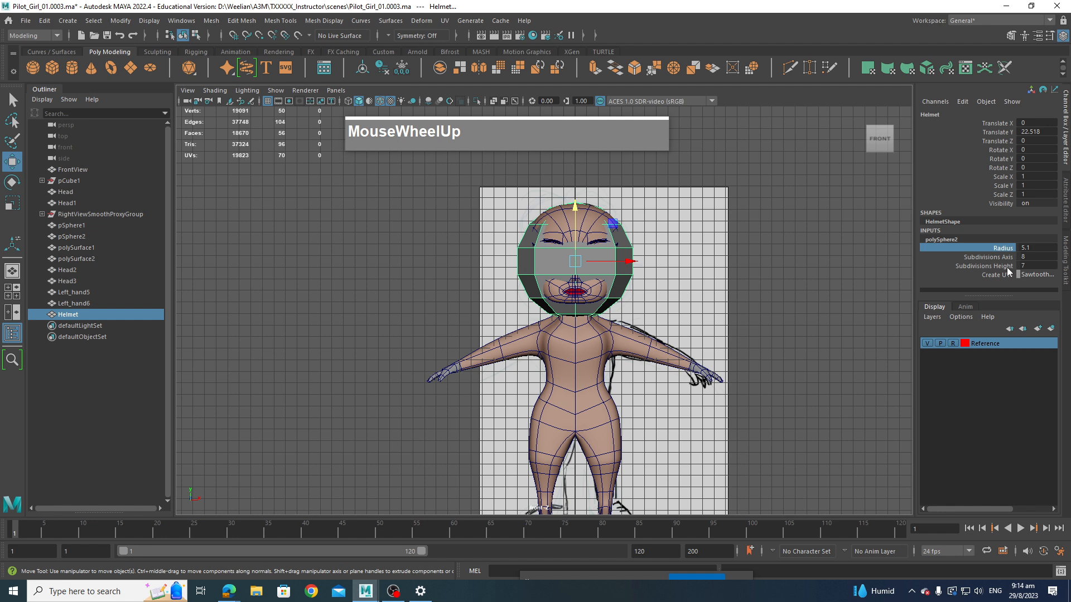
# Step: Increase the helmet sphere's radius to 6.2 so that it encloses the whole head
pyautogui.click(1003, 249)
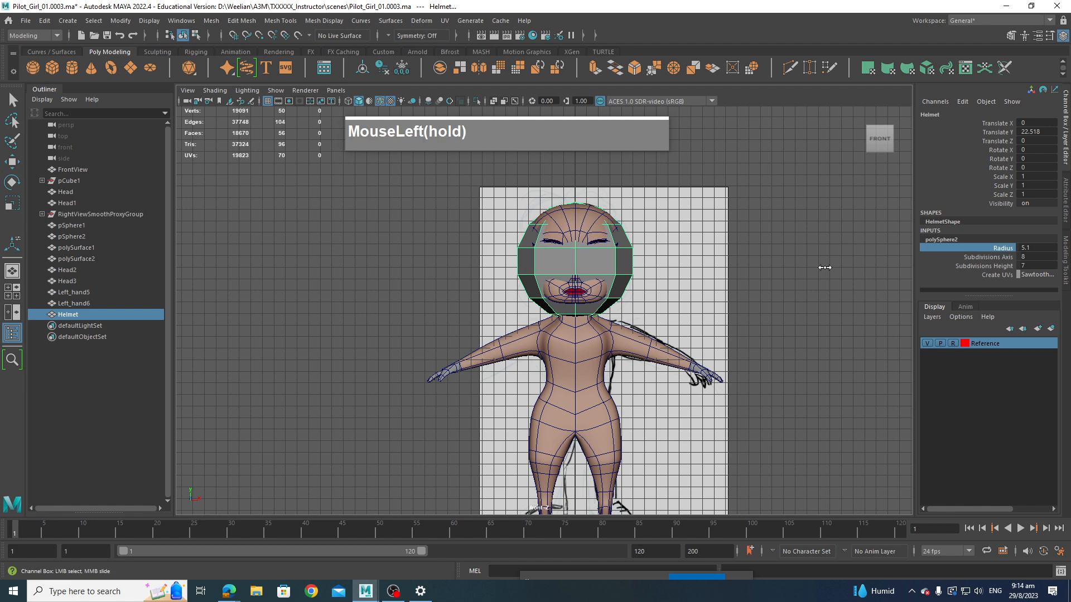
pyautogui.moveTo(826, 268); pyautogui.dragTo(831, 269, button='middle')
pyautogui.moveTo(797, 291); pyautogui.dragTo(581, 306)
pyautogui.scroll(3, 581, 306)
pyautogui.keyDown('alt'); pyautogui.moveTo(581, 306); pyautogui.dragTo(617, 258, button='middle'); pyautogui.keyUp('alt')
# Step: Delete the six front faces of the helmet sphere in the perspective view to open it up around the face
pyautogui.moveTo(597, 242); pyautogui.dragTo(598, 274, button='right')
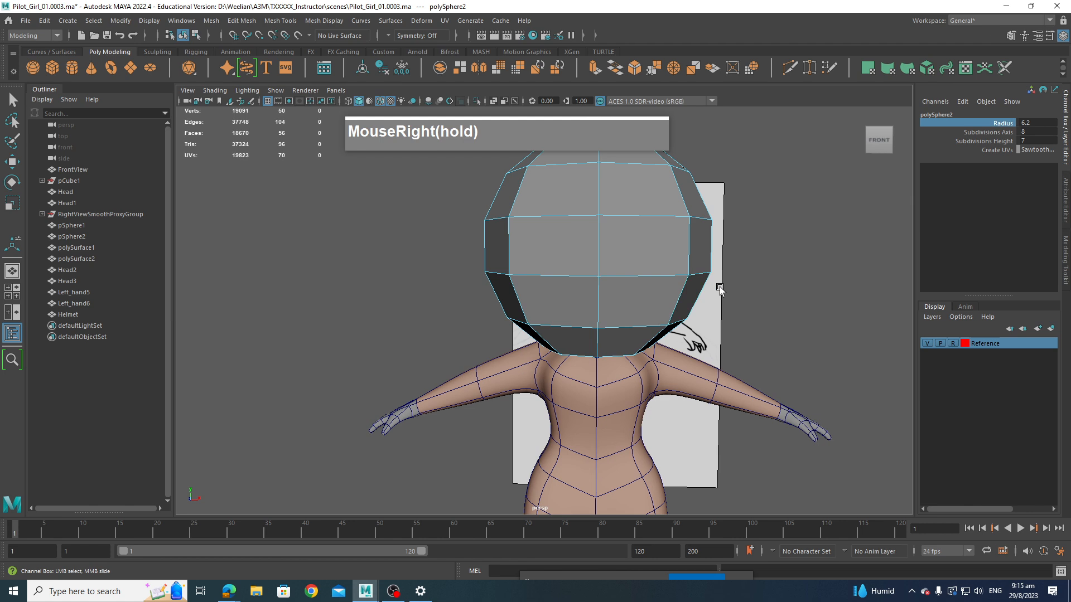
pyautogui.click(582, 247)
pyautogui.keyDown('shift'); pyautogui.click(650, 252); pyautogui.keyUp('shift')
pyautogui.keyDown('shift'); pyautogui.click(631, 301); pyautogui.keyUp('shift')
pyautogui.keyDown('shift'); pyautogui.click(563, 306); pyautogui.keyUp('shift')
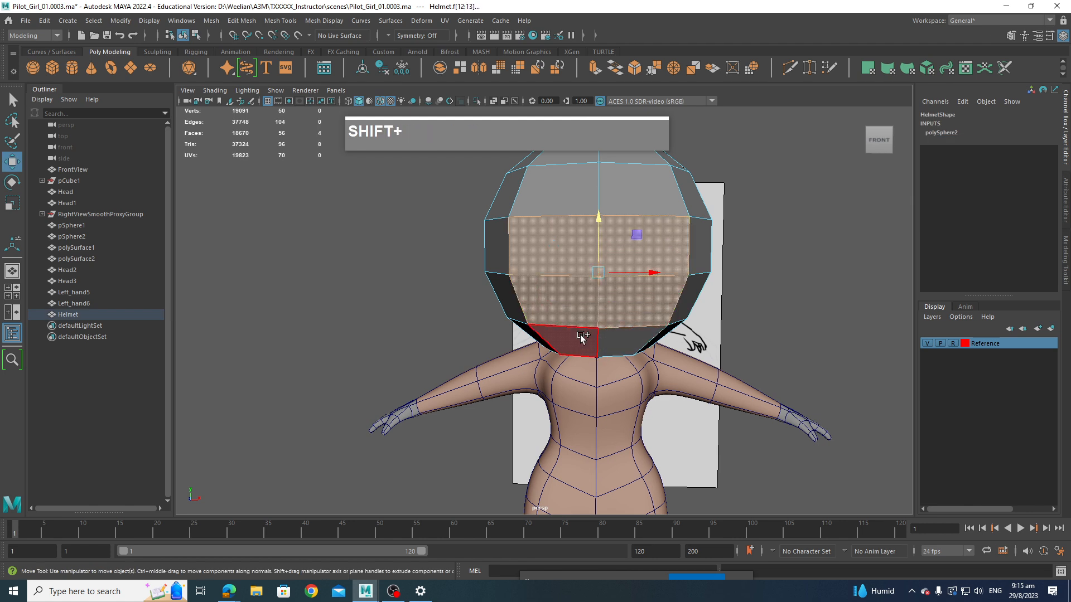
pyautogui.keyDown('shift'); pyautogui.click(581, 338); pyautogui.keyUp('shift')
pyautogui.keyDown('shift'); pyautogui.click(617, 341); pyautogui.keyUp('shift')
pyautogui.hotkey('shift', 'Delete')
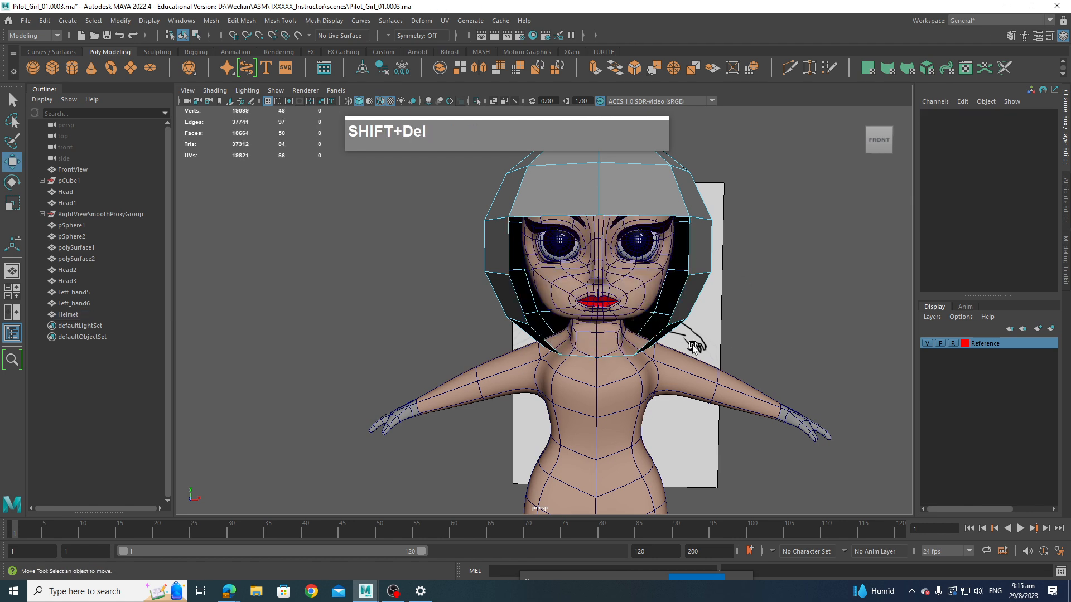
# Step: Delete the remaining bottom rows of helmet faces around the neck in the front view
pyautogui.press('space')
pyautogui.moveTo(698, 357); pyautogui.dragTo(697, 385)
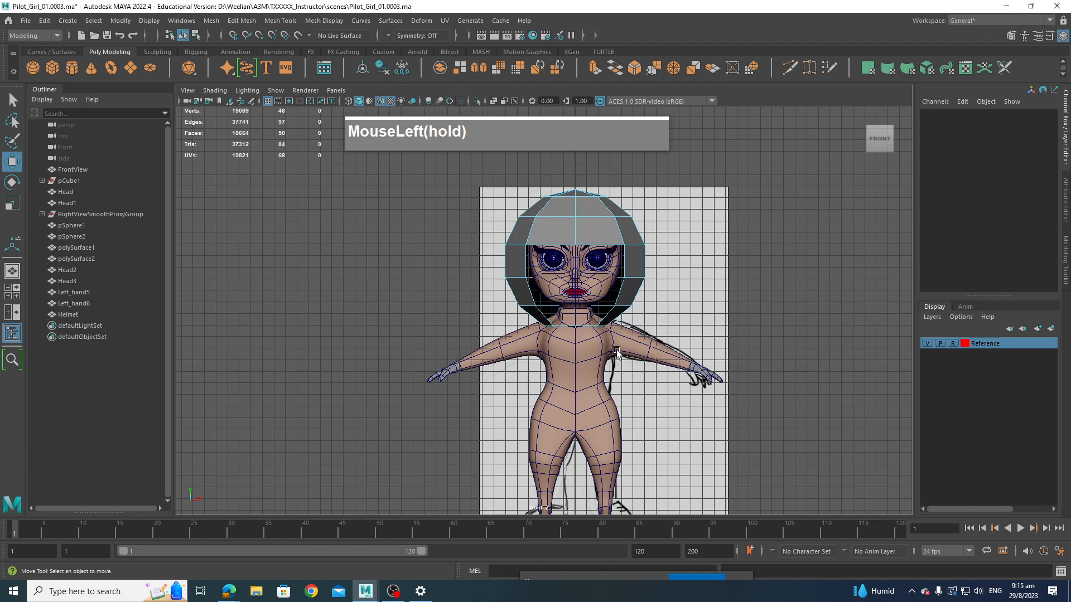
pyautogui.moveTo(645, 359); pyautogui.dragTo(511, 319)
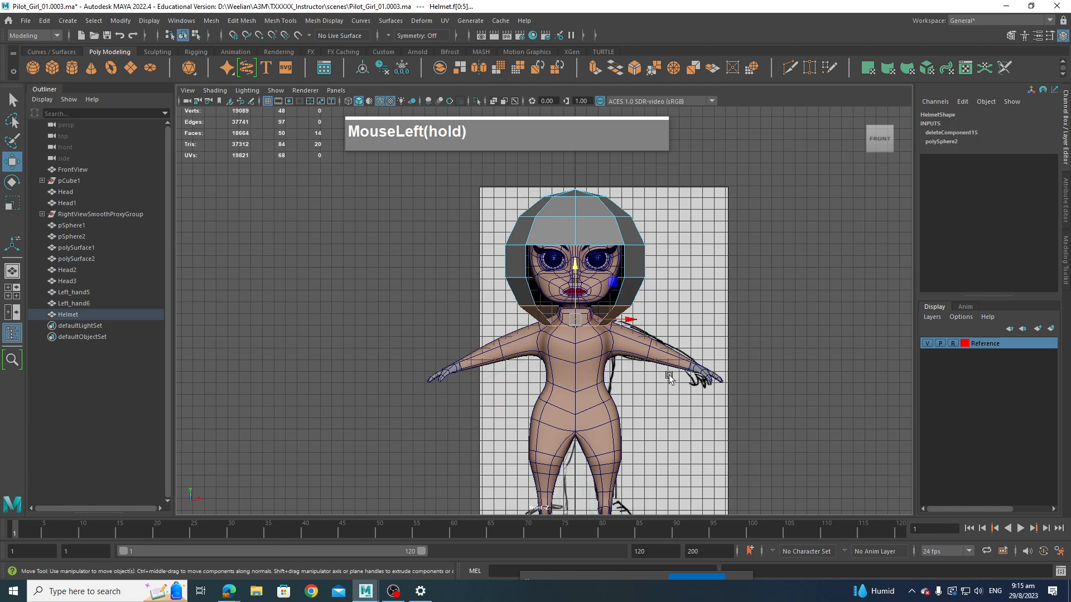
pyautogui.press('Delete')
# Step: Return the helmet to object selection and show it in smooth mesh preview
pyautogui.scroll(2, 679, 303)
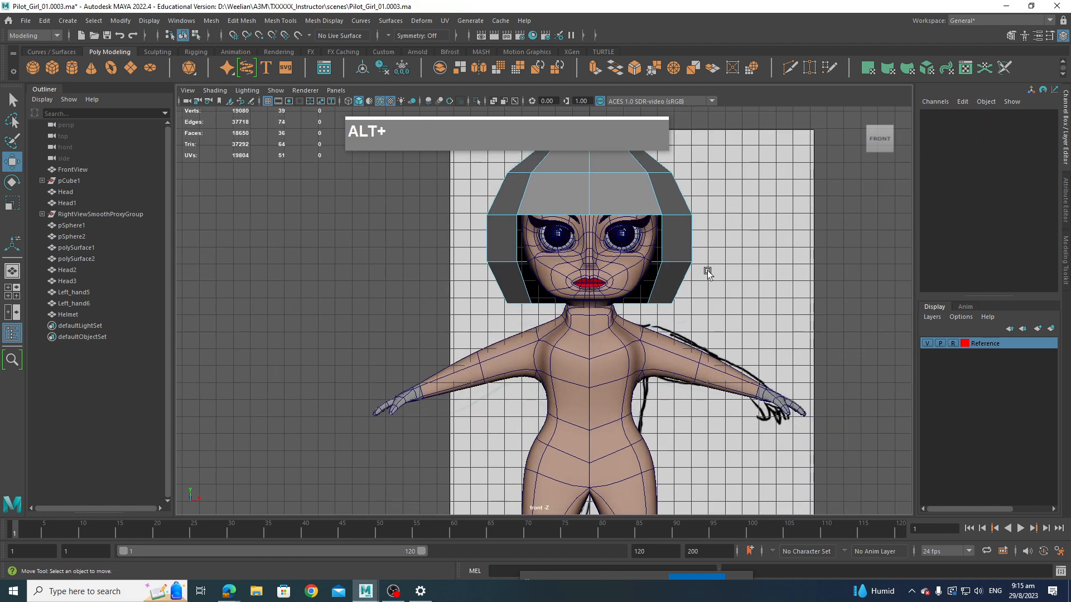
pyautogui.scroll(2, 707, 270)
pyautogui.moveTo(685, 256); pyautogui.dragTo(734, 204, button='right')
pyautogui.click(724, 276)
pyautogui.press('3')
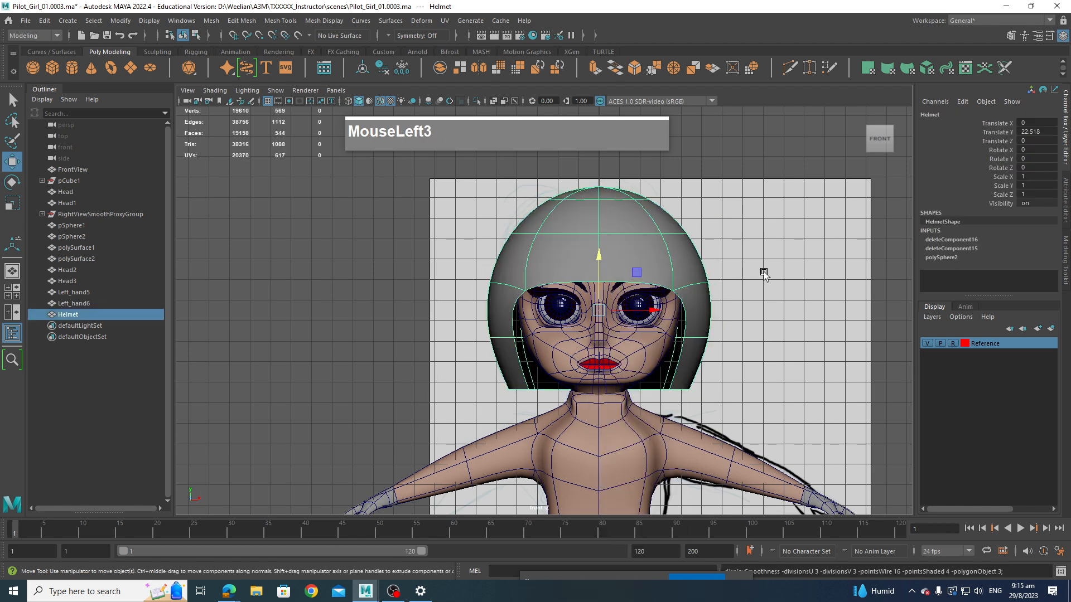
pyautogui.keyDown('alt'); pyautogui.moveTo(771, 309); pyautogui.dragTo(750, 294, button='middle'); pyautogui.keyUp('alt')
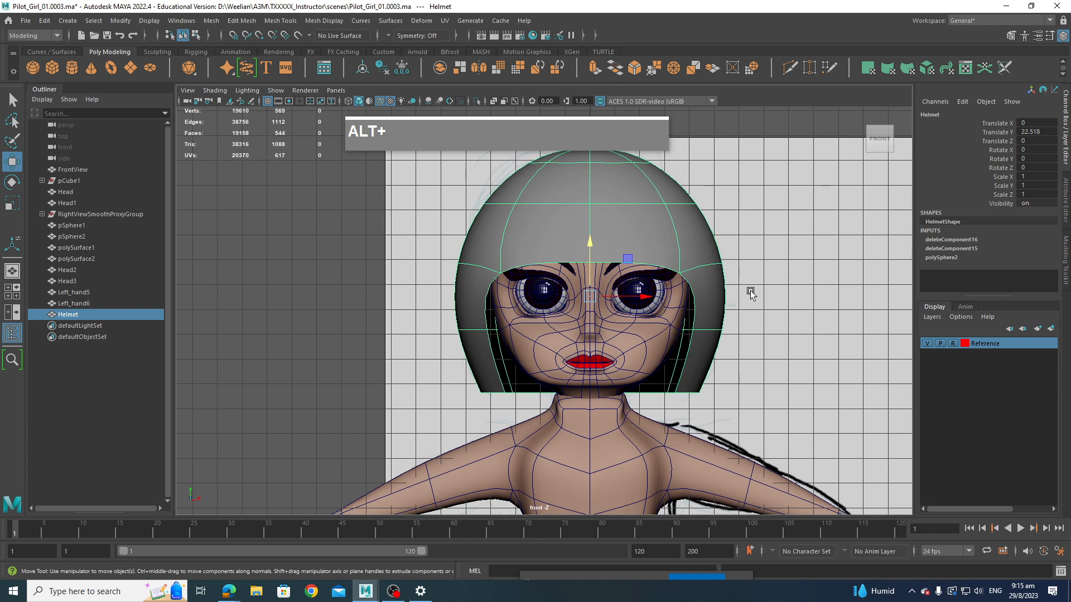
pyautogui.keyDown('alt'); pyautogui.moveTo(625, 212); pyautogui.dragTo(677, 287, button='middle'); pyautogui.keyUp('alt')
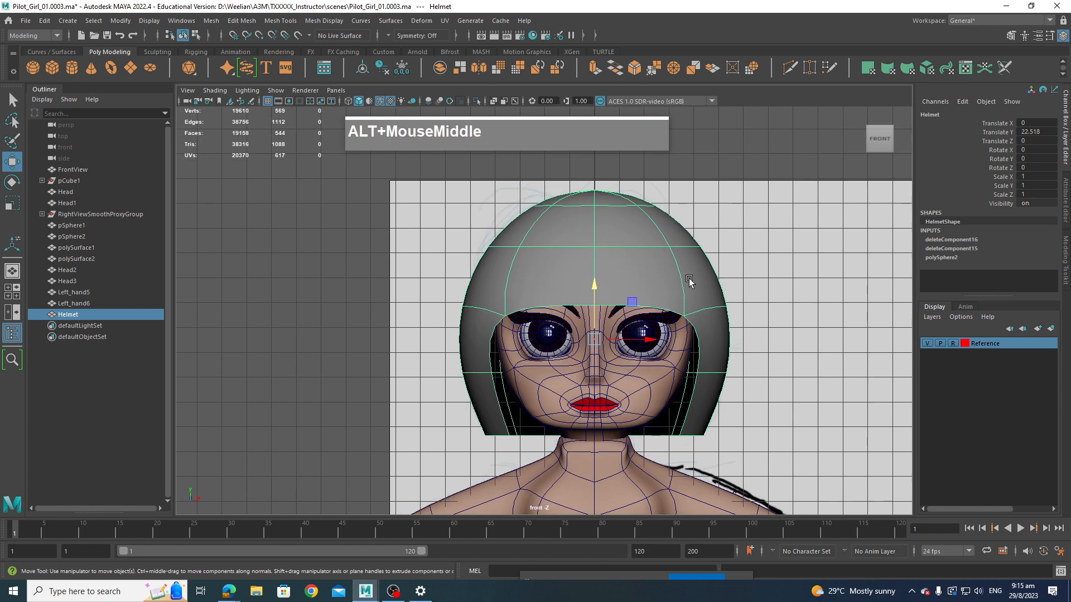
# Step: Switch to the Pilot_GirlV2_01.0014 scene, examine the finished helmet's shape from the front and side, and return to Pilot_Girl_01.0003
pyautogui.click(366, 591)
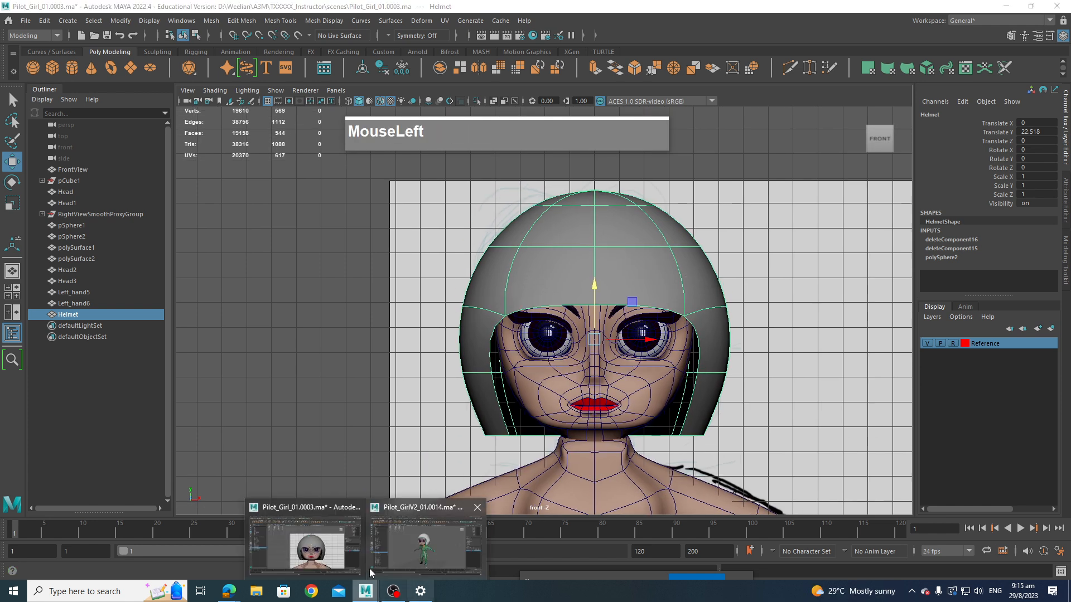
pyautogui.click(415, 552)
pyautogui.scroll(3, 603, 295)
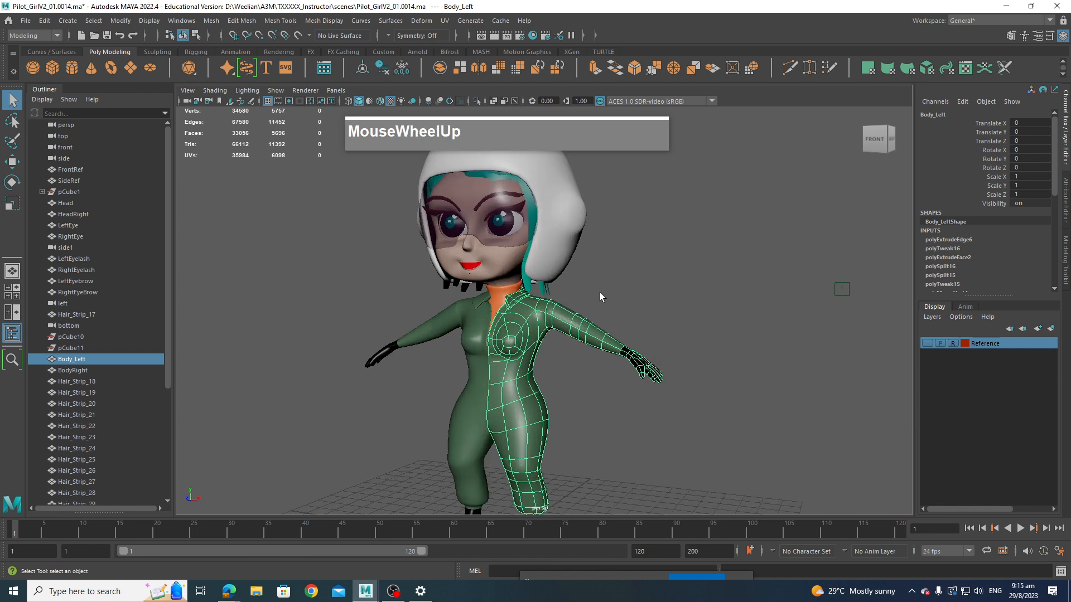
pyautogui.keyDown('alt'); pyautogui.moveTo(600, 292); pyautogui.dragTo(614, 312); pyautogui.keyUp('alt')
pyautogui.scroll(3, 612, 296)
pyautogui.keyDown('alt'); pyautogui.moveTo(610, 280); pyautogui.dragTo(617, 327, button='middle'); pyautogui.keyUp('alt')
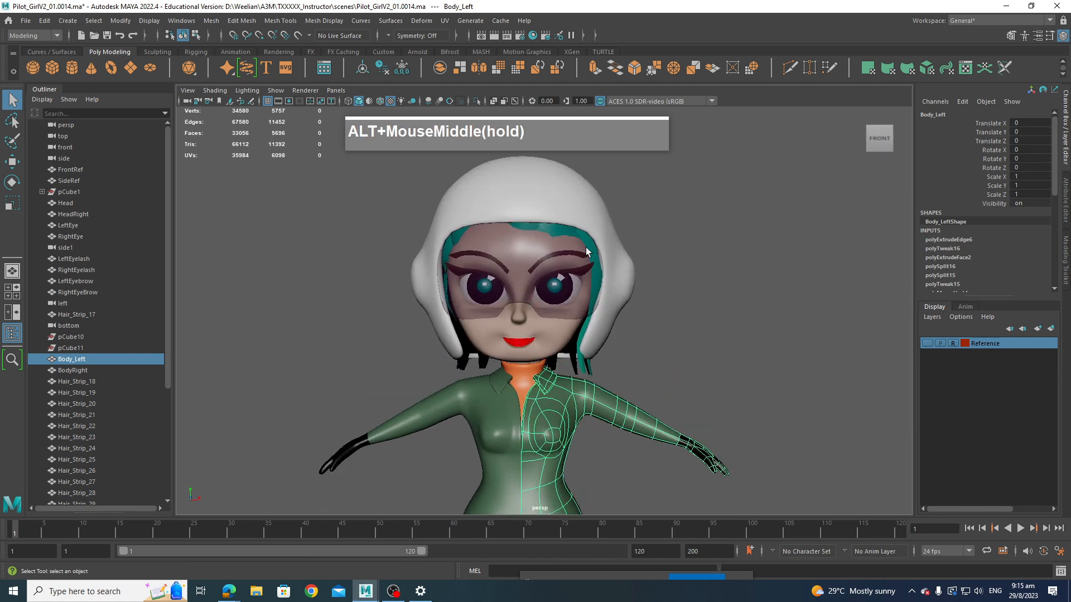
pyautogui.click(601, 294)
pyautogui.click(579, 360)
pyautogui.keyDown('alt'); pyautogui.moveTo(623, 370); pyautogui.dragTo(582, 357); pyautogui.keyUp('alt')
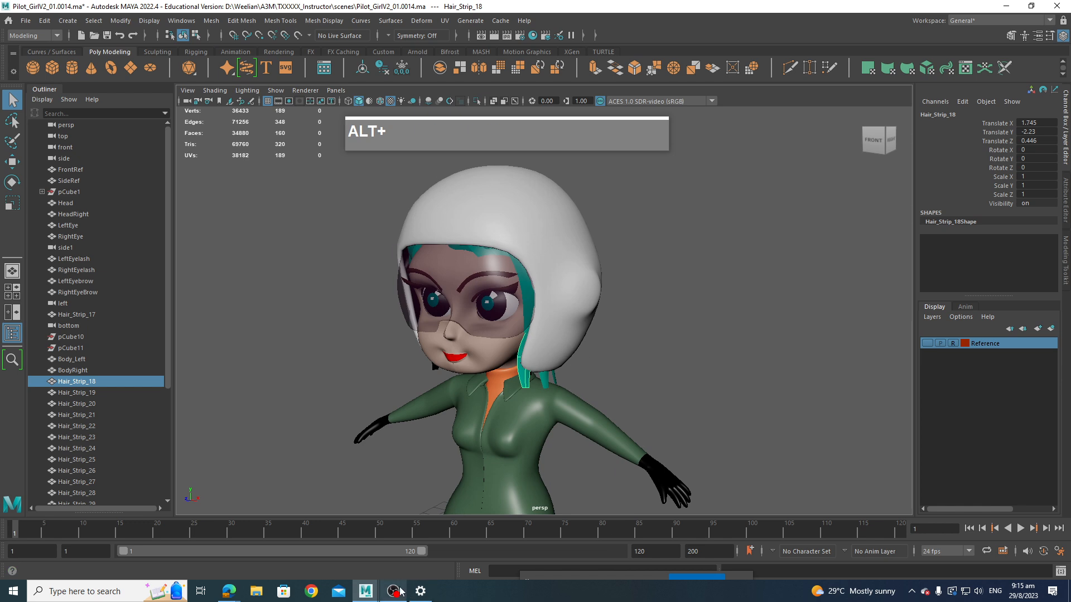
pyautogui.moveTo(366, 591)
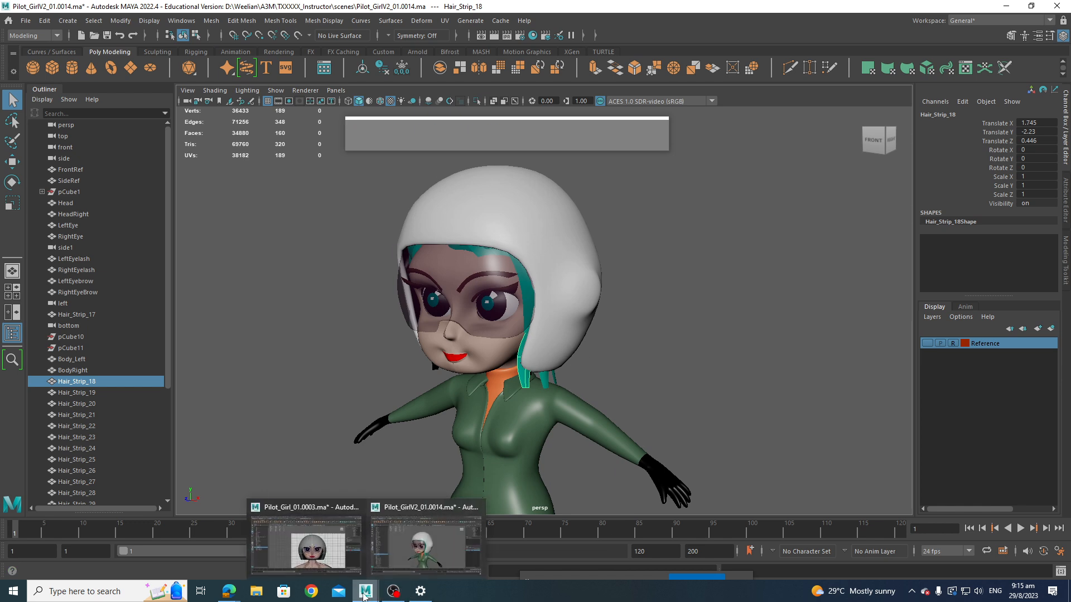
pyautogui.click(324, 559)
# Step: Raise the helmet to Translate Y 23.506 in the front view so its opening clears the eyebrows
pyautogui.keyDown('alt'); pyautogui.moveTo(653, 356); pyautogui.dragTo(638, 353, button='middle'); pyautogui.keyUp('alt')
pyautogui.keyDown('alt'); pyautogui.moveTo(674, 320); pyautogui.dragTo(611, 315, button='middle'); pyautogui.keyUp('alt')
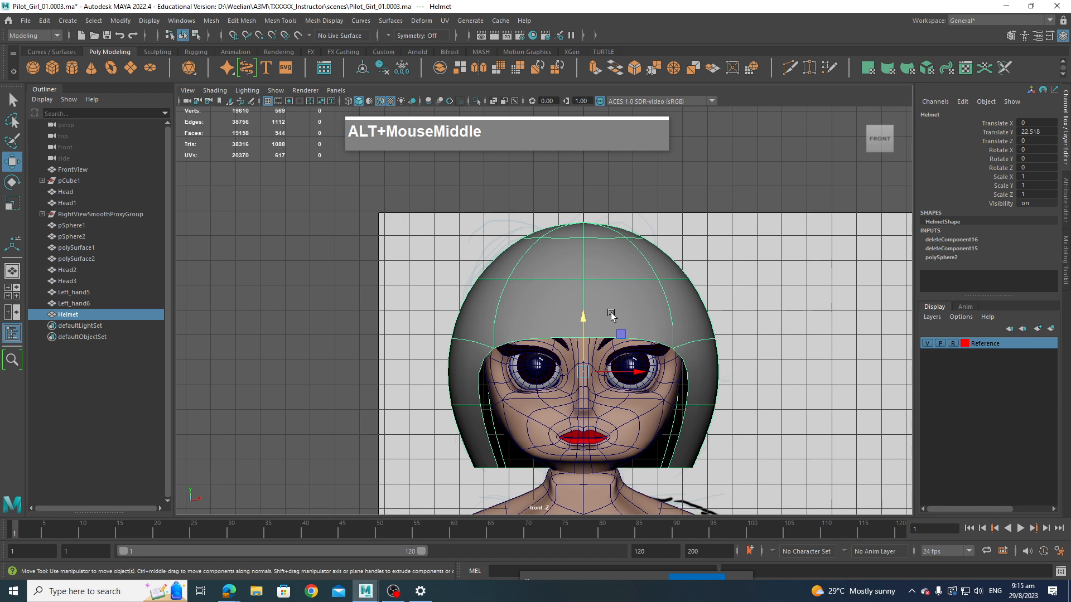
pyautogui.moveTo(585, 322); pyautogui.dragTo(578, 295)
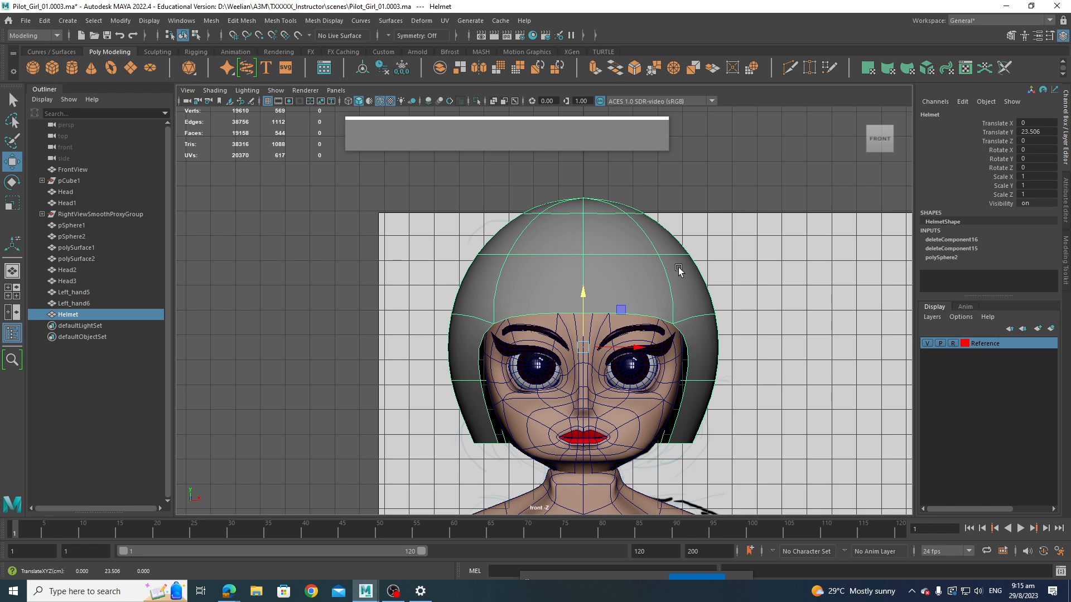
# Step: Delete the four diagonal edges meeting at the helmet's top pole, leaving four quads around the centre
pyautogui.press('space')
pyautogui.moveTo(678, 267); pyautogui.dragTo(678, 239)
pyautogui.keyDown('alt'); pyautogui.moveTo(677, 238); pyautogui.dragTo(696, 334); pyautogui.keyUp('alt')
pyautogui.keyDown('alt'); pyautogui.moveTo(695, 328); pyautogui.dragTo(695, 339, button='middle'); pyautogui.keyUp('alt')
pyautogui.keyDown('alt'); pyautogui.moveTo(652, 321); pyautogui.dragTo(675, 308, button='right'); pyautogui.keyUp('alt')
pyautogui.keyDown('alt'); pyautogui.moveTo(674, 309); pyautogui.dragTo(543, 290, button='middle'); pyautogui.keyUp('alt')
pyautogui.moveTo(605, 279); pyautogui.dragTo(592, 241, button='right')
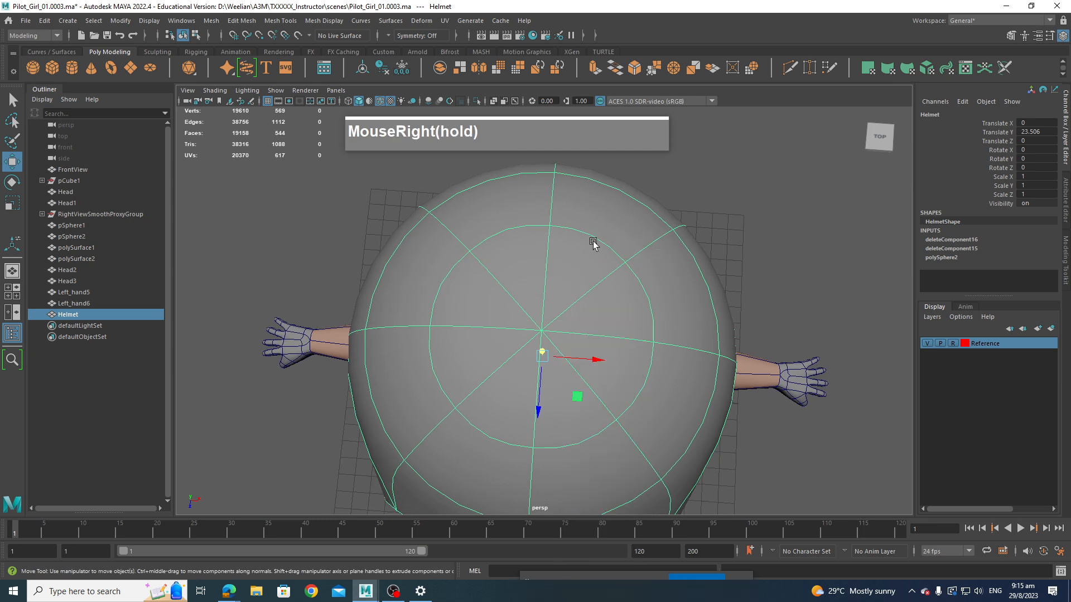
pyautogui.click(512, 296)
pyautogui.keyDown('shift'); pyautogui.click(587, 296); pyautogui.keyUp('shift')
pyautogui.keyDown('shift'); pyautogui.click(510, 370); pyautogui.keyUp('shift')
pyautogui.keyDown('shift'); pyautogui.click(577, 373); pyautogui.keyUp('shift')
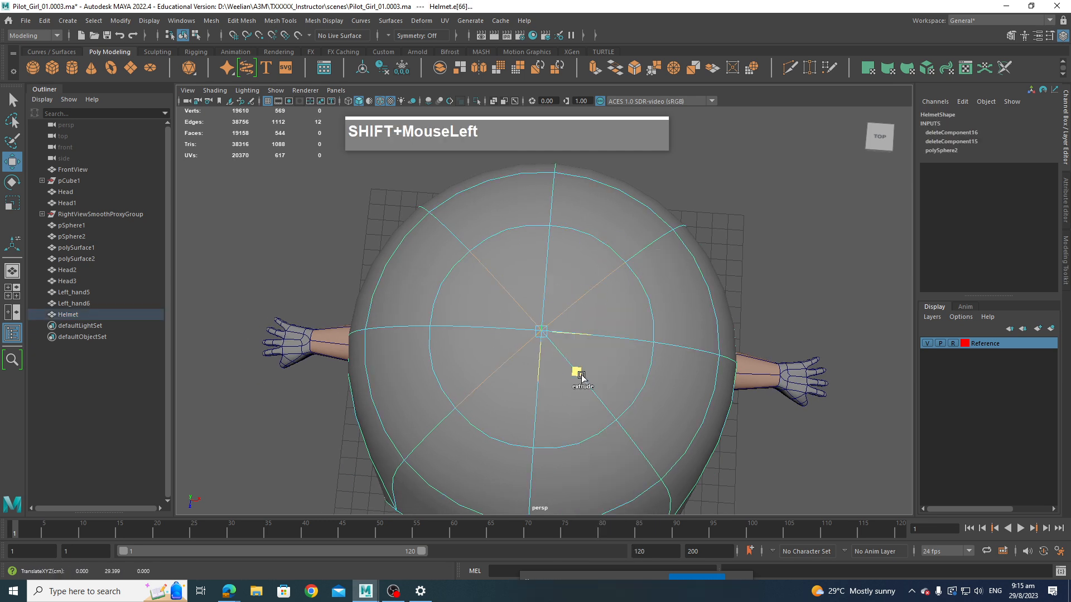
pyautogui.press('z')
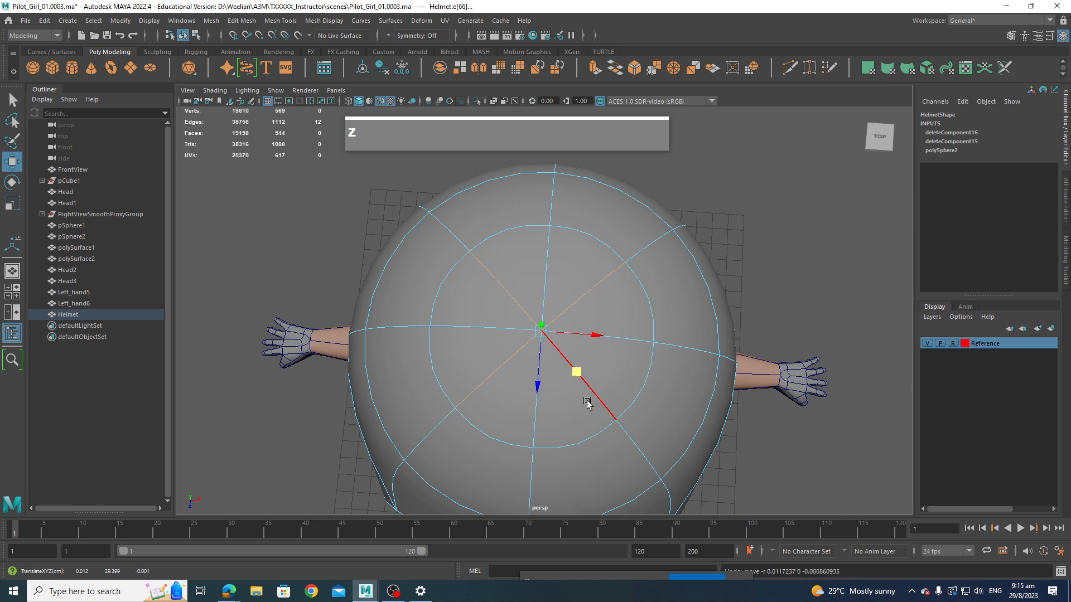
pyautogui.keyDown('shift'); pyautogui.click(600, 390); pyautogui.keyUp('shift')
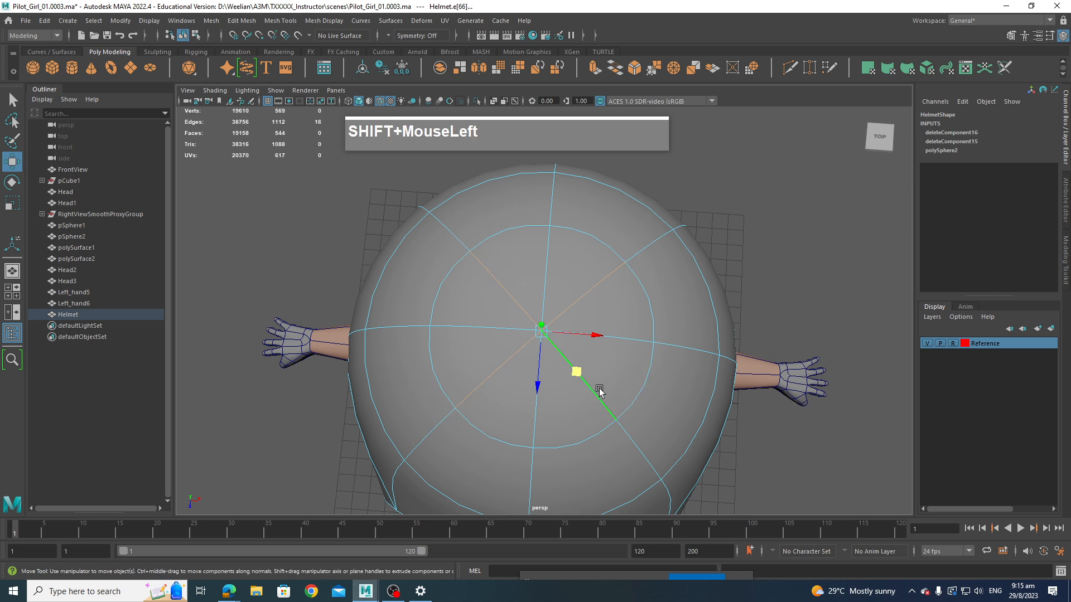
pyautogui.hotkey('ctrl', 'Delete')
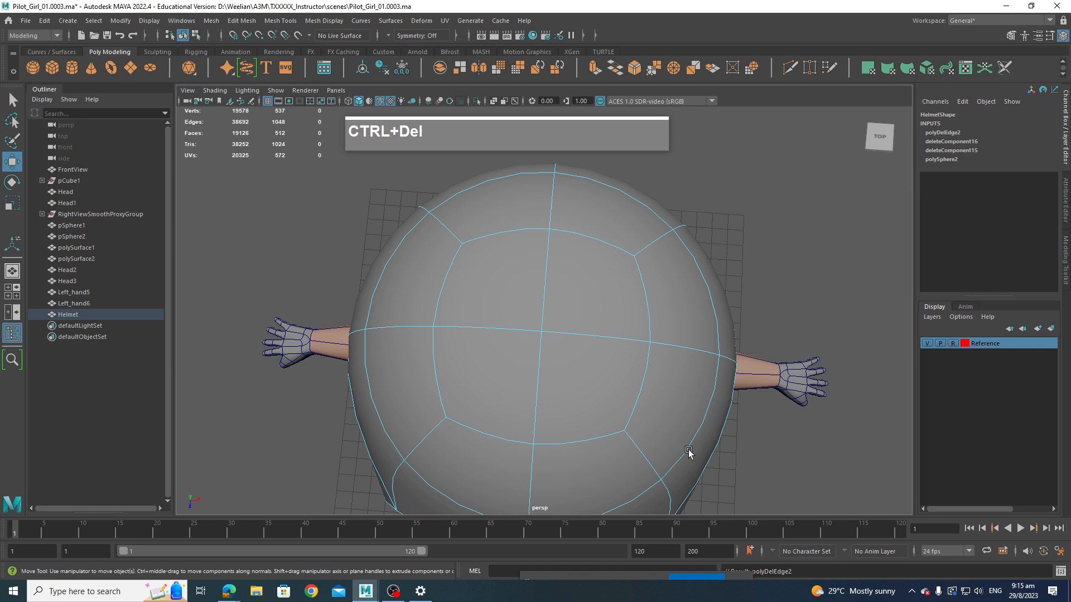
# Step: In the front view, lower the helmet's bottom rim vertices to about Y 18.88 and scale them inward to about 0.84 in X and Z
pyautogui.scroll(-4, 688, 453)
pyautogui.keyDown('alt'); pyautogui.moveTo(547, 440); pyautogui.dragTo(600, 335); pyautogui.keyUp('alt')
pyautogui.press('space')
pyautogui.keyDown('alt'); pyautogui.moveTo(605, 318); pyautogui.dragTo(620, 268, button='middle'); pyautogui.keyUp('alt')
pyautogui.moveTo(448, 397); pyautogui.dragTo(393, 285, button='right')
pyautogui.moveTo(710, 418); pyautogui.dragTo(373, 397)
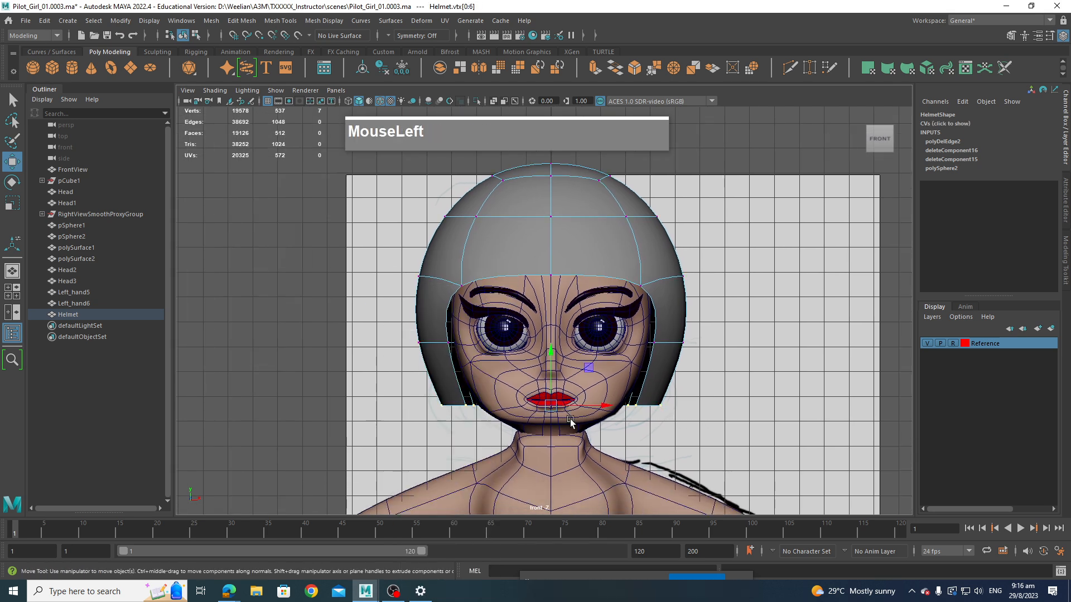
pyautogui.moveTo(550, 353); pyautogui.dragTo(551, 372)
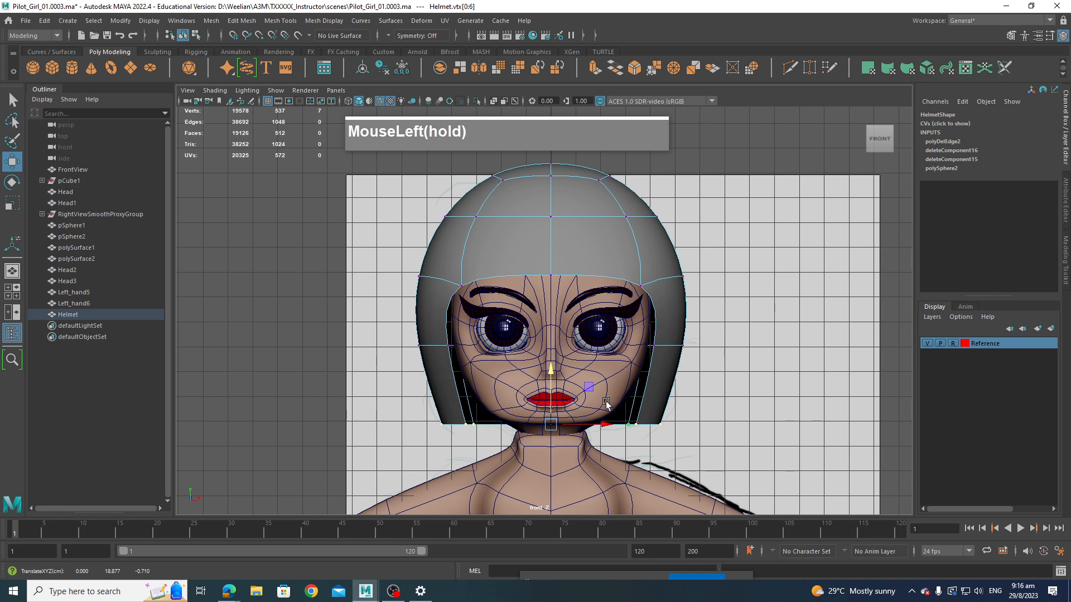
pyautogui.press('r')
pyautogui.press('t')
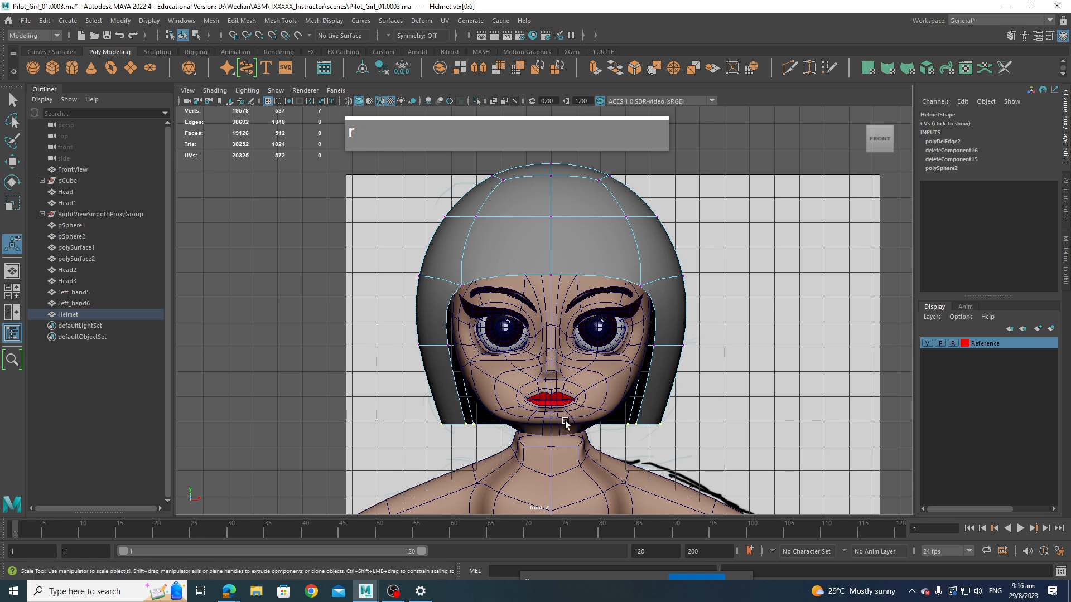
pyautogui.press('r')
pyautogui.moveTo(550, 424); pyautogui.dragTo(526, 426)
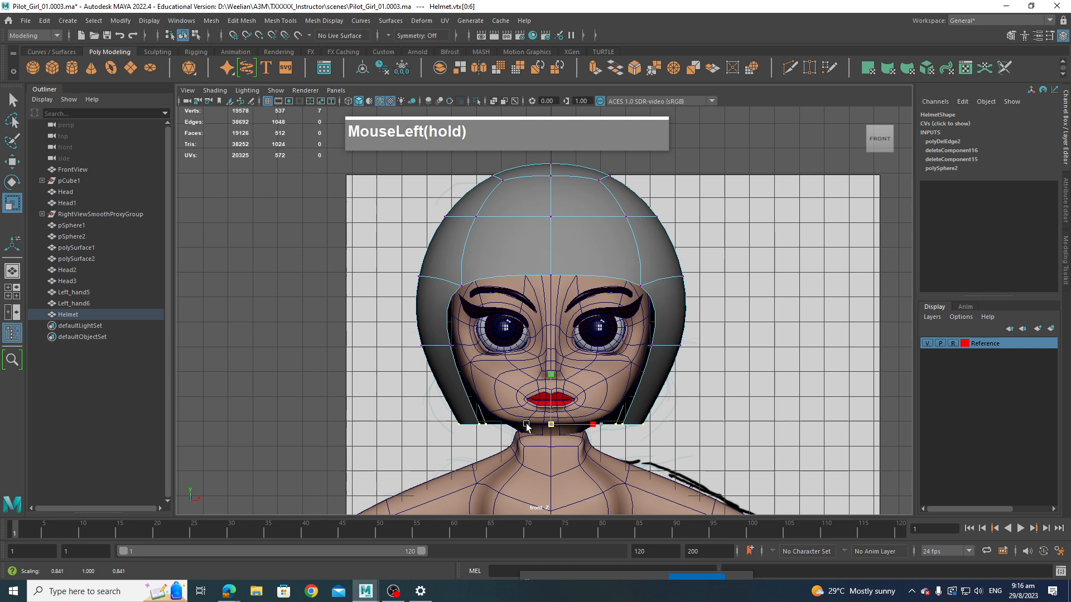
# Step: Lower the helmet's horizontal edge loop below eye level to about Y 21.49 in the front view
pyautogui.moveTo(660, 334); pyautogui.dragTo(656, 253, button='right')
pyautogui.click(668, 361)
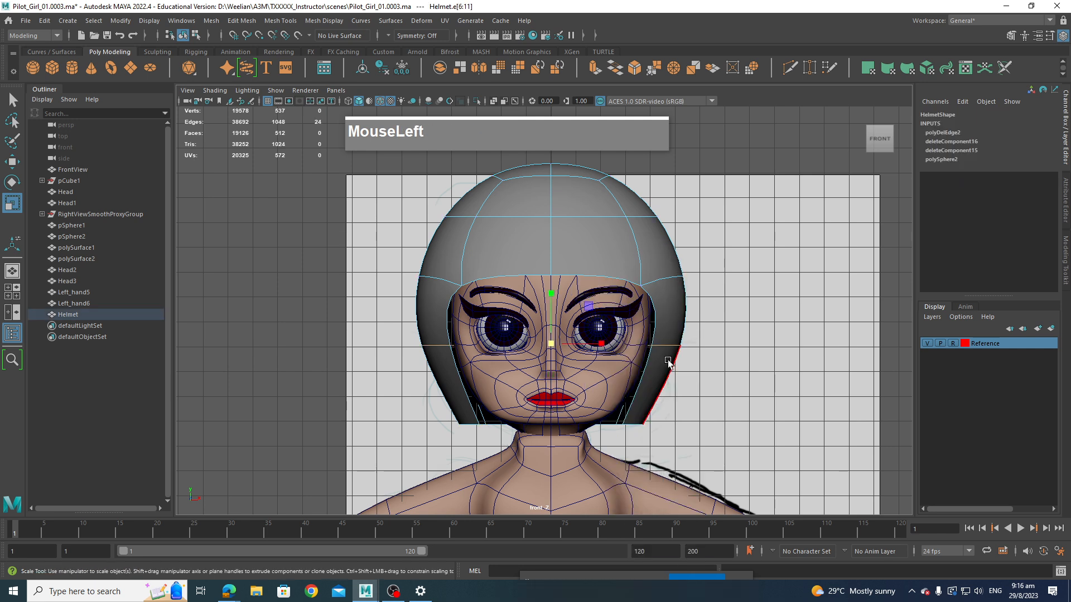
pyautogui.press('w')
pyautogui.moveTo(549, 292); pyautogui.dragTo(549, 307)
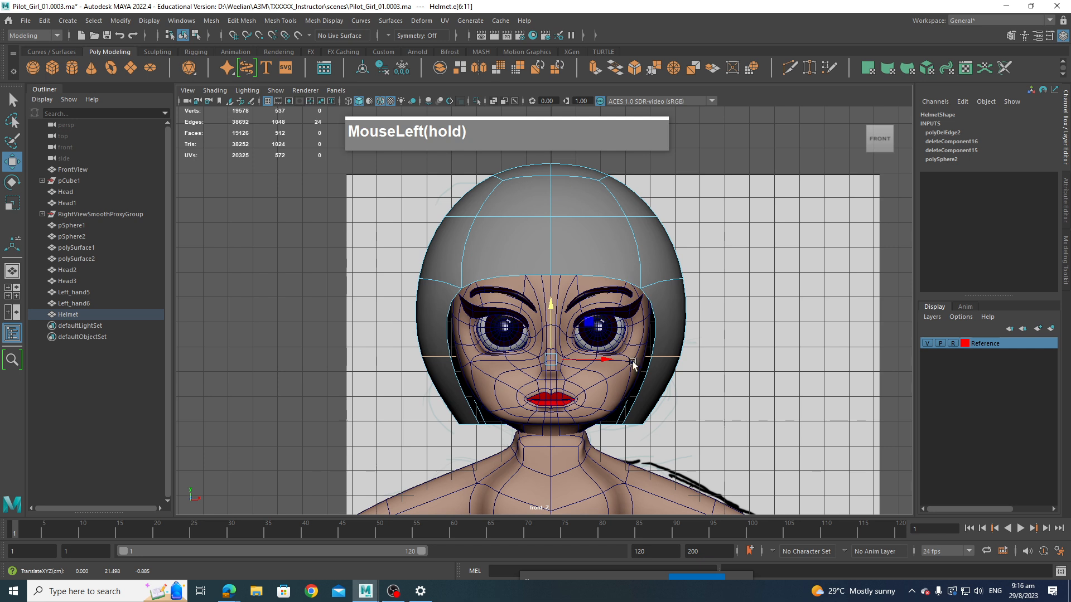
# Step: In the wireframe side view, move the helmet's rear bottom vertices up and forward to the nape, at about Y 19.51, Z -2.78
pyautogui.press('space')
pyautogui.moveTo(694, 339); pyautogui.dragTo(753, 338)
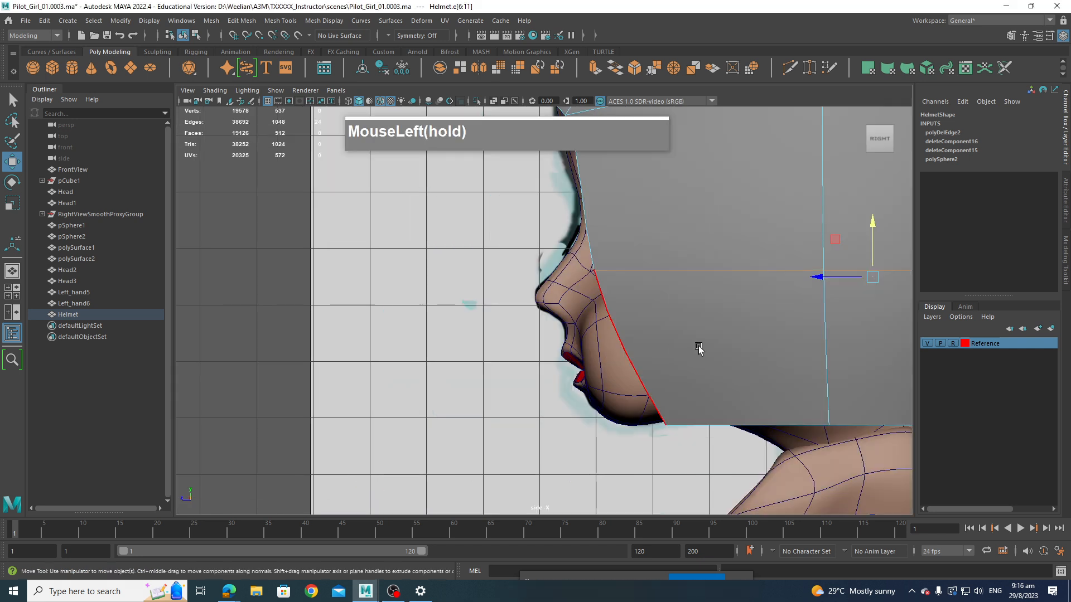
pyautogui.keyDown('alt'); pyautogui.scroll(-5, 707, 351); pyautogui.keyUp('alt')
pyautogui.keyDown('alt'); pyautogui.moveTo(709, 353); pyautogui.dragTo(605, 443, button='middle'); pyautogui.keyUp('alt')
pyautogui.moveTo(672, 372)
pyautogui.keyDown('alt'); pyautogui.mouseDown(button='middle')
pyautogui.moveTo(692, 347)
pyautogui.moveTo(674, 376)
pyautogui.mouseUp(button='middle'); pyautogui.keyUp('alt')
pyautogui.press('4')
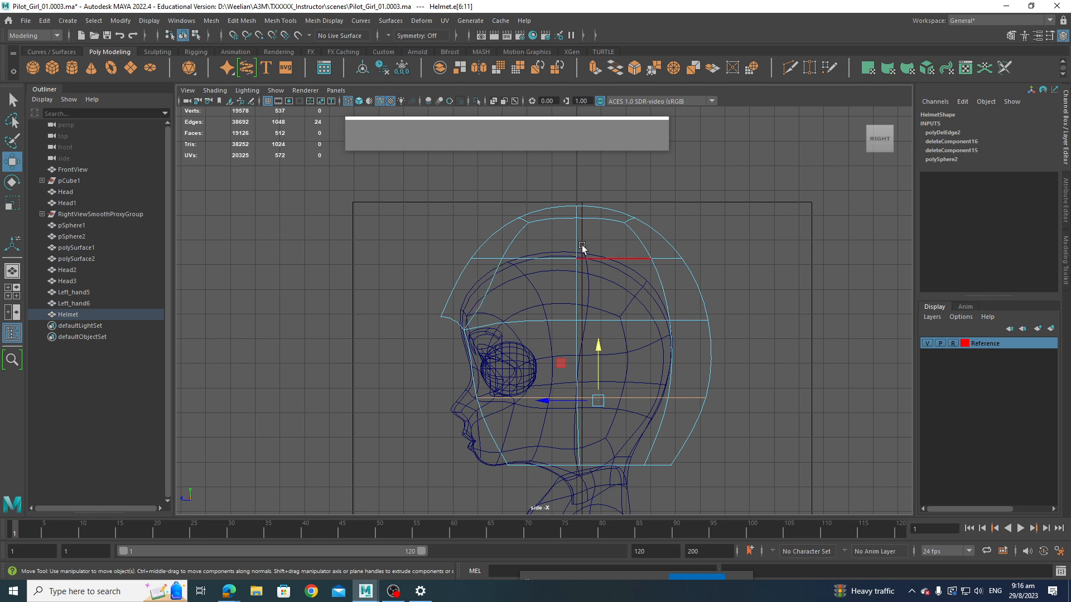
pyautogui.keyDown('alt'); pyautogui.moveTo(686, 474); pyautogui.dragTo(688, 382, button='middle'); pyautogui.keyUp('alt')
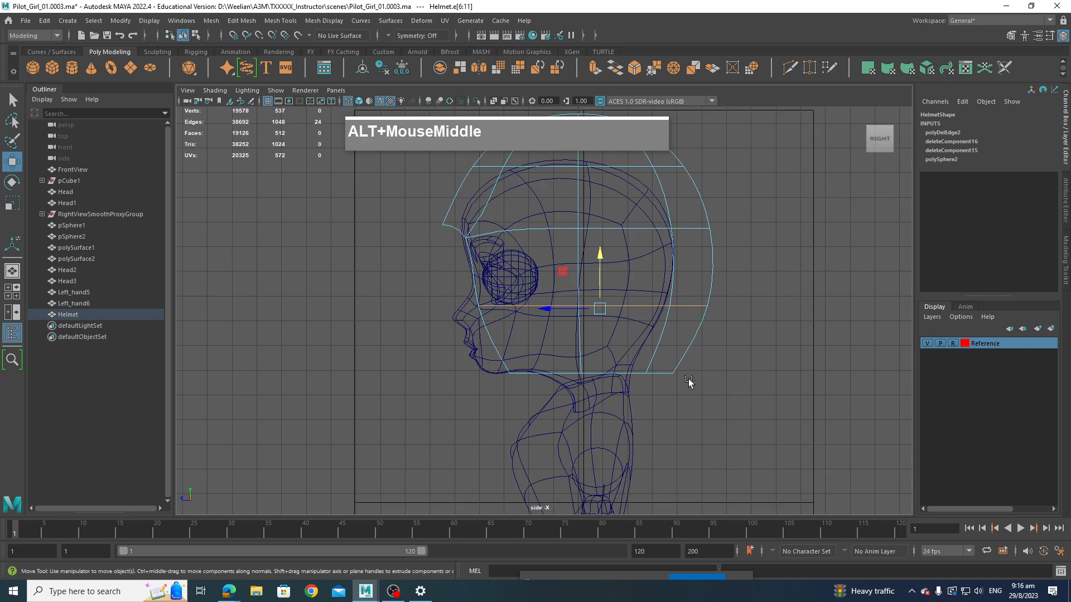
pyautogui.moveTo(667, 362); pyautogui.dragTo(614, 283, button='right')
pyautogui.moveTo(697, 404); pyautogui.dragTo(650, 344)
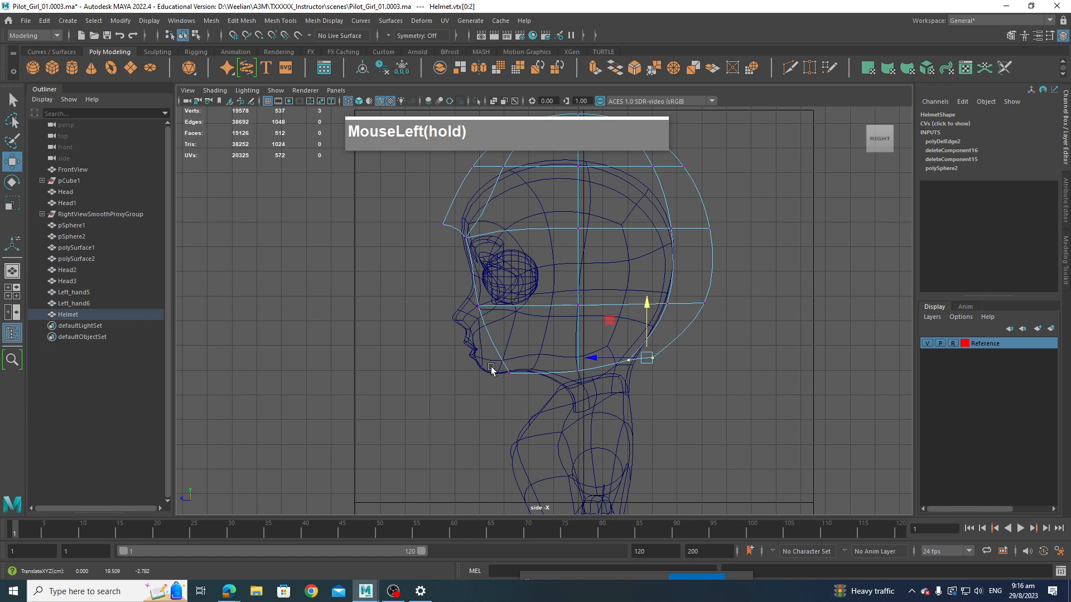
# Step: Lower the four front and middle bottom rim vertices to about Y 18.7 and rotate them so the front end tilts down
pyautogui.moveTo(489, 356); pyautogui.dragTo(550, 377)
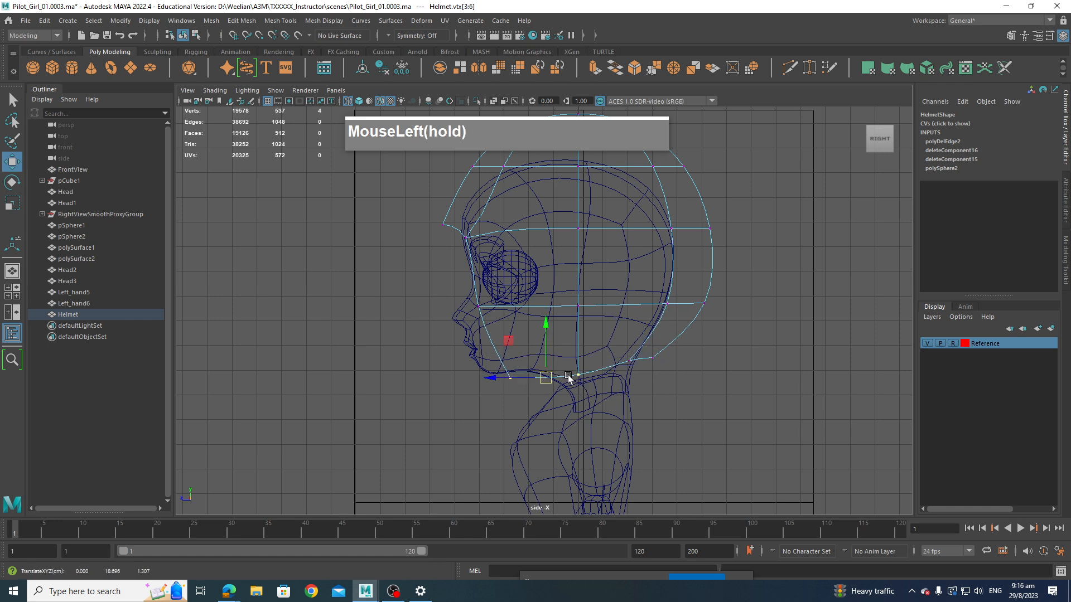
pyautogui.press('e')
pyautogui.moveTo(573, 341); pyautogui.dragTo(569, 335)
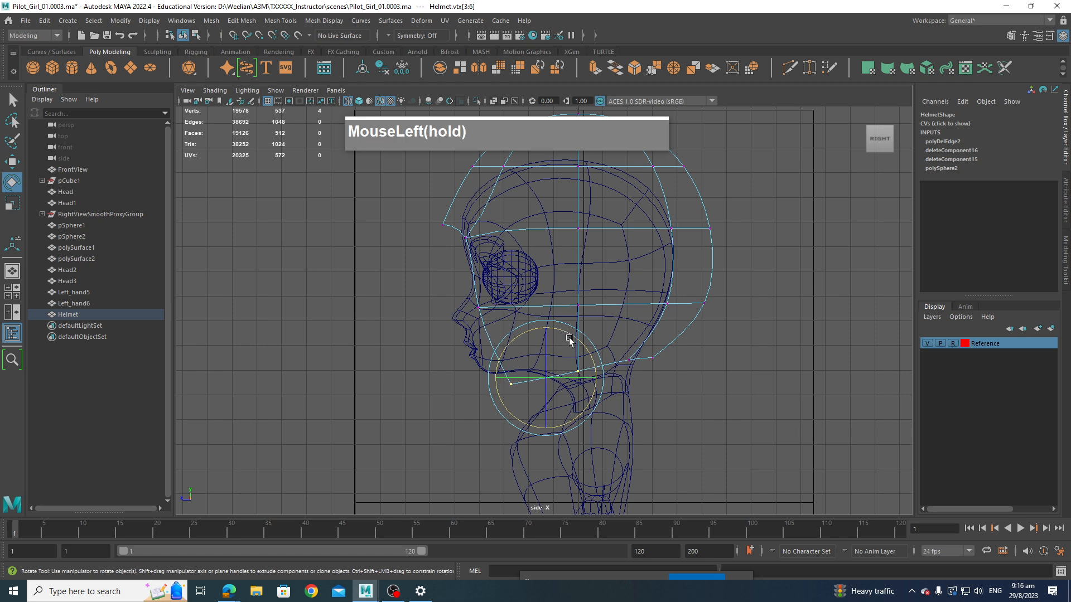
# Step: Raise the rear bottom vertices slightly and adjust the rear vertices of the loop above to round the helmet's back
pyautogui.moveTo(677, 383); pyautogui.dragTo(645, 324)
pyautogui.press('w')
pyautogui.keyDown('alt'); pyautogui.moveTo(712, 350); pyautogui.dragTo(714, 357, button='middle'); pyautogui.keyUp('alt')
pyautogui.moveTo(736, 294); pyautogui.dragTo(652, 346)
pyautogui.keyDown('alt'); pyautogui.moveTo(708, 279); pyautogui.dragTo(721, 357, button='middle'); pyautogui.keyUp('alt')
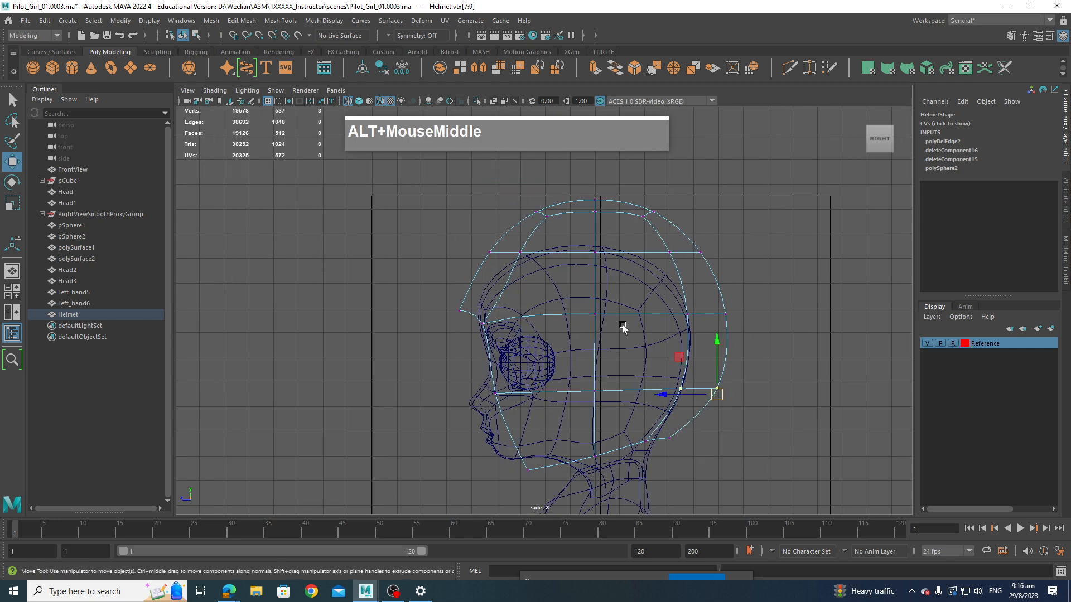
# Step: Nudge the brow vertices, pull the opening's cheek-level vertices back beside the eye and raise the front bottom vertices to the jaw
pyautogui.keyDown('alt'); pyautogui.moveTo(622, 325); pyautogui.dragTo(667, 318, button='middle'); pyautogui.keyUp('alt')
pyautogui.moveTo(549, 262); pyautogui.dragTo(619, 323)
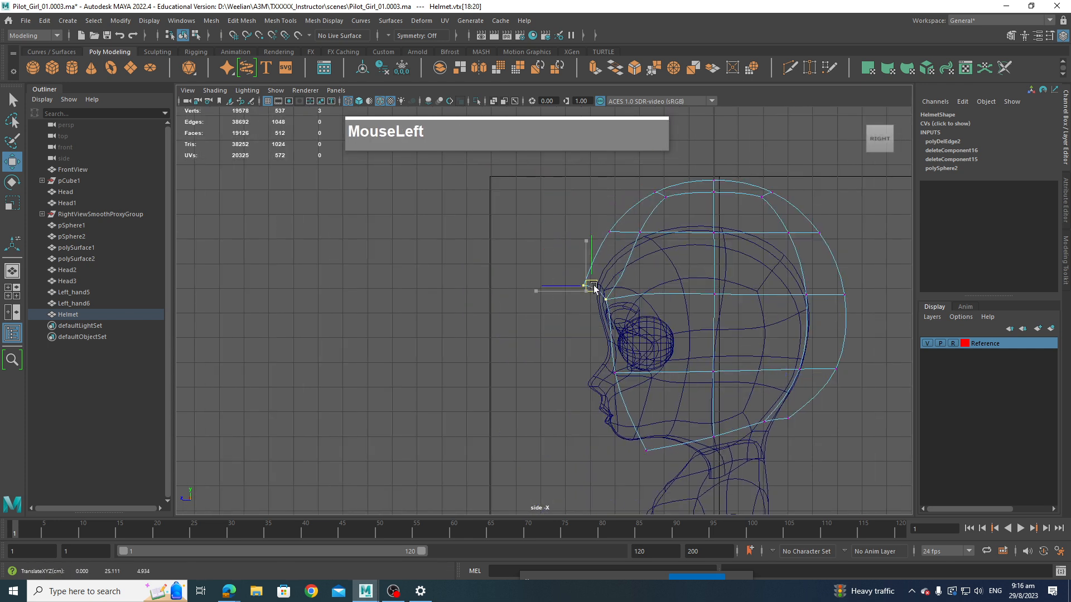
pyautogui.moveTo(592, 286); pyautogui.dragTo(591, 286)
pyautogui.keyDown('alt'); pyautogui.moveTo(628, 348); pyautogui.dragTo(631, 310, button='middle'); pyautogui.keyUp('alt')
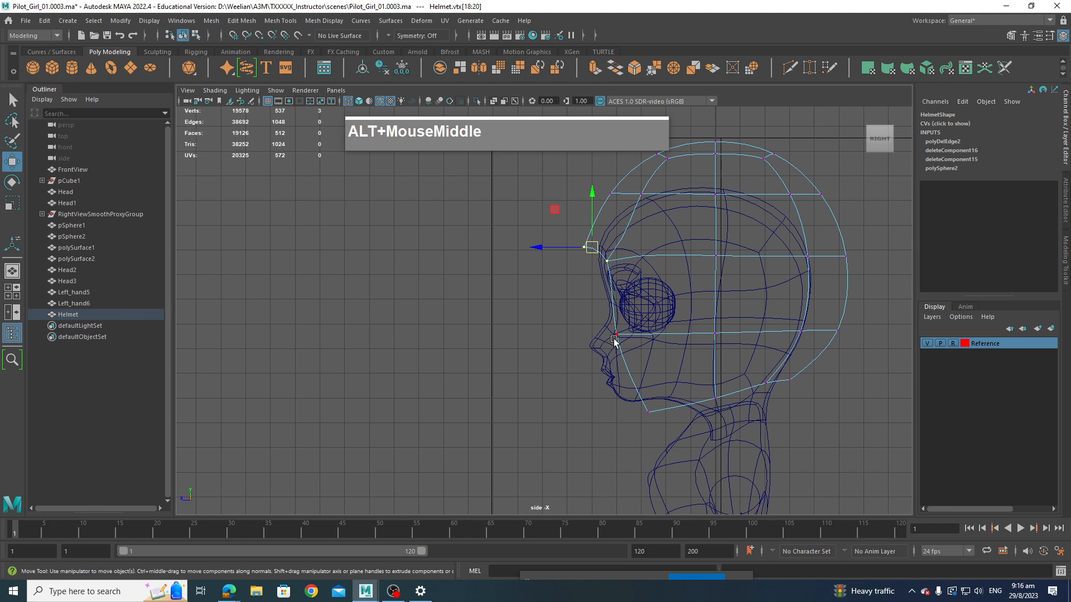
pyautogui.moveTo(599, 323); pyautogui.dragTo(647, 329)
pyautogui.moveTo(620, 379); pyautogui.dragTo(645, 403)
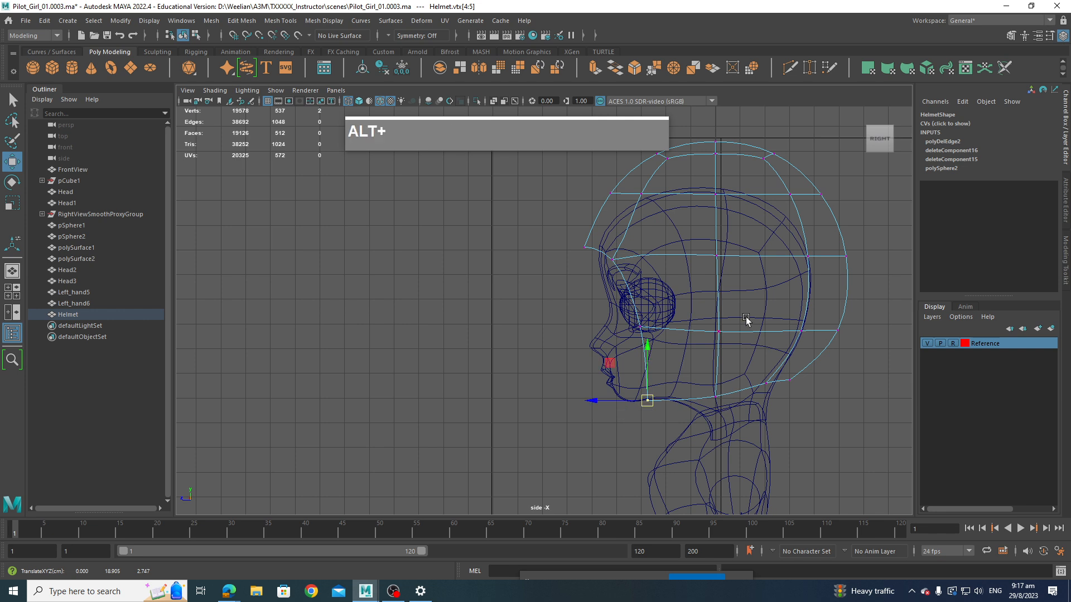
# Step: Show the helmet shaded in the perspective view and examine its opening and side profile around the face
pyautogui.keyDown('alt'); pyautogui.moveTo(752, 307); pyautogui.dragTo(732, 327, button='middle'); pyautogui.keyUp('alt')
pyautogui.press('space')
pyautogui.moveTo(733, 327); pyautogui.dragTo(736, 305)
pyautogui.keyDown('alt'); pyautogui.moveTo(686, 332); pyautogui.dragTo(717, 326, button='middle'); pyautogui.keyUp('alt')
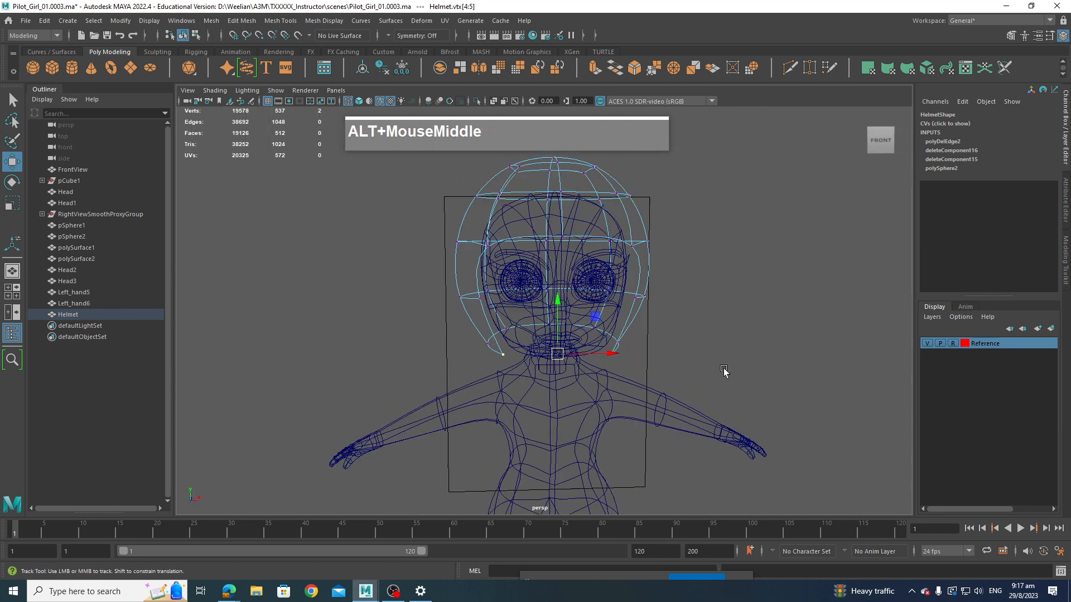
pyautogui.moveTo(717, 326)
pyautogui.keyDown('alt'); pyautogui.mouseDown()
pyautogui.moveTo(710, 382)
pyautogui.moveTo(731, 419)
pyautogui.moveTo(725, 430)
pyautogui.moveTo(663, 370)
pyautogui.mouseUp(); pyautogui.keyUp('alt')
pyautogui.hotkey('alt', '6')
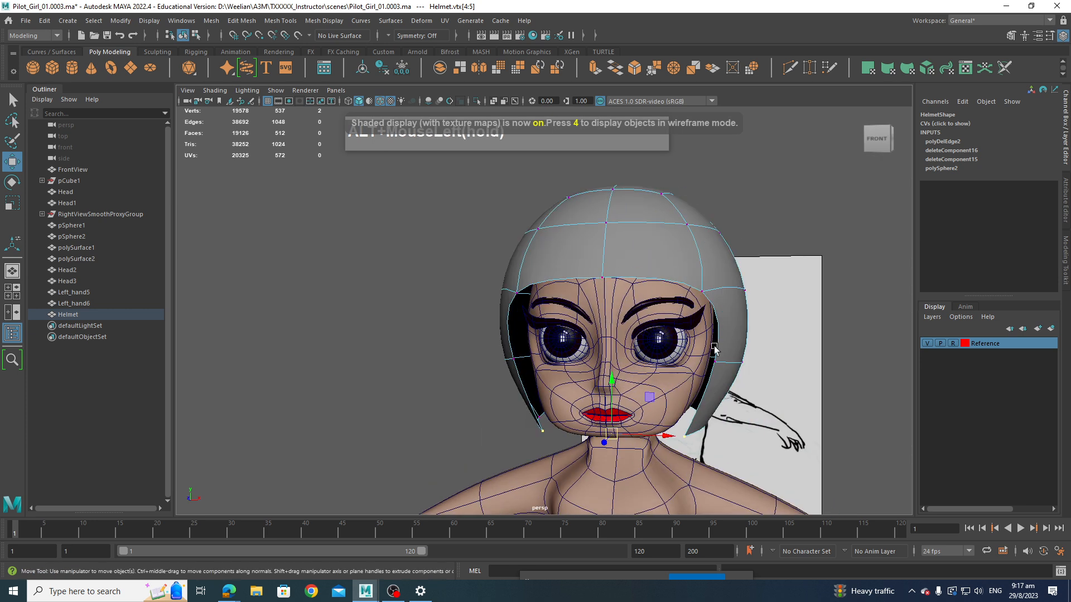
pyautogui.keyDown('alt'); pyautogui.moveTo(765, 449); pyautogui.dragTo(736, 435); pyautogui.keyUp('alt')
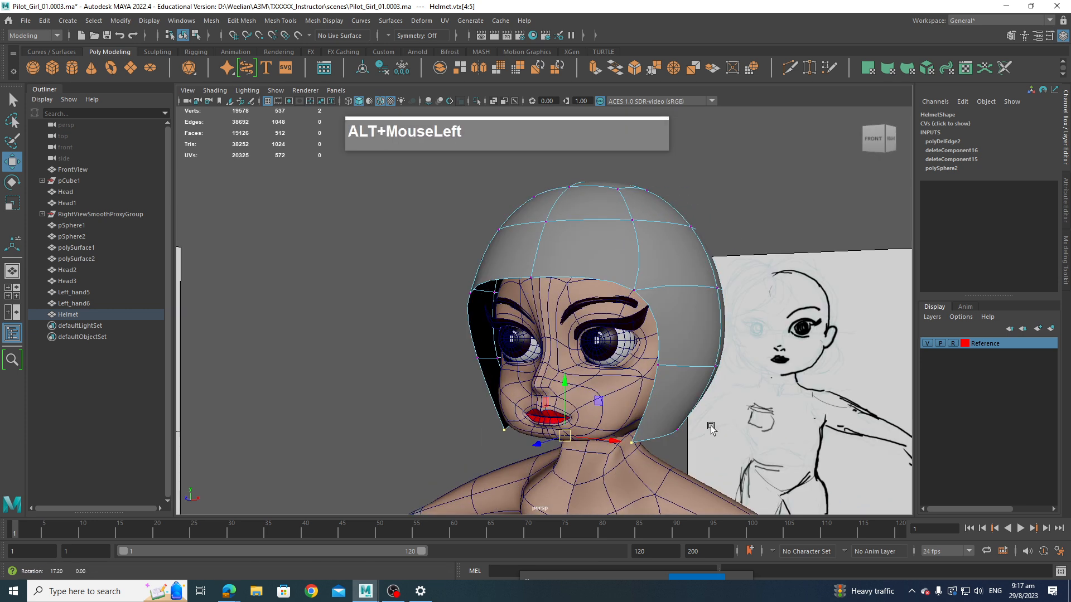
pyautogui.keyDown('alt'); pyautogui.moveTo(736, 435); pyautogui.dragTo(691, 412, button='middle'); pyautogui.keyUp('alt')
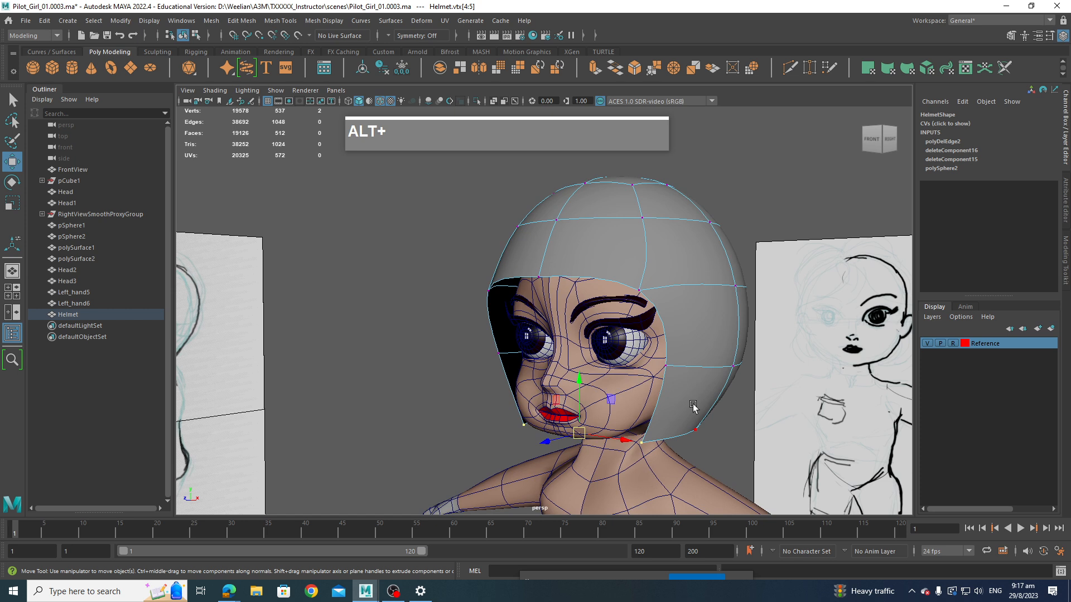
pyautogui.keyDown('alt'); pyautogui.moveTo(685, 373); pyautogui.dragTo(743, 361); pyautogui.keyUp('alt')
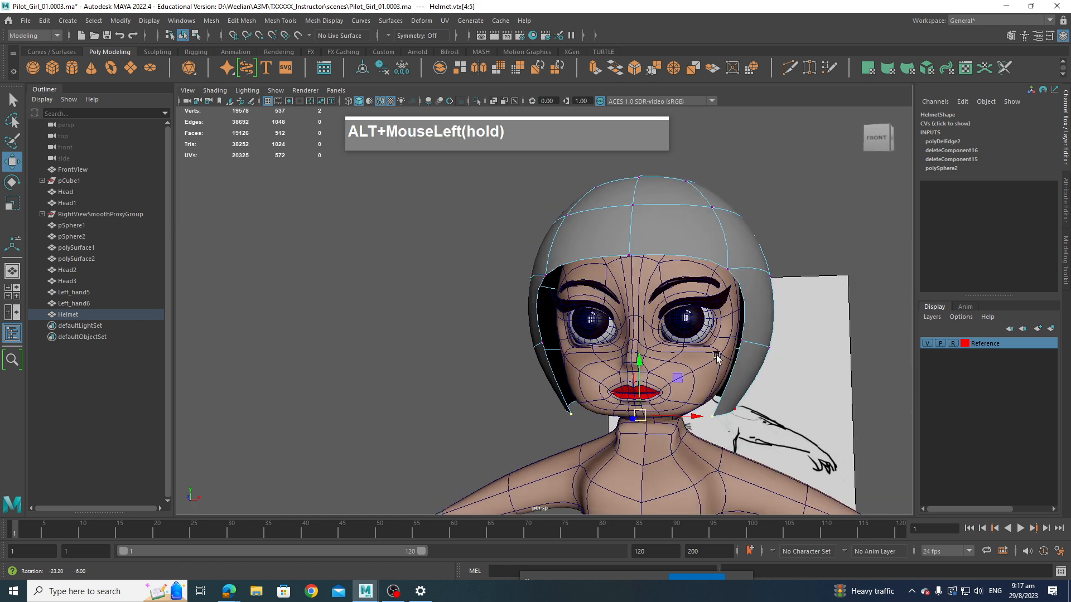
# Step: Try to thicken the helmet by extruding all its faces outward with a Local Translate Z of 0.193
pyautogui.click(772, 362)
pyautogui.moveTo(707, 236); pyautogui.dragTo(708, 402, button='right')
pyautogui.doubleClick(706, 250)
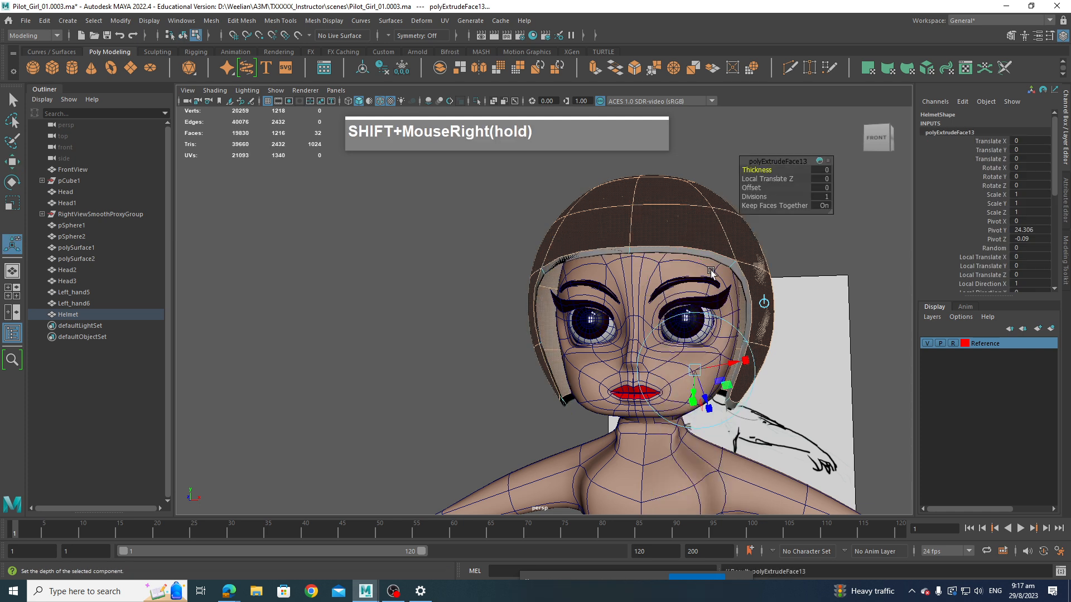
pyautogui.keyDown('alt'); pyautogui.moveTo(708, 403); pyautogui.dragTo(629, 275); pyautogui.keyUp('alt')
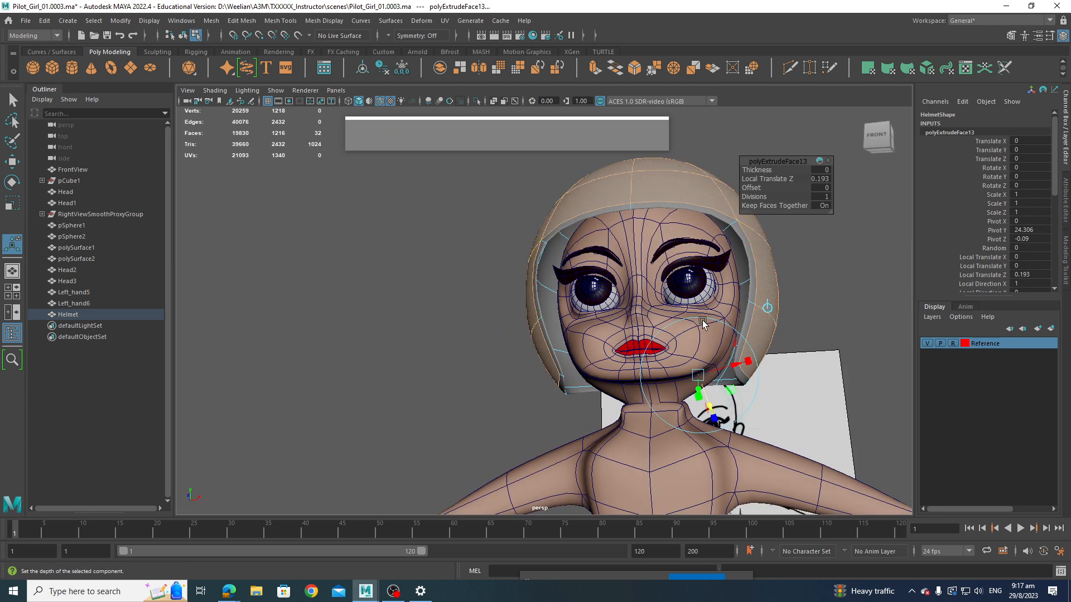
pyautogui.keyDown('alt'); pyautogui.moveTo(703, 323); pyautogui.dragTo(562, 218); pyautogui.keyUp('alt')
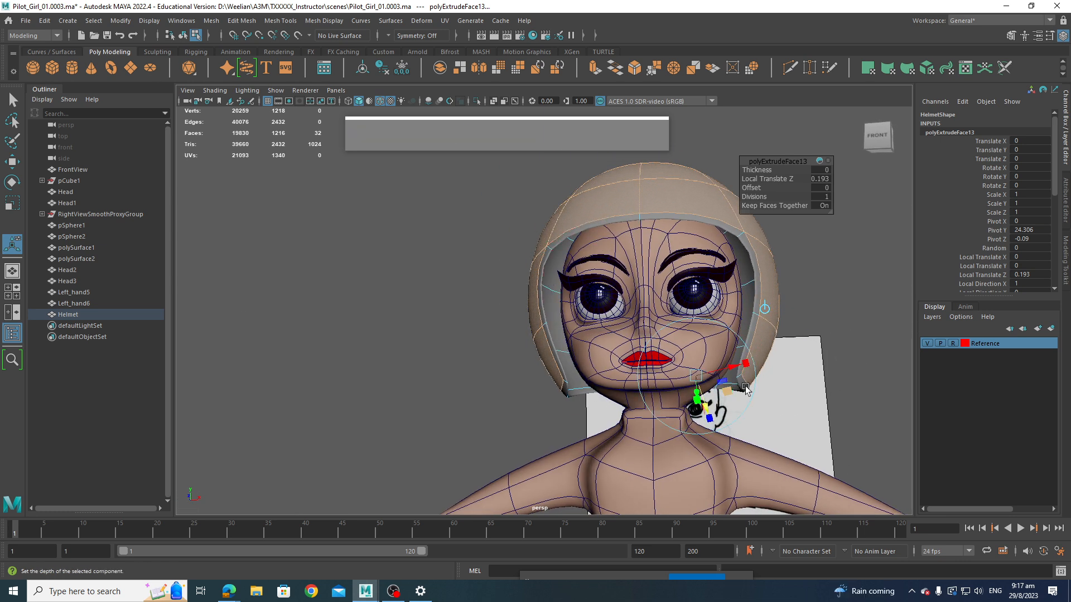
pyautogui.press('z')
pyautogui.press('z')
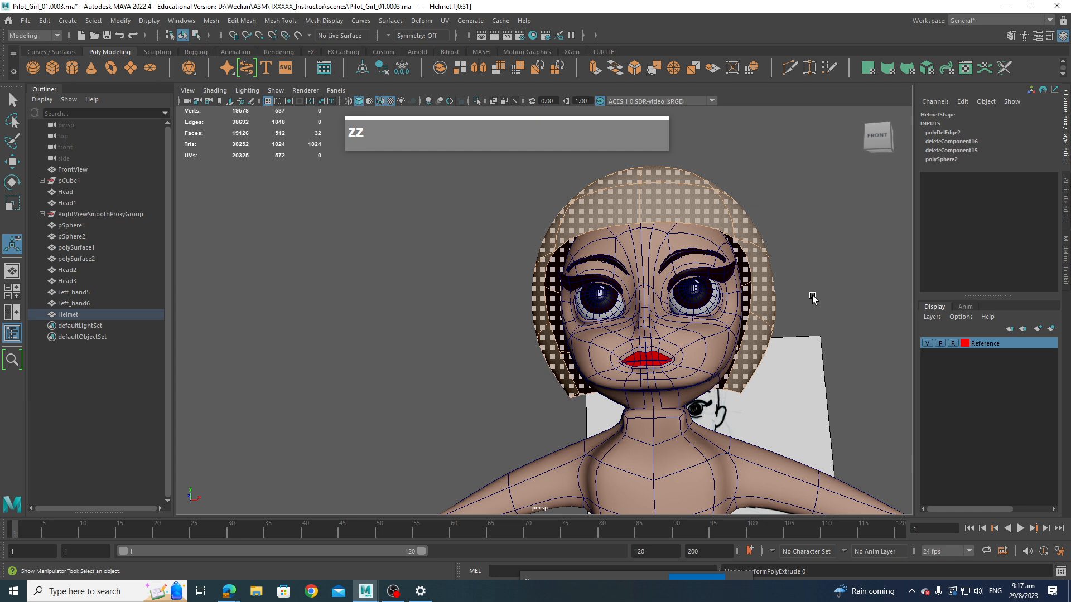
# Step: Extrude the helmet's border edge loop inward with a Local Translate Z of -0.336 to form a rim
pyautogui.keyDown('alt'); pyautogui.moveTo(791, 302); pyautogui.dragTo(801, 320); pyautogui.keyUp('alt')
pyautogui.keyDown('alt'); pyautogui.moveTo(801, 320); pyautogui.dragTo(828, 298, button='right'); pyautogui.keyUp('alt')
pyautogui.keyDown('alt'); pyautogui.moveTo(828, 299); pyautogui.dragTo(649, 233, button='middle'); pyautogui.keyUp('alt')
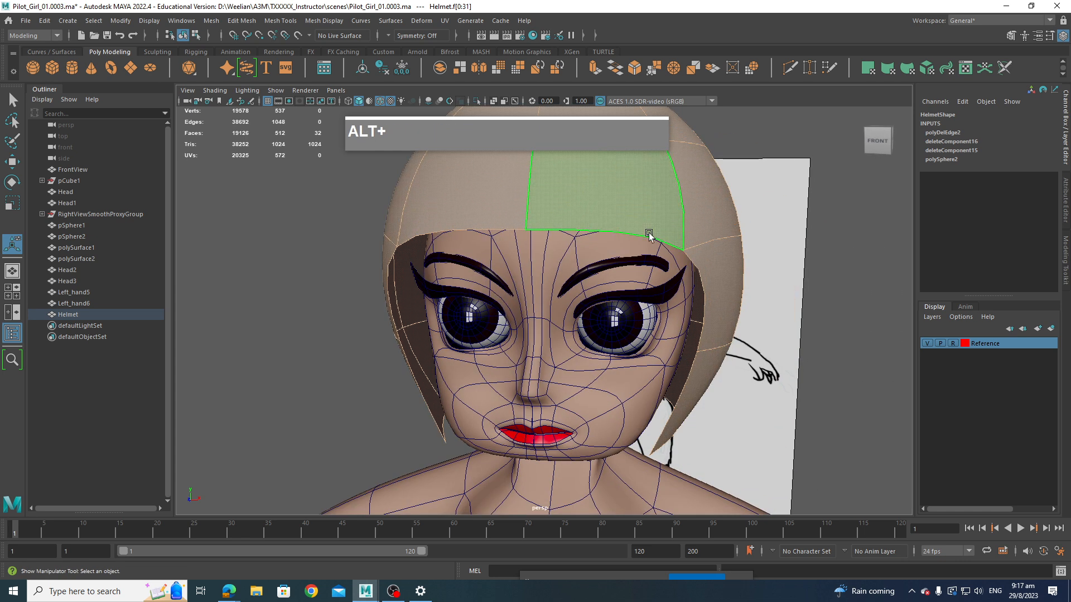
pyautogui.moveTo(648, 233); pyautogui.dragTo(671, 217, button='right')
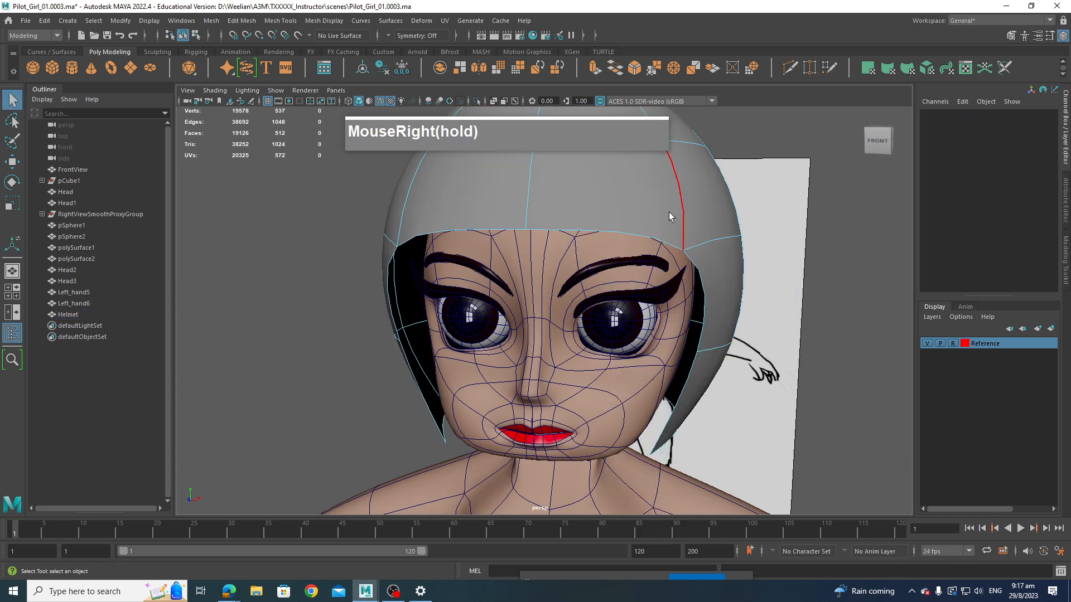
pyautogui.click(545, 233)
pyautogui.keyDown('alt'); pyautogui.moveTo(687, 342); pyautogui.dragTo(410, 216); pyautogui.keyUp('alt')
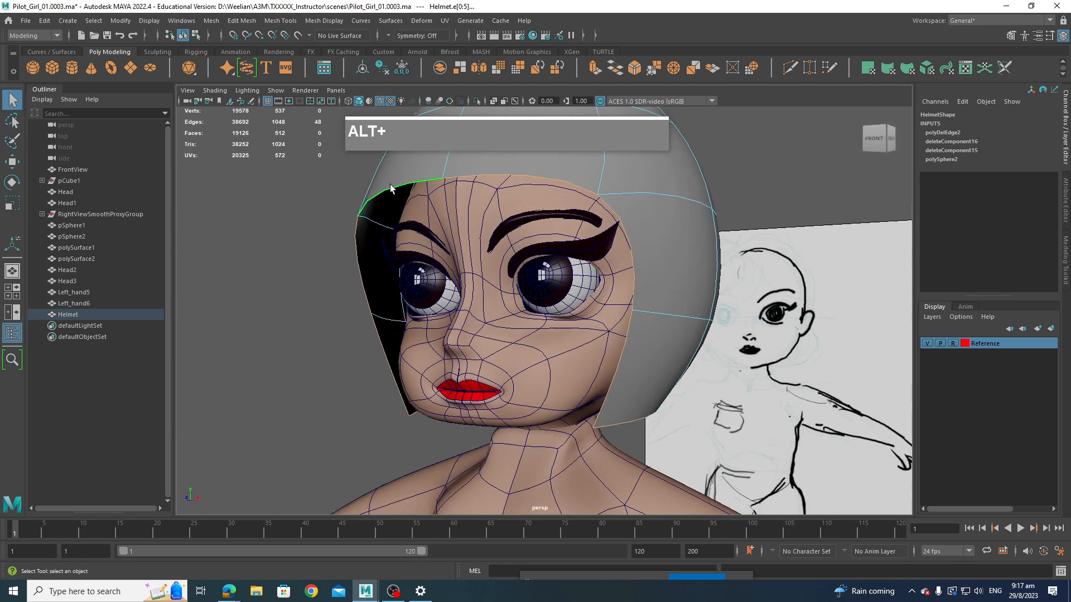
pyautogui.keyDown('alt'); pyautogui.moveTo(653, 397); pyautogui.dragTo(677, 257); pyautogui.keyUp('alt')
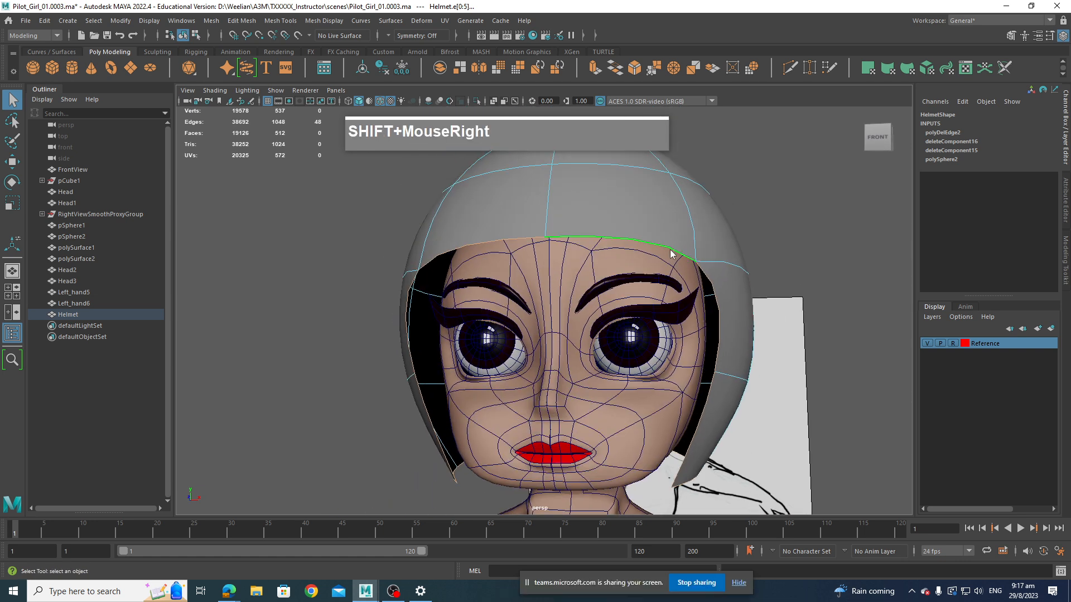
pyautogui.keyDown('shift'); pyautogui.moveTo(670, 249); pyautogui.dragTo(671, 281, button='right'); pyautogui.keyUp('shift')
pyautogui.keyDown('alt'); pyautogui.moveTo(791, 370); pyautogui.dragTo(788, 278, button='middle'); pyautogui.keyUp('alt')
pyautogui.keyDown('alt'); pyautogui.moveTo(787, 279); pyautogui.dragTo(714, 363); pyautogui.keyUp('alt')
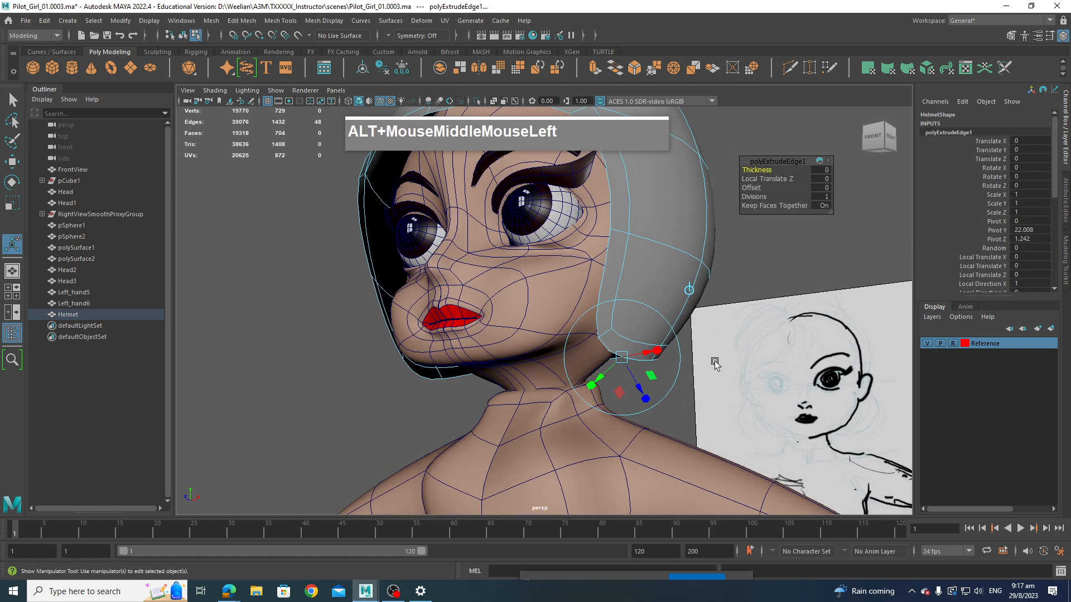
pyautogui.moveTo(640, 398); pyautogui.dragTo(733, 363)
# Step: Turn off the smooth preview and examine the extruded rim's width and corners around the face opening
pyautogui.hotkey('alt', '1')
pyautogui.keyDown('alt'); pyautogui.moveTo(760, 397); pyautogui.dragTo(747, 414); pyautogui.keyUp('alt')
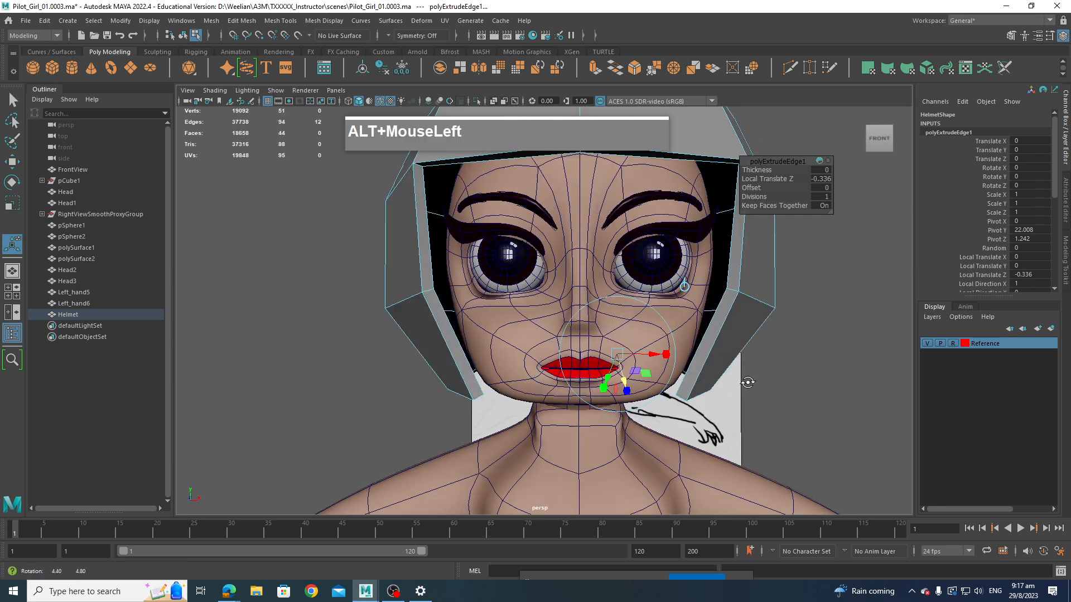
pyautogui.keyDown('alt'); pyautogui.moveTo(747, 414); pyautogui.dragTo(739, 427, button='middle'); pyautogui.keyUp('alt')
pyautogui.keyDown('alt'); pyautogui.moveTo(740, 427); pyautogui.dragTo(748, 385); pyautogui.keyUp('alt')
pyautogui.scroll(3, 747, 386)
pyautogui.keyDown('alt'); pyautogui.moveTo(747, 385); pyautogui.dragTo(711, 362, button='middle'); pyautogui.keyUp('alt')
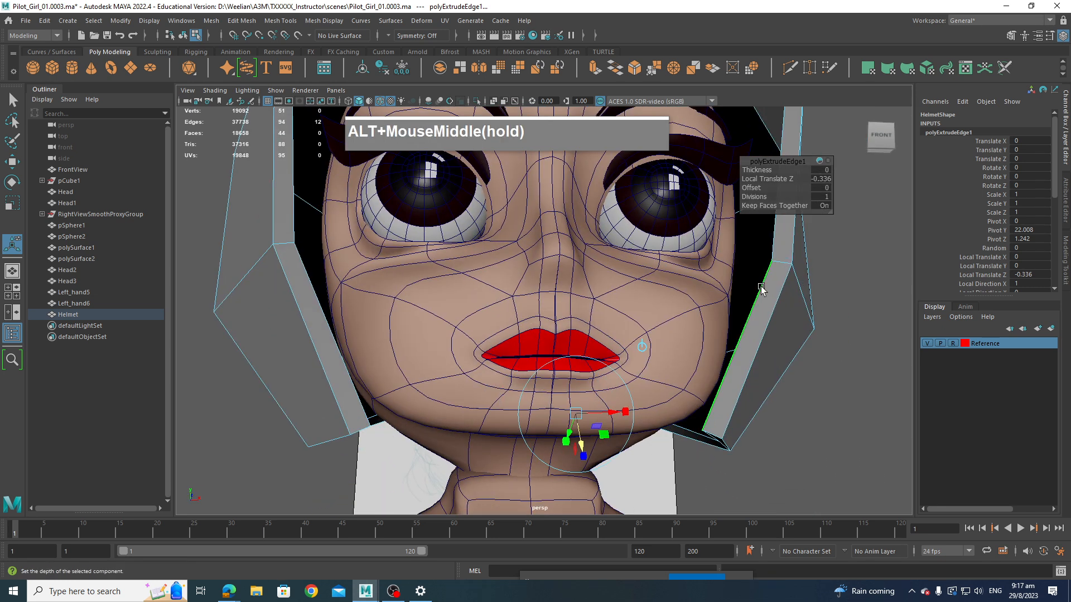
pyautogui.keyDown('alt'); pyautogui.moveTo(743, 395); pyautogui.dragTo(779, 414); pyautogui.keyUp('alt')
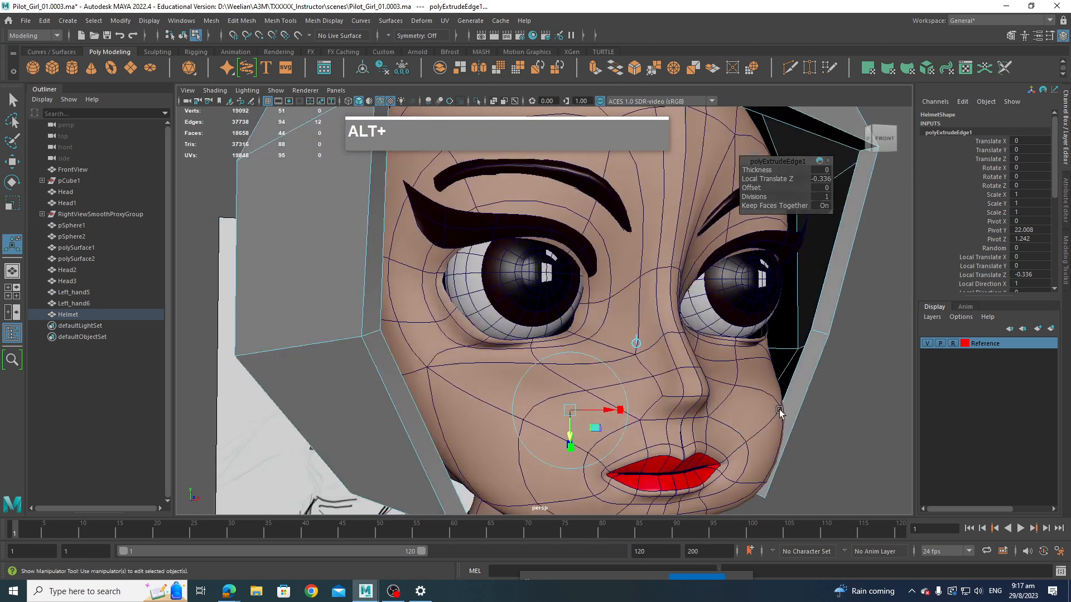
pyautogui.keyDown('alt'); pyautogui.moveTo(779, 414); pyautogui.dragTo(710, 449, button='middle'); pyautogui.keyUp('alt')
pyautogui.keyDown('alt'); pyautogui.moveTo(709, 450); pyautogui.dragTo(650, 359); pyautogui.keyUp('alt')
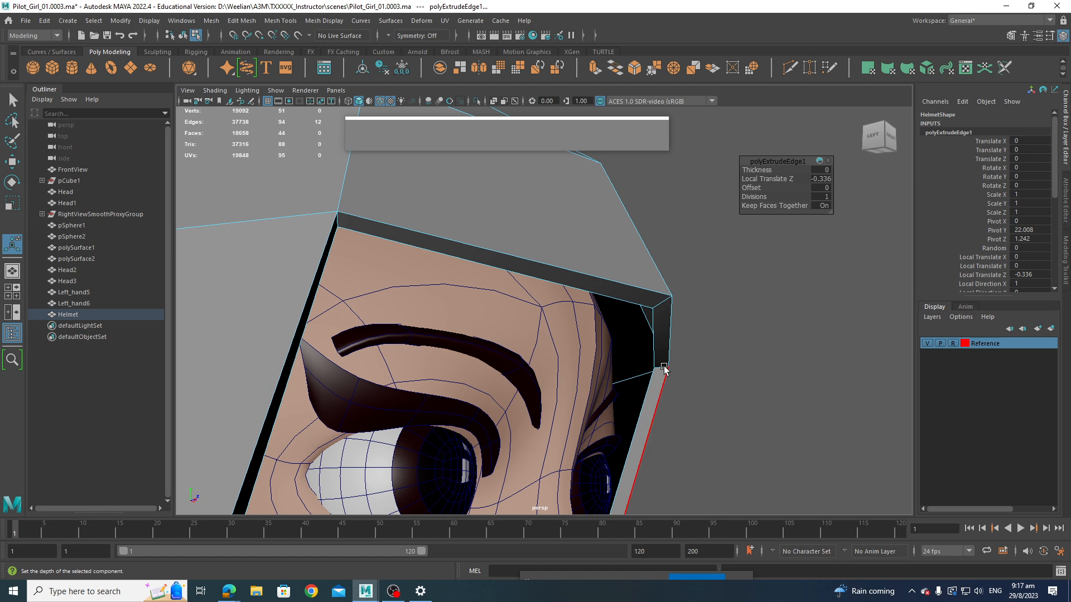
pyautogui.keyDown('alt'); pyautogui.moveTo(701, 400); pyautogui.dragTo(558, 435); pyautogui.keyUp('alt')
# Step: Undo the inward offset of the extruded border edges, keeping the edge extrusion itself
pyautogui.press('z')
pyautogui.press('z')
pyautogui.keyDown('alt'); pyautogui.moveTo(557, 435); pyautogui.dragTo(547, 397, button='middle'); pyautogui.keyUp('alt')
pyautogui.scroll(3, 548, 397)
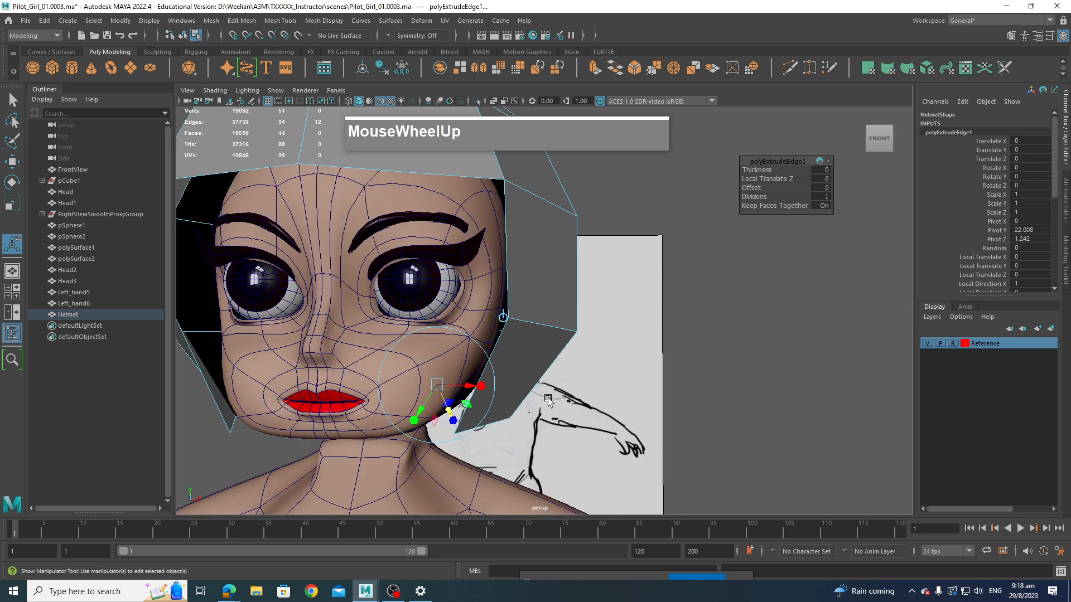
# Step: Offset the helmet's extruded border edges inward with a Local Translate Z of -0.774 and return to object selection
pyautogui.keyDown('alt'); pyautogui.moveTo(548, 397); pyautogui.dragTo(413, 409); pyautogui.keyUp('alt')
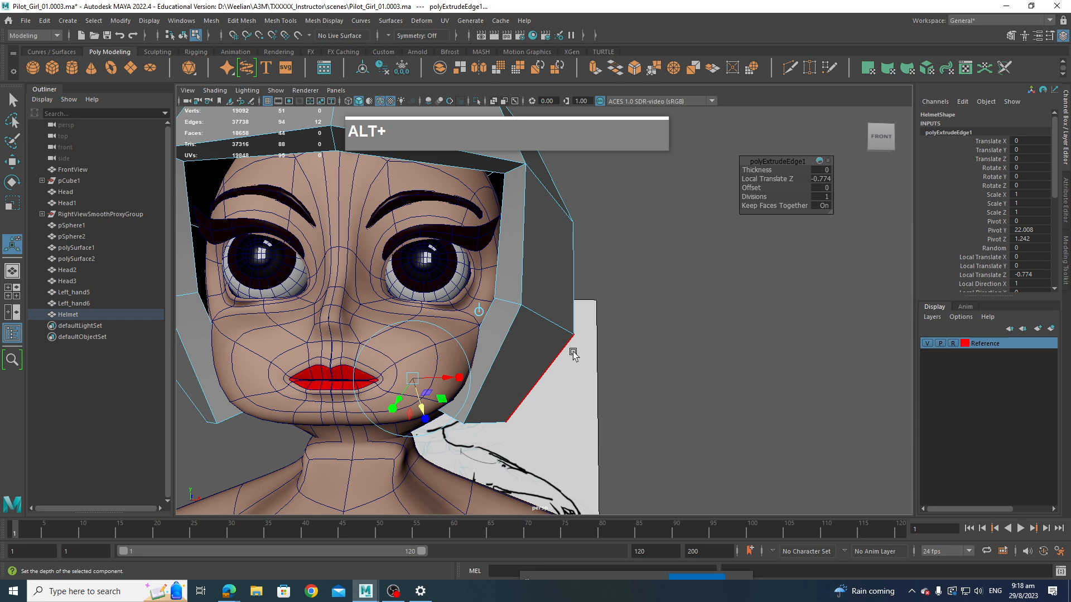
pyautogui.keyDown('alt'); pyautogui.moveTo(574, 351); pyautogui.dragTo(597, 353); pyautogui.keyUp('alt')
pyautogui.moveTo(597, 353); pyautogui.dragTo(601, 252, button='right')
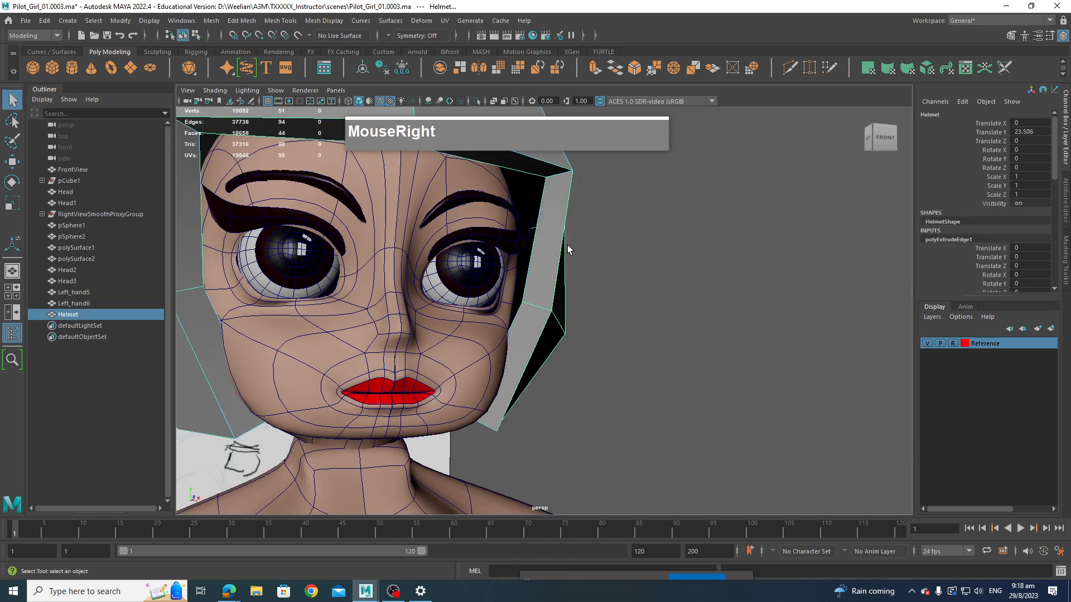
# Step: Examine the unsmoothed helmet's widened rim around the face opening from below, from the side and from the front
pyautogui.scroll(-5, 569, 251)
pyautogui.keyDown('alt'); pyautogui.moveTo(569, 294); pyautogui.dragTo(529, 286); pyautogui.keyUp('alt')
pyautogui.keyDown('alt'); pyautogui.moveTo(553, 285); pyautogui.dragTo(587, 401, button='middle'); pyautogui.keyUp('alt')
pyautogui.press('1')
pyautogui.keyDown('alt'); pyautogui.moveTo(586, 400); pyautogui.dragTo(441, 200); pyautogui.keyUp('alt')
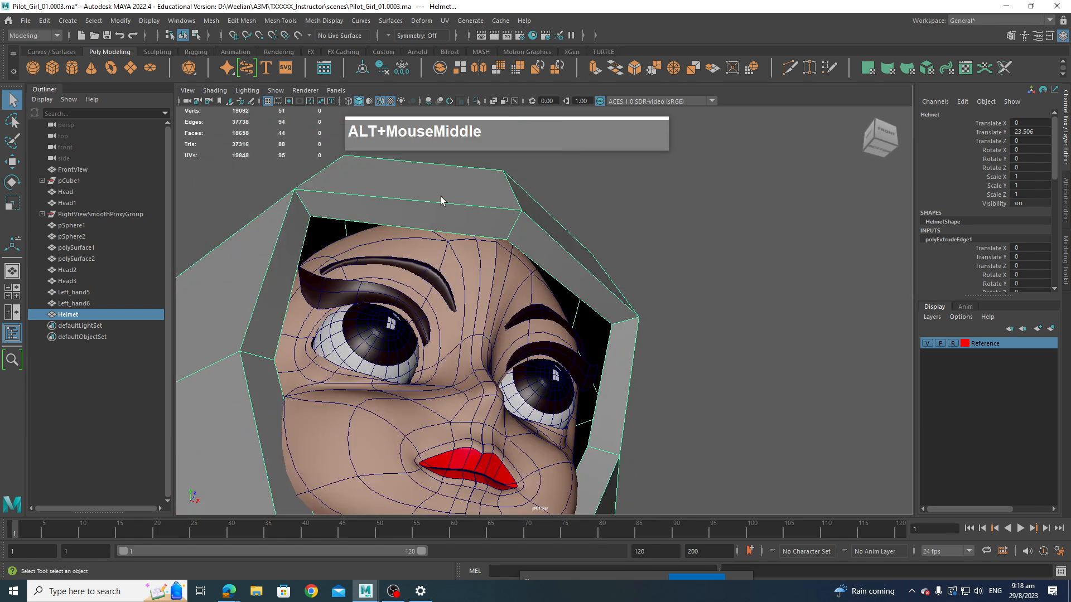
pyautogui.keyDown('alt'); pyautogui.moveTo(517, 250); pyautogui.dragTo(572, 218); pyautogui.keyUp('alt')
pyautogui.keyDown('alt'); pyautogui.moveTo(404, 461); pyautogui.dragTo(428, 251, button='middle'); pyautogui.keyUp('alt')
pyautogui.keyDown('alt'); pyautogui.moveTo(623, 248); pyautogui.dragTo(581, 432, button='middle'); pyautogui.keyUp('alt')
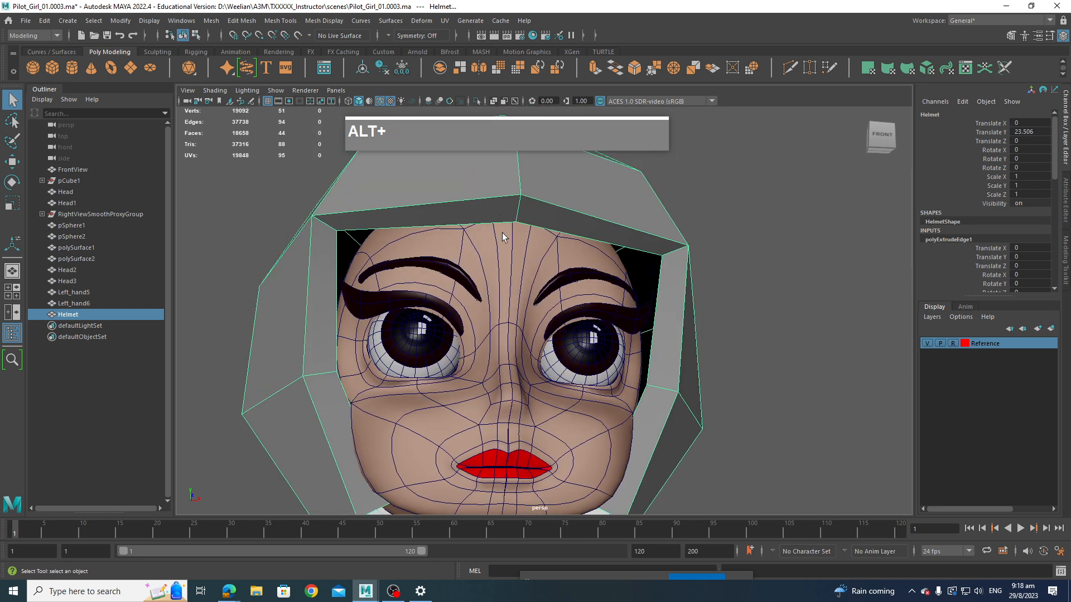
# Step: Insert an edge loop with Multi-Cut close to the rim's outer edge and turn on the helmet's smooth preview
pyautogui.moveTo(506, 210); pyautogui.dragTo(472, 207, button='right')
pyautogui.keyDown('shift'); pyautogui.rightClick(520, 213); pyautogui.keyUp('shift')
pyautogui.keyDown('shift'); pyautogui.rightClick(520, 207); pyautogui.keyUp('shift')
pyautogui.click(519, 210)
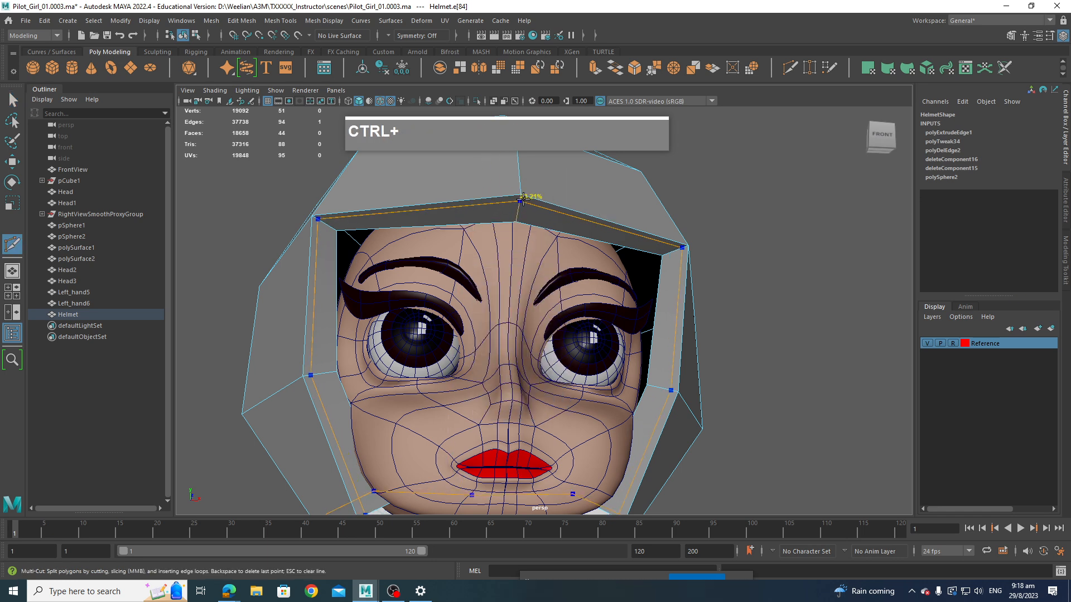
pyautogui.keyDown('ctrl'); pyautogui.click(522, 199); pyautogui.keyUp('ctrl')
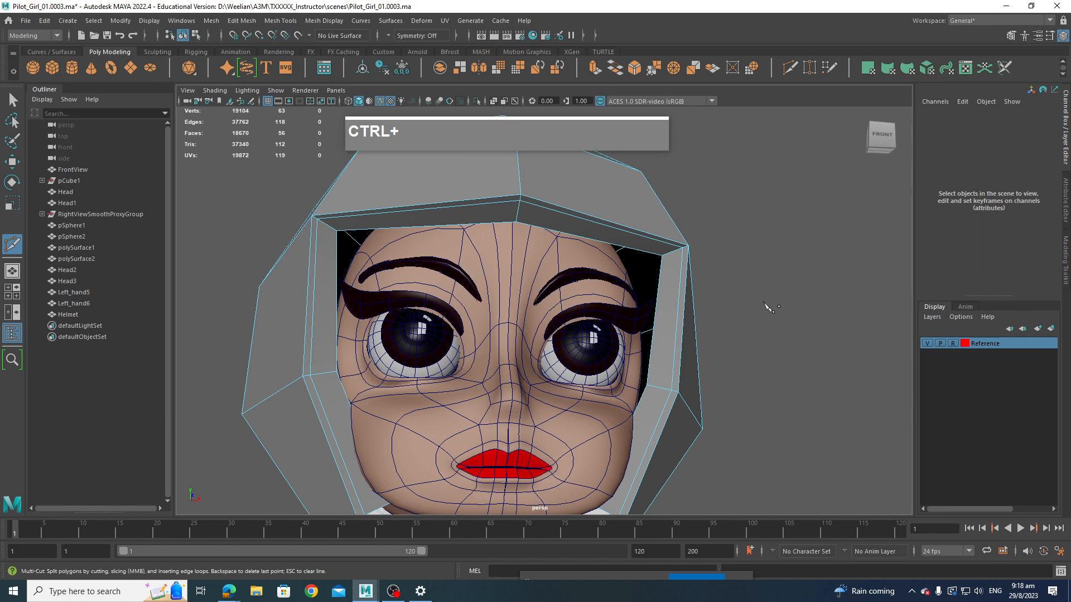
pyautogui.press('3')
pyautogui.scroll(-2, 763, 315)
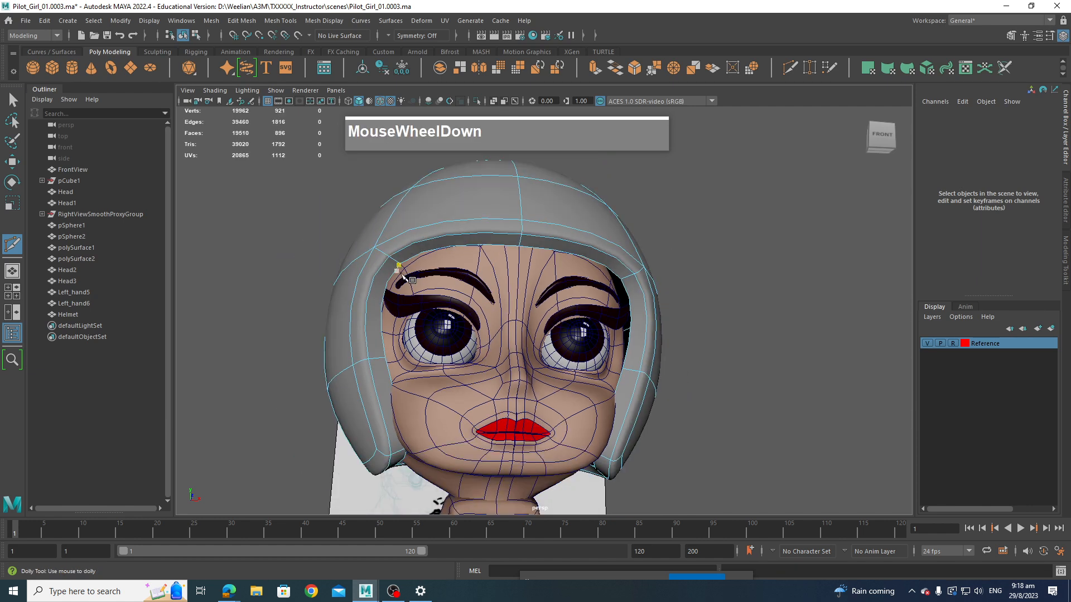
# Step: Leave Multi-Cut and examine the smoothed helmet in the front view and around its sides against the reference sketches
pyautogui.press('q')
pyautogui.scroll(-3, 711, 312)
pyautogui.keyDown('alt'); pyautogui.moveTo(680, 323); pyautogui.dragTo(667, 365); pyautogui.keyUp('alt')
pyautogui.rightClick(545, 280)
pyautogui.moveTo(545, 286); pyautogui.dragTo(695, 291, button='right')
pyautogui.keyDown('alt'); pyautogui.moveTo(696, 291); pyautogui.dragTo(678, 321); pyautogui.keyUp('alt')
pyautogui.press('space')
pyautogui.keyDown('alt'); pyautogui.moveTo(663, 322); pyautogui.dragTo(748, 327, button='middle'); pyautogui.keyUp('alt')
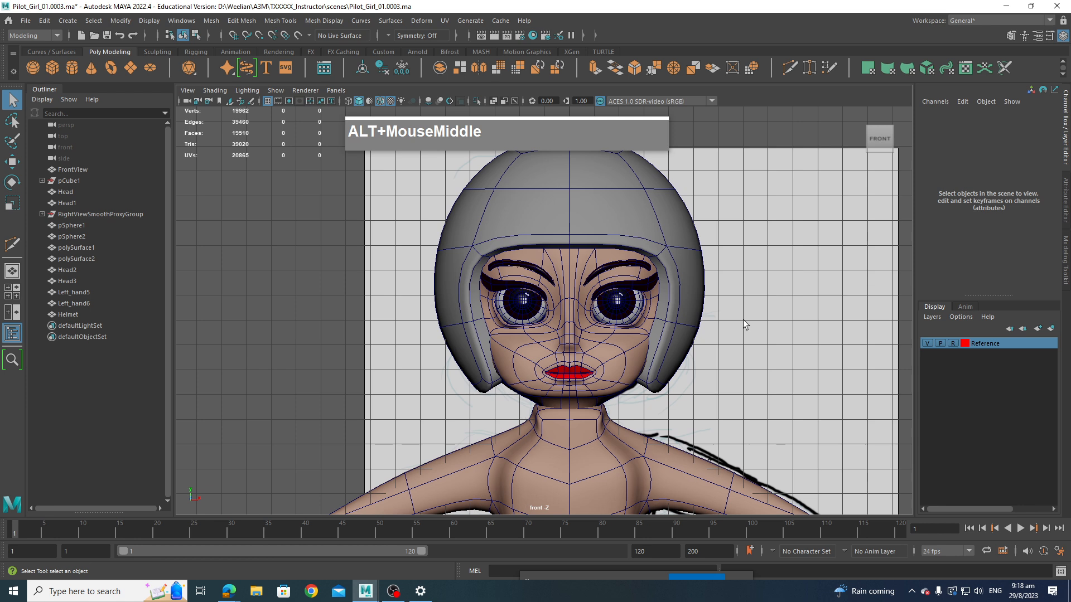
pyautogui.press('space')
pyautogui.moveTo(691, 303); pyautogui.dragTo(681, 276)
pyautogui.keyDown('alt'); pyautogui.moveTo(679, 276); pyautogui.dragTo(514, 339); pyautogui.keyUp('alt')
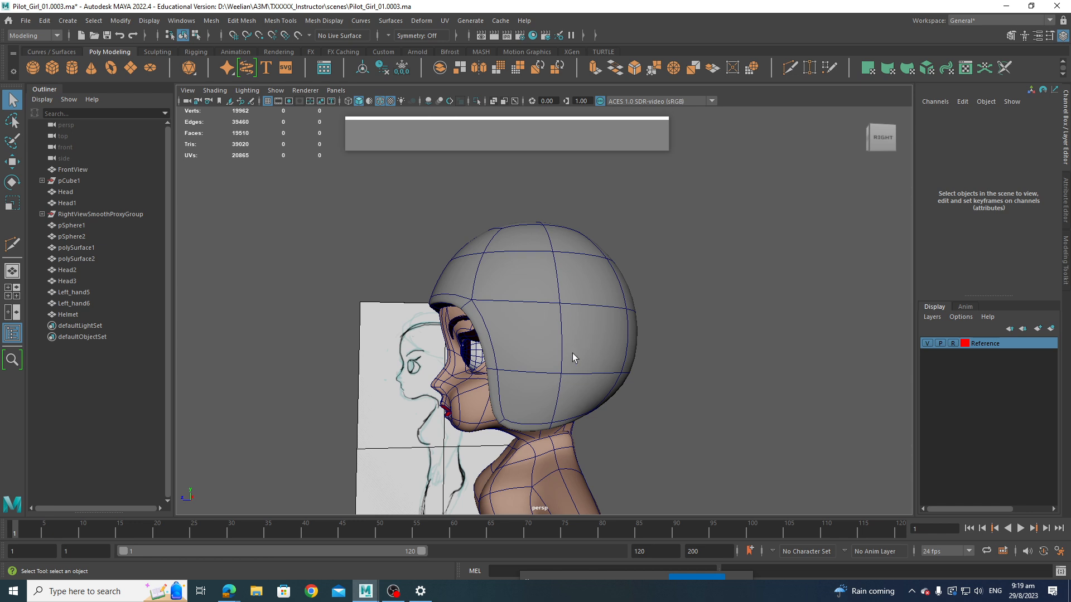
pyautogui.keyDown('alt'); pyautogui.moveTo(530, 326); pyautogui.dragTo(567, 278); pyautogui.keyUp('alt')
pyautogui.keyDown('alt'); pyautogui.moveTo(638, 364); pyautogui.dragTo(602, 316); pyautogui.keyUp('alt')
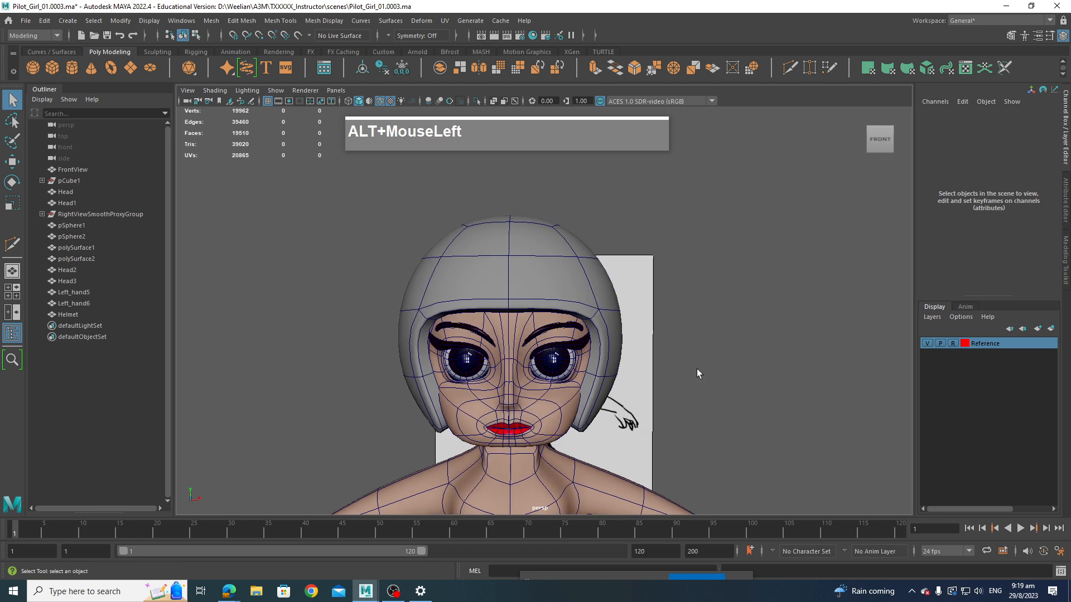
pyautogui.keyDown('alt'); pyautogui.moveTo(697, 373); pyautogui.dragTo(595, 303); pyautogui.keyUp('alt')
# Step: Turn on Object X symmetry for the helmet
pyautogui.click(586, 288)
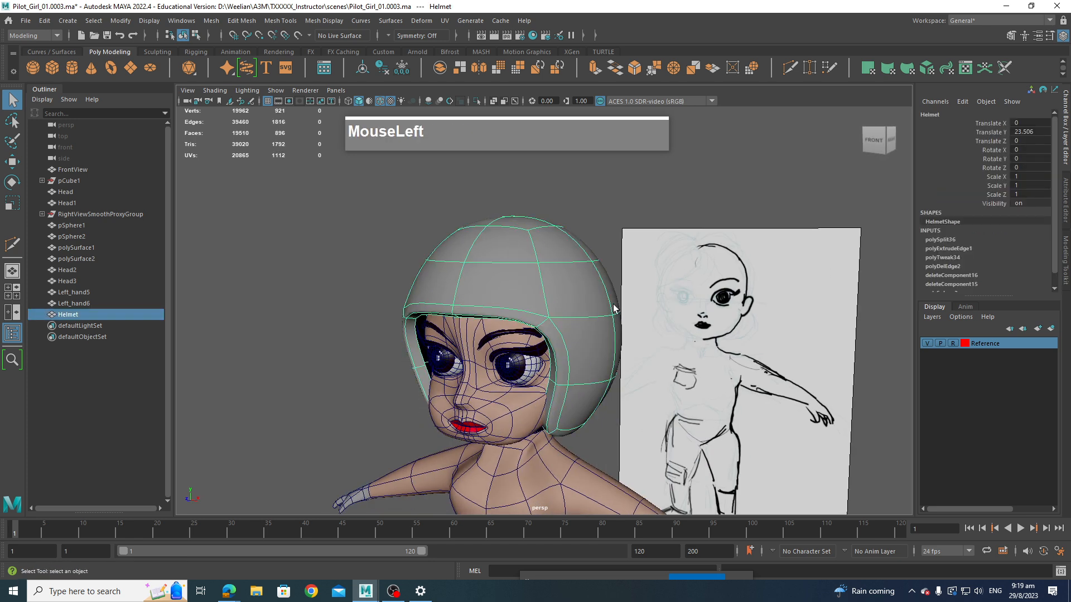
pyautogui.keyDown('ctrl'); pyautogui.keyDown('shift'); pyautogui.moveTo(602, 307); pyautogui.dragTo(594, 248, button='right'); pyautogui.keyUp('shift'); pyautogui.keyUp('ctrl')
pyautogui.keyDown('alt'); pyautogui.moveTo(637, 377); pyautogui.dragTo(587, 283); pyautogui.keyUp('alt')
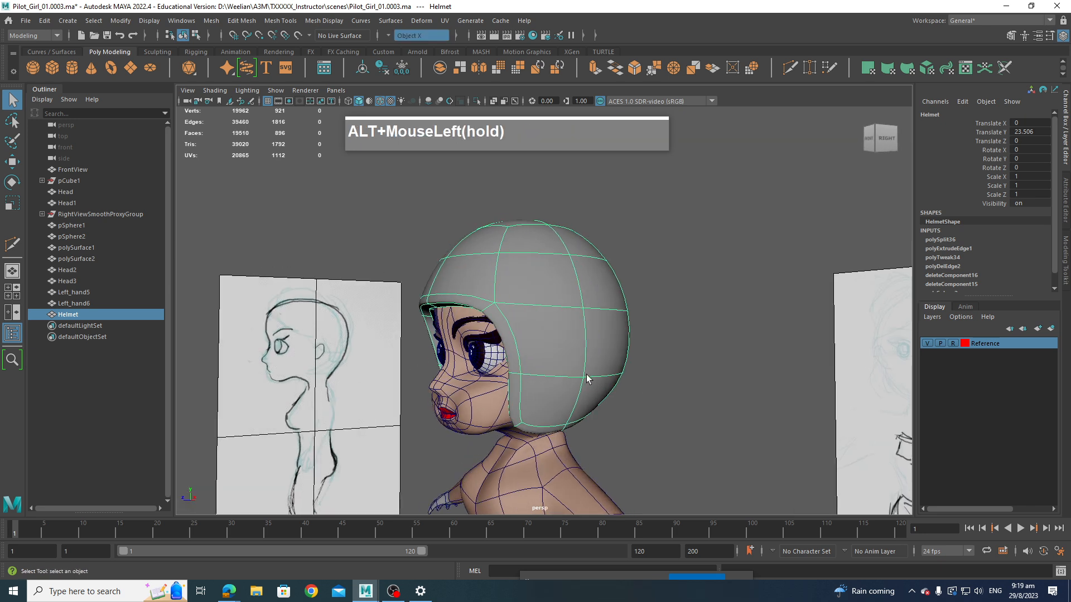
# Step: Nudge the mirrored pair of vertices low on the helmet's sides and check the shape from several angles
pyautogui.moveTo(588, 283); pyautogui.dragTo(556, 298, button='right')
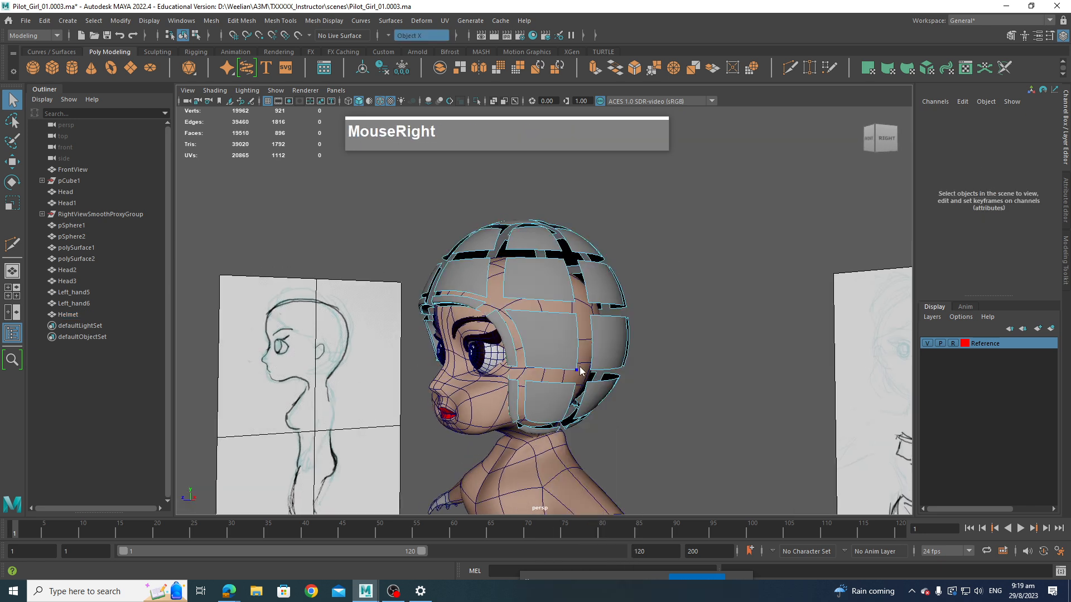
pyautogui.moveTo(580, 371); pyautogui.dragTo(574, 363, button='right')
pyautogui.click(583, 378)
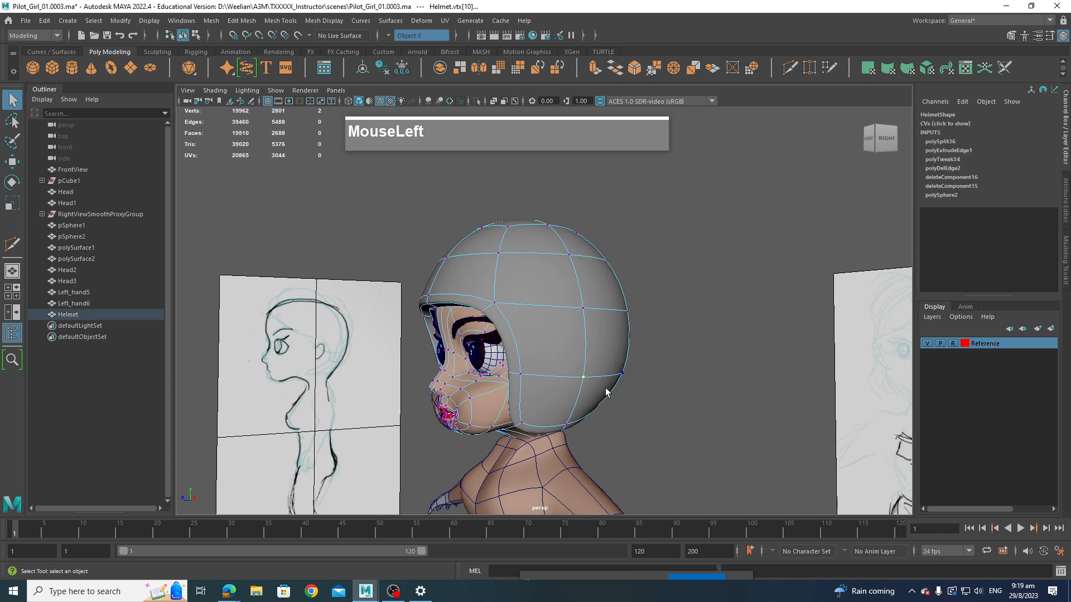
pyautogui.press('w')
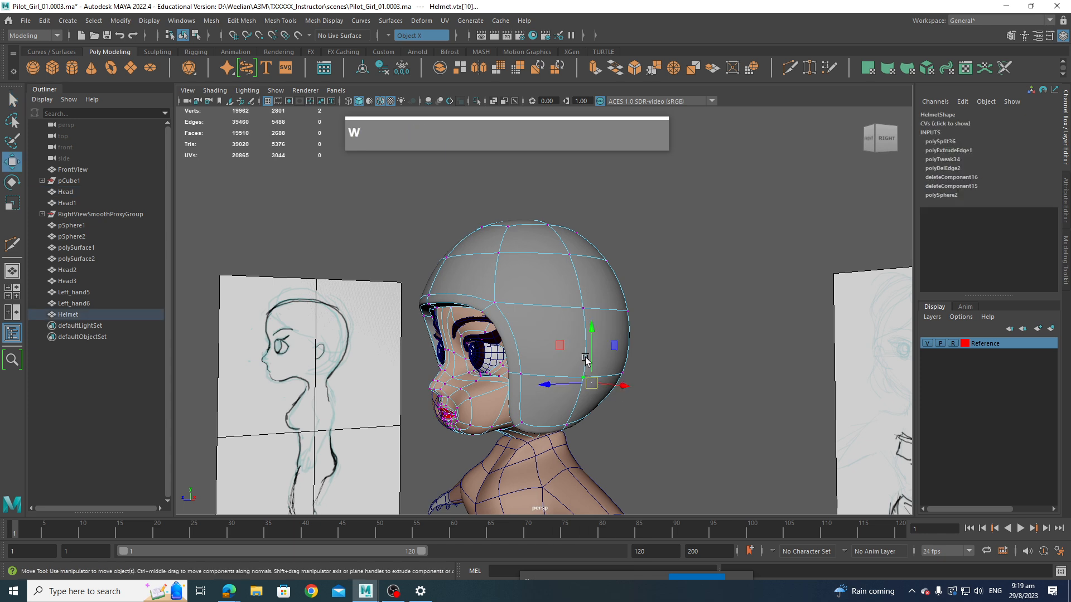
pyautogui.moveTo(568, 346); pyautogui.dragTo(570, 346)
pyautogui.keyDown('alt'); pyautogui.moveTo(570, 346); pyautogui.dragTo(633, 337); pyautogui.keyUp('alt')
pyautogui.keyDown('alt'); pyautogui.moveTo(632, 337); pyautogui.dragTo(669, 391); pyautogui.keyUp('alt')
pyautogui.scroll(3, 613, 385)
pyautogui.keyDown('alt'); pyautogui.moveTo(669, 390); pyautogui.dragTo(682, 449, button='middle'); pyautogui.keyUp('alt')
pyautogui.keyDown('alt'); pyautogui.moveTo(681, 449); pyautogui.dragTo(552, 298); pyautogui.keyUp('alt')
pyautogui.scroll(-3, 714, 453)
pyautogui.keyDown('alt'); pyautogui.moveTo(613, 339); pyautogui.dragTo(688, 335); pyautogui.keyUp('alt')
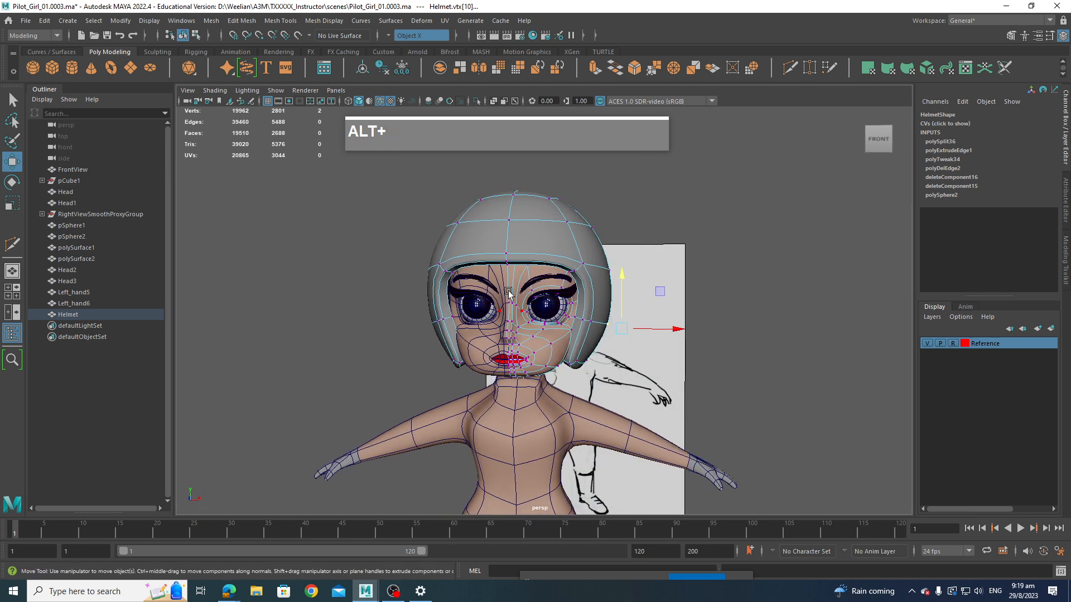
# Step: Return to object selection on the helmet and turn symmetry off
pyautogui.moveTo(562, 225); pyautogui.dragTo(609, 195, button='right')
pyautogui.click(609, 196)
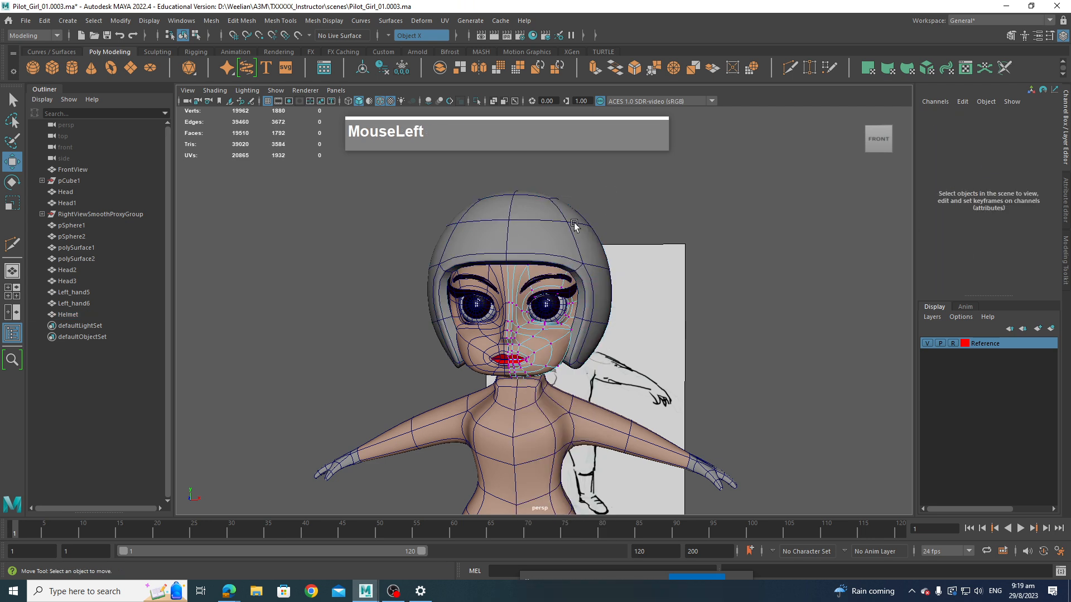
pyautogui.click(575, 226)
pyautogui.keyDown('alt'); pyautogui.moveTo(623, 248); pyautogui.dragTo(626, 250); pyautogui.keyUp('alt')
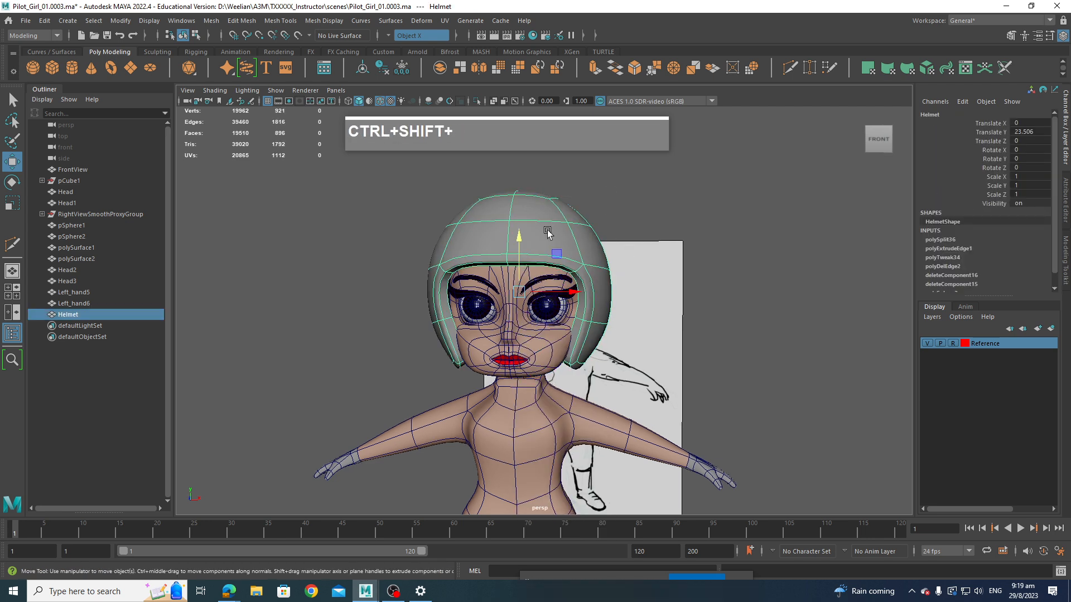
pyautogui.keyDown('ctrl'); pyautogui.keyDown('shift'); pyautogui.moveTo(549, 235); pyautogui.dragTo(536, 174, button='right'); pyautogui.keyUp('shift'); pyautogui.keyUp('ctrl')
pyautogui.click(616, 329)
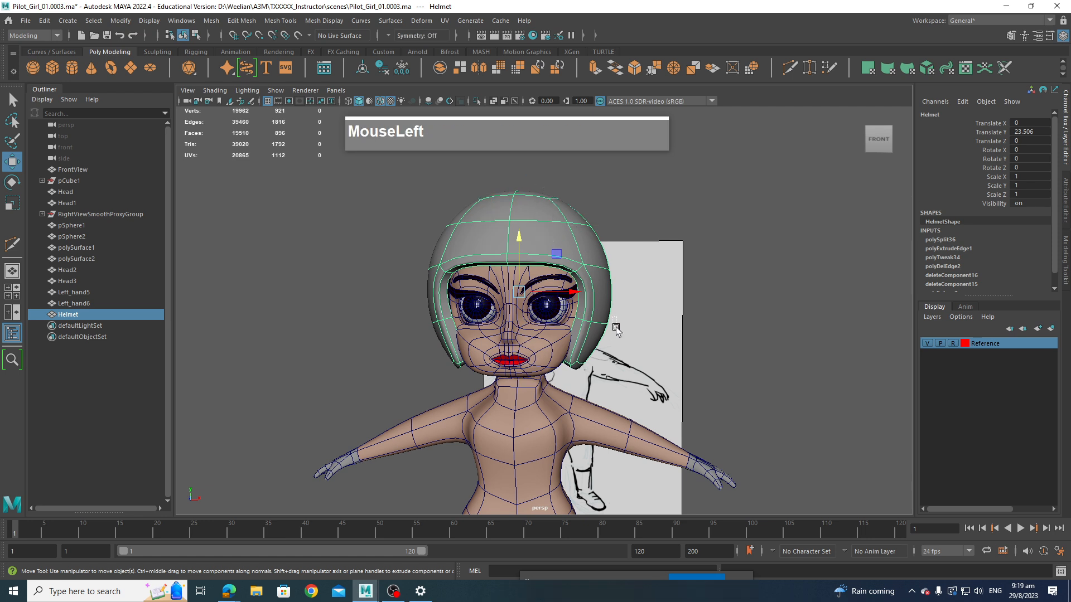
# Step: Delete the faces of the helmet's left half as seen in the front view
pyautogui.moveTo(619, 342); pyautogui.dragTo(622, 355)
pyautogui.press('space')
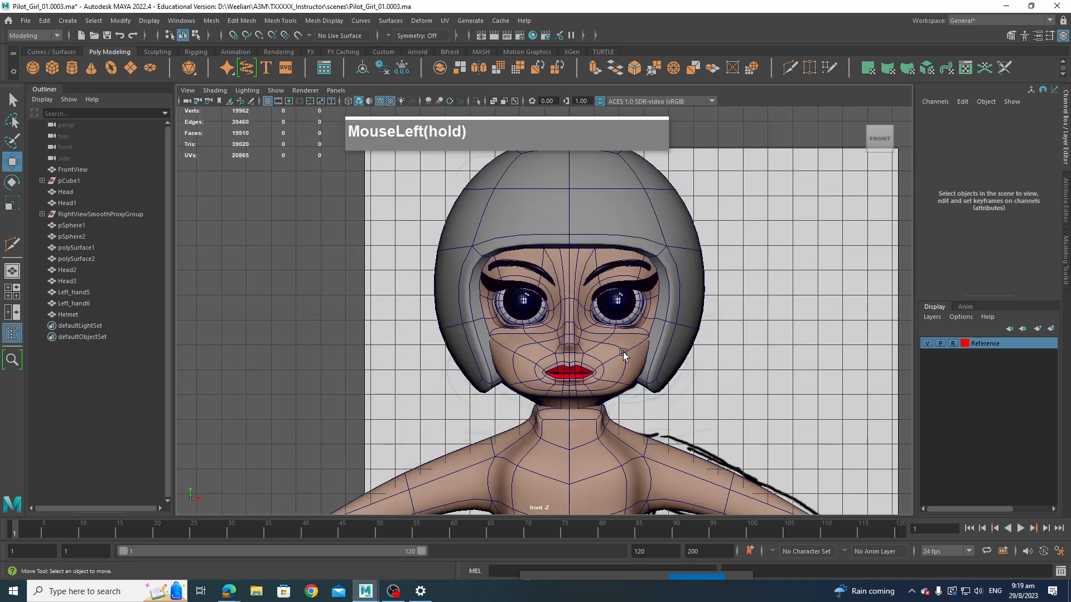
pyautogui.scroll(-2, 622, 354)
pyautogui.keyDown('alt'); pyautogui.moveTo(618, 319); pyautogui.dragTo(621, 381, button='middle'); pyautogui.keyUp('alt')
pyautogui.moveTo(592, 250); pyautogui.dragTo(593, 281, button='right')
pyautogui.moveTo(422, 209); pyautogui.dragTo(530, 428)
pyautogui.press('Delete')
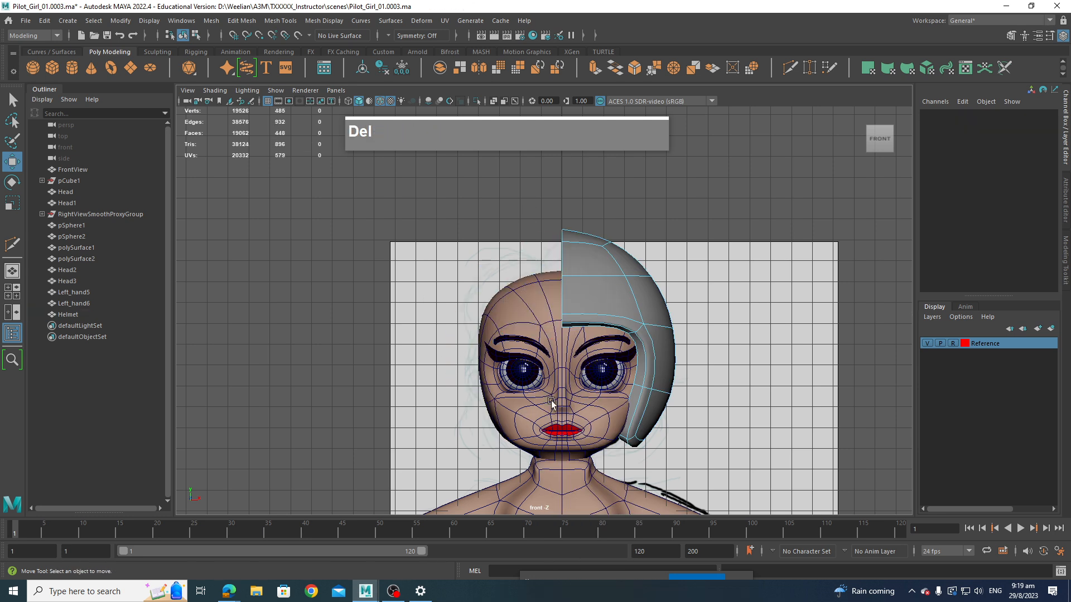
# Step: Mirror the remaining helmet half with Duplicate Special as one instance with a Scale X of -1
pyautogui.moveTo(586, 287); pyautogui.dragTo(646, 231, button='right')
pyautogui.click(647, 229)
pyautogui.click(598, 302)
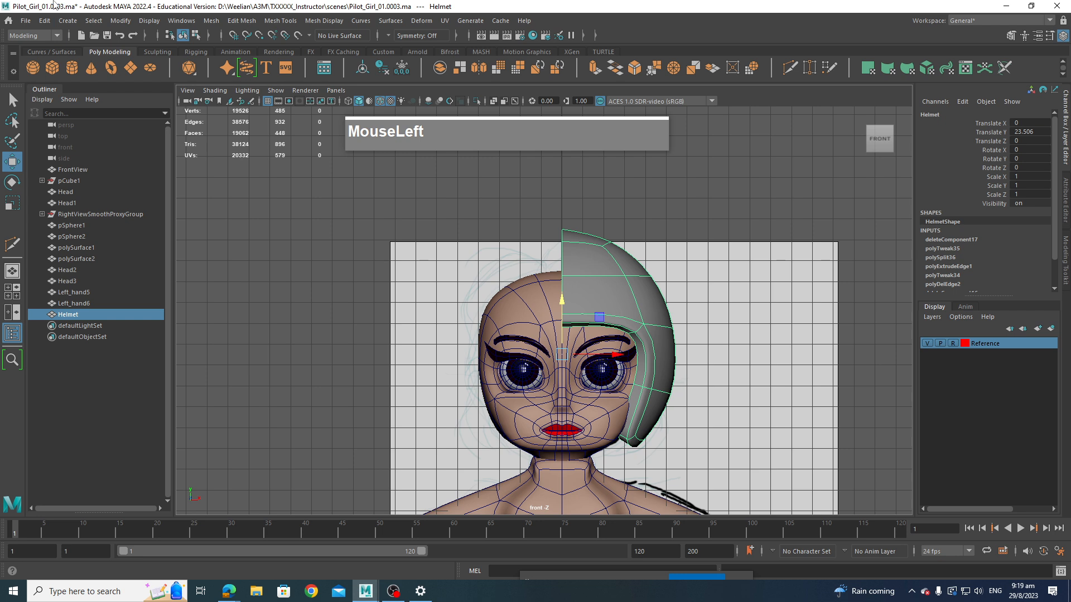
pyautogui.click(41, 20)
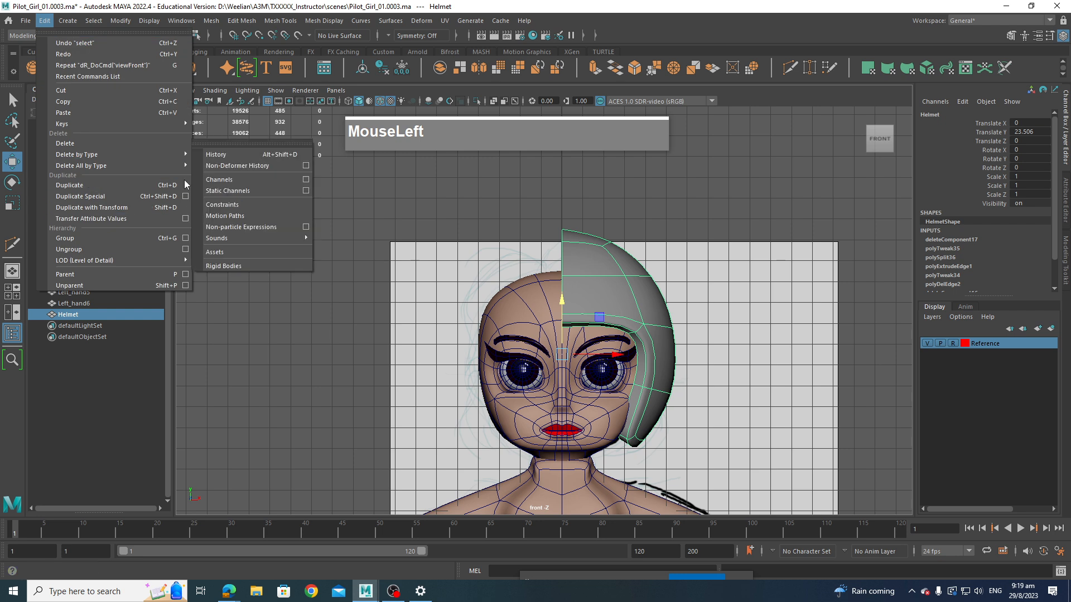
pyautogui.click(186, 196)
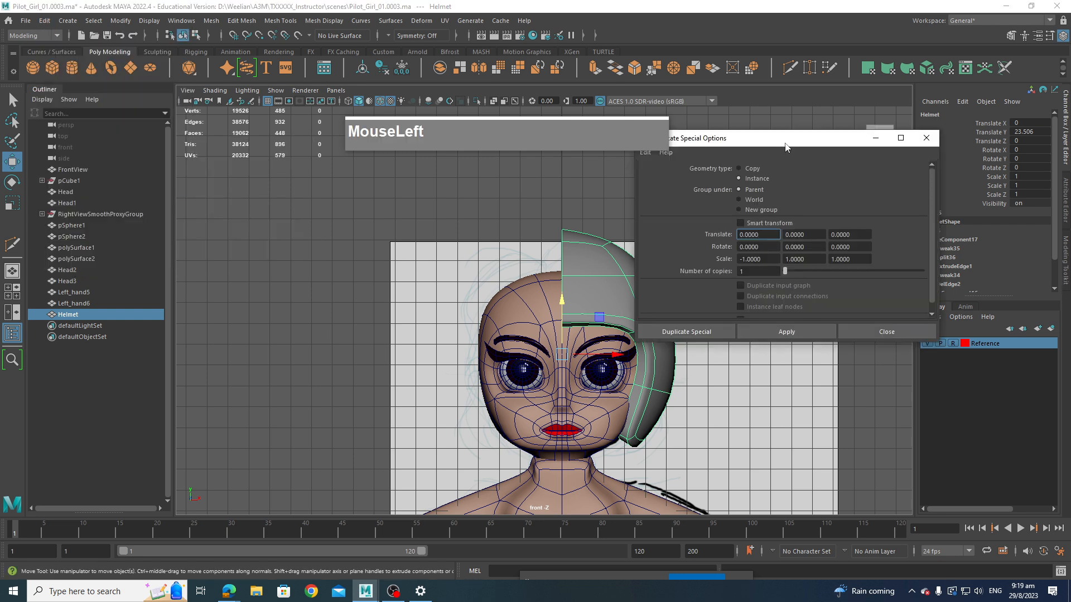
pyautogui.moveTo(785, 146); pyautogui.dragTo(895, 142)
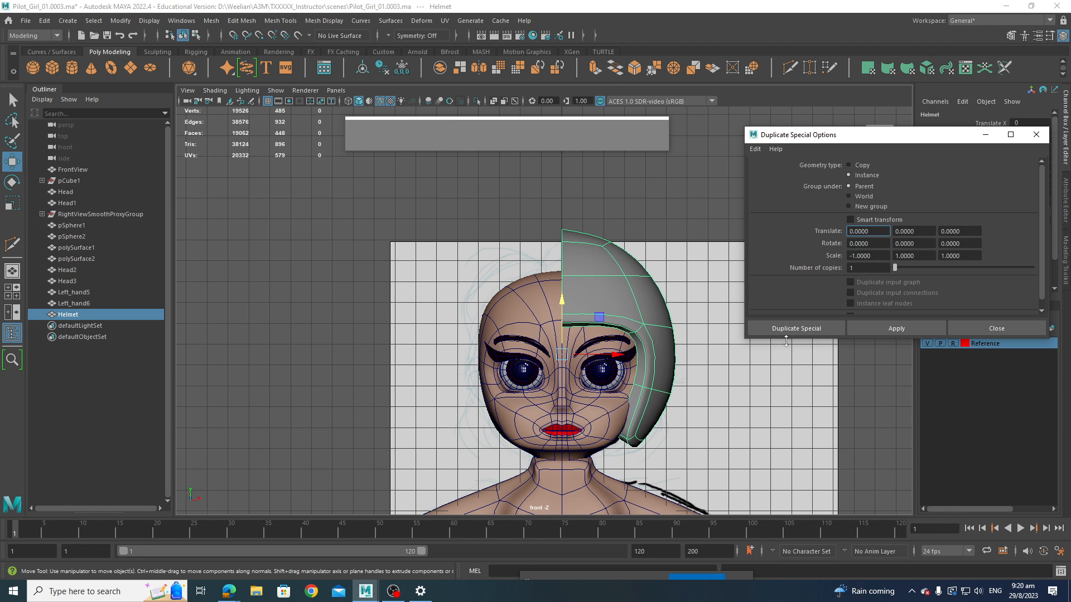
pyautogui.click(778, 328)
pyautogui.keyDown('alt'); pyautogui.moveTo(738, 422); pyautogui.dragTo(694, 390, button='right'); pyautogui.keyUp('alt')
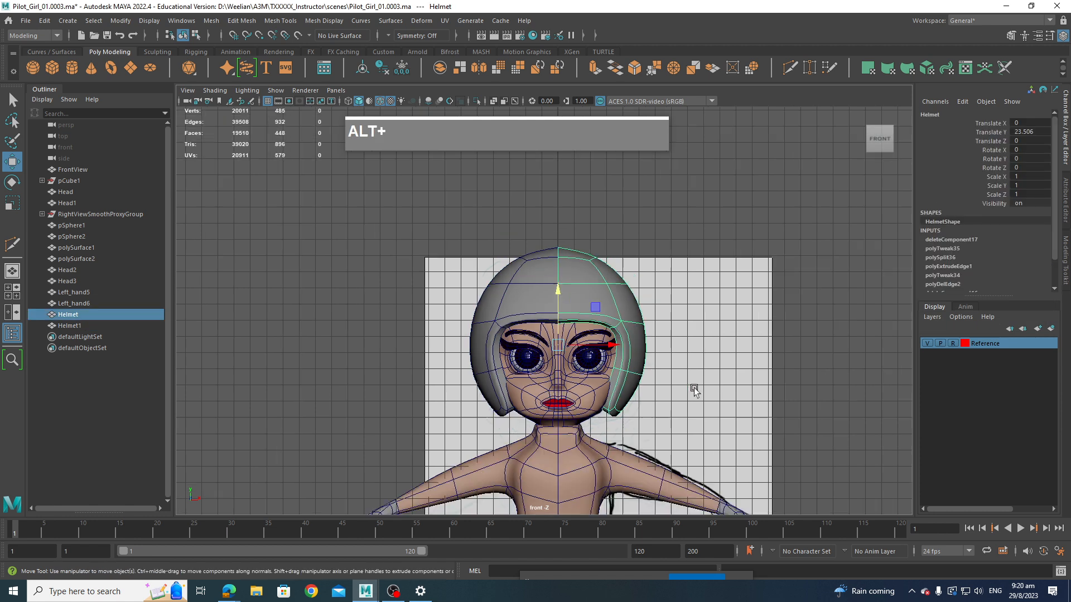
# Step: Move the central vertex low on the helmet's side slightly upward and check it in the perspective view
pyautogui.keyDown('alt'); pyautogui.moveTo(695, 390); pyautogui.dragTo(661, 376); pyautogui.keyUp('alt')
pyautogui.press('space')
pyautogui.keyDown('alt'); pyautogui.moveTo(664, 385); pyautogui.dragTo(619, 403); pyautogui.keyUp('alt')
pyautogui.keyDown('alt'); pyautogui.scroll(5, 606, 394); pyautogui.keyUp('alt')
pyautogui.keyDown('alt'); pyautogui.scroll(-2, 624, 394); pyautogui.keyUp('alt')
pyautogui.moveTo(592, 284); pyautogui.dragTo(549, 285, button='right')
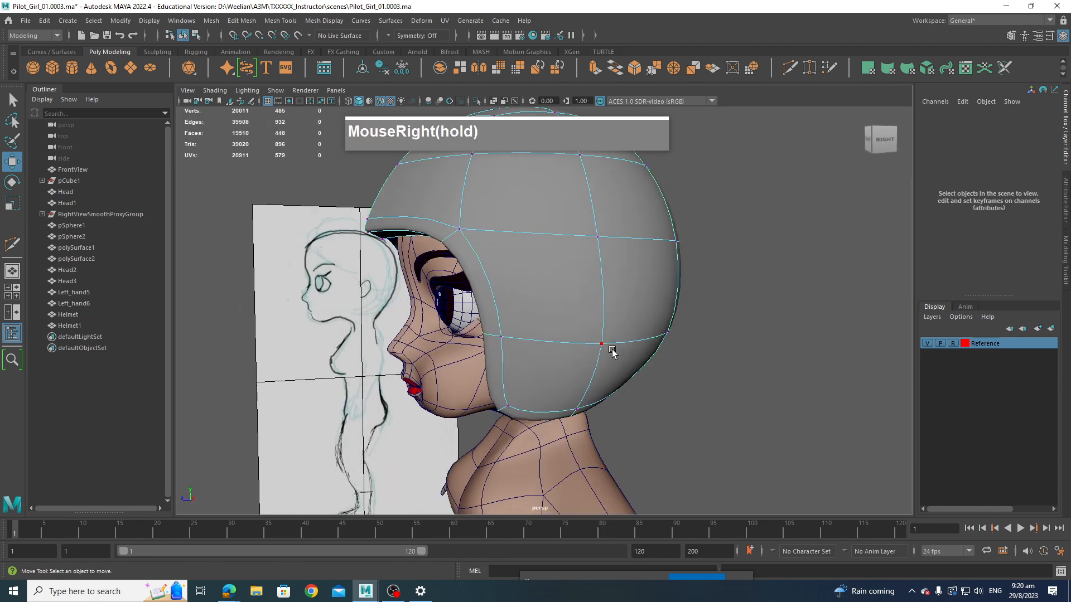
pyautogui.click(611, 348)
pyautogui.moveTo(618, 305)
pyautogui.mouseDown()
pyautogui.moveTo(620, 242)
pyautogui.moveTo(635, 308)
pyautogui.moveTo(647, 301)
pyautogui.moveTo(613, 312)
pyautogui.moveTo(587, 348)
pyautogui.moveTo(613, 296)
pyautogui.mouseUp()
pyautogui.keyDown('alt'); pyautogui.moveTo(638, 373); pyautogui.dragTo(572, 322); pyautogui.keyUp('alt')
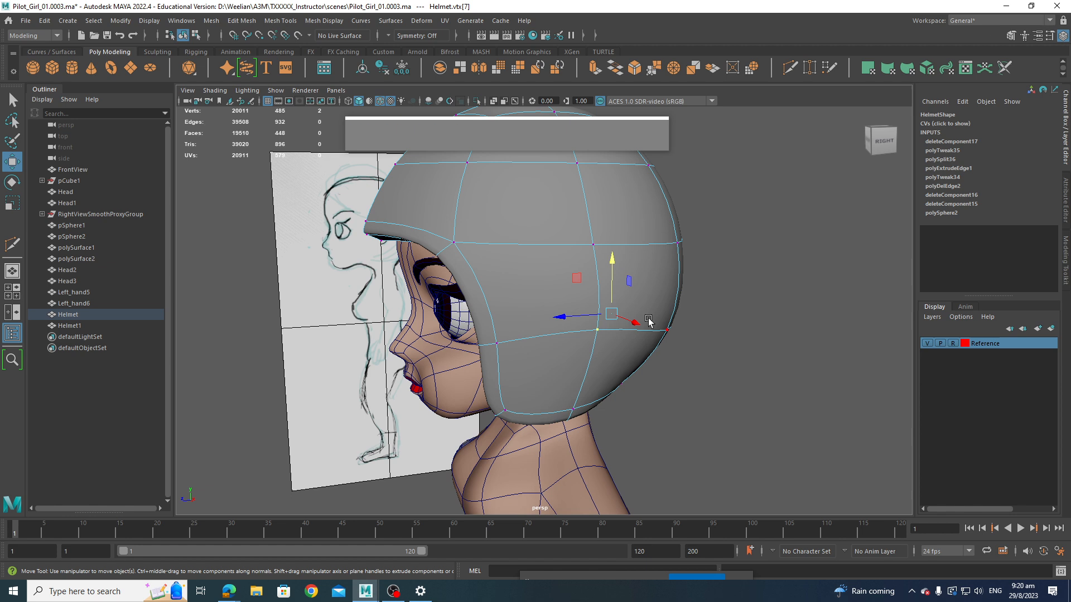
pyautogui.keyDown('alt'); pyautogui.moveTo(632, 331); pyautogui.dragTo(521, 300); pyautogui.keyUp('alt')
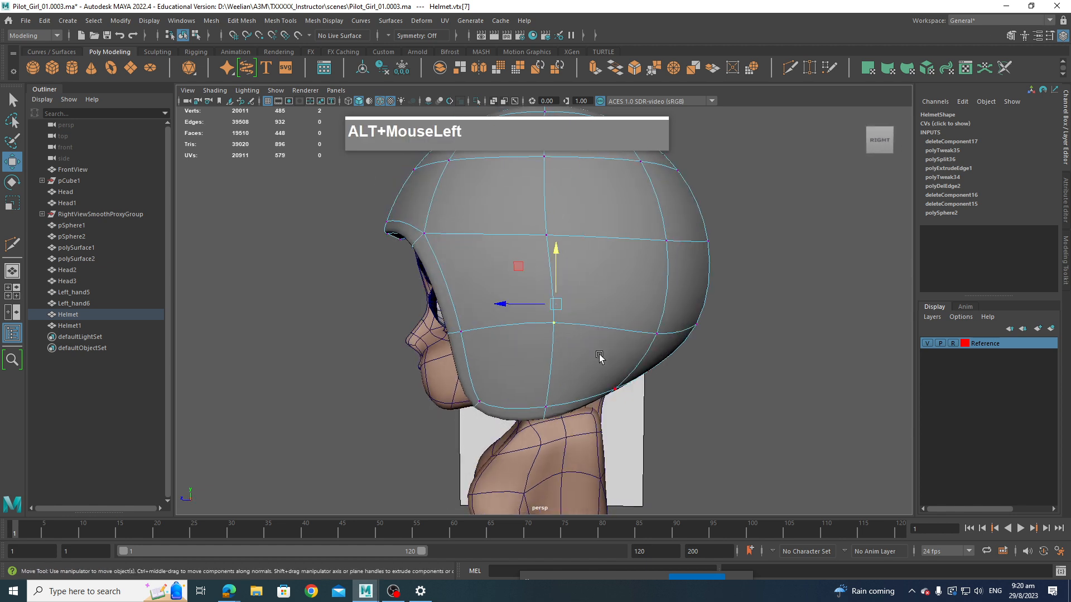
pyautogui.keyDown('alt'); pyautogui.moveTo(584, 314); pyautogui.dragTo(590, 352); pyautogui.keyUp('alt')
# Step: Chamfer the selected vertex on the helmet's side with a width of 0.25
pyautogui.scroll(2, 606, 333)
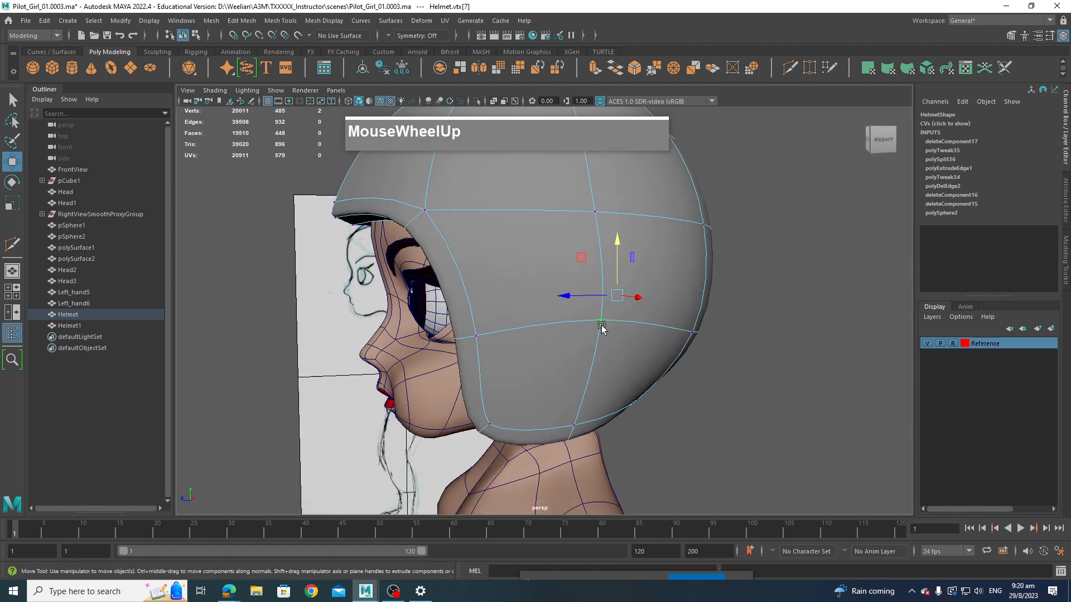
pyautogui.keyDown('shift'); pyautogui.rightClick(602, 321); pyautogui.keyUp('shift')
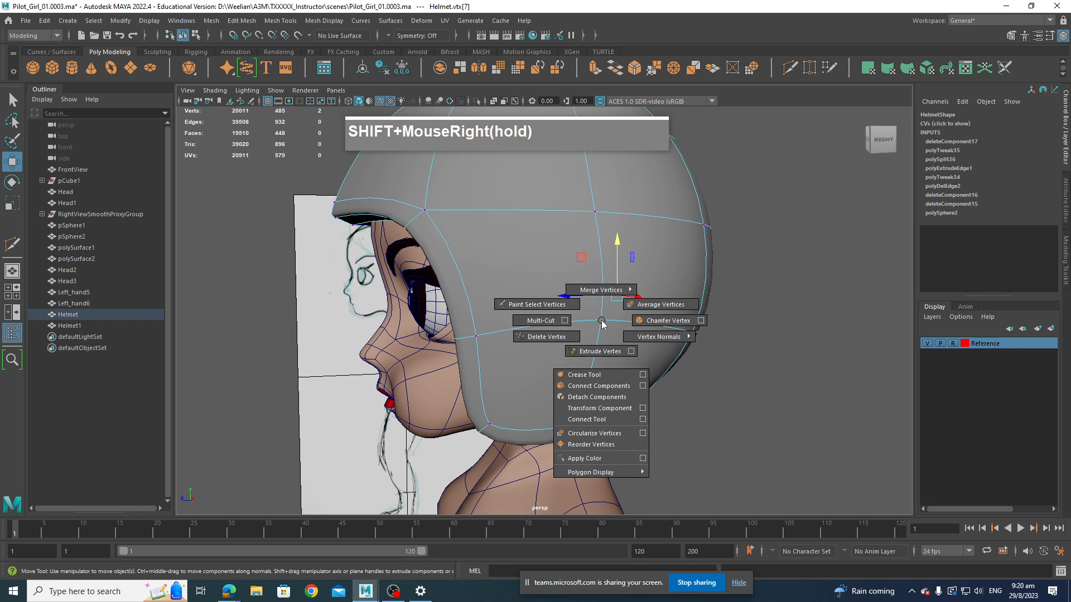
pyautogui.keyDown('shift'); pyautogui.moveTo(601, 321); pyautogui.dragTo(644, 324, button='right'); pyautogui.keyUp('shift')
pyautogui.keyDown('alt'); pyautogui.moveTo(663, 371); pyautogui.dragTo(577, 316); pyautogui.keyUp('alt')
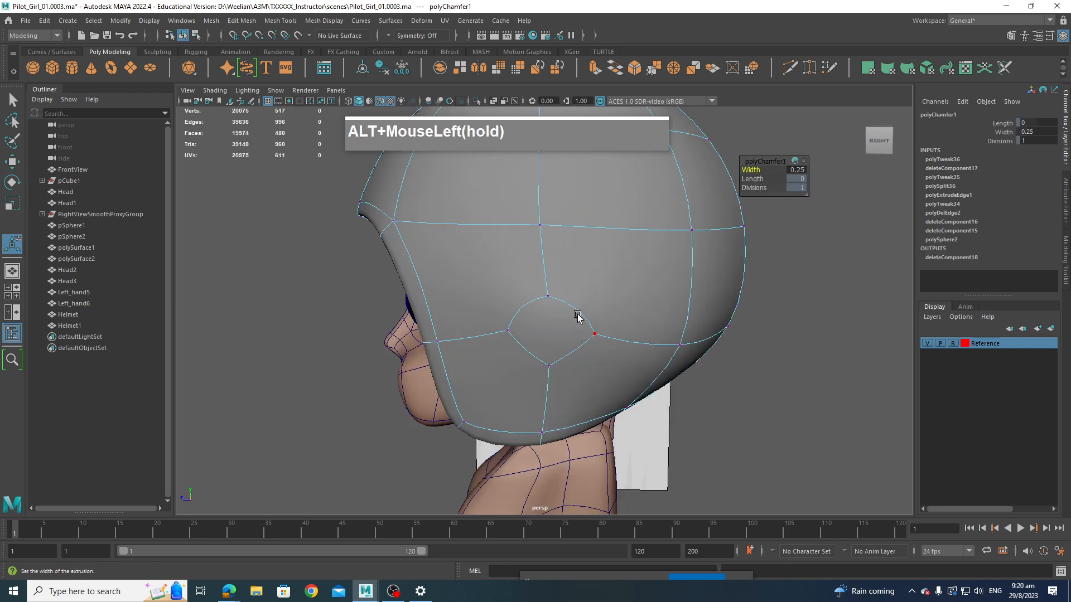
pyautogui.keyDown('alt'); pyautogui.moveTo(582, 375); pyautogui.dragTo(595, 373); pyautogui.keyUp('alt')
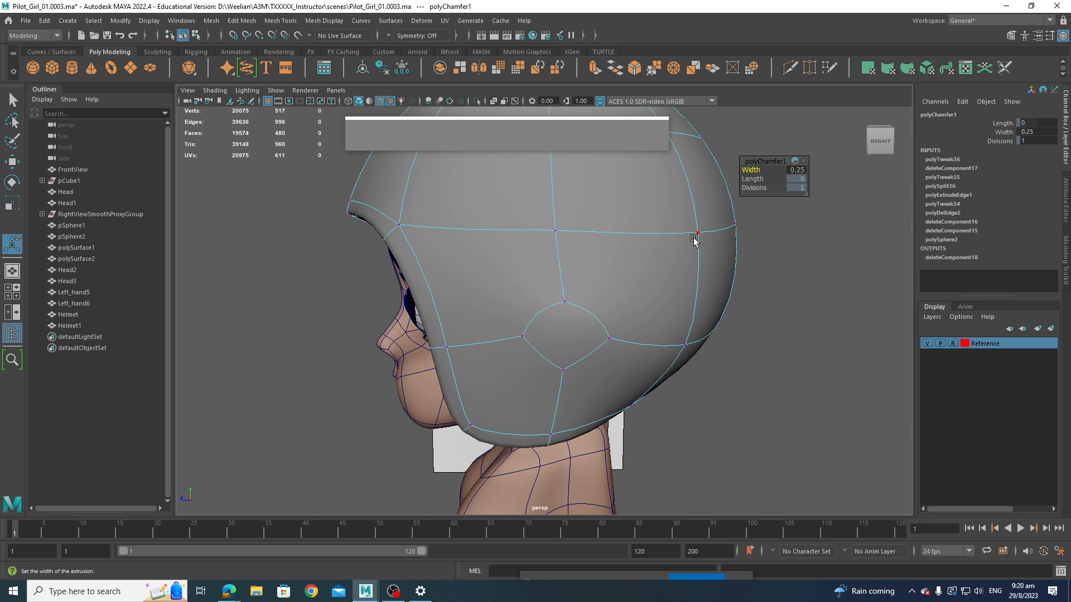
# Step: Connect the helmet side's upper rear vertex to its lower front corner vertex through two opposite edges of the chamfered diamond
pyautogui.press('1')
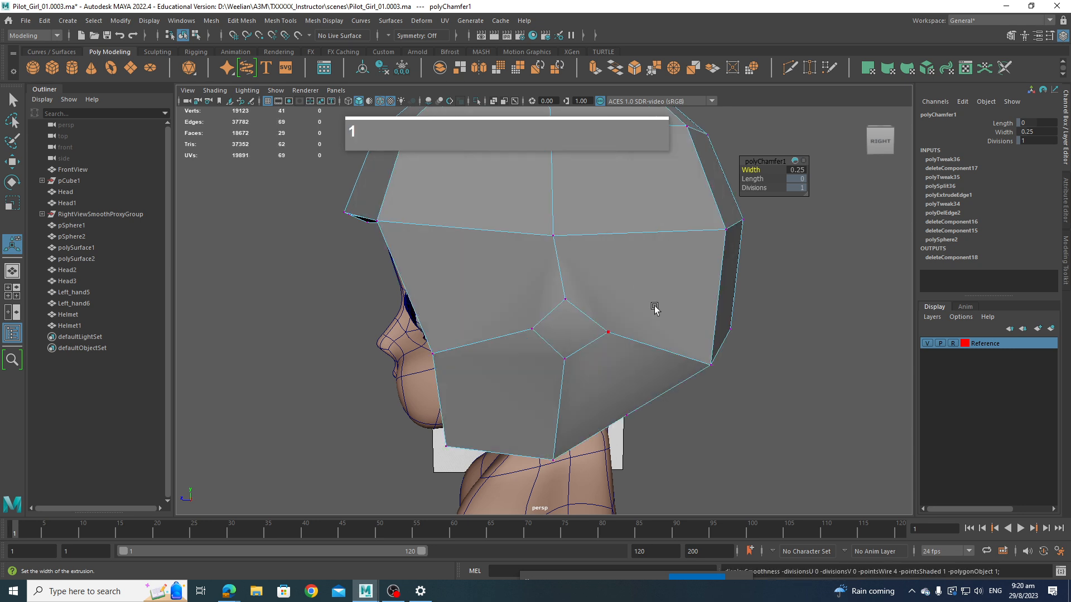
pyautogui.keyDown('alt'); pyautogui.moveTo(644, 299); pyautogui.dragTo(614, 268); pyautogui.keyUp('alt')
pyautogui.moveTo(614, 267); pyautogui.dragTo(658, 281, button='right')
pyautogui.moveTo(723, 221); pyautogui.dragTo(724, 219, button='right')
pyautogui.click(726, 222)
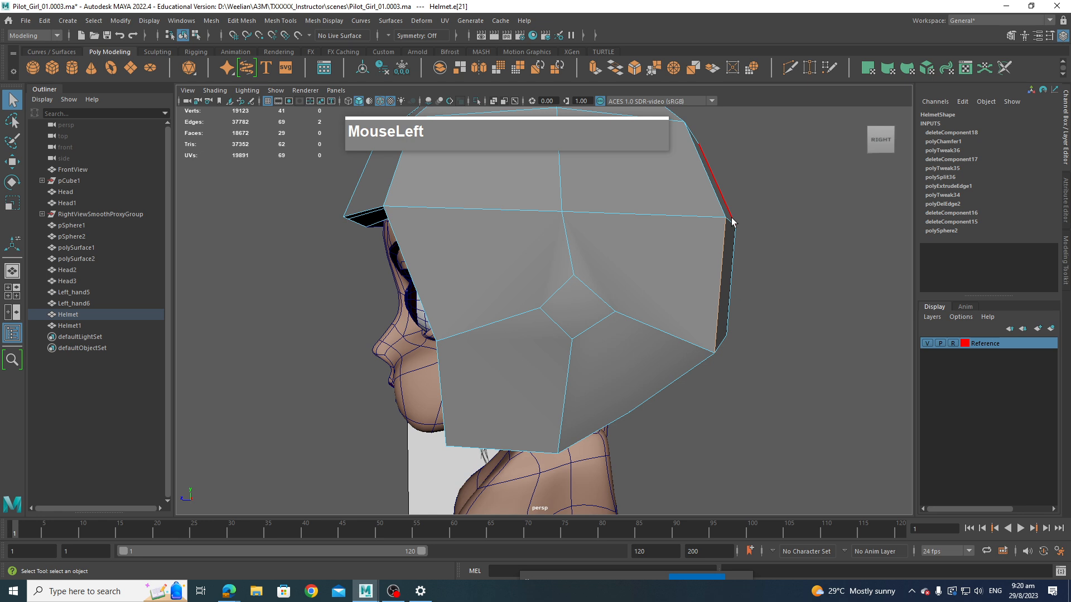
pyautogui.click(716, 258)
pyautogui.keyDown('shift'); pyautogui.click(726, 247); pyautogui.keyUp('shift')
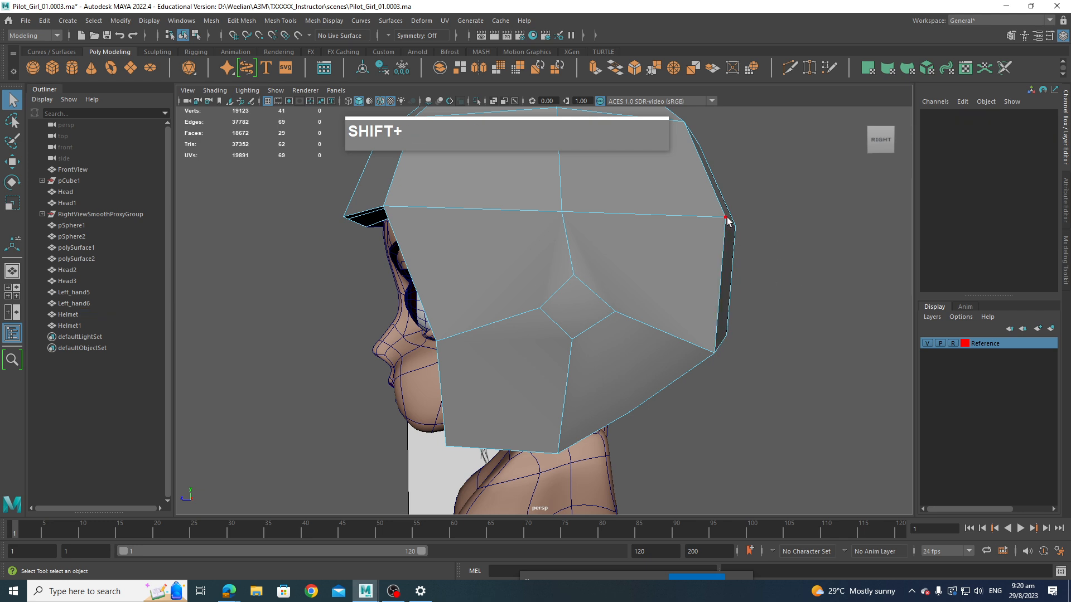
pyautogui.click(725, 218)
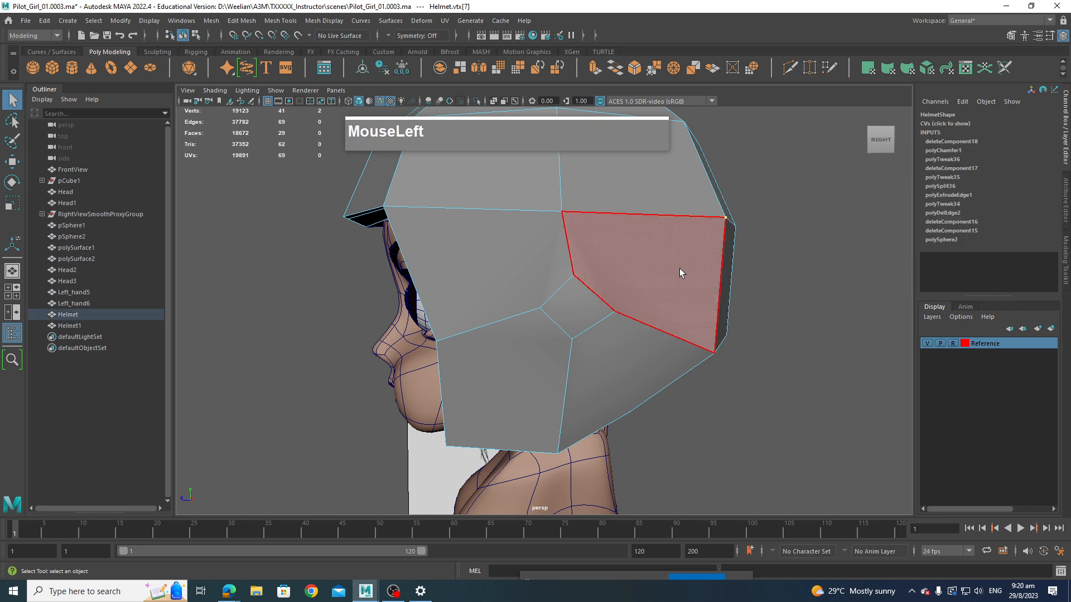
pyautogui.keyDown('shift'); pyautogui.click(592, 295); pyautogui.keyUp('shift')
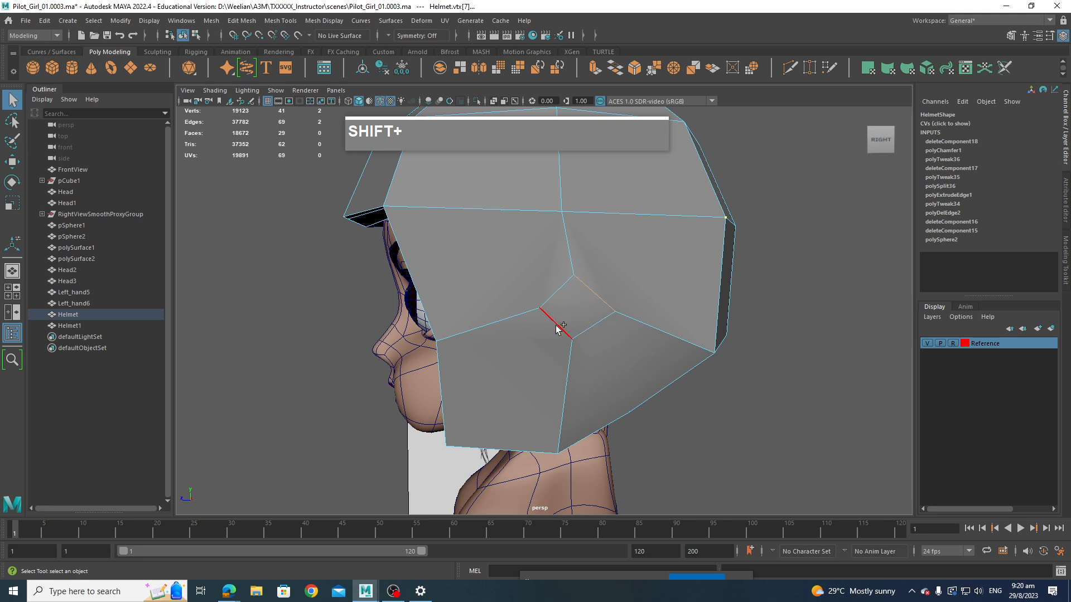
pyautogui.keyDown('shift'); pyautogui.click(446, 447); pyautogui.keyUp('shift')
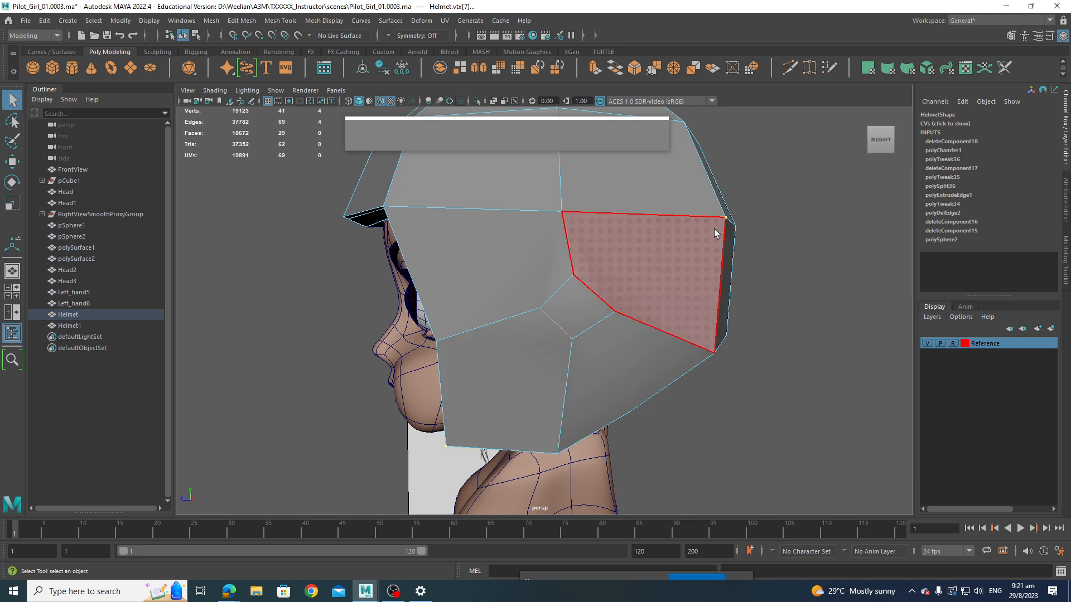
pyautogui.keyDown('shift'); pyautogui.moveTo(591, 294); pyautogui.dragTo(593, 366, button='right'); pyautogui.keyUp('shift')
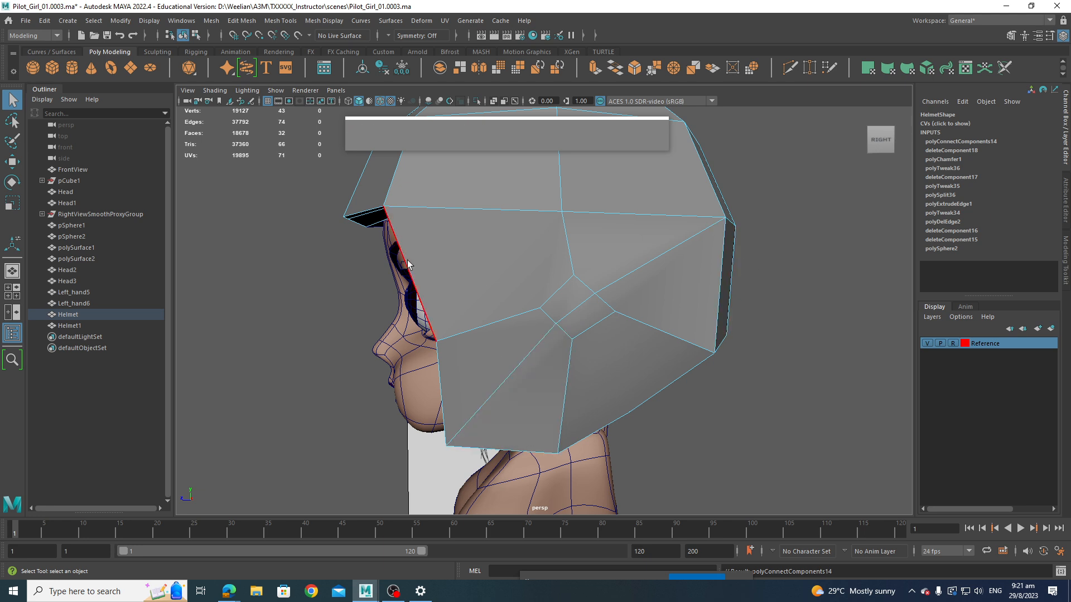
# Step: Connect the helmet side's upper front vertex to the lower rear rim vertex across the diamond's other two edges and the middle edge
pyautogui.moveTo(395, 213); pyautogui.dragTo(352, 215, button='right')
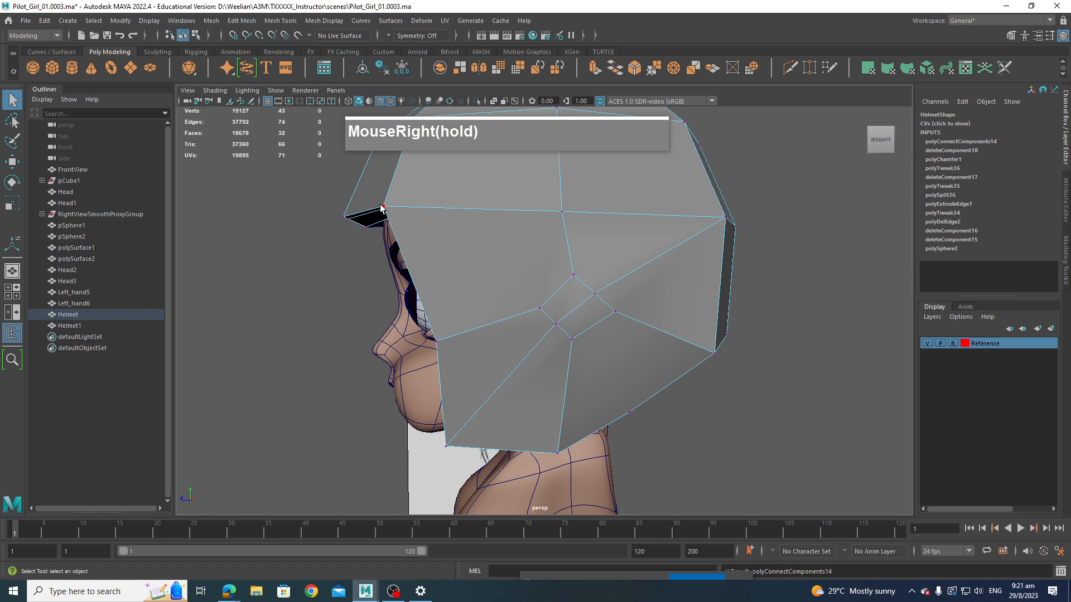
pyautogui.click(385, 207)
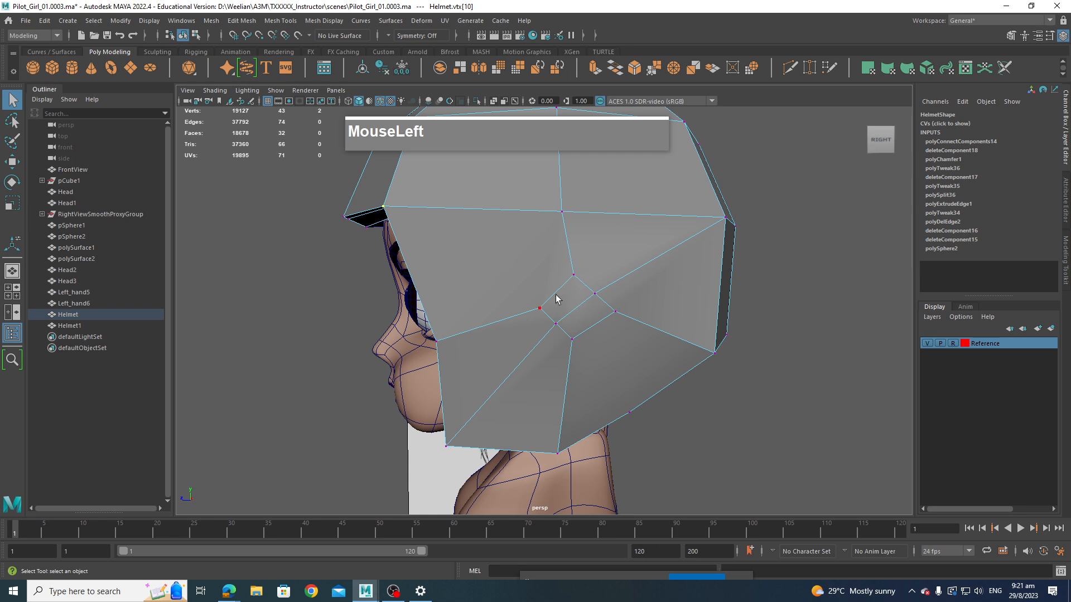
pyautogui.moveTo(381, 206); pyautogui.dragTo(416, 224, button='right')
pyautogui.keyDown('shift'); pyautogui.click(571, 307); pyautogui.keyUp('shift')
pyautogui.keyDown('shift'); pyautogui.click(591, 326); pyautogui.keyUp('shift')
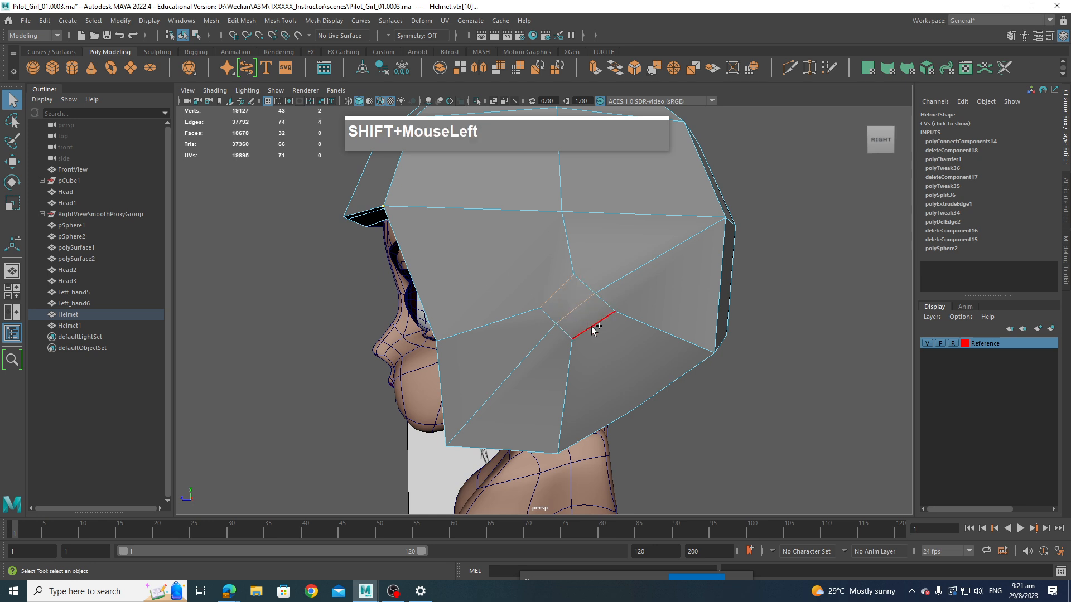
pyautogui.keyDown('alt'); pyautogui.moveTo(703, 419); pyautogui.dragTo(694, 422); pyautogui.keyUp('alt')
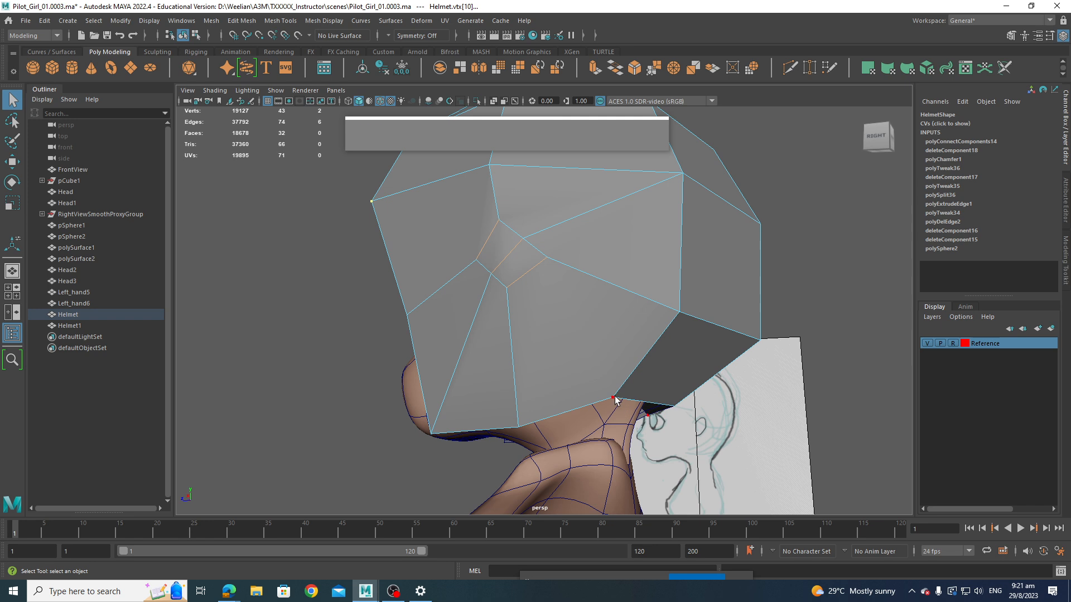
pyautogui.keyDown('shift'); pyautogui.rightClick(527, 282); pyautogui.keyUp('shift')
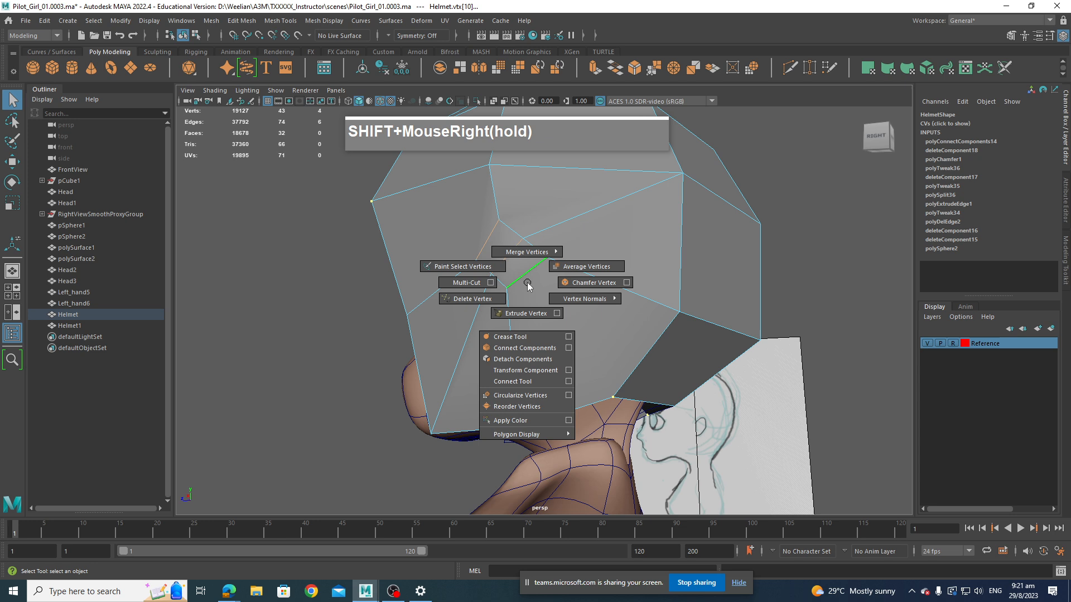
pyautogui.keyDown('shift'); pyautogui.moveTo(534, 349); pyautogui.dragTo(532, 349, button='right'); pyautogui.keyUp('shift')
# Step: Insert an edge loop around the subdivided diamond on the helmet's side with Multi-Cut
pyautogui.keyDown('alt'); pyautogui.moveTo(681, 334); pyautogui.dragTo(688, 349); pyautogui.keyUp('alt')
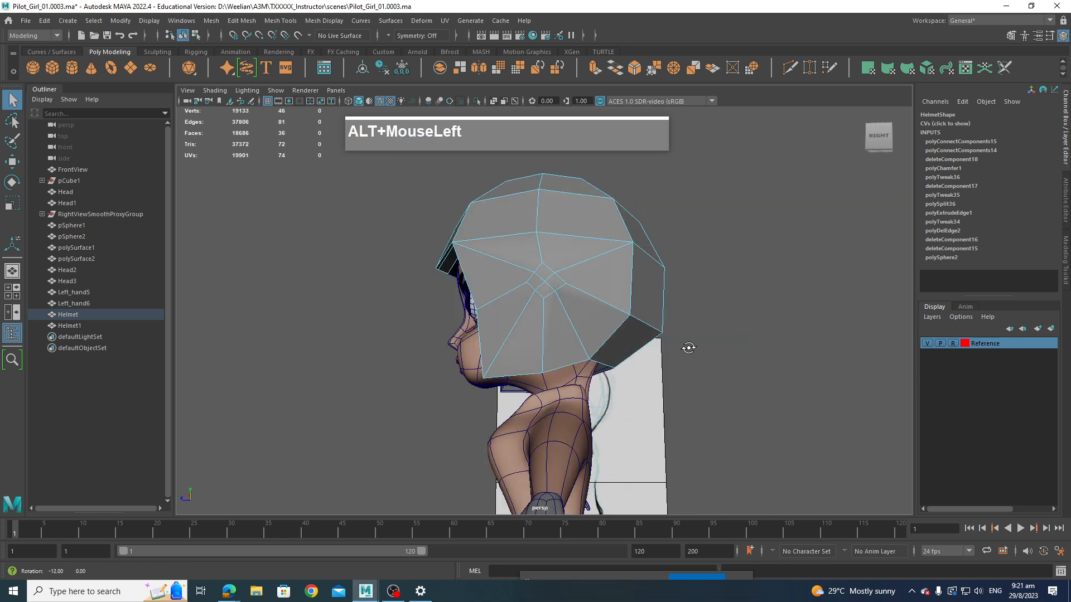
pyautogui.scroll(2, 714, 368)
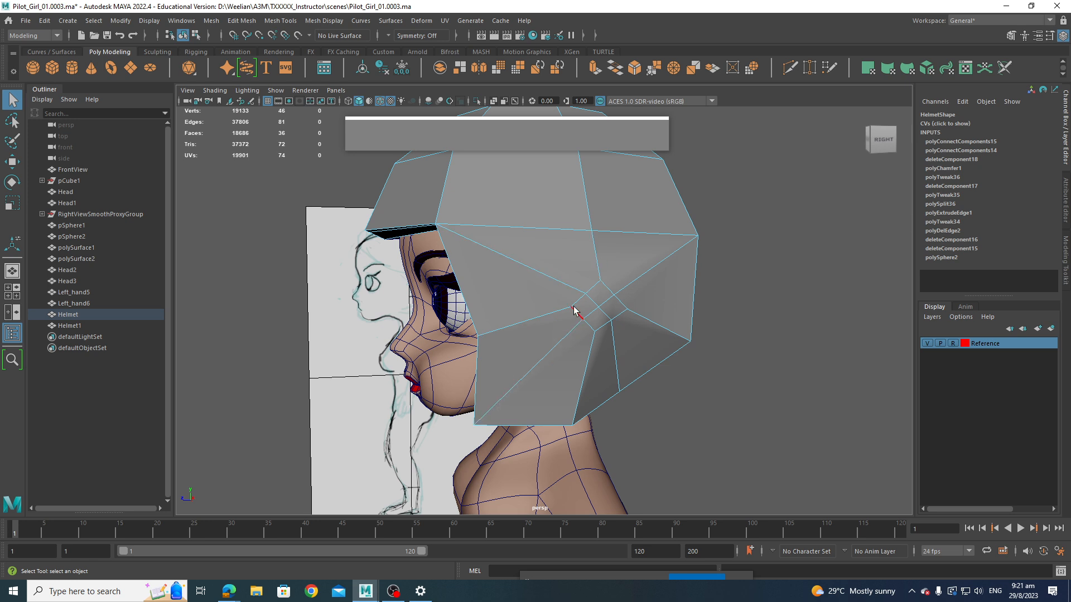
pyautogui.keyDown('shift'); pyautogui.moveTo(553, 283); pyautogui.dragTo(543, 283, button='right'); pyautogui.keyUp('shift')
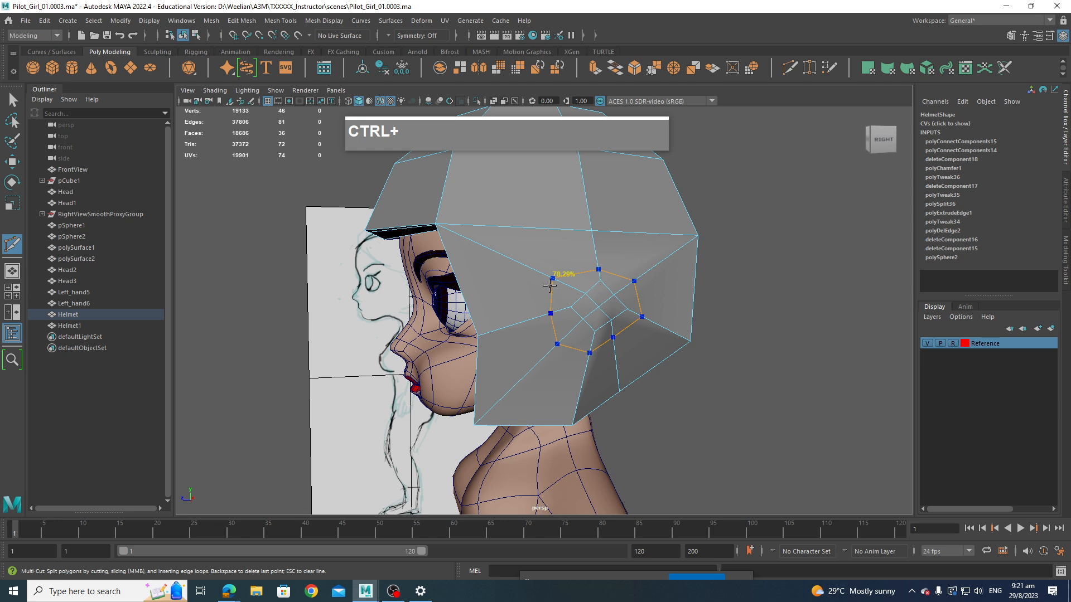
pyautogui.keyDown('ctrl'); pyautogui.click(549, 286); pyautogui.keyUp('ctrl')
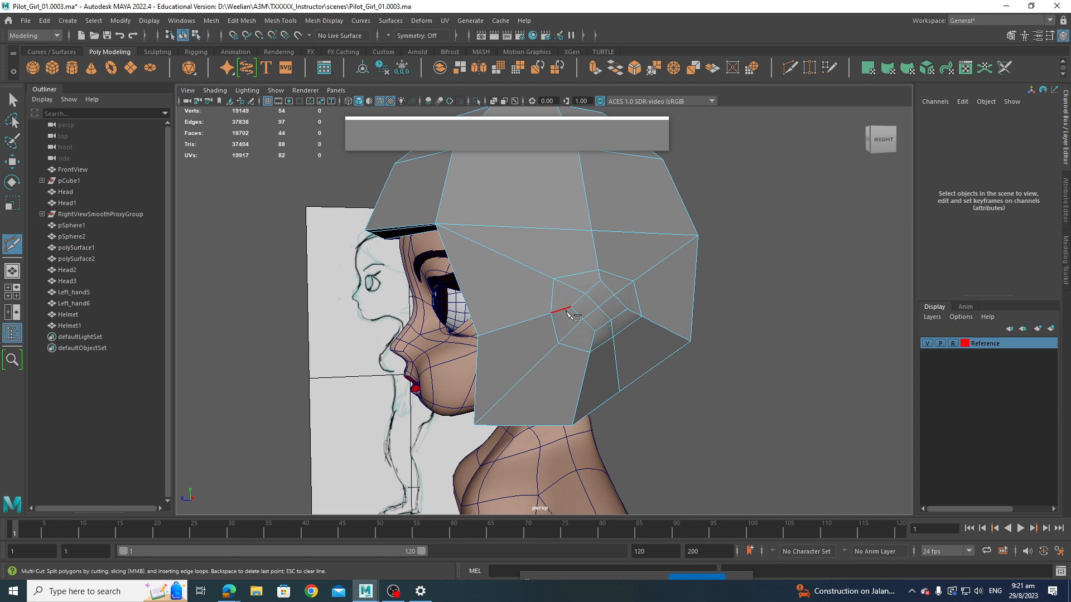
pyautogui.press('q')
# Step: Select the diamond's faces, grow the selection to the surrounding ring of faces and circularize the patch
pyautogui.rightClick(601, 308)
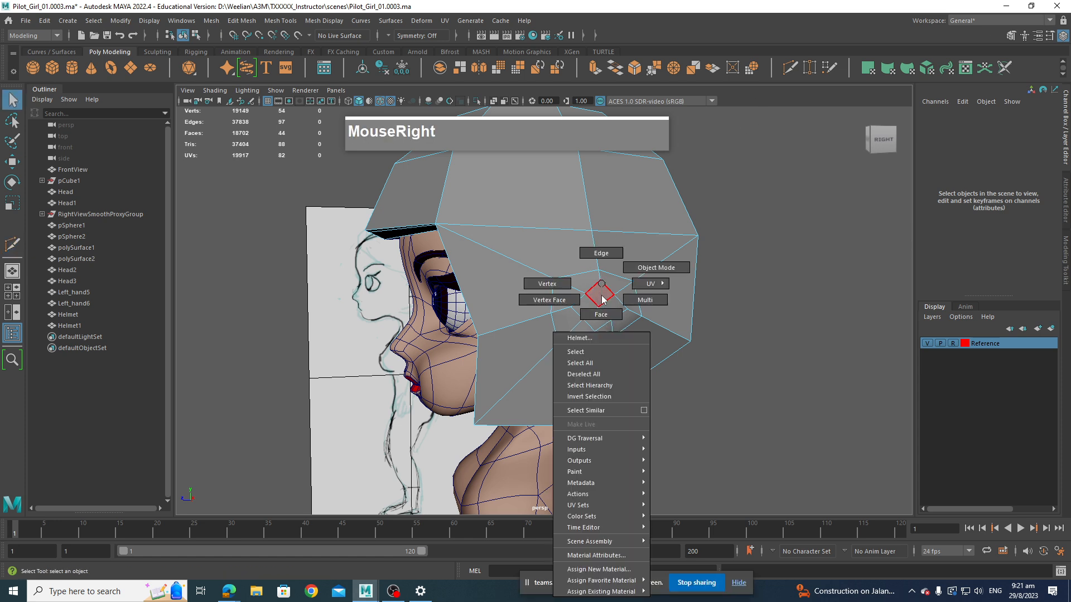
pyautogui.click(599, 296)
pyautogui.keyDown('shift'); pyautogui.click(611, 307); pyautogui.keyUp('shift')
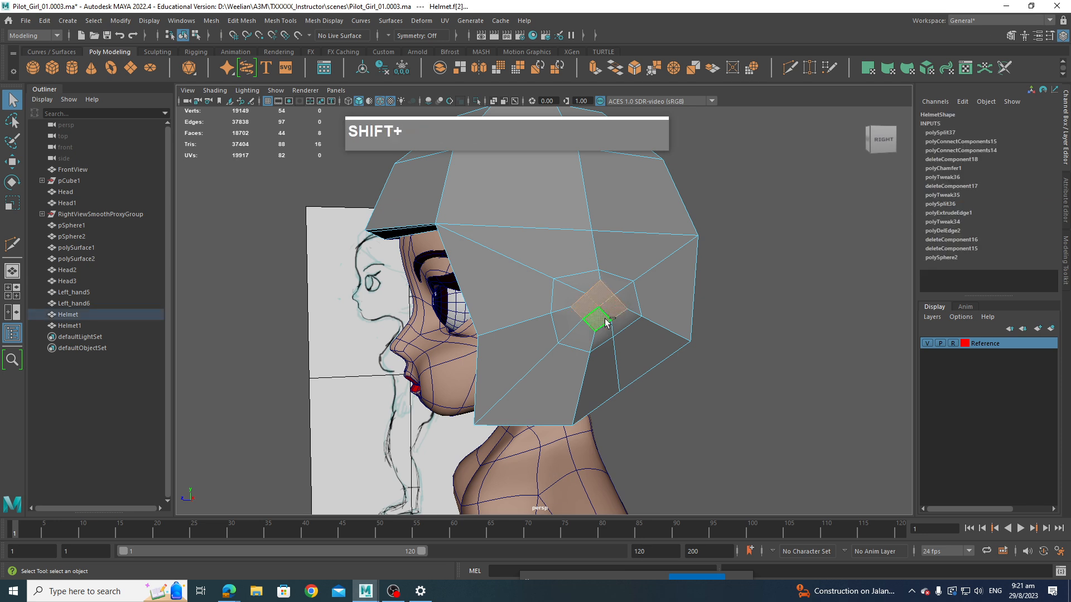
pyautogui.hotkey('shift', '.')
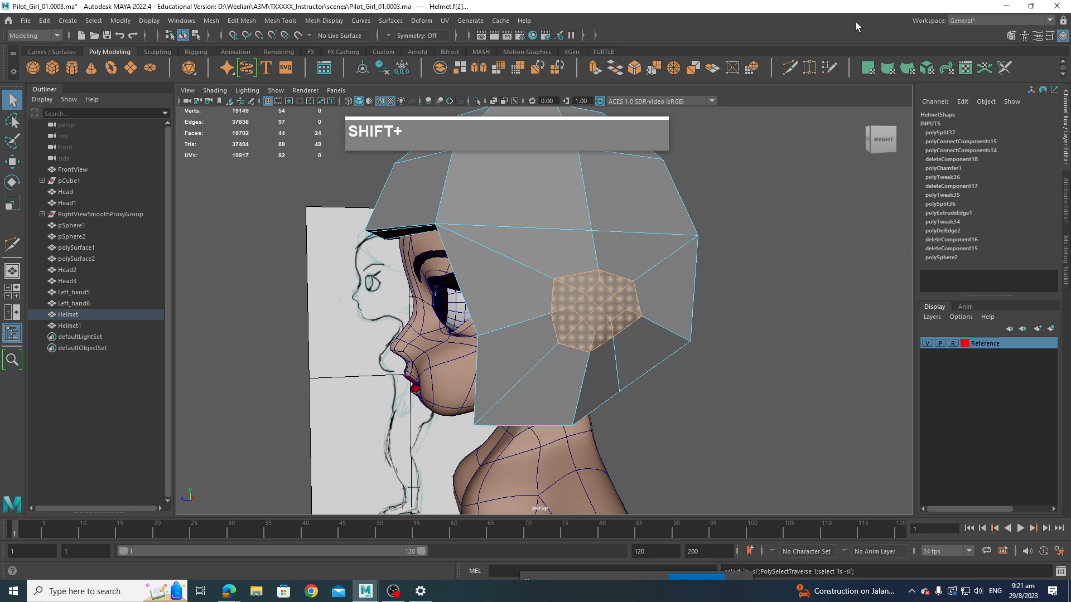
pyautogui.click(752, 68)
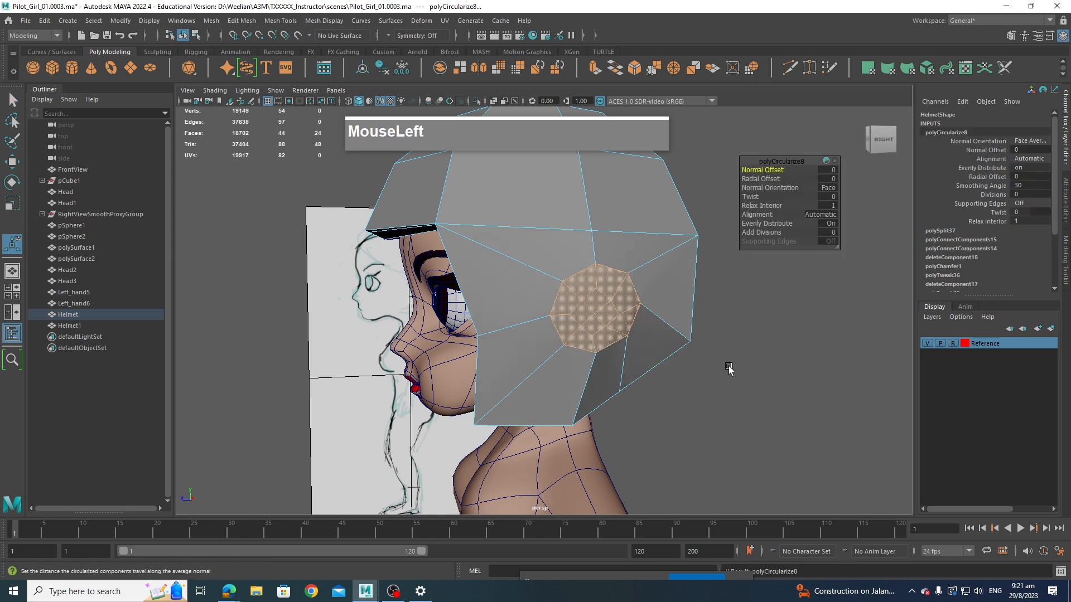
pyautogui.moveTo(729, 369)
pyautogui.keyDown('alt'); pyautogui.mouseDown()
pyautogui.moveTo(686, 370)
pyautogui.moveTo(763, 366)
pyautogui.moveTo(729, 366)
pyautogui.mouseUp(); pyautogui.keyUp('alt')
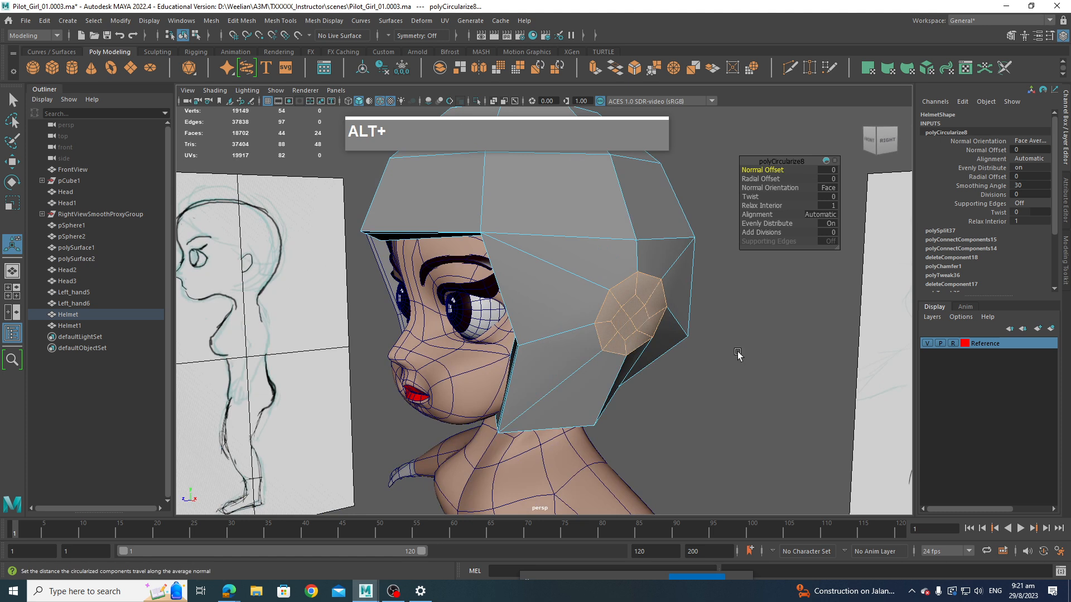
# Step: Turn on the helmet's smooth preview and extrude the circular face patch outward along X to form a raised ear disc
pyautogui.press('3')
pyautogui.moveTo(737, 407)
pyautogui.keyDown('alt'); pyautogui.mouseDown()
pyautogui.moveTo(691, 390)
pyautogui.moveTo(712, 359)
pyautogui.moveTo(643, 398)
pyautogui.moveTo(743, 391)
pyautogui.mouseUp(); pyautogui.keyUp('alt')
pyautogui.keyDown('alt'); pyautogui.moveTo(699, 392); pyautogui.dragTo(738, 393, button='right'); pyautogui.keyUp('alt')
pyautogui.keyDown('alt'); pyautogui.moveTo(738, 393); pyautogui.dragTo(728, 393, button='middle'); pyautogui.keyUp('alt')
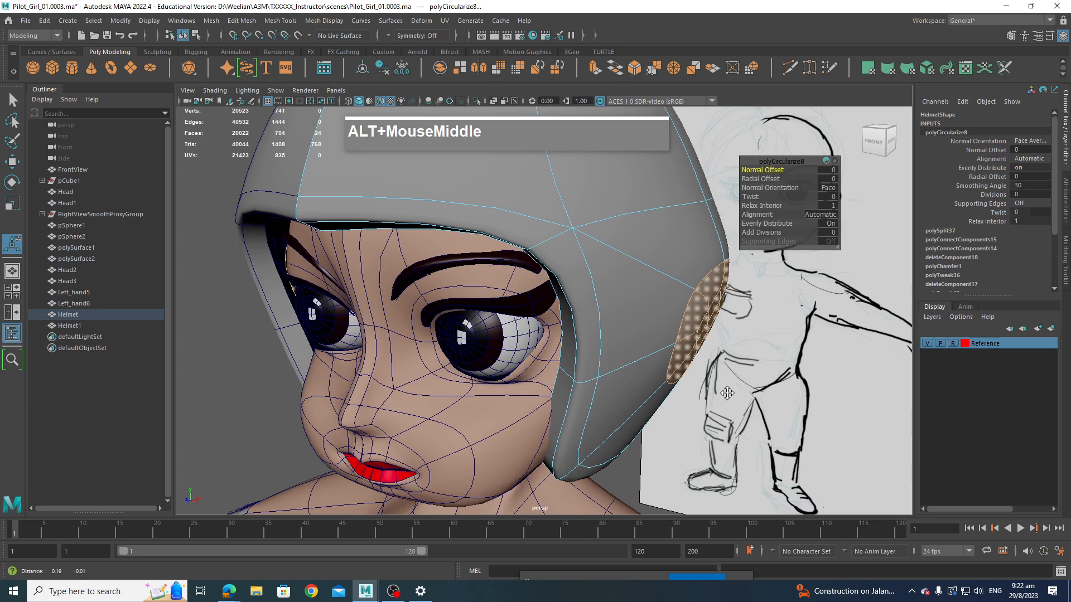
pyautogui.keyDown('alt'); pyautogui.moveTo(727, 393); pyautogui.dragTo(667, 373); pyautogui.keyUp('alt')
pyautogui.press('w')
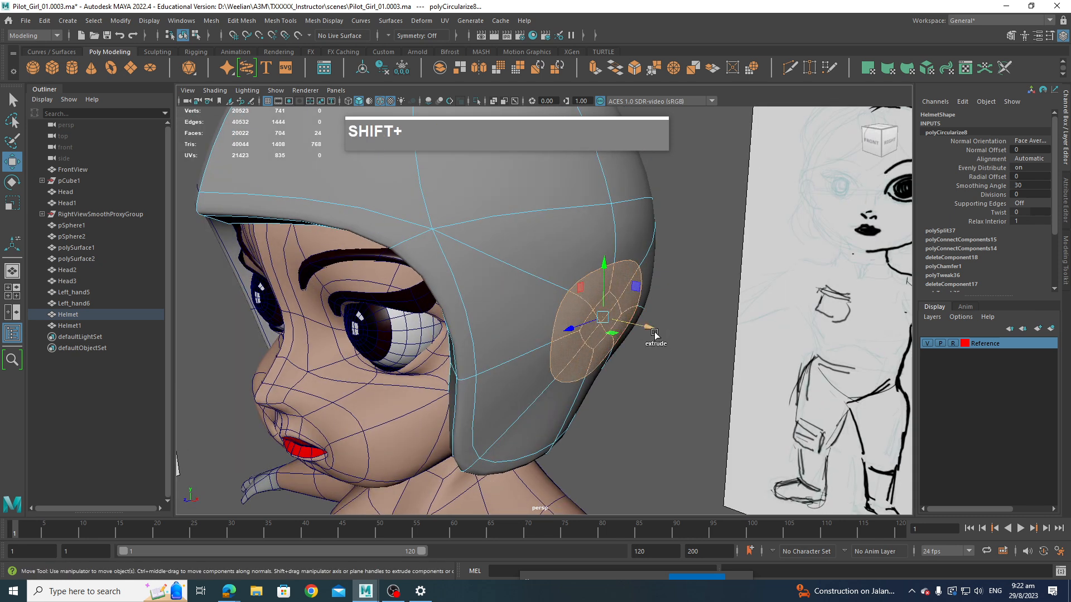
pyautogui.keyDown('shift'); pyautogui.moveTo(650, 330); pyautogui.dragTo(607, 338); pyautogui.keyUp('shift')
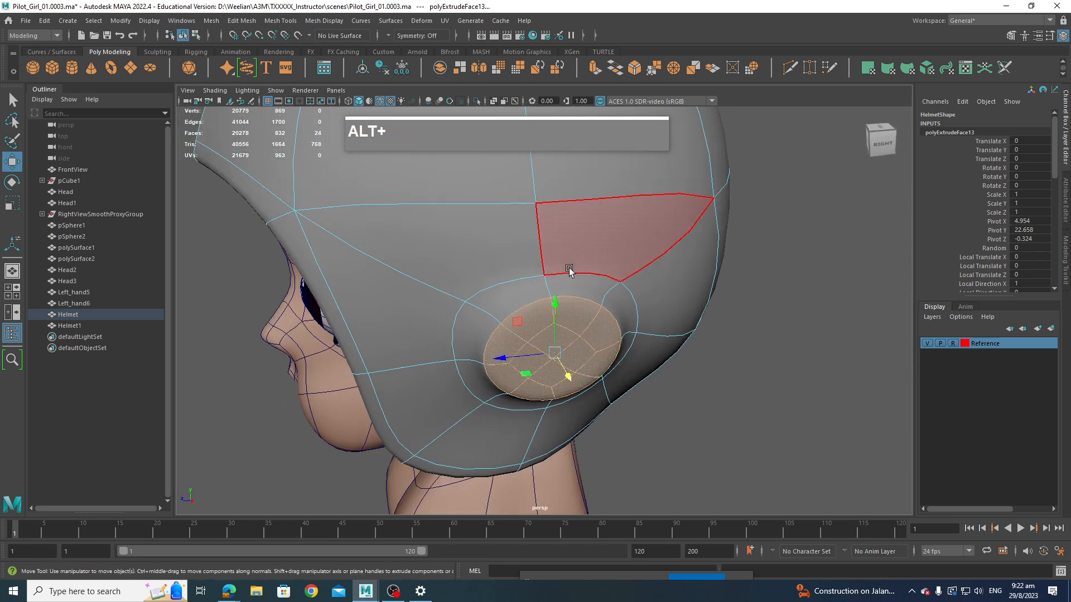
pyautogui.keyDown('alt'); pyautogui.moveTo(616, 229); pyautogui.dragTo(442, 184); pyautogui.keyUp('alt')
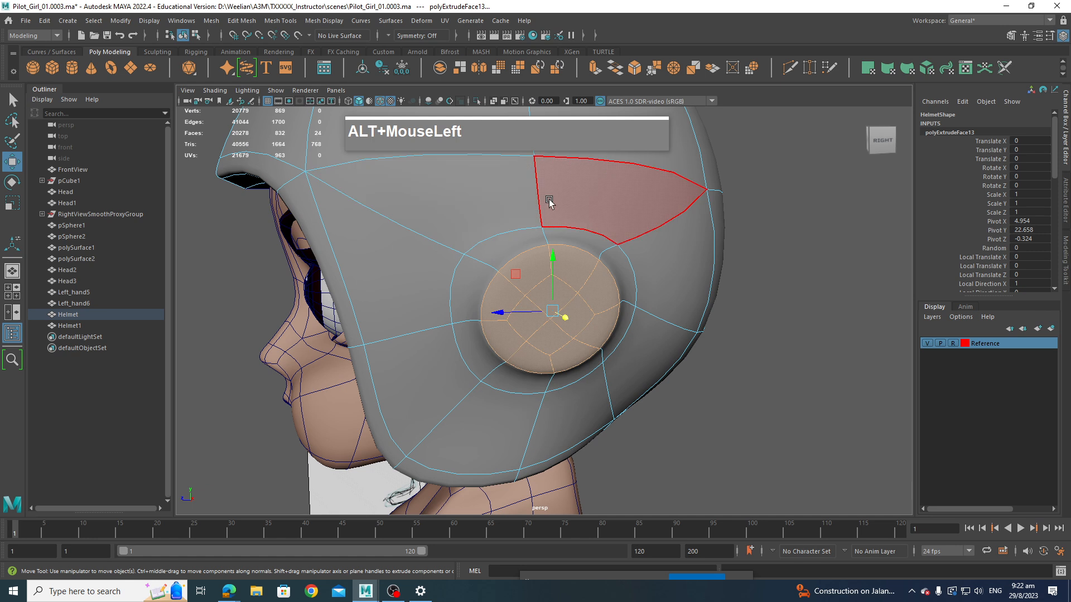
# Step: Select the edge loop around the base of the raised ear disc and scale it up slightly
pyautogui.moveTo(536, 222); pyautogui.dragTo(543, 186, button='right')
pyautogui.doubleClick(504, 229)
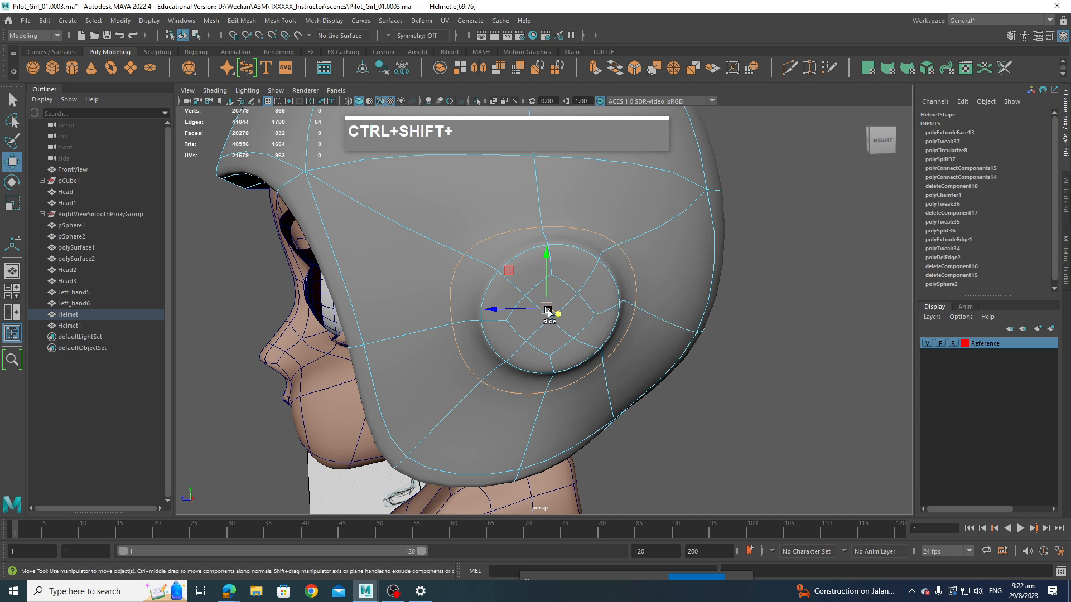
pyautogui.keyDown('ctrl'); pyautogui.keyDown('shift'); pyautogui.moveTo(549, 311); pyautogui.dragTo(609, 262); pyautogui.keyUp('shift'); pyautogui.keyUp('ctrl')
pyautogui.press('z')
pyautogui.press('e')
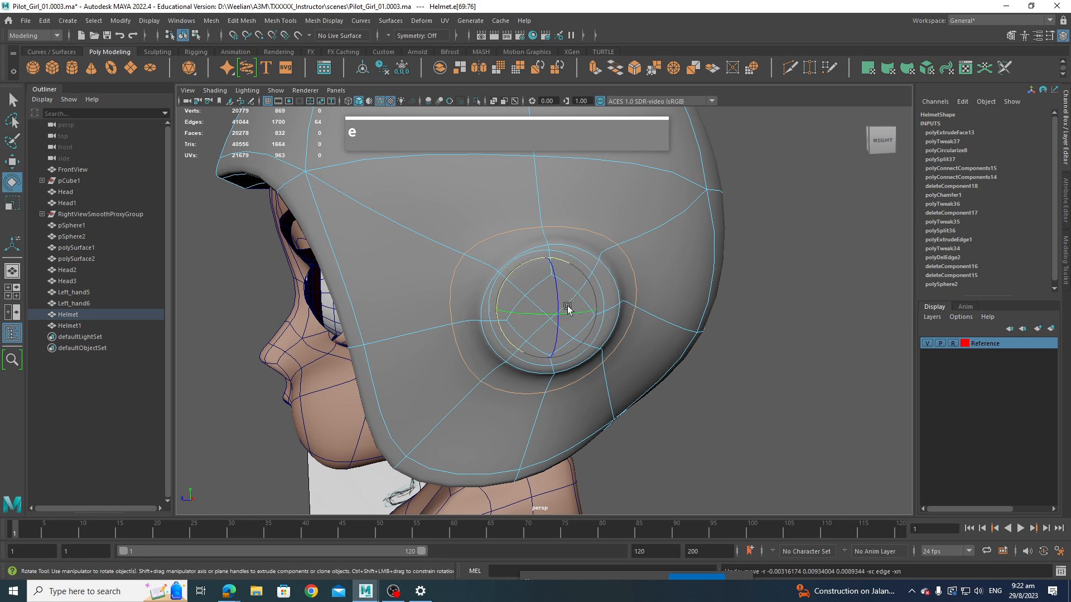
pyautogui.press('r')
pyautogui.moveTo(547, 311); pyautogui.dragTo(590, 247)
pyautogui.scroll(-2, 613, 339)
pyautogui.keyDown('alt'); pyautogui.moveTo(656, 328); pyautogui.dragTo(597, 275); pyautogui.keyUp('alt')
pyautogui.press('w')
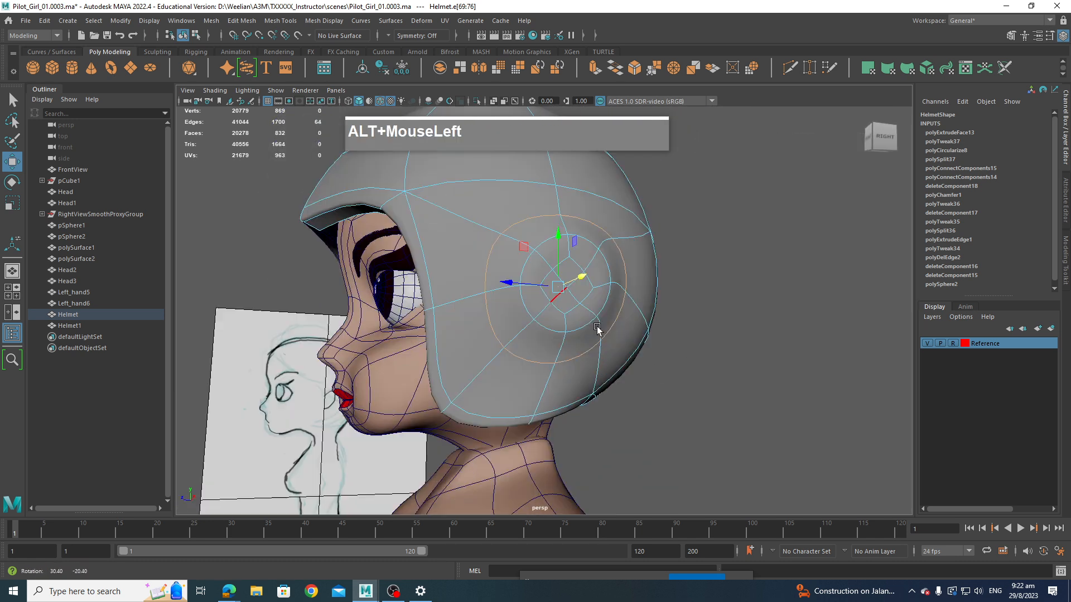
# Step: Select the four central faces of the ear disc and align the Move tool's axis orientation to the selected faces
pyautogui.scroll(3, 602, 340)
pyautogui.keyDown('alt'); pyautogui.moveTo(605, 349); pyautogui.dragTo(574, 302, button='middle'); pyautogui.keyUp('alt')
pyautogui.moveTo(588, 284); pyautogui.dragTo(594, 323, button='right')
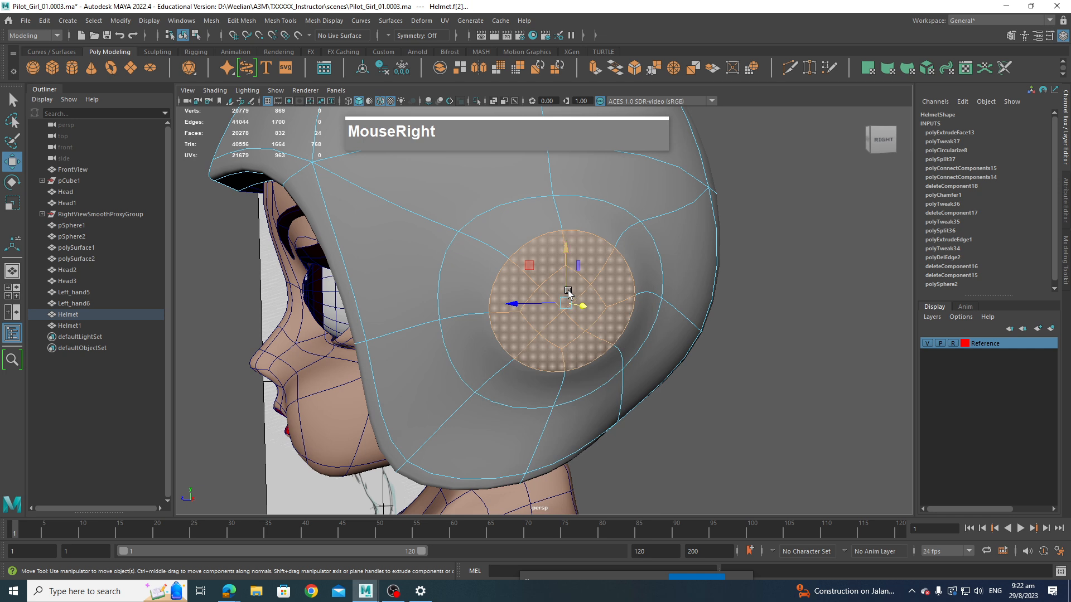
pyautogui.click(580, 307)
pyautogui.keyDown('shift'); pyautogui.click(554, 310); pyautogui.keyUp('shift')
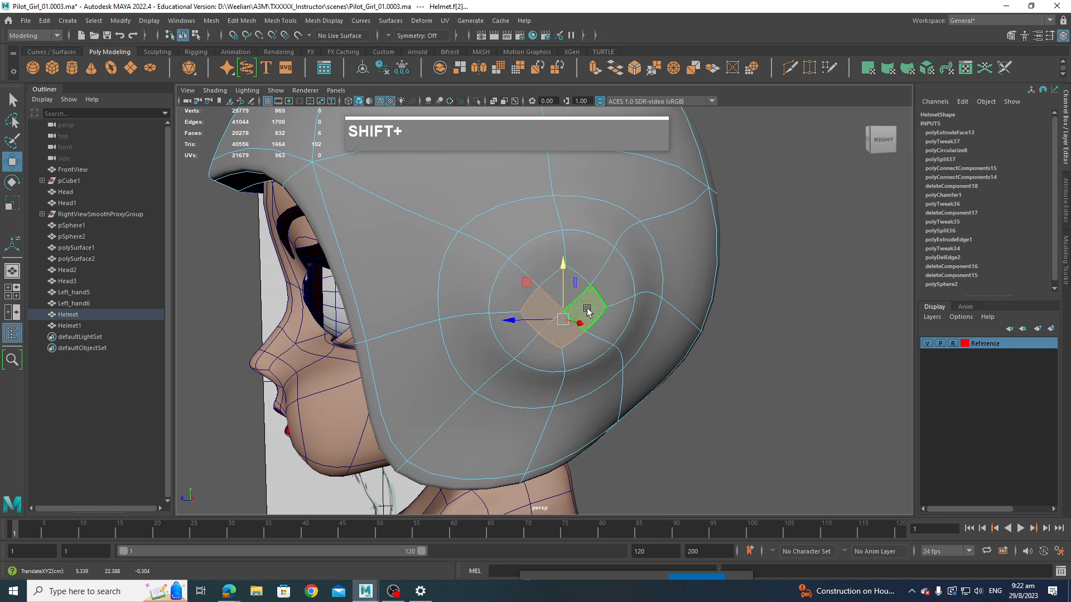
pyautogui.press('q')
pyautogui.keyDown('shift'); pyautogui.click(566, 292); pyautogui.keyUp('shift')
pyautogui.keyDown('shift'); pyautogui.click(659, 377); pyautogui.keyUp('shift')
pyautogui.press('w')
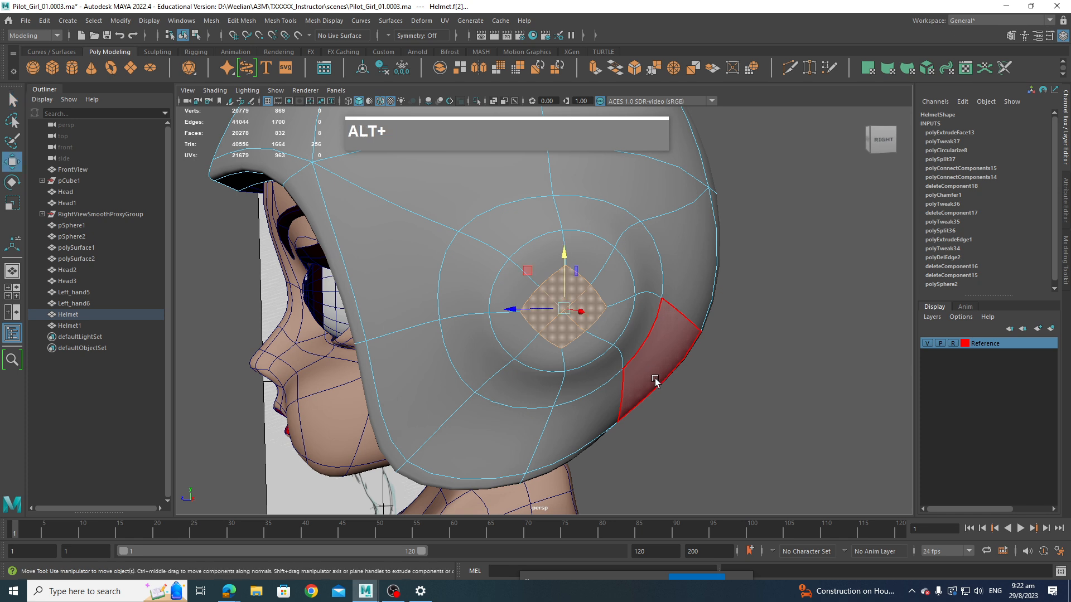
pyautogui.moveTo(659, 376)
pyautogui.keyDown('alt'); pyautogui.mouseDown()
pyautogui.moveTo(713, 358)
pyautogui.moveTo(672, 318)
pyautogui.moveTo(666, 413)
pyautogui.moveTo(666, 372)
pyautogui.mouseUp(); pyautogui.keyUp('alt')
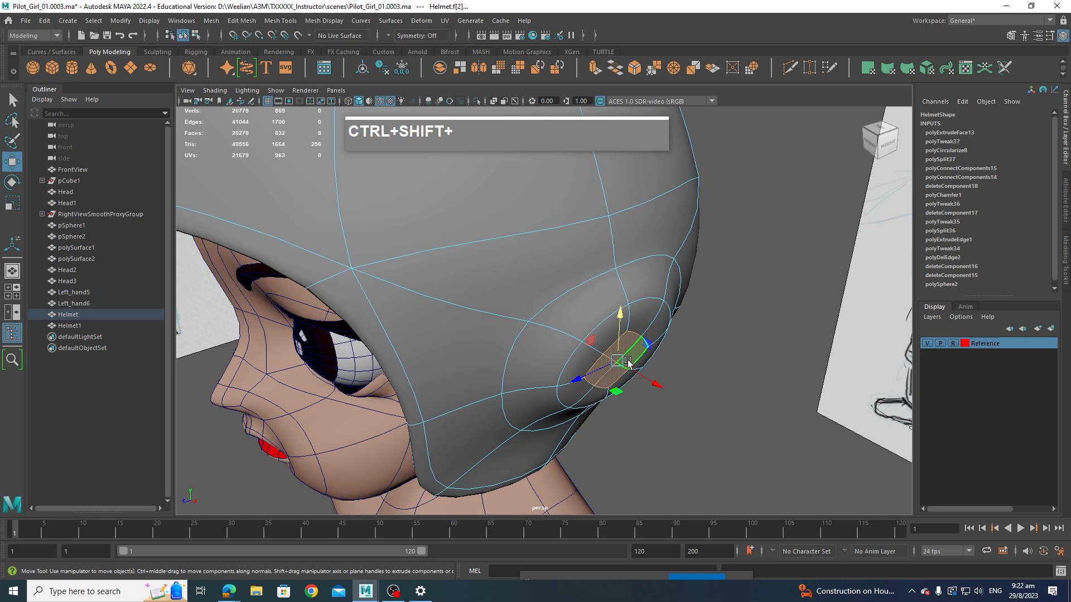
pyautogui.keyDown('ctrl'); pyautogui.keyDown('shift'); pyautogui.rightClick(613, 364); pyautogui.keyUp('shift'); pyautogui.keyUp('ctrl')
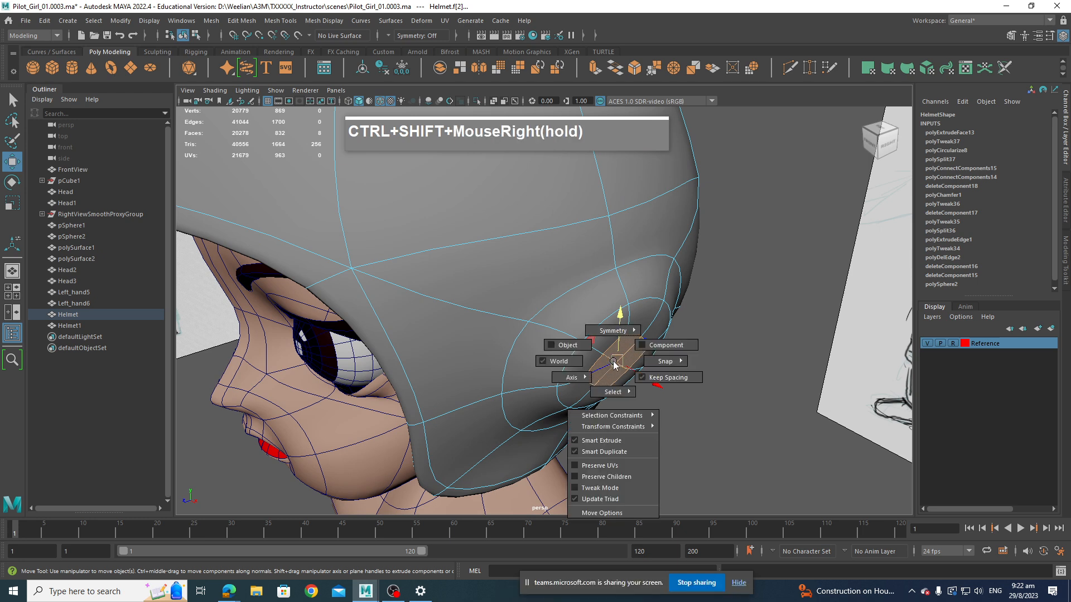
# Step: Return the helmet half to object mode and check the mirrored helmet from the front and at an angle
pyautogui.moveTo(613, 364)
pyautogui.keyDown('alt'); pyautogui.mouseDown()
pyautogui.moveTo(659, 433)
pyautogui.moveTo(597, 443)
pyautogui.moveTo(681, 376)
pyautogui.moveTo(569, 380)
pyautogui.moveTo(641, 401)
pyautogui.moveTo(741, 406)
pyautogui.moveTo(614, 421)
pyautogui.moveTo(626, 386)
pyautogui.moveTo(721, 422)
pyautogui.moveTo(693, 402)
pyautogui.moveTo(712, 376)
pyautogui.moveTo(694, 396)
pyautogui.moveTo(633, 383)
pyautogui.moveTo(649, 377)
pyautogui.mouseUp(); pyautogui.keyUp('alt')
pyautogui.keyDown('alt'); pyautogui.moveTo(649, 377); pyautogui.dragTo(650, 362, button='middle'); pyautogui.keyUp('alt')
pyautogui.keyDown('alt'); pyautogui.moveTo(650, 361); pyautogui.dragTo(698, 342); pyautogui.keyUp('alt')
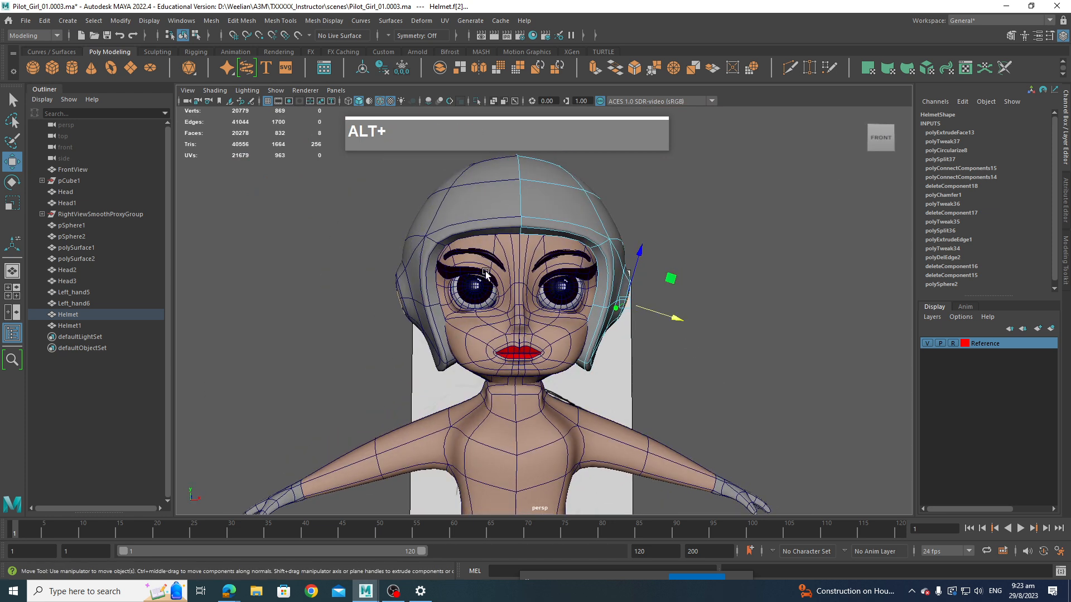
pyautogui.keyDown('alt'); pyautogui.moveTo(608, 317); pyautogui.dragTo(619, 284); pyautogui.keyUp('alt')
pyautogui.moveTo(619, 283); pyautogui.dragTo(658, 268, button='right')
pyautogui.scroll(-3, 658, 267)
pyautogui.keyDown('alt'); pyautogui.moveTo(658, 267); pyautogui.dragTo(701, 330); pyautogui.keyUp('alt')
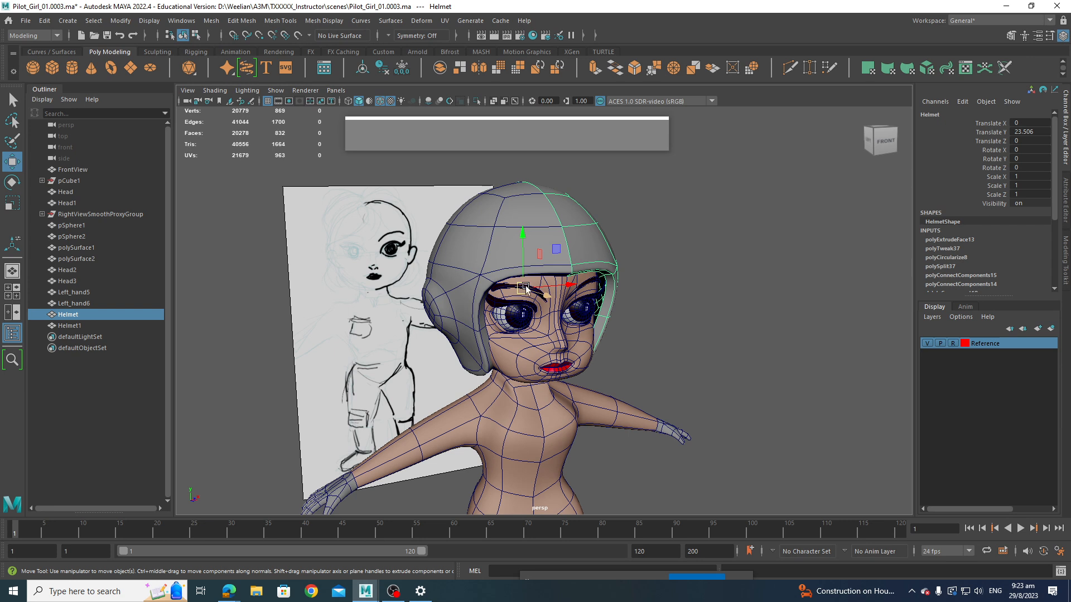
# Step: Examine the helmet's rim, face opening and silhouette from the front and from below
pyautogui.keyDown('alt'); pyautogui.moveTo(577, 288); pyautogui.dragTo(580, 397); pyautogui.keyUp('alt')
pyautogui.scroll(3, 611, 372)
pyautogui.keyDown('alt'); pyautogui.moveTo(527, 435); pyautogui.dragTo(539, 357); pyautogui.keyUp('alt')
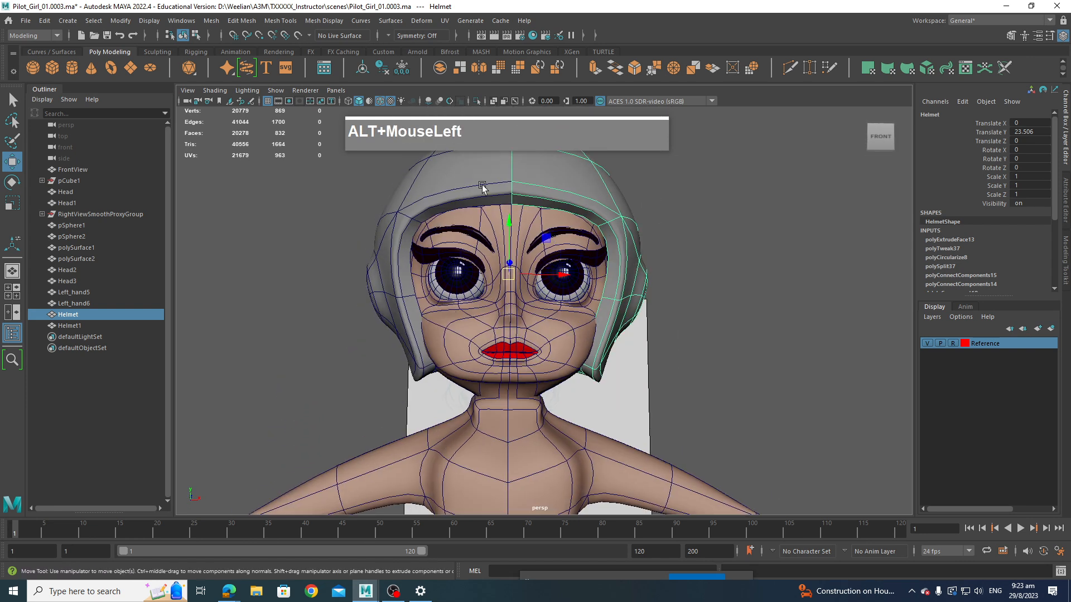
pyautogui.keyDown('alt'); pyautogui.moveTo(538, 184); pyautogui.dragTo(541, 300); pyautogui.keyUp('alt')
pyautogui.keyDown('alt'); pyautogui.moveTo(647, 389); pyautogui.dragTo(645, 425, button='middle'); pyautogui.keyUp('alt')
pyautogui.keyDown('alt'); pyautogui.moveTo(597, 366); pyautogui.dragTo(691, 283); pyautogui.keyUp('alt')
pyautogui.click(664, 289)
pyautogui.press('space')
pyautogui.click(739, 290)
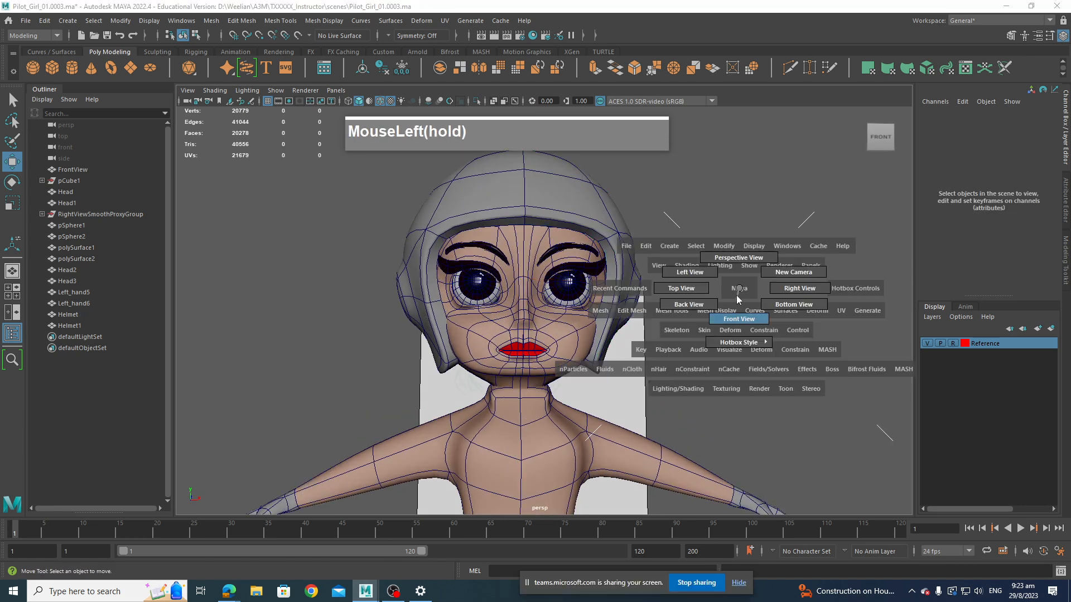
# Step: Create a polygon sphere and raise it from the ground into the head, to Translate Y 22.424
pyautogui.scroll(-4, 712, 318)
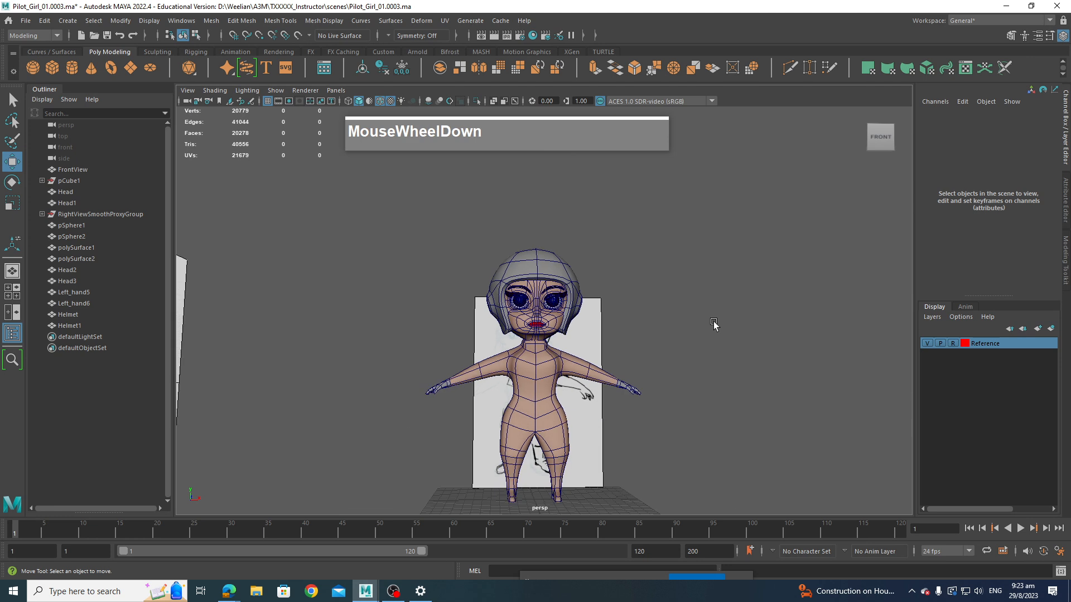
pyautogui.keyDown('alt'); pyautogui.click(681, 383); pyautogui.keyUp('alt')
pyautogui.keyDown('shift'); pyautogui.rightClick(650, 437); pyautogui.keyUp('shift')
pyautogui.keyDown('shift'); pyautogui.moveTo(650, 437); pyautogui.dragTo(706, 362, button='right'); pyautogui.keyUp('shift')
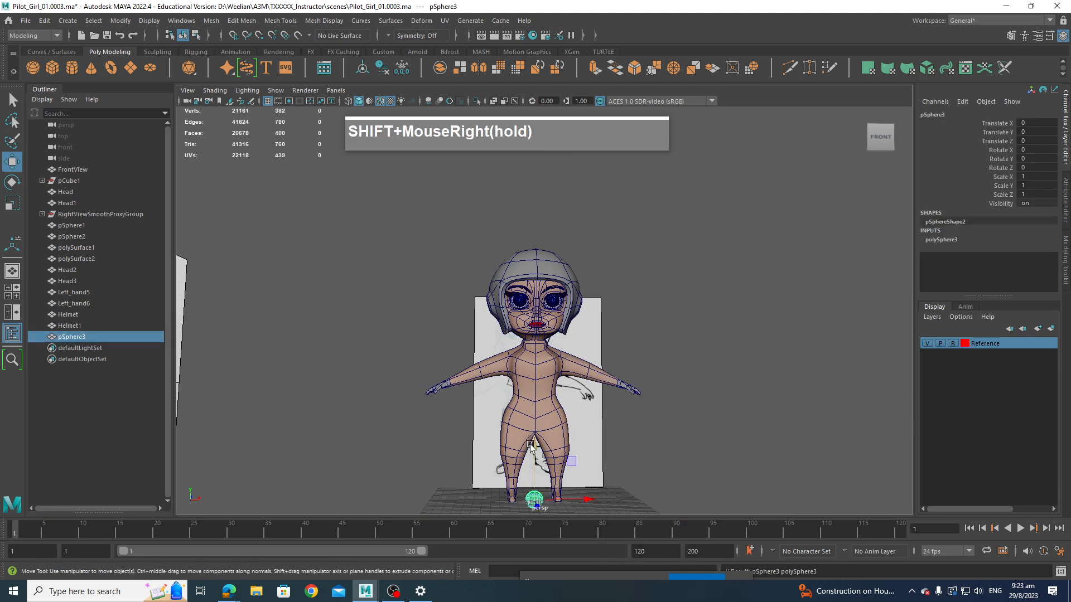
pyautogui.moveTo(535, 446); pyautogui.dragTo(536, 245)
# Step: Set the sphere's radius to 4.9, its axis subdivisions to 8 and its height subdivisions to 7
pyautogui.click(947, 241)
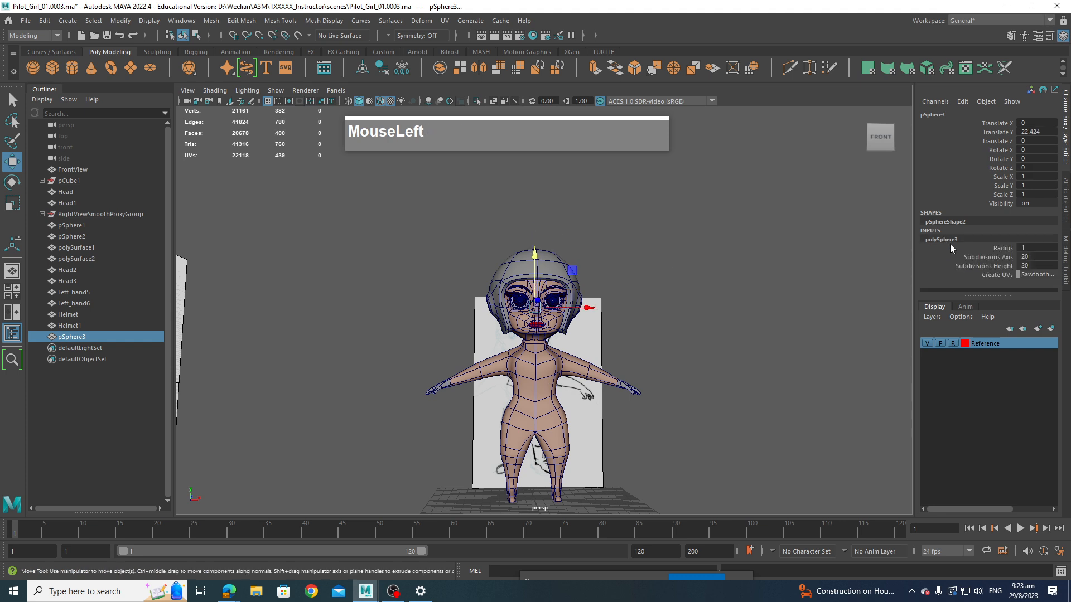
pyautogui.click(1002, 248)
pyautogui.moveTo(735, 295); pyautogui.dragTo(648, 311, button='middle')
pyautogui.scroll(2, 693, 296)
pyautogui.click(1007, 259)
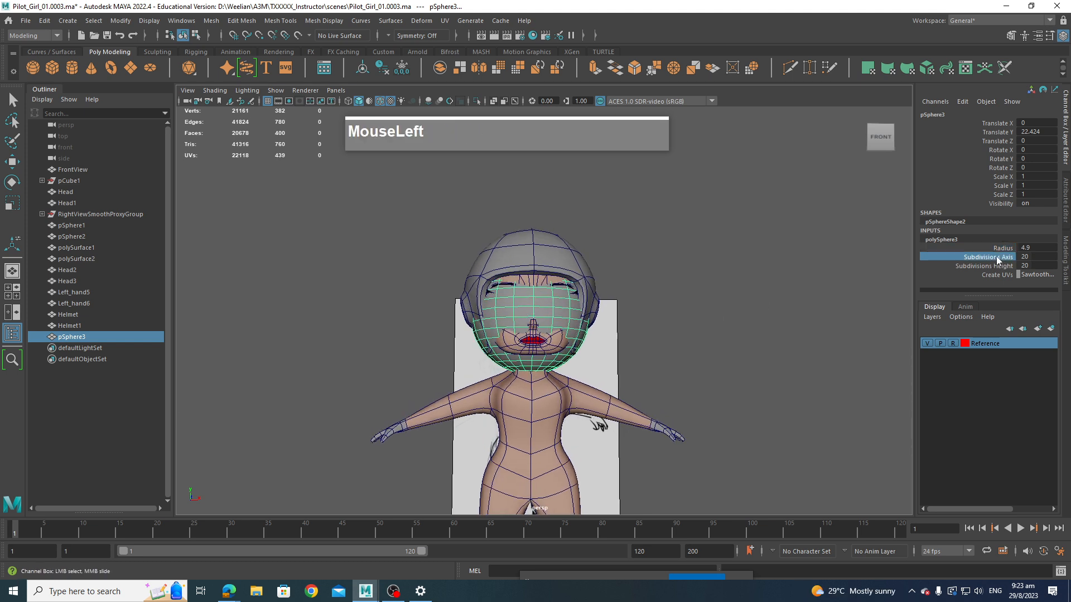
pyautogui.moveTo(887, 280); pyautogui.dragTo(814, 286, button='middle')
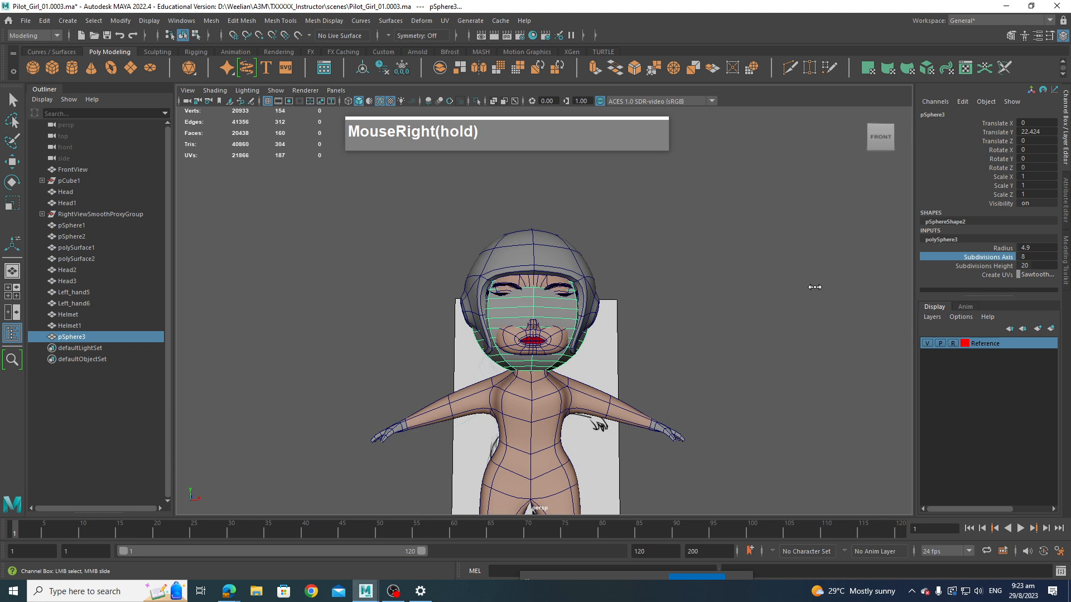
pyautogui.click(990, 266)
pyautogui.moveTo(891, 280); pyautogui.dragTo(781, 295, button='middle')
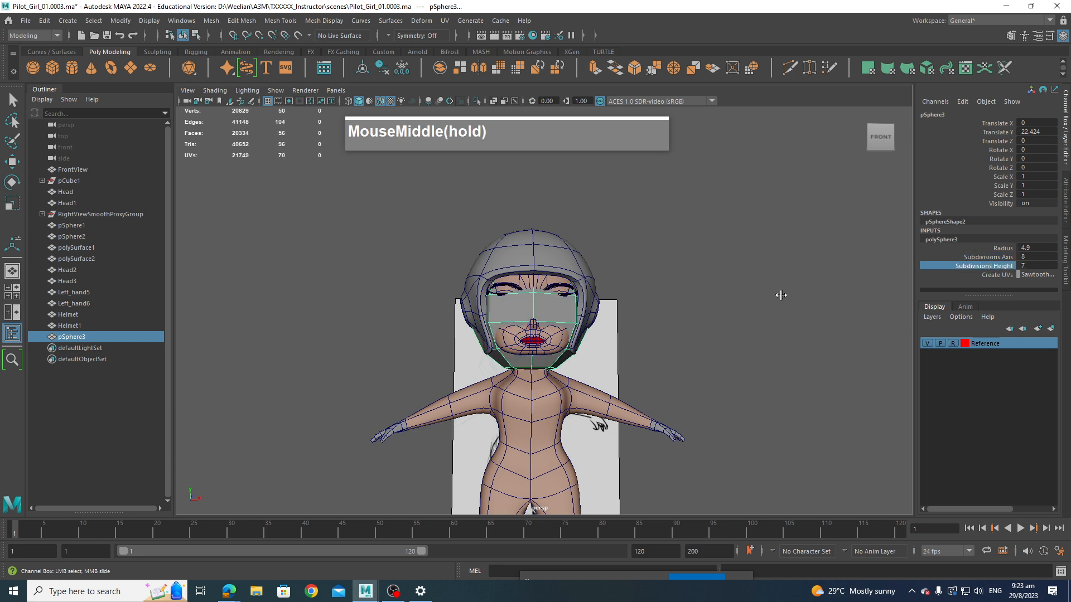
# Step: Raise the sphere to Translate Y 24.229 and set its radius to 5.4
pyautogui.keyDown('alt'); pyautogui.moveTo(781, 295); pyautogui.dragTo(693, 329); pyautogui.keyUp('alt')
pyautogui.keyDown('alt'); pyautogui.moveTo(693, 329); pyautogui.dragTo(652, 311, button='middle'); pyautogui.keyUp('alt')
pyautogui.keyDown('alt'); pyautogui.moveTo(653, 310); pyautogui.dragTo(624, 312); pyautogui.keyUp('alt')
pyautogui.press('w')
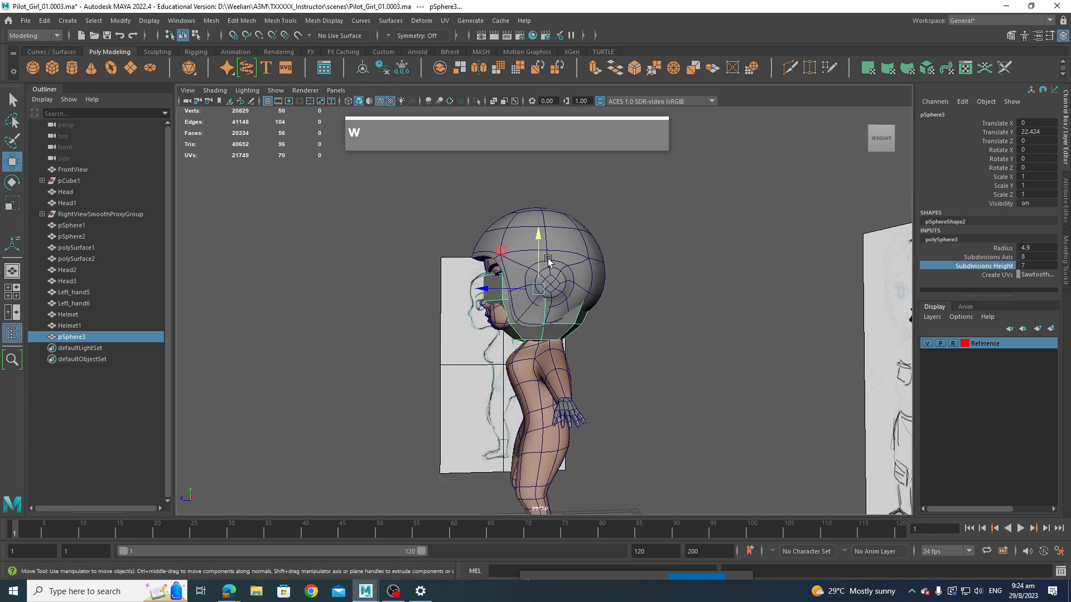
pyautogui.moveTo(537, 242); pyautogui.dragTo(537, 215)
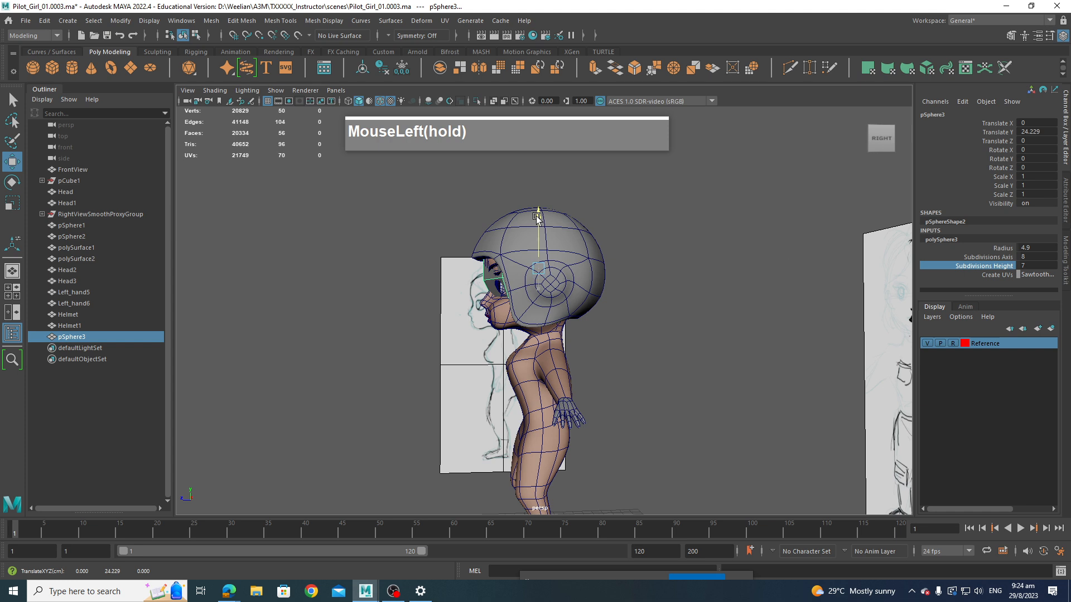
pyautogui.click(1002, 248)
pyautogui.moveTo(602, 269); pyautogui.dragTo(616, 273, button='middle')
# Step: Select the sphere's eight front faces across the helmet opening, then invert the selection and delete all the other faces
pyautogui.keyDown('alt'); pyautogui.moveTo(619, 274); pyautogui.dragTo(658, 306); pyautogui.keyUp('alt')
pyautogui.scroll(3, 736, 299)
pyautogui.keyDown('alt'); pyautogui.moveTo(565, 304); pyautogui.dragTo(560, 300, button='middle'); pyautogui.keyUp('alt')
pyautogui.keyDown('alt'); pyautogui.moveTo(560, 300); pyautogui.dragTo(655, 295); pyautogui.keyUp('alt')
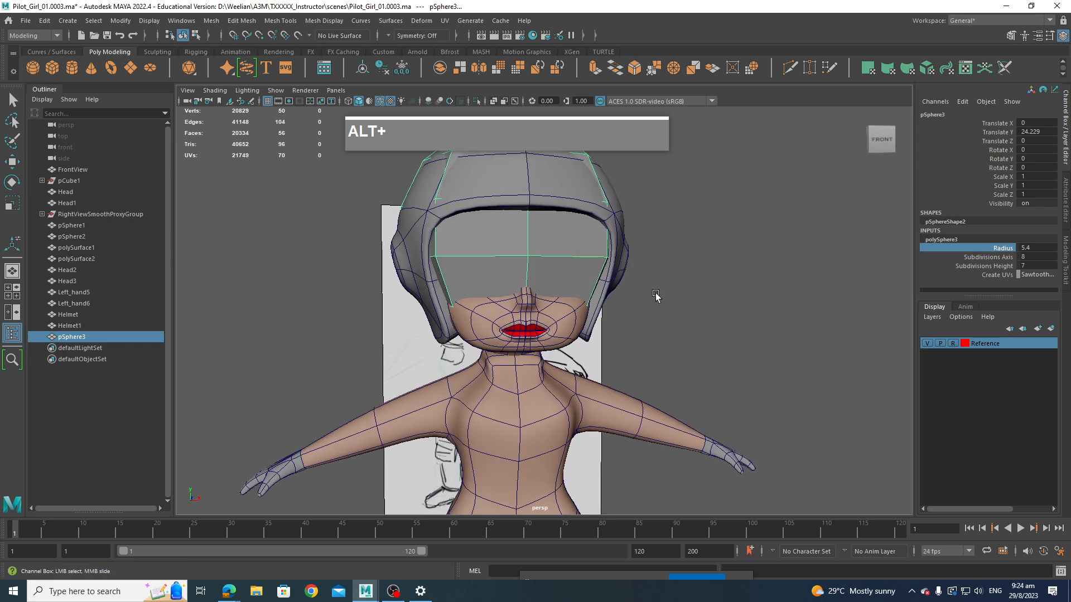
pyautogui.moveTo(570, 247); pyautogui.dragTo(578, 281, button='right')
pyautogui.click(514, 236)
pyautogui.press('w')
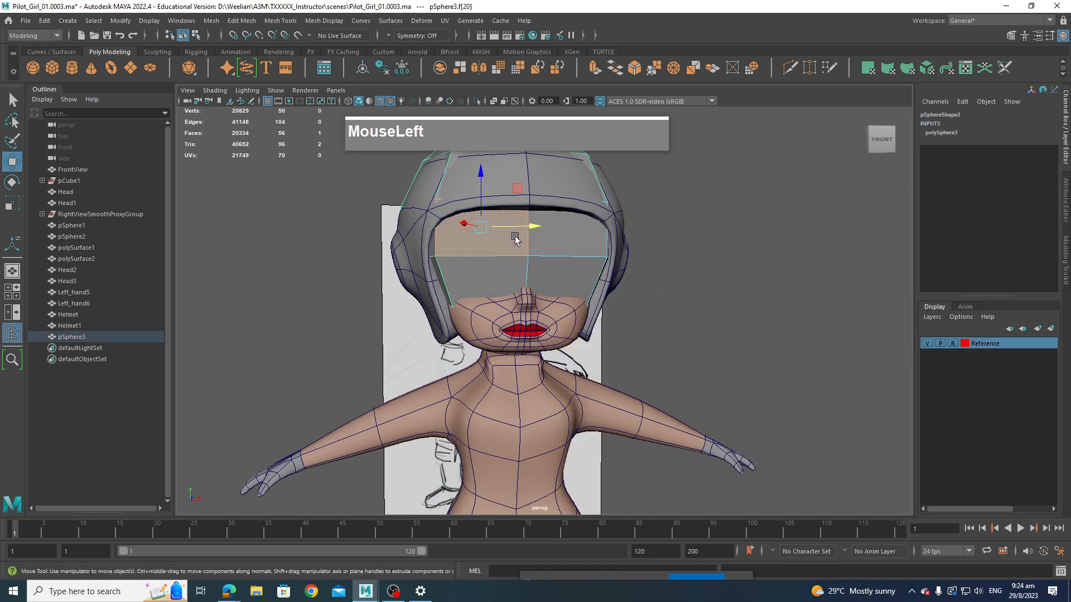
pyautogui.keyDown('shift'); pyautogui.click(576, 252); pyautogui.keyUp('shift')
pyautogui.keyDown('shift'); pyautogui.click(561, 276); pyautogui.keyUp('shift')
pyautogui.keyDown('shift'); pyautogui.click(495, 282); pyautogui.keyUp('shift')
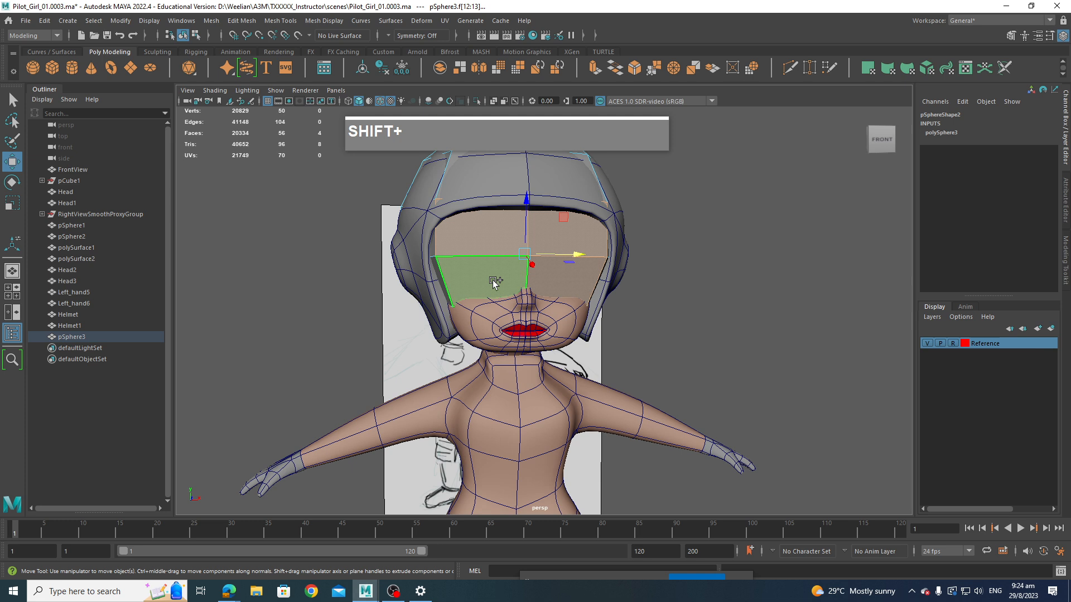
pyautogui.keyDown('shift'); pyautogui.click(432, 248); pyautogui.keyUp('shift')
pyautogui.keyDown('shift'); pyautogui.click(438, 273); pyautogui.keyUp('shift')
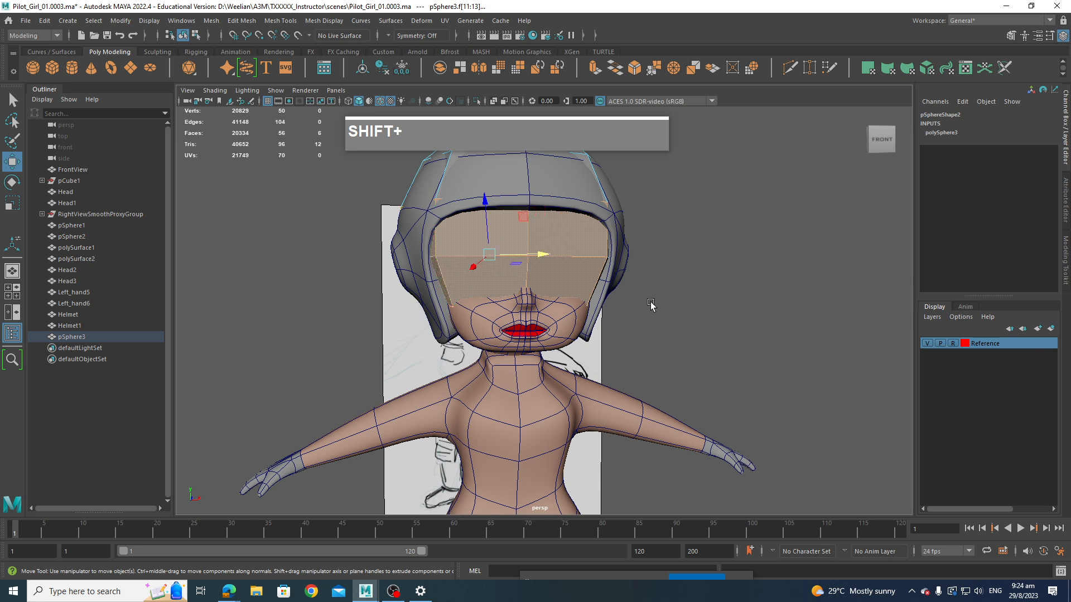
pyautogui.keyDown('alt'); pyautogui.moveTo(653, 305); pyautogui.dragTo(581, 300); pyautogui.keyUp('alt')
pyautogui.keyDown('shift'); pyautogui.click(573, 251); pyautogui.keyUp('shift')
pyautogui.keyDown('shift'); pyautogui.click(570, 267); pyautogui.keyUp('shift')
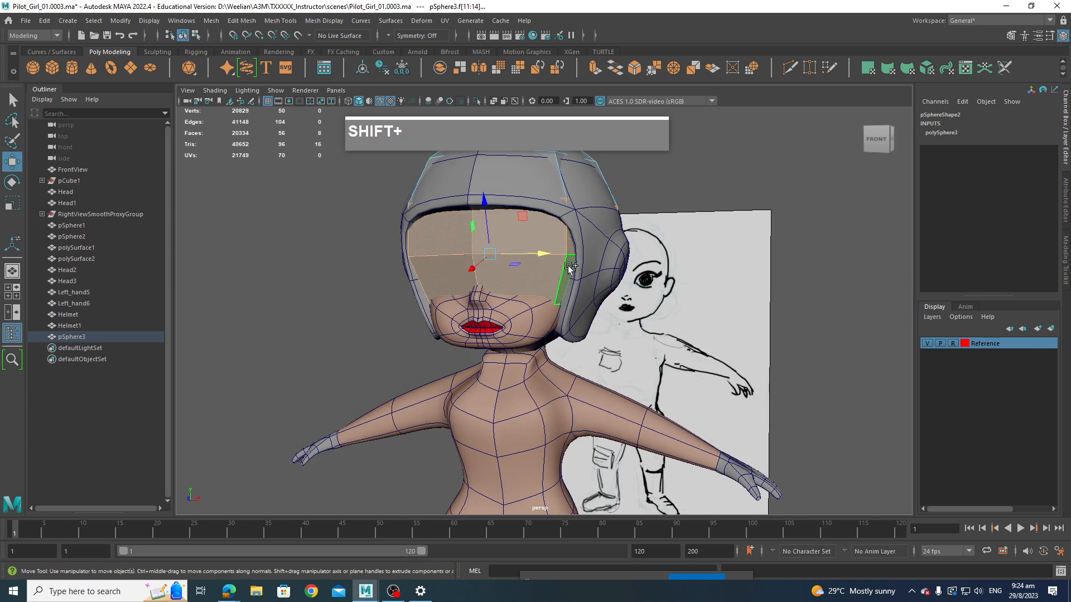
pyautogui.keyDown('alt'); pyautogui.moveTo(705, 284); pyautogui.dragTo(731, 289); pyautogui.keyUp('alt')
pyautogui.click(94, 21)
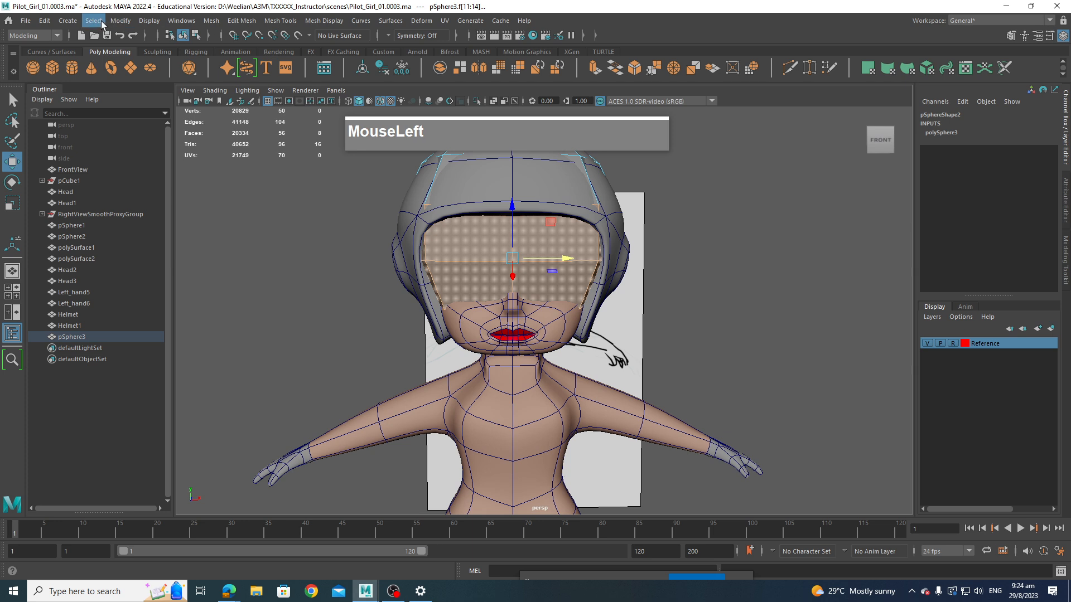
pyautogui.click(125, 89)
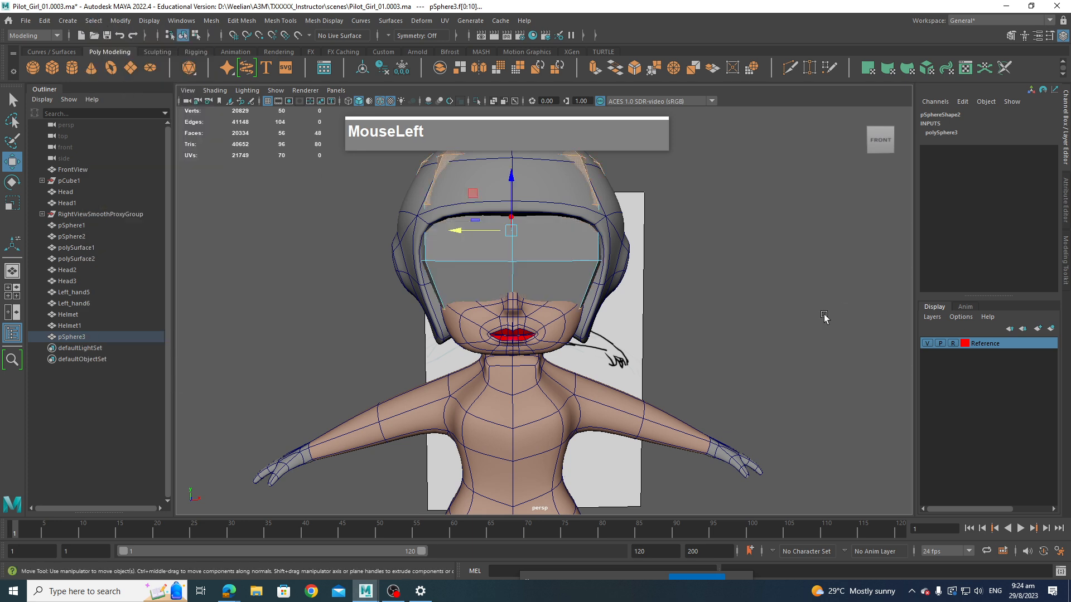
pyautogui.press('Delete')
# Step: Return the remaining sphere piece to object mode and rename it Visor
pyautogui.keyDown('alt'); pyautogui.moveTo(770, 330); pyautogui.dragTo(613, 329); pyautogui.keyUp('alt')
pyautogui.rightClick(484, 241)
pyautogui.moveTo(484, 241); pyautogui.dragTo(530, 222, button='right')
pyautogui.click(478, 250)
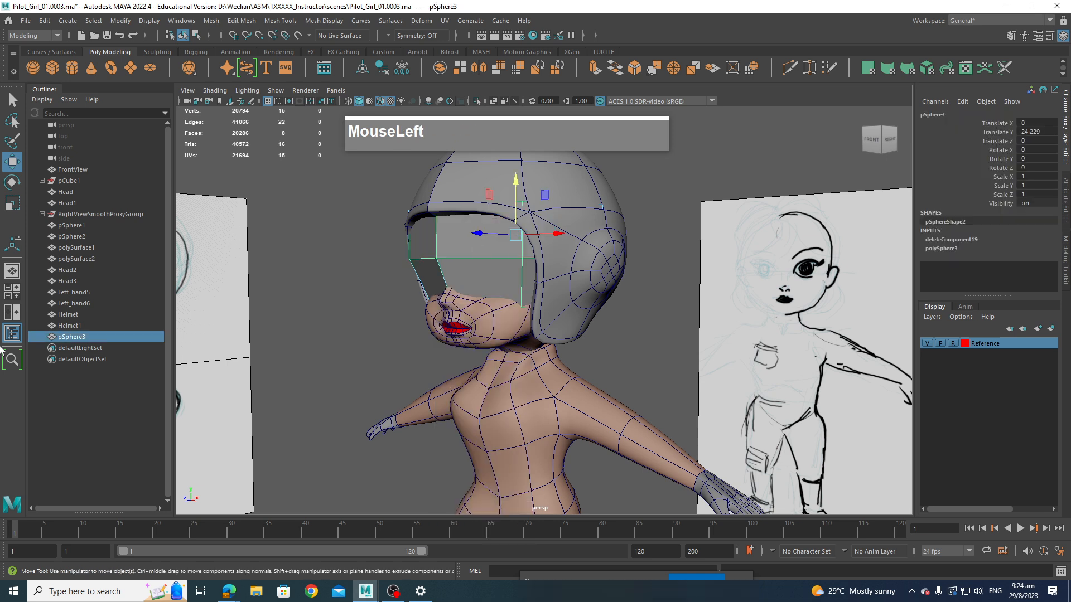
pyautogui.doubleClick(76, 337)
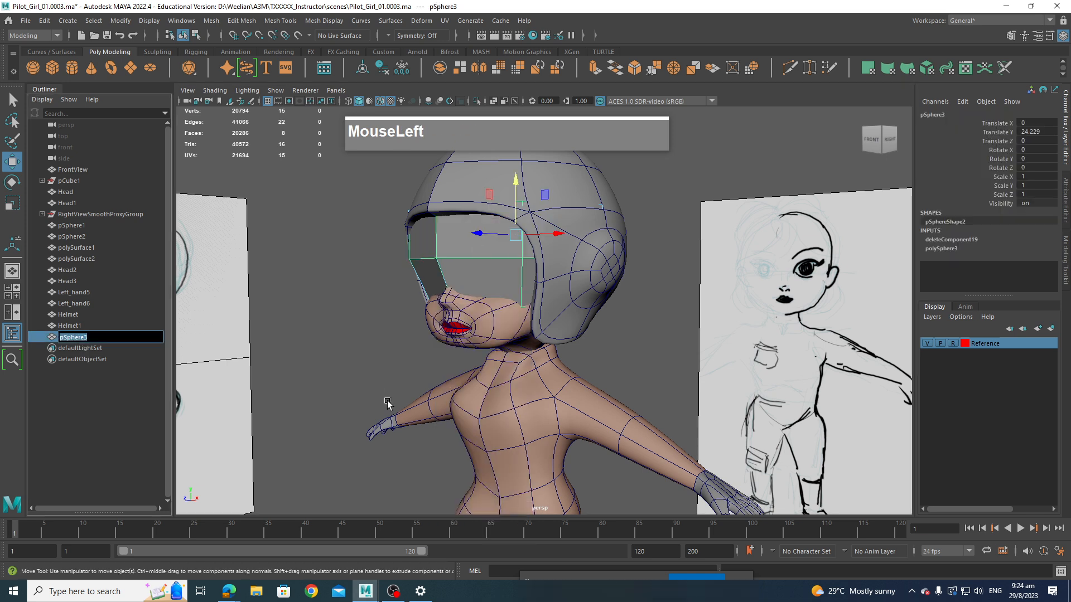
pyautogui.write('Visor')
pyautogui.press('Return')
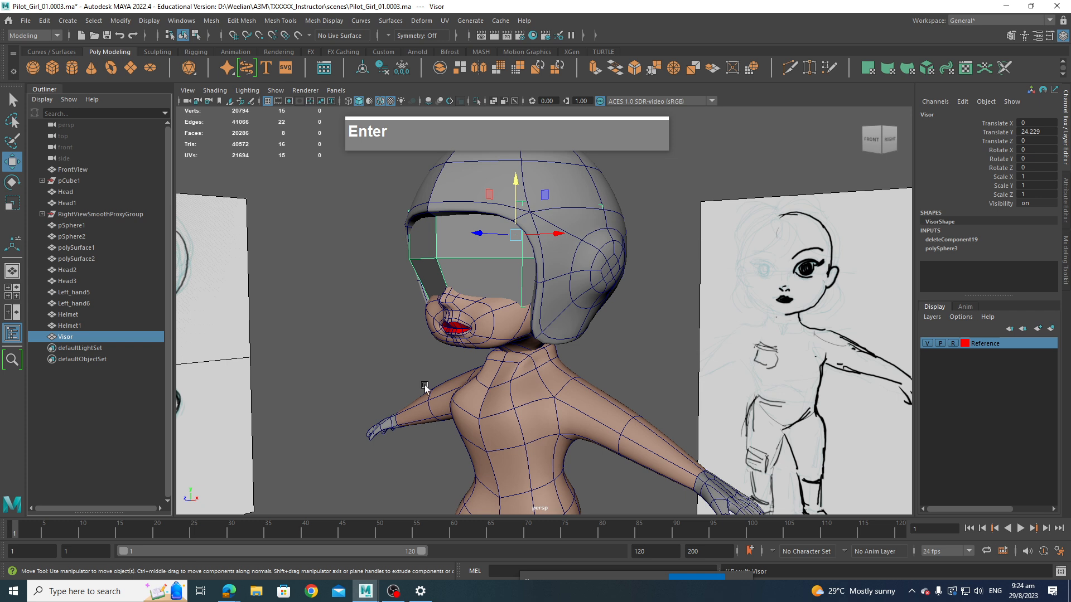
# Step: Assign a new Blinn material to the visor and rename the material VisorMaterial
pyautogui.moveTo(489, 251); pyautogui.dragTo(508, 301, button='right')
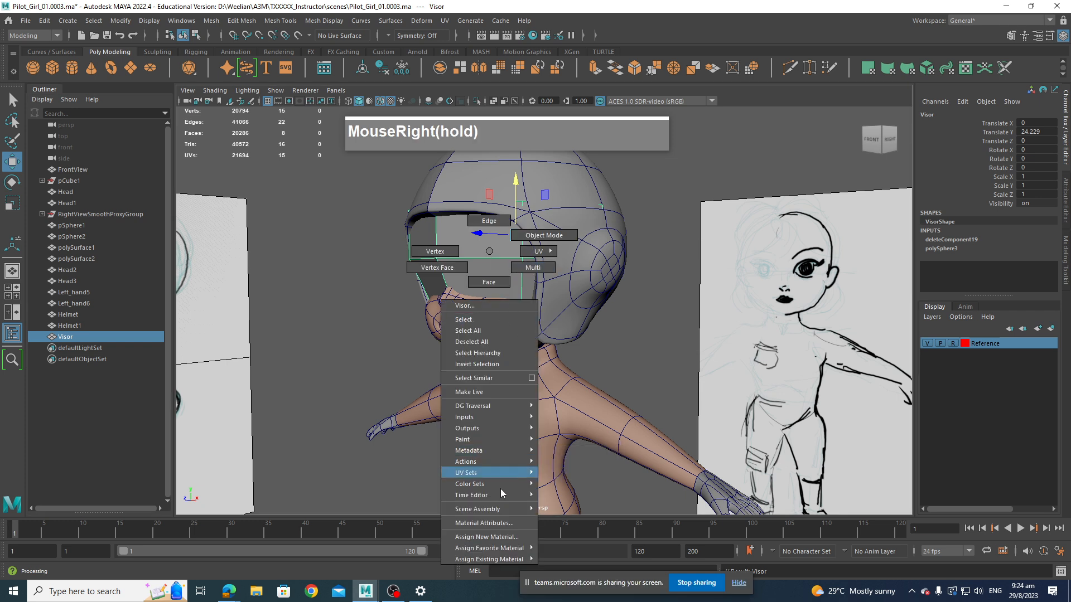
pyautogui.moveTo(500, 488); pyautogui.dragTo(488, 537, button='right')
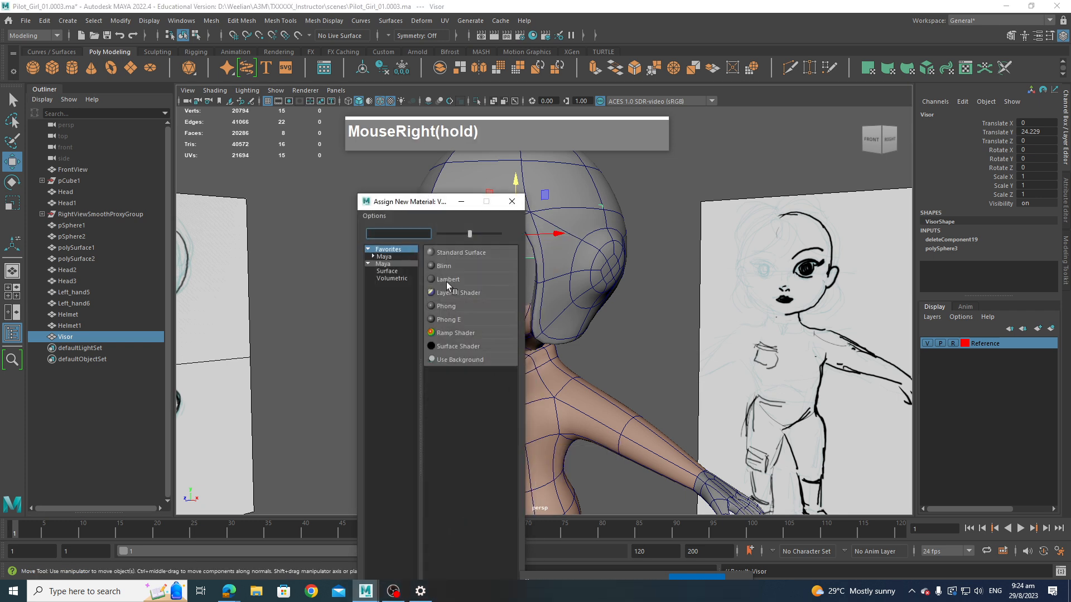
pyautogui.click(444, 266)
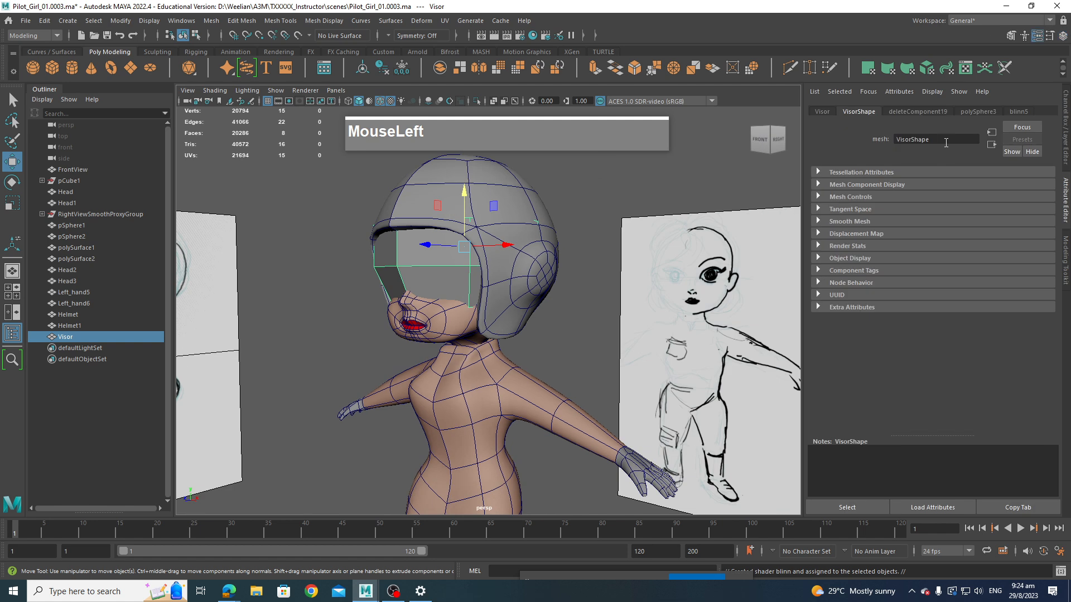
pyautogui.moveTo(423, 245); pyautogui.dragTo(447, 510, button='right')
pyautogui.doubleClick(931, 139)
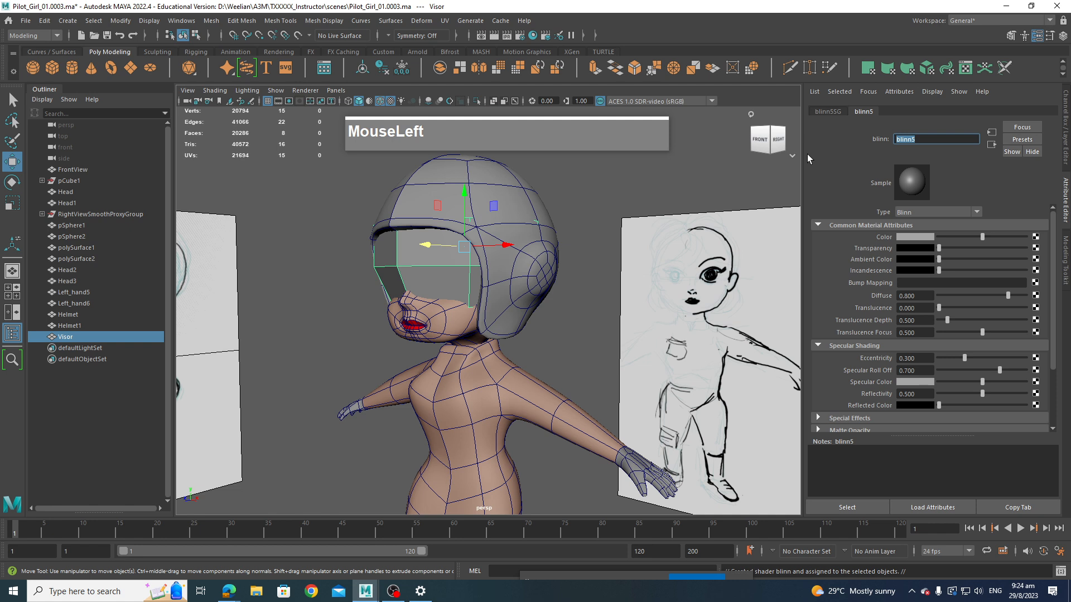
pyautogui.write('Visor')
pyautogui.write('Material')
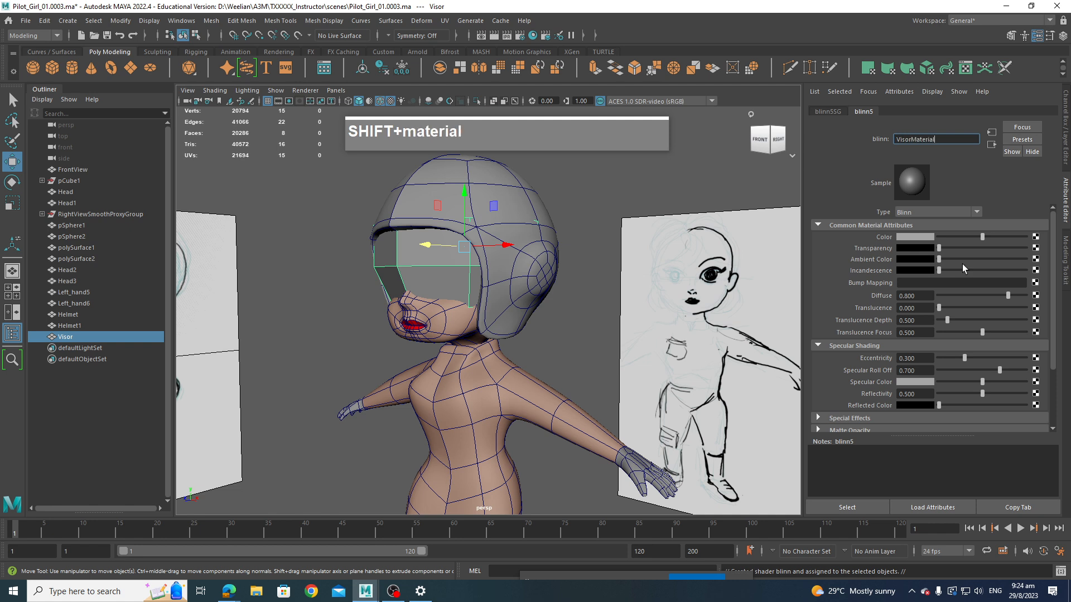
# Step: Make VisorMaterial semi-transparent, set its color to purple and select the visor again
pyautogui.moveTo(939, 248); pyautogui.dragTo(1002, 272)
pyautogui.click(928, 239)
pyautogui.click(1013, 253)
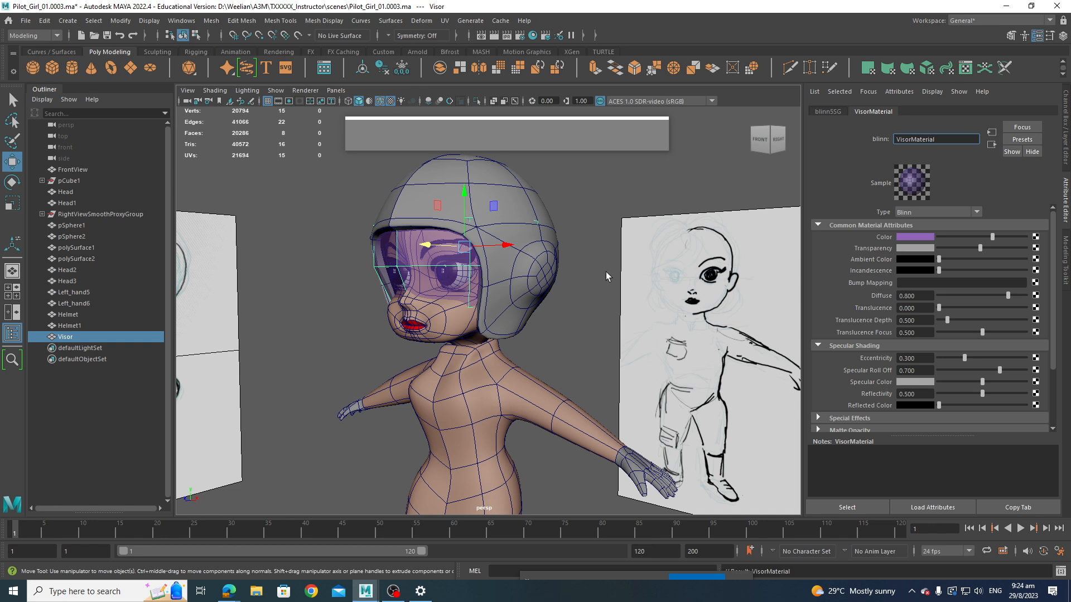
pyautogui.click(458, 264)
pyautogui.rightClick(458, 264)
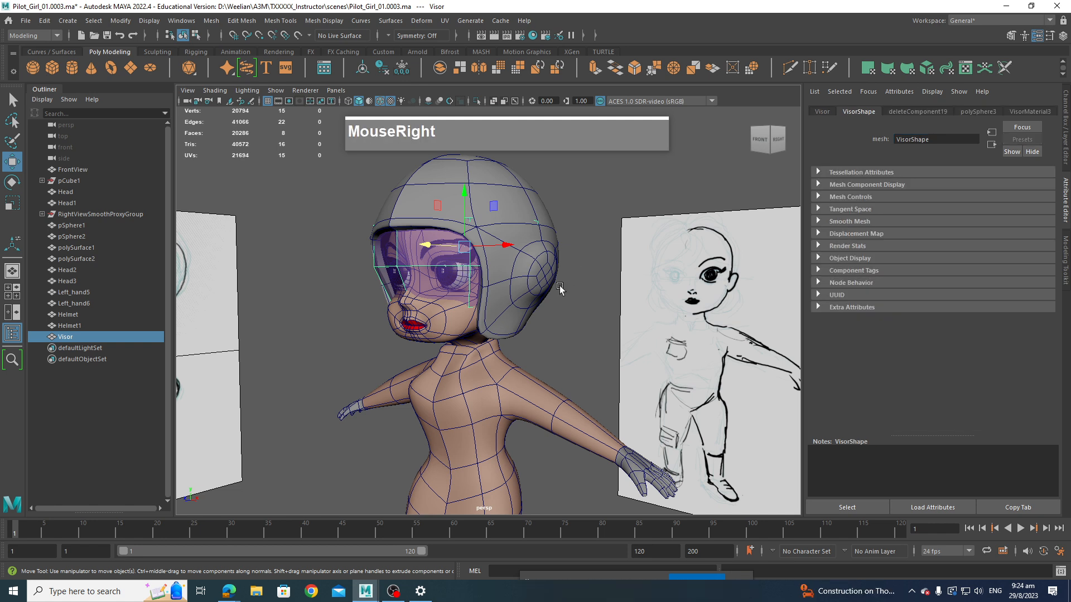
# Step: Try tilting the visor about -18.3 degrees around its X axis in the side view
pyautogui.keyDown('alt'); pyautogui.moveTo(576, 329); pyautogui.dragTo(494, 249); pyautogui.keyUp('alt')
pyautogui.scroll(3, 602, 325)
pyautogui.press('e')
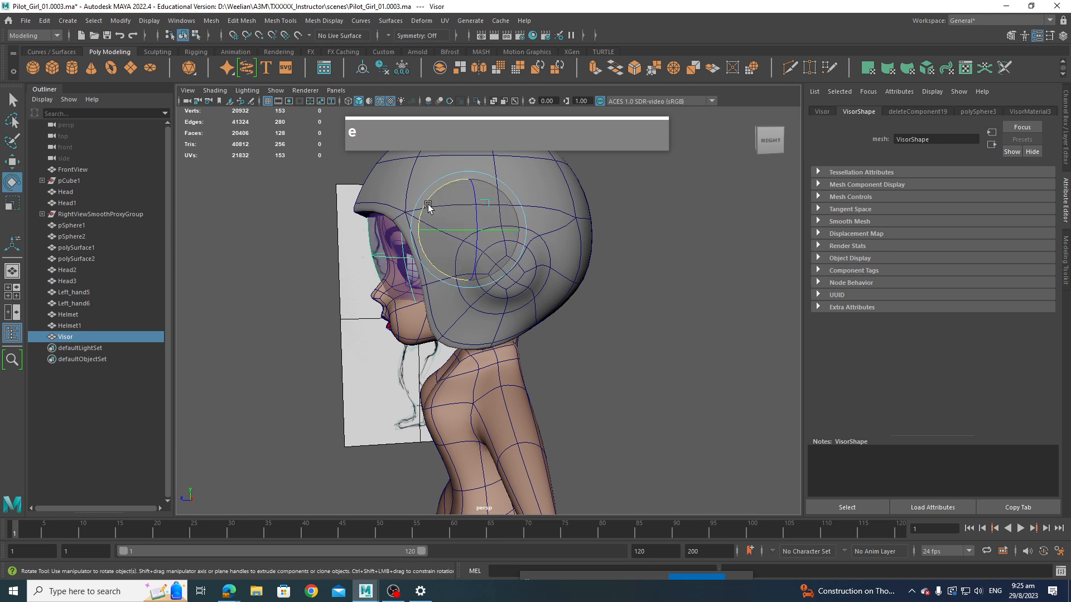
pyautogui.moveTo(429, 209)
pyautogui.mouseDown()
pyautogui.moveTo(478, 179)
pyautogui.moveTo(438, 195)
pyautogui.moveTo(448, 186)
pyautogui.moveTo(448, 210)
pyautogui.mouseUp()
pyautogui.press('z')
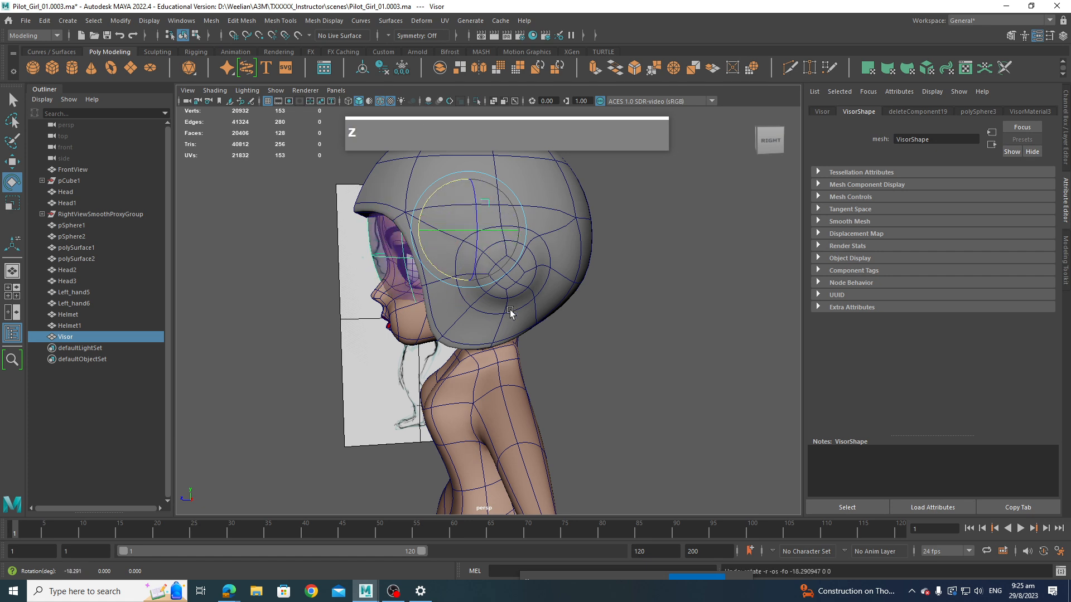
# Step: Select both head halves together with the visor and isolate them in the perspective view
pyautogui.keyDown('alt'); pyautogui.moveTo(508, 311); pyautogui.dragTo(624, 311); pyautogui.keyUp('alt')
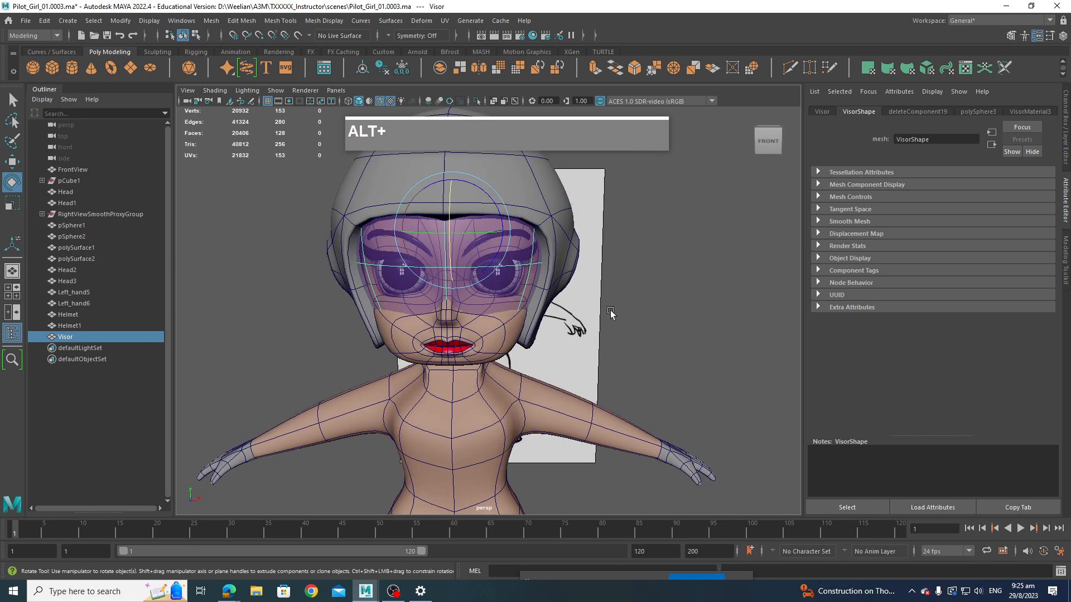
pyautogui.click(508, 333)
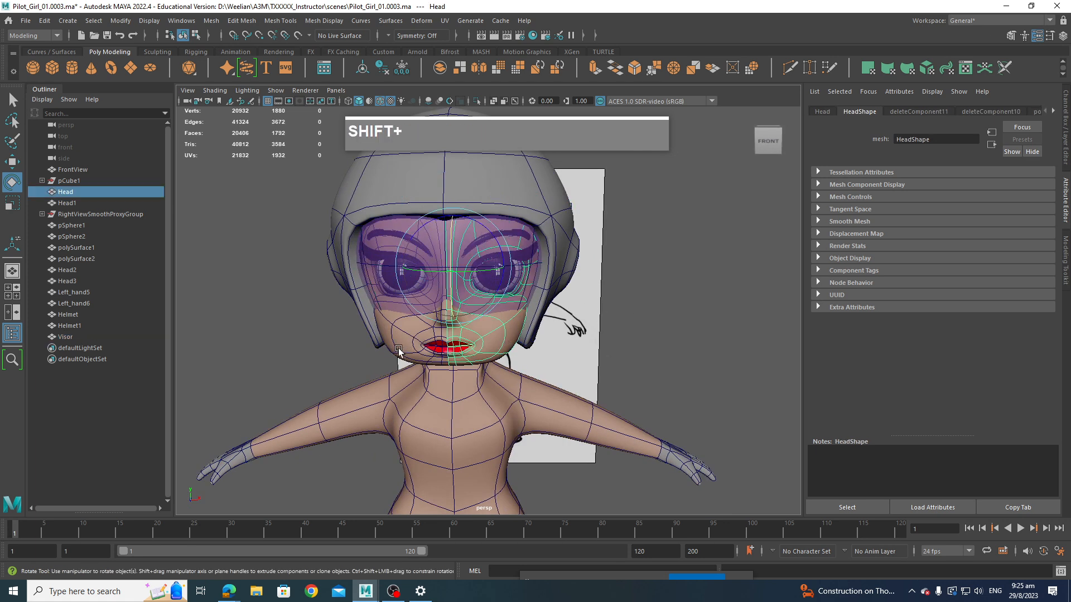
pyautogui.keyDown('shift'); pyautogui.click(366, 290); pyautogui.keyUp('shift')
pyautogui.keyDown('shift'); pyautogui.click(370, 289); pyautogui.keyUp('shift')
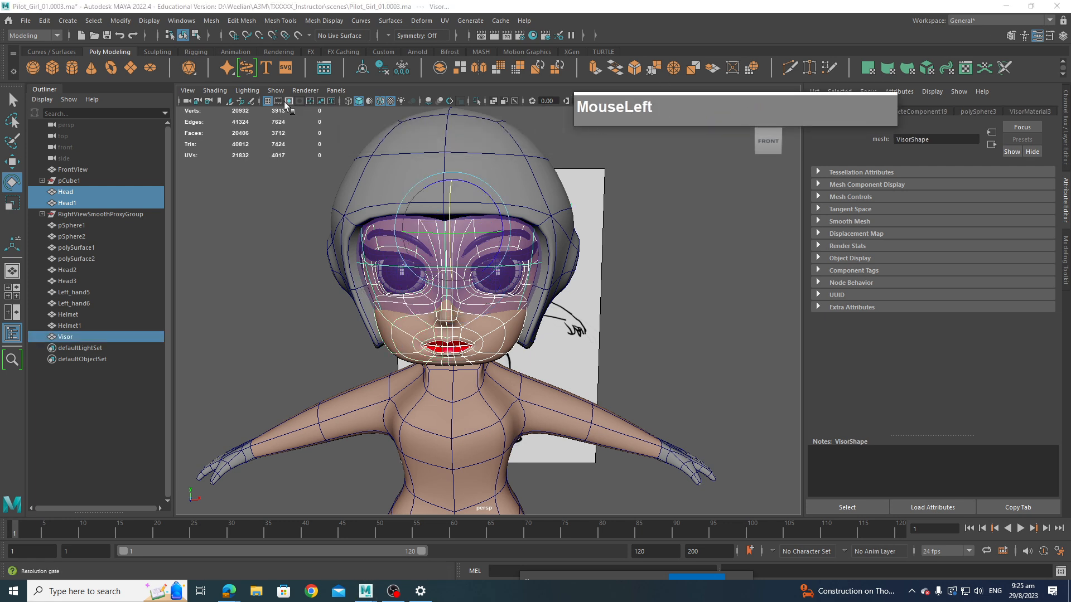
pyautogui.click(276, 90)
pyautogui.moveTo(360, 110)
pyautogui.click(413, 111)
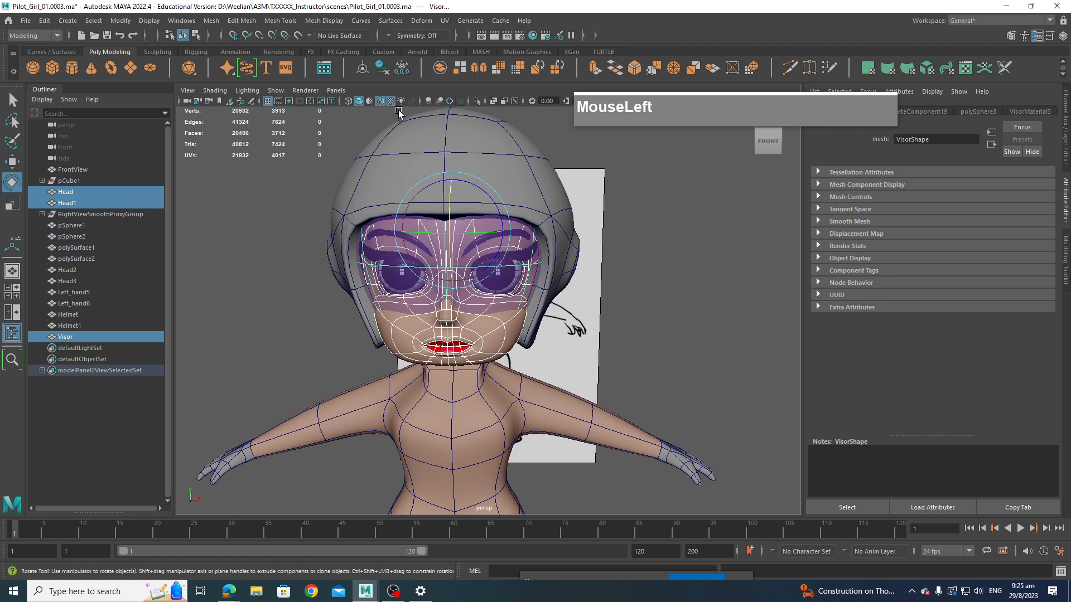
# Step: Turn off smooth preview for the isolated head and visor, and inspect the visor's fit from the side
pyautogui.keyDown('alt'); pyautogui.moveTo(595, 323); pyautogui.dragTo(398, 310); pyautogui.keyUp('alt')
pyautogui.scroll(3, 509, 341)
pyautogui.hotkey('alt', '1')
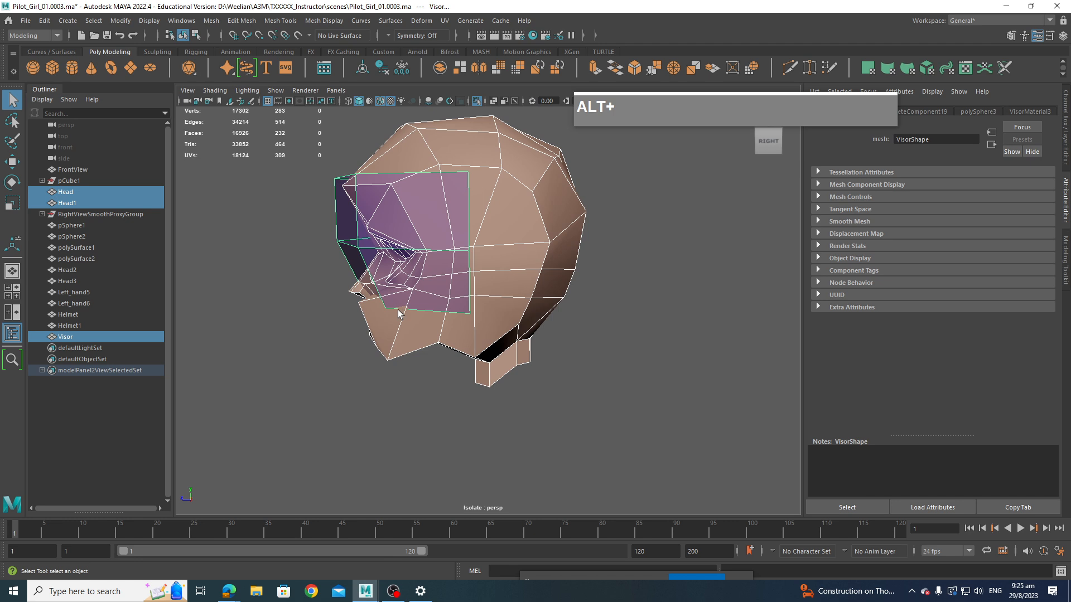
pyautogui.keyDown('alt'); pyautogui.click(462, 276); pyautogui.keyUp('alt')
pyautogui.scroll(3, 462, 276)
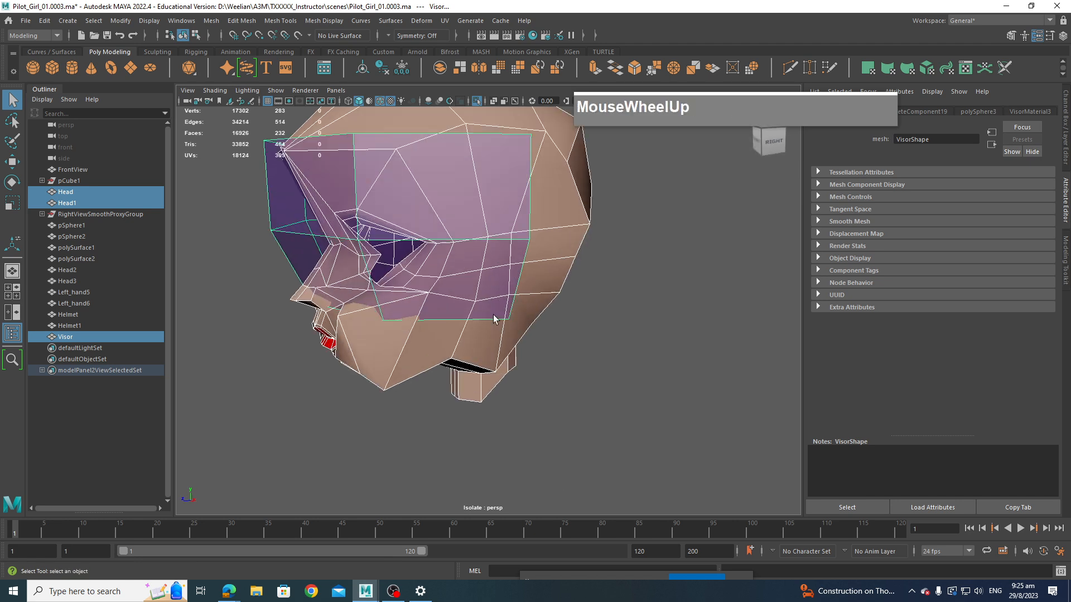
# Step: Enable Object X symmetry and slide the visor's lower rear corner vertices forward along its bottom edge
pyautogui.rightClick(463, 272)
pyautogui.moveTo(463, 271); pyautogui.dragTo(492, 293, button='right')
pyautogui.click(511, 320)
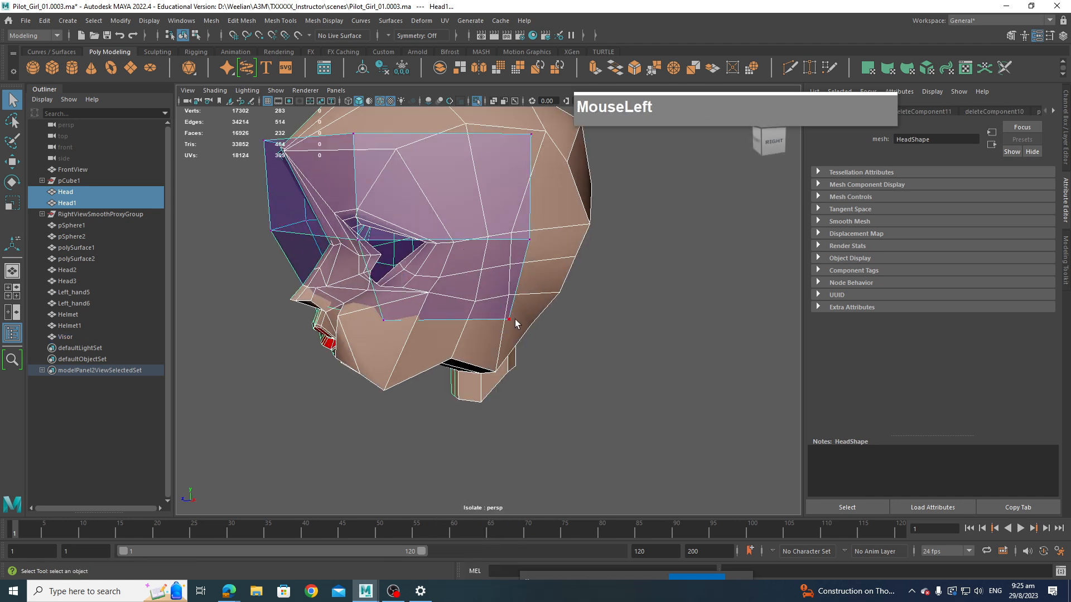
pyautogui.scroll(-3, 557, 339)
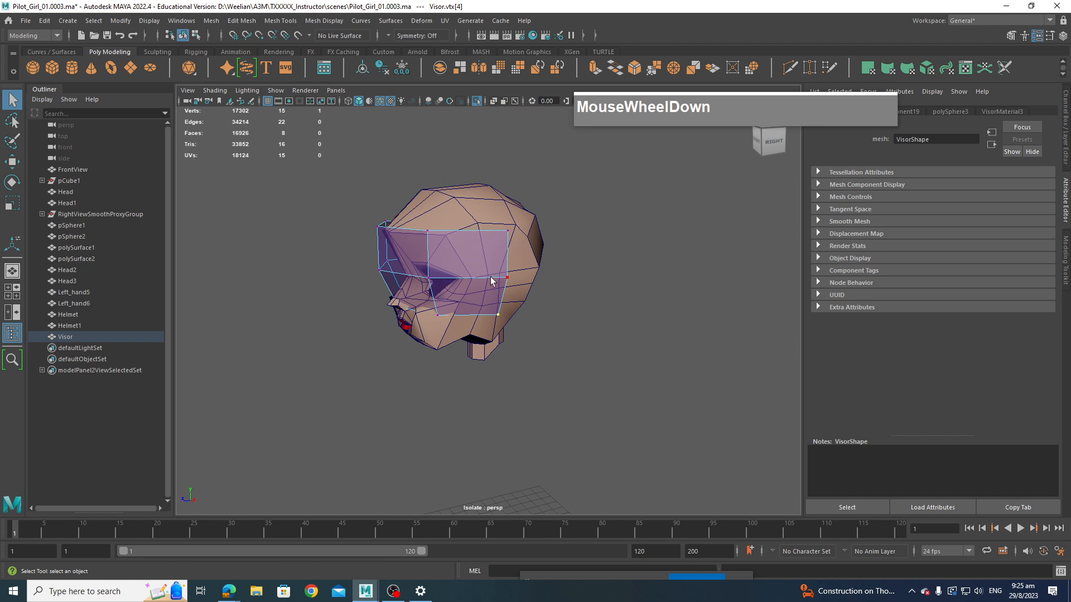
pyautogui.keyDown('ctrl'); pyautogui.keyDown('shift'); pyautogui.rightClick(484, 260); pyautogui.keyUp('shift'); pyautogui.keyUp('ctrl')
pyautogui.keyDown('ctrl'); pyautogui.keyDown('shift'); pyautogui.moveTo(484, 258); pyautogui.dragTo(482, 209, button='right'); pyautogui.keyUp('shift'); pyautogui.keyUp('ctrl')
pyautogui.press('w')
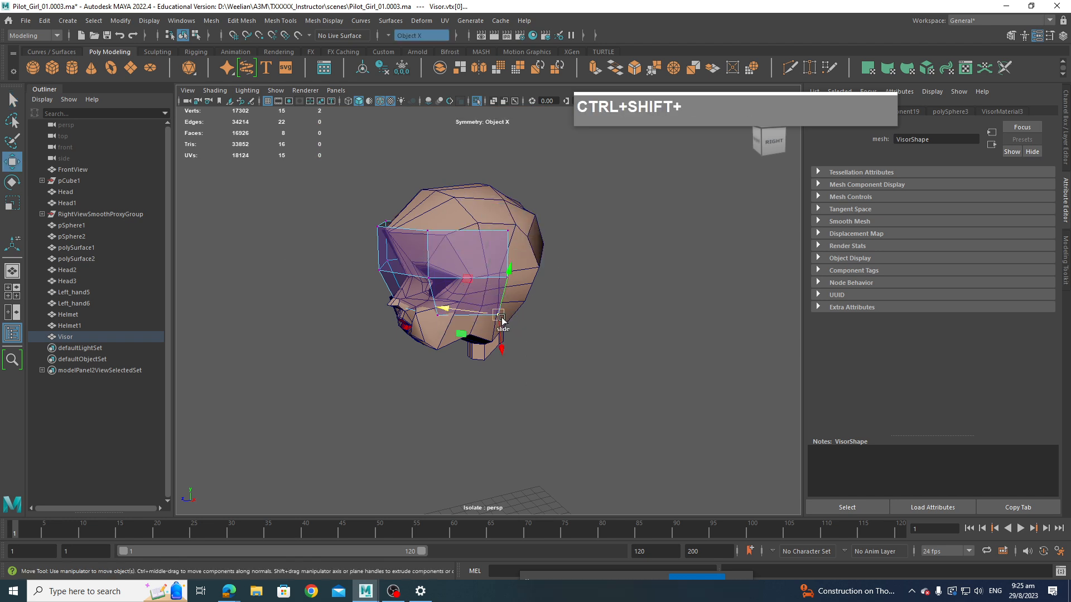
pyautogui.keyDown('ctrl'); pyautogui.keyDown('shift'); pyautogui.moveTo(501, 318); pyautogui.dragTo(469, 315); pyautogui.keyUp('shift'); pyautogui.keyUp('ctrl')
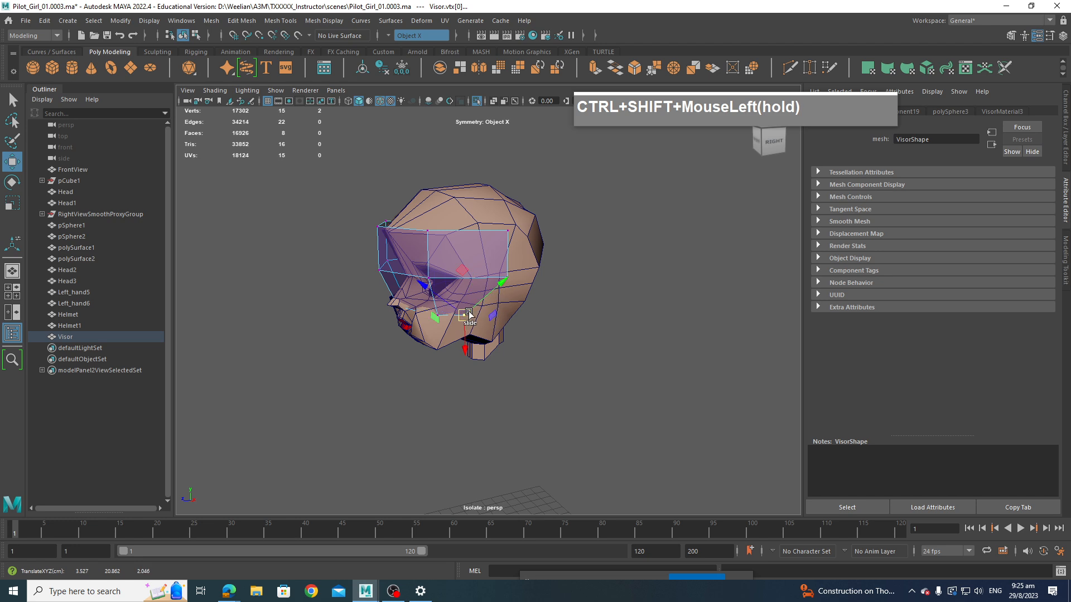
# Step: Slide the visor's middle and upper rear vertices to reshape its back edges at the temples
pyautogui.click(513, 279)
pyautogui.keyDown('ctrl'); pyautogui.keyDown('shift'); pyautogui.moveTo(513, 279); pyautogui.dragTo(550, 291); pyautogui.keyUp('shift'); pyautogui.keyUp('ctrl')
pyautogui.scroll(3, 519, 303)
pyautogui.keyDown('alt'); pyautogui.moveTo(445, 296); pyautogui.dragTo(481, 306, button='middle'); pyautogui.keyUp('alt')
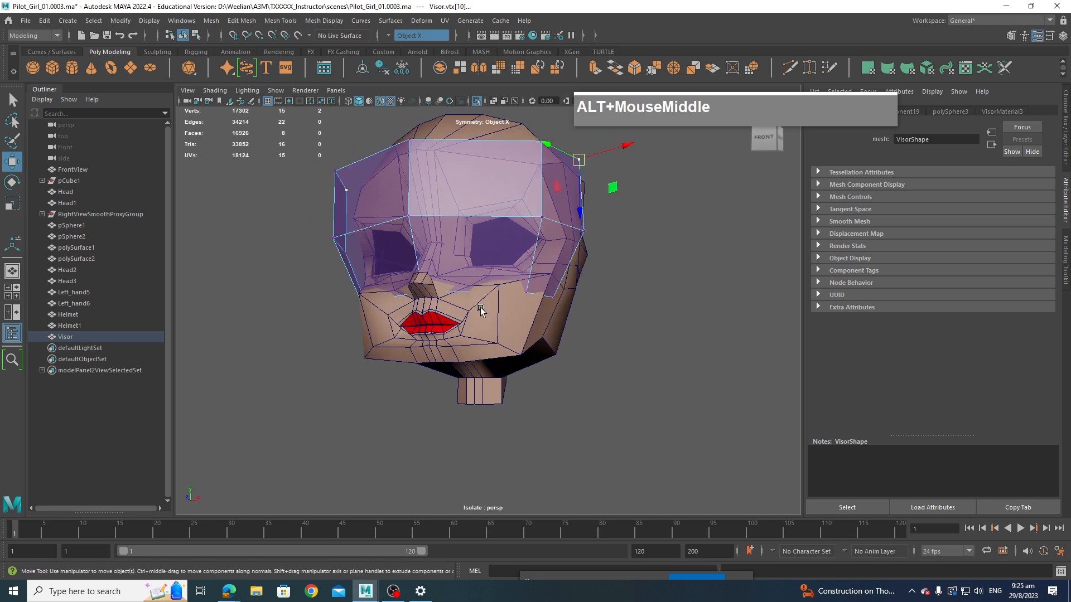
# Step: Raise the visor's bottom center vertex over the nose and shift the neighboring lower front vertices inward
pyautogui.moveTo(390, 274); pyautogui.dragTo(420, 267)
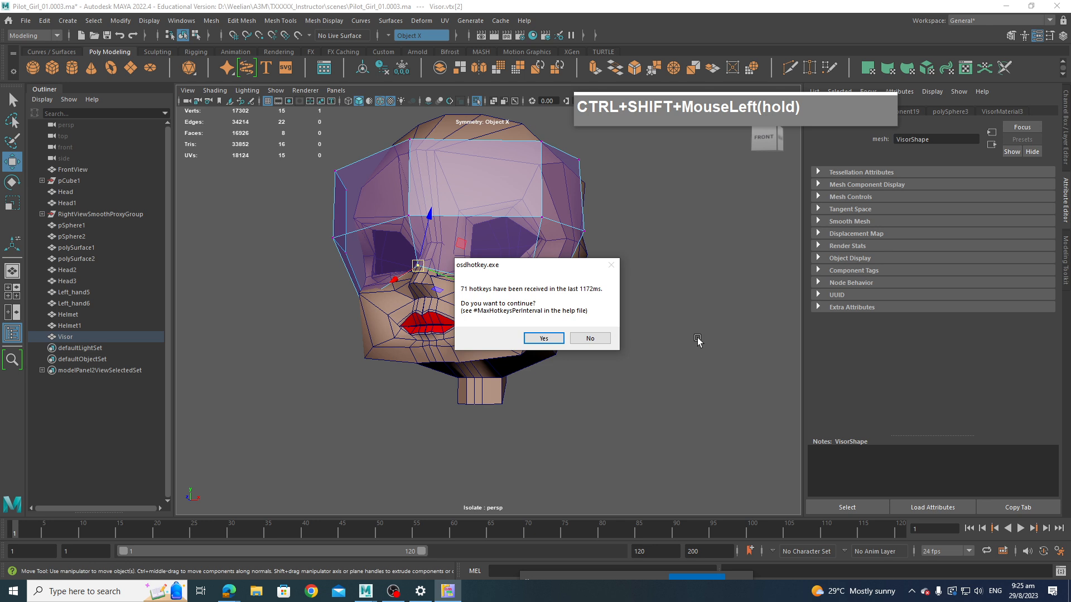
pyautogui.click(605, 341)
pyautogui.moveTo(603, 373)
pyautogui.keyDown('alt'); pyautogui.mouseDown()
pyautogui.moveTo(638, 368)
pyautogui.moveTo(603, 379)
pyautogui.mouseUp(); pyautogui.keyUp('alt')
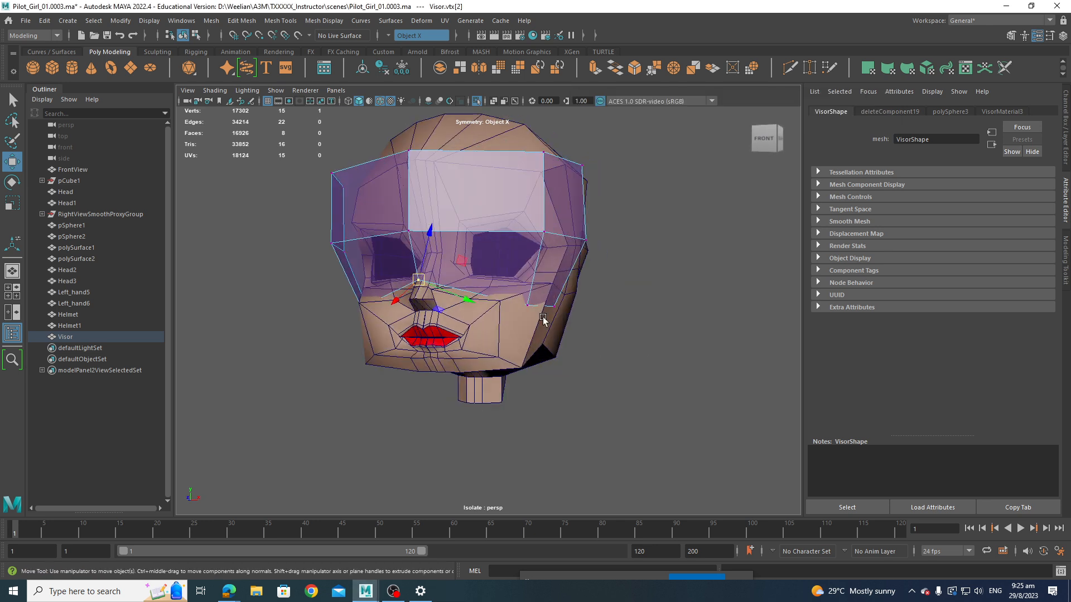
pyautogui.click(526, 303)
pyautogui.moveTo(528, 305); pyautogui.dragTo(503, 300)
# Step: Select the visor's upper front vertical side edges and slide them inward toward the face center
pyautogui.keyDown('alt'); pyautogui.moveTo(623, 298); pyautogui.dragTo(596, 309); pyautogui.keyUp('alt')
pyautogui.moveTo(532, 252); pyautogui.dragTo(539, 235, button='right')
pyautogui.click(546, 257)
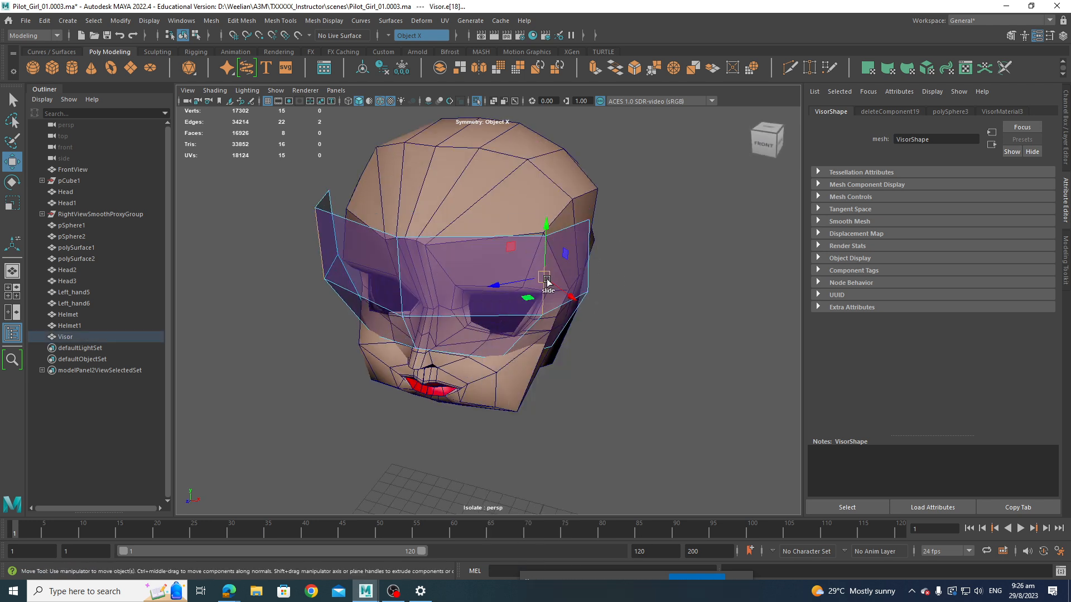
pyautogui.moveTo(544, 282); pyautogui.dragTo(526, 282)
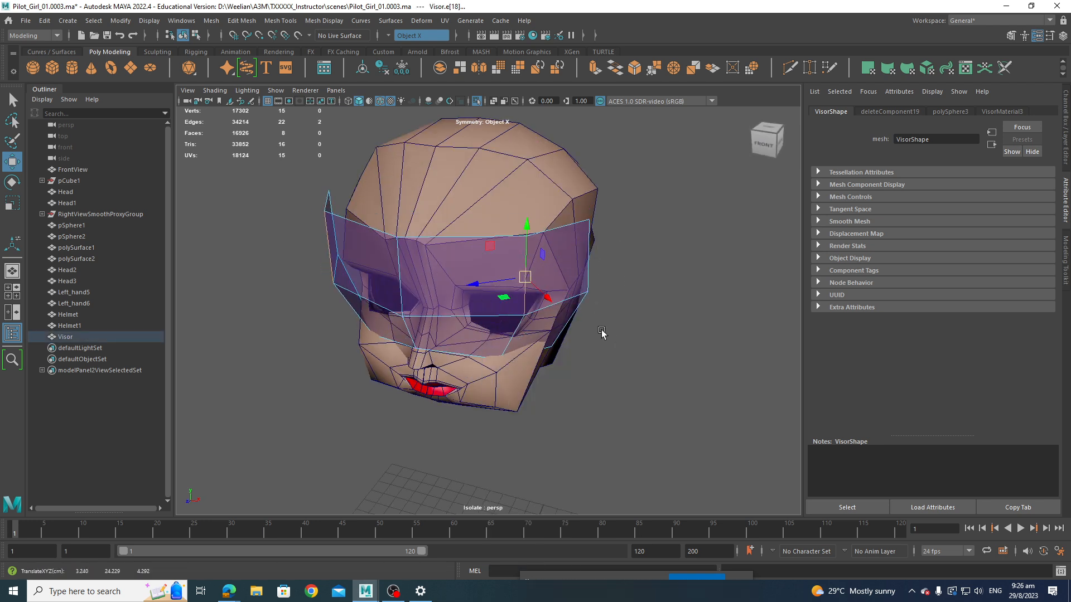
pyautogui.moveTo(601, 333)
pyautogui.keyDown('alt'); pyautogui.mouseDown()
pyautogui.moveTo(602, 380)
pyautogui.moveTo(601, 346)
pyautogui.mouseUp(); pyautogui.keyUp('alt')
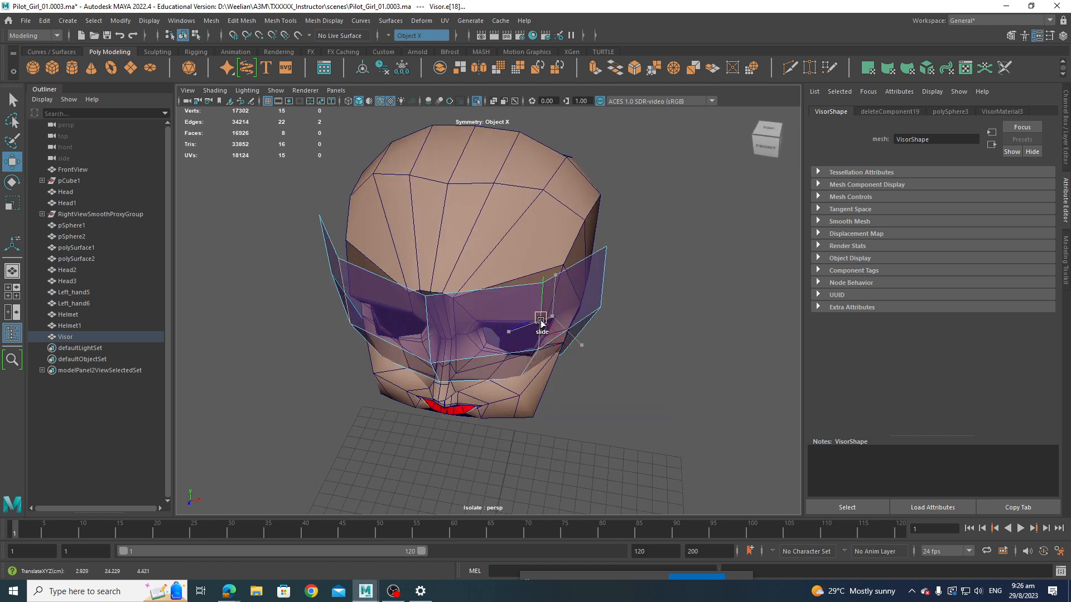
pyautogui.keyDown('ctrl'); pyautogui.keyDown('shift'); pyautogui.moveTo(540, 321); pyautogui.dragTo(544, 351); pyautogui.keyUp('shift'); pyautogui.keyUp('ctrl')
# Step: Return to object selection and turn on smooth preview for the visor and head
pyautogui.press('F8')
pyautogui.click(543, 389)
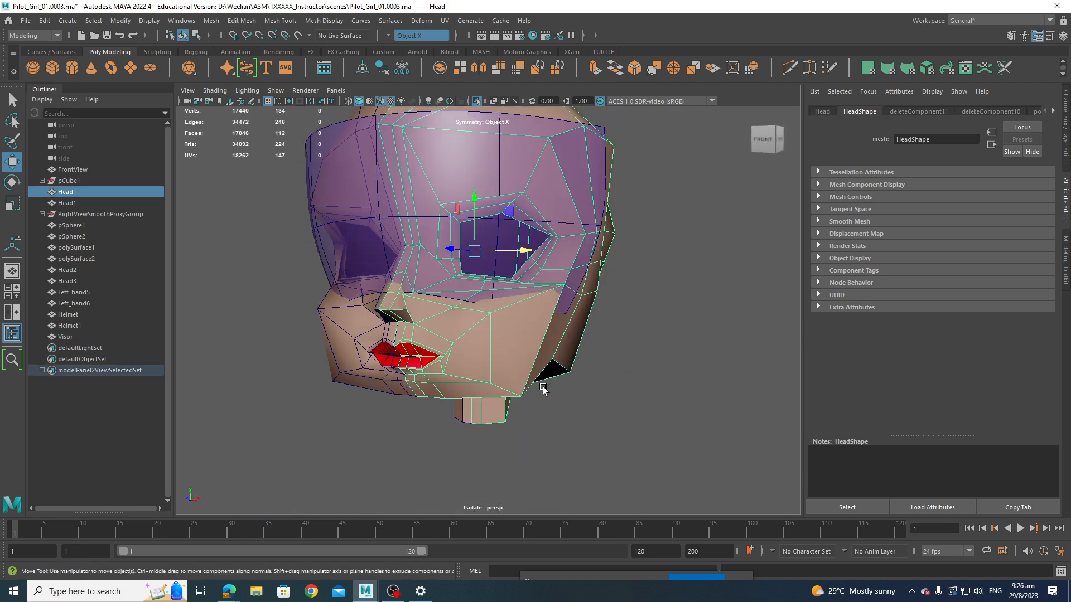
pyautogui.press('3')
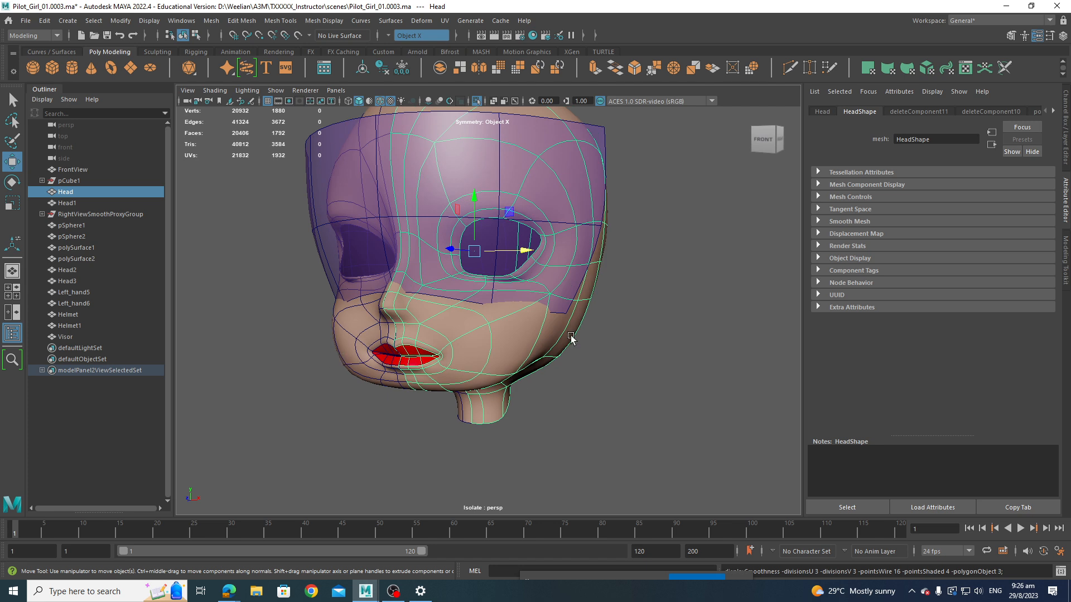
# Step: Slide the visor's lower front vertices beneath the eyes slightly upward to even out its bottom edge
pyautogui.keyDown('alt'); pyautogui.moveTo(570, 336); pyautogui.dragTo(513, 313); pyautogui.keyUp('alt')
pyautogui.moveTo(515, 283); pyautogui.dragTo(467, 290, button='right')
pyautogui.click(516, 341)
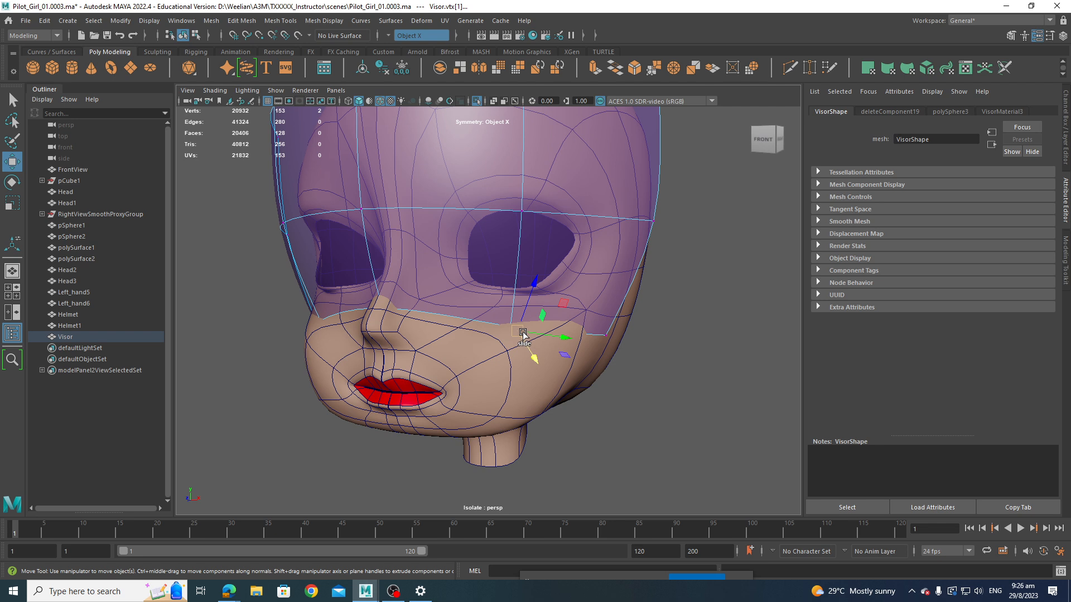
pyautogui.moveTo(523, 333)
pyautogui.mouseDown()
pyautogui.moveTo(520, 314)
pyautogui.moveTo(536, 324)
pyautogui.mouseUp()
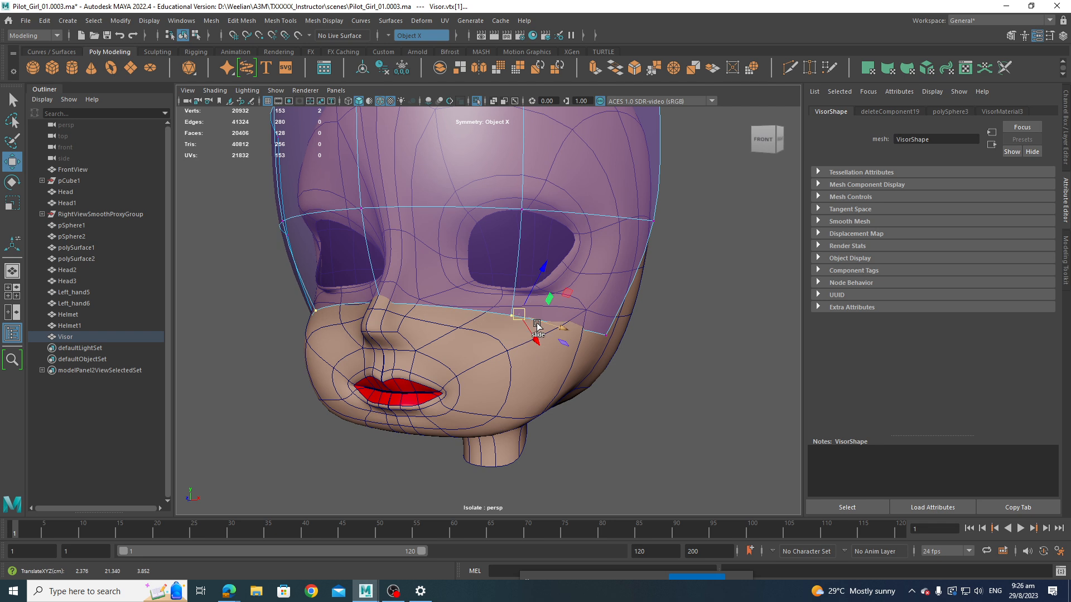
# Step: Reposition the visor's lower and upper rear corner vertices to refine its side outline
pyautogui.click(606, 335)
pyautogui.moveTo(602, 332); pyautogui.dragTo(552, 255)
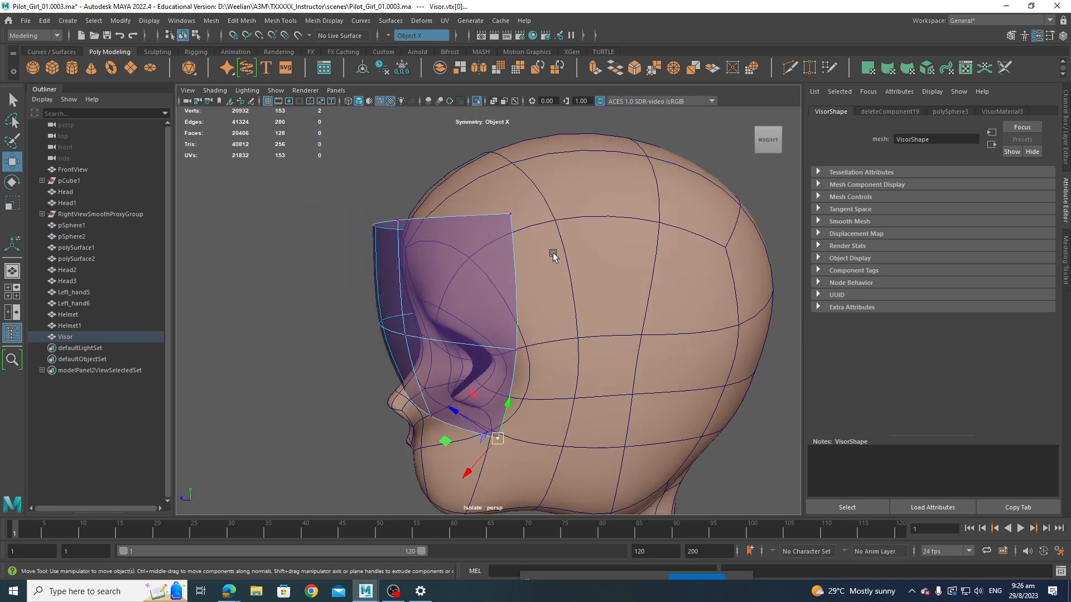
pyautogui.click(513, 216)
pyautogui.moveTo(513, 213); pyautogui.dragTo(734, 304)
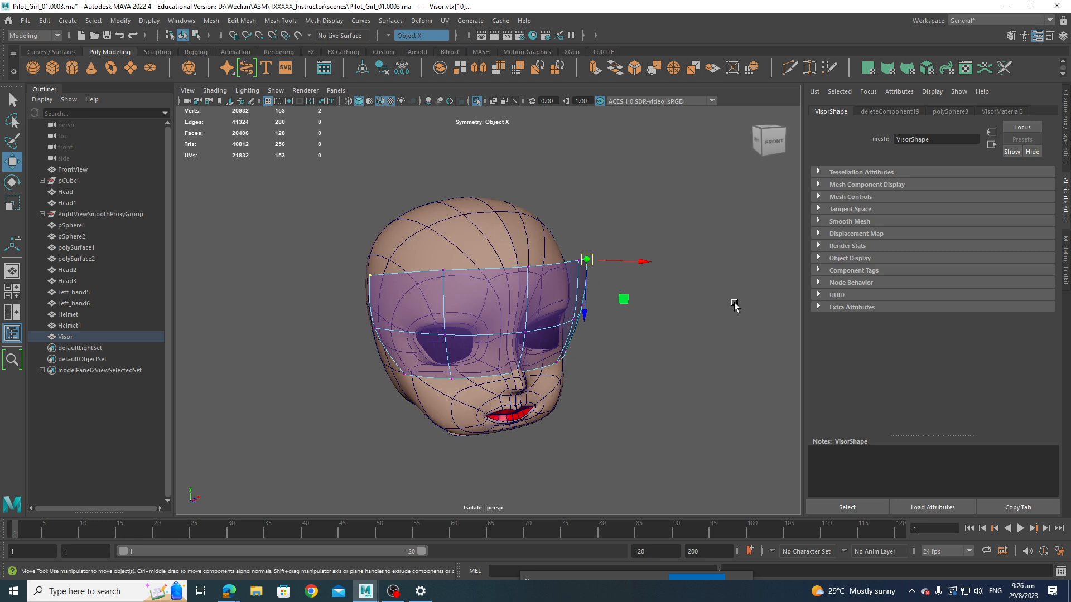
# Step: Select the visor's bottom center vertex above the nose and set the Move tool axis to World
pyautogui.scroll(4, 497, 378)
pyautogui.keyDown('alt'); pyautogui.moveTo(497, 378); pyautogui.dragTo(442, 380); pyautogui.keyUp('alt')
pyautogui.scroll(5, 534, 401)
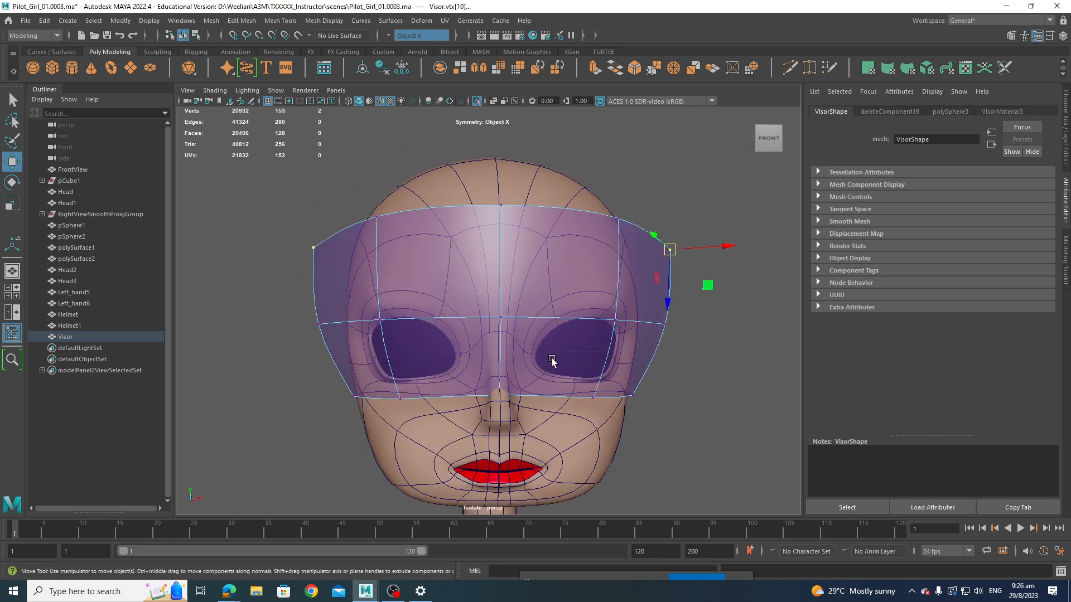
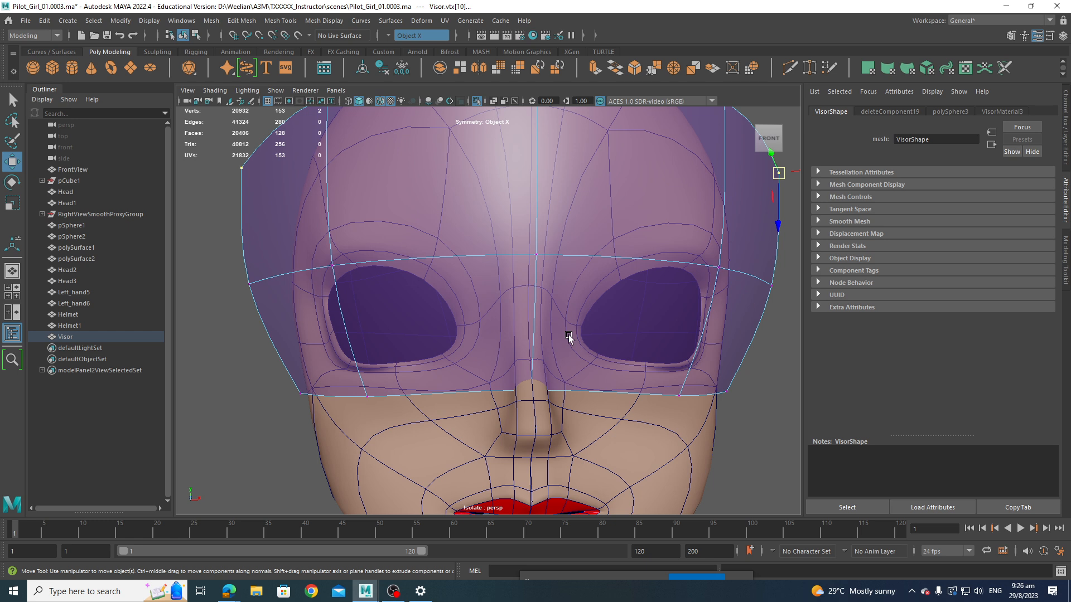
pyautogui.scroll(-5, 586, 317)
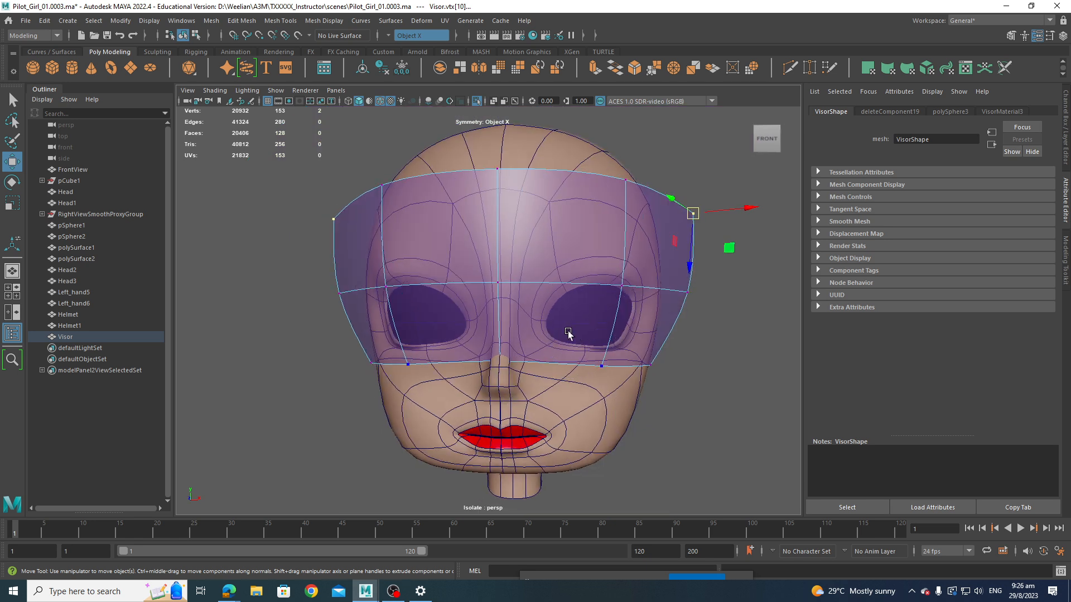
pyautogui.scroll(4, 576, 353)
pyautogui.scroll(-2, 576, 355)
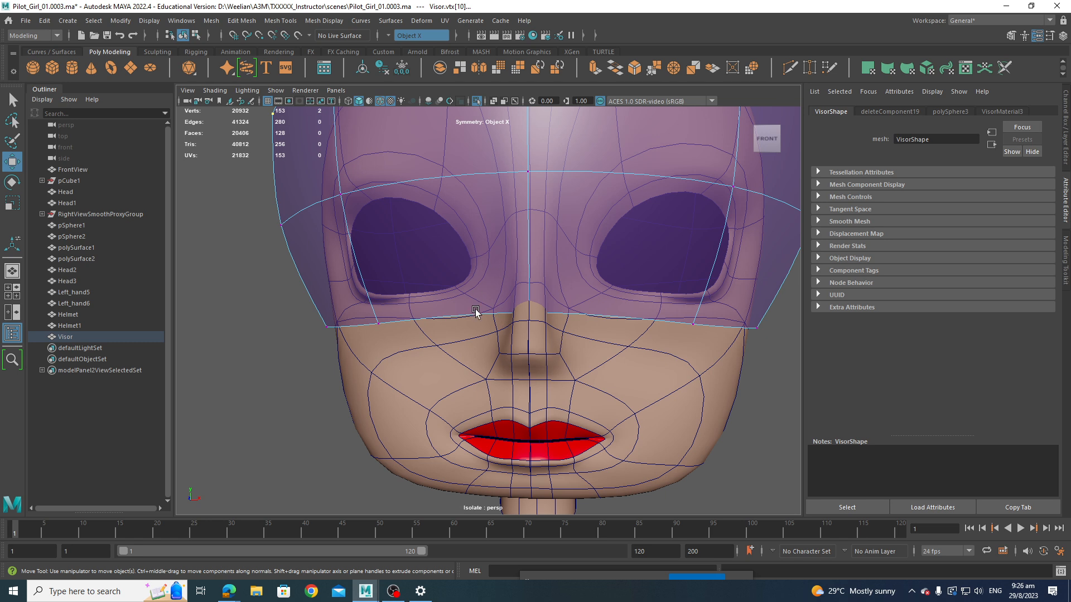
pyautogui.moveTo(537, 243); pyautogui.dragTo(484, 245, button='right')
pyautogui.moveTo(498, 280); pyautogui.dragTo(552, 326)
pyautogui.click(524, 304)
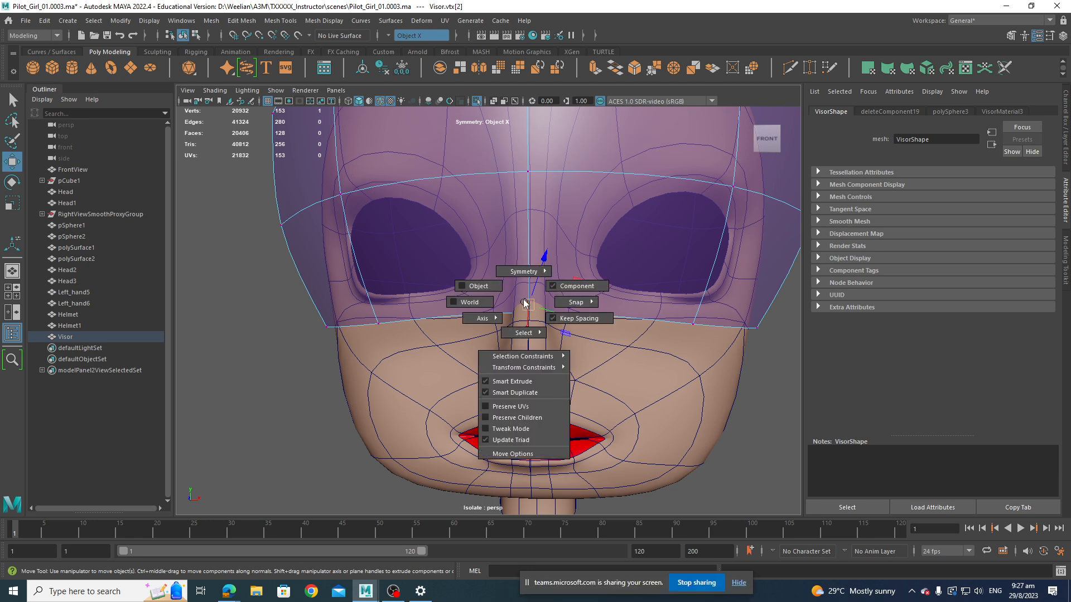
pyautogui.moveTo(525, 304); pyautogui.dragTo(504, 302)
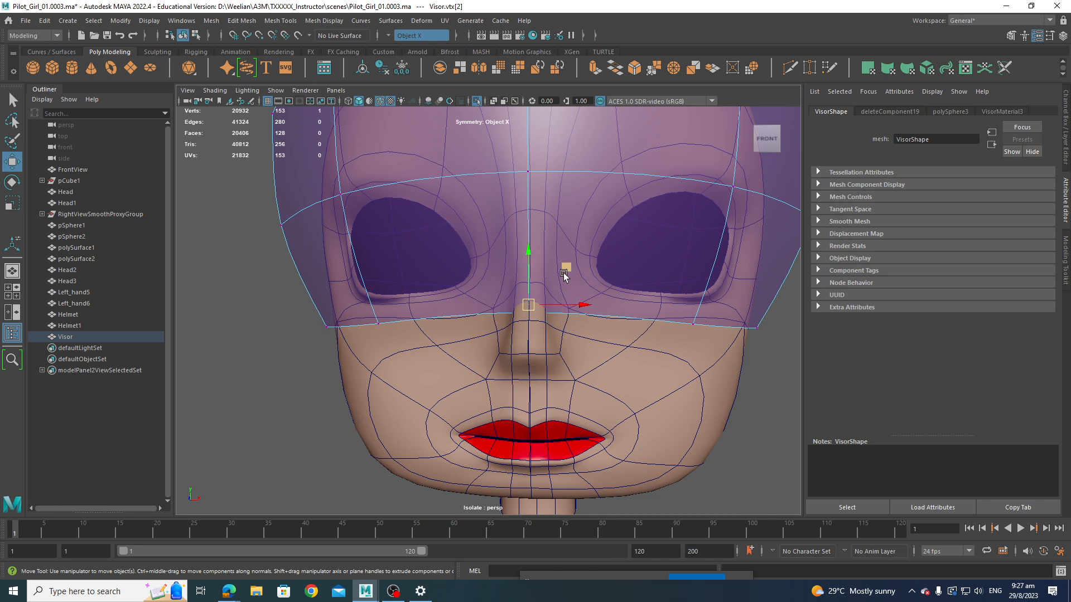
pyautogui.click(1006, 6)
pyautogui.click(1007, 7)
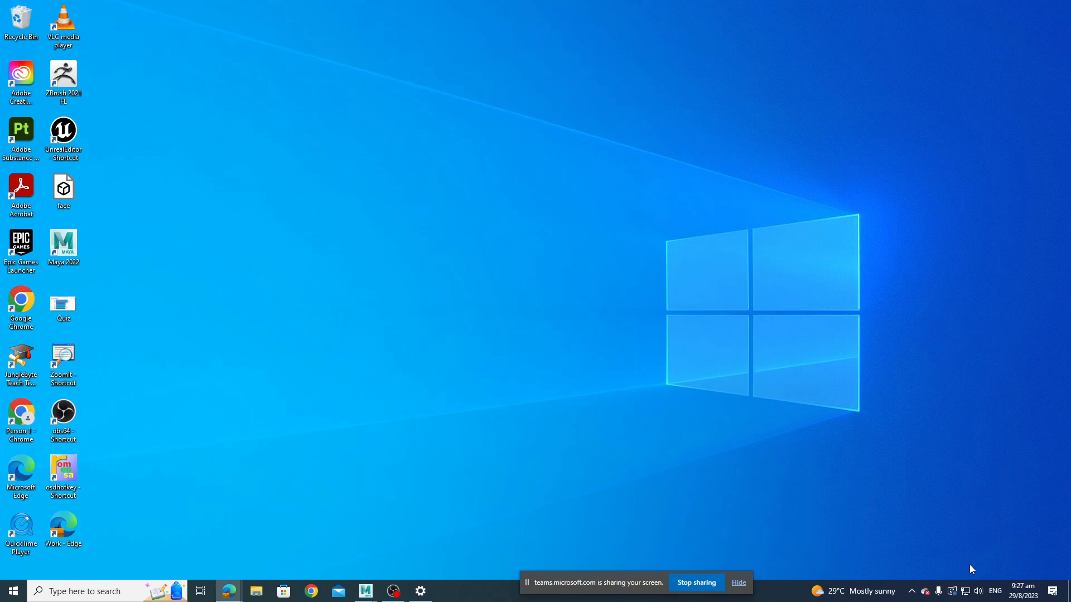
pyautogui.click(911, 589)
pyautogui.click(450, 422)
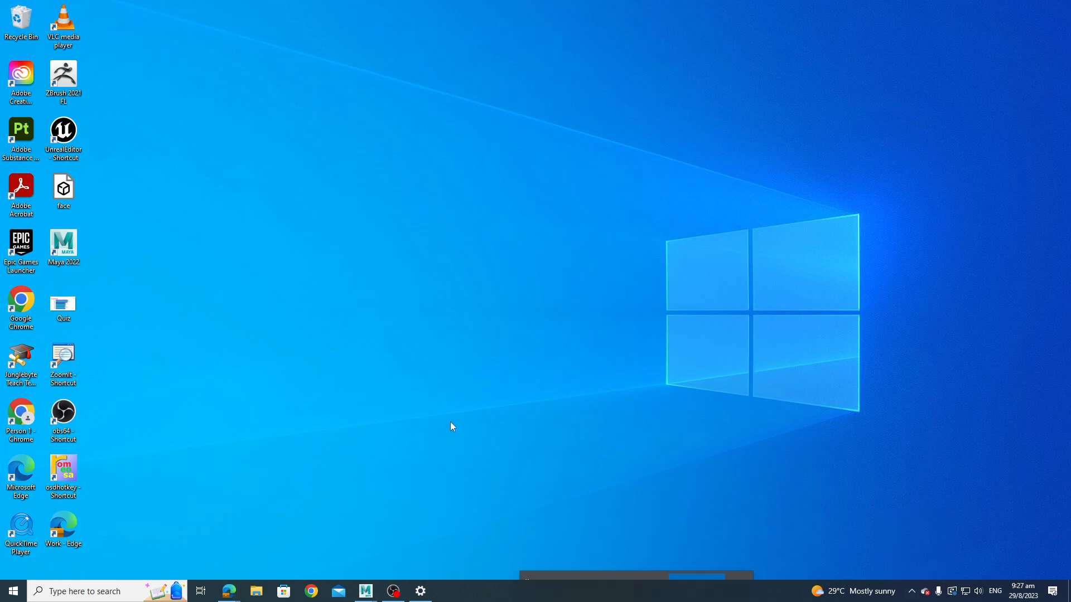
pyautogui.rightClick(65, 467)
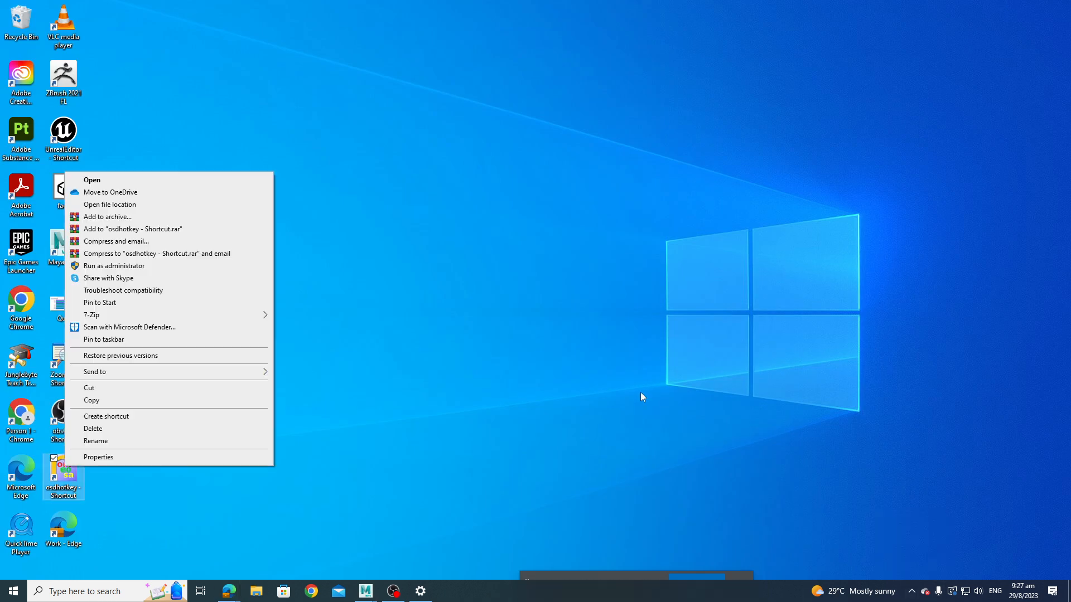
pyautogui.click(377, 455)
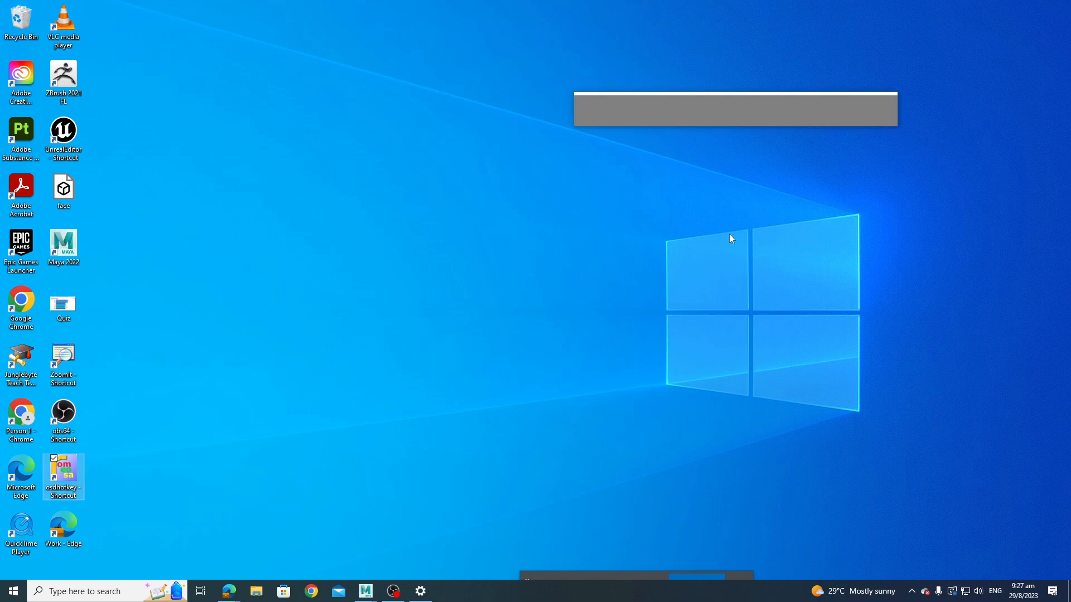
pyautogui.moveTo(688, 127); pyautogui.dragTo(550, 266, button='right')
pyautogui.click(549, 265)
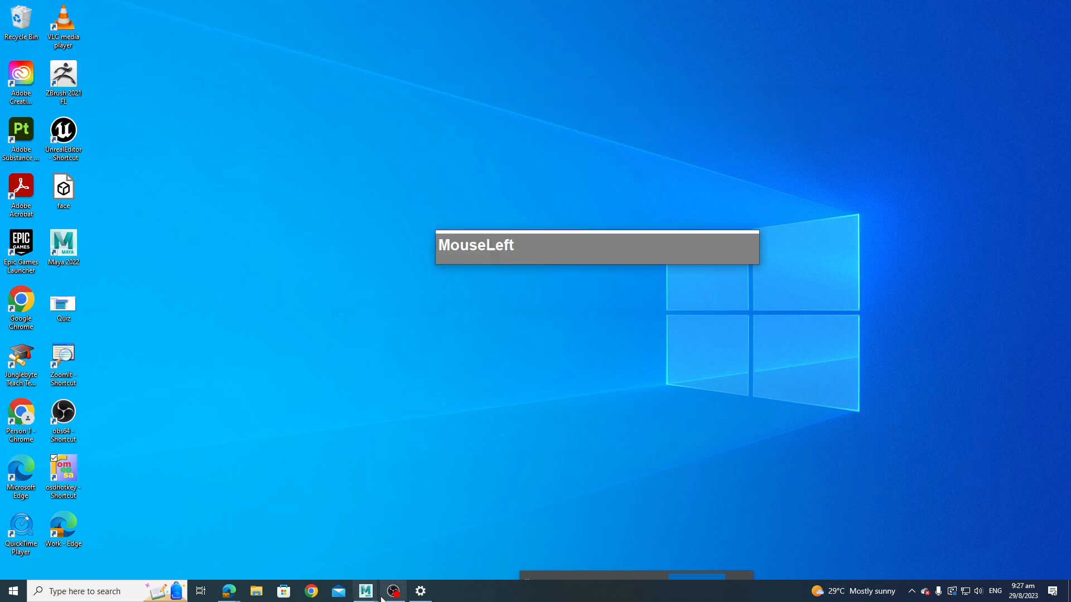
pyautogui.click(372, 595)
pyautogui.click(323, 555)
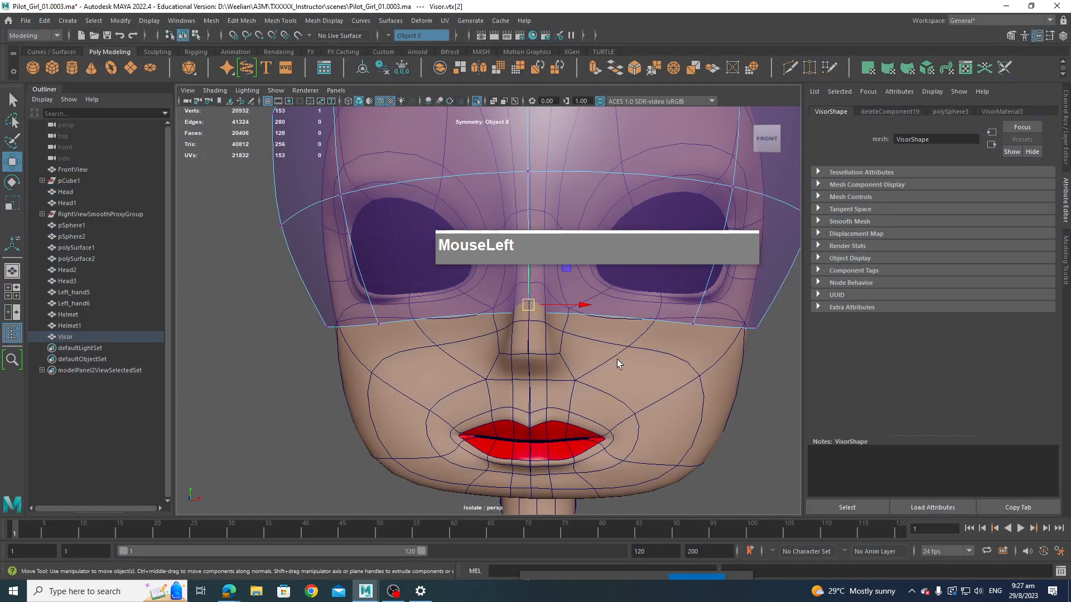
pyautogui.moveTo(627, 238); pyautogui.dragTo(677, 156, button='right')
pyautogui.click(677, 156)
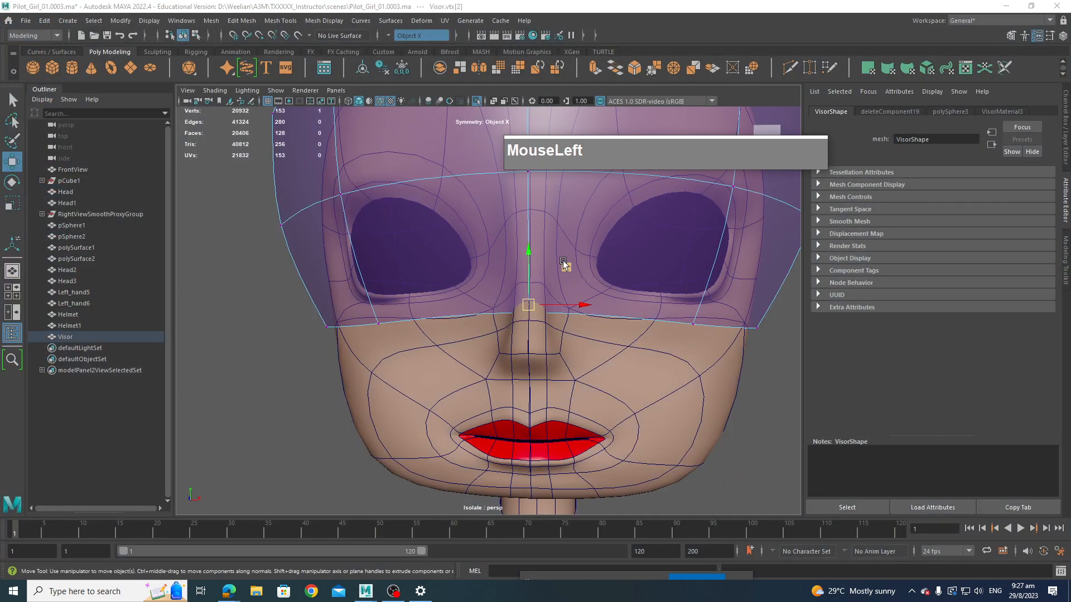
# Step: Slide the visor's bottom center vertex upward above the nose and turn off the visor's smooth preview
pyautogui.keyDown('ctrl'); pyautogui.keyDown('shift'); pyautogui.click(528, 306); pyautogui.keyUp('shift'); pyautogui.keyUp('ctrl')
pyautogui.moveTo(528, 306)
pyautogui.keyDown('ctrl'); pyautogui.keyDown('shift'); pyautogui.mouseDown()
pyautogui.moveTo(531, 285)
pyautogui.moveTo(546, 306)
pyautogui.mouseUp(); pyautogui.keyUp('shift'); pyautogui.keyUp('ctrl')
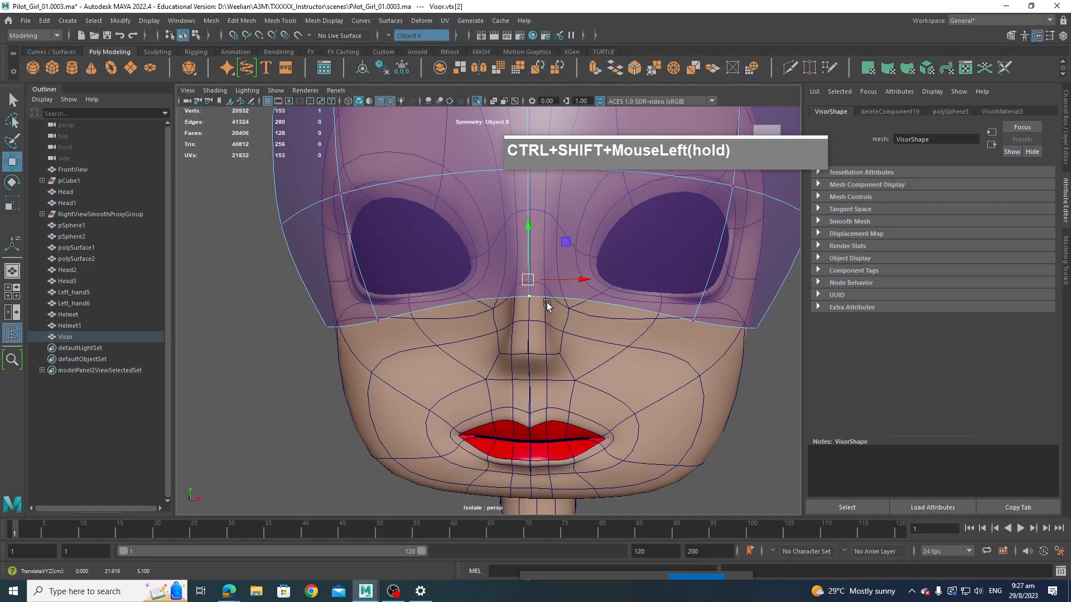
pyautogui.press('1')
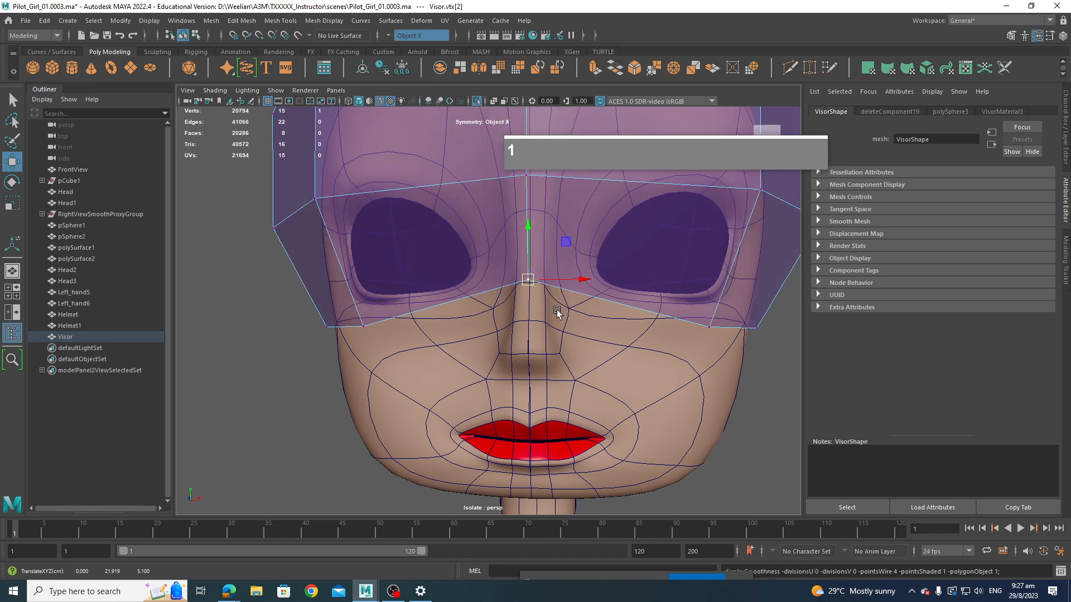
# Step: Chamfer the visor's bottom center vertex and delete the resulting triangular face to cut a nose notch
pyautogui.keyDown('shift'); pyautogui.rightClick(530, 281); pyautogui.keyUp('shift')
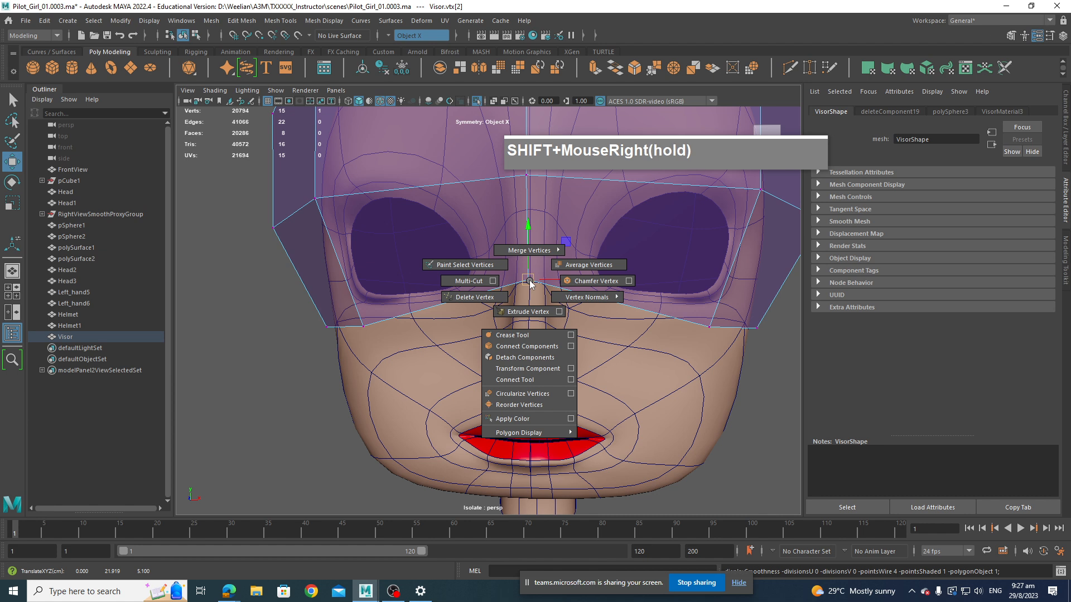
pyautogui.keyDown('shift'); pyautogui.moveTo(530, 283); pyautogui.dragTo(539, 316, button='right'); pyautogui.keyUp('shift')
pyautogui.click(532, 282)
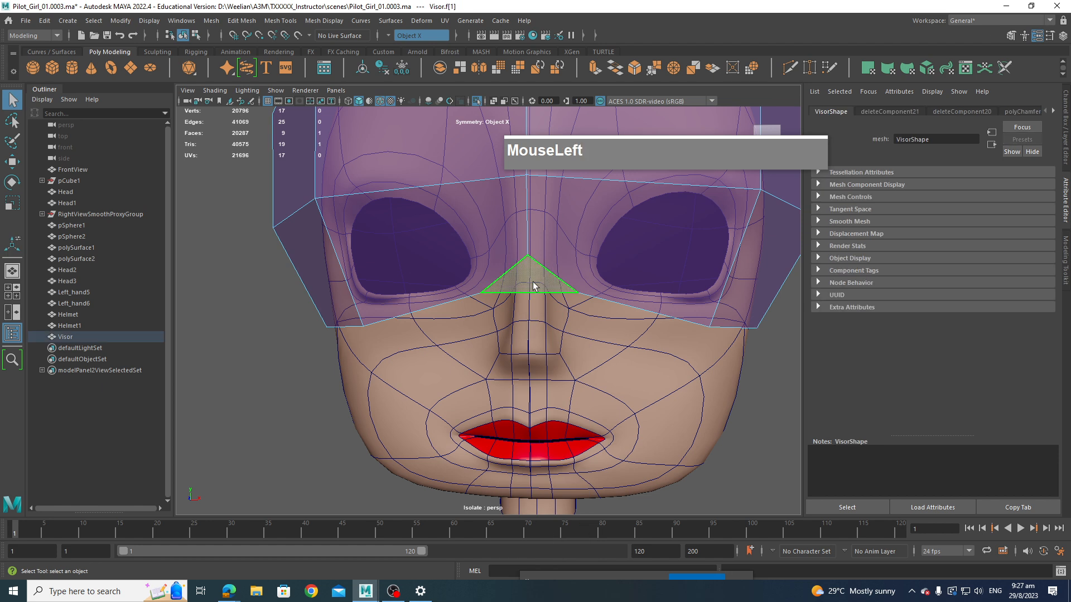
pyautogui.press('Delete')
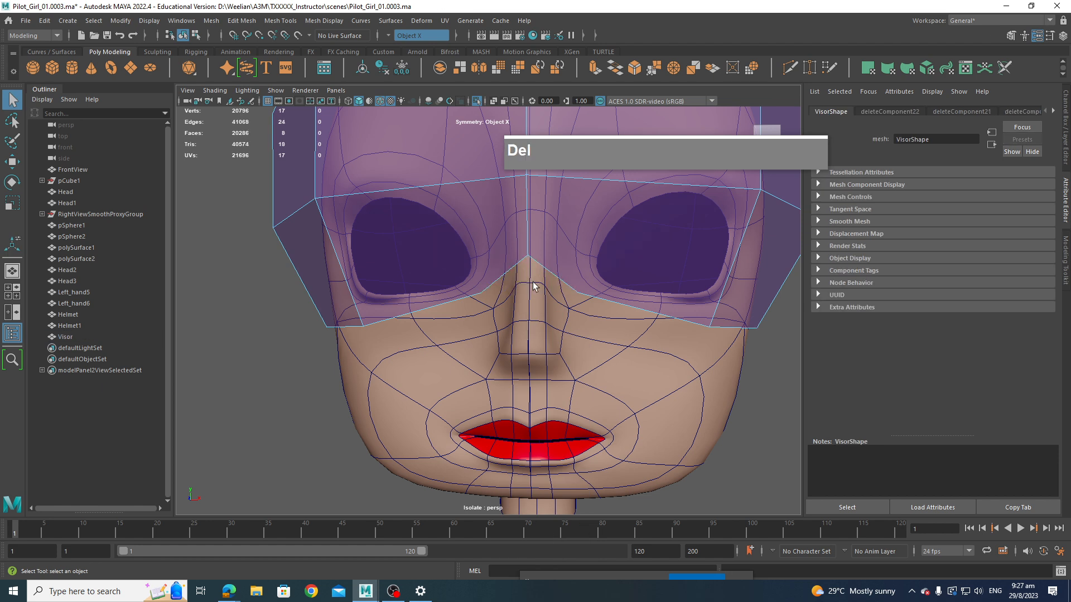
# Step: Switch the visor to vertex selection and turn off the Object X symmetry
pyautogui.moveTo(702, 227); pyautogui.dragTo(683, 246, button='right')
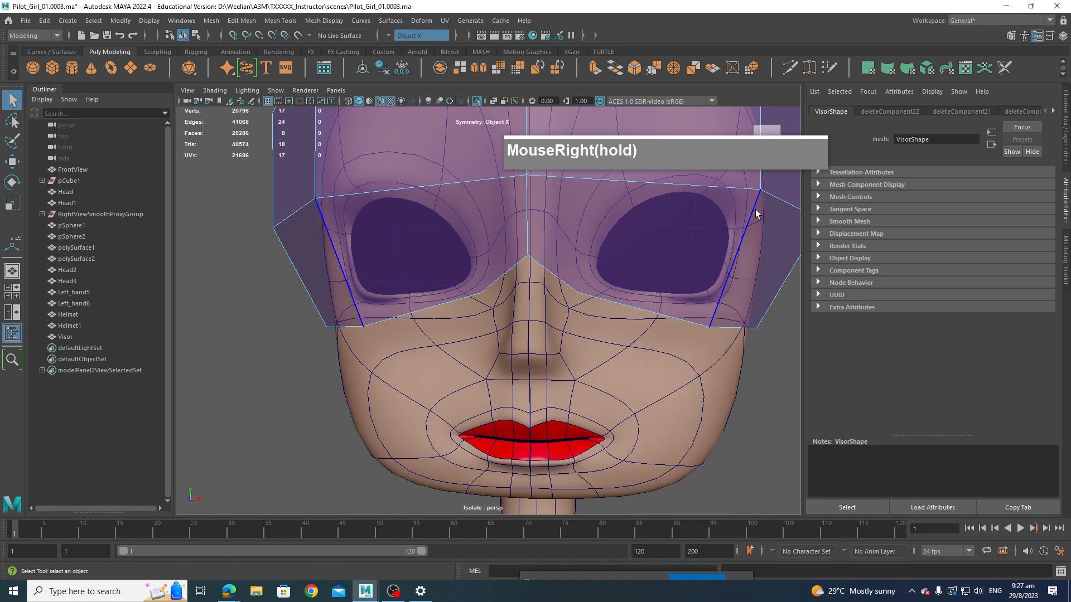
pyautogui.click(760, 194)
pyautogui.moveTo(760, 195); pyautogui.dragTo(725, 194, button='right')
pyautogui.click(761, 190)
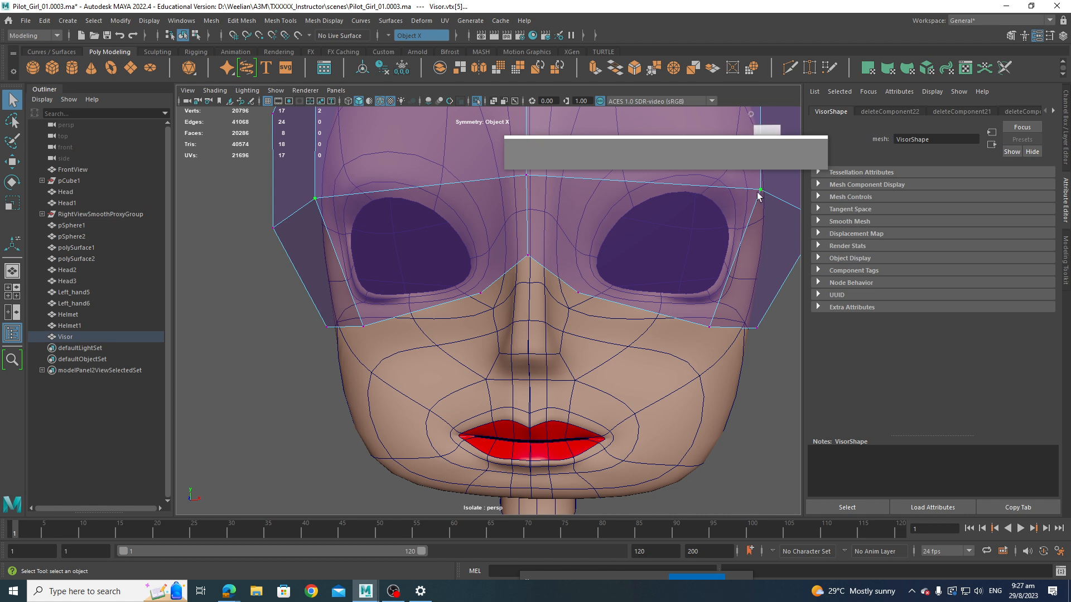
pyautogui.keyDown('ctrl'); pyautogui.rightClick(760, 196); pyautogui.keyUp('ctrl')
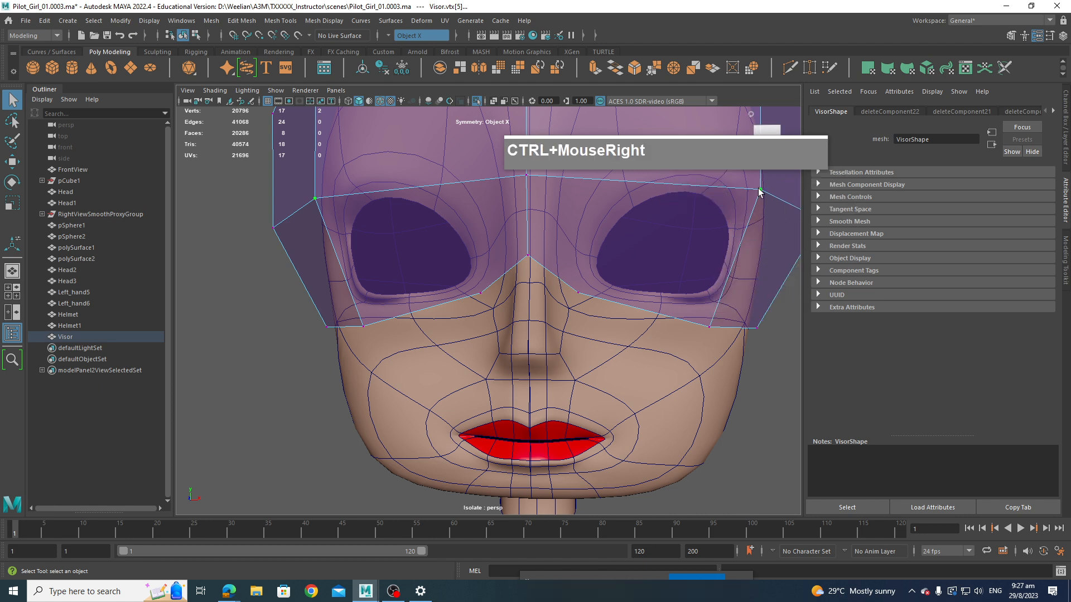
pyautogui.rightClick(760, 191)
pyautogui.moveTo(759, 189); pyautogui.dragTo(774, 199, button='right')
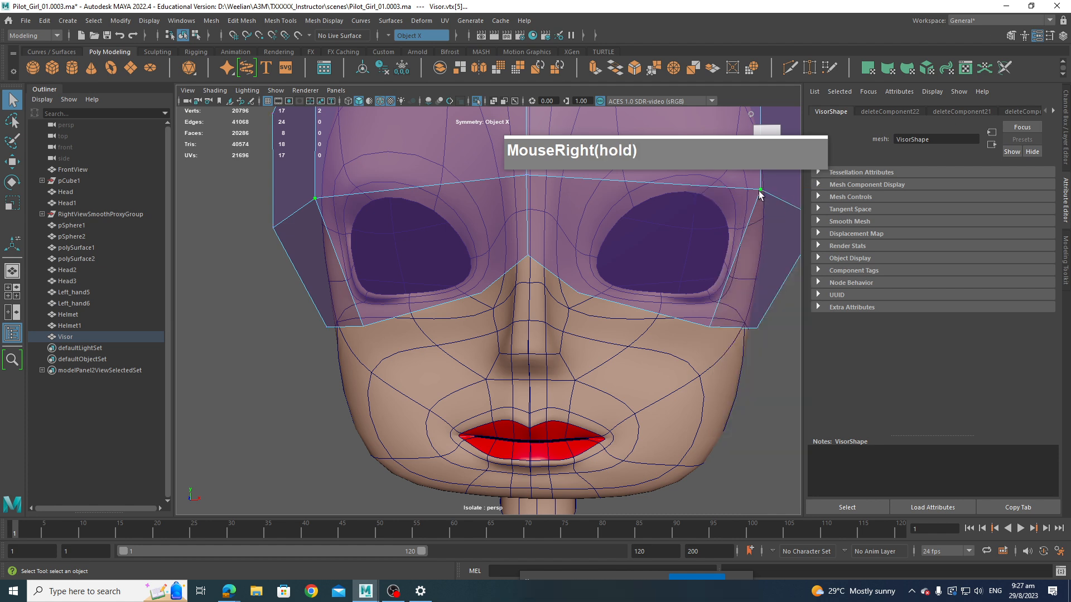
pyautogui.keyDown('ctrl'); pyautogui.moveTo(585, 242); pyautogui.dragTo(597, 255, button='right'); pyautogui.keyUp('ctrl')
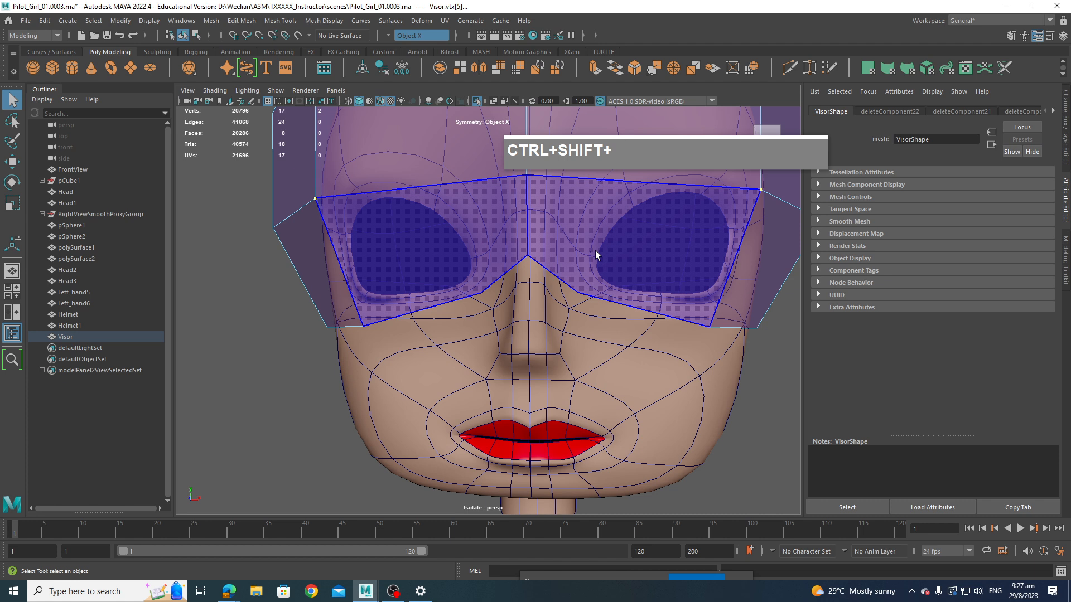
pyautogui.press('w')
pyautogui.moveTo(609, 249); pyautogui.dragTo(609, 223)
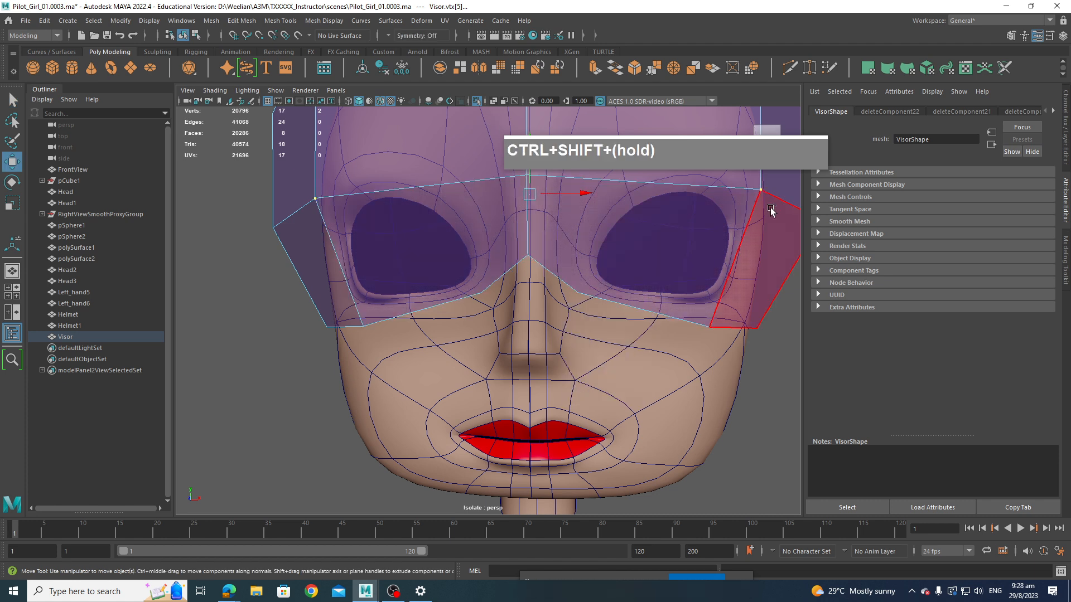
# Step: Connect the visor's outer corner vertex beside one eye to the sloping nose-notch edge on the same side with Connect Components
pyautogui.rightClick(748, 204)
pyautogui.moveTo(747, 205); pyautogui.dragTo(784, 219, button='right')
pyautogui.click(760, 190)
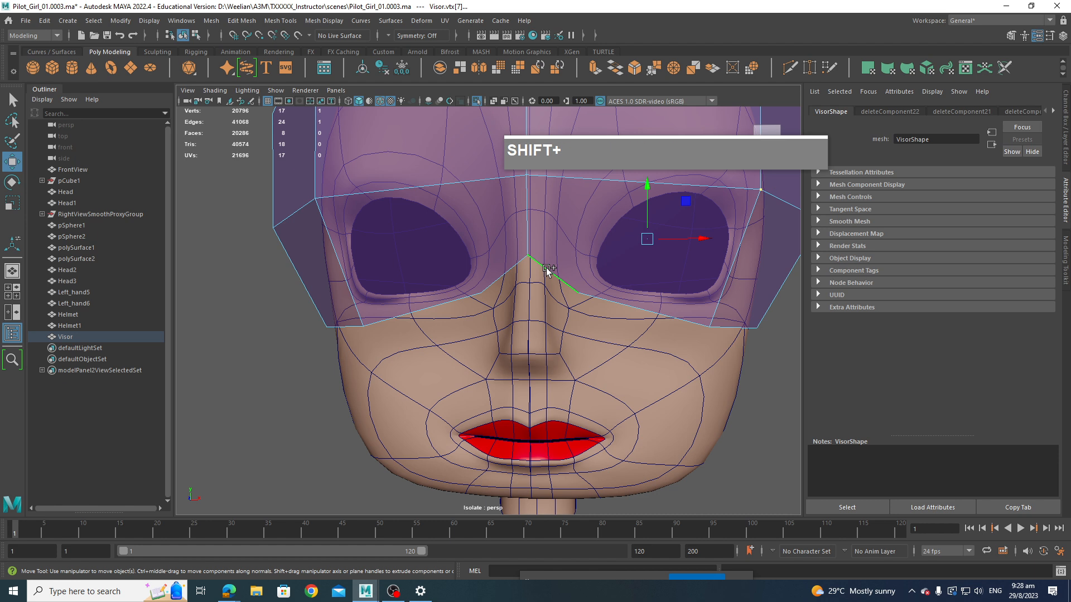
pyautogui.keyDown('shift'); pyautogui.rightClick(562, 272); pyautogui.keyUp('shift')
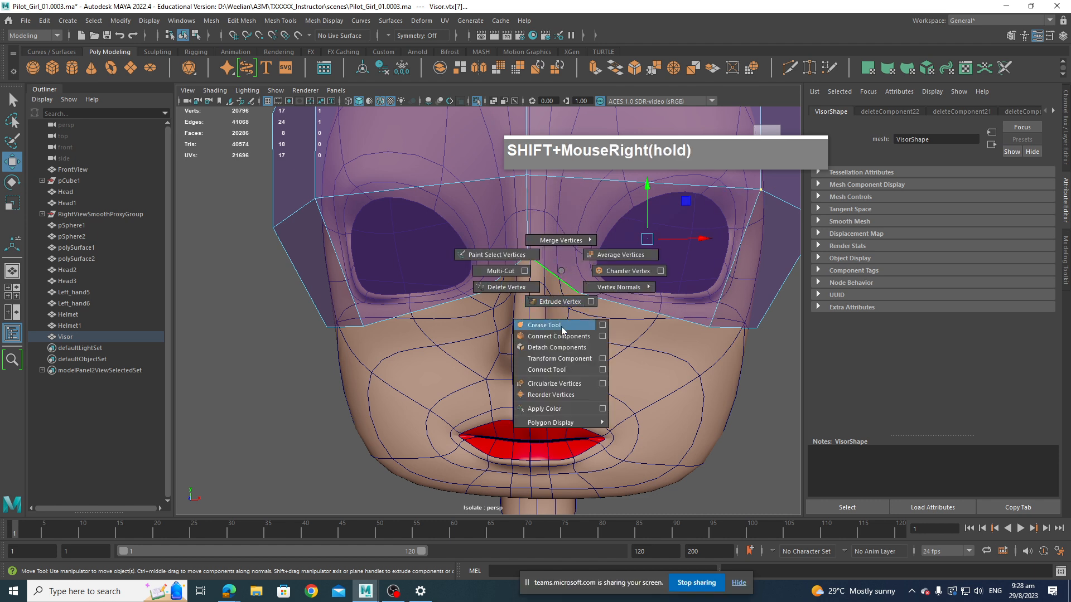
pyautogui.keyDown('shift'); pyautogui.moveTo(554, 344); pyautogui.dragTo(553, 334, button='right'); pyautogui.keyUp('shift')
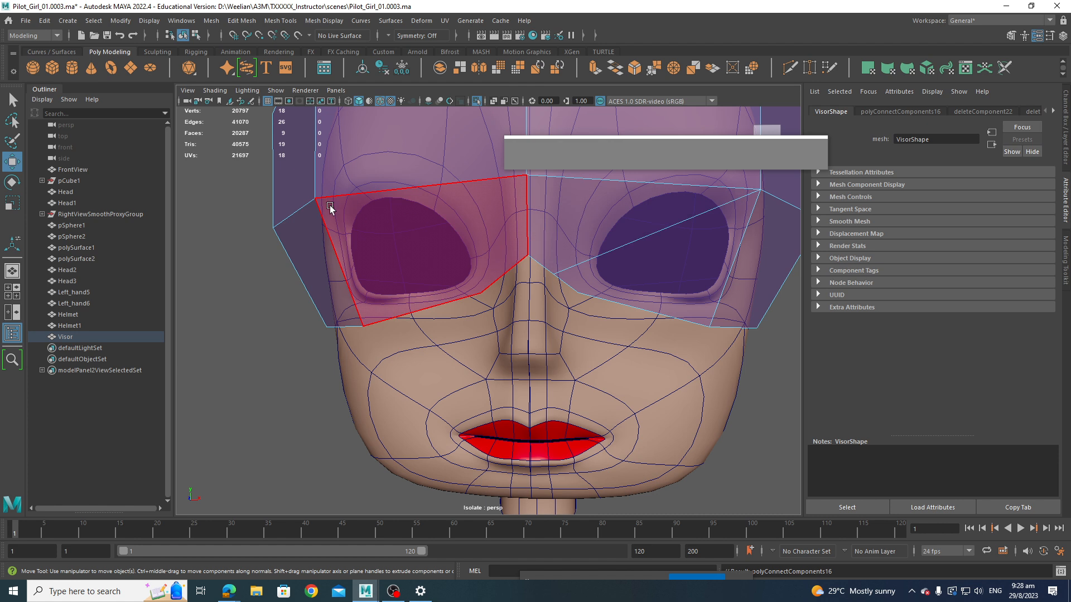
# Step: Connect the opposite outer corner vertex to the nose-notch edge on its own side to match the first cut
pyautogui.click(314, 199)
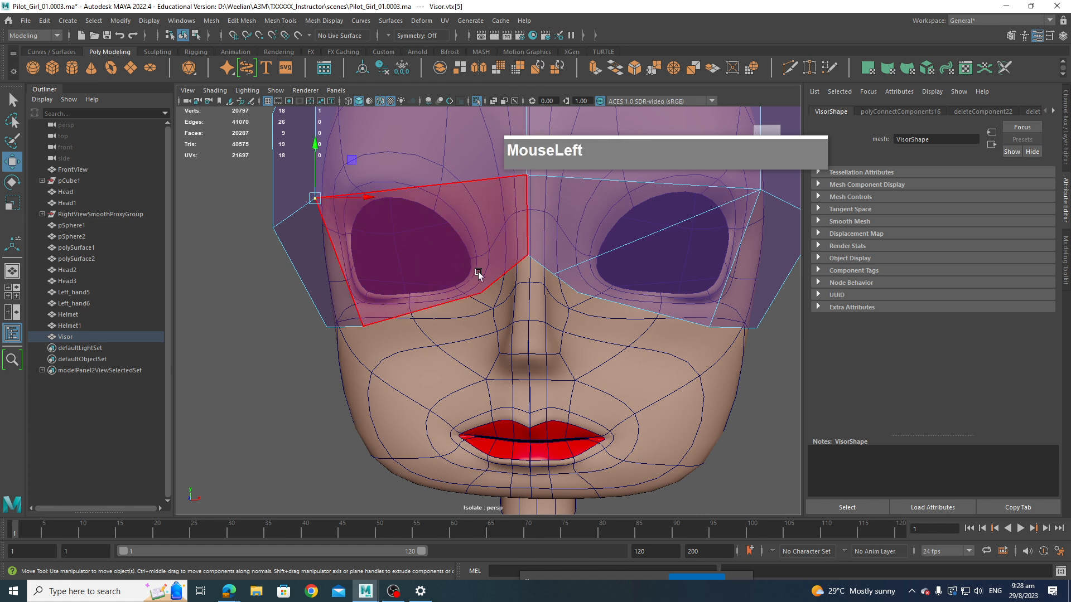
pyautogui.keyDown('shift'); pyautogui.click(500, 276); pyautogui.keyUp('shift')
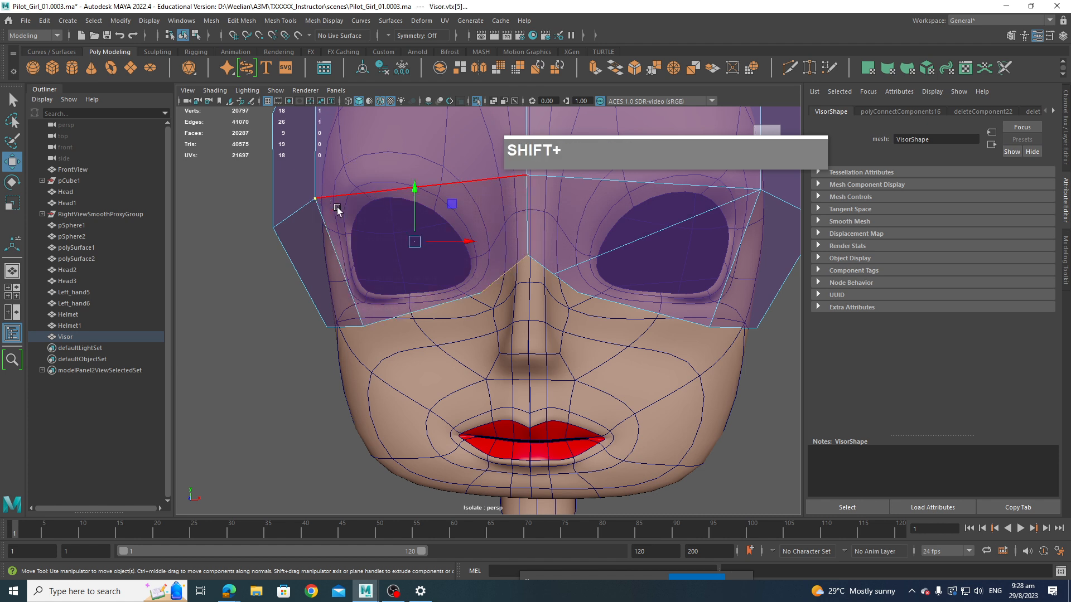
pyautogui.keyDown('shift'); pyautogui.moveTo(509, 283); pyautogui.dragTo(505, 346, button='right'); pyautogui.keyUp('shift')
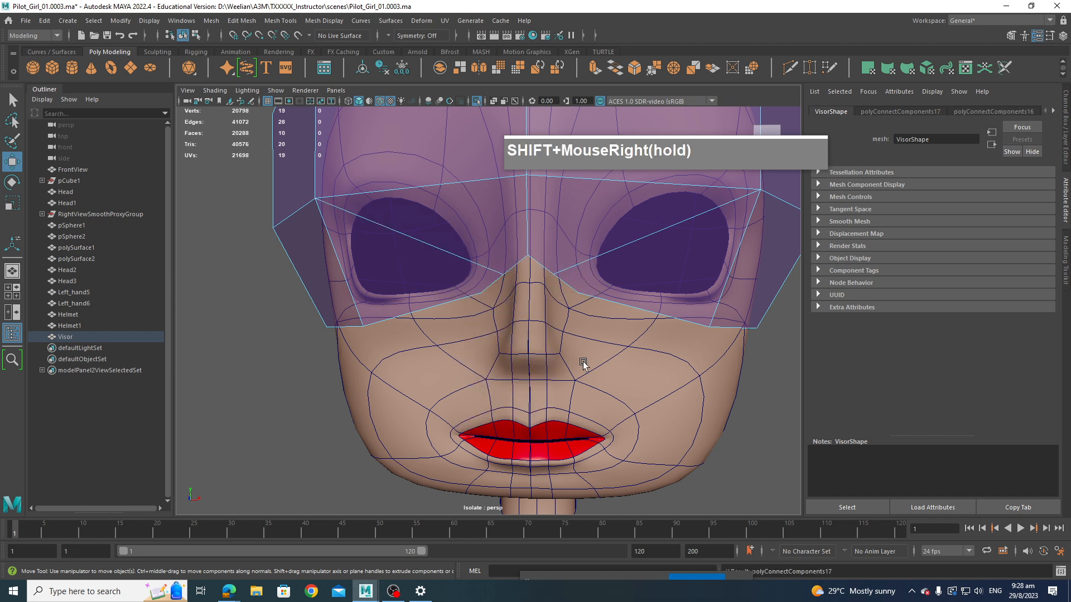
# Step: Lower the nose notch's center vertex slightly along Y
pyautogui.moveTo(531, 258); pyautogui.dragTo(507, 256, button='right')
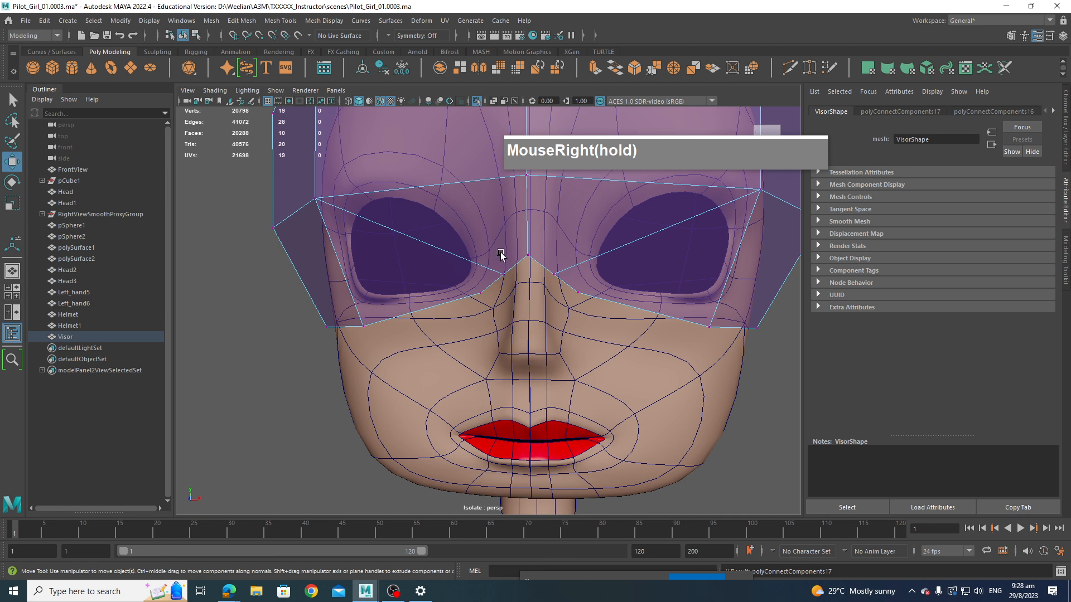
pyautogui.click(529, 253)
pyautogui.moveTo(529, 255); pyautogui.dragTo(527, 209)
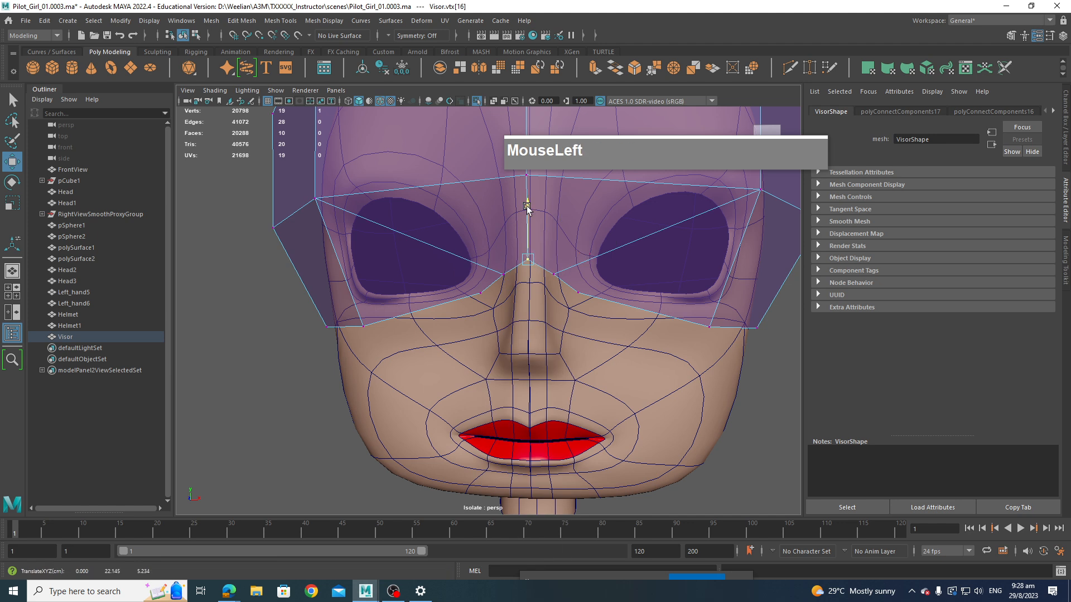
# Step: Scale the nose notch's two lower corner vertices inward along X to about 0.67 and turn on the visor's smooth preview
pyautogui.click(580, 293)
pyautogui.moveTo(587, 296); pyautogui.dragTo(594, 297)
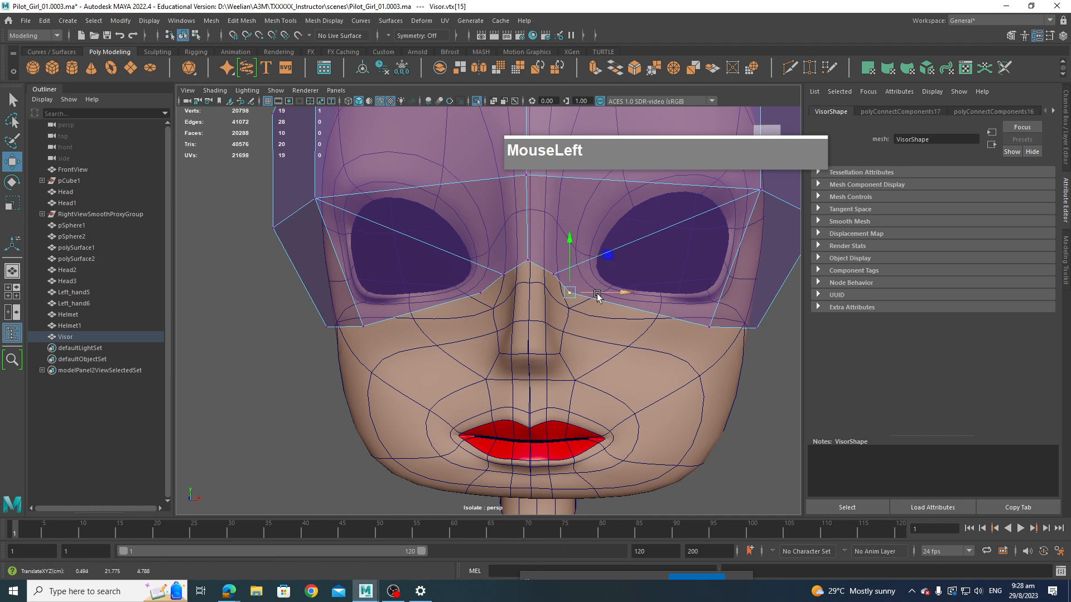
pyautogui.keyDown('shift'); pyautogui.click(480, 294); pyautogui.keyUp('shift')
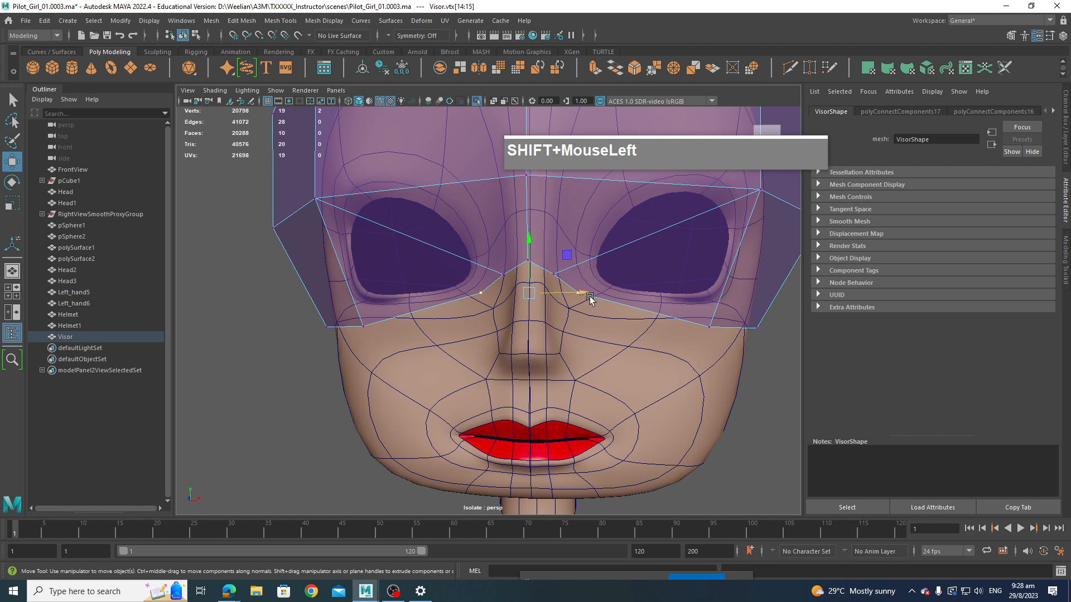
pyautogui.press('r')
pyautogui.moveTo(580, 295); pyautogui.dragTo(560, 296)
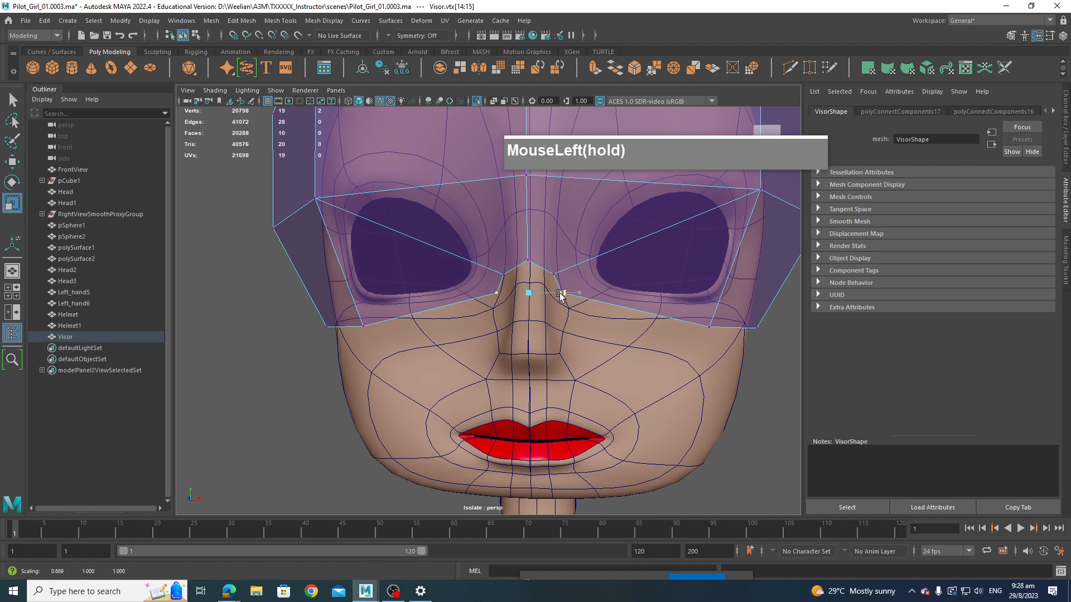
pyautogui.press('3')
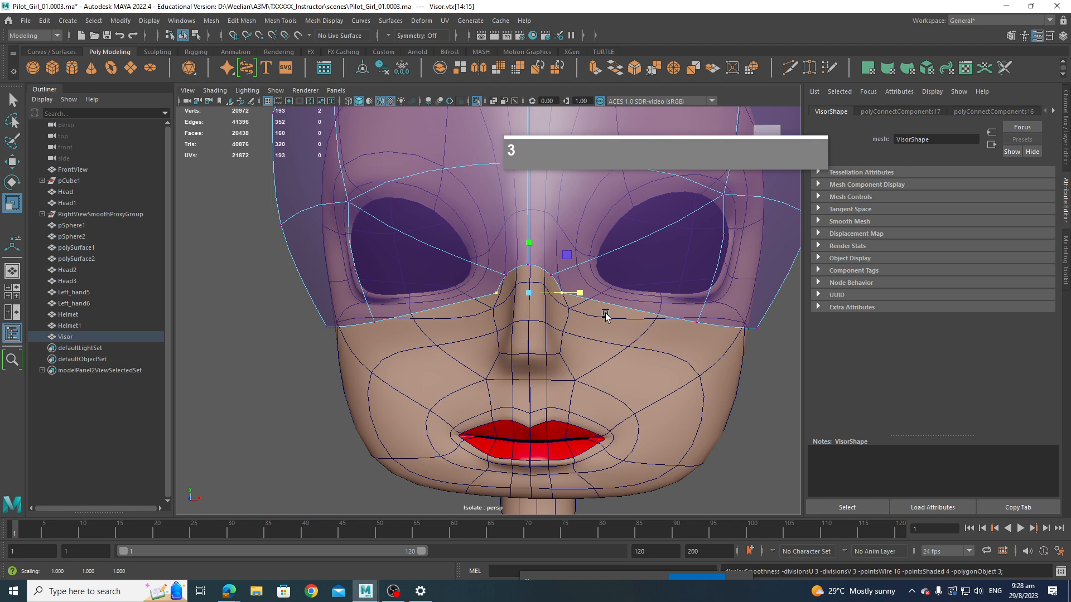
# Step: Return the visor to object mode, clear the selection and show all hidden objects in the scene
pyautogui.scroll(-3, 619, 318)
pyautogui.keyDown('alt'); pyautogui.moveTo(641, 333); pyautogui.dragTo(594, 333); pyautogui.keyUp('alt')
pyautogui.scroll(-3, 594, 335)
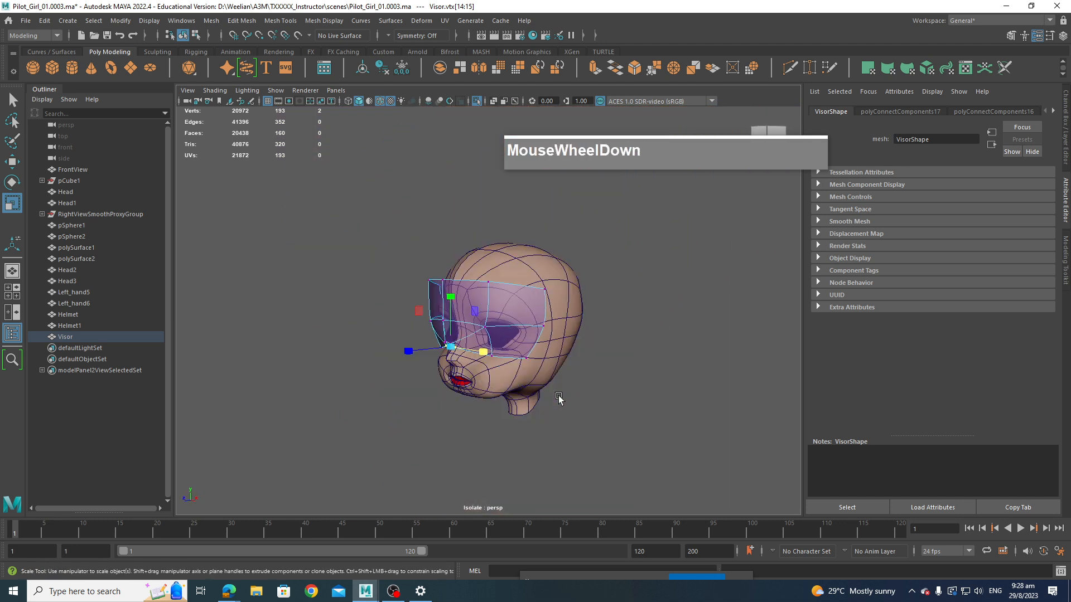
pyautogui.keyDown('alt'); pyautogui.moveTo(559, 396); pyautogui.dragTo(526, 298); pyautogui.keyUp('alt')
pyautogui.moveTo(526, 296); pyautogui.dragTo(615, 259, button='right')
pyautogui.click(663, 339)
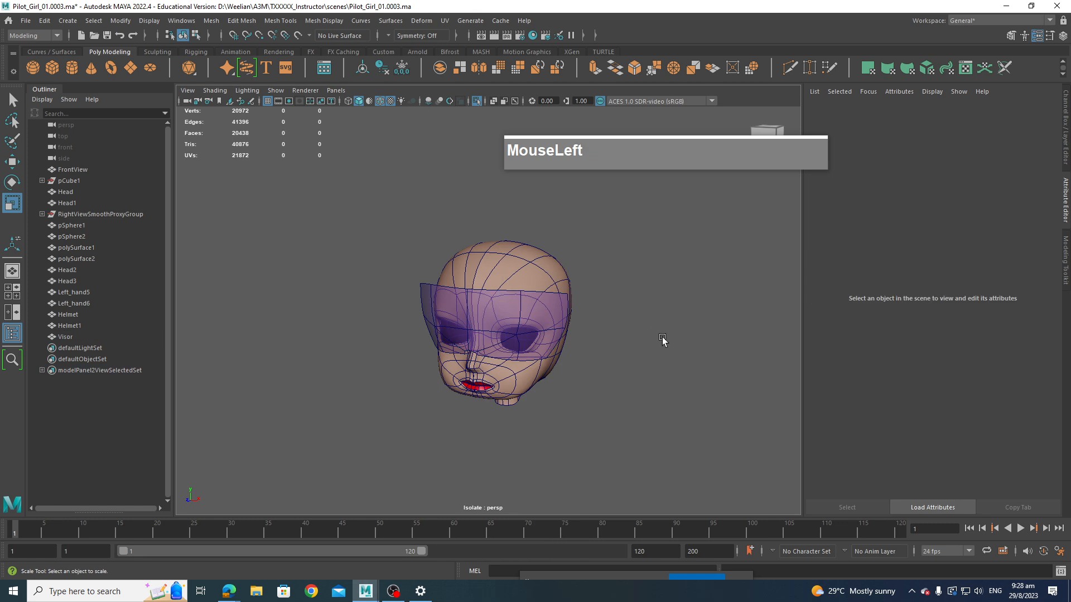
pyautogui.click(508, 294)
pyautogui.click(598, 292)
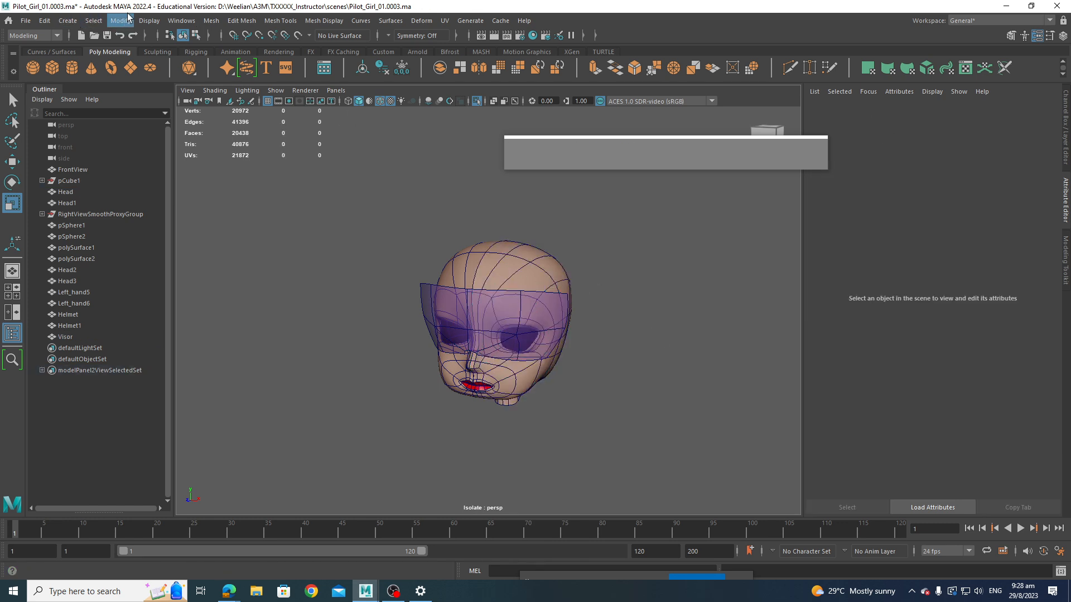
pyautogui.click(153, 20)
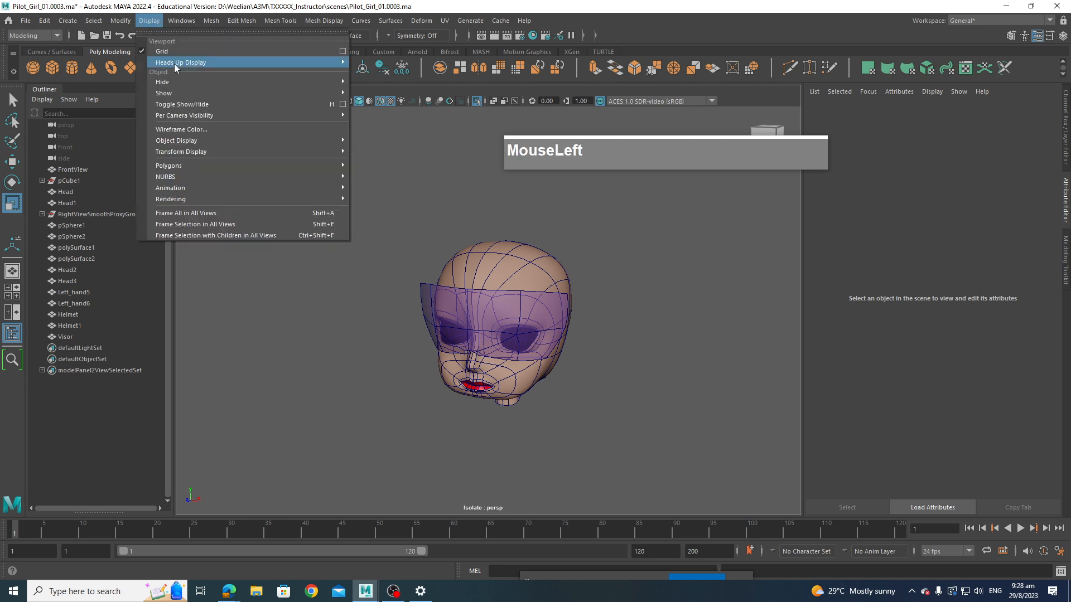
pyautogui.moveTo(186, 95)
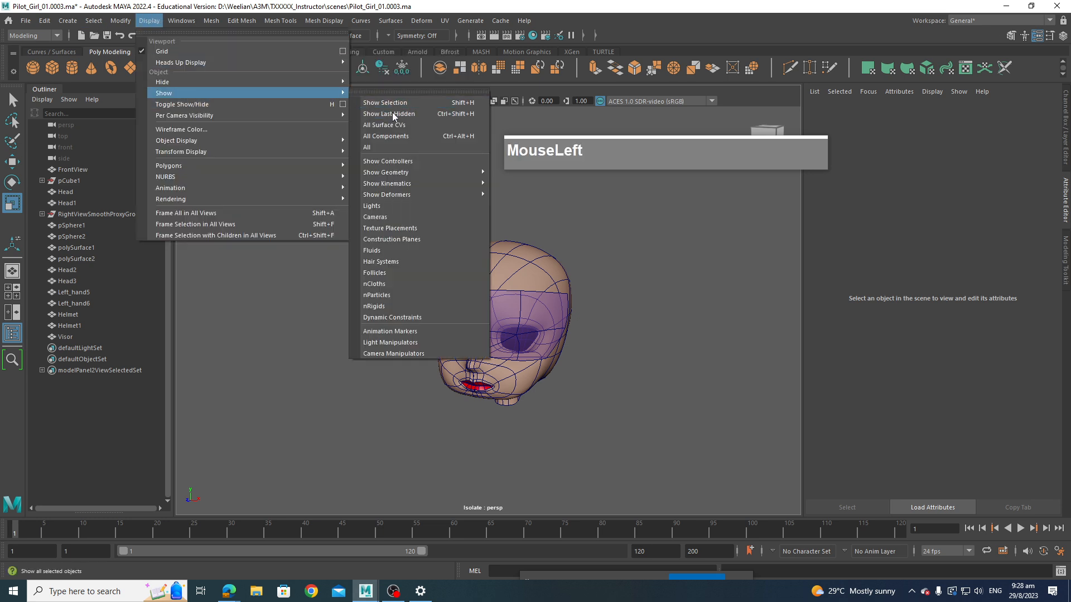
pyautogui.click(386, 149)
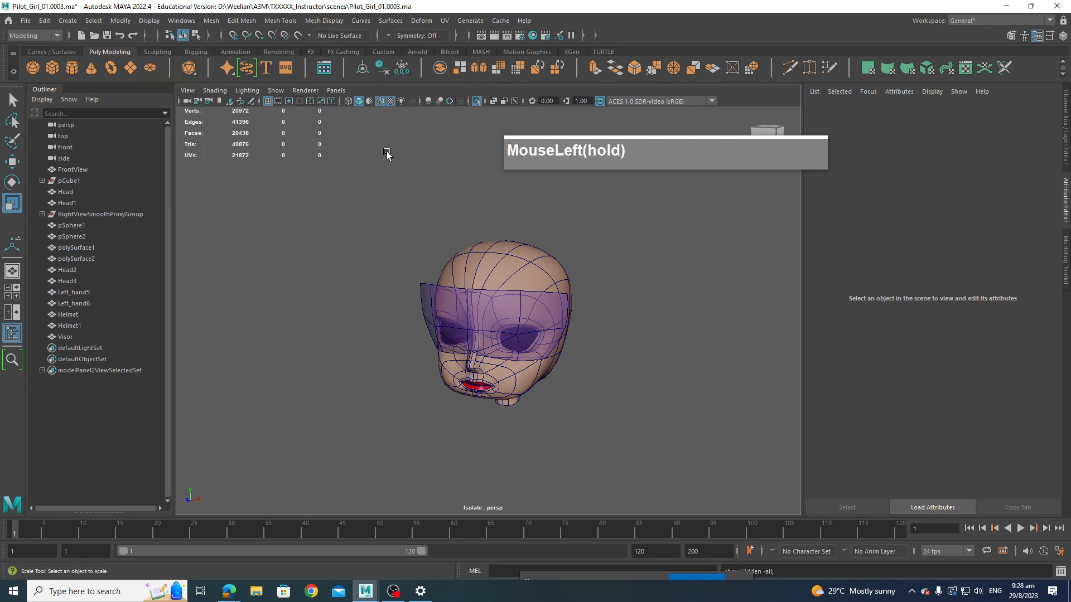
# Step: Turn off the viewport's Isolate Select to display the helmet and the rest of the character with the visor
pyautogui.rightClick(514, 276)
pyautogui.click(546, 263)
pyautogui.moveTo(366, 229); pyautogui.dragTo(569, 399)
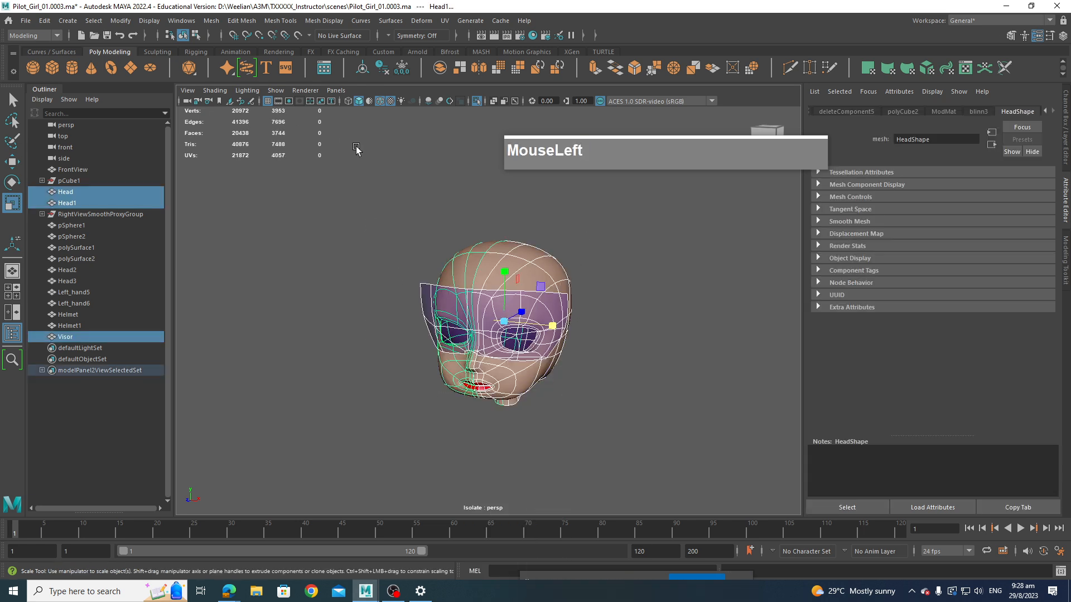
pyautogui.click(276, 90)
pyautogui.click(406, 110)
pyautogui.click(454, 399)
# Step: Examine the smoothed visor's fit over the nose, cheeks and helmet opening from several angles, including from below
pyautogui.keyDown('alt'); pyautogui.scroll(2, 463, 389); pyautogui.keyUp('alt')
pyautogui.scroll(3, 525, 373)
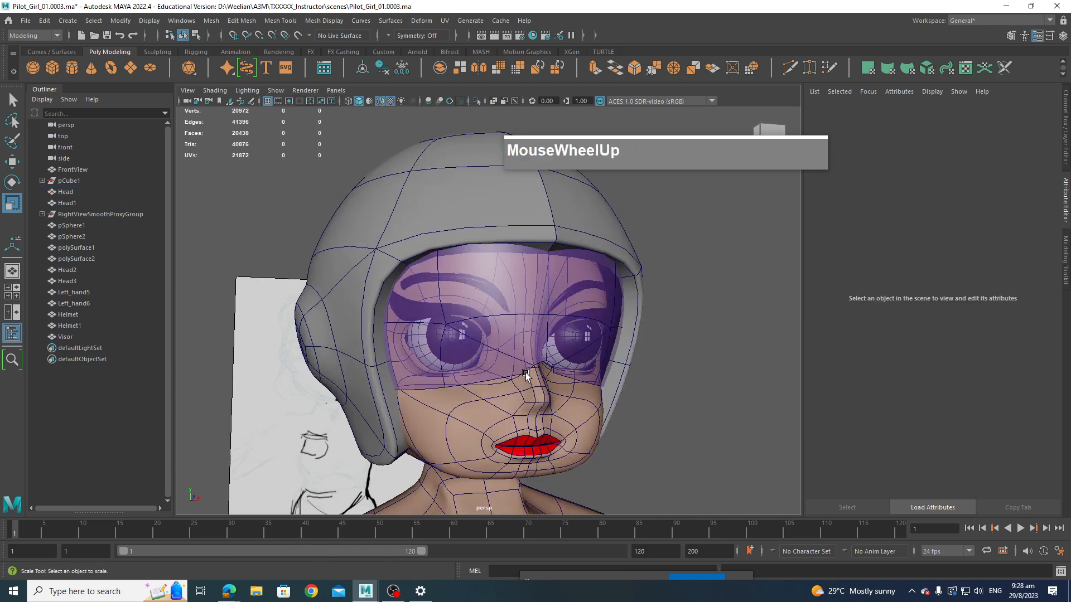
pyautogui.keyDown('alt'); pyautogui.moveTo(526, 373); pyautogui.dragTo(614, 379); pyautogui.keyUp('alt')
pyautogui.scroll(3, 559, 406)
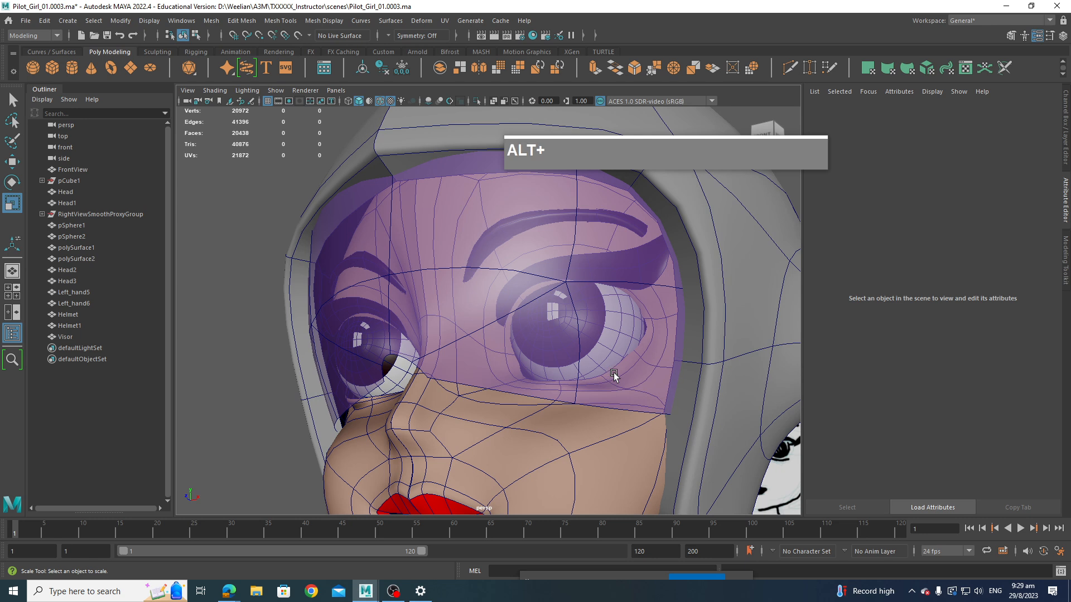
pyautogui.keyDown('alt'); pyautogui.moveTo(614, 377); pyautogui.dragTo(647, 371); pyautogui.keyUp('alt')
pyautogui.keyDown('alt'); pyautogui.moveTo(564, 412); pyautogui.dragTo(526, 363); pyautogui.keyUp('alt')
pyautogui.scroll(5, 526, 363)
pyautogui.keyDown('alt'); pyautogui.scroll(-3, 545, 303); pyautogui.keyUp('alt')
# Step: Open the component selection choices for the visor
pyautogui.rightClick(501, 239)
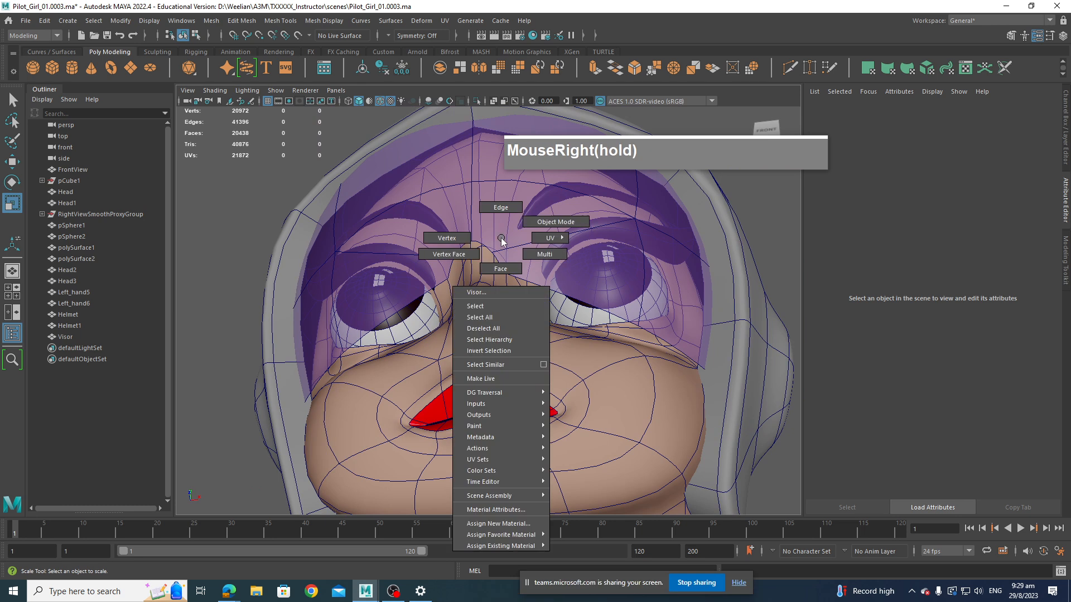
# Step: Try extruding all the visor's edges with a Local Translate Z of about -0.25
pyautogui.moveTo(502, 240); pyautogui.dragTo(501, 208, button='right')
pyautogui.click(465, 249)
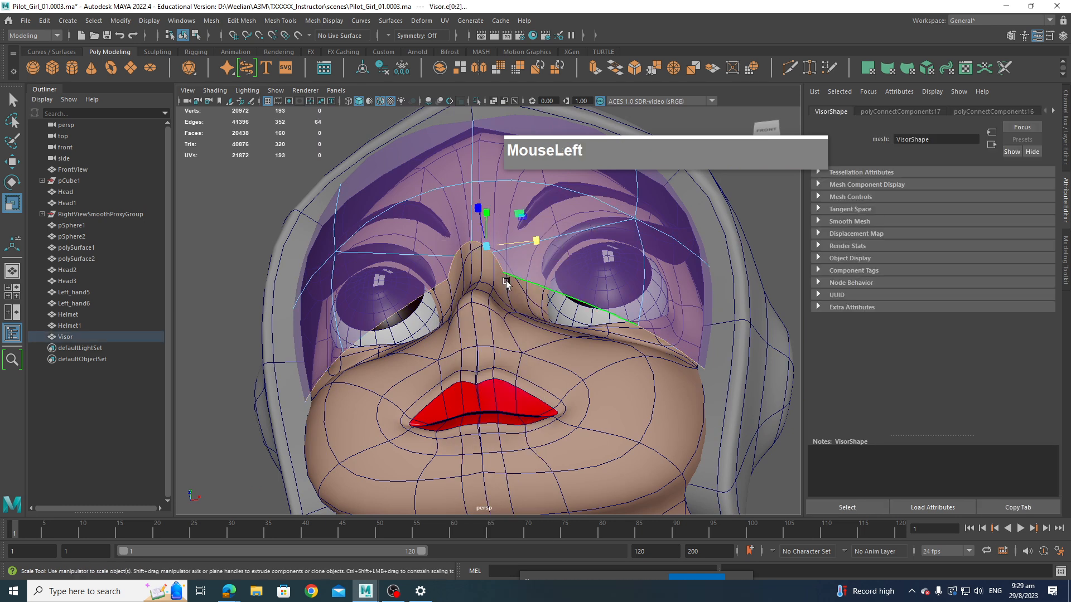
pyautogui.keyDown('shift'); pyautogui.moveTo(506, 283); pyautogui.dragTo(520, 303, button='right'); pyautogui.keyUp('shift')
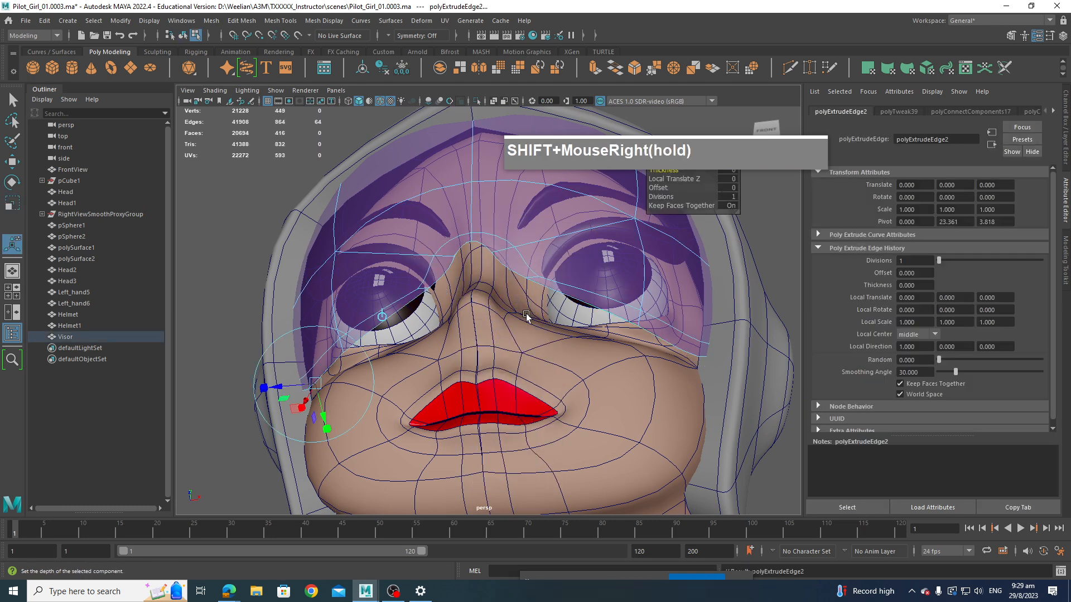
pyautogui.moveTo(278, 386); pyautogui.dragTo(298, 389)
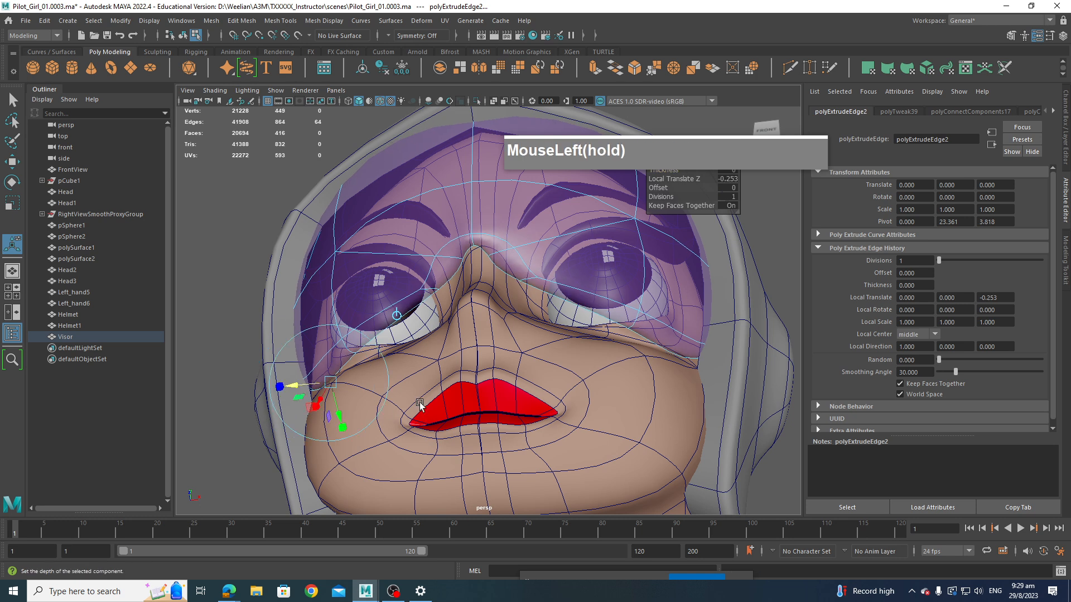
# Step: Try a second extrusion of the visor's edges with a Local Translate Z of about -0.14
pyautogui.press('g')
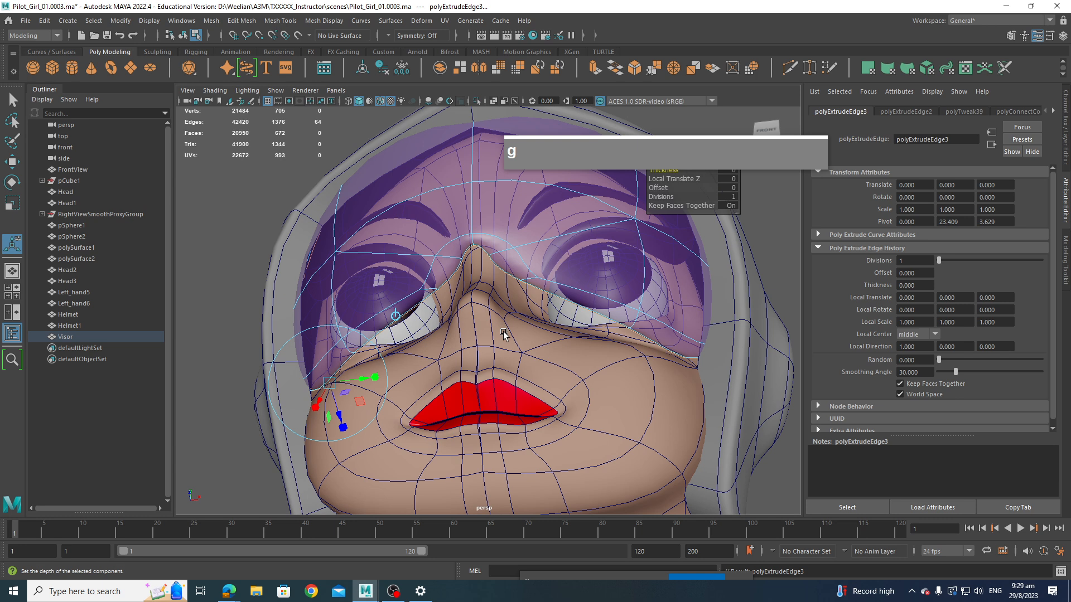
pyautogui.moveTo(342, 409); pyautogui.dragTo(417, 417)
pyautogui.scroll(-5, 596, 309)
pyautogui.keyDown('alt'); pyautogui.moveTo(592, 311); pyautogui.dragTo(528, 303); pyautogui.keyUp('alt')
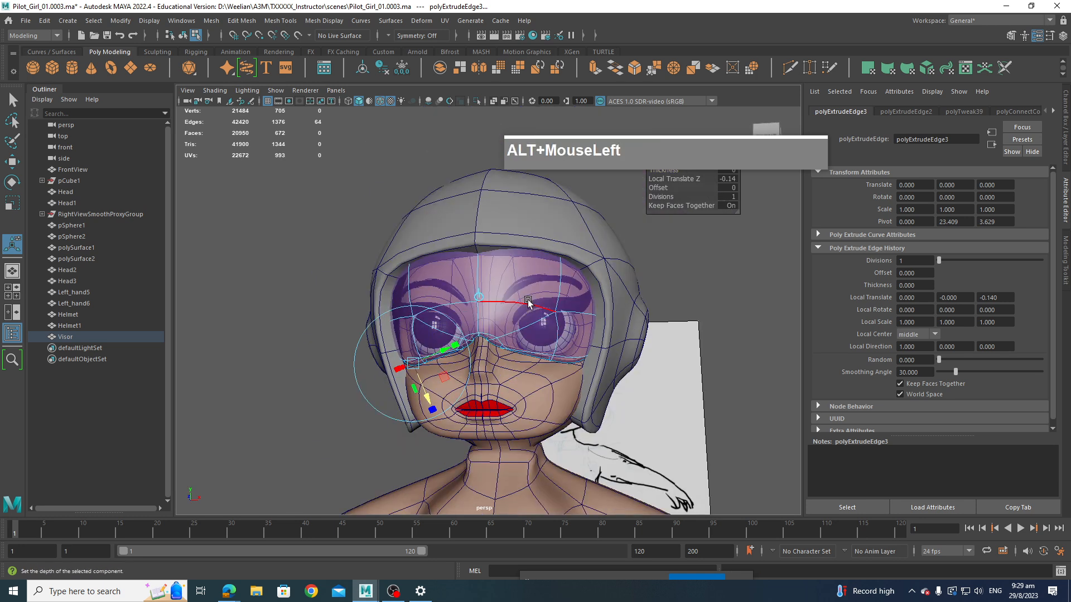
# Step: Leave edge selection and examine the extruded visor's rim and thickness from both sides
pyautogui.moveTo(528, 286); pyautogui.dragTo(588, 268, button='right')
pyautogui.click(743, 328)
pyautogui.keyDown('alt'); pyautogui.moveTo(642, 337); pyautogui.dragTo(385, 290); pyautogui.keyUp('alt')
pyautogui.scroll(5, 710, 387)
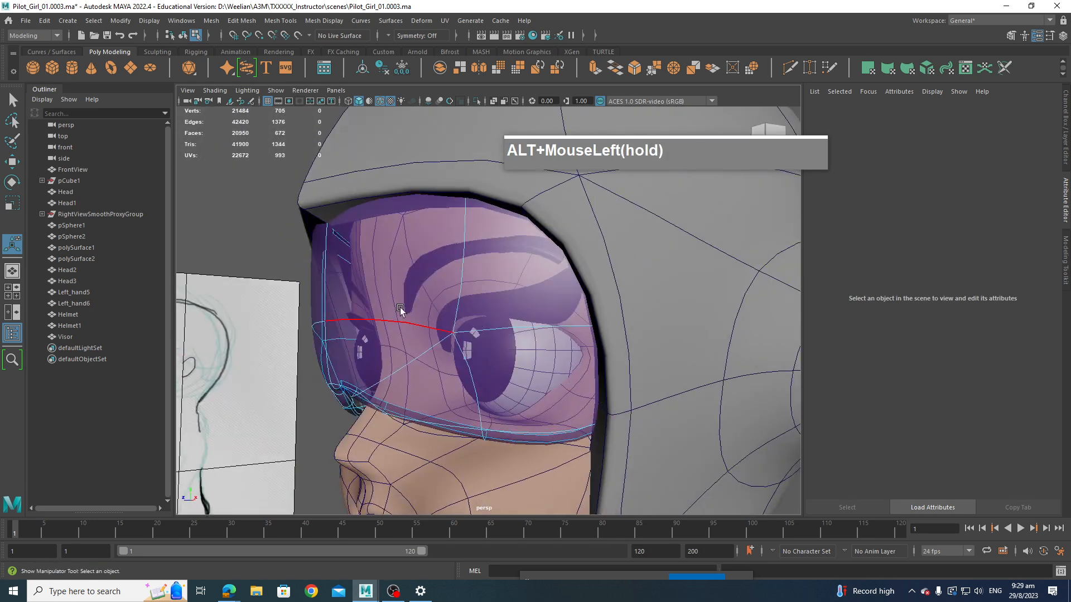
pyautogui.moveTo(385, 289); pyautogui.dragTo(279, 322, button='right')
pyautogui.scroll(-5, 312, 324)
pyautogui.click(359, 291)
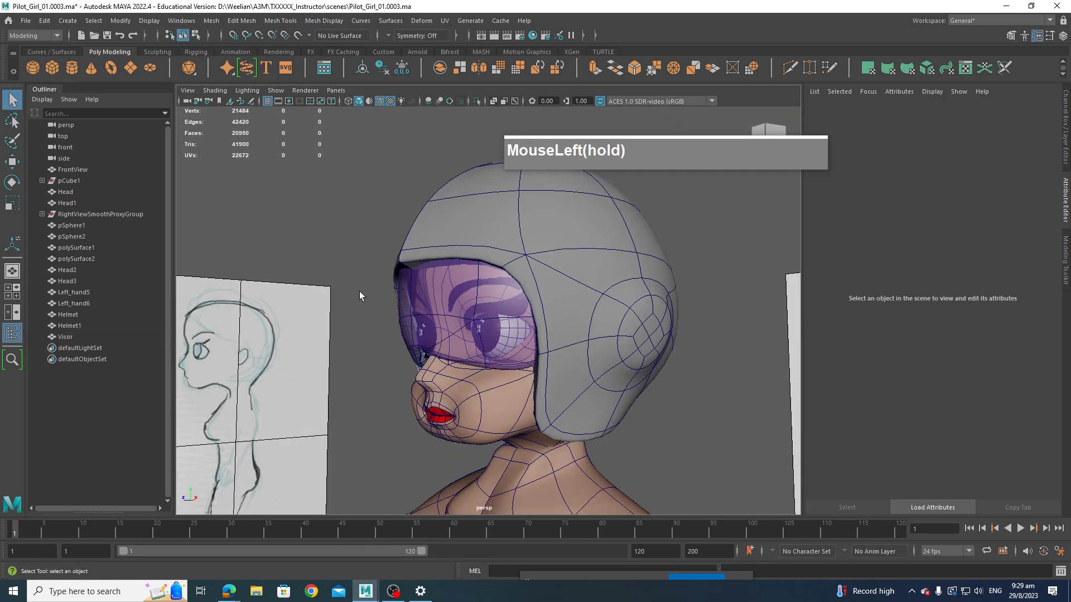
pyautogui.keyDown('alt'); pyautogui.moveTo(359, 291); pyautogui.dragTo(502, 356); pyautogui.keyUp('alt')
pyautogui.scroll(3, 504, 360)
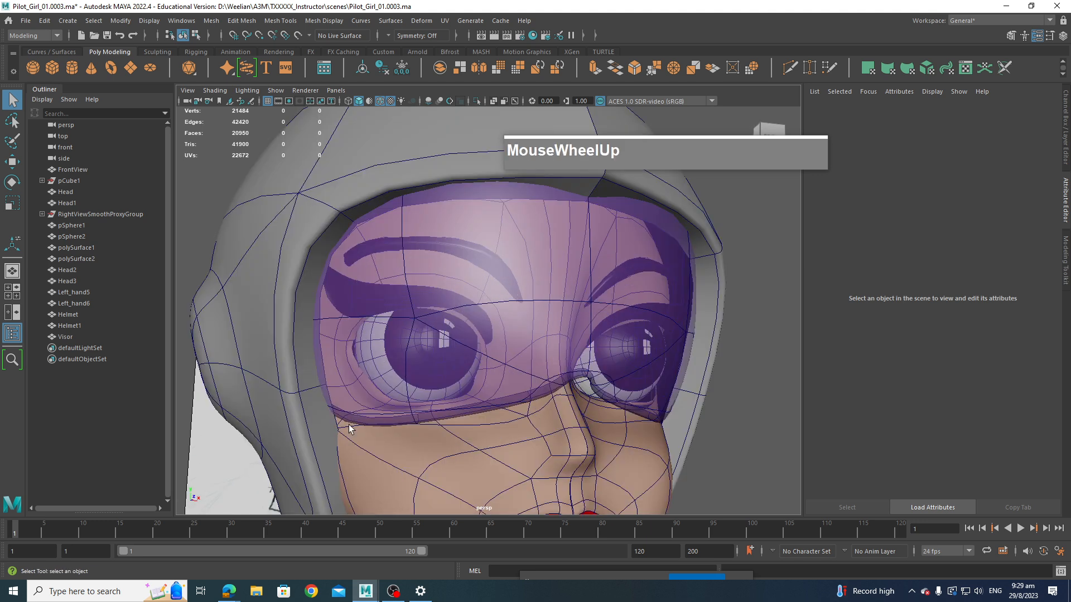
pyautogui.scroll(-4, 705, 404)
pyautogui.keyDown('alt'); pyautogui.moveTo(705, 403); pyautogui.dragTo(554, 396); pyautogui.keyUp('alt')
pyautogui.scroll(3, 616, 400)
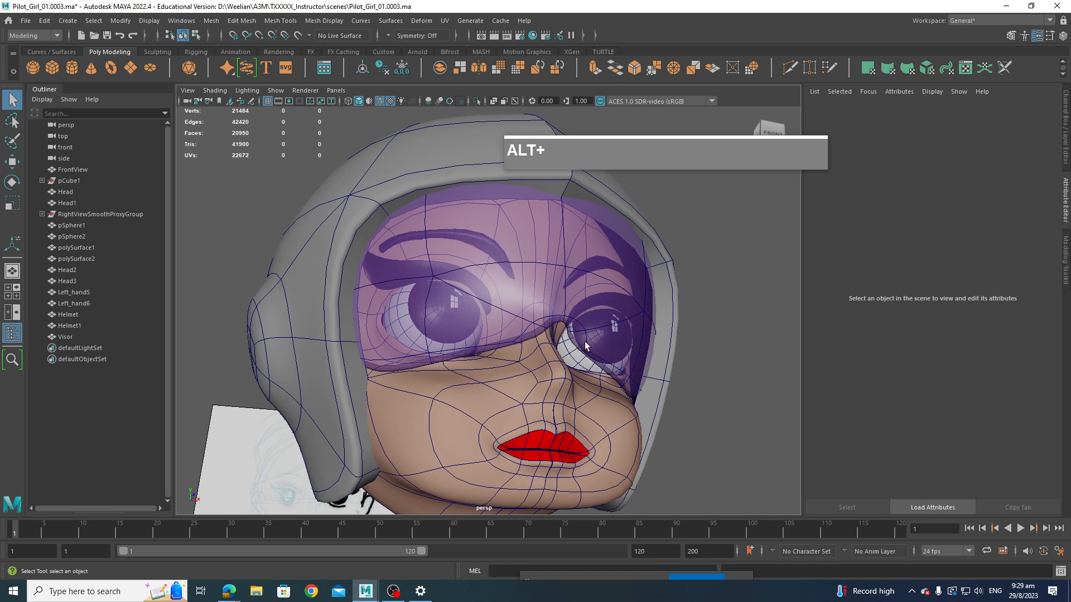
# Step: Undo both edge extrusions on the visor
pyautogui.press('z')
pyautogui.press('z')
pyautogui.press('z')
pyautogui.press('z')
pyautogui.press('z')
pyautogui.press('z')
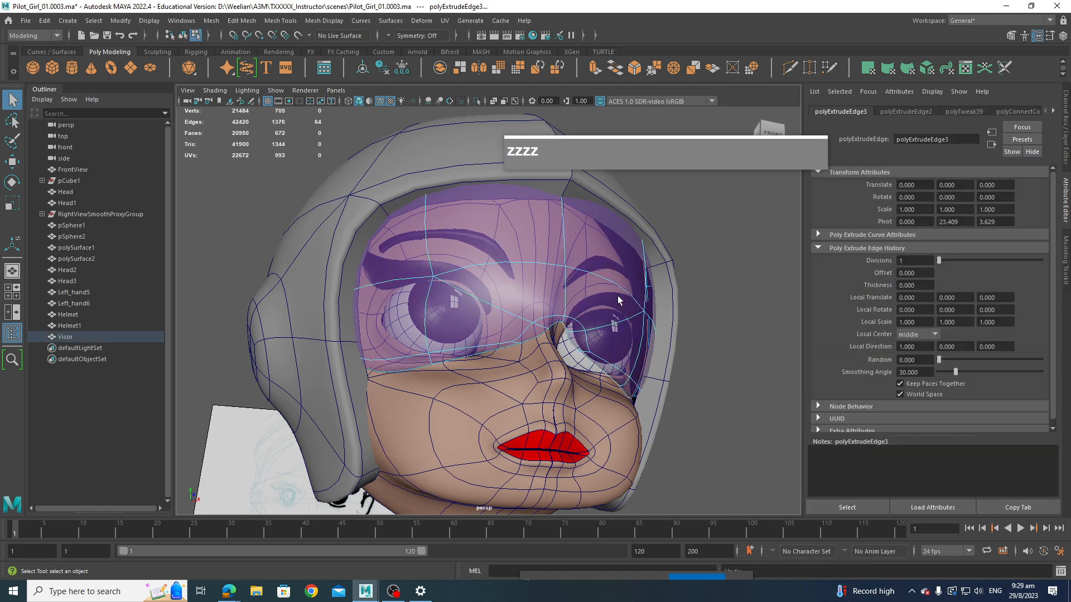
pyautogui.press('z')
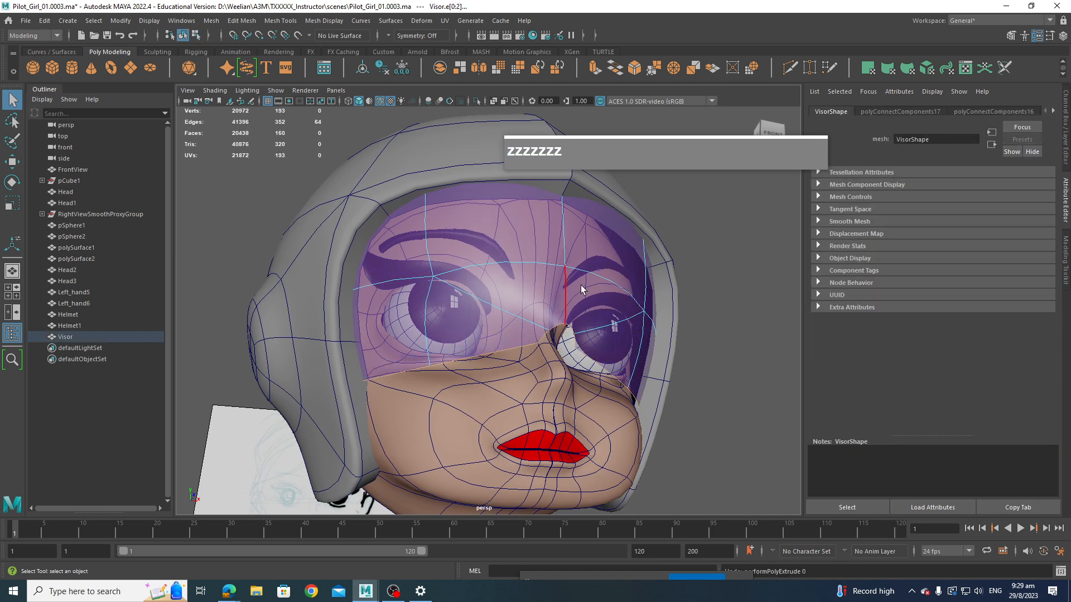
# Step: Extrude all the visor's faces with a Local Translate Z of about -0.1 and return to object mode
pyautogui.moveTo(580, 285); pyautogui.dragTo(595, 302, button='right')
pyautogui.click(595, 302)
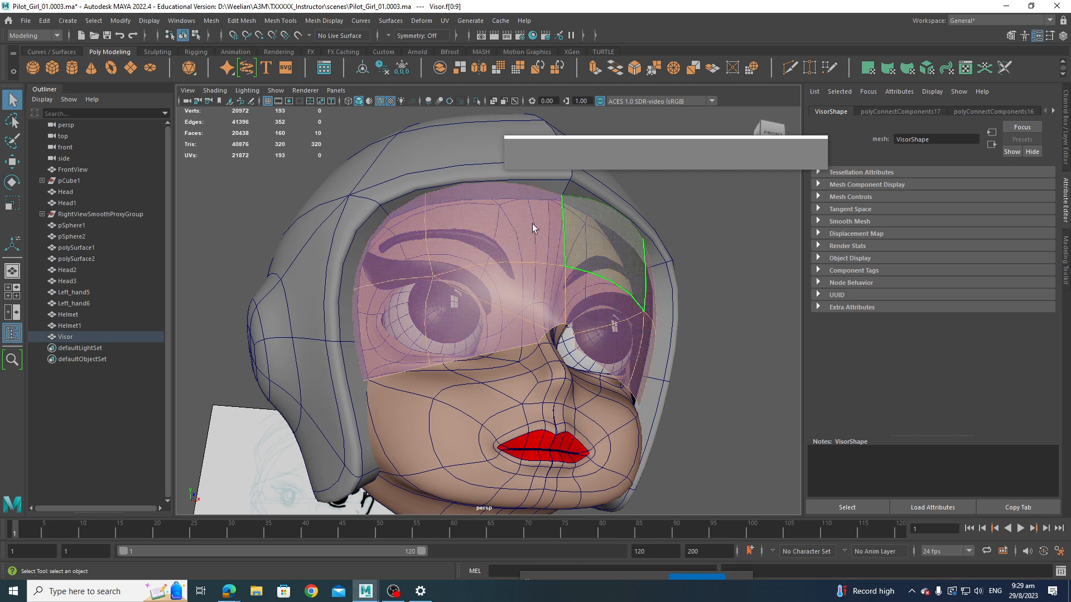
pyautogui.keyDown('shift'); pyautogui.rightClick(600, 292); pyautogui.keyUp('shift')
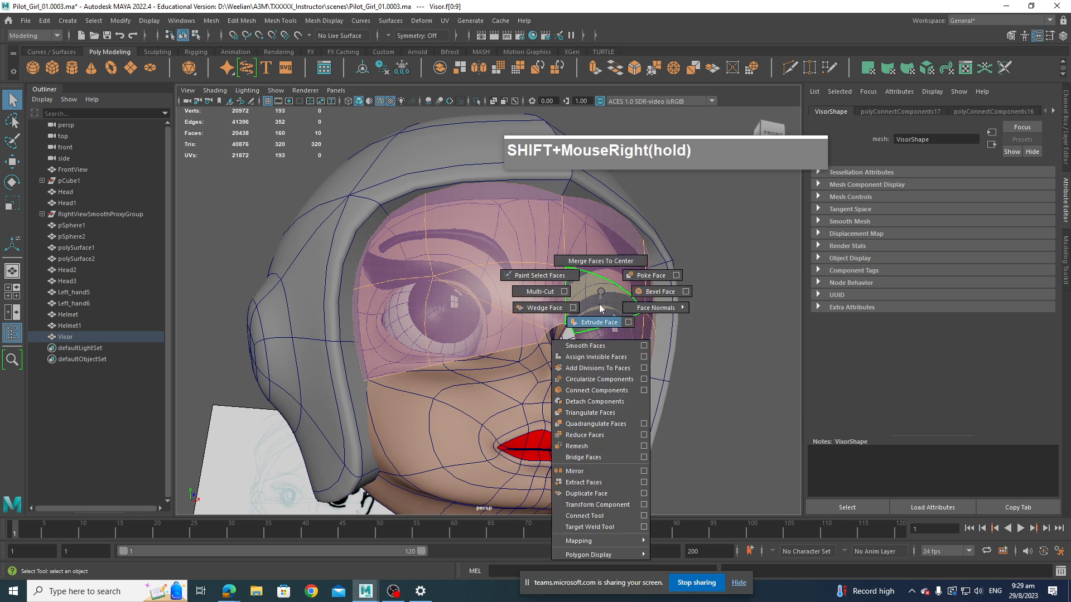
pyautogui.keyDown('shift'); pyautogui.moveTo(597, 323); pyautogui.dragTo(597, 324, button='right'); pyautogui.keyUp('shift')
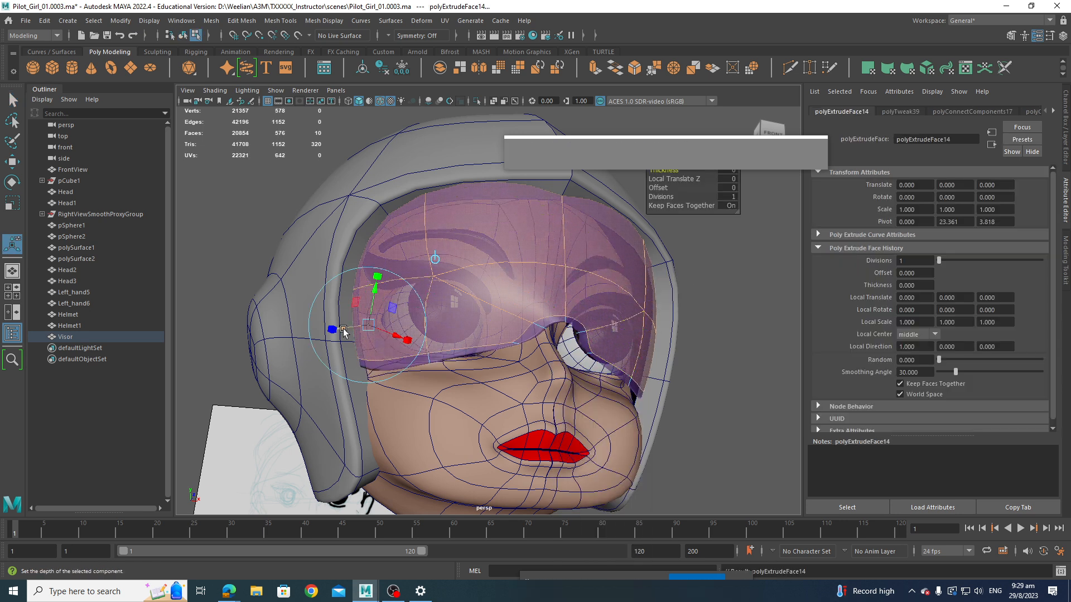
pyautogui.moveTo(339, 330); pyautogui.dragTo(345, 329)
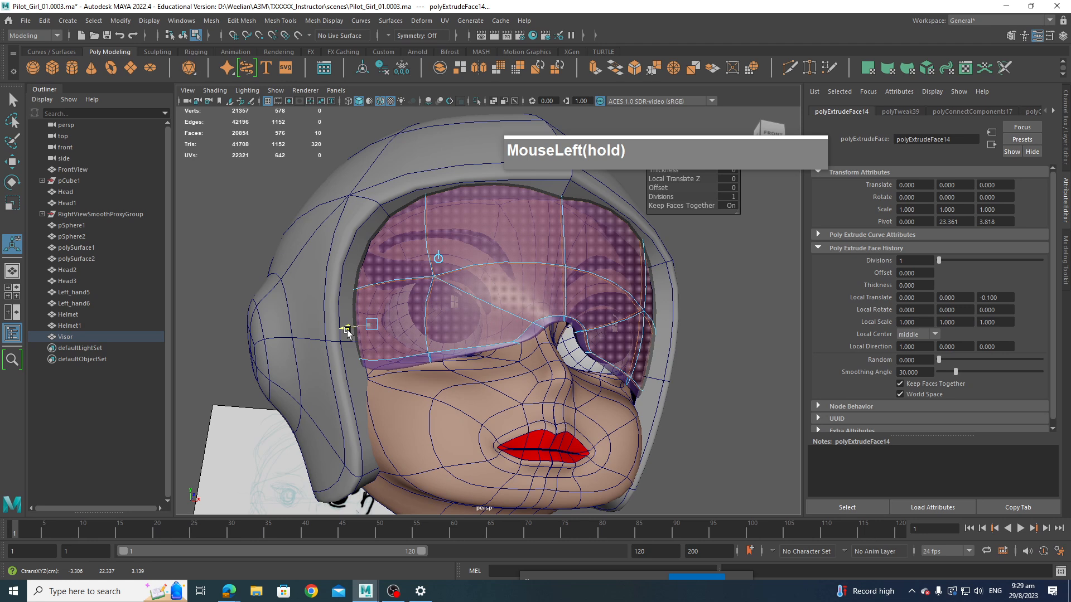
pyautogui.moveTo(348, 330); pyautogui.dragTo(349, 330)
pyautogui.moveTo(588, 275); pyautogui.dragTo(643, 258, button='right')
pyautogui.click(723, 338)
# Step: Increase the transparency of the visor's material, VisorMaterial3, to a light grey level
pyautogui.keyDown('alt'); pyautogui.moveTo(723, 338); pyautogui.dragTo(675, 368); pyautogui.keyUp('alt')
pyautogui.moveTo(573, 302); pyautogui.dragTo(580, 555, button='right')
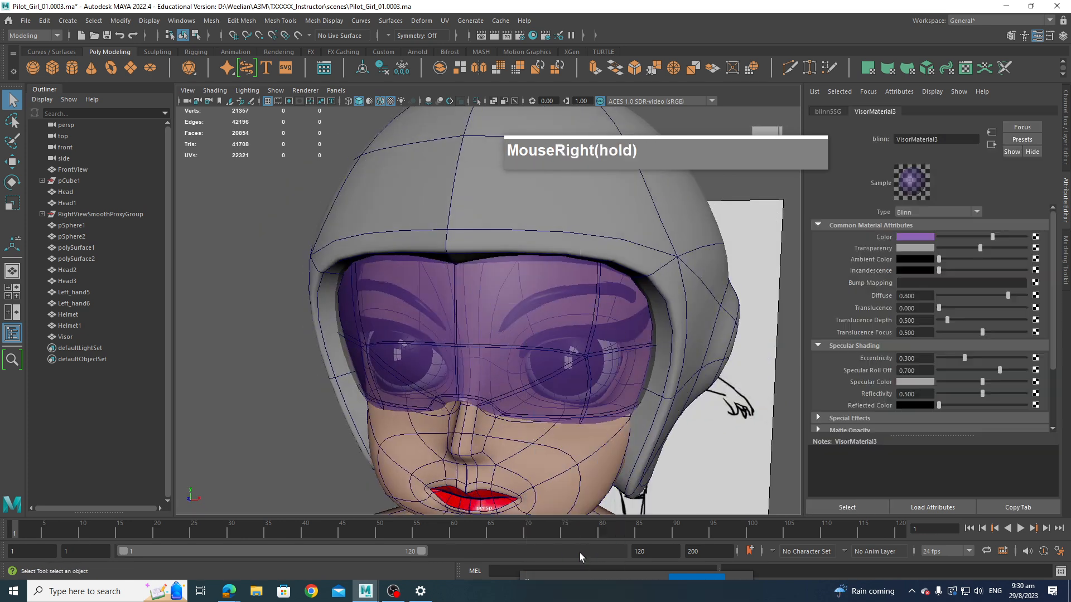
pyautogui.moveTo(979, 247); pyautogui.dragTo(998, 248)
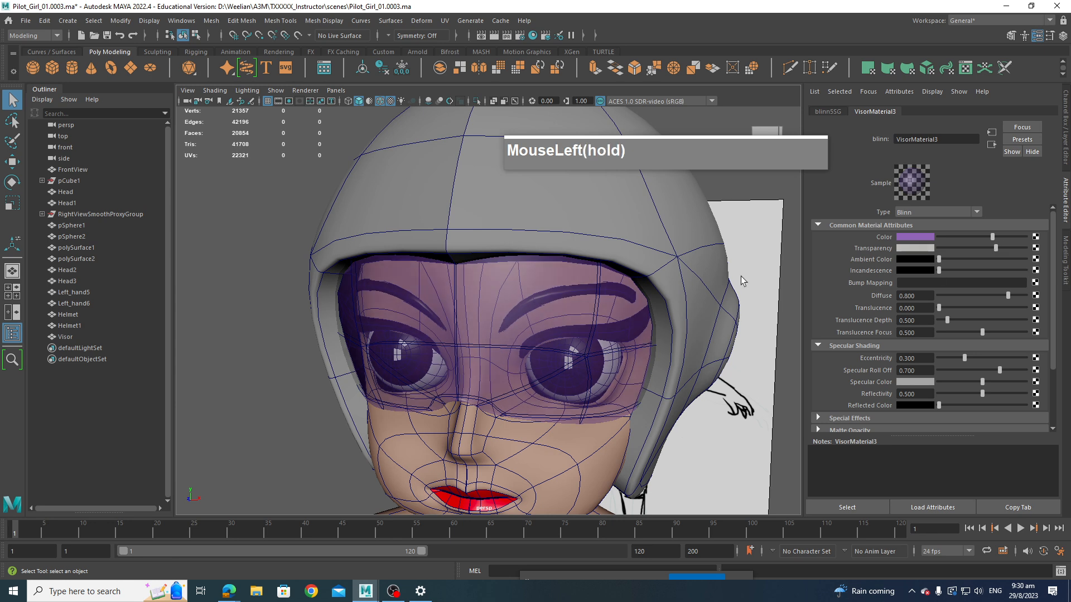
# Step: Turn off the wireframe overlay on the shaded models in the viewport
pyautogui.scroll(-5, 743, 281)
pyautogui.moveTo(698, 334)
pyautogui.keyDown('alt'); pyautogui.mouseDown()
pyautogui.moveTo(693, 321)
pyautogui.moveTo(687, 344)
pyautogui.moveTo(682, 335)
pyautogui.mouseUp(); pyautogui.keyUp('alt')
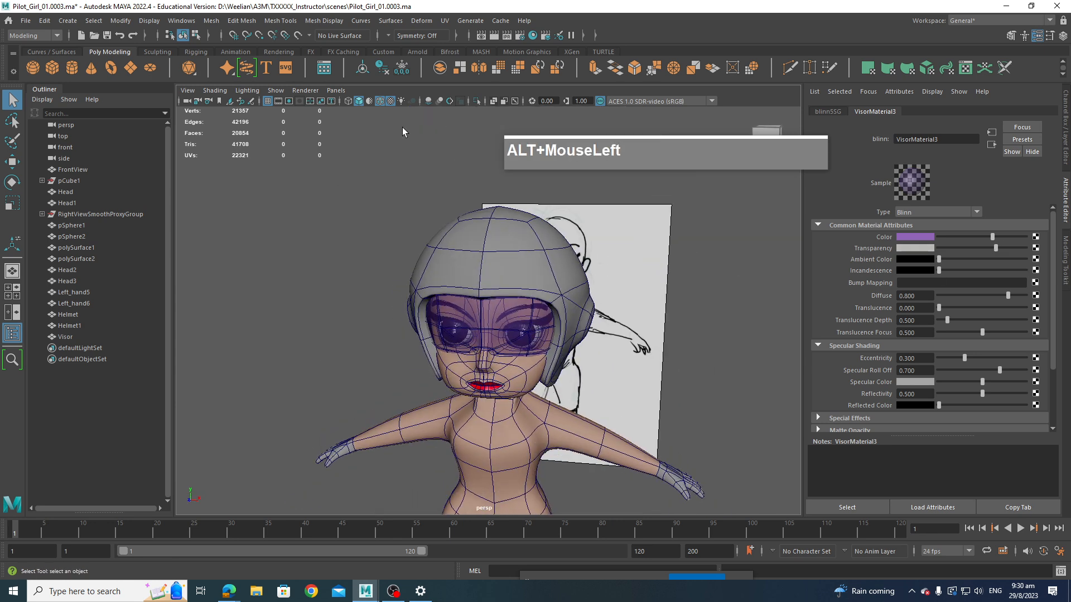
pyautogui.click(380, 101)
# Step: Examine the shaded character's helmet, visor and upper body from several angles
pyautogui.keyDown('alt'); pyautogui.moveTo(641, 366); pyautogui.dragTo(632, 397); pyautogui.keyUp('alt')
pyautogui.scroll(-4, 692, 381)
pyautogui.scroll(3, 622, 389)
pyautogui.keyDown('alt'); pyautogui.moveTo(631, 397); pyautogui.dragTo(629, 366, button='middle'); pyautogui.keyUp('alt')
pyautogui.keyDown('alt'); pyautogui.moveTo(629, 373); pyautogui.dragTo(614, 339); pyautogui.keyUp('alt')
pyautogui.scroll(-4, 627, 366)
pyautogui.scroll(4, 628, 366)
pyautogui.scroll(-4, 615, 339)
pyautogui.keyDown('alt'); pyautogui.moveTo(616, 288); pyautogui.dragTo(613, 357); pyautogui.keyUp('alt')
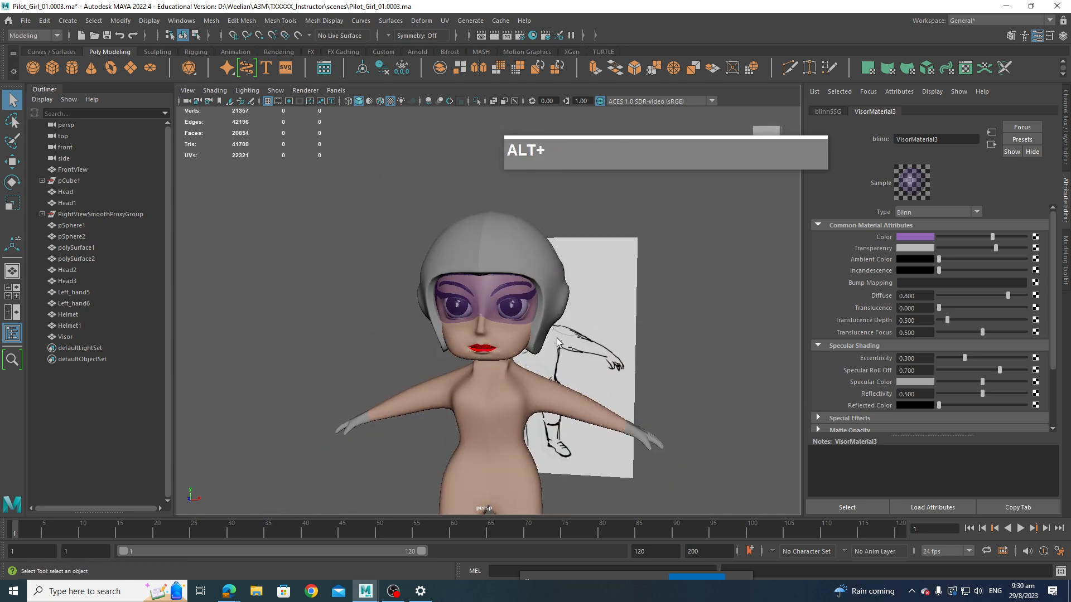
pyautogui.moveTo(557, 338)
pyautogui.keyDown('alt'); pyautogui.mouseDown()
pyautogui.moveTo(576, 337)
pyautogui.moveTo(581, 403)
pyautogui.moveTo(626, 390)
pyautogui.mouseUp(); pyautogui.keyUp('alt')
pyautogui.keyDown('alt'); pyautogui.moveTo(532, 406); pyautogui.dragTo(566, 415, button='middle'); pyautogui.keyUp('alt')
pyautogui.scroll(3, 620, 444)
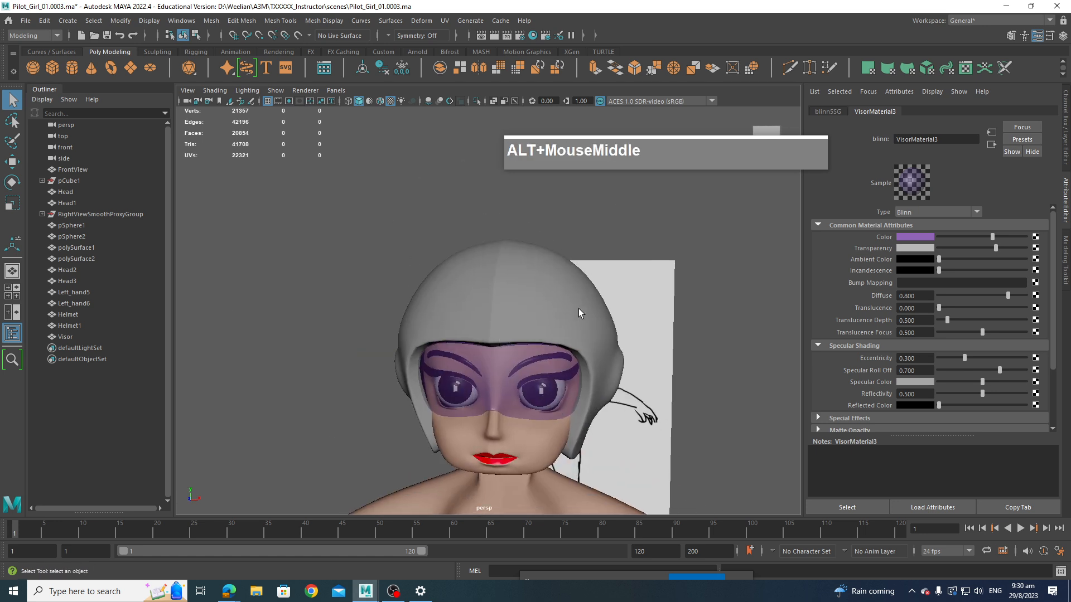
pyautogui.keyDown('alt'); pyautogui.moveTo(587, 376); pyautogui.dragTo(560, 402); pyautogui.keyUp('alt')
pyautogui.scroll(4, 531, 420)
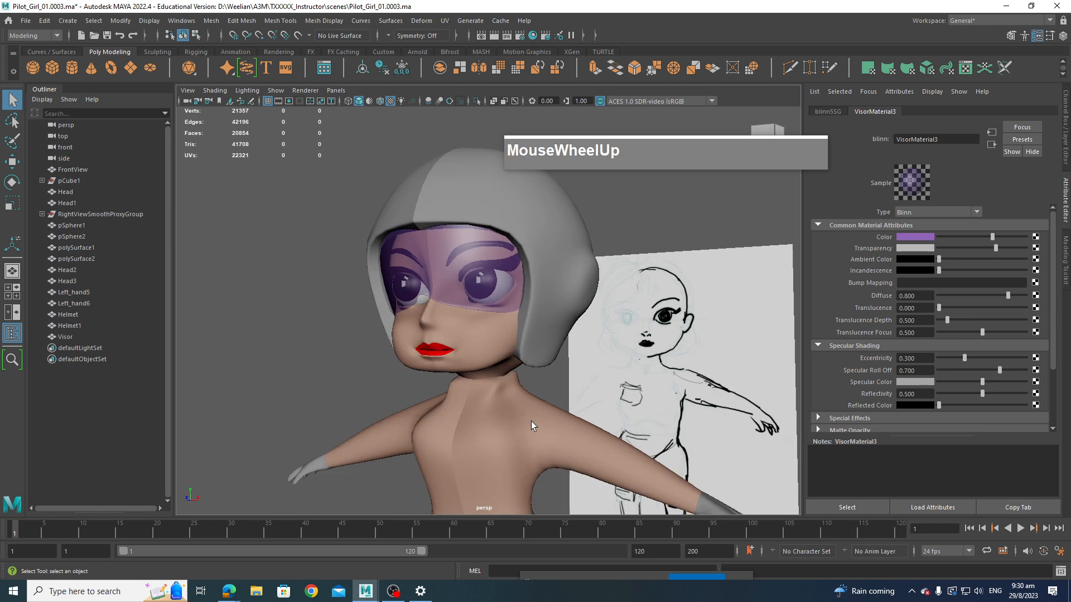
pyautogui.keyDown('alt'); pyautogui.moveTo(530, 421); pyautogui.dragTo(537, 394, button='middle'); pyautogui.keyUp('alt')
pyautogui.keyDown('alt'); pyautogui.moveTo(537, 394); pyautogui.dragTo(509, 384); pyautogui.keyUp('alt')
# Step: Select the Left_hand5 body half and examine the whole figure and its legs against the reference drawings
pyautogui.click(500, 363)
pyautogui.scroll(2, 510, 384)
pyautogui.keyDown('alt'); pyautogui.moveTo(511, 384); pyautogui.dragTo(531, 376, button='middle'); pyautogui.keyUp('alt')
pyautogui.scroll(-5, 534, 377)
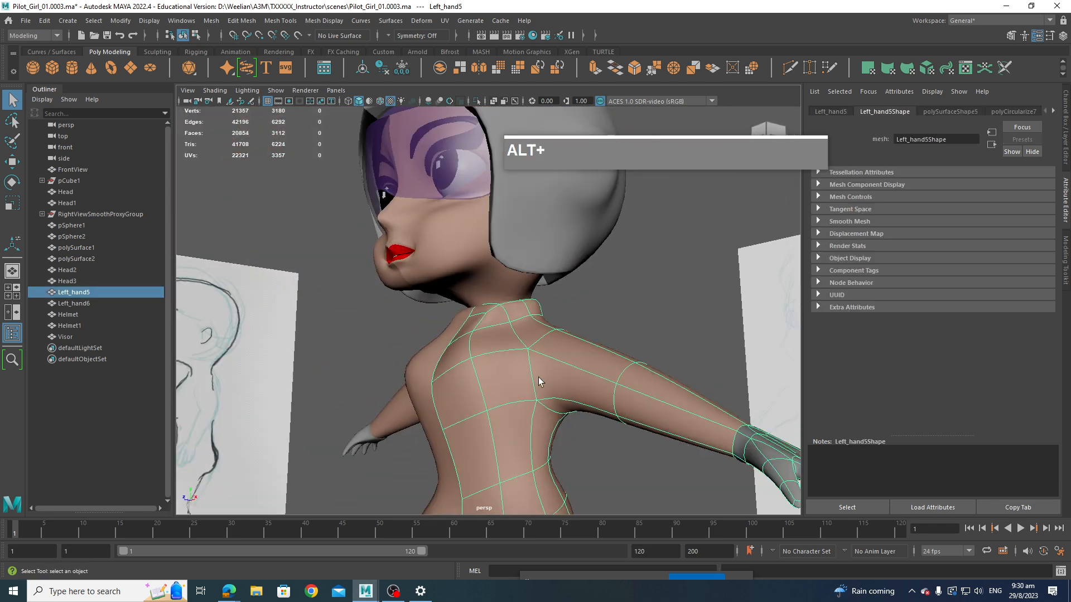
pyautogui.keyDown('alt'); pyautogui.moveTo(537, 377); pyautogui.dragTo(572, 407); pyautogui.keyUp('alt')
pyautogui.scroll(-5, 589, 373)
pyautogui.keyDown('alt'); pyautogui.moveTo(572, 407); pyautogui.dragTo(577, 316, button='middle'); pyautogui.keyUp('alt')
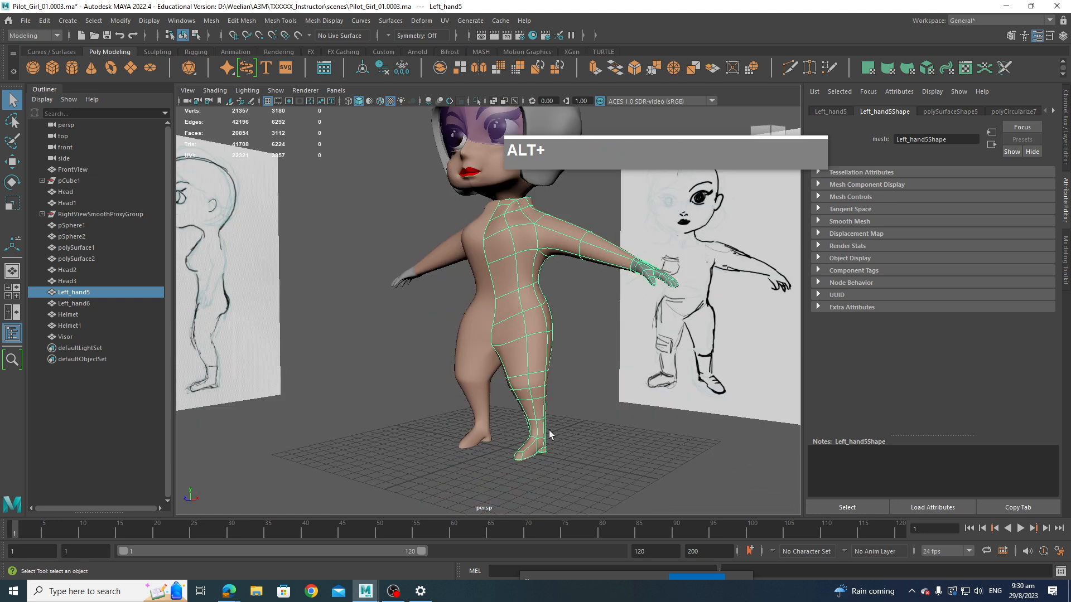
pyautogui.keyDown('alt'); pyautogui.moveTo(549, 430); pyautogui.dragTo(518, 317, button='middle'); pyautogui.keyUp('alt')
pyautogui.keyDown('alt'); pyautogui.moveTo(518, 316); pyautogui.dragTo(544, 321); pyautogui.keyUp('alt')
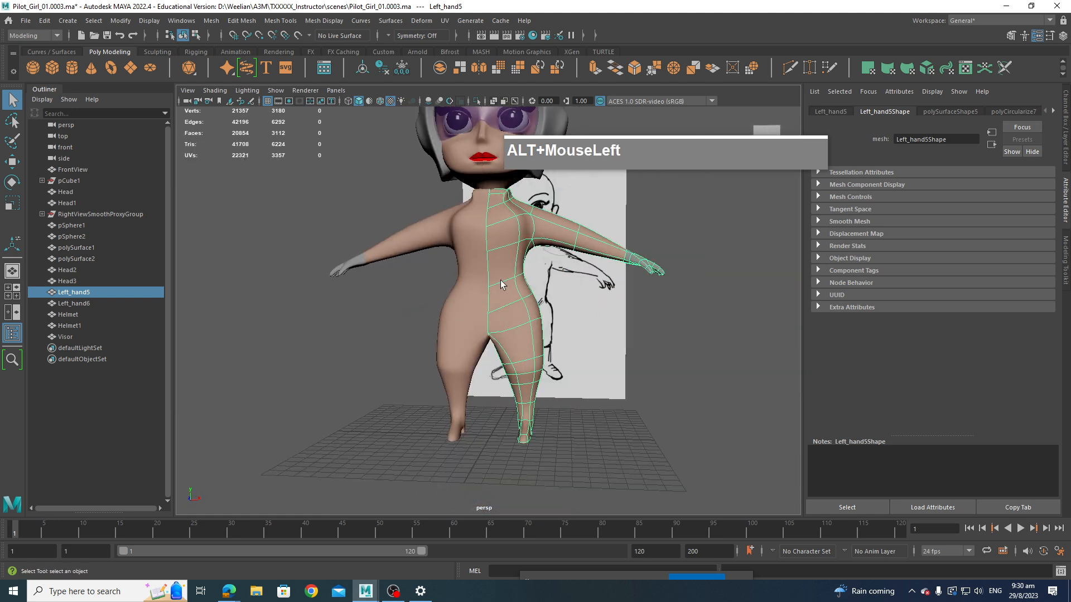
pyautogui.keyDown('alt'); pyautogui.moveTo(517, 282); pyautogui.dragTo(479, 312, button='middle'); pyautogui.keyUp('alt')
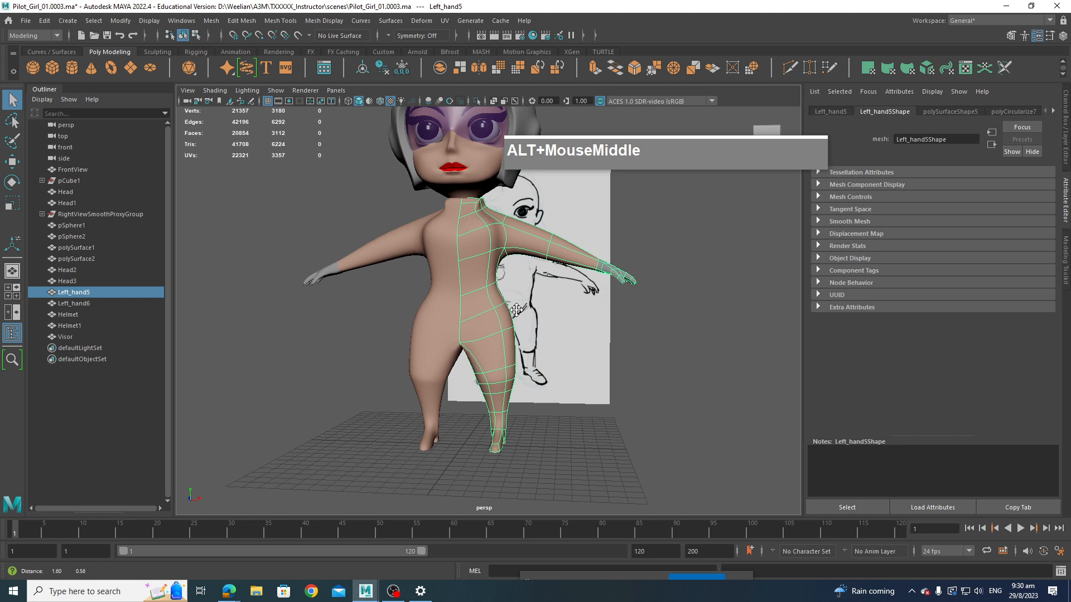
pyautogui.keyDown('alt'); pyautogui.moveTo(480, 313); pyautogui.dragTo(575, 354); pyautogui.keyUp('alt')
pyautogui.scroll(2, 576, 354)
pyautogui.scroll(2, 576, 353)
pyautogui.keyDown('alt'); pyautogui.moveTo(474, 406); pyautogui.dragTo(516, 345, button='middle'); pyautogui.keyUp('alt')
pyautogui.scroll(2, 511, 363)
pyautogui.moveTo(516, 345)
pyautogui.keyDown('alt'); pyautogui.mouseDown()
pyautogui.moveTo(631, 351)
pyautogui.moveTo(534, 354)
pyautogui.mouseUp(); pyautogui.keyUp('alt')
pyautogui.scroll(-3, 534, 353)
pyautogui.keyDown('alt'); pyautogui.moveTo(534, 357); pyautogui.dragTo(536, 438, button='middle'); pyautogui.keyUp('alt')
pyautogui.moveTo(526, 329)
pyautogui.keyDown('alt'); pyautogui.mouseDown(button='middle')
pyautogui.moveTo(528, 382)
pyautogui.moveTo(517, 323)
pyautogui.mouseUp(button='middle'); pyautogui.keyUp('alt')
pyautogui.scroll(-3, 528, 382)
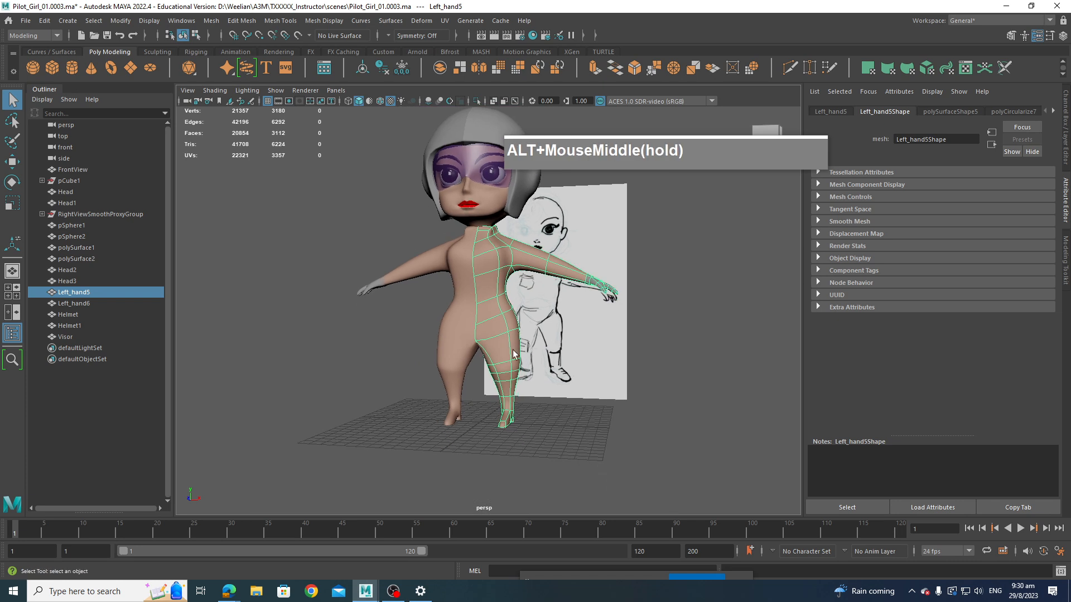
# Step: Assign a new Blinn material to the foot and ankle faces of the Left_hand5 body half
pyautogui.scroll(2, 517, 323)
pyautogui.keyDown('alt'); pyautogui.moveTo(507, 389); pyautogui.dragTo(508, 315, button='middle'); pyautogui.keyUp('alt')
pyautogui.scroll(3, 510, 357)
pyautogui.keyDown('alt'); pyautogui.moveTo(519, 443); pyautogui.dragTo(517, 386, button='middle'); pyautogui.keyUp('alt')
pyautogui.moveTo(517, 386)
pyautogui.keyDown('alt'); pyautogui.mouseDown()
pyautogui.moveTo(433, 387)
pyautogui.moveTo(538, 396)
pyautogui.mouseUp(); pyautogui.keyUp('alt')
pyautogui.scroll(2, 522, 410)
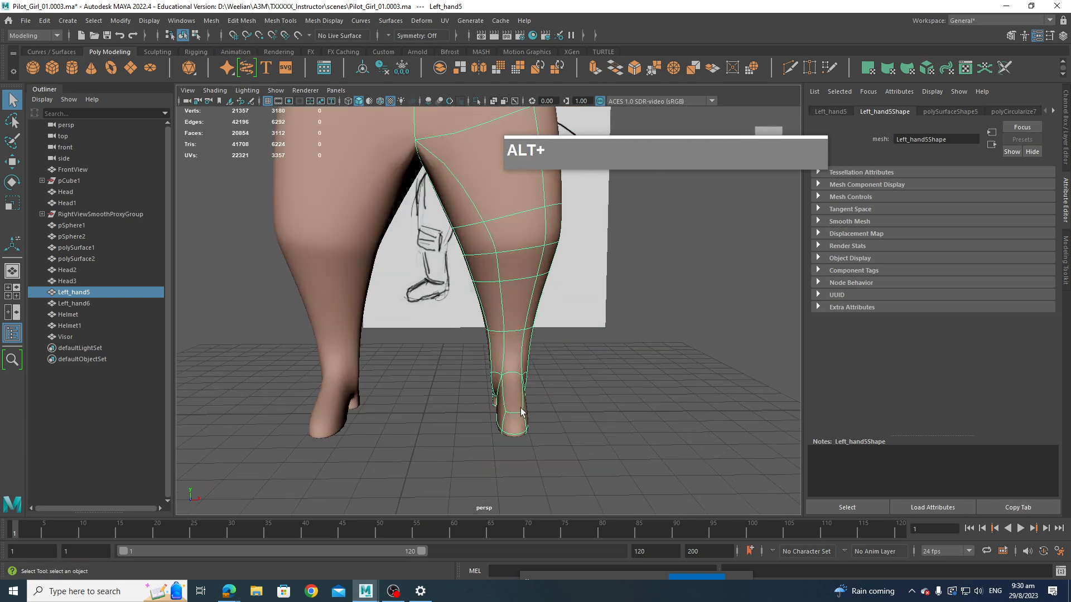
pyautogui.keyDown('alt'); pyautogui.moveTo(521, 411); pyautogui.dragTo(515, 375, button='middle'); pyautogui.keyUp('alt')
pyautogui.moveTo(498, 329); pyautogui.dragTo(509, 323, button='right')
pyautogui.moveTo(601, 437); pyautogui.dragTo(490, 356)
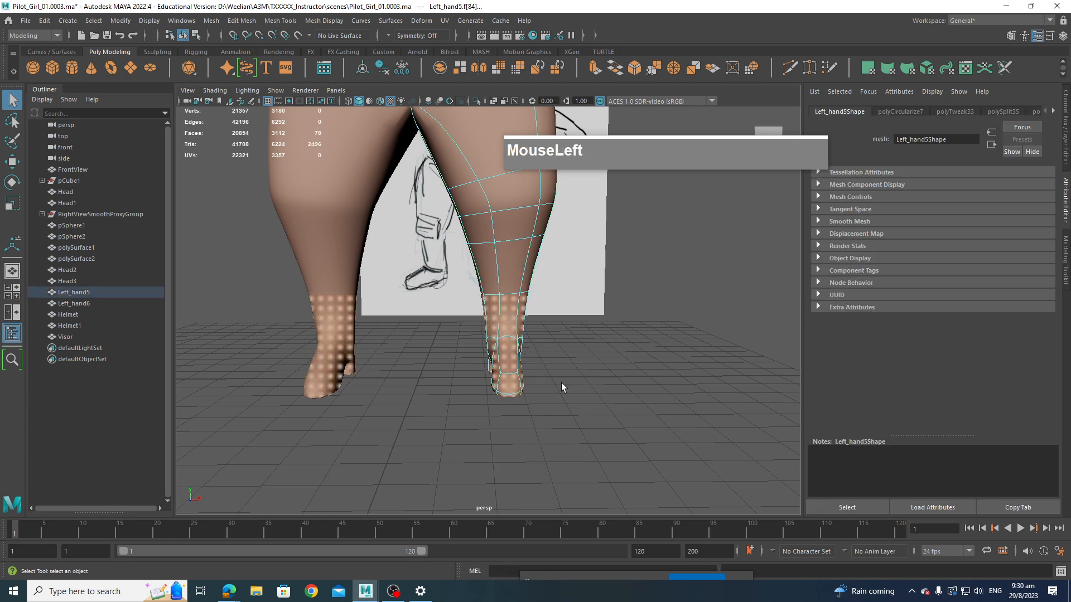
pyautogui.keyDown('alt'); pyautogui.moveTo(561, 382); pyautogui.dragTo(552, 314); pyautogui.keyUp('alt')
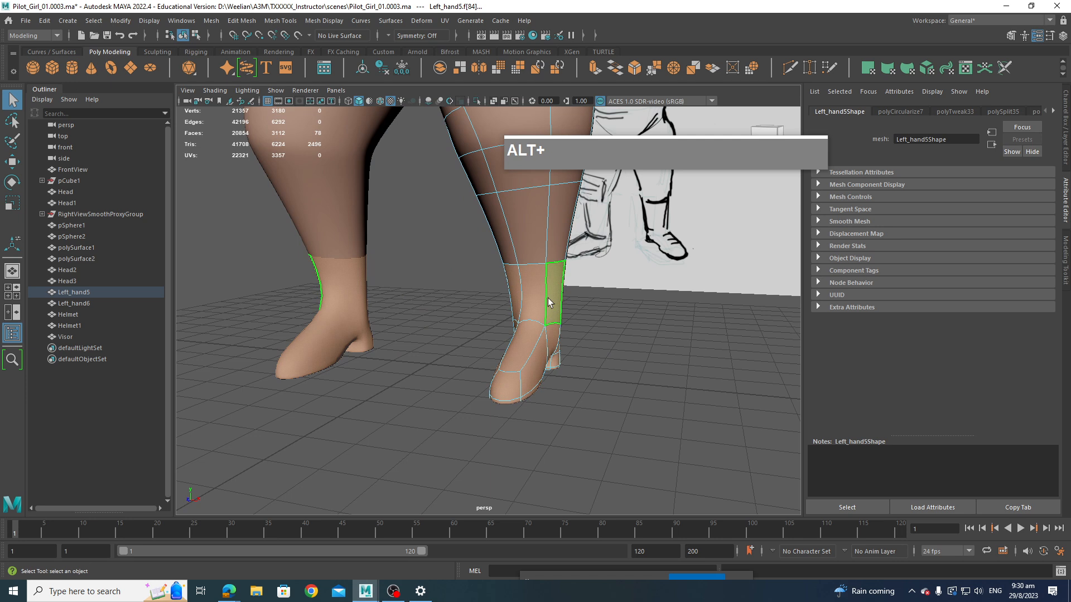
pyautogui.moveTo(548, 302); pyautogui.dragTo(555, 302, button='right')
pyautogui.moveTo(571, 543); pyautogui.dragTo(549, 569, button='right')
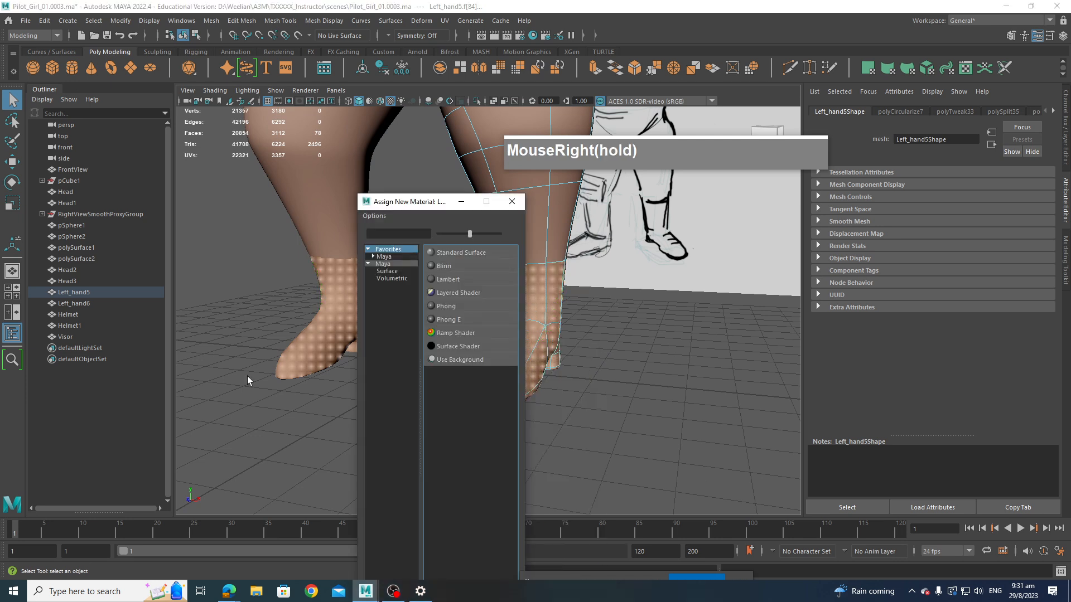
pyautogui.click(444, 266)
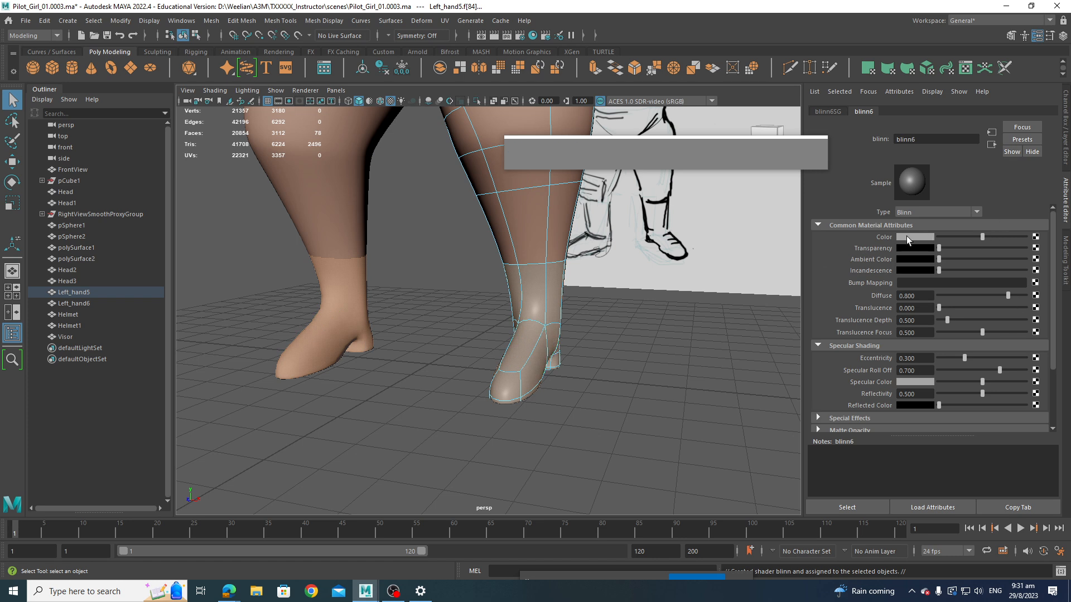
# Step: Rename the new material Boots and set its color to near-black, with H 255, S 0.333 and V 0.002
pyautogui.doubleClick(920, 140)
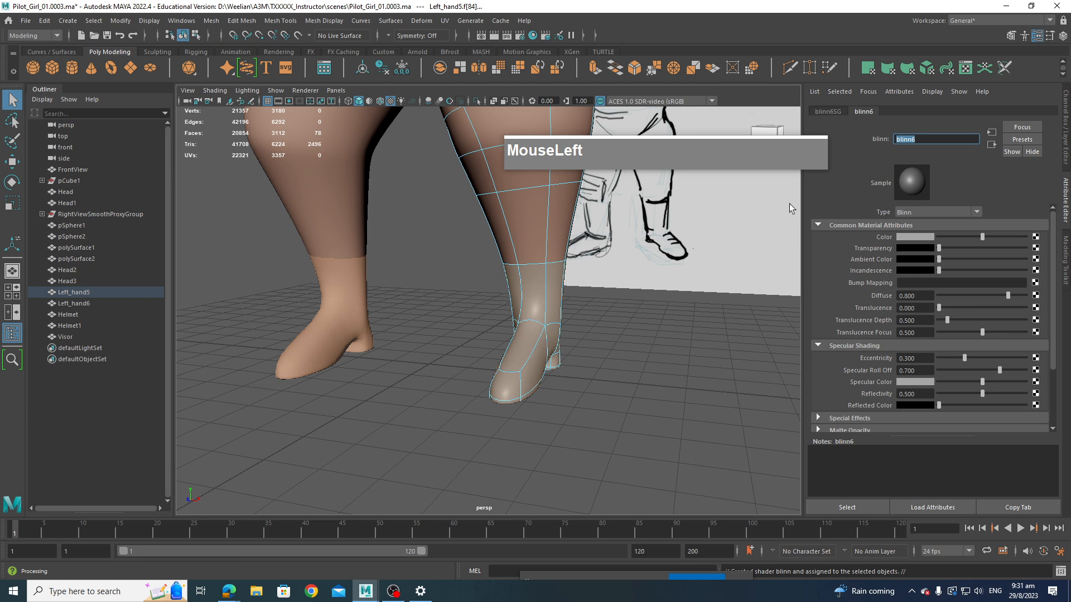
pyautogui.write('Boots')
pyautogui.press('Return')
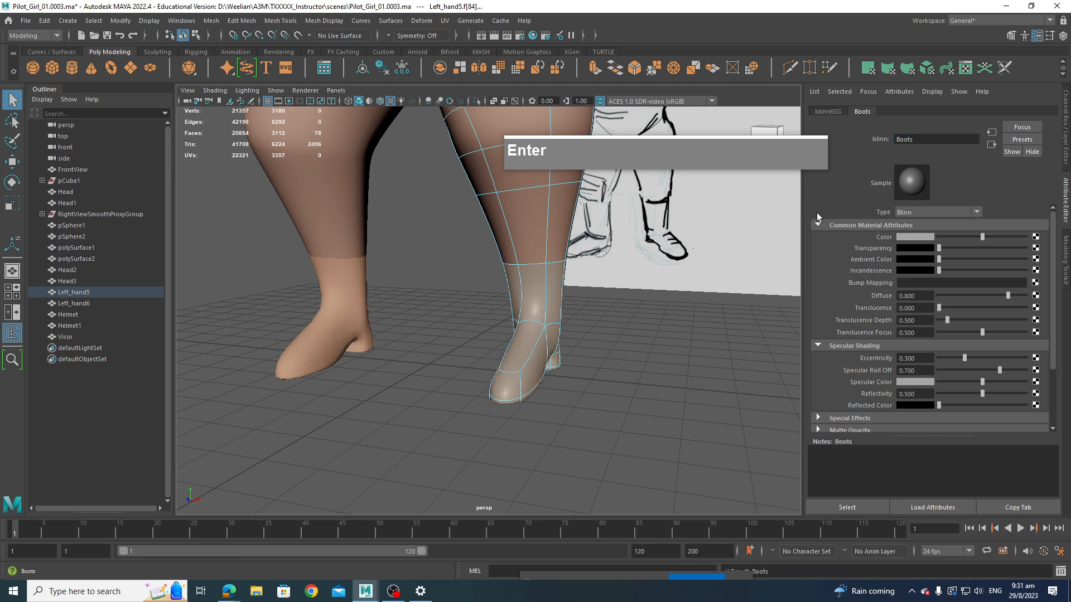
pyautogui.click(926, 241)
pyautogui.click(1001, 232)
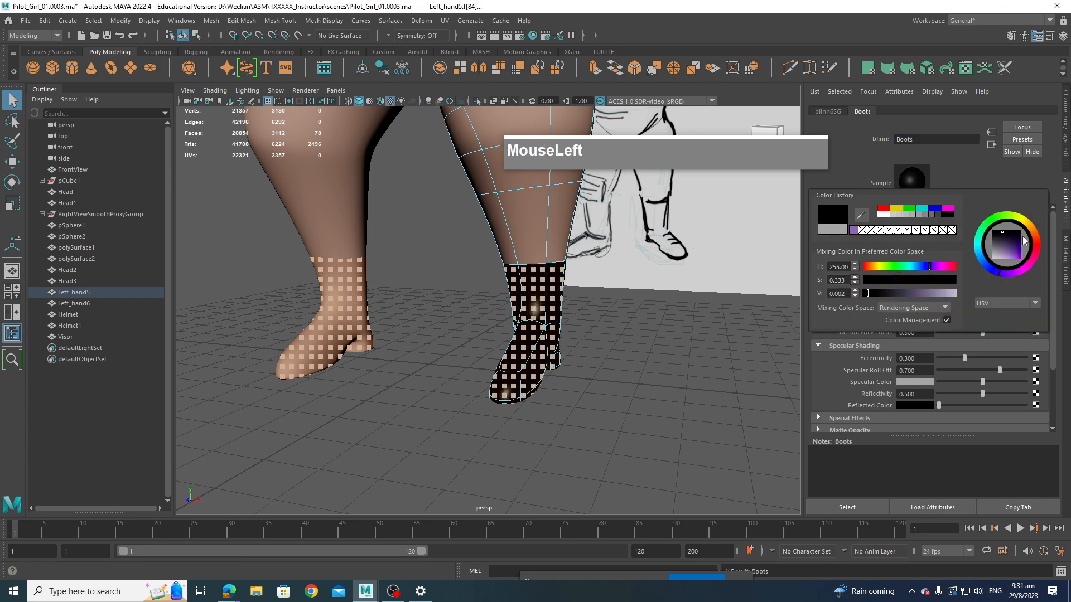
pyautogui.click(657, 366)
# Step: Assign the existing Boots material to the foot and ankle faces of the Left_hand6 body half
pyautogui.click(333, 284)
pyautogui.moveTo(333, 284); pyautogui.dragTo(318, 316, button='right')
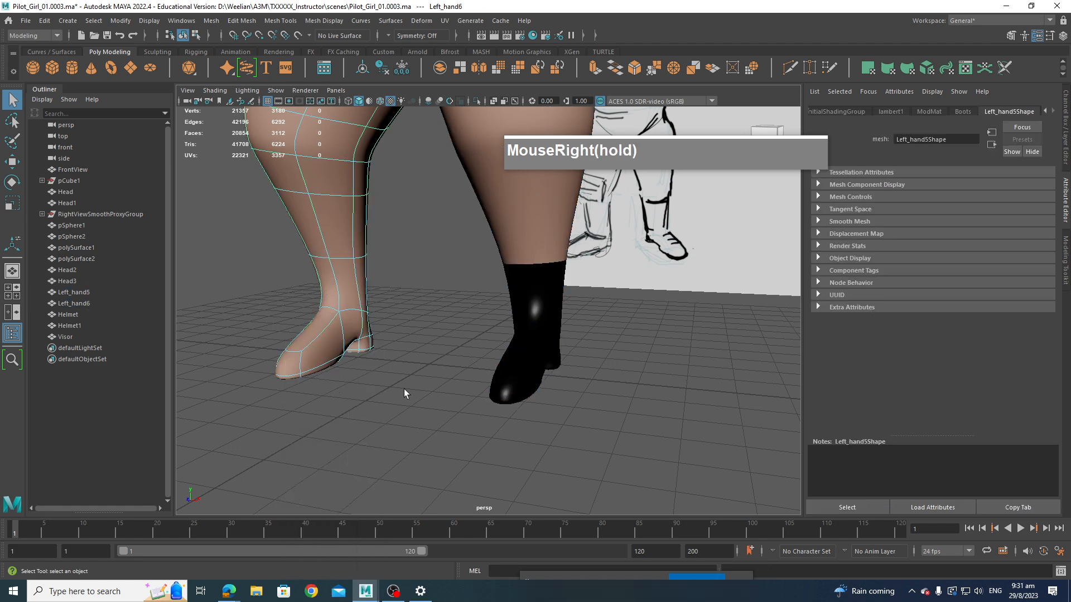
pyautogui.moveTo(441, 427); pyautogui.dragTo(225, 305)
pyautogui.moveTo(334, 290); pyautogui.dragTo(340, 405, button='right')
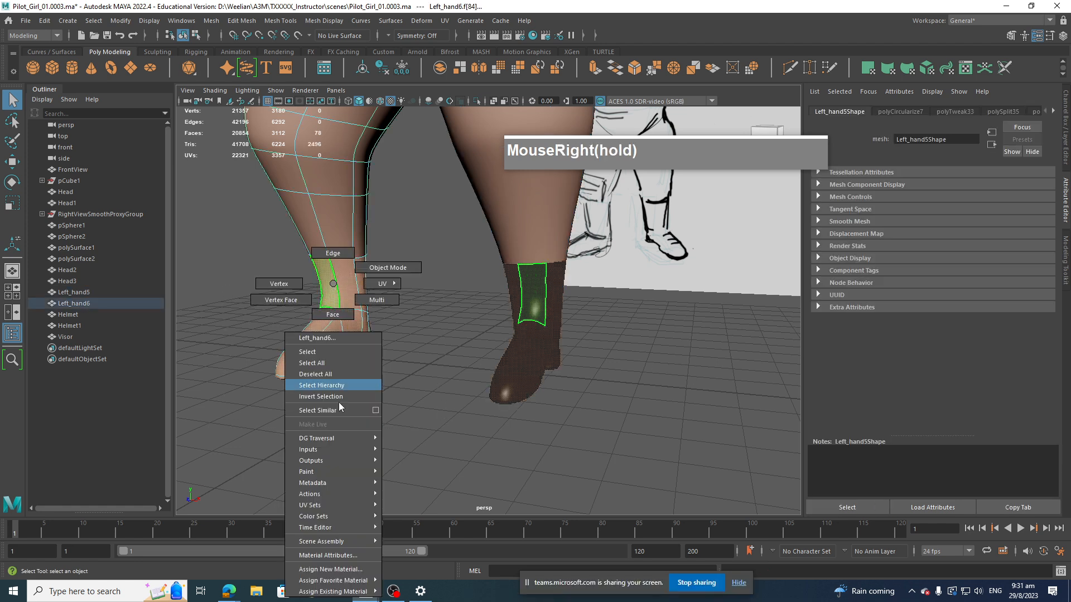
pyautogui.moveTo(333, 561); pyautogui.dragTo(335, 583, button='right')
pyautogui.moveTo(405, 521); pyautogui.dragTo(411, 466, button='right')
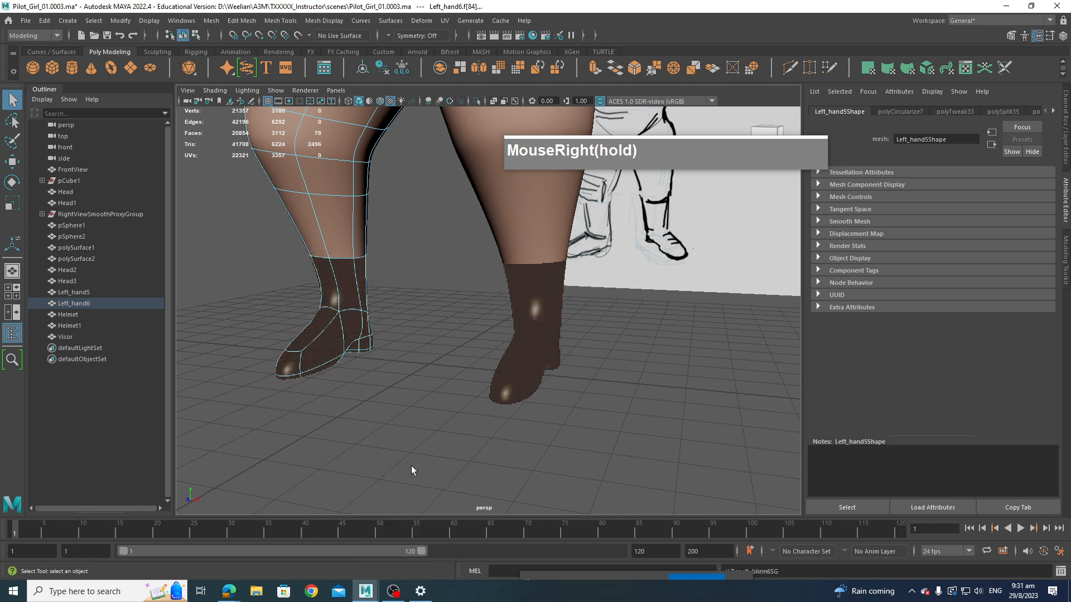
# Step: Select the hand faces of the Left_hand5 body half up to the wrist and assign the existing Boots material to them
pyautogui.click(461, 360)
pyautogui.keyDown('alt'); pyautogui.scroll(-3, 497, 363); pyautogui.keyUp('alt')
pyautogui.scroll(5, 531, 410)
pyautogui.keyDown('alt'); pyautogui.moveTo(531, 410); pyautogui.dragTo(536, 388); pyautogui.keyUp('alt')
pyautogui.click(538, 387)
pyautogui.keyDown('alt'); pyautogui.moveTo(533, 391); pyautogui.dragTo(566, 426, button='middle'); pyautogui.keyUp('alt')
pyautogui.keyDown('alt'); pyautogui.moveTo(566, 426); pyautogui.dragTo(424, 286); pyautogui.keyUp('alt')
pyautogui.moveTo(547, 301); pyautogui.dragTo(557, 334, button='right')
pyautogui.click(617, 364)
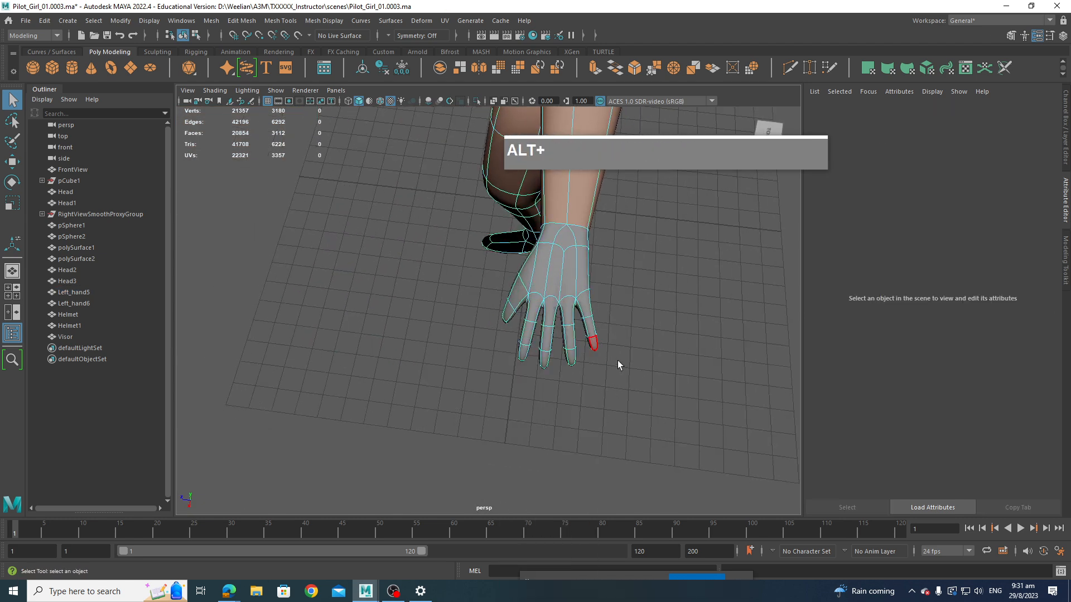
pyautogui.keyDown('alt'); pyautogui.moveTo(617, 364); pyautogui.dragTo(673, 422); pyautogui.keyUp('alt')
pyautogui.moveTo(673, 421); pyautogui.dragTo(581, 377)
pyautogui.moveTo(457, 279); pyautogui.dragTo(458, 279)
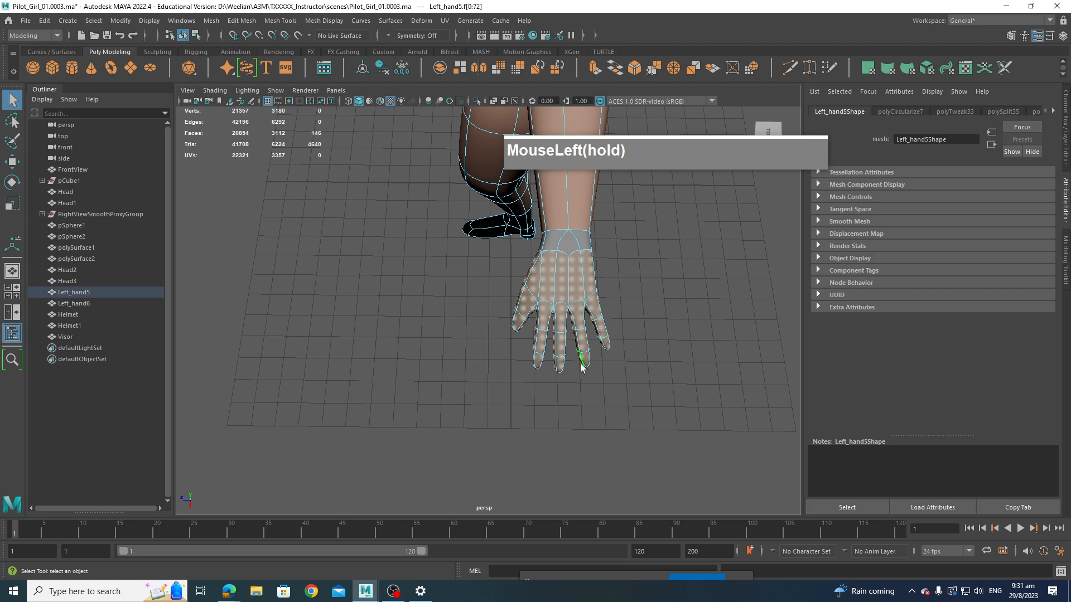
pyautogui.keyDown('alt'); pyautogui.moveTo(581, 368); pyautogui.dragTo(588, 338); pyautogui.keyUp('alt')
pyautogui.moveTo(494, 232); pyautogui.dragTo(491, 395, button='right')
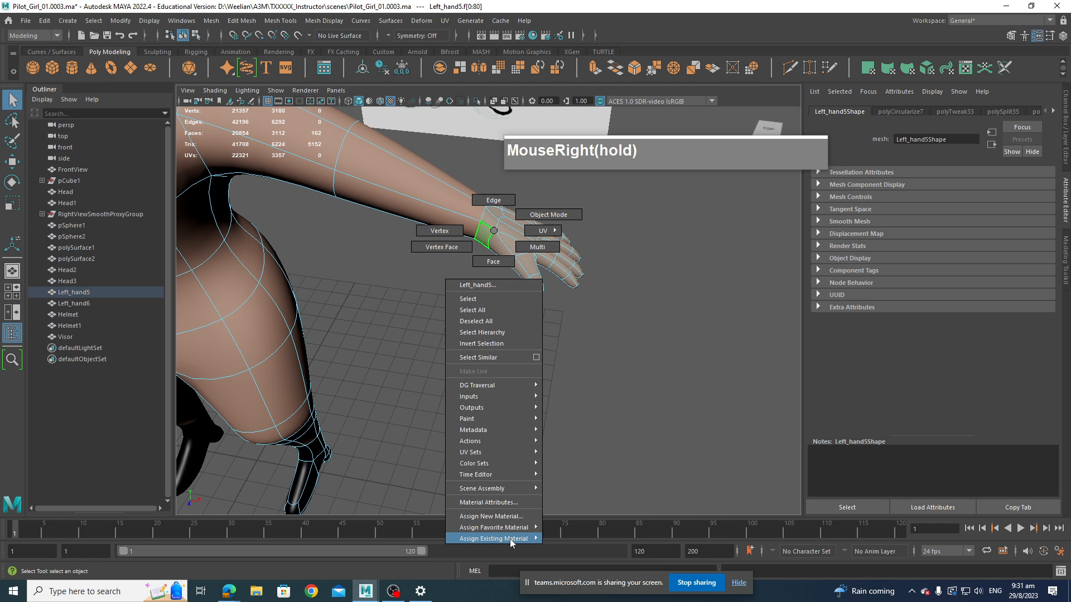
pyautogui.moveTo(510, 539); pyautogui.dragTo(577, 462, button='right')
# Step: Select the matching hand faces of the Left_hand6 body half and assign the existing Boots material to them
pyautogui.scroll(-3, 563, 441)
pyautogui.keyDown('alt'); pyautogui.moveTo(563, 440); pyautogui.dragTo(503, 334, button='middle'); pyautogui.keyUp('alt')
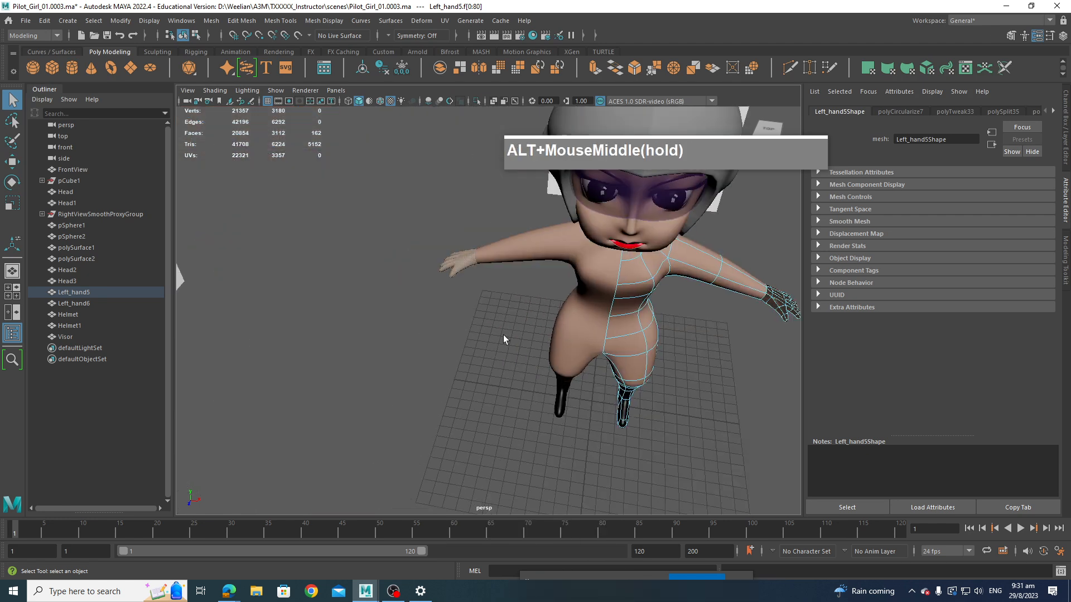
pyautogui.scroll(5, 491, 329)
pyautogui.click(399, 222)
pyautogui.keyDown('alt'); pyautogui.moveTo(399, 222); pyautogui.dragTo(633, 307); pyautogui.keyUp('alt')
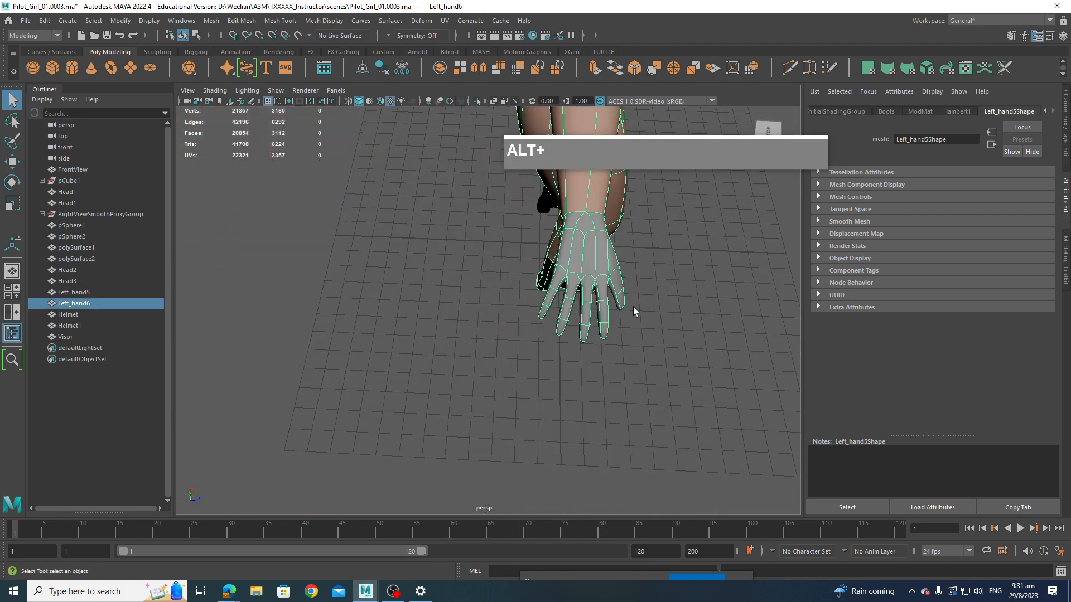
pyautogui.moveTo(580, 285); pyautogui.dragTo(585, 313, button='right')
pyautogui.keyDown('alt'); pyautogui.moveTo(664, 358); pyautogui.dragTo(504, 292); pyautogui.keyUp('alt')
pyautogui.keyDown('alt'); pyautogui.moveTo(505, 293); pyautogui.dragTo(566, 311); pyautogui.keyUp('alt')
pyautogui.keyDown('shift'); pyautogui.click(625, 347); pyautogui.keyUp('shift')
pyautogui.keyDown('alt'); pyautogui.moveTo(566, 310); pyautogui.dragTo(483, 301, button='middle'); pyautogui.keyUp('alt')
pyautogui.moveTo(477, 277); pyautogui.dragTo(539, 469, button='right')
# Step: Examine the whole figure with its gloves and boots against the front and side reference drawings
pyautogui.scroll(-5, 539, 469)
pyautogui.keyDown('alt'); pyautogui.moveTo(540, 469); pyautogui.dragTo(497, 454, button='middle'); pyautogui.keyUp('alt')
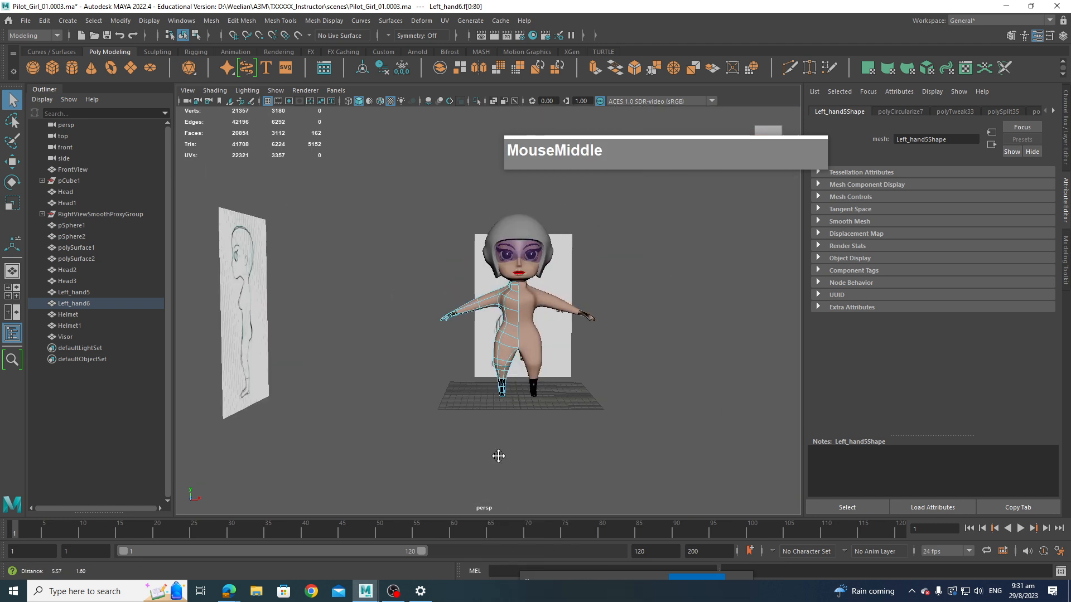
pyautogui.keyDown('alt'); pyautogui.moveTo(497, 454); pyautogui.dragTo(598, 412); pyautogui.keyUp('alt')
pyautogui.keyDown('alt'); pyautogui.moveTo(598, 412); pyautogui.dragTo(569, 377, button='middle'); pyautogui.keyUp('alt')
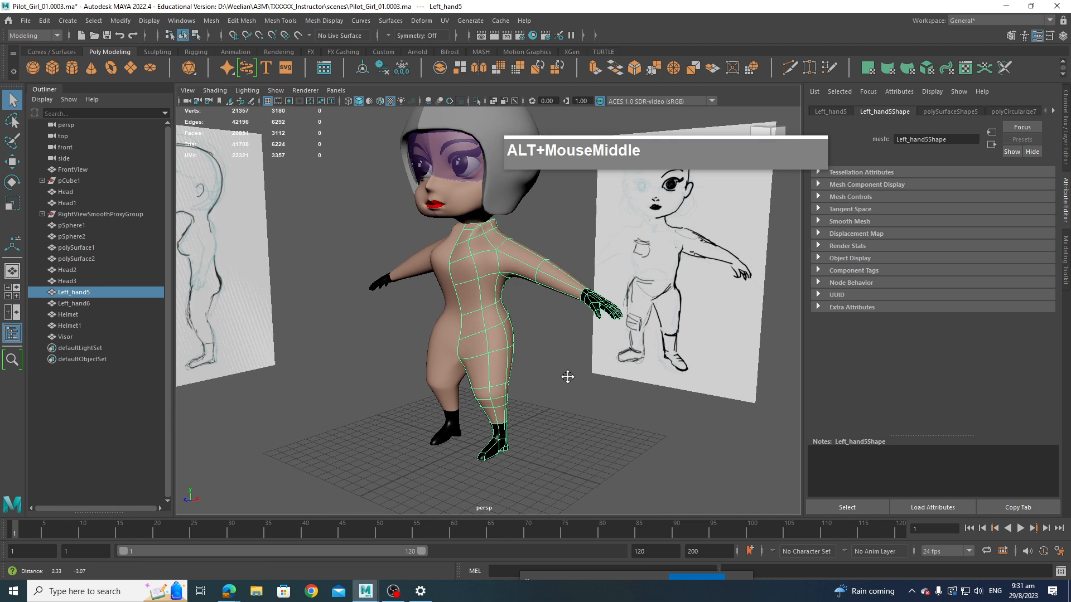
pyautogui.scroll(5, 526, 389)
pyautogui.scroll(-3, 526, 395)
pyautogui.keyDown('alt'); pyautogui.moveTo(527, 394); pyautogui.dragTo(640, 390); pyautogui.keyUp('alt')
pyautogui.keyDown('alt'); pyautogui.moveTo(626, 390); pyautogui.dragTo(574, 413, button='middle'); pyautogui.keyUp('alt')
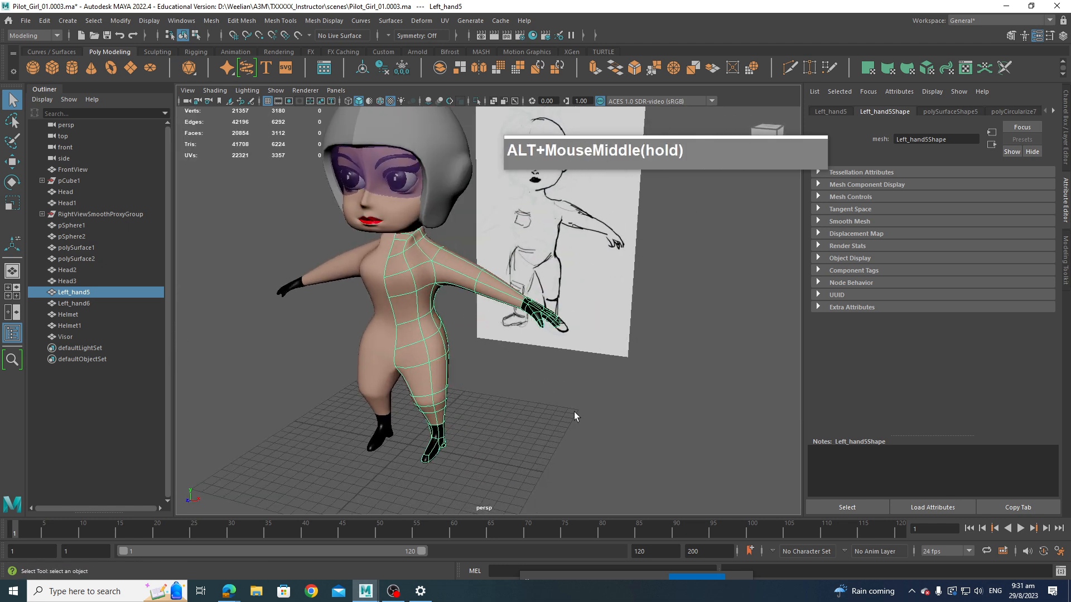
# Step: Select the glove and boot faces of Left_hand5 and invert the selection to target the rest of that body half
pyautogui.keyDown('alt'); pyautogui.moveTo(573, 413); pyautogui.dragTo(617, 427); pyautogui.keyUp('alt')
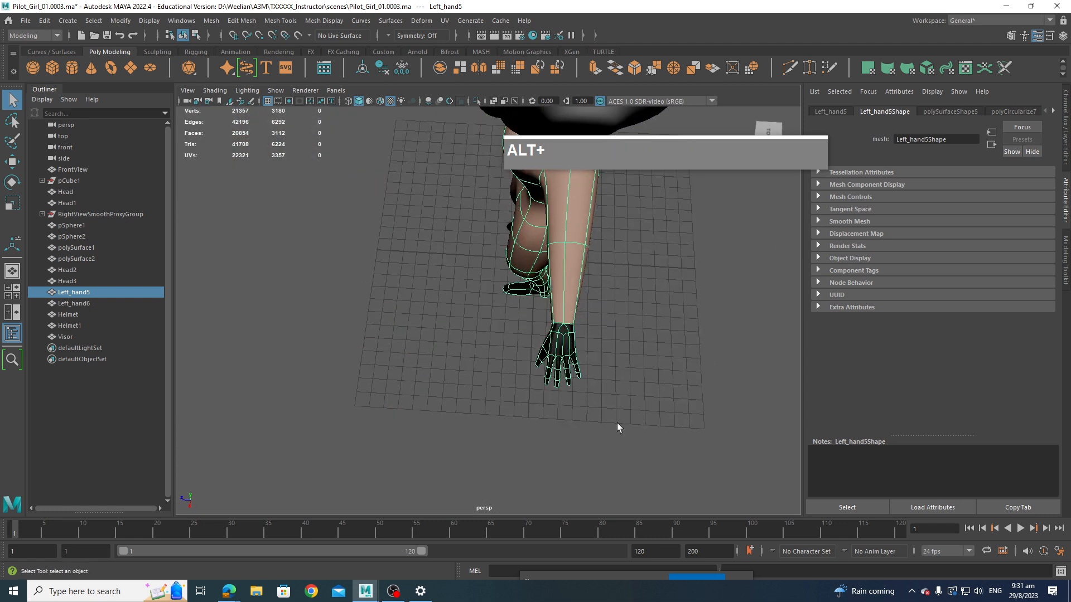
pyautogui.moveTo(569, 299); pyautogui.dragTo(568, 316, button='right')
pyautogui.moveTo(628, 419); pyautogui.dragTo(491, 348)
pyautogui.moveTo(528, 407); pyautogui.dragTo(604, 412)
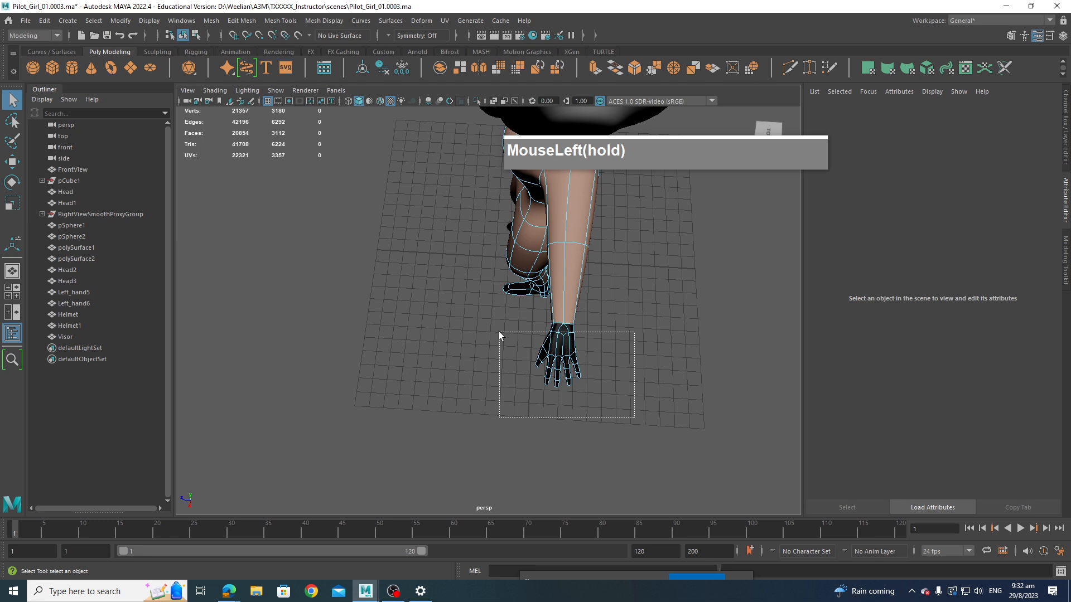
pyautogui.moveTo(499, 331); pyautogui.dragTo(638, 384)
pyautogui.keyDown('alt'); pyautogui.moveTo(638, 385); pyautogui.dragTo(568, 397, button='middle'); pyautogui.keyUp('alt')
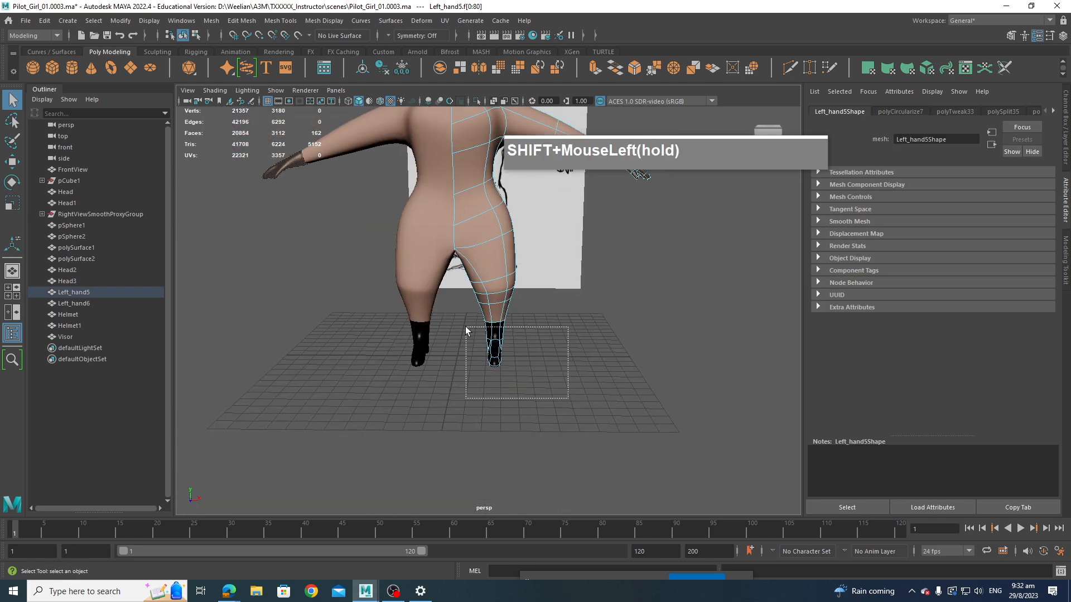
pyautogui.keyDown('shift'); pyautogui.moveTo(466, 326); pyautogui.dragTo(465, 327); pyautogui.keyUp('shift')
pyautogui.keyDown('alt'); pyautogui.moveTo(613, 383); pyautogui.dragTo(596, 399); pyautogui.keyUp('alt')
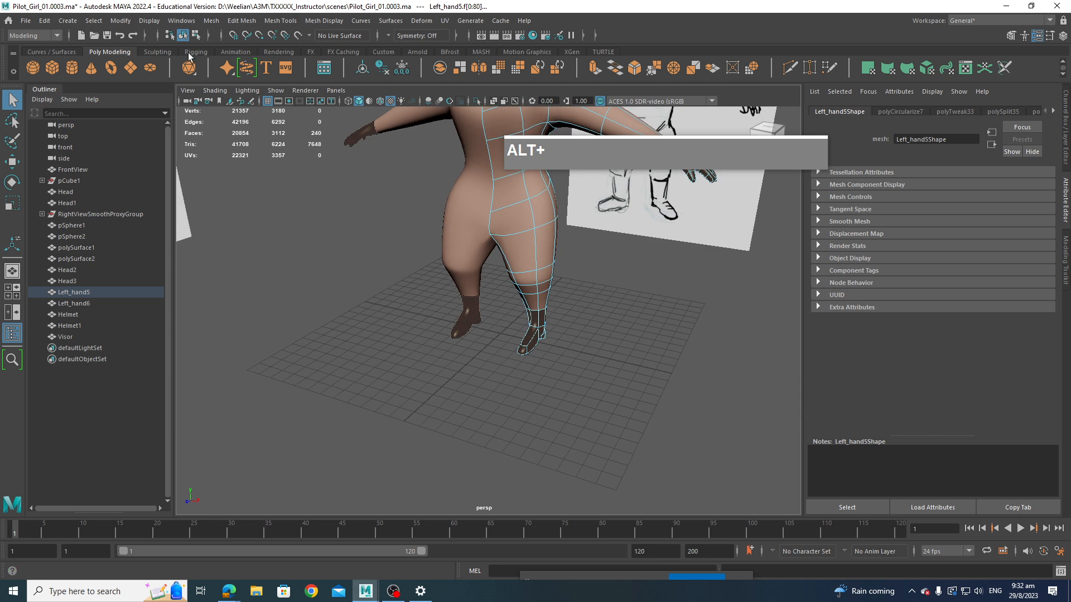
pyautogui.click(100, 22)
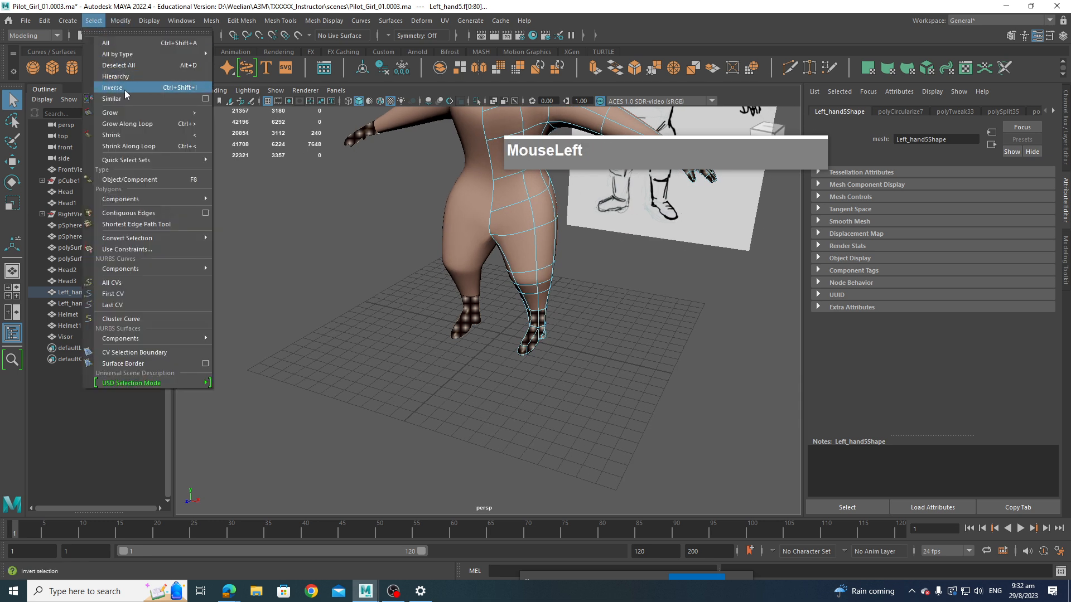
pyautogui.click(129, 88)
# Step: Assign a new Blinn material named FlightSuit to the selected body faces and set its color to olive green
pyautogui.keyDown('alt'); pyautogui.moveTo(550, 215); pyautogui.dragTo(545, 317, button='middle'); pyautogui.keyUp('alt')
pyautogui.rightClick(501, 218)
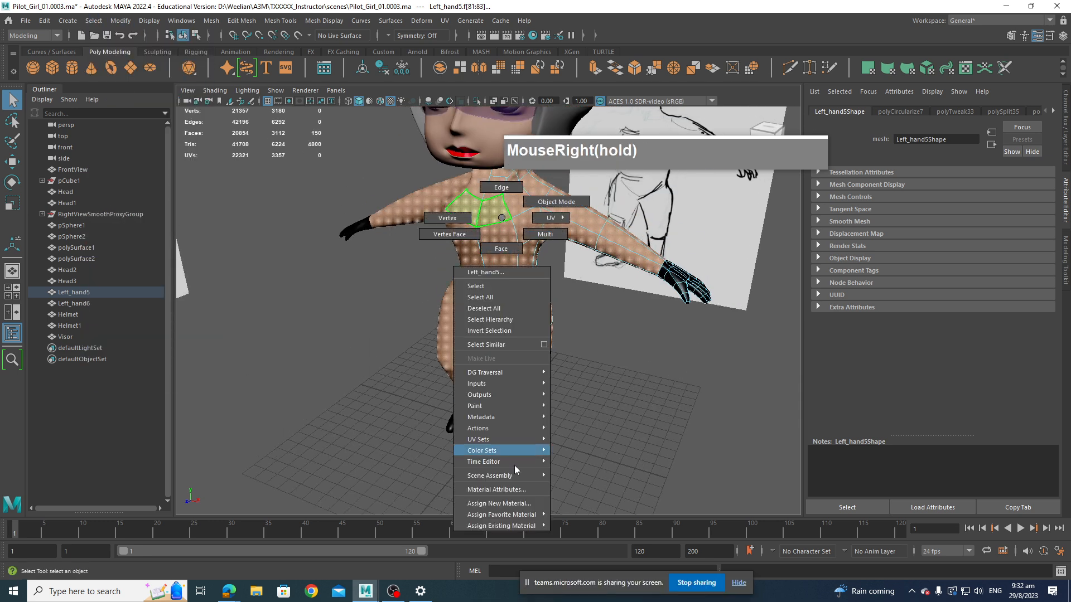
pyautogui.moveTo(512, 506); pyautogui.dragTo(512, 506, button='right')
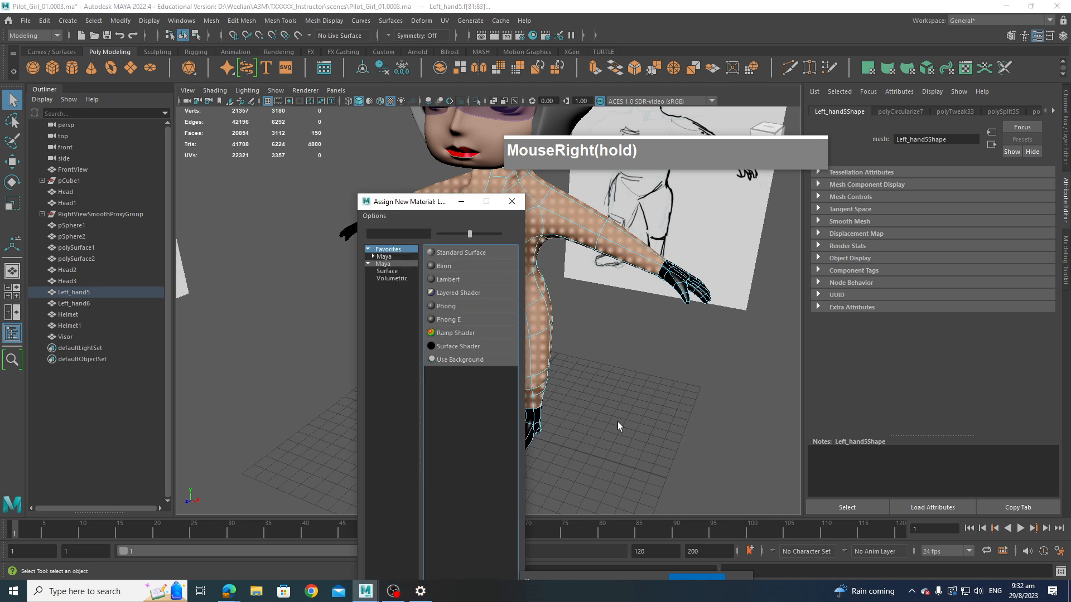
pyautogui.click(444, 265)
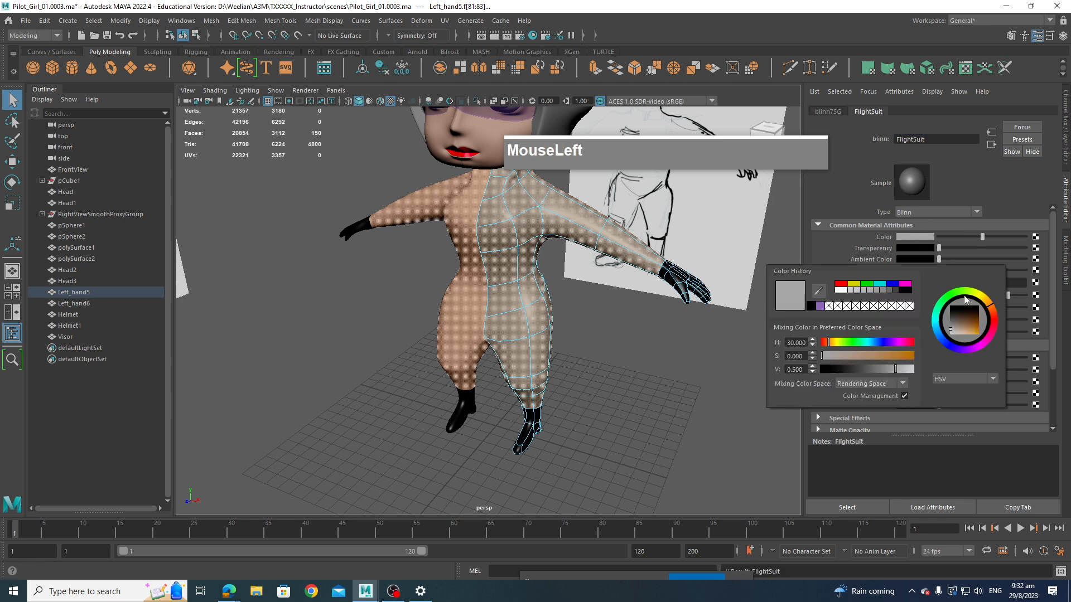
pyautogui.moveTo(983, 315)
pyautogui.mouseDown()
pyautogui.moveTo(965, 313)
pyautogui.moveTo(963, 324)
pyautogui.mouseUp()
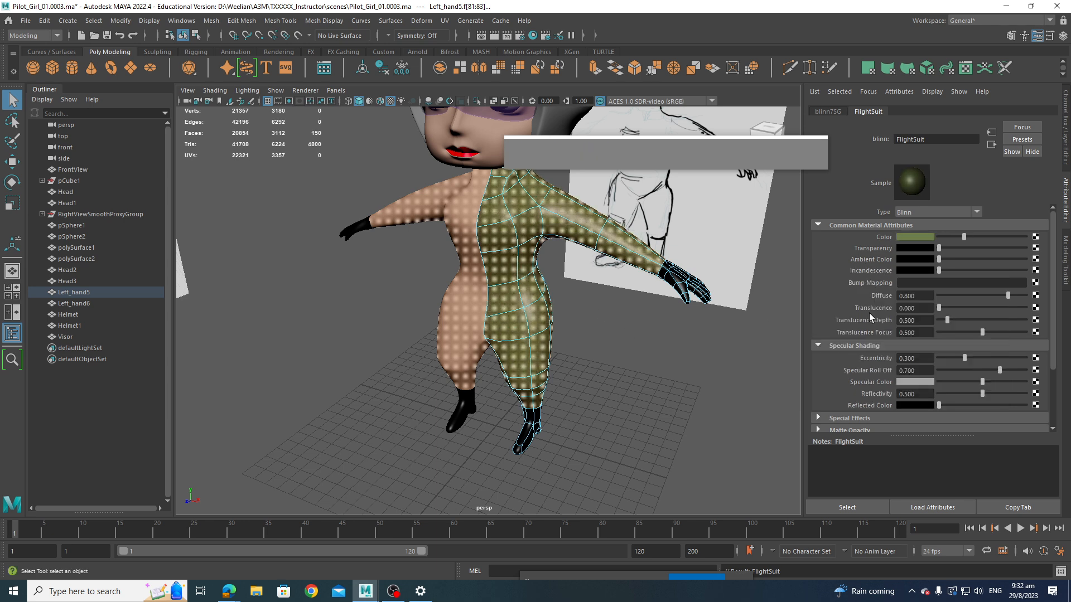
# Step: Select the boot faces of the Left_hand6 body half
pyautogui.click(591, 335)
pyautogui.keyDown('alt'); pyautogui.moveTo(591, 336); pyautogui.dragTo(623, 310, button='middle'); pyautogui.keyUp('alt')
pyautogui.click(569, 322)
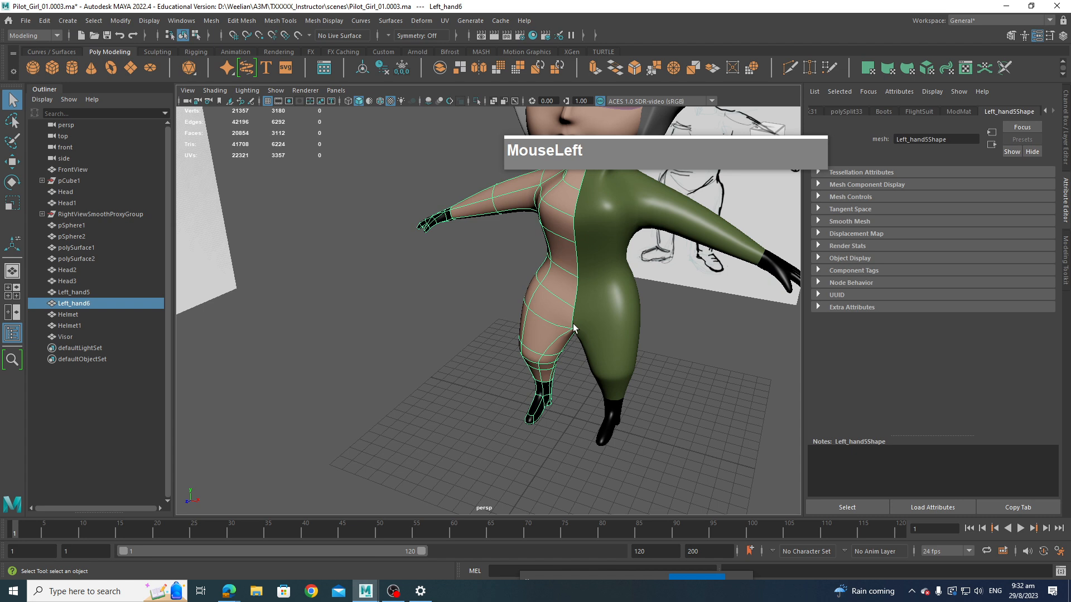
pyautogui.keyDown('alt'); pyautogui.moveTo(586, 346); pyautogui.dragTo(640, 327, button='middle'); pyautogui.keyUp('alt')
pyautogui.keyDown('alt'); pyautogui.moveTo(589, 381); pyautogui.dragTo(618, 353, button='middle'); pyautogui.keyUp('alt')
pyautogui.keyDown('alt'); pyautogui.moveTo(617, 354); pyautogui.dragTo(658, 328); pyautogui.keyUp('alt')
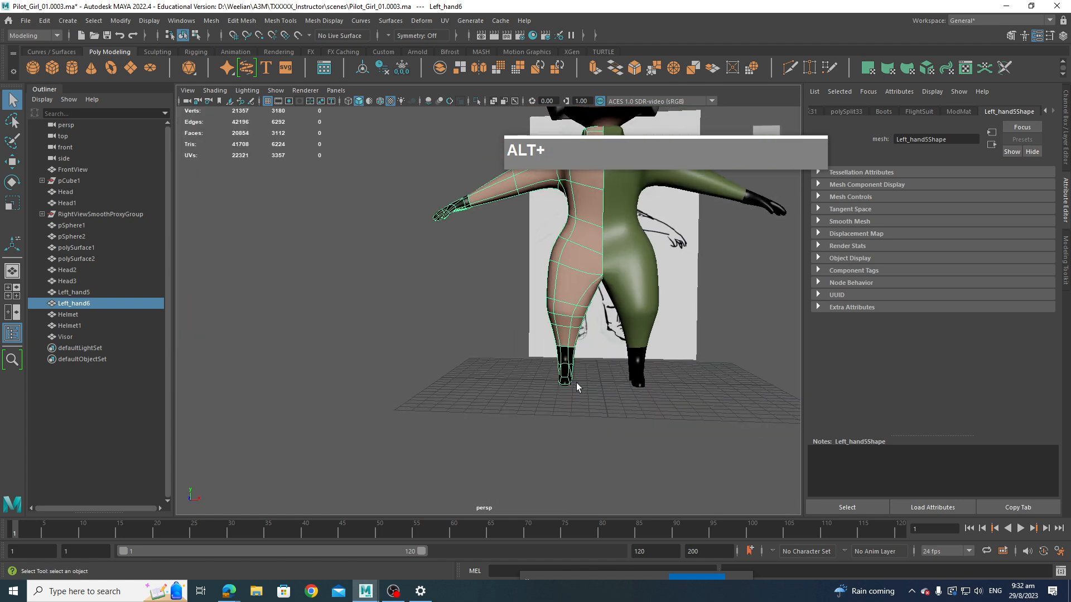
pyautogui.moveTo(546, 355); pyautogui.dragTo(548, 386, button='right')
pyautogui.moveTo(602, 401); pyautogui.dragTo(519, 354)
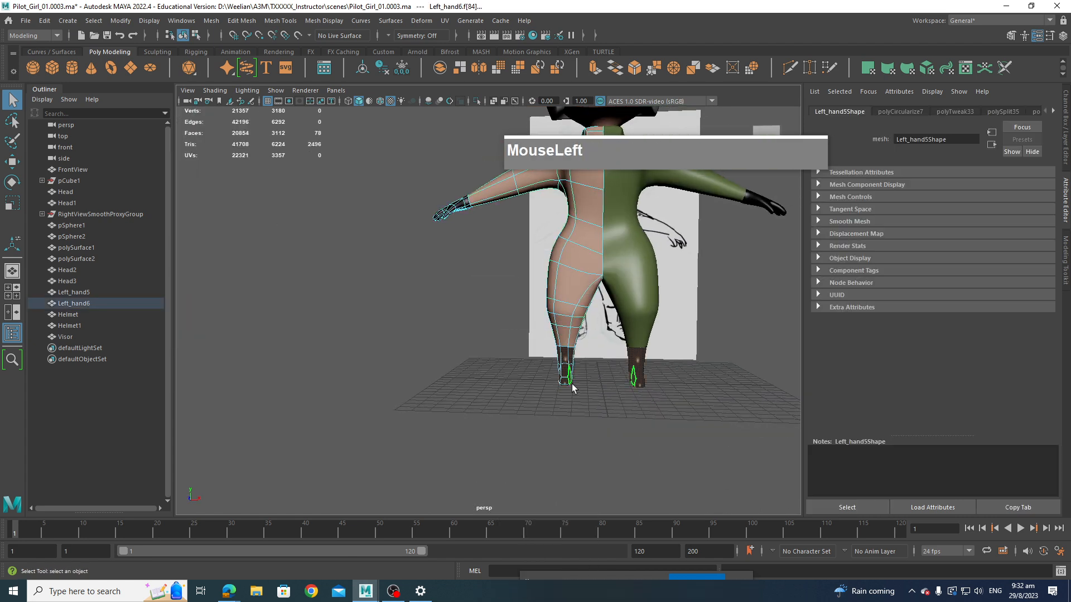
# Step: Add the glove faces of Left_hand6 to the boot face selection
pyautogui.keyDown('alt'); pyautogui.moveTo(526, 360); pyautogui.dragTo(560, 392, button='middle'); pyautogui.keyUp('alt')
pyautogui.keyDown('alt'); pyautogui.moveTo(484, 279); pyautogui.dragTo(529, 259, button='right'); pyautogui.keyUp('alt')
pyautogui.keyDown('alt'); pyautogui.moveTo(528, 258); pyautogui.dragTo(561, 263); pyautogui.keyUp('alt')
pyautogui.keyDown('alt'); pyautogui.moveTo(562, 263); pyautogui.dragTo(607, 442, button='middle'); pyautogui.keyUp('alt')
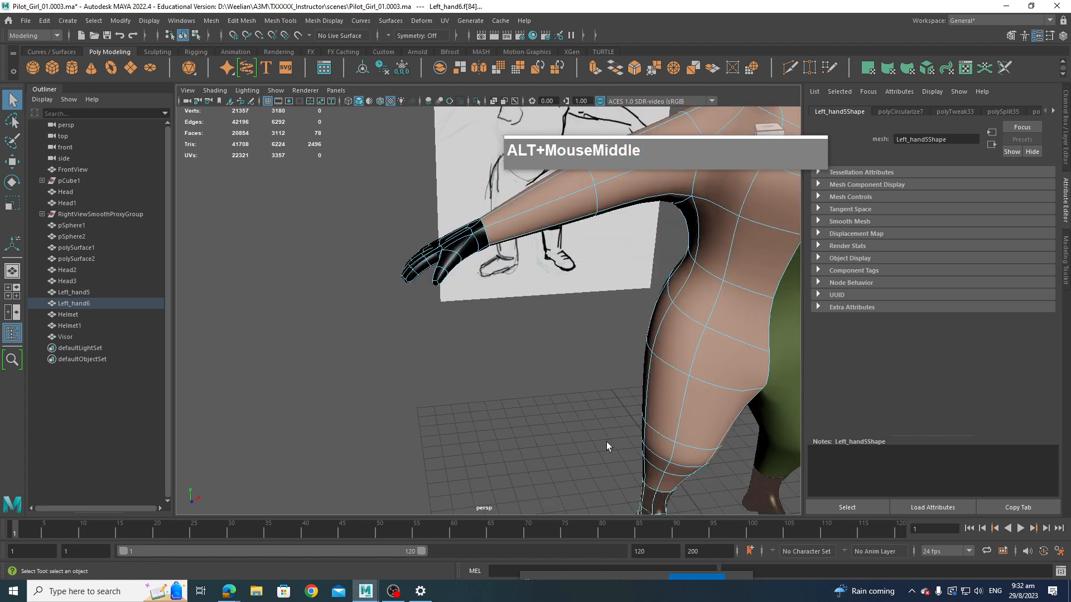
pyautogui.keyDown('alt'); pyautogui.moveTo(456, 305); pyautogui.dragTo(528, 354); pyautogui.keyUp('alt')
pyautogui.keyDown('alt'); pyautogui.moveTo(528, 354); pyautogui.dragTo(545, 320, button='middle'); pyautogui.keyUp('alt')
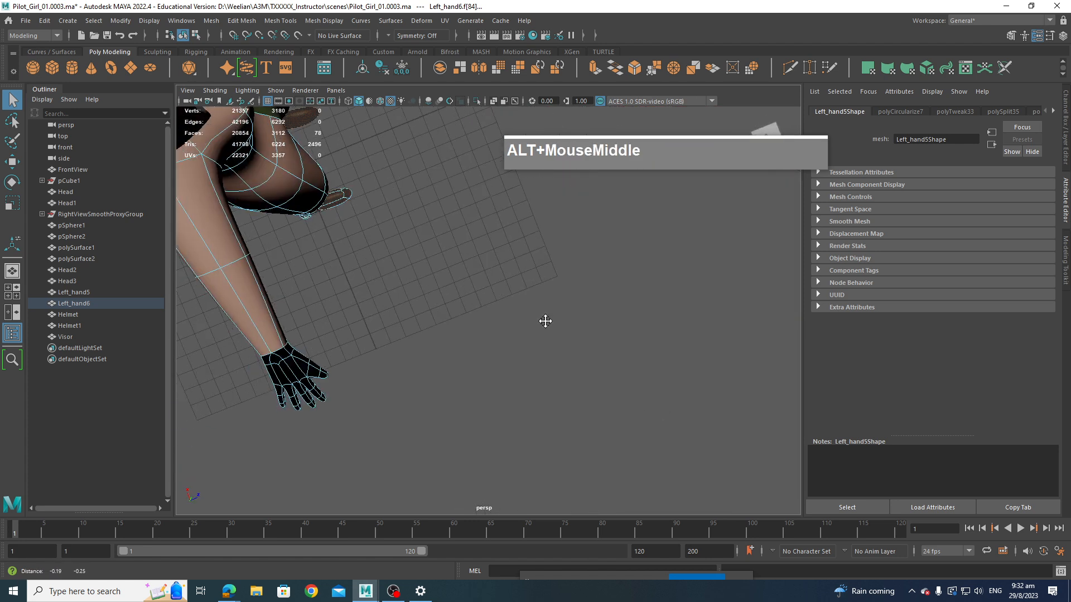
pyautogui.keyDown('alt'); pyautogui.moveTo(544, 320); pyautogui.dragTo(576, 277); pyautogui.keyUp('alt')
pyautogui.keyDown('alt'); pyautogui.scroll(-3, 535, 299); pyautogui.keyUp('alt')
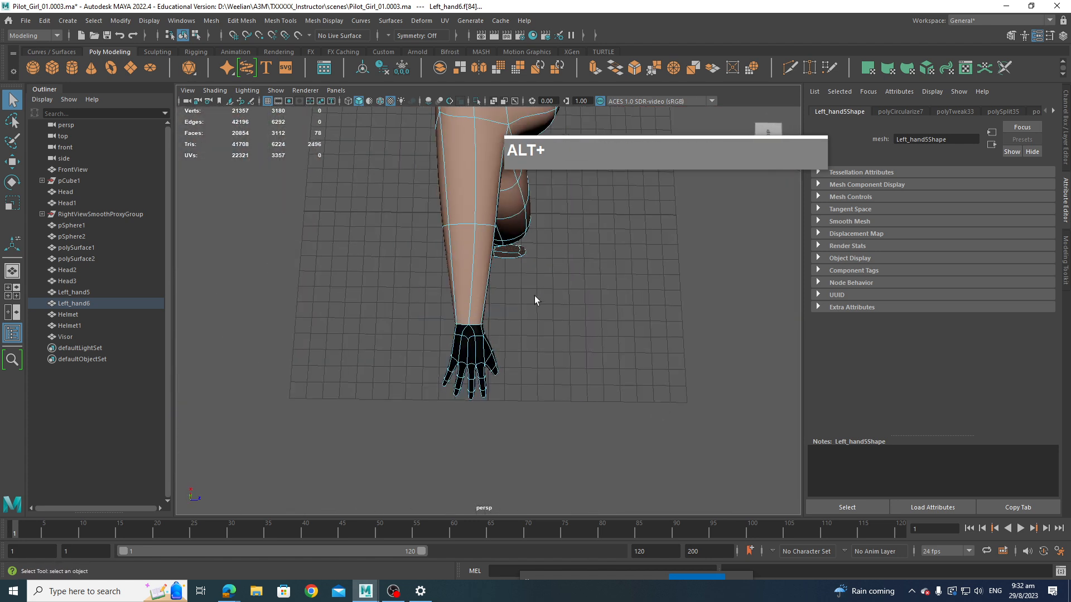
pyautogui.scroll(2, 528, 404)
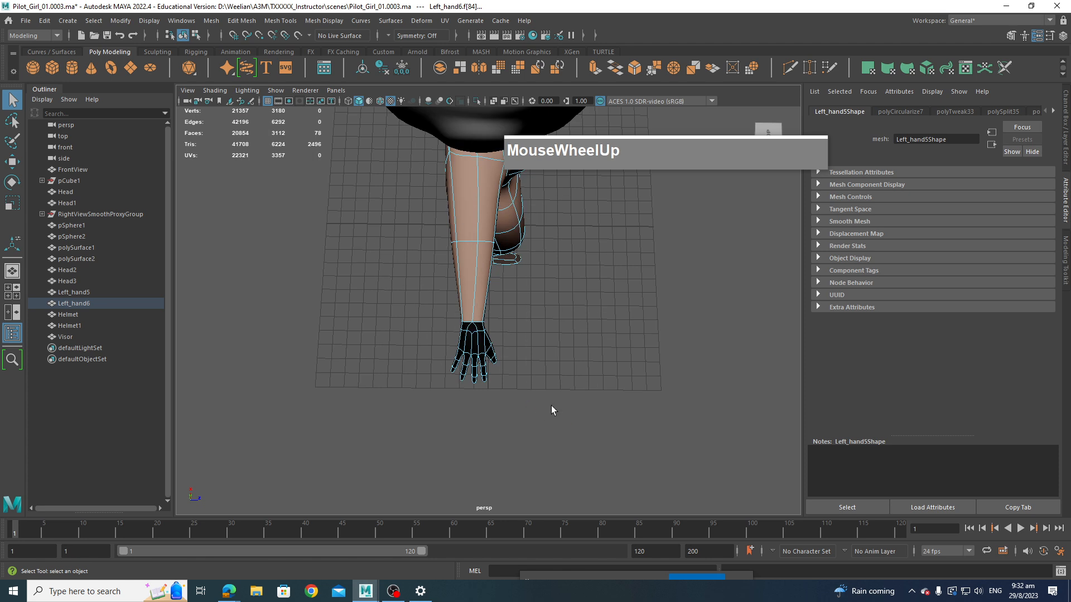
pyautogui.keyDown('shift'); pyautogui.moveTo(404, 329); pyautogui.dragTo(404, 328); pyautogui.keyUp('shift')
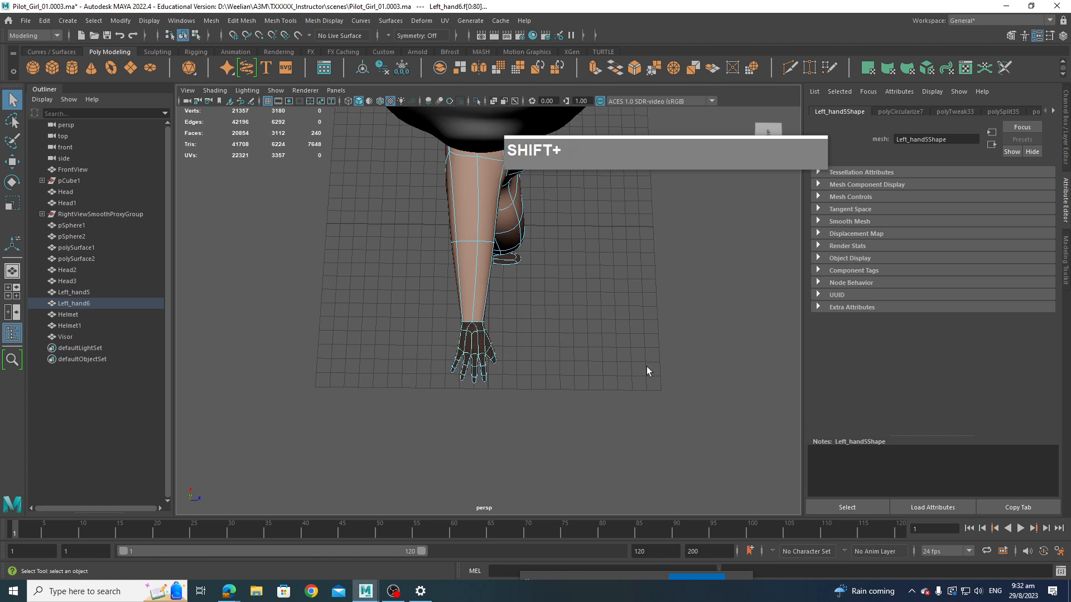
# Step: Invert the Left_hand6 face selection and assign the existing FlightSuit material to the remaining body faces
pyautogui.keyDown('alt'); pyautogui.moveTo(647, 366); pyautogui.dragTo(556, 337); pyautogui.keyUp('alt')
pyautogui.keyDown('alt'); pyautogui.moveTo(556, 336); pyautogui.dragTo(584, 342, button='middle'); pyautogui.keyUp('alt')
pyautogui.keyDown('alt'); pyautogui.scroll(-3, 584, 343); pyautogui.keyUp('alt')
pyautogui.keyDown('alt'); pyautogui.scroll(-2, 453, 312); pyautogui.keyUp('alt')
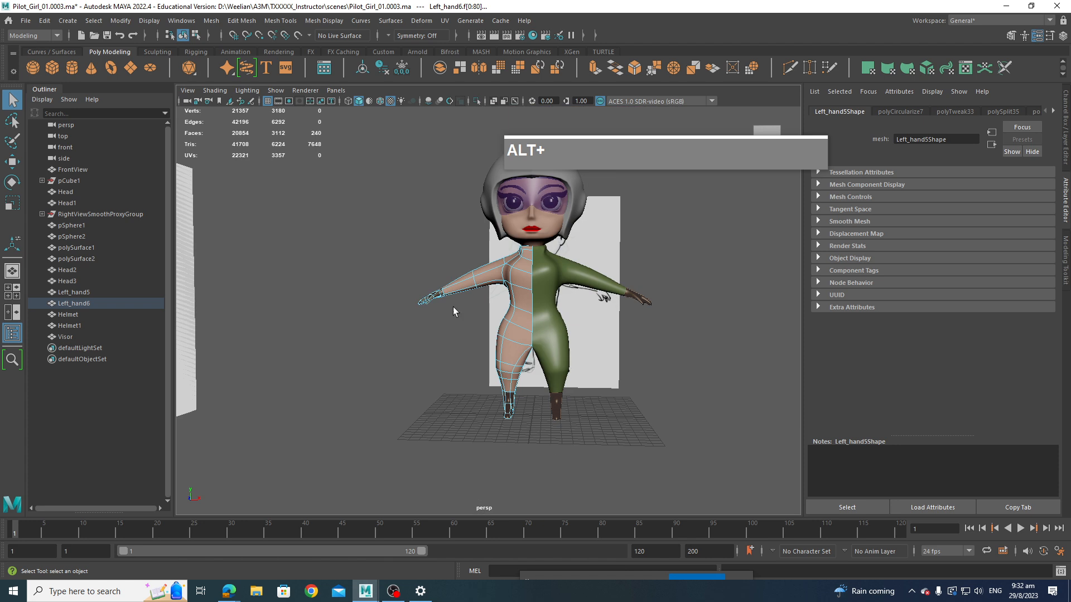
pyautogui.click(95, 23)
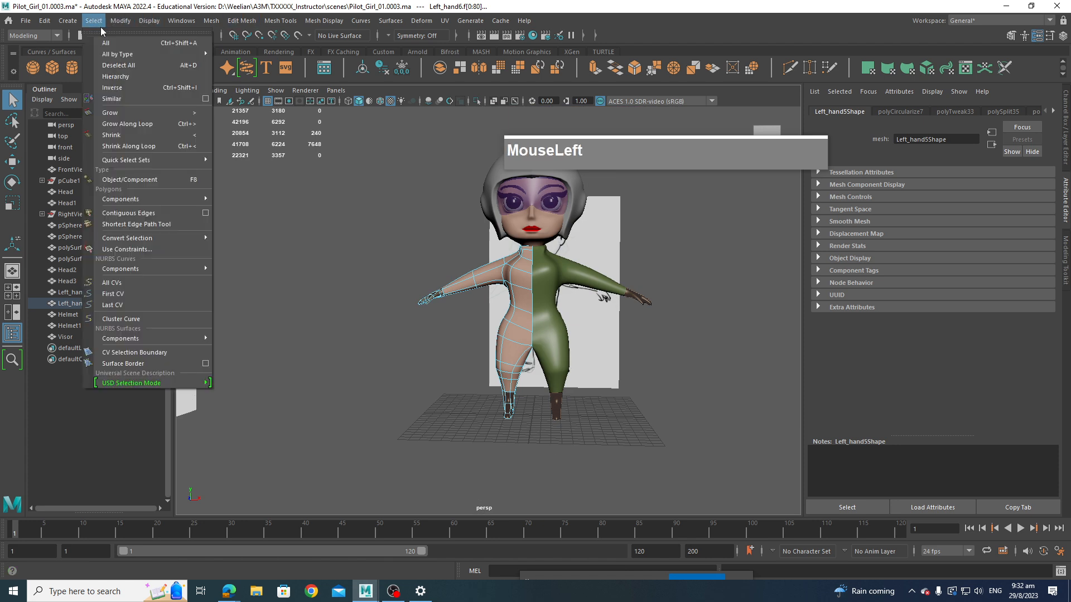
pyautogui.click(123, 87)
pyautogui.scroll(4, 484, 270)
pyautogui.keyDown('alt'); pyautogui.moveTo(485, 272); pyautogui.dragTo(451, 306, button='middle'); pyautogui.keyUp('alt')
pyautogui.rightClick(525, 265)
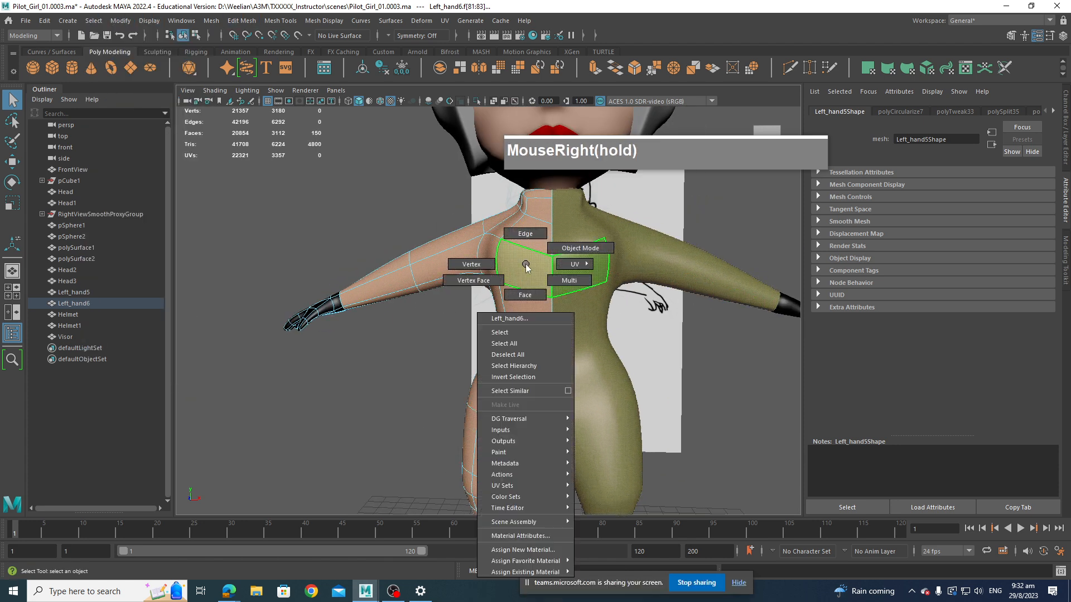
pyautogui.moveTo(509, 431); pyautogui.dragTo(535, 578, button='right')
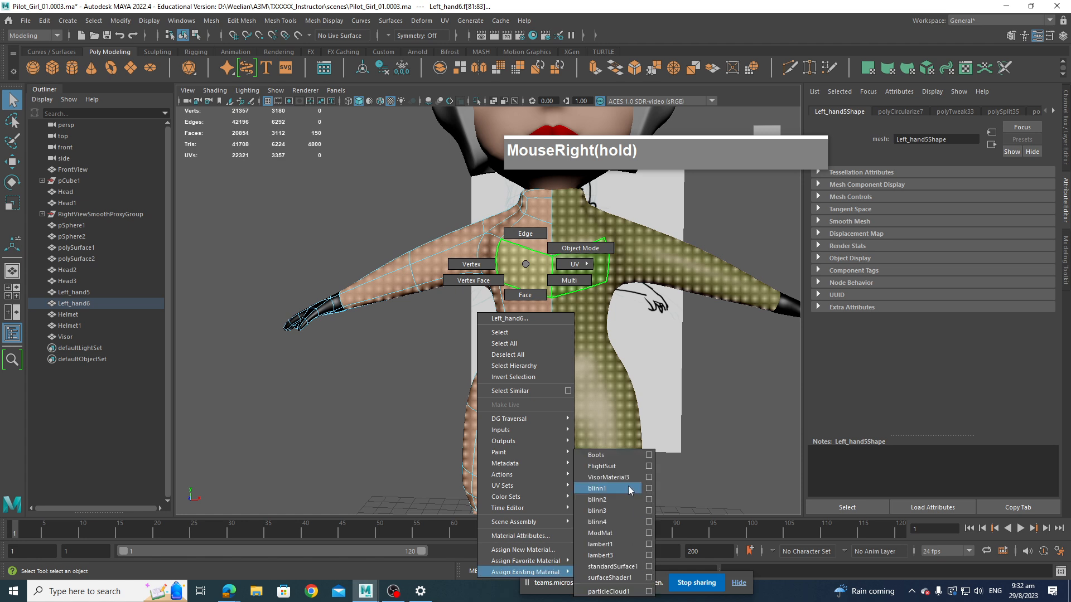
pyautogui.moveTo(611, 467); pyautogui.dragTo(611, 468, button='right')
pyautogui.scroll(-3, 485, 313)
pyautogui.click(654, 403)
# Step: Leave face selection on Left_hand6 and select the Left_hand5 body half as an object, viewed around the neck
pyautogui.keyDown('alt'); pyautogui.moveTo(653, 403); pyautogui.dragTo(609, 341); pyautogui.keyUp('alt')
pyautogui.scroll(3, 600, 329)
pyautogui.keyDown('alt'); pyautogui.moveTo(592, 308); pyautogui.dragTo(590, 347, button='middle'); pyautogui.keyUp('alt')
pyautogui.keyDown('alt'); pyautogui.moveTo(590, 347); pyautogui.dragTo(525, 324); pyautogui.keyUp('alt')
pyautogui.scroll(5, 626, 356)
pyautogui.scroll(3, 525, 325)
pyautogui.click(499, 280)
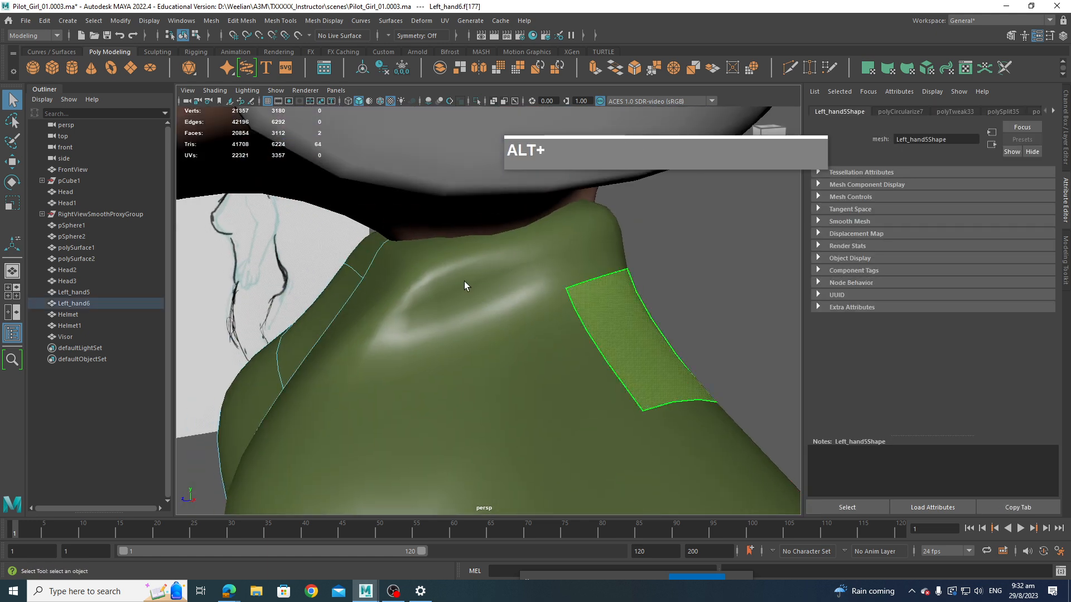
pyautogui.moveTo(461, 274); pyautogui.dragTo(511, 256, button='right')
pyautogui.click(474, 289)
pyautogui.keyDown('alt'); pyautogui.moveTo(473, 289); pyautogui.dragTo(519, 322); pyautogui.keyUp('alt')
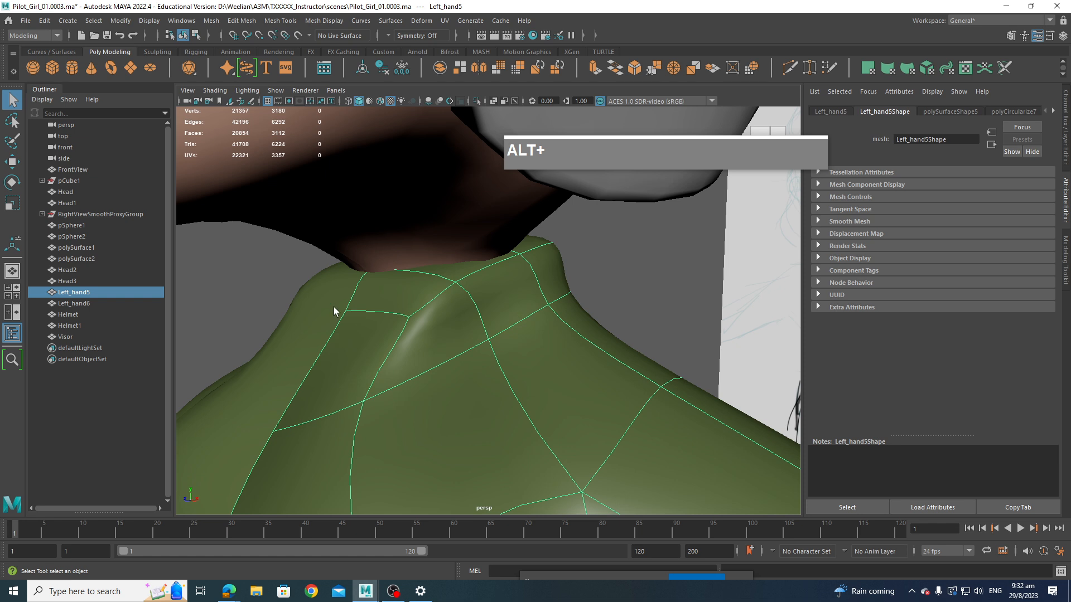
# Step: Select the upper collar faces along the neck edge of Left_hand5 and delete them
pyautogui.moveTo(465, 268); pyautogui.dragTo(464, 306, button='right')
pyautogui.moveTo(350, 293); pyautogui.dragTo(454, 277)
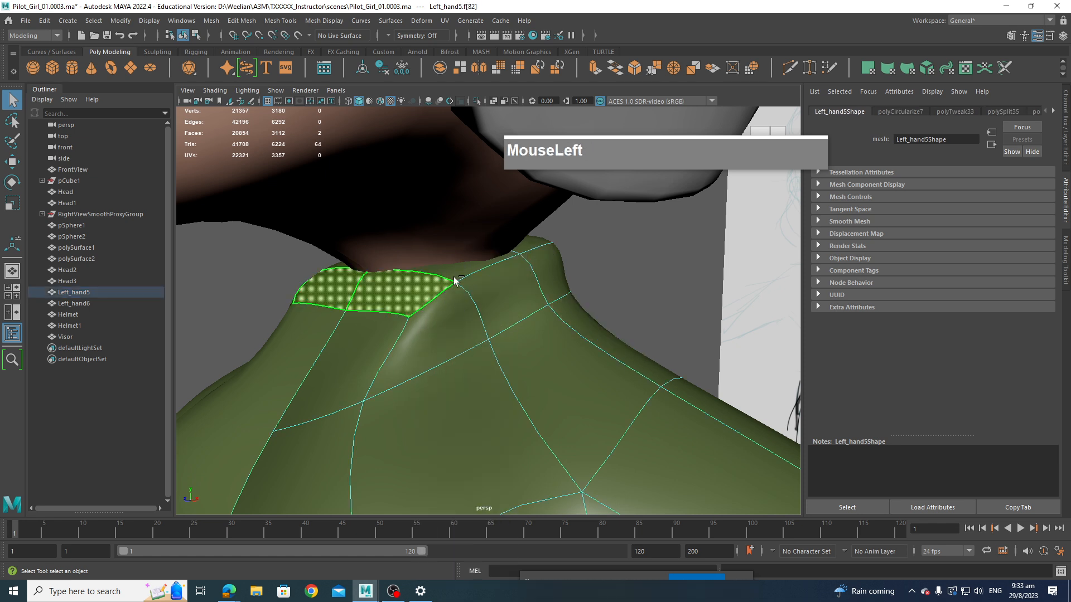
pyautogui.keyDown('shift'); pyautogui.click(489, 262); pyautogui.keyUp('shift')
pyautogui.keyDown('alt'); pyautogui.moveTo(556, 286); pyautogui.dragTo(452, 291); pyautogui.keyUp('alt')
pyautogui.hotkey('alt', 'Delete')
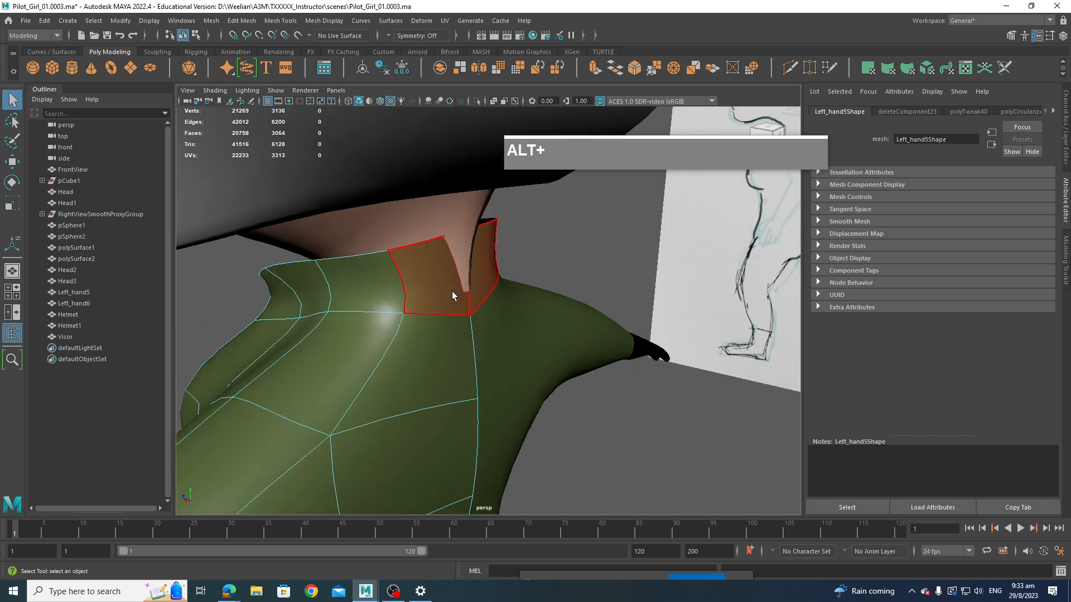
# Step: Move the back-centre and front-centre collar vertices of Left_hand5 onto the body's centre line to close the gap in the neckline
pyautogui.moveTo(452, 292); pyautogui.dragTo(433, 266, button='right')
pyautogui.moveTo(426, 213); pyautogui.dragTo(472, 259)
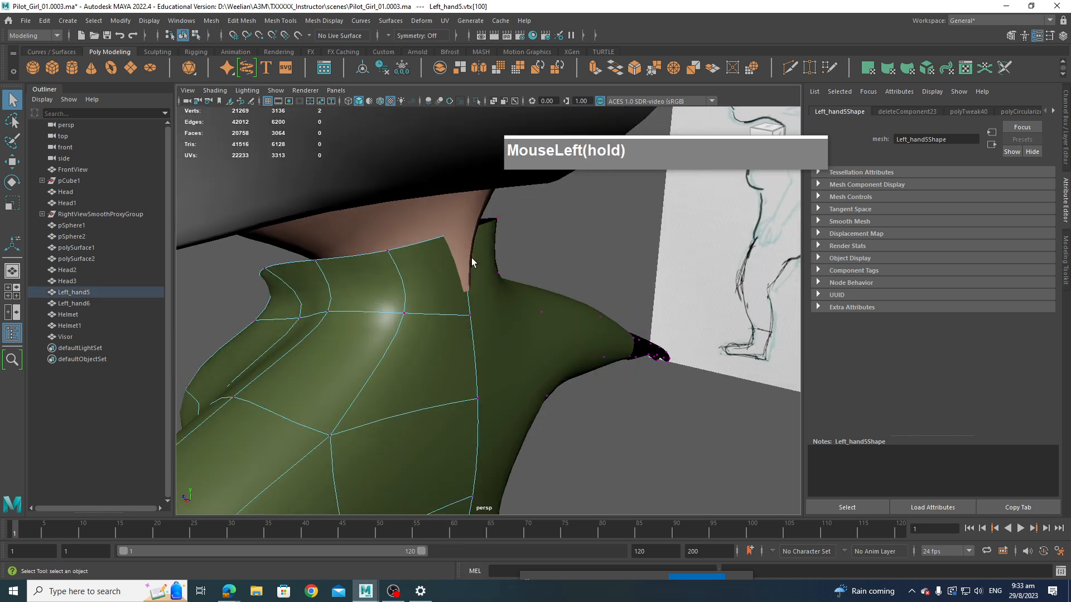
pyautogui.press('w')
pyautogui.moveTo(428, 231); pyautogui.dragTo(443, 235)
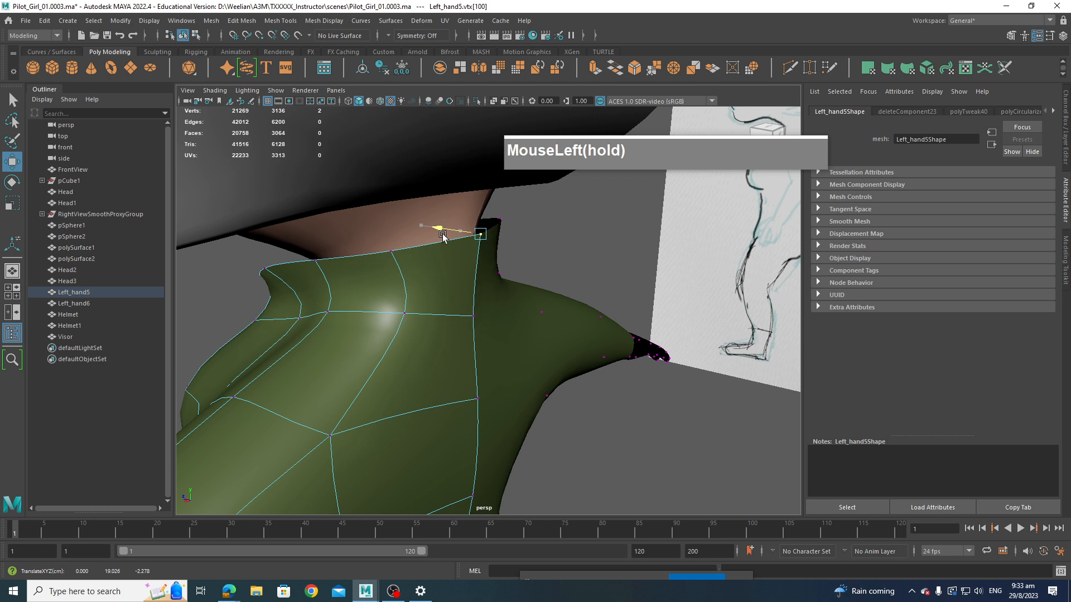
pyautogui.keyDown('alt'); pyautogui.moveTo(433, 286); pyautogui.dragTo(383, 326); pyautogui.keyUp('alt')
pyautogui.click(472, 301)
pyautogui.click(428, 304)
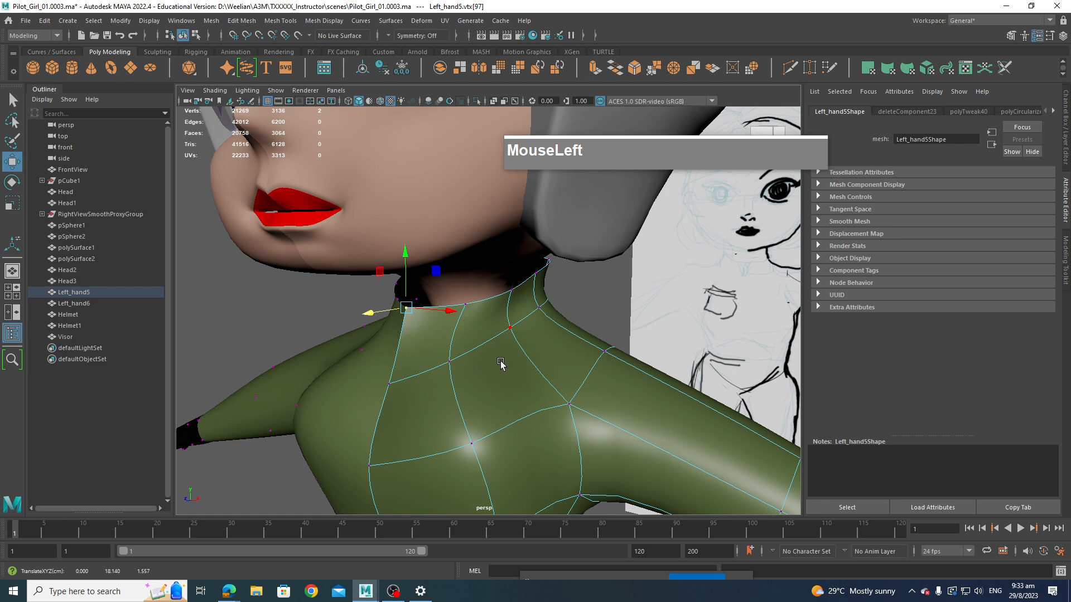
# Step: Raise the centre-line vertex just below the bust of Left_hand5 slightly, checking the body from the front and side
pyautogui.keyDown('alt'); pyautogui.moveTo(501, 364); pyautogui.dragTo(535, 387); pyautogui.keyUp('alt')
pyautogui.keyDown('alt'); pyautogui.moveTo(536, 387); pyautogui.dragTo(546, 419, button='middle'); pyautogui.keyUp('alt')
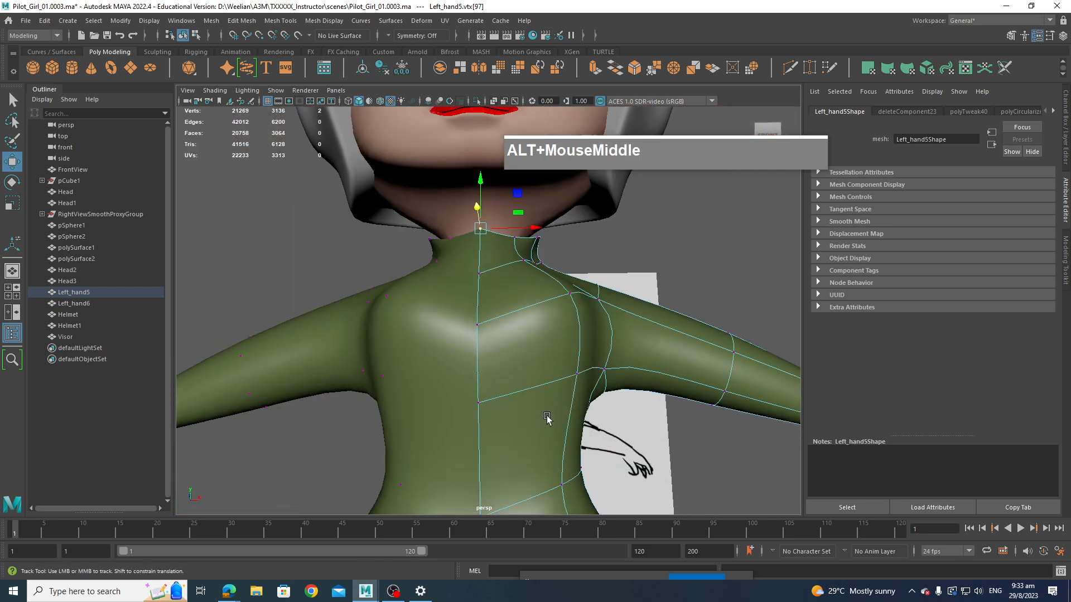
pyautogui.scroll(-5, 547, 416)
pyautogui.keyDown('alt'); pyautogui.moveTo(547, 417); pyautogui.dragTo(537, 398); pyautogui.keyUp('alt')
pyautogui.click(497, 346)
pyautogui.moveTo(498, 299); pyautogui.dragTo(498, 296)
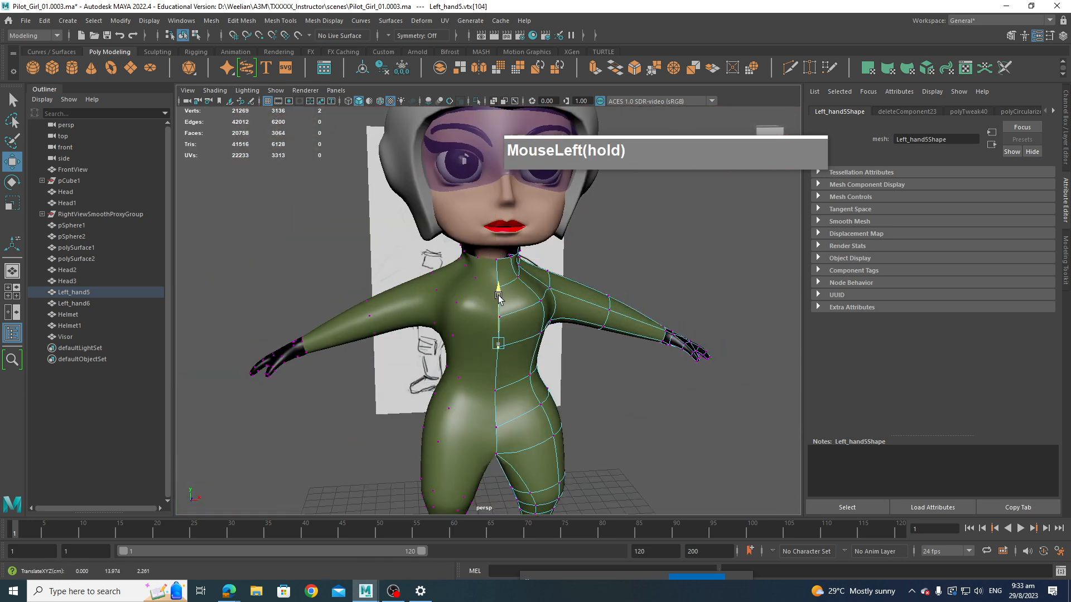
pyautogui.keyDown('alt'); pyautogui.moveTo(553, 357); pyautogui.dragTo(436, 362); pyautogui.keyUp('alt')
pyautogui.keyDown('alt'); pyautogui.moveTo(467, 322); pyautogui.dragTo(447, 323); pyautogui.keyUp('alt')
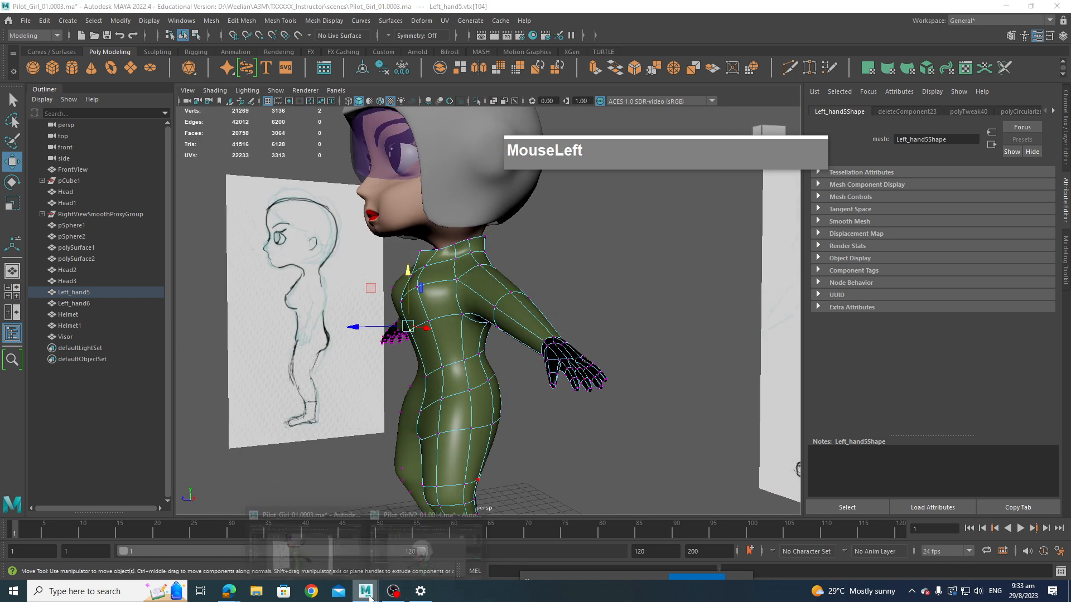
# Step: Switch to the Pilot_GirlV2_01.0014 scene and examine the open collar and chest topology of its Body_Left mesh
pyautogui.moveTo(365, 591)
pyautogui.click(407, 561)
pyautogui.click(539, 499)
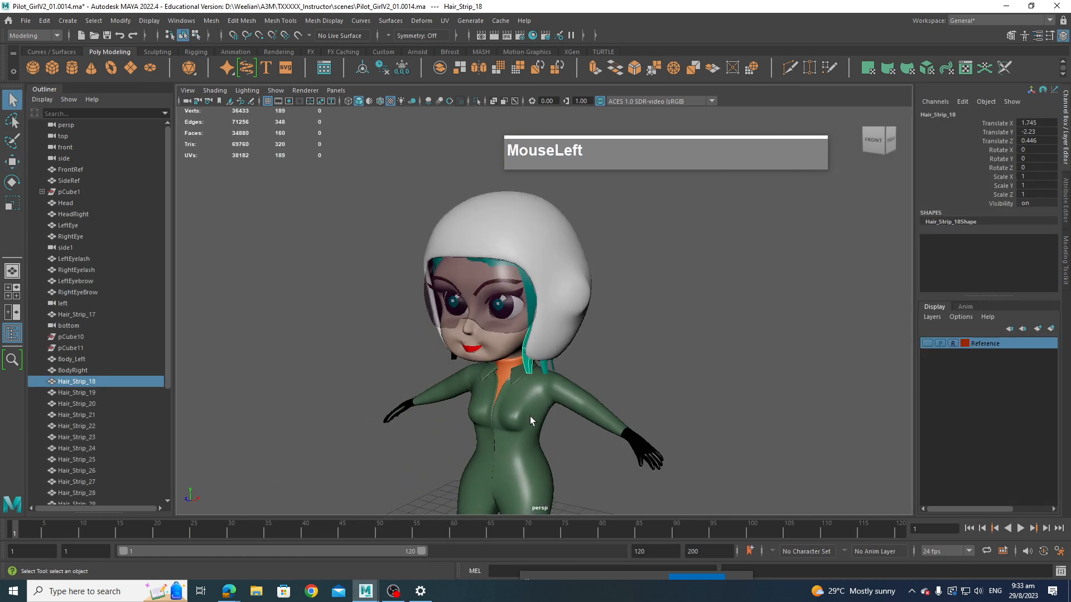
pyautogui.keyDown('alt'); pyautogui.moveTo(552, 424); pyautogui.dragTo(461, 349, button='middle'); pyautogui.keyUp('alt')
pyautogui.scroll(3, 559, 411)
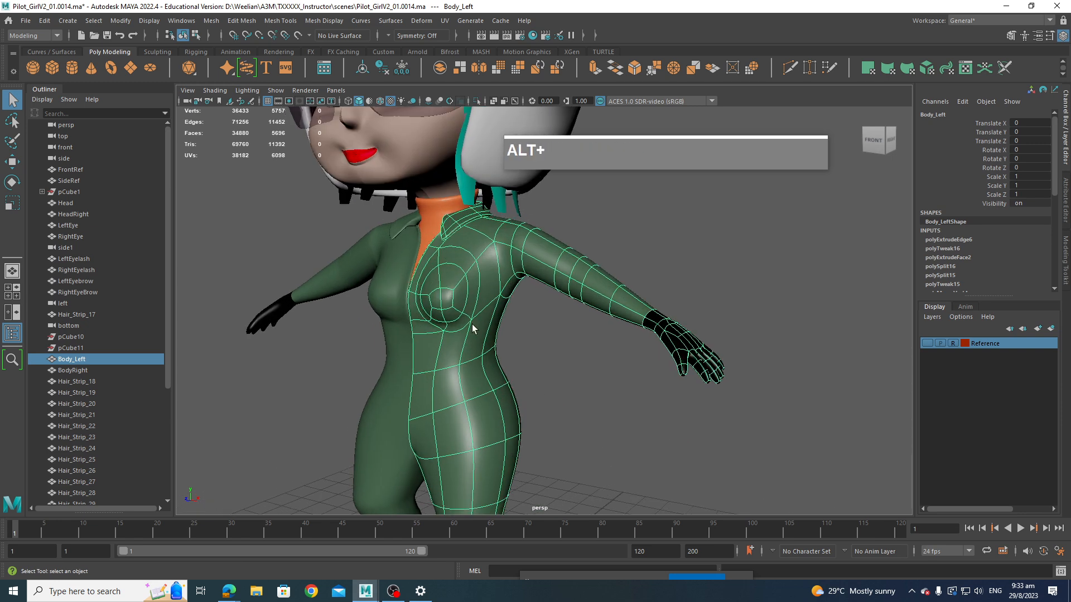
pyautogui.keyDown('alt'); pyautogui.moveTo(464, 309); pyautogui.dragTo(489, 293); pyautogui.keyUp('alt')
# Step: Examine the back, waist and front edge flow of the Body_Left mesh in vertex mode
pyautogui.keyDown('alt'); pyautogui.moveTo(522, 368); pyautogui.dragTo(555, 267); pyautogui.keyUp('alt')
pyautogui.moveTo(551, 290); pyautogui.dragTo(490, 283, button='right')
pyautogui.click(552, 310)
pyautogui.press('w')
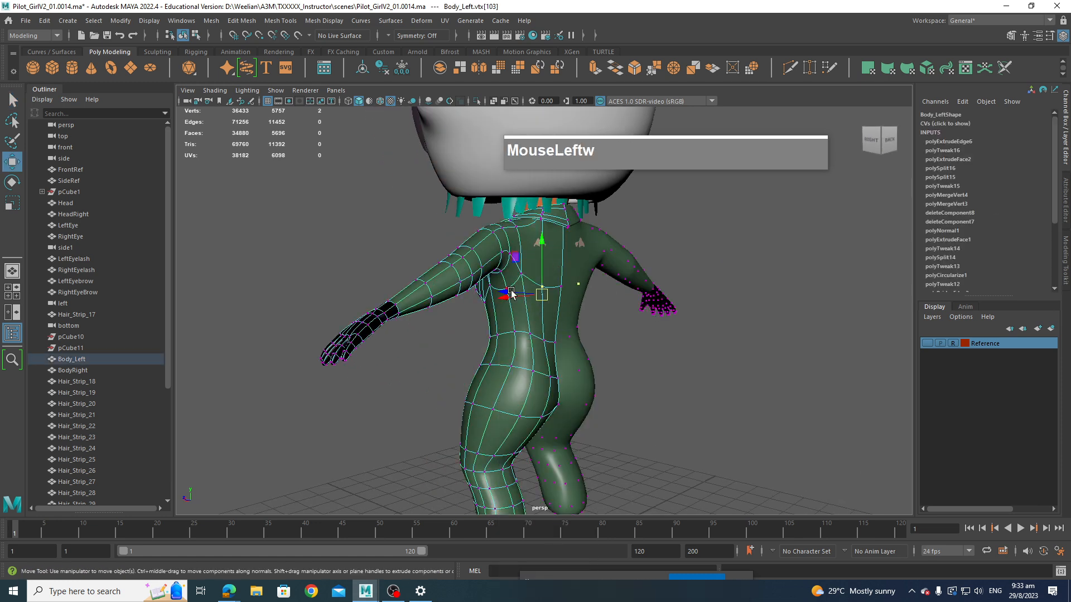
pyautogui.keyDown('alt'); pyautogui.moveTo(517, 302); pyautogui.dragTo(558, 297); pyautogui.keyUp('alt')
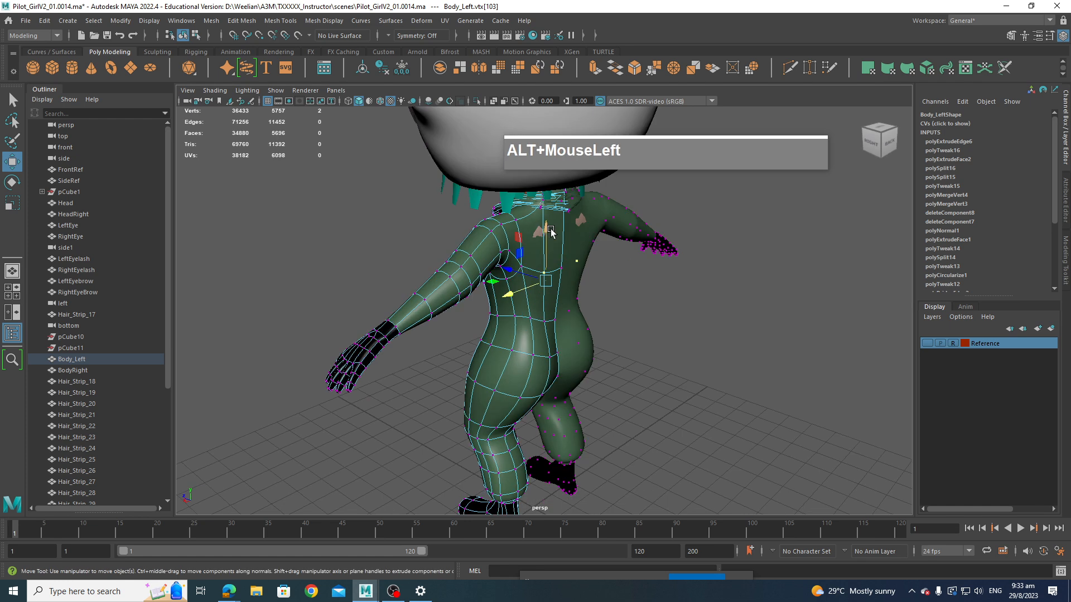
pyautogui.keyDown('alt'); pyautogui.moveTo(551, 232); pyautogui.dragTo(543, 262, button='middle'); pyautogui.keyUp('alt')
pyautogui.keyDown('alt'); pyautogui.moveTo(544, 261); pyautogui.dragTo(535, 313); pyautogui.keyUp('alt')
pyautogui.keyDown('alt'); pyautogui.scroll(-2, 517, 350); pyautogui.keyUp('alt')
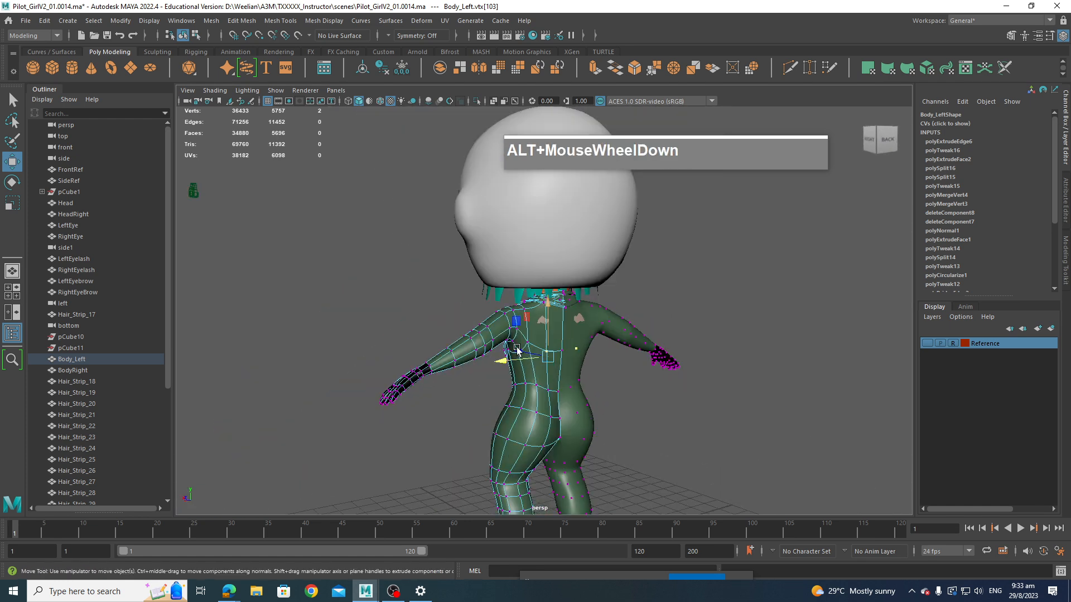
pyautogui.scroll(2, 604, 371)
pyautogui.keyDown('alt'); pyautogui.moveTo(517, 350); pyautogui.dragTo(616, 404); pyautogui.keyUp('alt')
pyautogui.keyDown('alt'); pyautogui.moveTo(616, 404); pyautogui.dragTo(600, 344, button='middle'); pyautogui.keyUp('alt')
pyautogui.keyDown('alt'); pyautogui.moveTo(600, 344); pyautogui.dragTo(629, 381); pyautogui.keyUp('alt')
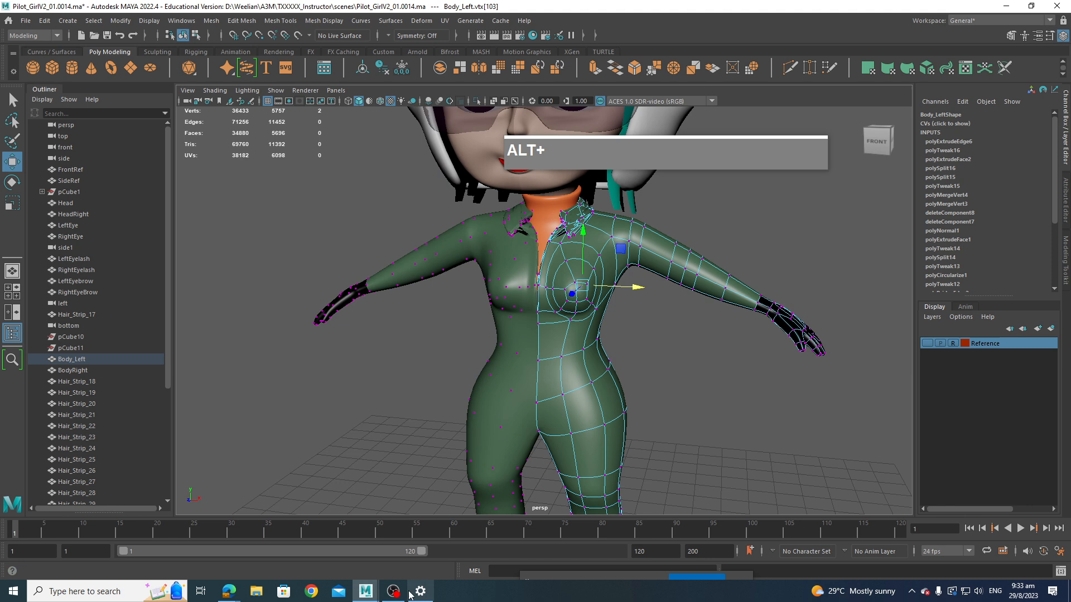
# Step: Return to the Pilot_Girl_01.0003 scene and lower the bust vertices of Left_hand5 in the side view
pyautogui.moveTo(368, 592)
pyautogui.click(310, 566)
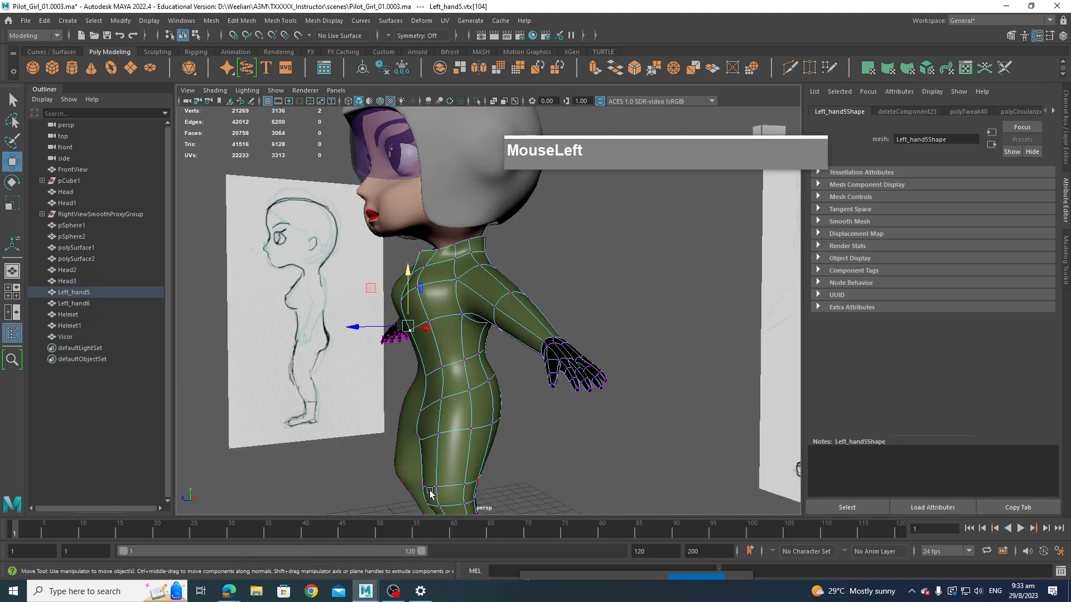
pyautogui.keyDown('alt'); pyautogui.moveTo(453, 388); pyautogui.dragTo(550, 345); pyautogui.keyUp('alt')
pyautogui.keyDown('alt'); pyautogui.scroll(2, 550, 336); pyautogui.keyUp('alt')
pyautogui.keyDown('alt'); pyautogui.moveTo(550, 336); pyautogui.dragTo(554, 290, button='middle'); pyautogui.keyUp('alt')
pyautogui.keyDown('alt'); pyautogui.moveTo(554, 290); pyautogui.dragTo(474, 346); pyautogui.keyUp('alt')
pyautogui.press('space')
pyautogui.keyDown('alt'); pyautogui.moveTo(512, 347); pyautogui.dragTo(450, 311, button='middle'); pyautogui.keyUp('alt')
pyautogui.scroll(2, 493, 220)
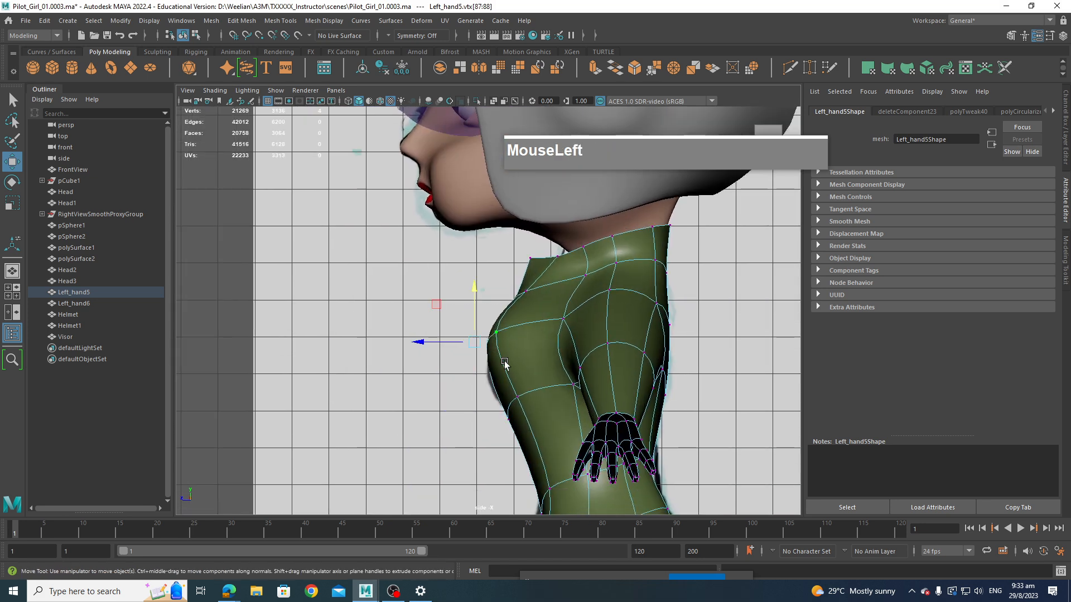
pyautogui.moveTo(441, 311); pyautogui.dragTo(438, 334)
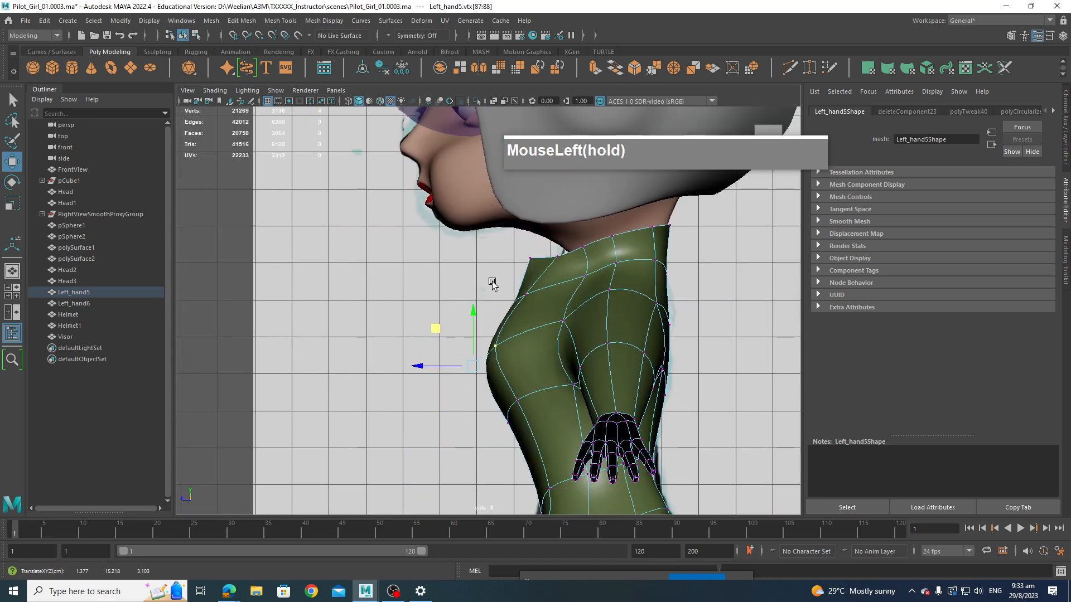
pyautogui.moveTo(492, 284); pyautogui.dragTo(512, 307)
# Step: Reposition the vertices behind the knee and on the back of the calf to refine the leg profile in the side view
pyautogui.keyDown('alt'); pyautogui.moveTo(502, 310); pyautogui.dragTo(579, 371, button='middle'); pyautogui.keyUp('alt')
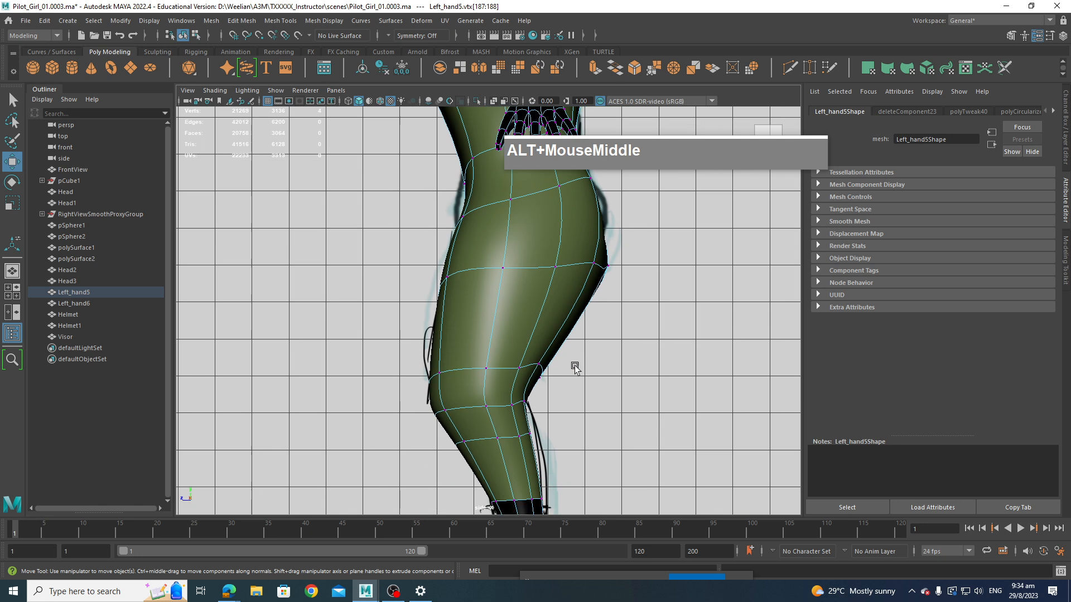
pyautogui.click(562, 372)
pyautogui.moveTo(536, 361); pyautogui.dragTo(526, 403)
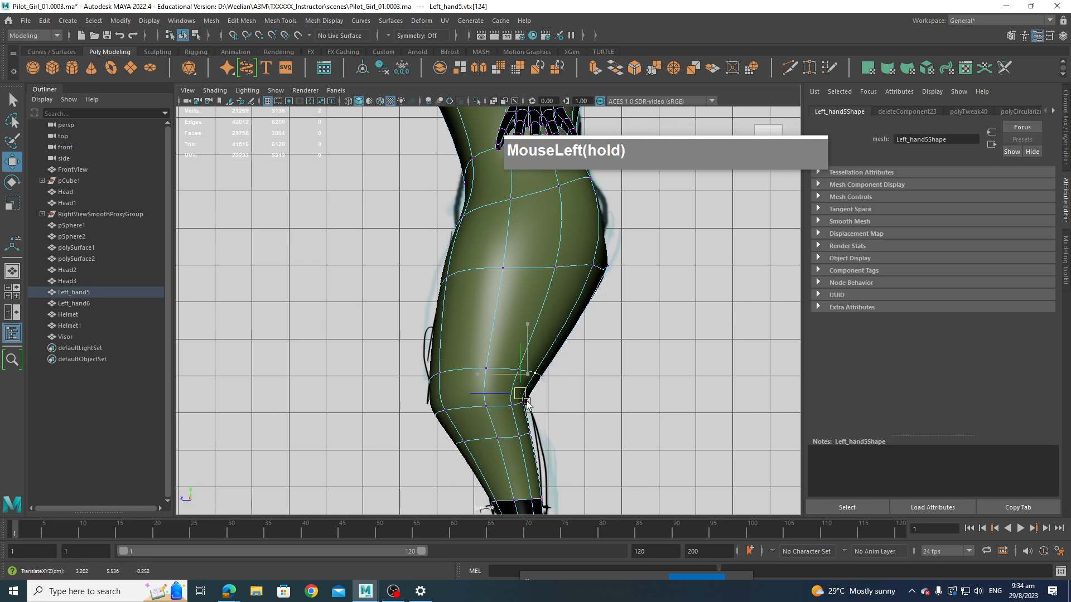
pyautogui.keyDown('alt'); pyautogui.moveTo(563, 417); pyautogui.dragTo(567, 383, button='middle'); pyautogui.keyUp('alt')
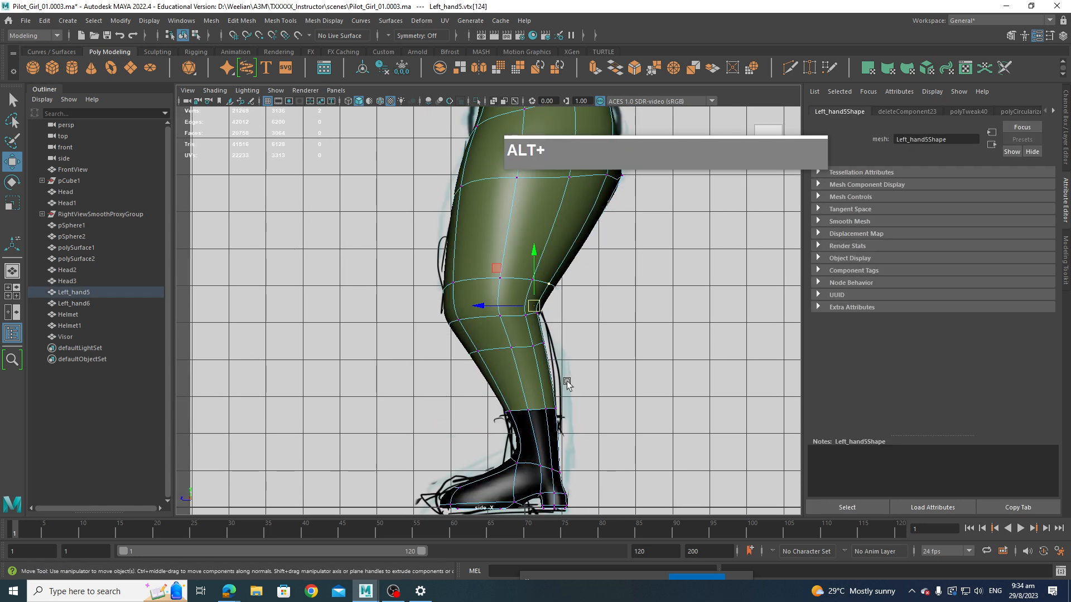
pyautogui.moveTo(529, 349); pyautogui.dragTo(527, 338)
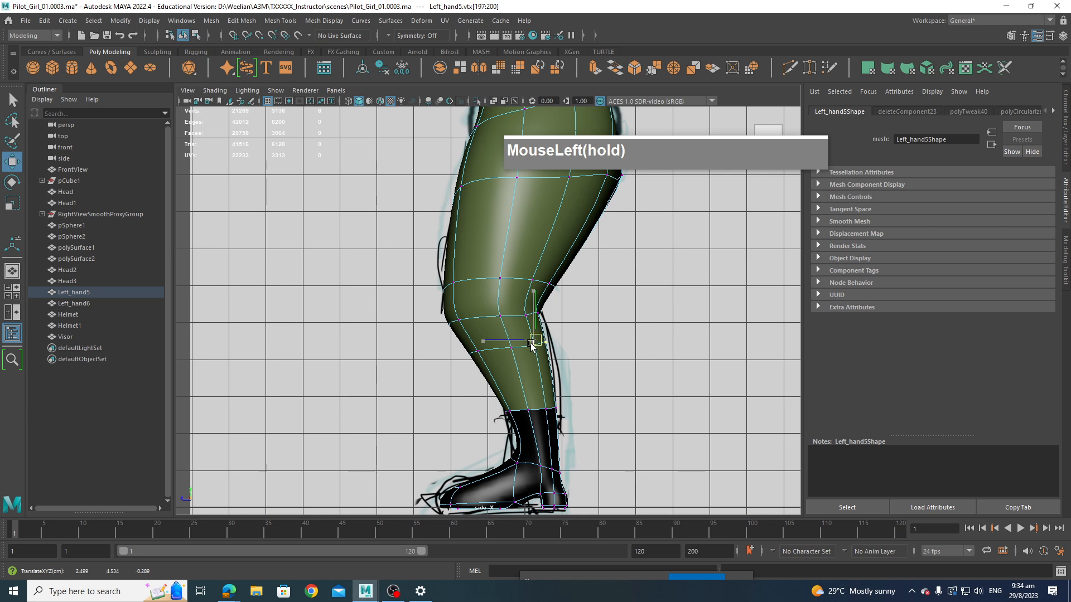
# Step: Scale the boot's ankle vertices vertically to about 0.59 to flatten the edge loop
pyautogui.keyDown('alt'); pyautogui.moveTo(493, 474); pyautogui.dragTo(486, 337, button='middle'); pyautogui.keyUp('alt')
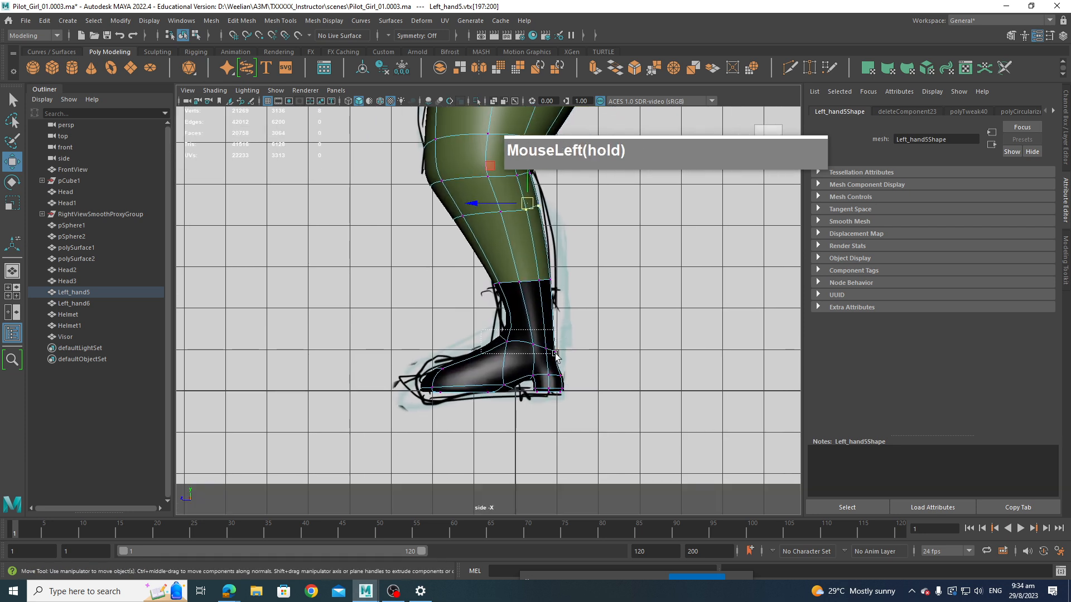
pyautogui.press('r')
pyautogui.moveTo(536, 301); pyautogui.dragTo(534, 327)
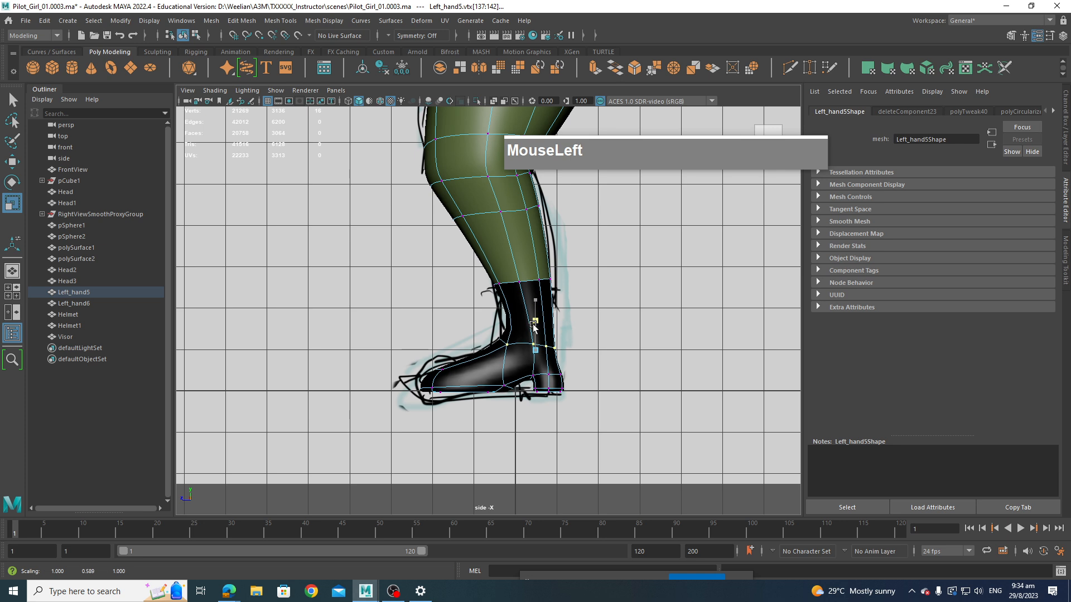
pyautogui.click(613, 349)
# Step: Check the reshaped body in the side view, and return to the perspective view to inspect its front
pyautogui.keyDown('alt'); pyautogui.moveTo(634, 368); pyautogui.dragTo(673, 328, button='middle'); pyautogui.keyUp('alt')
pyautogui.keyDown('alt'); pyautogui.moveTo(665, 328); pyautogui.dragTo(617, 265, button='right'); pyautogui.keyUp('alt')
pyautogui.keyDown('alt'); pyautogui.moveTo(618, 266); pyautogui.dragTo(620, 360, button='middle'); pyautogui.keyUp('alt')
pyautogui.press('space')
pyautogui.moveTo(608, 324); pyautogui.dragTo(610, 299)
pyautogui.scroll(-2, 545, 315)
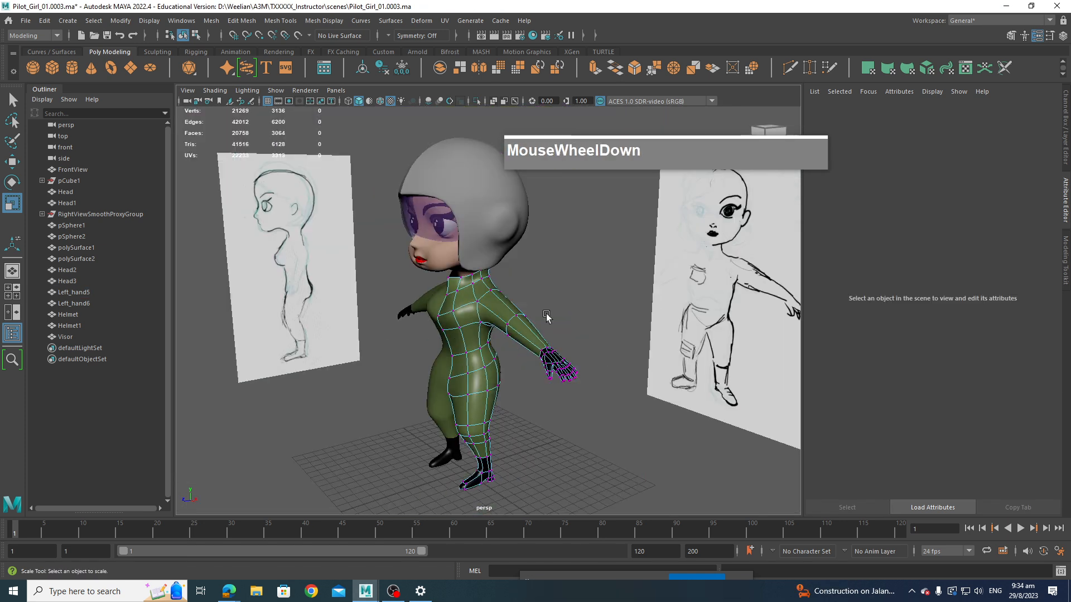
pyautogui.keyDown('alt'); pyautogui.moveTo(546, 316); pyautogui.dragTo(597, 340); pyautogui.keyUp('alt')
pyautogui.keyDown('alt'); pyautogui.moveTo(538, 346); pyautogui.dragTo(562, 365, button='right'); pyautogui.keyUp('alt')
pyautogui.keyDown('alt'); pyautogui.moveTo(562, 365); pyautogui.dragTo(517, 269); pyautogui.keyUp('alt')
pyautogui.scroll(3, 574, 347)
pyautogui.scroll(2, 600, 356)
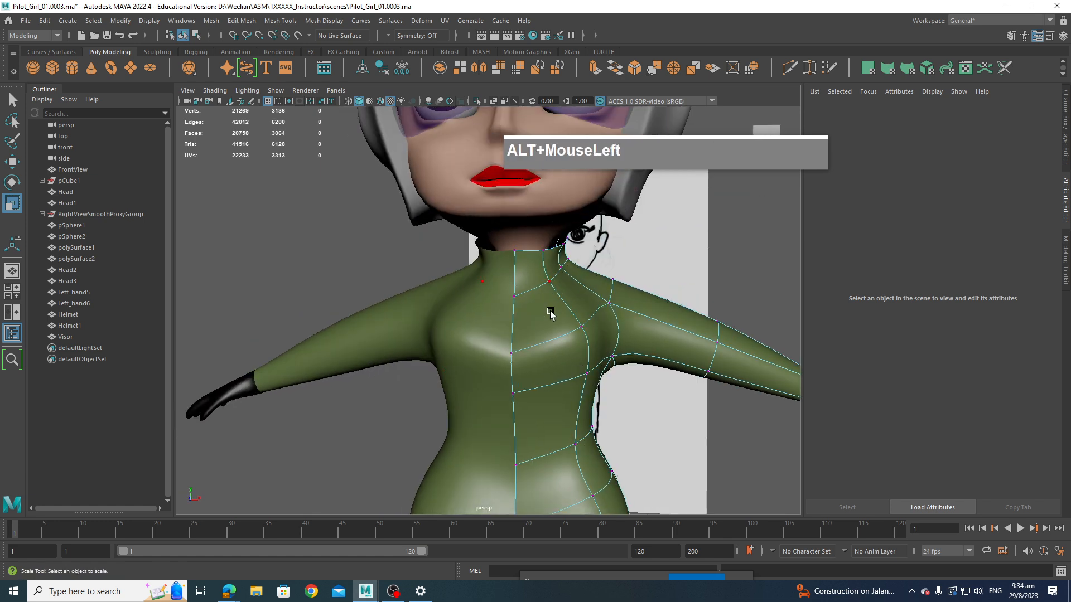
# Step: Pull the front-centre collar vertex of Left_hand5 outward to open the neckline into a collar flap
pyautogui.keyDown('alt'); pyautogui.moveTo(551, 314); pyautogui.dragTo(478, 304); pyautogui.keyUp('alt')
pyautogui.scroll(3, 521, 318)
pyautogui.keyDown('alt'); pyautogui.moveTo(521, 318); pyautogui.dragTo(535, 327, button='middle'); pyautogui.keyUp('alt')
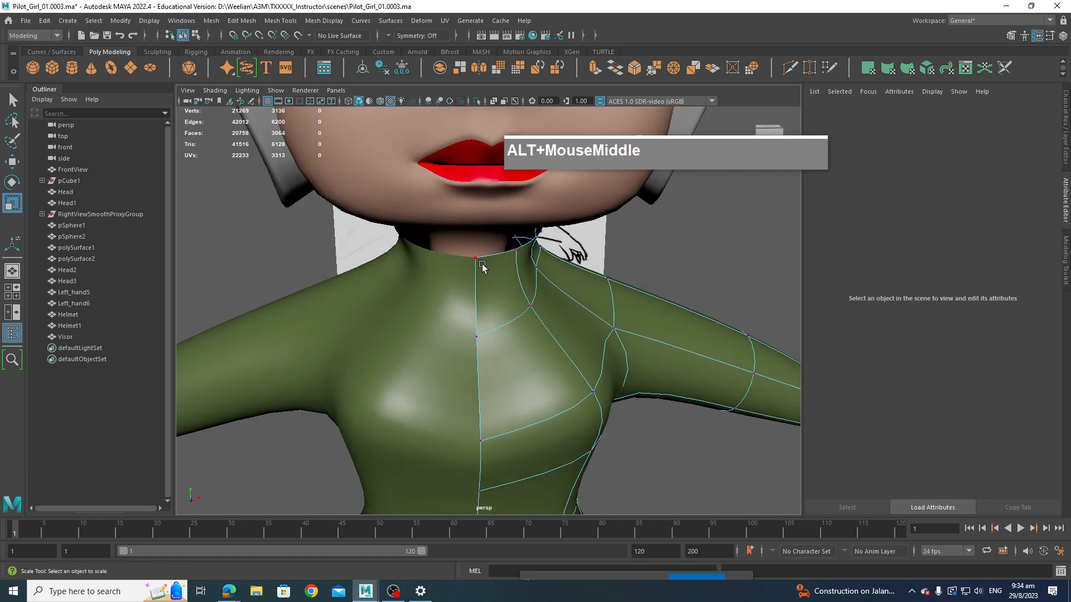
pyautogui.moveTo(481, 262); pyautogui.dragTo(482, 263)
pyautogui.press('w')
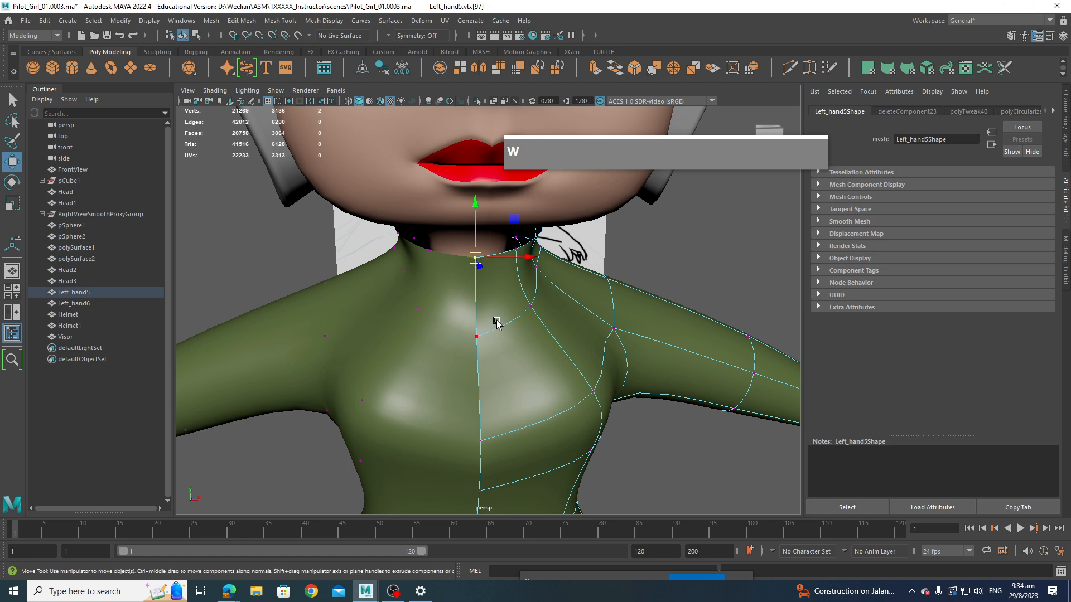
pyautogui.keyDown('alt'); pyautogui.moveTo(490, 323); pyautogui.dragTo(572, 302); pyautogui.keyUp('alt')
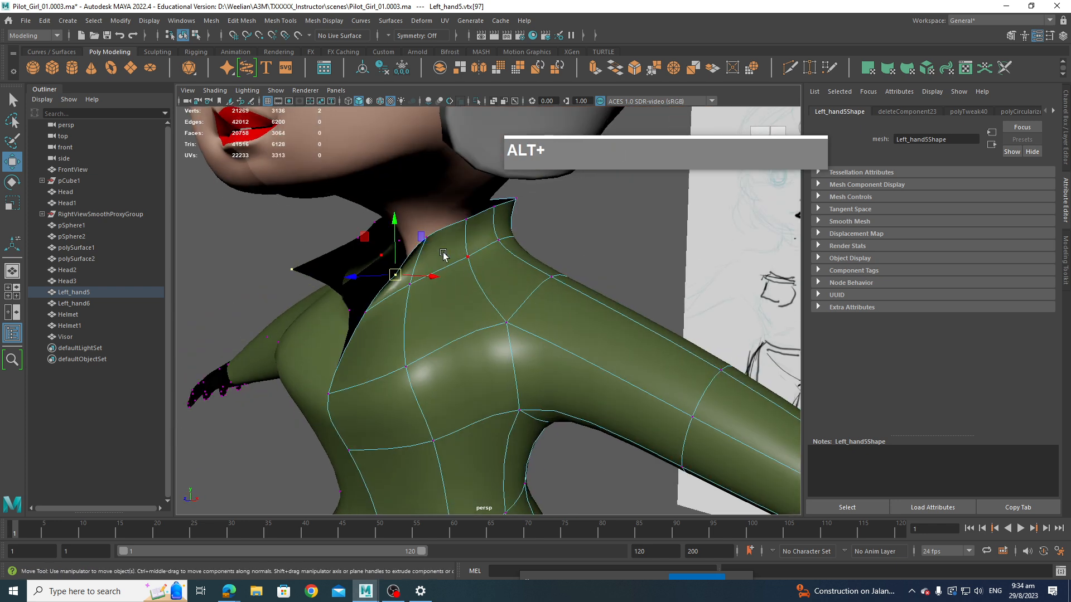
pyautogui.keyDown('alt'); pyautogui.moveTo(463, 261); pyautogui.dragTo(509, 234); pyautogui.keyUp('alt')
# Step: Adjust the shoulder-side collar vertex and the front tip of the collar flap on Left_hand5 to shape the lapel
pyautogui.moveTo(483, 225); pyautogui.dragTo(502, 251)
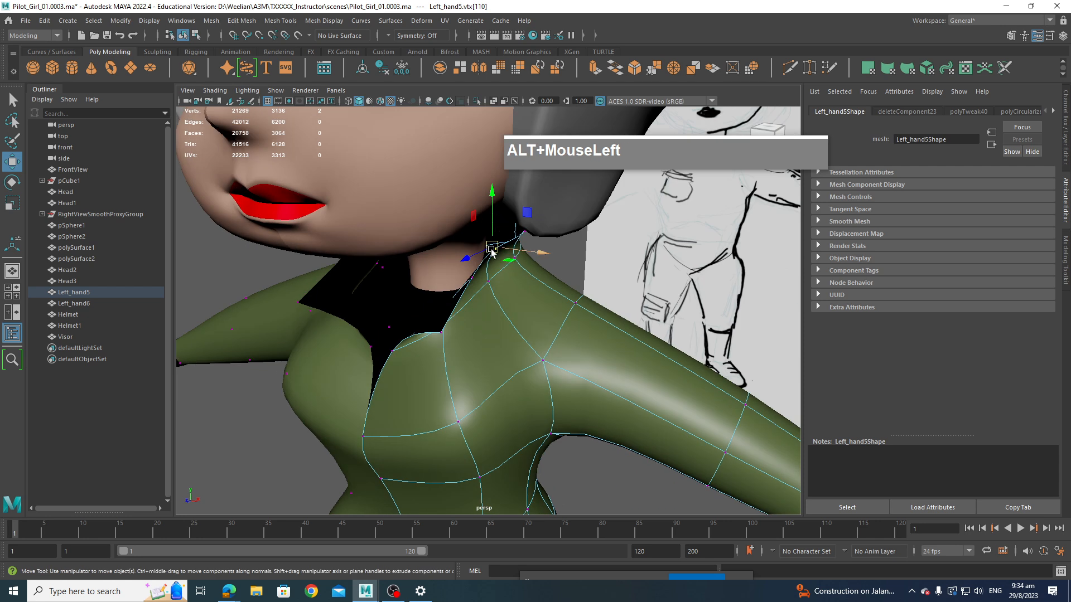
pyautogui.click(509, 258)
pyautogui.keyDown('alt'); pyautogui.moveTo(454, 278); pyautogui.dragTo(498, 222); pyautogui.keyUp('alt')
pyautogui.click(500, 244)
pyautogui.click(525, 271)
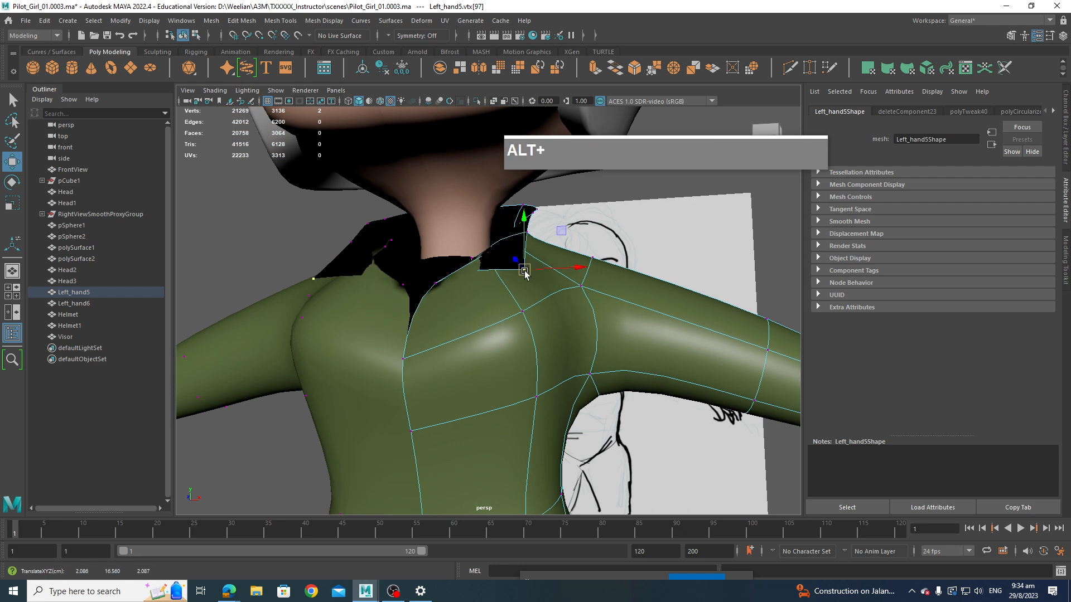
# Step: Move the rear collar edge vertices of Left_hand5 outward from the neck to widen the collar
pyautogui.moveTo(525, 271); pyautogui.dragTo(440, 225)
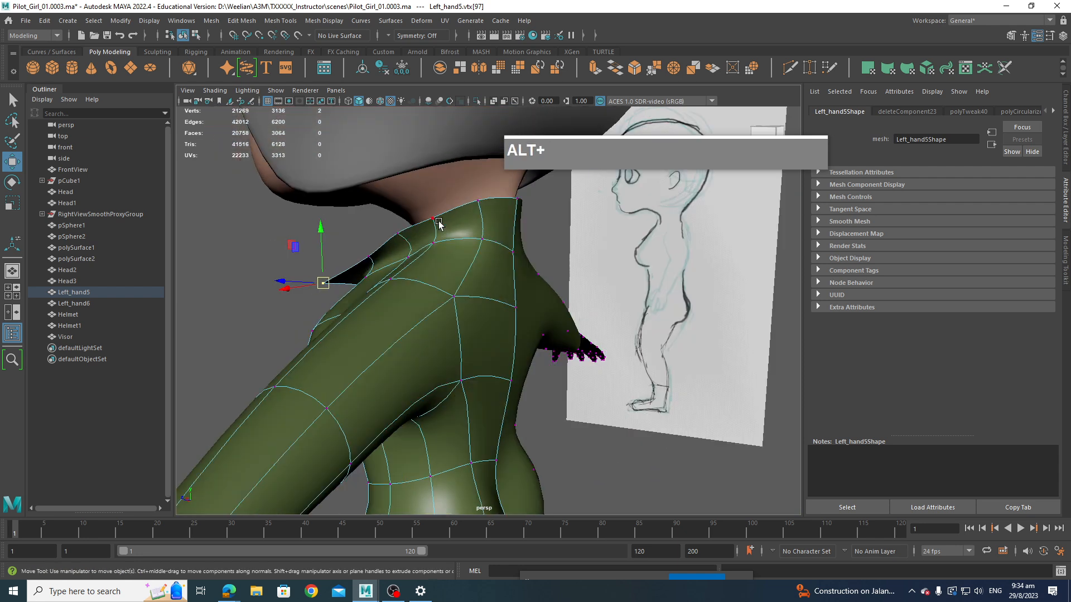
pyautogui.click(519, 204)
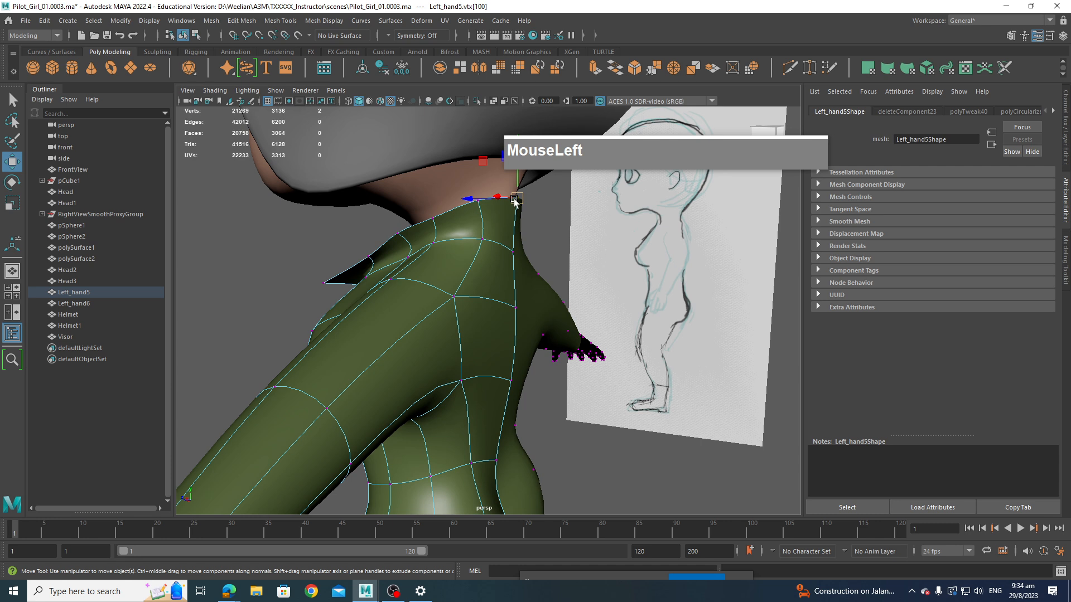
pyautogui.moveTo(515, 202); pyautogui.dragTo(552, 217)
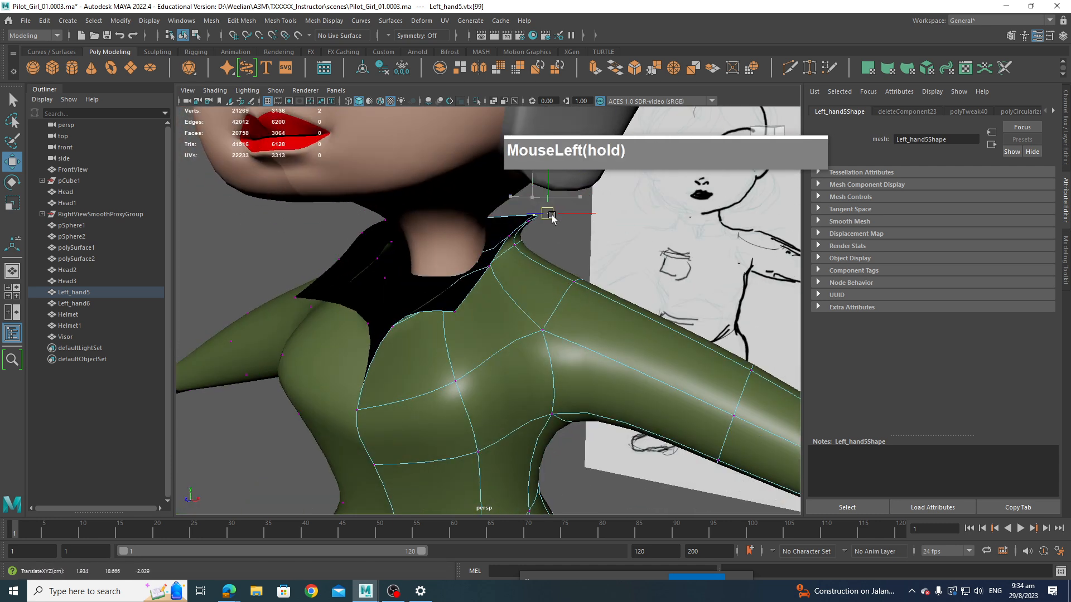
# Step: Select the shoulder-side and front-tip collar vertices of Left_hand5 and refine the outline of the lapel flap
pyautogui.keyDown('alt'); pyautogui.moveTo(567, 258); pyautogui.dragTo(544, 264); pyautogui.keyUp('alt')
pyautogui.click(437, 241)
pyautogui.click(550, 243)
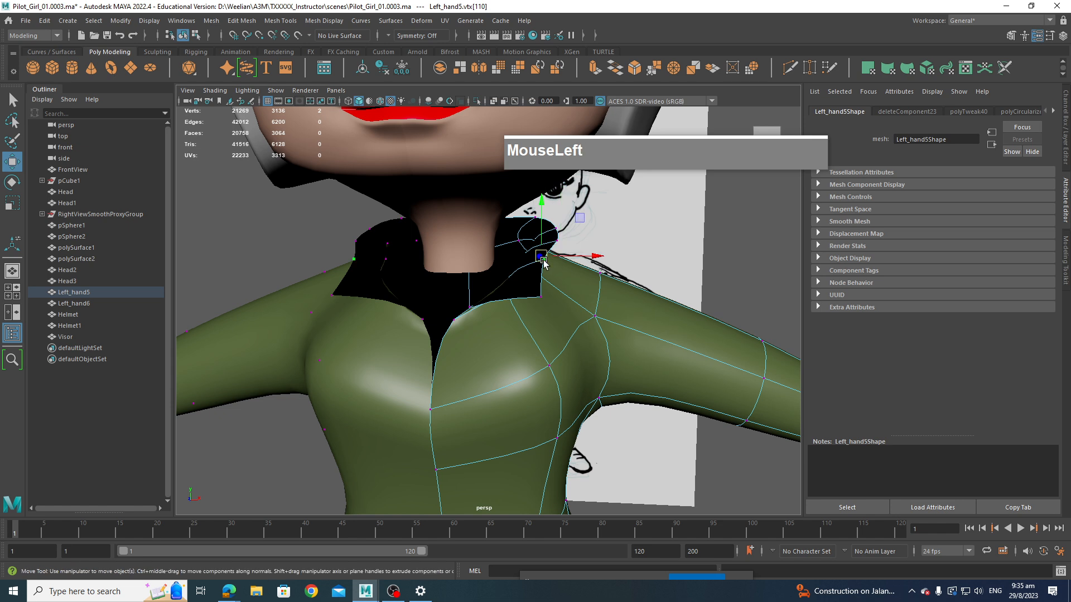
pyautogui.moveTo(541, 301)
pyautogui.keyDown('alt'); pyautogui.mouseDown()
pyautogui.moveTo(576, 307)
pyautogui.moveTo(593, 283)
pyautogui.mouseUp(); pyautogui.keyUp('alt')
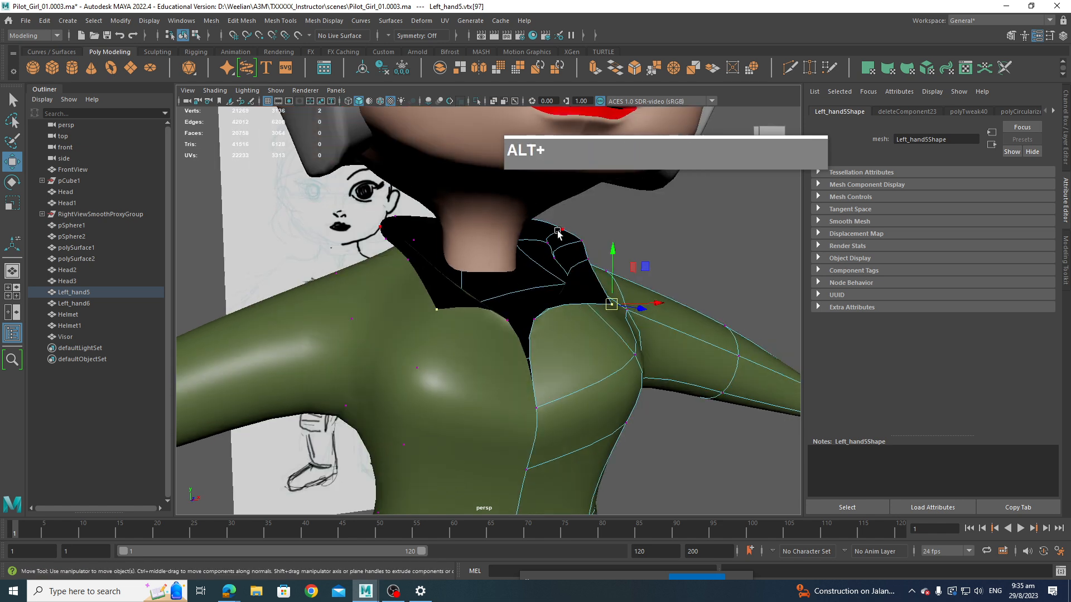
pyautogui.moveTo(581, 307)
pyautogui.keyDown('alt'); pyautogui.mouseDown()
pyautogui.moveTo(443, 323)
pyautogui.moveTo(544, 290)
pyautogui.moveTo(567, 315)
pyautogui.mouseUp(); pyautogui.keyUp('alt')
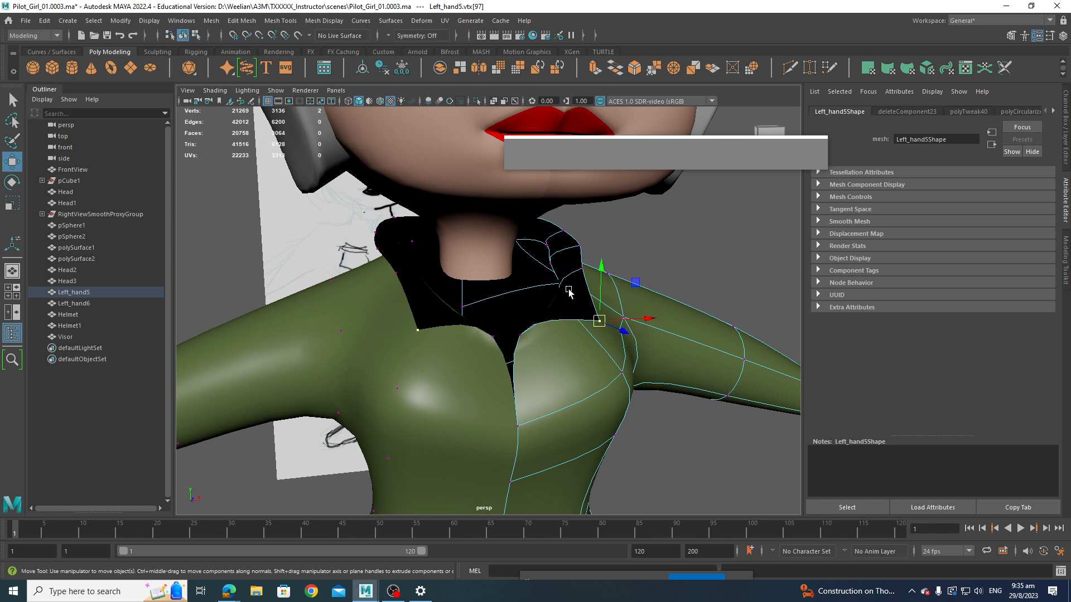
# Step: Select the collar faces from the front flap around to the back and extrude them with a Local Translate Z of -0.2
pyautogui.moveTo(569, 292); pyautogui.dragTo(573, 310, button='right')
pyautogui.click(571, 310)
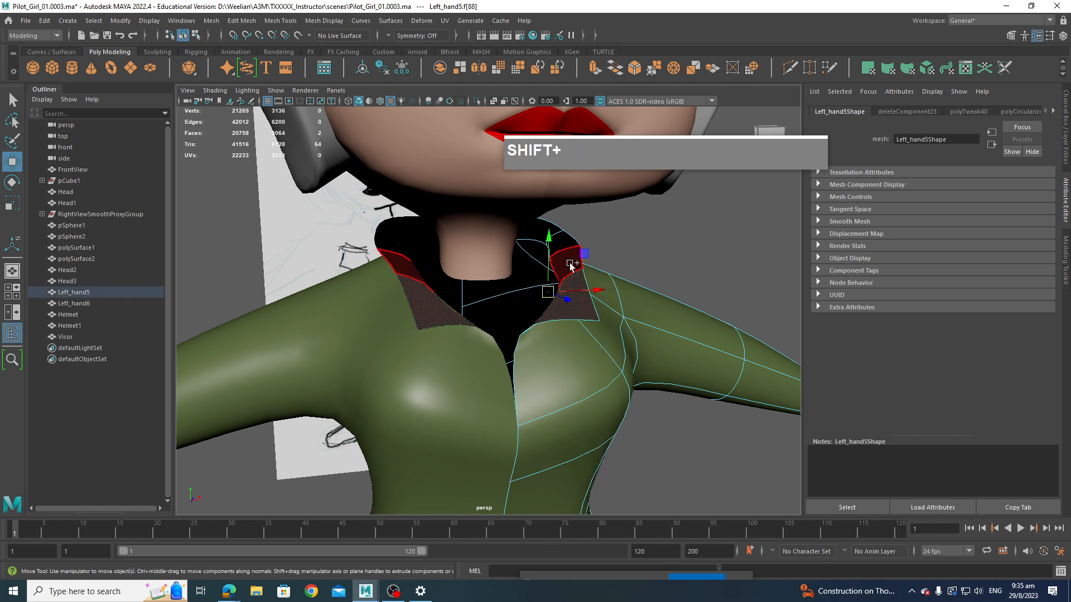
pyautogui.keyDown('shift'); pyautogui.click(570, 267); pyautogui.keyUp('shift')
pyautogui.keyDown('shift'); pyautogui.click(564, 245); pyautogui.keyUp('shift')
pyautogui.keyDown('alt'); pyautogui.moveTo(655, 262); pyautogui.dragTo(539, 238); pyautogui.keyUp('alt')
pyautogui.keyDown('shift'); pyautogui.click(535, 233); pyautogui.keyUp('shift')
pyautogui.keyDown('shift'); pyautogui.click(507, 239); pyautogui.keyUp('shift')
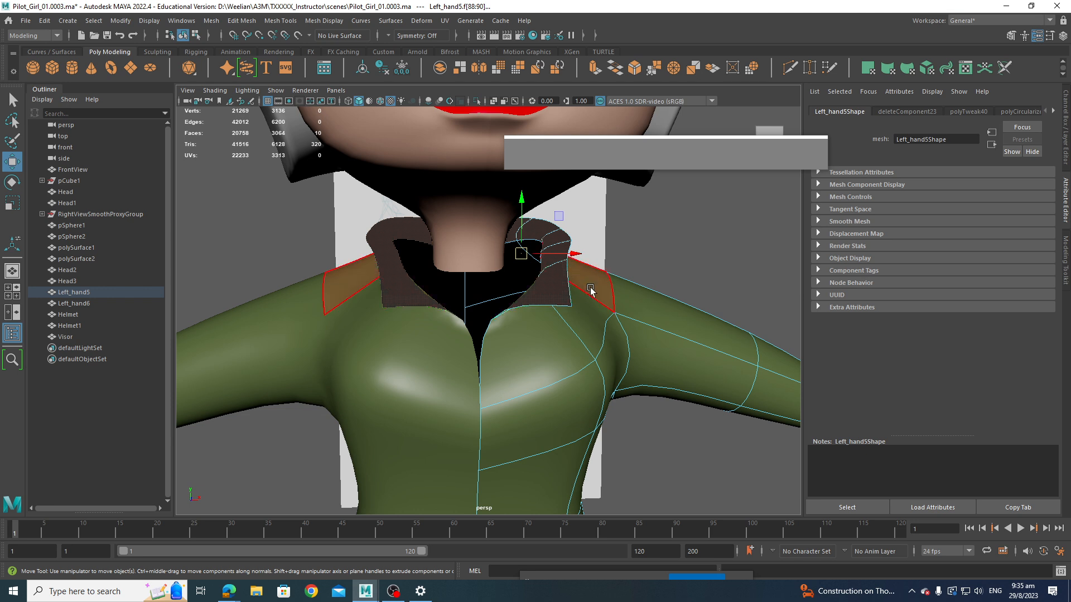
pyautogui.keyDown('shift'); pyautogui.rightClick(557, 285); pyautogui.keyUp('shift')
pyautogui.keyDown('shift'); pyautogui.moveTo(562, 314); pyautogui.dragTo(562, 314, button='right'); pyautogui.keyUp('shift')
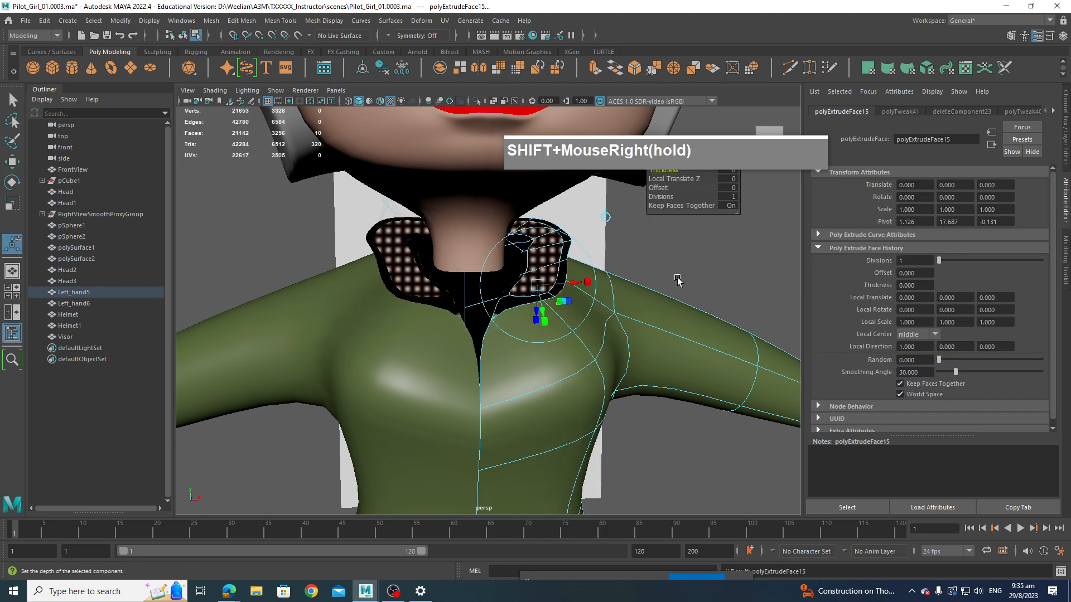
pyautogui.keyDown('alt'); pyautogui.moveTo(551, 308); pyautogui.dragTo(574, 290); pyautogui.keyUp('alt')
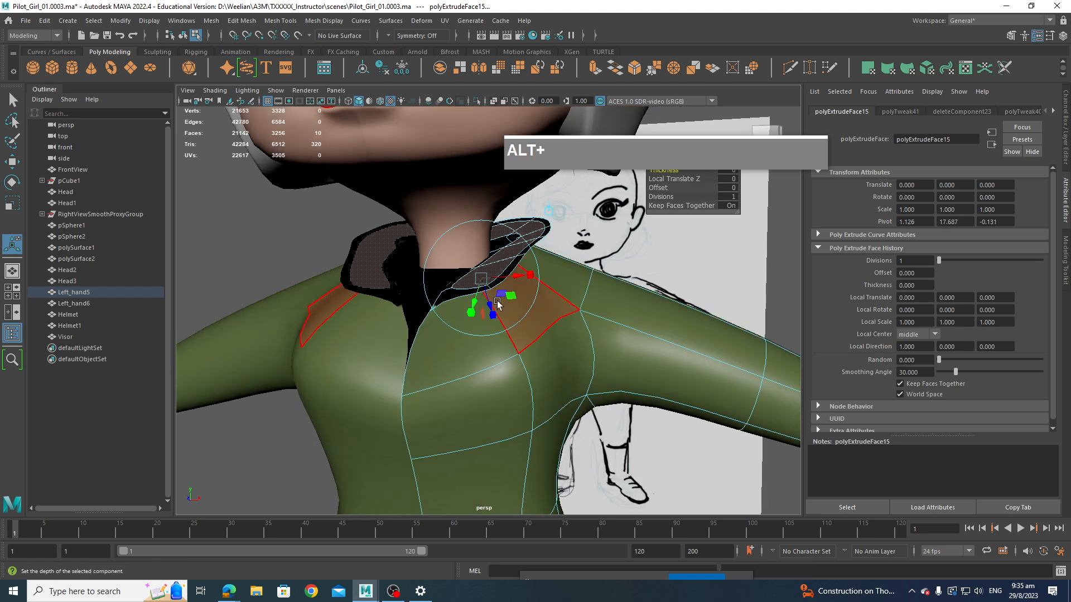
pyautogui.moveTo(489, 305)
pyautogui.mouseDown()
pyautogui.moveTo(603, 279)
pyautogui.moveTo(639, 256)
pyautogui.moveTo(591, 257)
pyautogui.moveTo(649, 262)
pyautogui.moveTo(486, 296)
pyautogui.mouseUp()
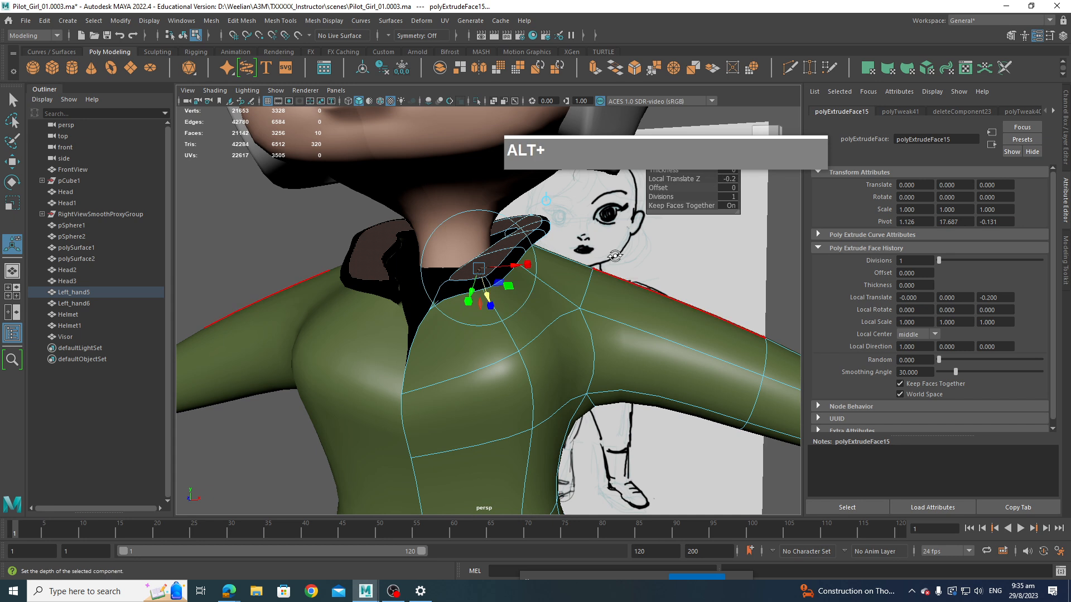
# Step: Grow the face selection to cover the whole thickened collar and reverse its normals
pyautogui.keyDown('alt'); pyautogui.moveTo(593, 254); pyautogui.dragTo(490, 299); pyautogui.keyUp('alt')
pyautogui.click(660, 273)
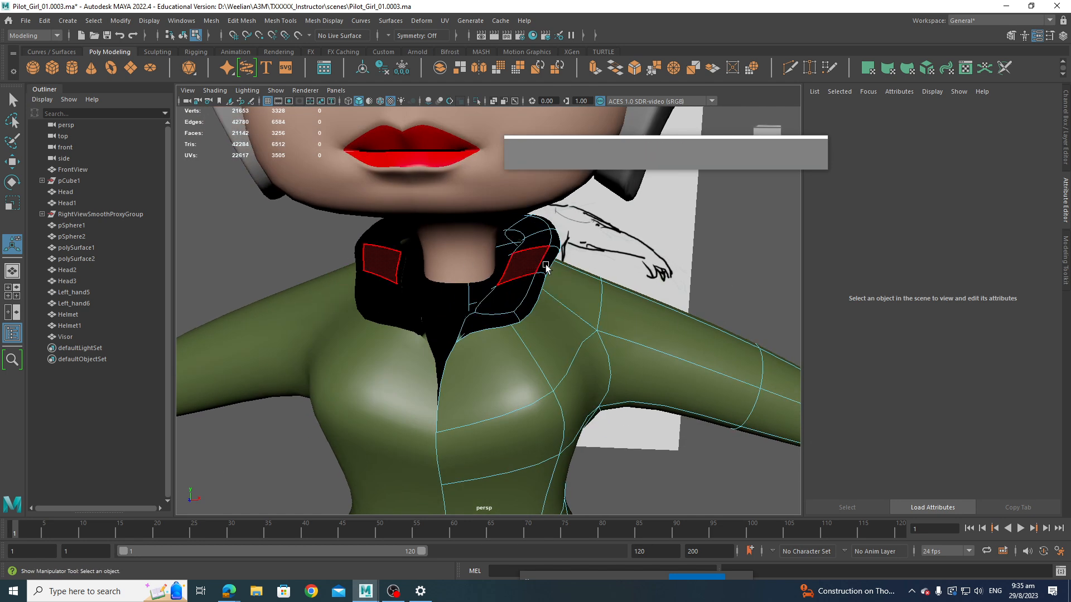
pyautogui.press('z')
pyautogui.keyDown('alt'); pyautogui.moveTo(659, 272); pyautogui.dragTo(498, 262); pyautogui.keyUp('alt')
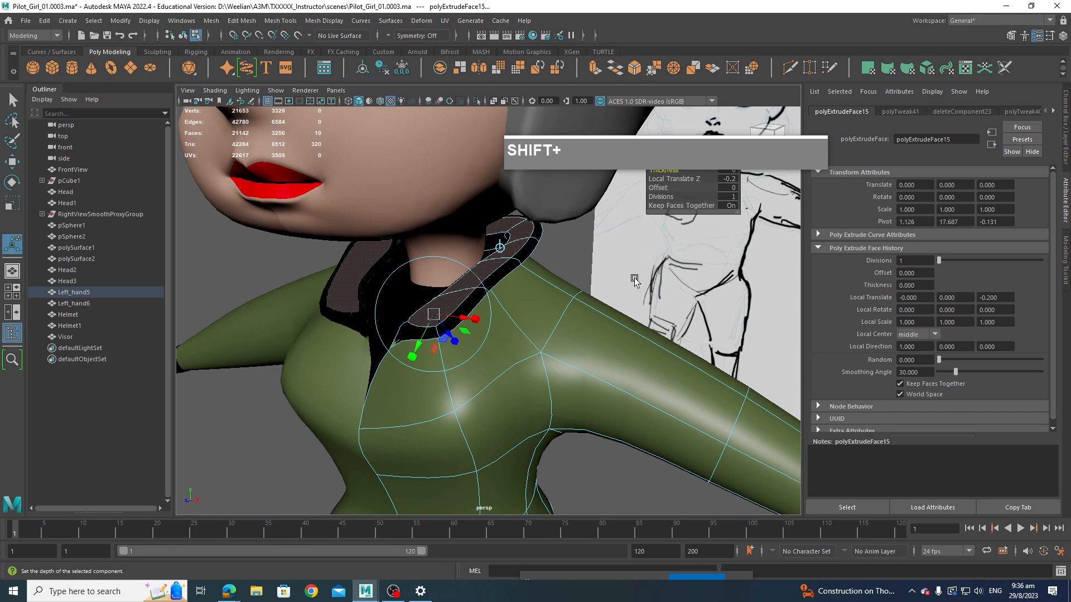
pyautogui.hotkey('shift', '.')
pyautogui.keyDown('alt'); pyautogui.moveTo(634, 281); pyautogui.dragTo(520, 295); pyautogui.keyUp('alt')
pyautogui.keyDown('alt'); pyautogui.moveTo(477, 328); pyautogui.dragTo(461, 296); pyautogui.keyUp('alt')
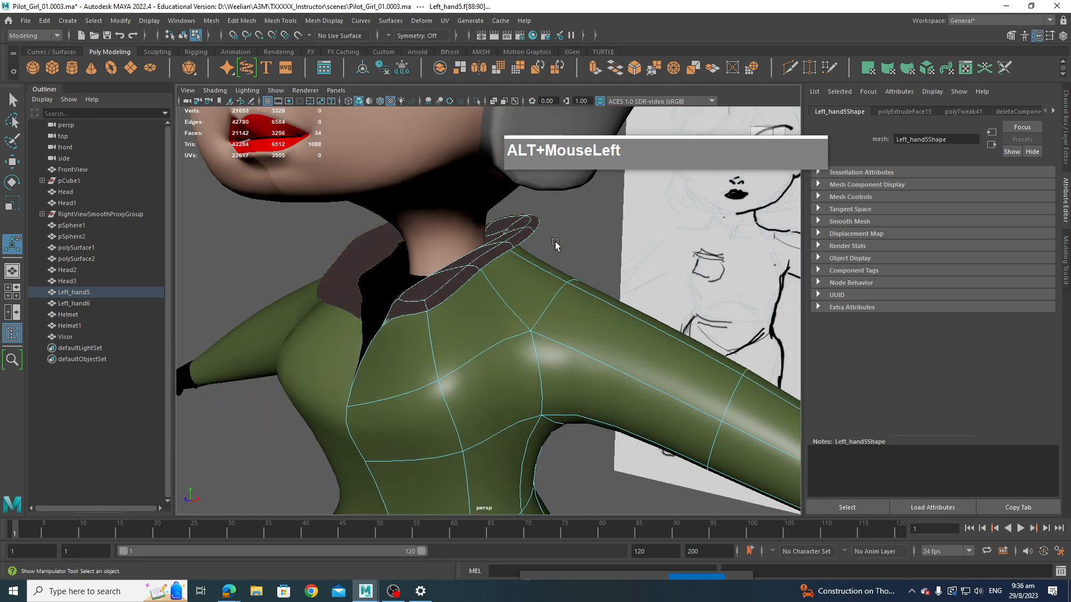
pyautogui.moveTo(556, 245)
pyautogui.keyDown('alt'); pyautogui.mouseDown()
pyautogui.moveTo(342, 258)
pyautogui.moveTo(560, 243)
pyautogui.mouseUp(); pyautogui.keyUp('alt')
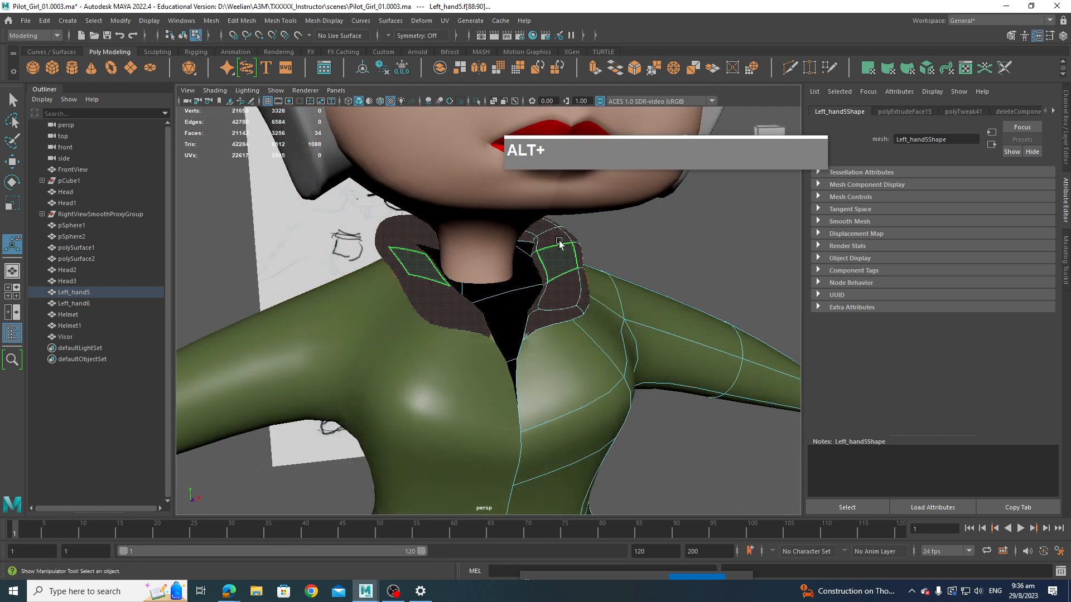
pyautogui.keyDown('alt'); pyautogui.moveTo(581, 279); pyautogui.dragTo(595, 285, button='middle'); pyautogui.keyUp('alt')
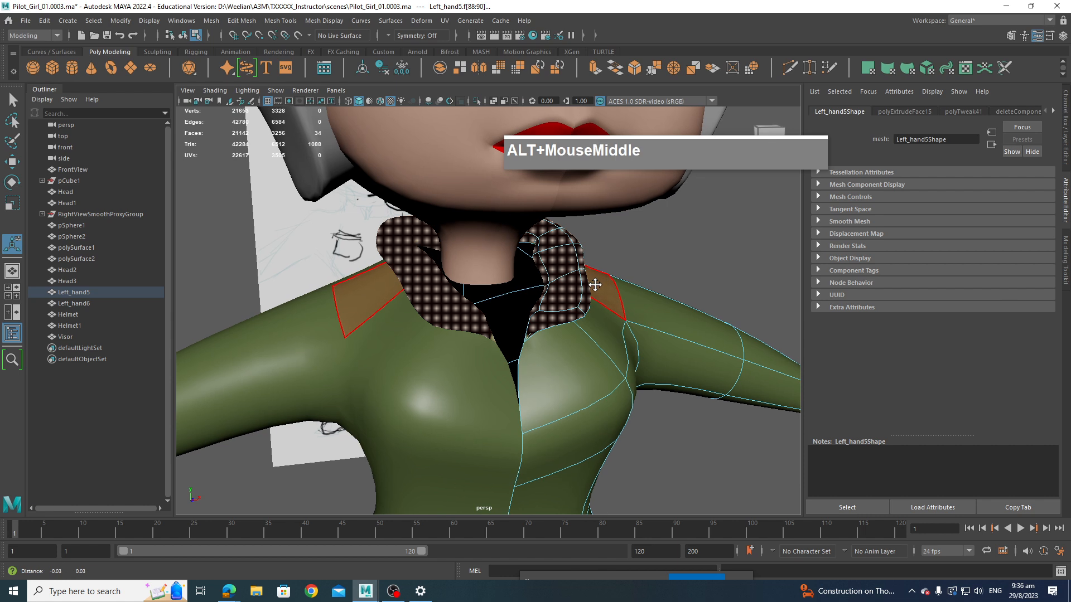
pyautogui.click(322, 20)
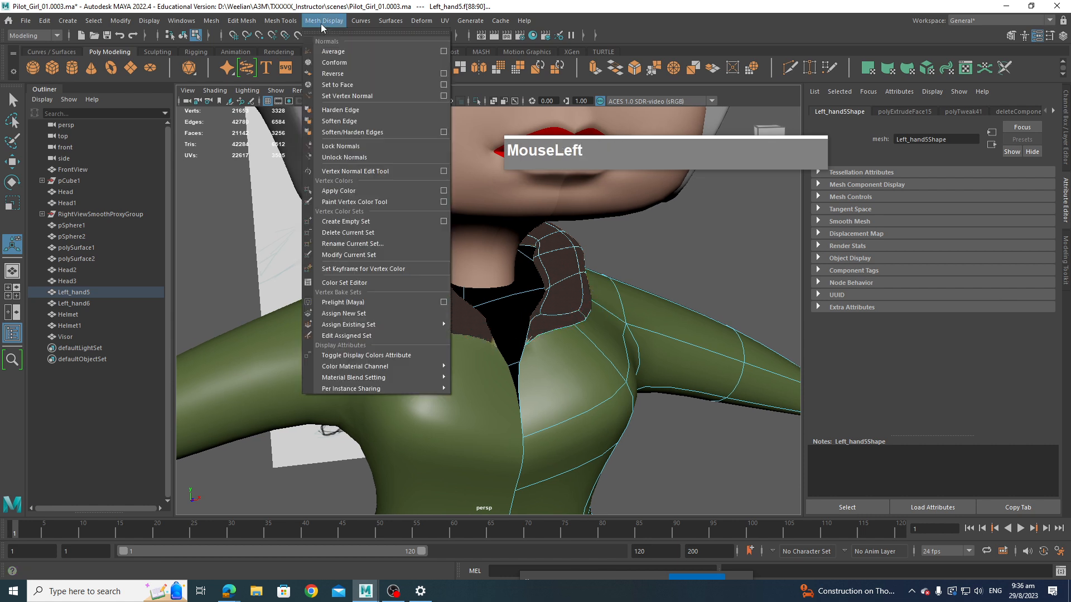
pyautogui.click(350, 74)
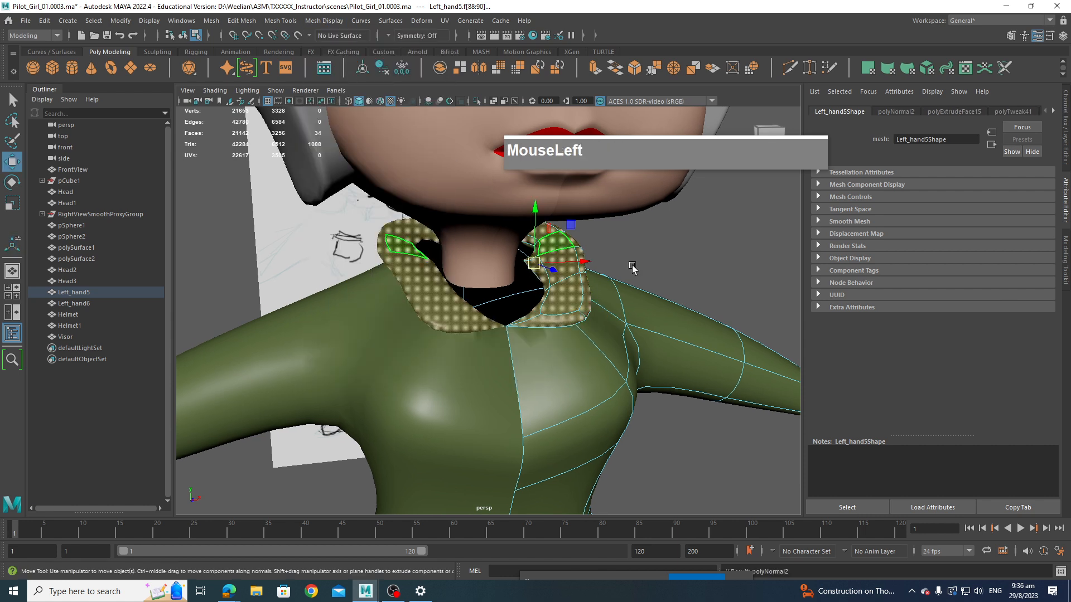
# Step: Inspect the collar from behind and above, checking the vertex where its rear neckline meets the body
pyautogui.click(660, 272)
pyautogui.keyDown('alt'); pyautogui.moveTo(659, 271); pyautogui.dragTo(406, 265); pyautogui.keyUp('alt')
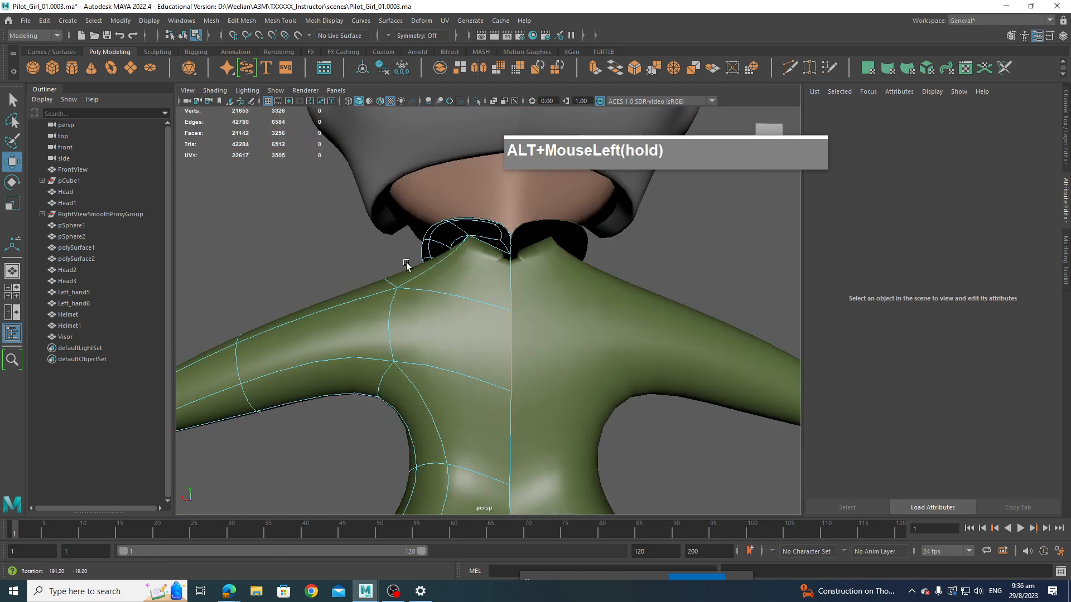
pyautogui.moveTo(598, 248)
pyautogui.keyDown('alt'); pyautogui.mouseDown()
pyautogui.moveTo(657, 260)
pyautogui.moveTo(650, 237)
pyautogui.moveTo(623, 273)
pyautogui.mouseUp(); pyautogui.keyUp('alt')
pyautogui.scroll(5, 641, 240)
pyautogui.scroll(2, 623, 274)
pyautogui.keyDown('alt'); pyautogui.moveTo(623, 274); pyautogui.dragTo(564, 334, button='middle'); pyautogui.keyUp('alt')
pyautogui.scroll(3, 490, 318)
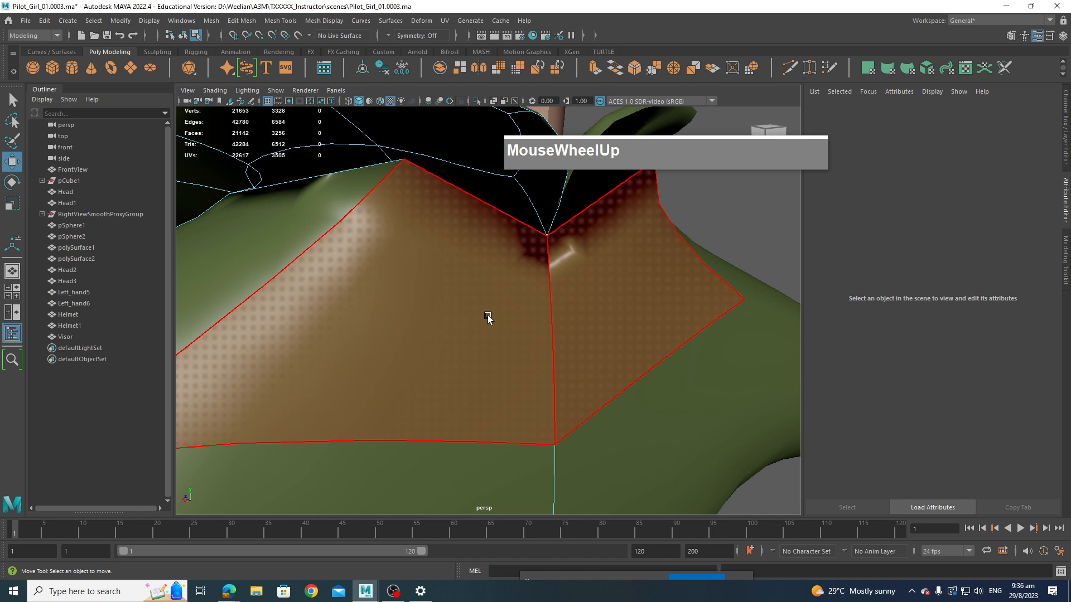
pyautogui.keyDown('alt'); pyautogui.moveTo(490, 318); pyautogui.dragTo(519, 335, button='middle'); pyautogui.keyUp('alt')
pyautogui.moveTo(487, 284); pyautogui.dragTo(461, 283, button='right')
pyautogui.moveTo(451, 234); pyautogui.dragTo(467, 285)
pyautogui.click(595, 216)
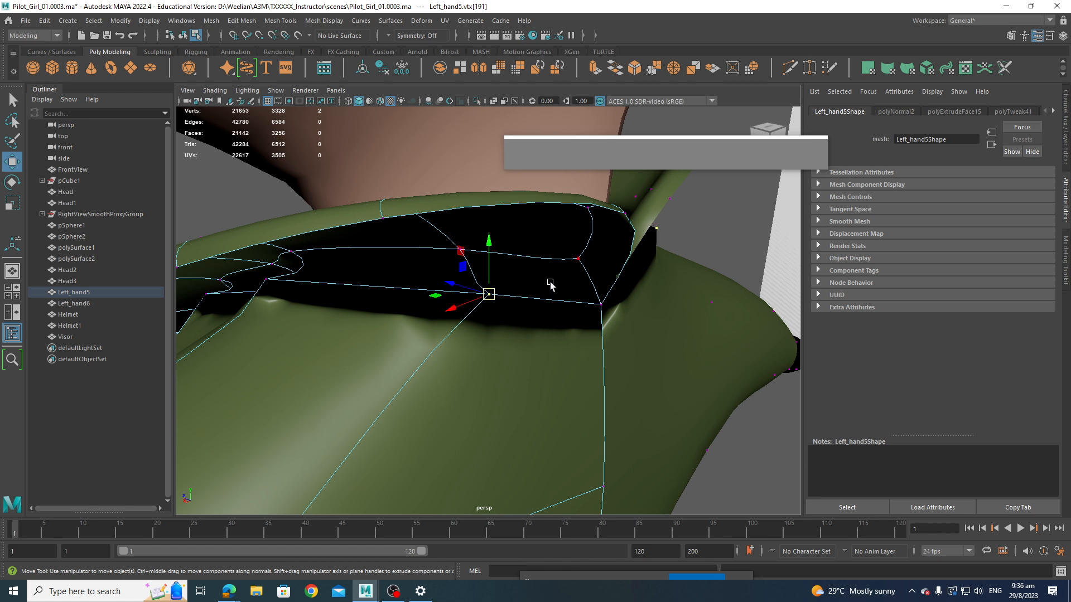
pyautogui.keyDown('alt'); pyautogui.moveTo(531, 296); pyautogui.dragTo(552, 372); pyautogui.keyUp('alt')
pyautogui.keyDown('alt'); pyautogui.moveTo(549, 389); pyautogui.dragTo(553, 369, button='middle'); pyautogui.keyUp('alt')
pyautogui.keyDown('alt'); pyautogui.moveTo(552, 369); pyautogui.dragTo(531, 387); pyautogui.keyUp('alt')
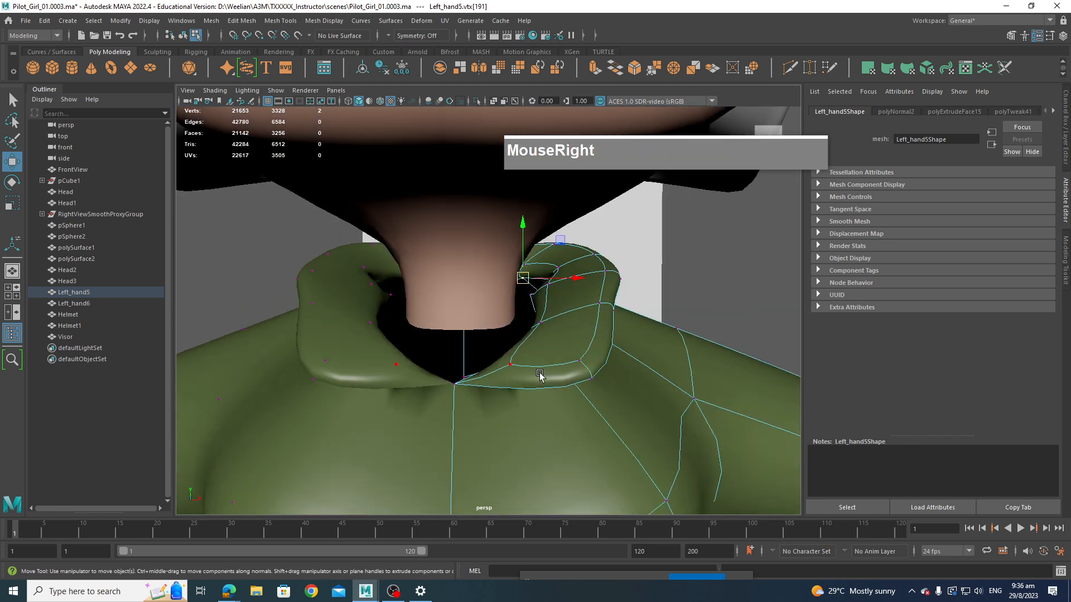
pyautogui.moveTo(539, 376); pyautogui.dragTo(538, 373, button='right')
pyautogui.click(554, 350)
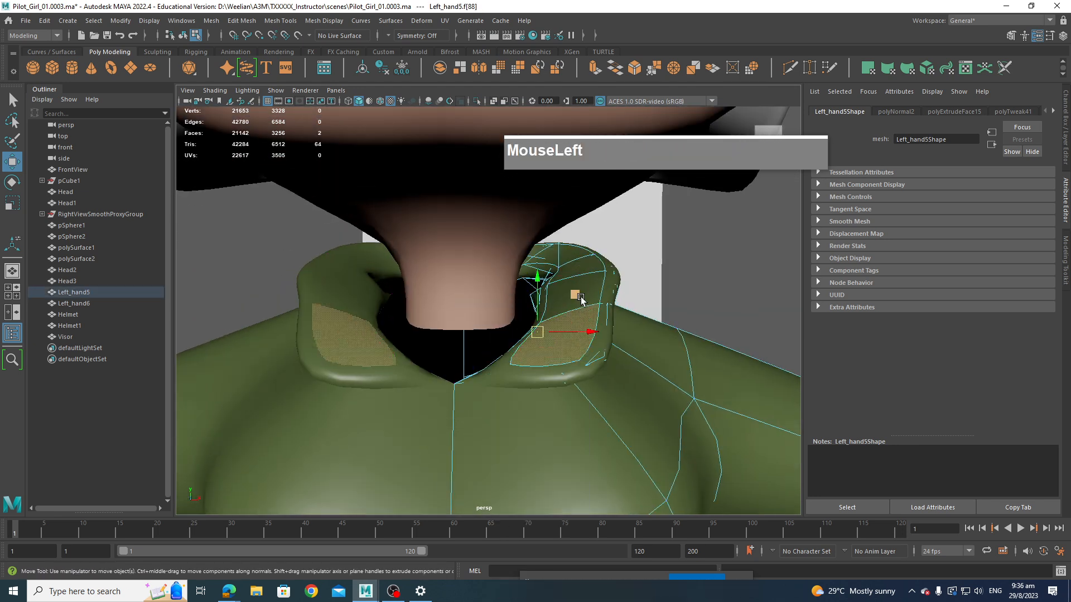
pyautogui.keyDown('shift'); pyautogui.click(598, 294); pyautogui.keyUp('shift')
pyautogui.keyDown('shift'); pyautogui.click(610, 290); pyautogui.keyUp('shift')
pyautogui.keyDown('shift'); pyautogui.click(615, 286); pyautogui.keyUp('shift')
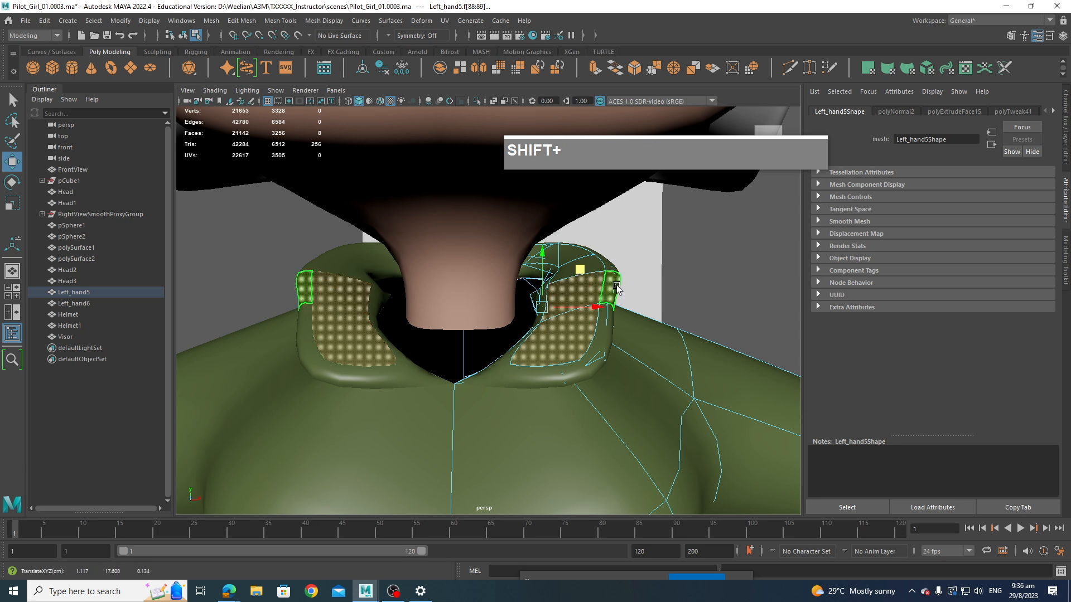
pyautogui.moveTo(650, 281)
pyautogui.keyDown('alt'); pyautogui.mouseDown()
pyautogui.moveTo(607, 311)
pyautogui.moveTo(599, 335)
pyautogui.moveTo(466, 313)
pyautogui.moveTo(349, 327)
pyautogui.moveTo(602, 298)
pyautogui.moveTo(665, 280)
pyautogui.mouseUp(); pyautogui.keyUp('alt')
pyautogui.press('z')
pyautogui.press('z')
pyautogui.press('z')
# Step: Turn off the smooth preview of Left_hand5 and delete the collar's thickness face at the back centre seam
pyautogui.press('1')
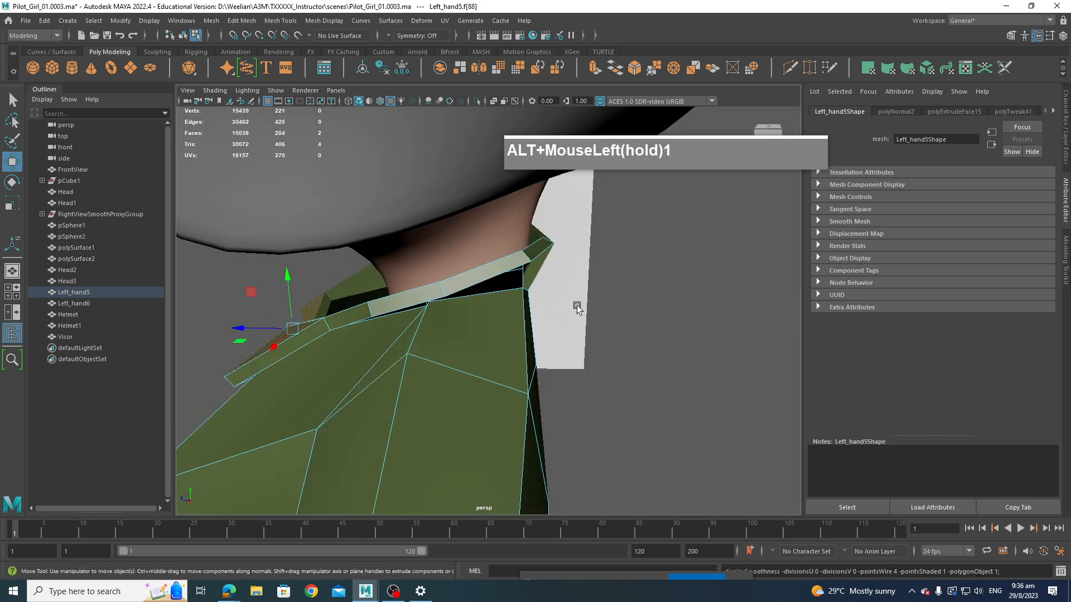
pyautogui.keyDown('alt'); pyautogui.moveTo(577, 308); pyautogui.dragTo(612, 353); pyautogui.keyUp('alt')
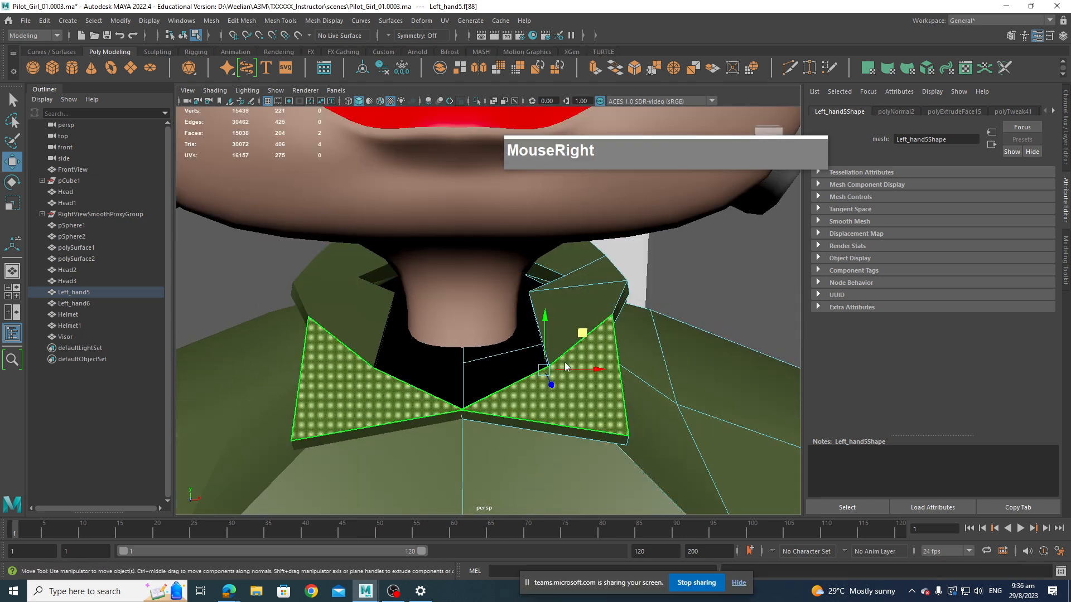
pyautogui.moveTo(565, 366); pyautogui.dragTo(545, 353, button='right')
pyautogui.moveTo(568, 382); pyautogui.dragTo(402, 346)
pyautogui.moveTo(391, 284); pyautogui.dragTo(391, 329, button='right')
pyautogui.click(346, 322)
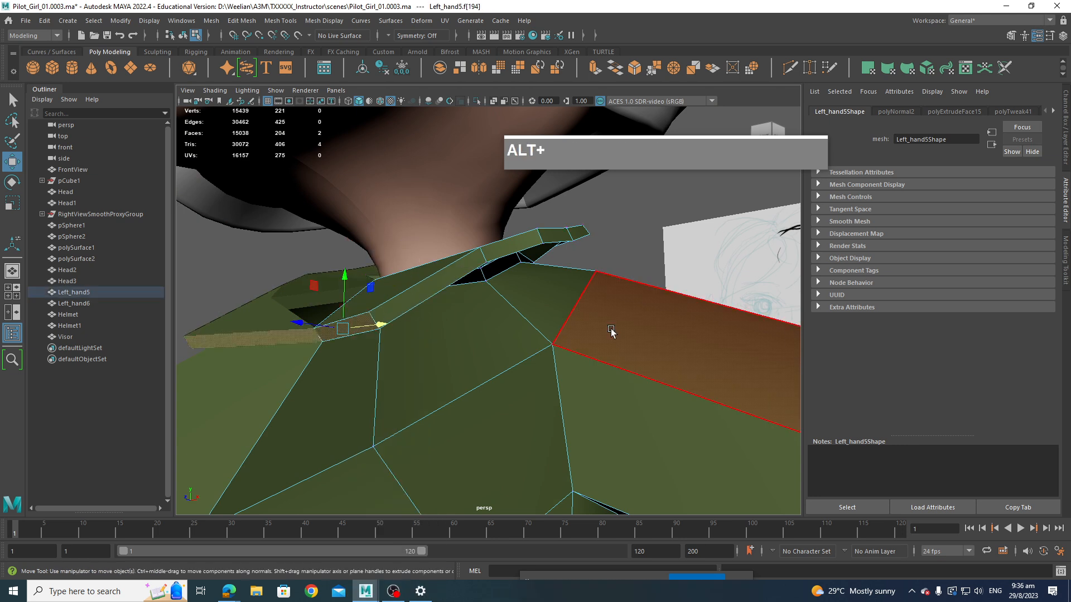
pyautogui.keyDown('alt'); pyautogui.moveTo(614, 329); pyautogui.dragTo(480, 334); pyautogui.keyUp('alt')
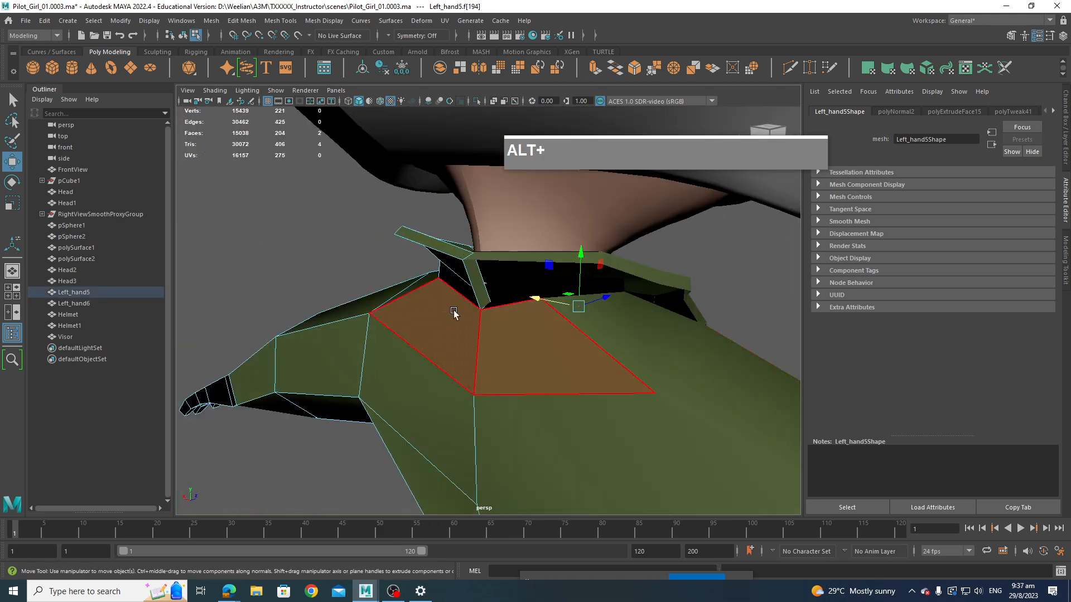
pyautogui.keyDown('shift'); pyautogui.click(478, 279); pyautogui.keyUp('shift')
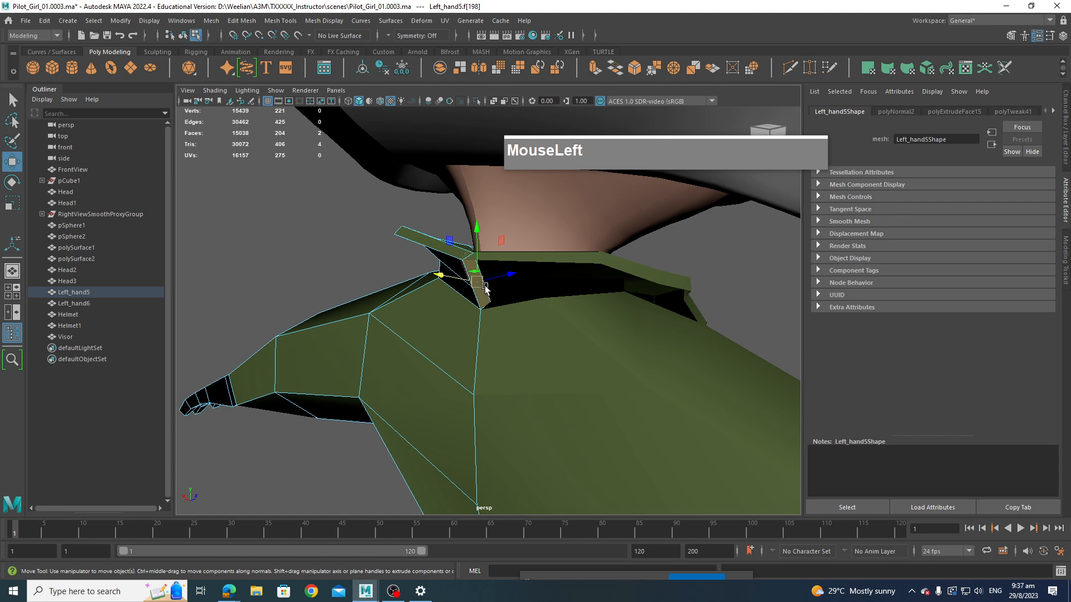
pyautogui.press('Delete')
# Step: Select the collar's outer rim faces and grow the selection over the flap, leaving out the neighbouring chest faces
pyautogui.keyDown('alt'); pyautogui.moveTo(484, 286); pyautogui.dragTo(635, 262); pyautogui.keyUp('alt')
pyautogui.click(512, 279)
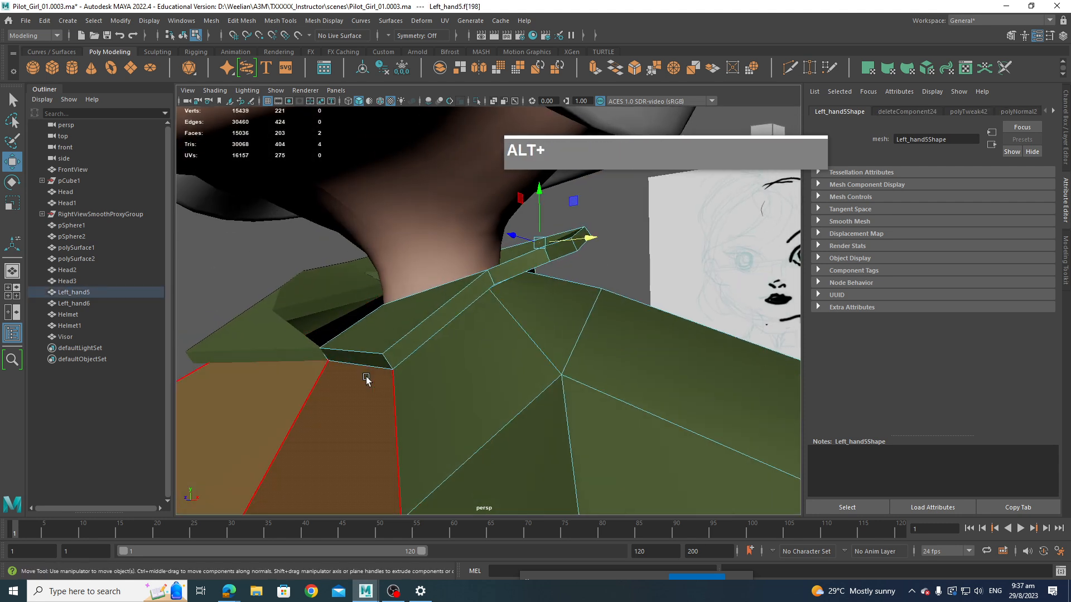
pyautogui.keyDown('shift'); pyautogui.doubleClick(361, 364); pyautogui.keyUp('shift')
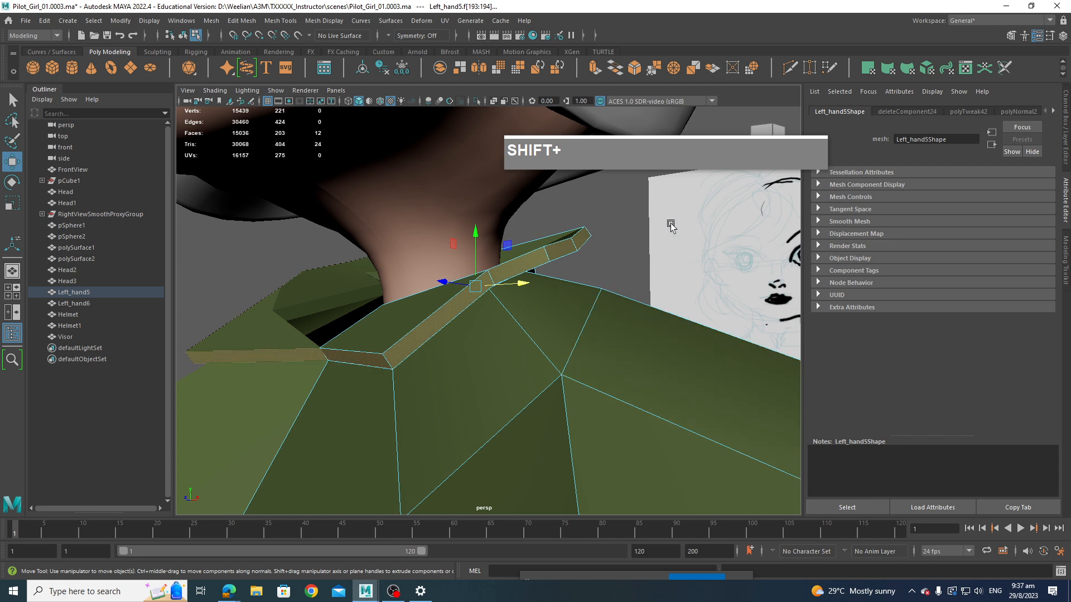
pyautogui.hotkey('shift', '.')
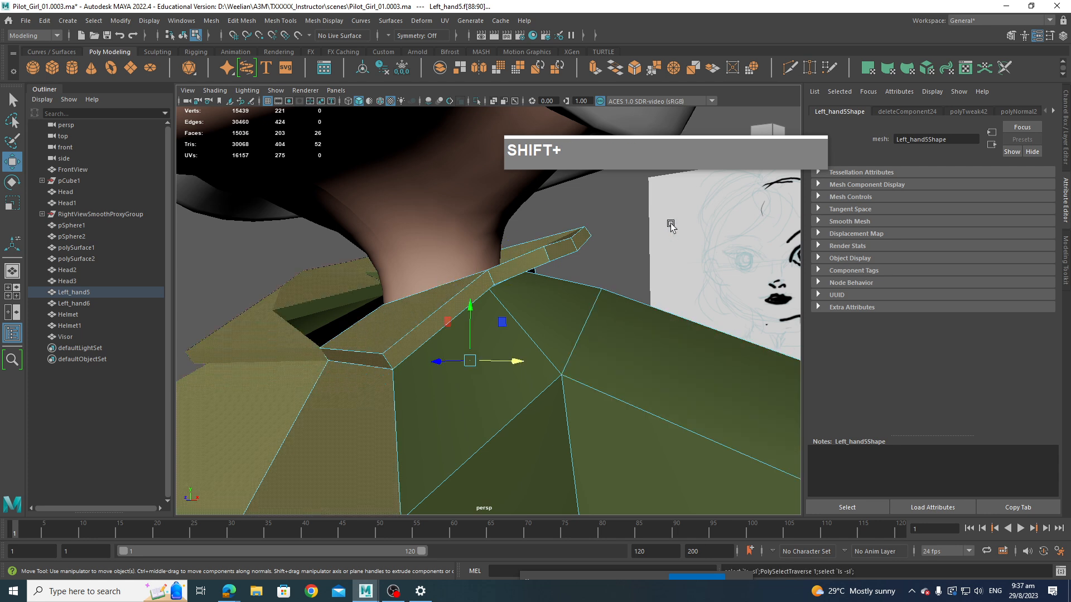
pyautogui.scroll(-5, 670, 225)
pyautogui.keyDown('ctrl'); pyautogui.click(429, 363); pyautogui.keyUp('ctrl')
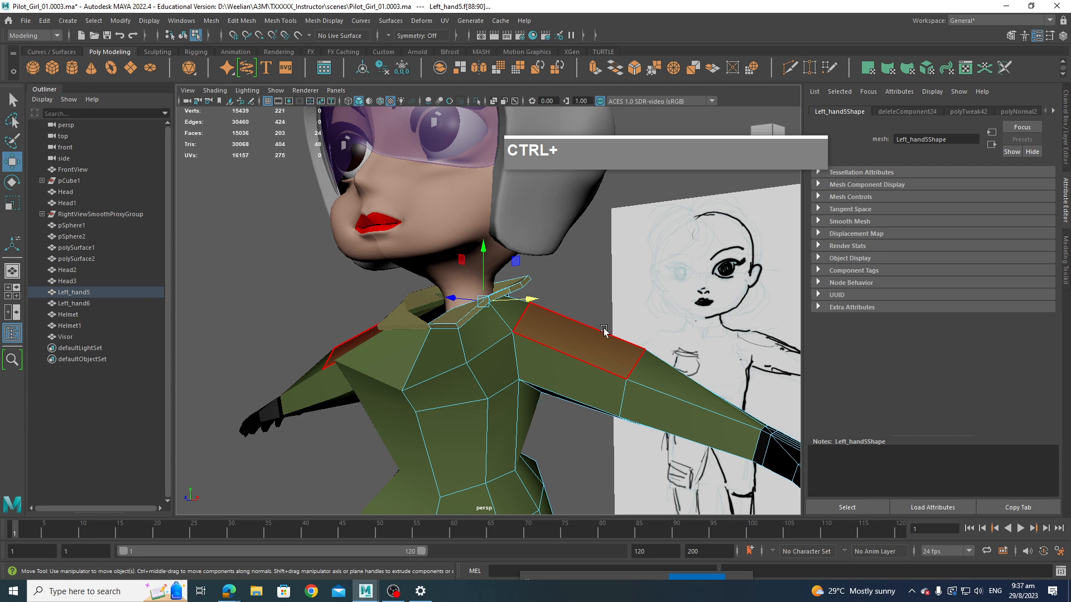
# Step: Add the collar's remaining inner rim faces to the selection and detach the whole collar from the body of Left_hand5
pyautogui.keyDown('alt'); pyautogui.moveTo(604, 331); pyautogui.dragTo(764, 327); pyautogui.keyUp('alt')
pyautogui.scroll(3, 743, 304)
pyautogui.scroll(4, 764, 327)
pyautogui.keyDown('alt'); pyautogui.moveTo(764, 327); pyautogui.dragTo(725, 365, button='middle'); pyautogui.keyUp('alt')
pyautogui.keyDown('alt'); pyautogui.moveTo(725, 365); pyautogui.dragTo(552, 290); pyautogui.keyUp('alt')
pyautogui.keyDown('shift'); pyautogui.click(685, 329); pyautogui.keyUp('shift')
pyautogui.scroll(2, 570, 243)
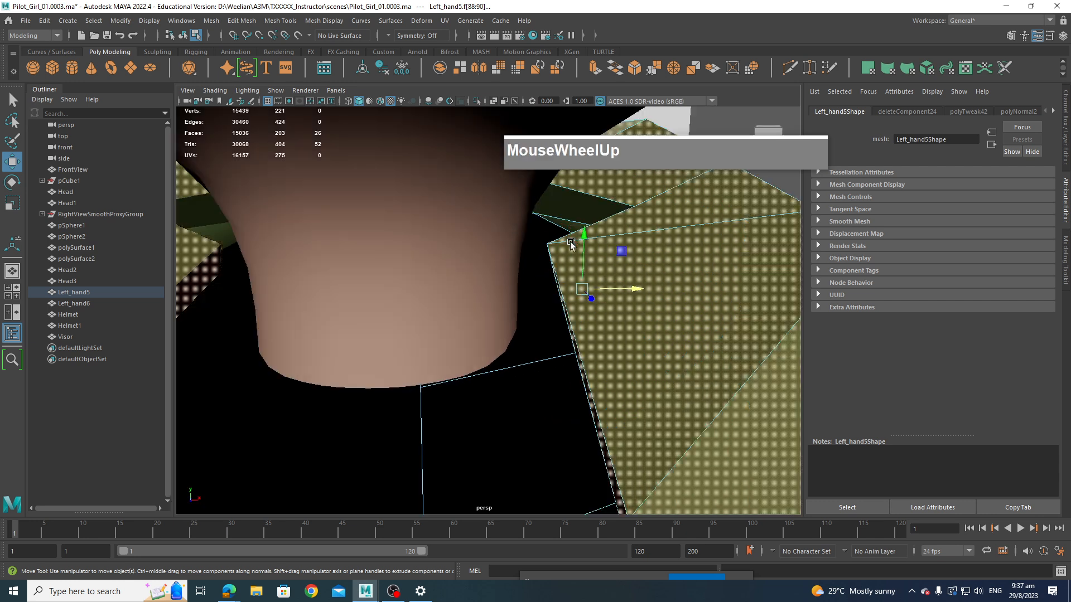
pyautogui.keyDown('alt'); pyautogui.moveTo(570, 243); pyautogui.dragTo(576, 270, button='middle'); pyautogui.keyUp('alt')
pyautogui.keyDown('alt'); pyautogui.moveTo(576, 270); pyautogui.dragTo(151, 254); pyautogui.keyUp('alt')
pyautogui.keyDown('shift'); pyautogui.click(474, 266); pyautogui.keyUp('shift')
pyautogui.keyDown('shift'); pyautogui.click(440, 268); pyautogui.keyUp('shift')
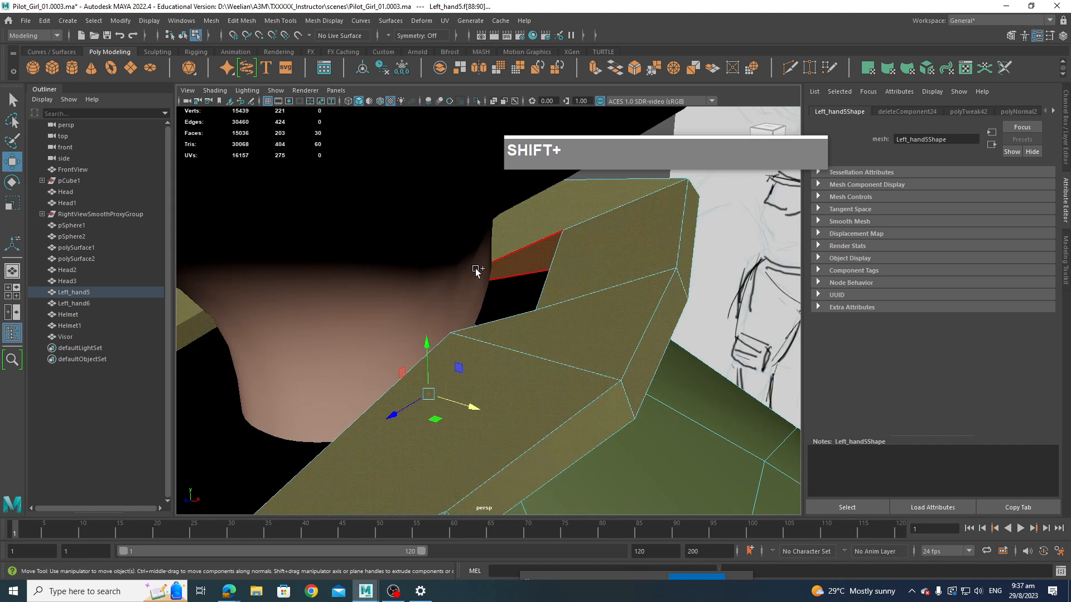
pyautogui.keyDown('shift'); pyautogui.click(518, 265); pyautogui.keyUp('shift')
pyautogui.scroll(-2, 518, 264)
pyautogui.keyDown('alt'); pyautogui.moveTo(518, 265); pyautogui.dragTo(511, 348); pyautogui.keyUp('alt')
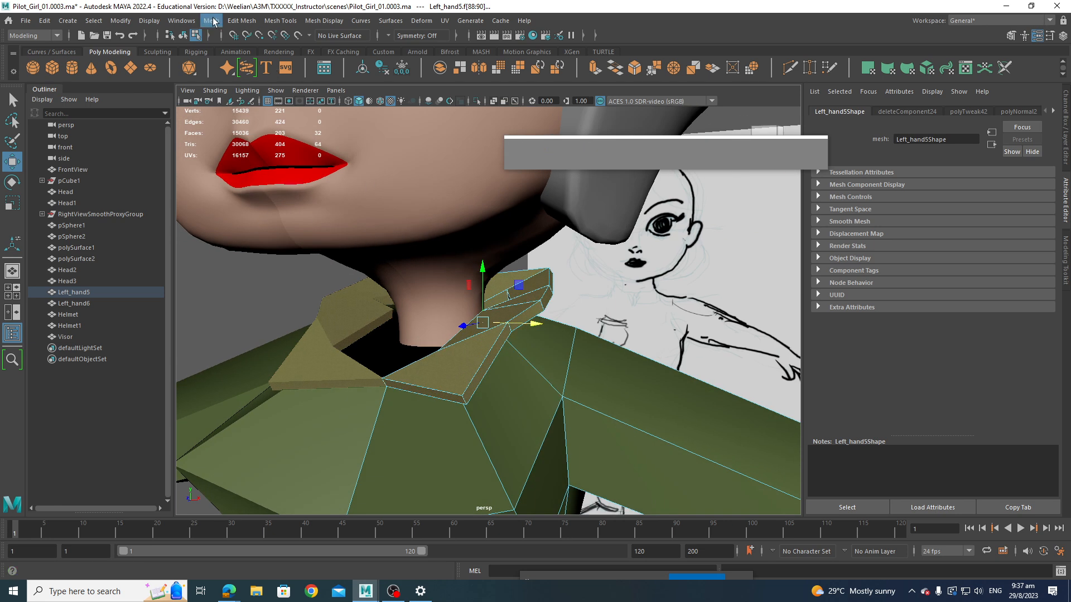
pyautogui.click(212, 20)
pyautogui.moveTo(248, 22)
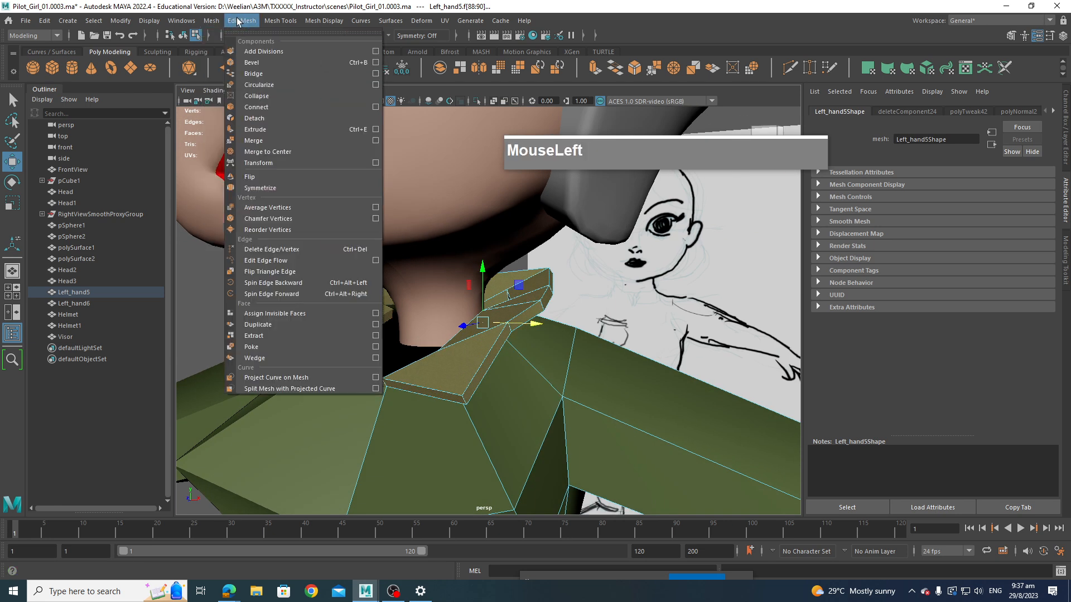
pyautogui.click(260, 118)
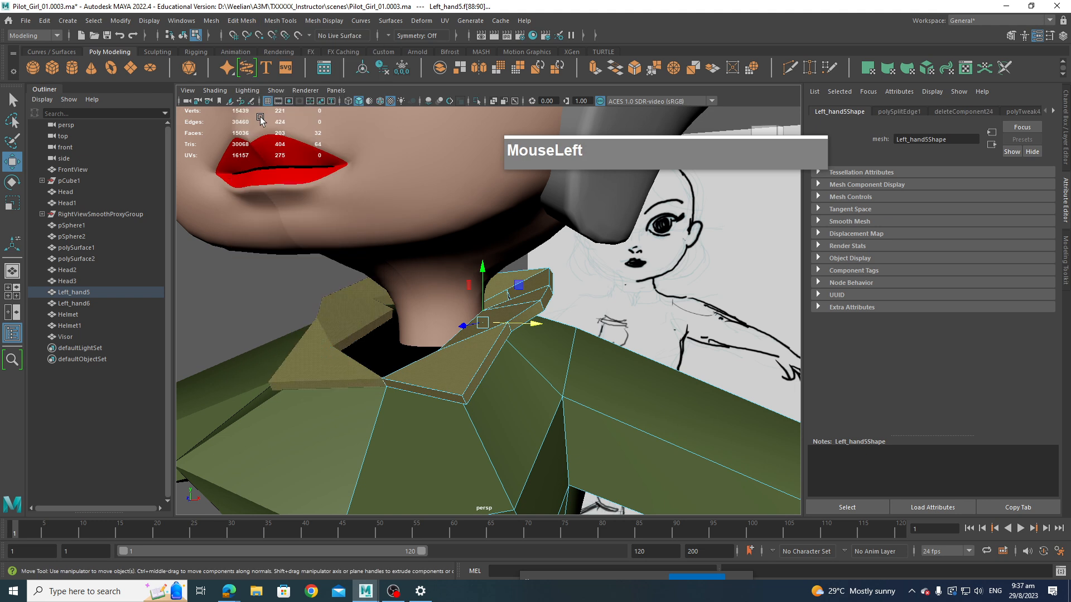
# Step: Try separating Left_hand5 into its disconnected pieces, and select the resulting body piece to check whether the collar comes off
pyautogui.click(212, 21)
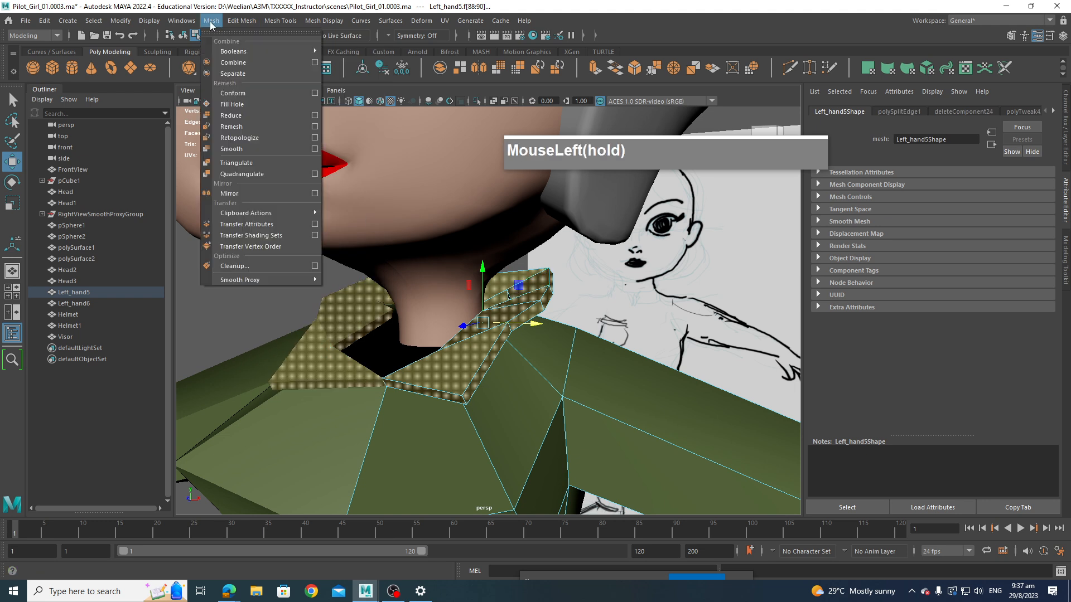
pyautogui.click(233, 74)
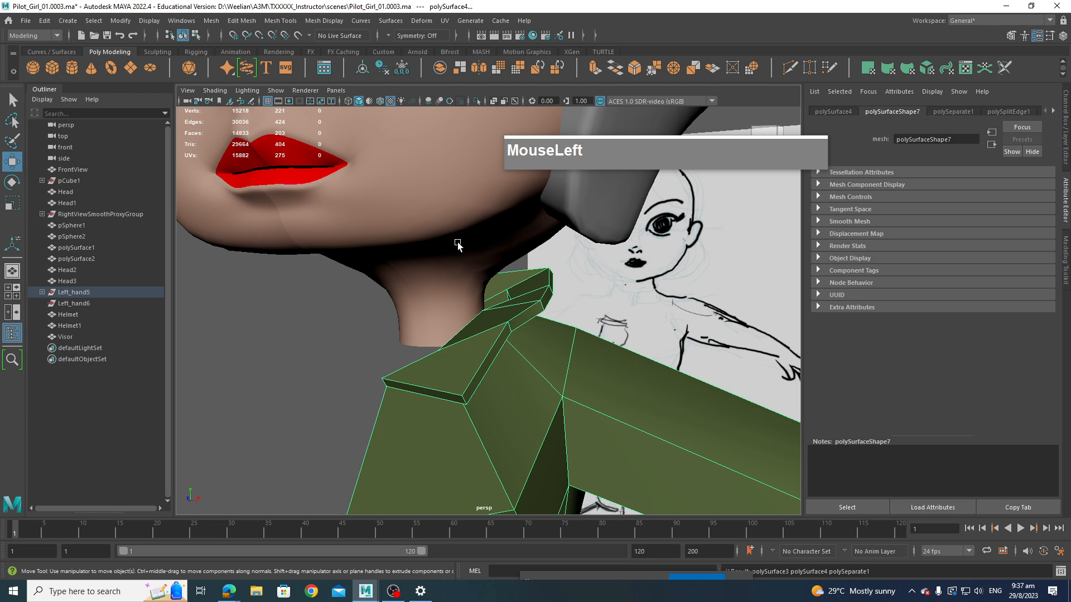
pyautogui.scroll(-3, 463, 245)
pyautogui.moveTo(497, 319); pyautogui.dragTo(556, 266, button='right')
pyautogui.click(480, 316)
pyautogui.scroll(-5, 487, 329)
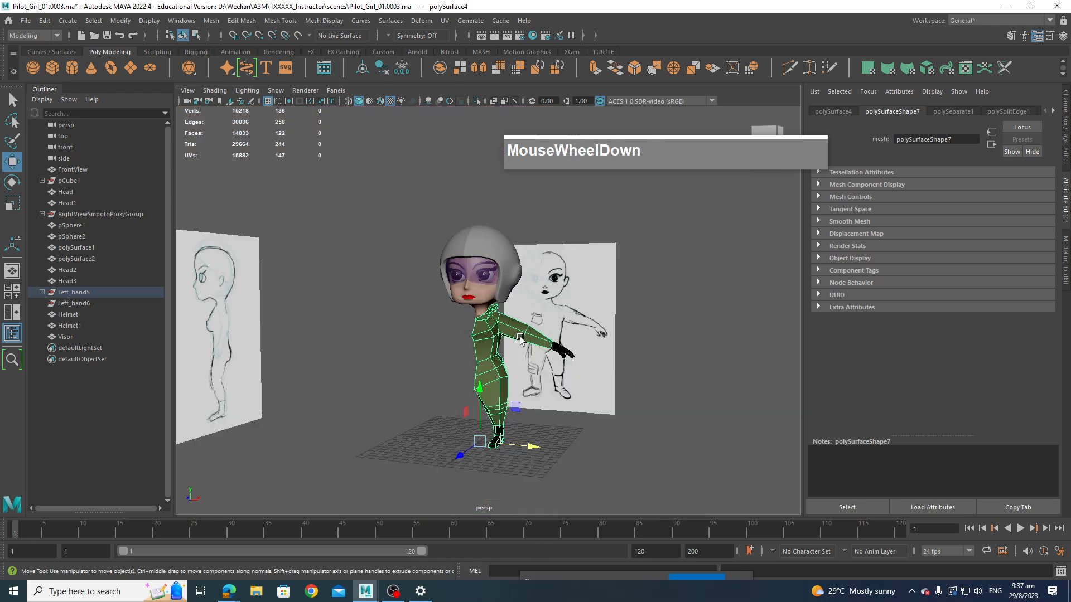
pyautogui.keyDown('alt'); pyautogui.moveTo(486, 329); pyautogui.dragTo(552, 356); pyautogui.keyUp('alt')
pyautogui.scroll(3, 552, 356)
pyautogui.click(552, 354)
pyautogui.scroll(5, 552, 353)
pyautogui.scroll(-3, 554, 355)
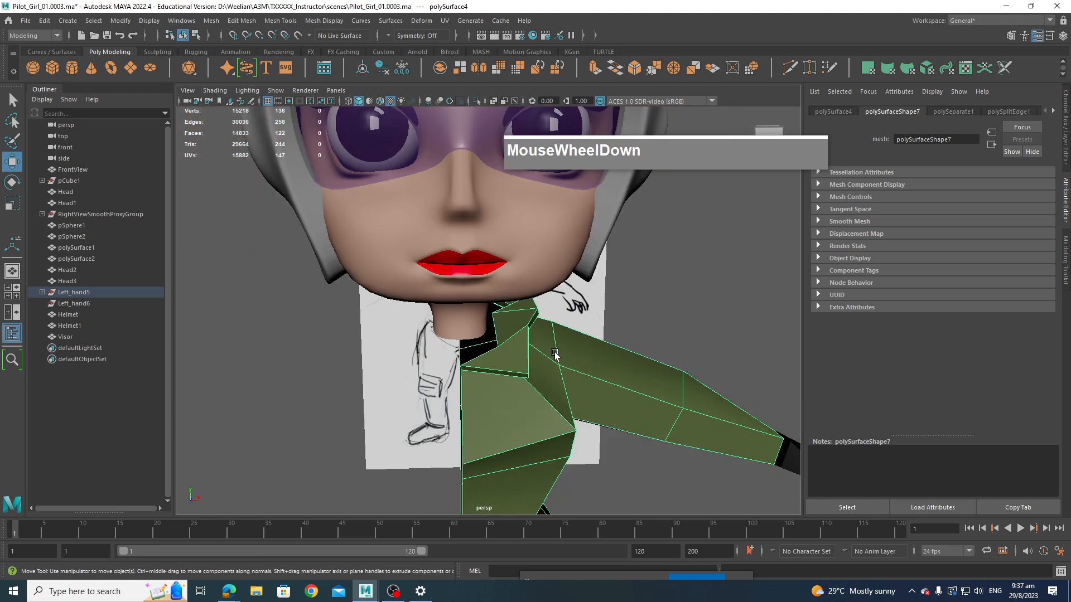
# Step: Undo the mesh separation, going back to the collar face selection on Left_hand5
pyautogui.press('z')
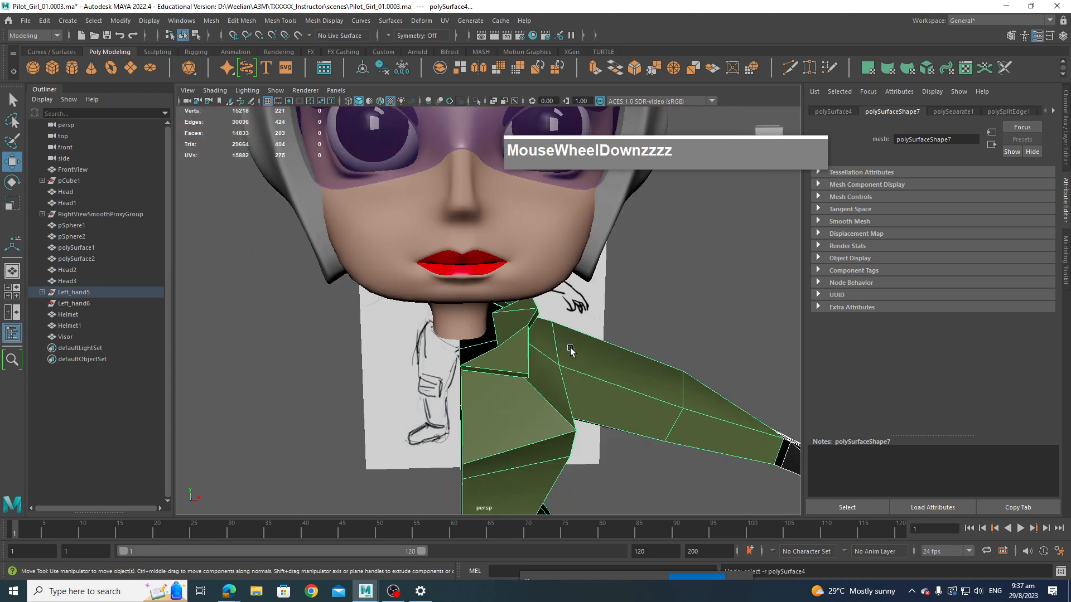
pyautogui.press('z')
pyautogui.press('z')
pyautogui.press('z')
pyautogui.keyDown('alt'); pyautogui.moveTo(667, 368); pyautogui.dragTo(625, 325); pyautogui.keyUp('alt')
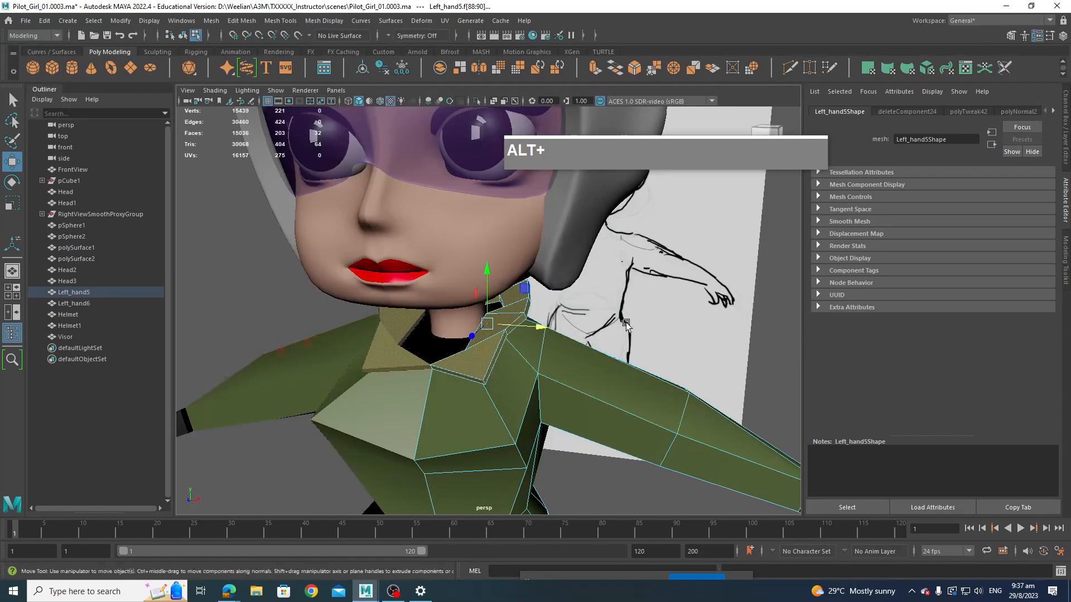
# Step: Extract the selected collar faces from Left_hand5 as their own piece and return to object selection
pyautogui.click(459, 71)
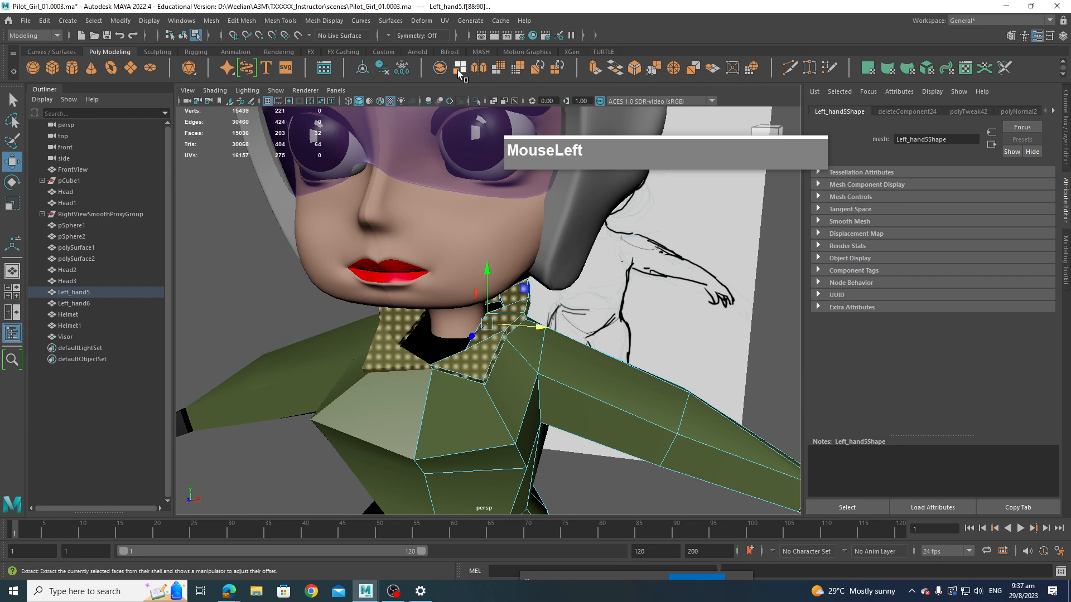
pyautogui.scroll(-3, 494, 311)
pyautogui.scroll(3, 495, 310)
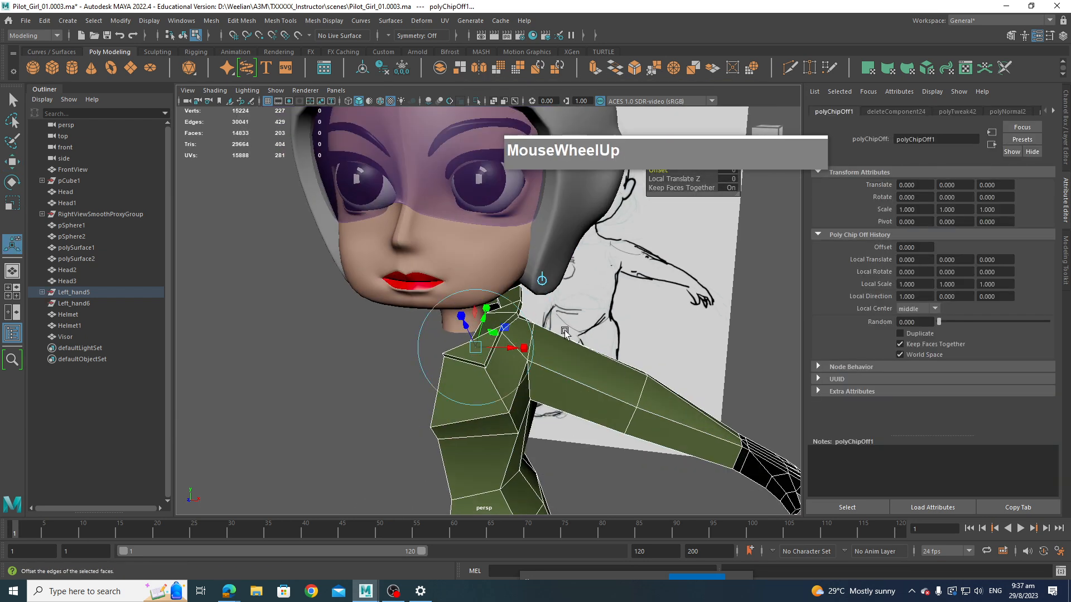
pyautogui.rightClick(497, 310)
pyautogui.moveTo(496, 310); pyautogui.dragTo(548, 277, button='right')
pyautogui.moveTo(342, 317); pyautogui.dragTo(472, 356, button='right')
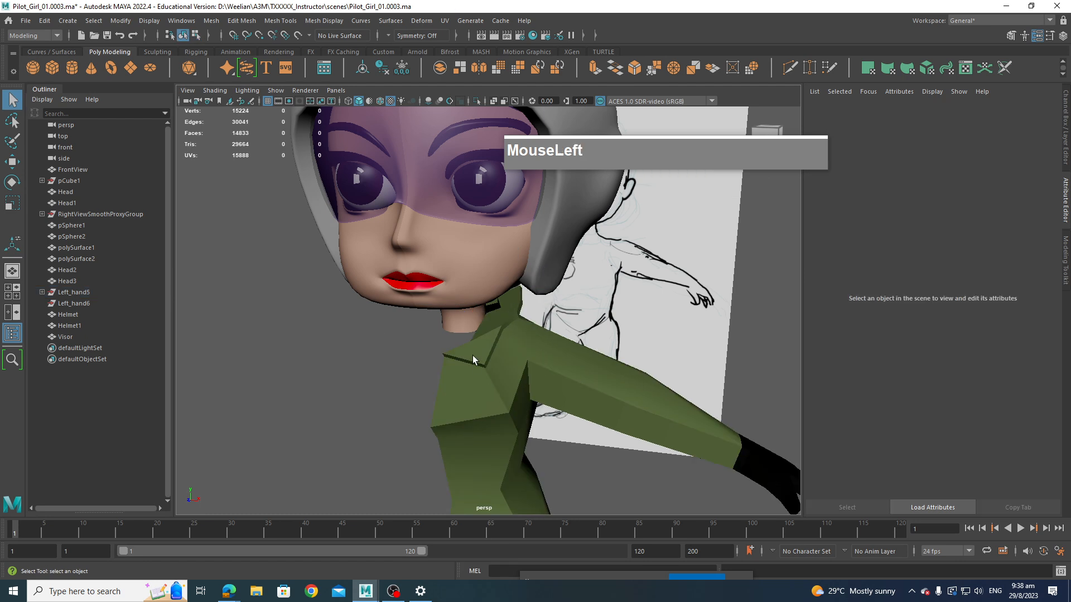
# Step: Turn on the smooth preview for the extracted collar and for the flight suit body
pyautogui.click(473, 355)
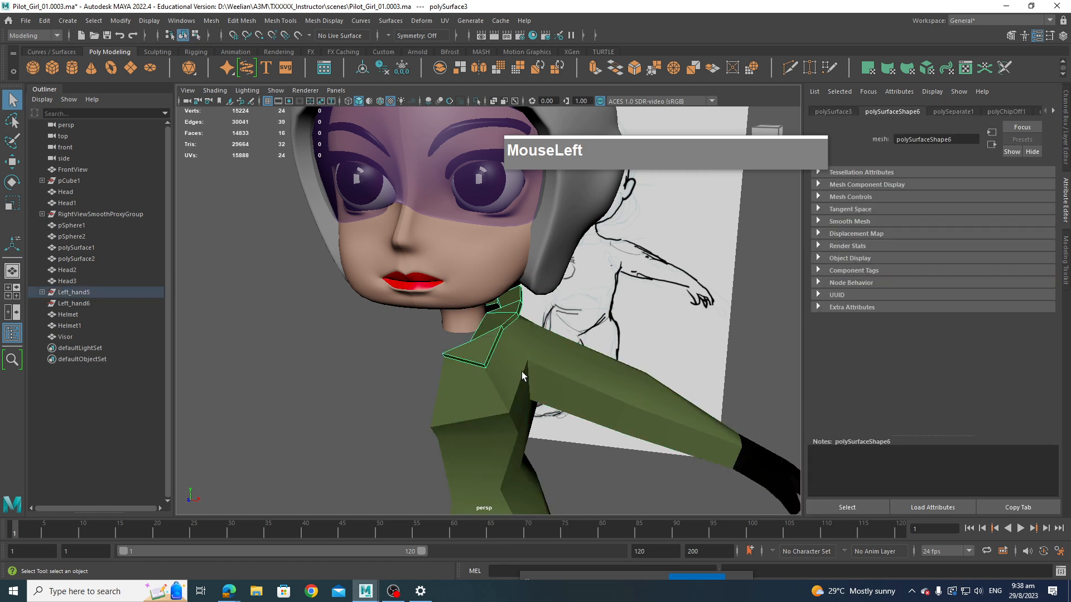
pyautogui.press('3')
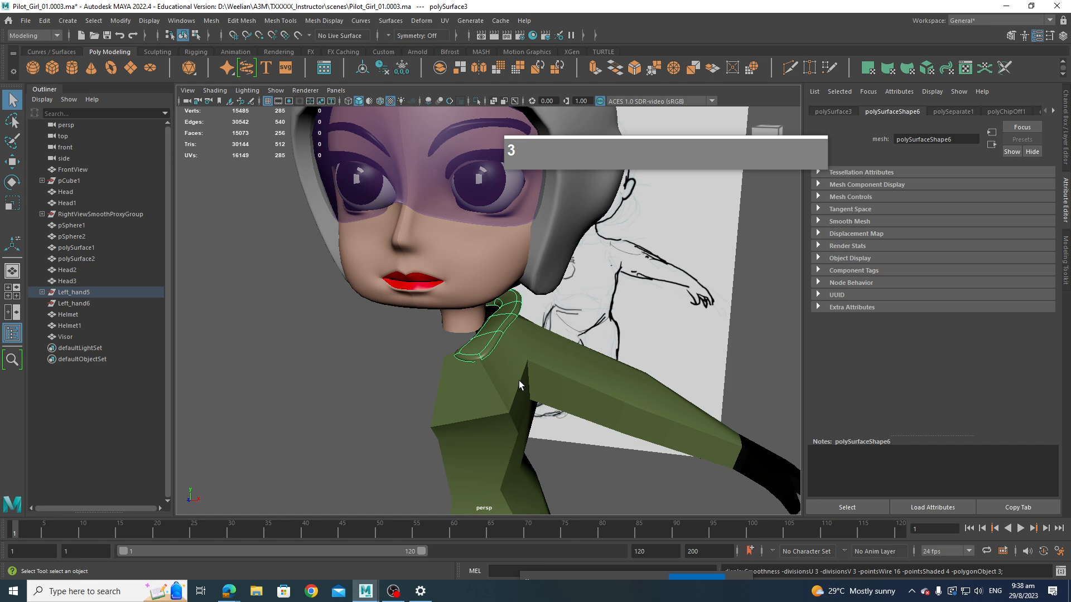
pyautogui.click(520, 385)
pyautogui.moveTo(516, 382)
pyautogui.keyDown('alt'); pyautogui.mouseDown()
pyautogui.moveTo(494, 317)
pyautogui.moveTo(514, 340)
pyautogui.moveTo(433, 301)
pyautogui.moveTo(617, 313)
pyautogui.moveTo(583, 350)
pyautogui.mouseUp(); pyautogui.keyUp('alt')
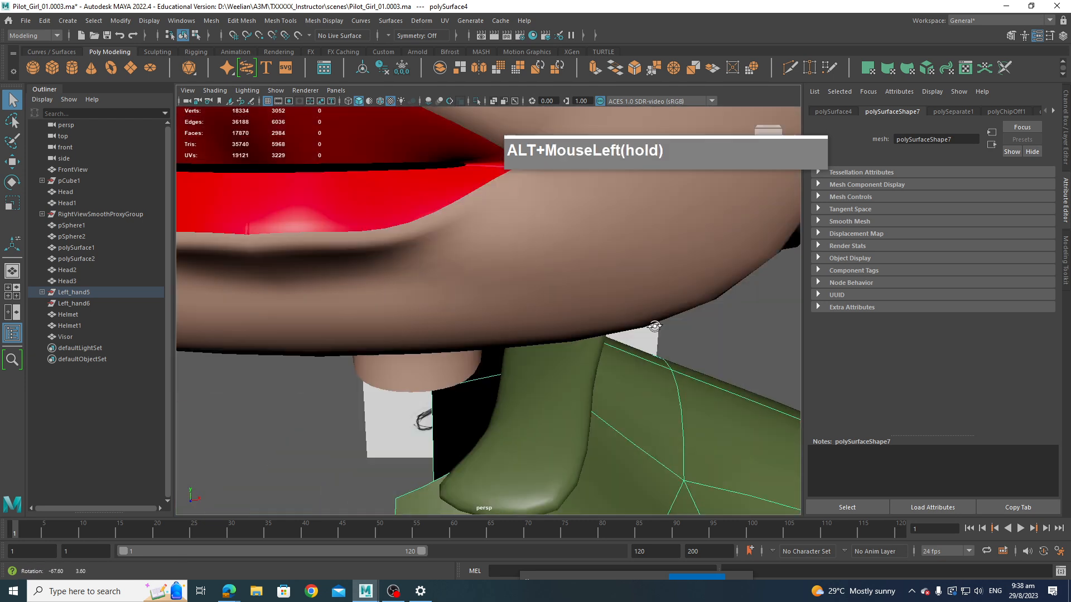
# Step: Examine the smoothed collar and body neckline from the front, below and above, checking the vertices at the flap's front corner
pyautogui.scroll(-2, 582, 354)
pyautogui.keyDown('alt'); pyautogui.moveTo(581, 354); pyautogui.dragTo(598, 335, button='middle'); pyautogui.keyUp('alt')
pyautogui.keyDown('alt'); pyautogui.moveTo(597, 335); pyautogui.dragTo(619, 313); pyautogui.keyUp('alt')
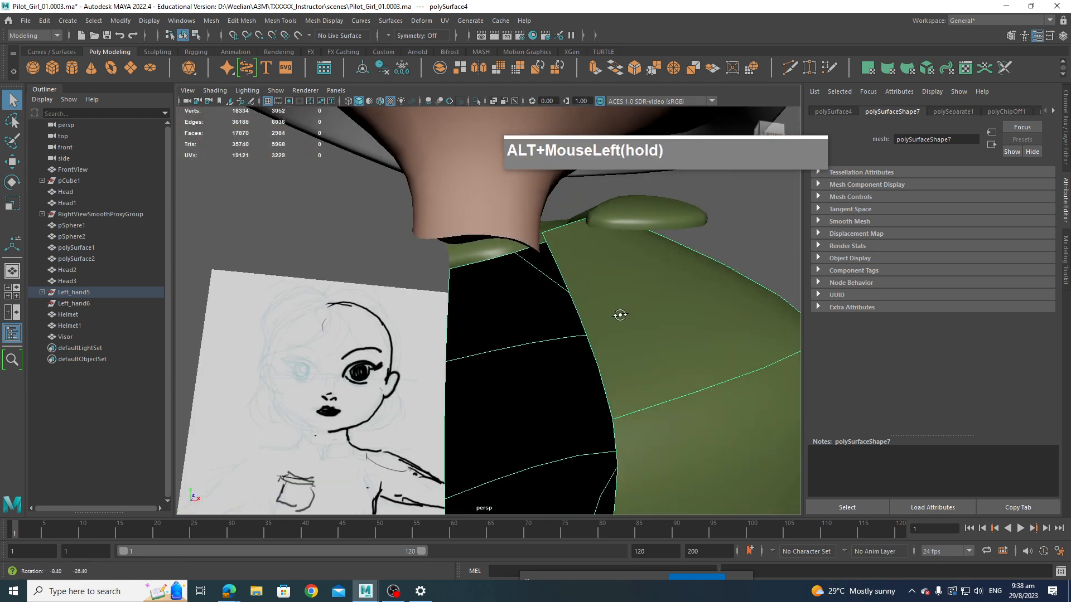
pyautogui.moveTo(619, 313)
pyautogui.keyDown('alt'); pyautogui.mouseDown(button='middle')
pyautogui.moveTo(612, 378)
pyautogui.moveTo(586, 366)
pyautogui.moveTo(597, 351)
pyautogui.mouseUp(button='middle'); pyautogui.keyUp('alt')
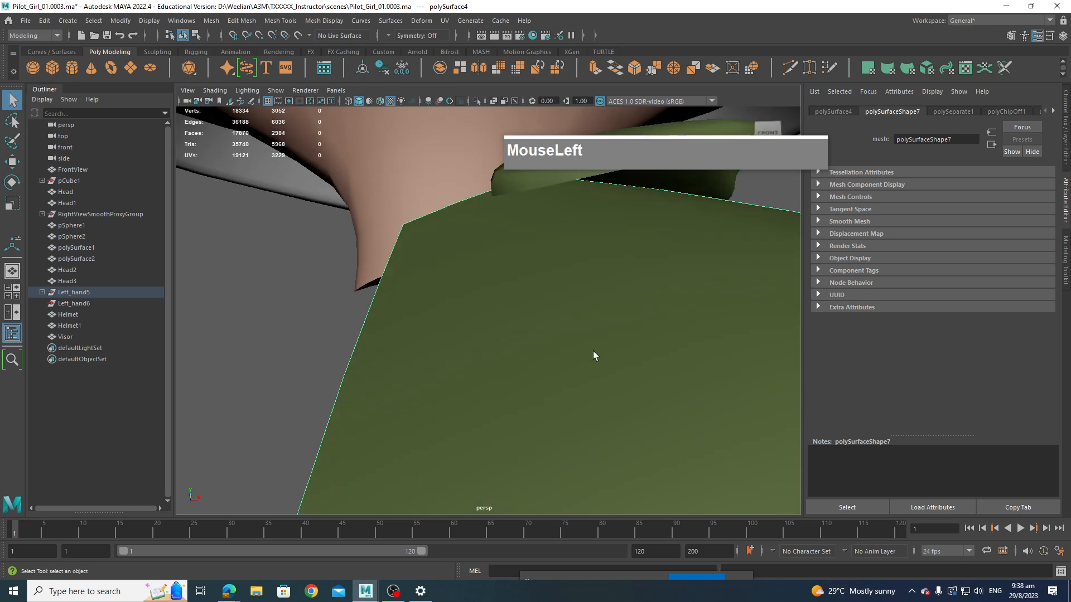
pyautogui.scroll(-3, 581, 344)
pyautogui.keyDown('alt'); pyautogui.moveTo(601, 340); pyautogui.dragTo(430, 282); pyautogui.keyUp('alt')
pyautogui.keyDown('alt'); pyautogui.moveTo(430, 283); pyautogui.dragTo(686, 362, button='middle'); pyautogui.keyUp('alt')
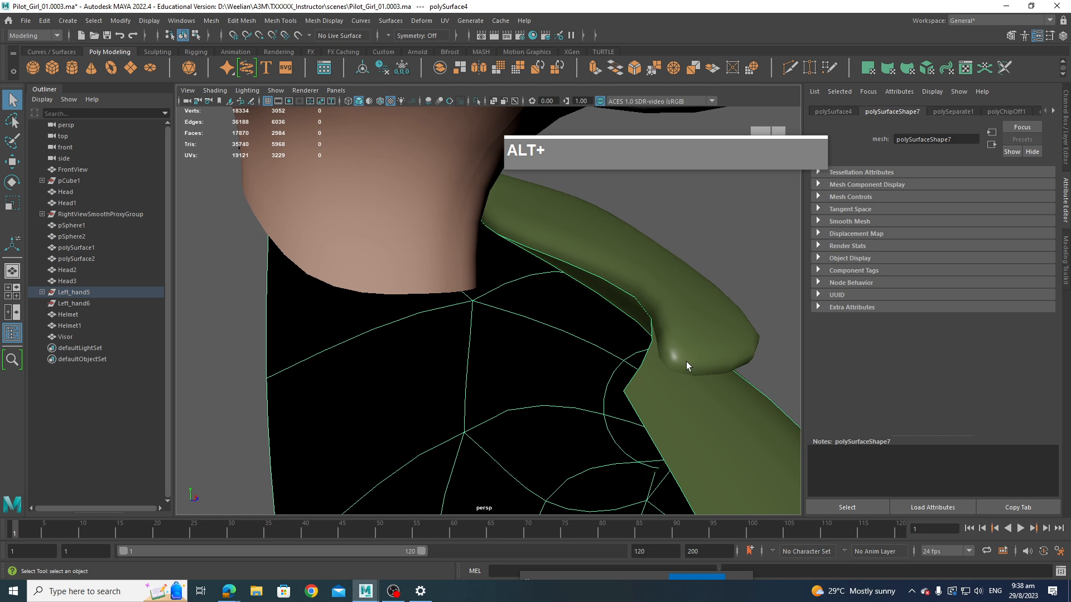
pyautogui.click(686, 366)
pyautogui.moveTo(665, 283); pyautogui.dragTo(599, 296, button='right')
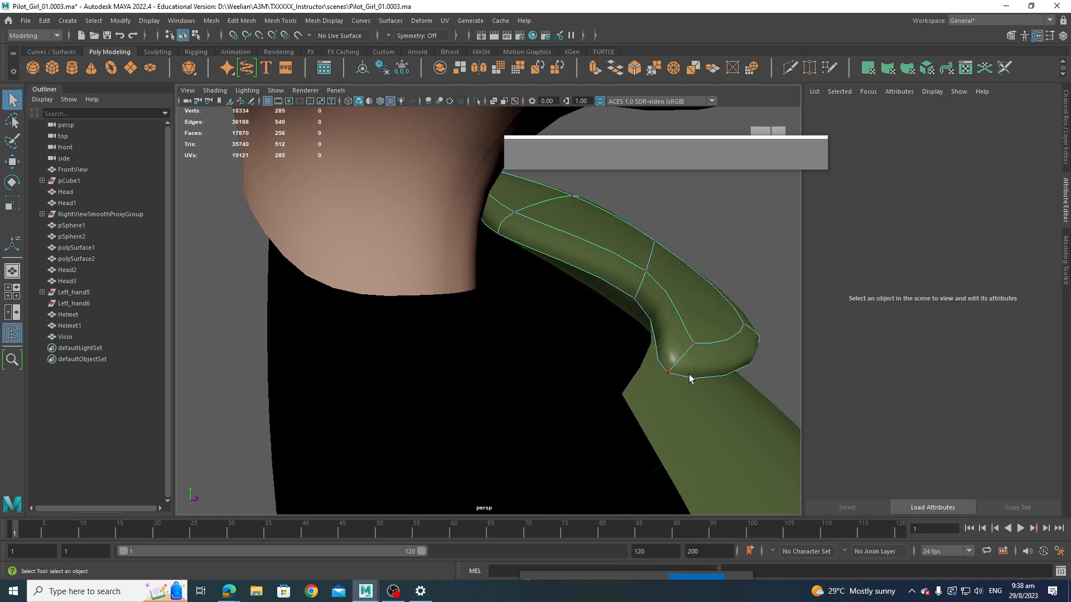
pyautogui.keyDown('alt'); pyautogui.moveTo(690, 379); pyautogui.dragTo(602, 399); pyautogui.keyUp('alt')
pyautogui.keyDown('alt'); pyautogui.moveTo(578, 398); pyautogui.dragTo(577, 384, button='middle'); pyautogui.keyUp('alt')
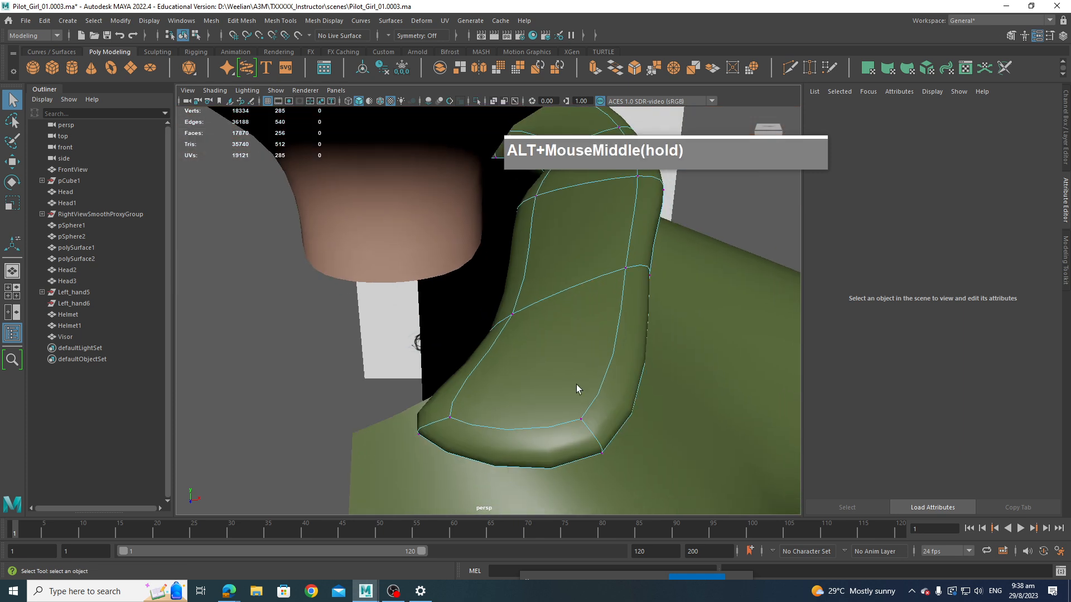
pyautogui.keyDown('alt'); pyautogui.moveTo(616, 424); pyautogui.dragTo(590, 392); pyautogui.keyUp('alt')
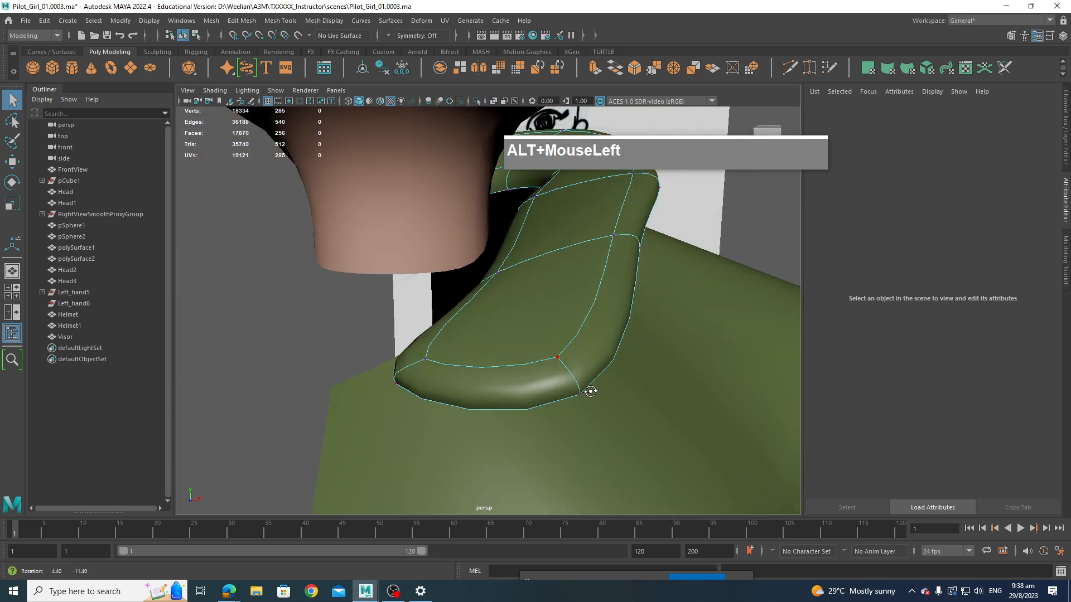
# Step: Try beveling the short edge at the flap's outer front corner with a fraction of 0, and undo the bevel
pyautogui.click(566, 366)
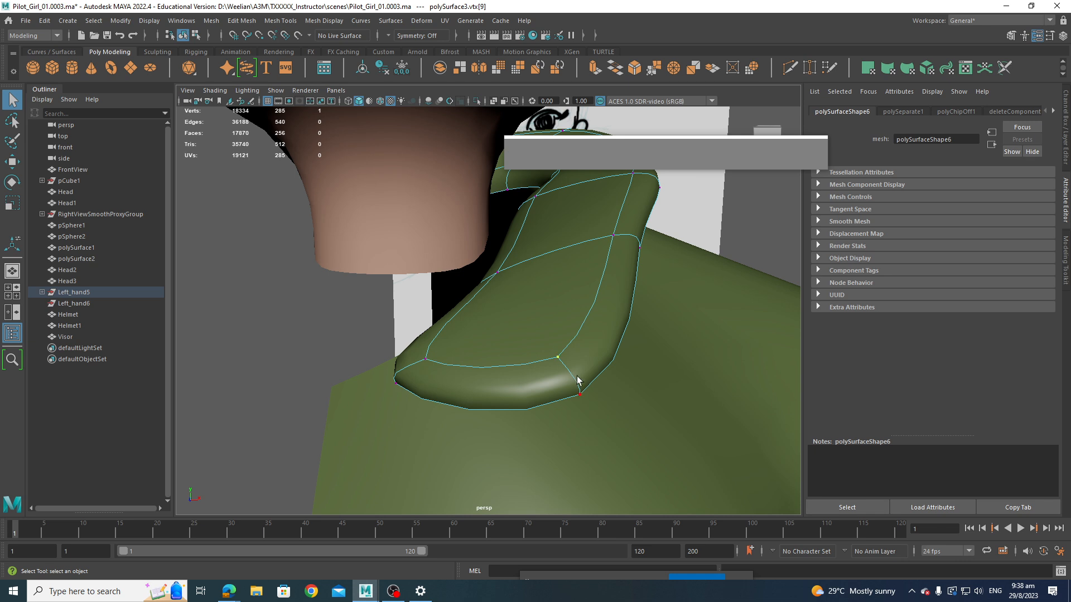
pyautogui.moveTo(532, 276); pyautogui.dragTo(562, 281, button='right')
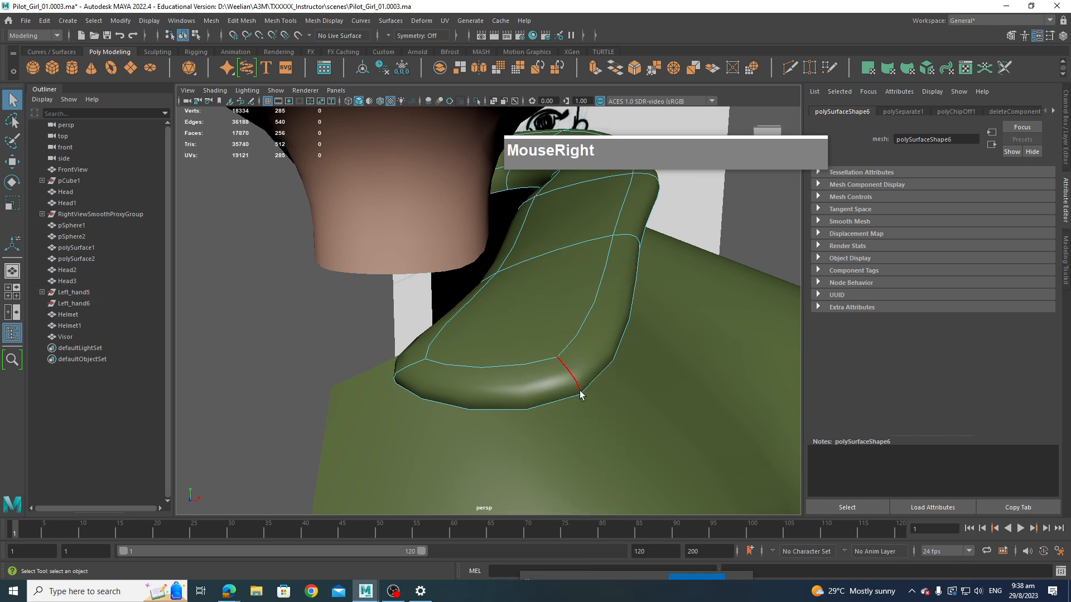
pyautogui.click(573, 380)
pyautogui.keyDown('shift'); pyautogui.moveTo(573, 381); pyautogui.dragTo(621, 382, button='right'); pyautogui.keyUp('shift')
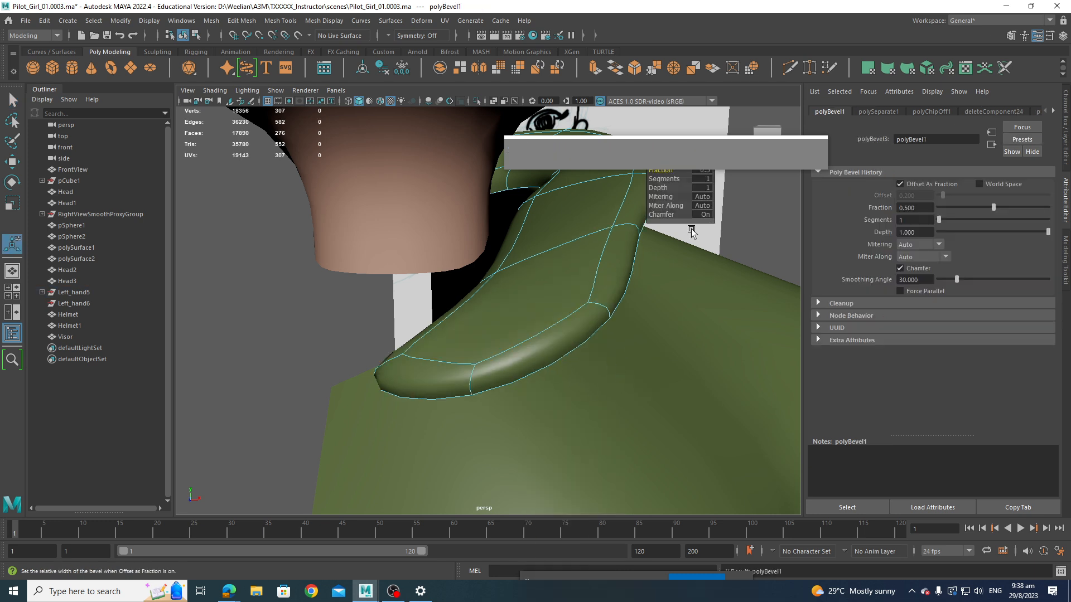
pyautogui.scroll(1, 691, 240)
pyautogui.scroll(-3, 660, 184)
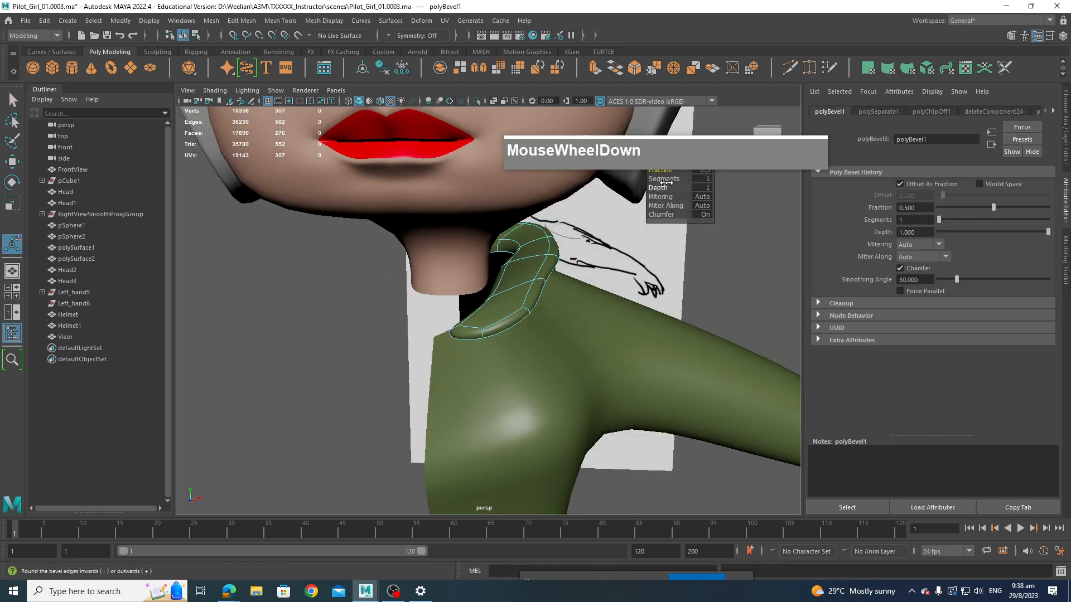
pyautogui.rightClick(644, 115)
pyautogui.moveTo(663, 169); pyautogui.dragTo(658, 175)
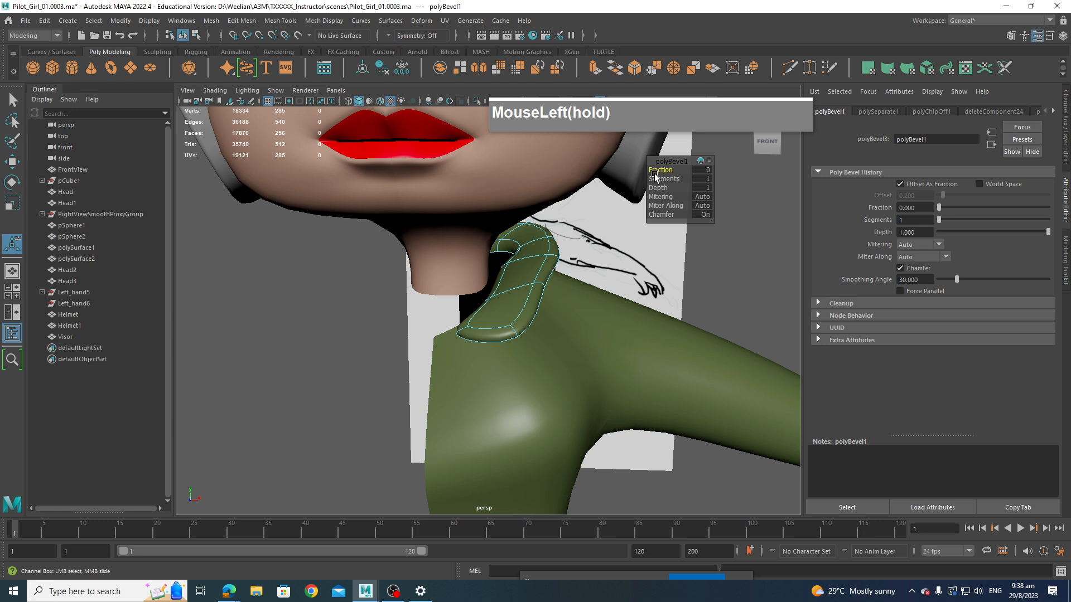
pyautogui.hotkey('shift', 'z')
pyautogui.hotkey('shift', 'z')
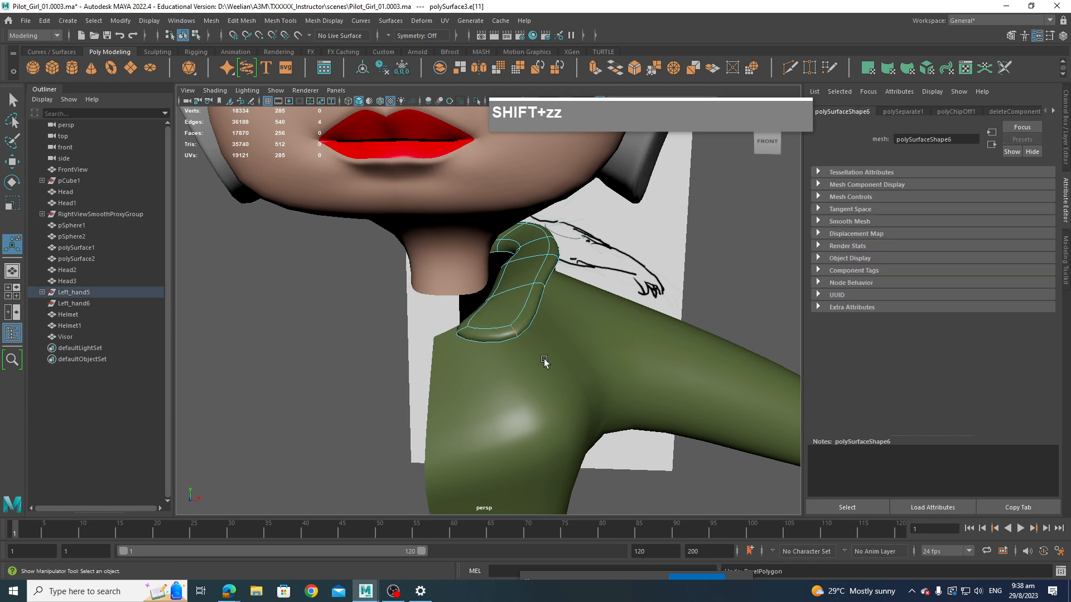
# Step: Insert edge loops with Multi-Cut across the flap near its front end and lengthwise along the middle of the collar
pyautogui.scroll(3, 549, 362)
pyautogui.keyDown('alt'); pyautogui.moveTo(551, 363); pyautogui.dragTo(517, 368); pyautogui.keyUp('alt')
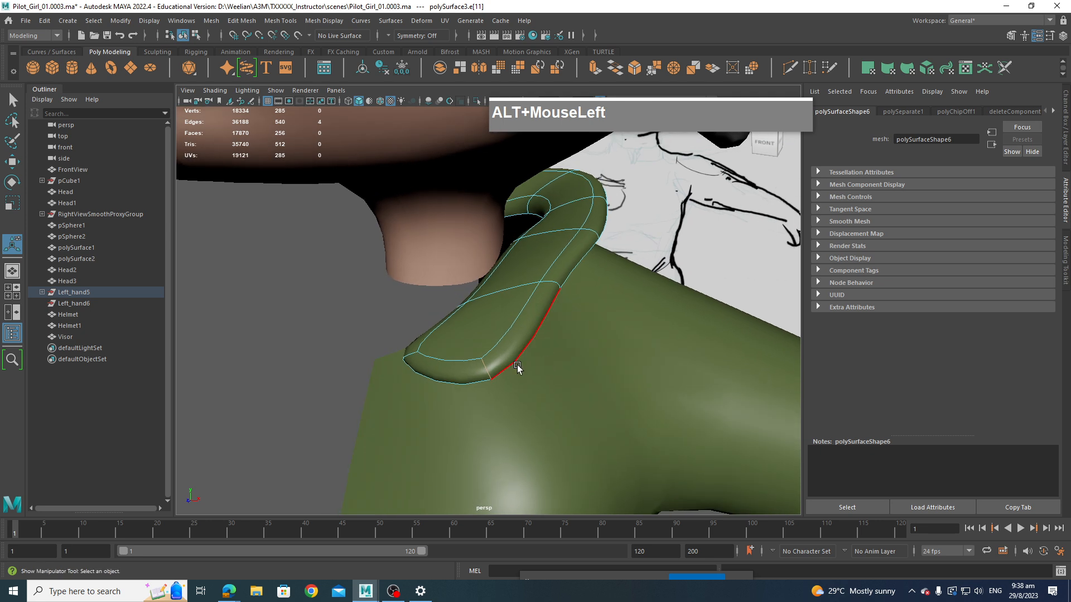
pyautogui.keyDown('shift'); pyautogui.moveTo(506, 338); pyautogui.dragTo(440, 341, button='right'); pyautogui.keyUp('shift')
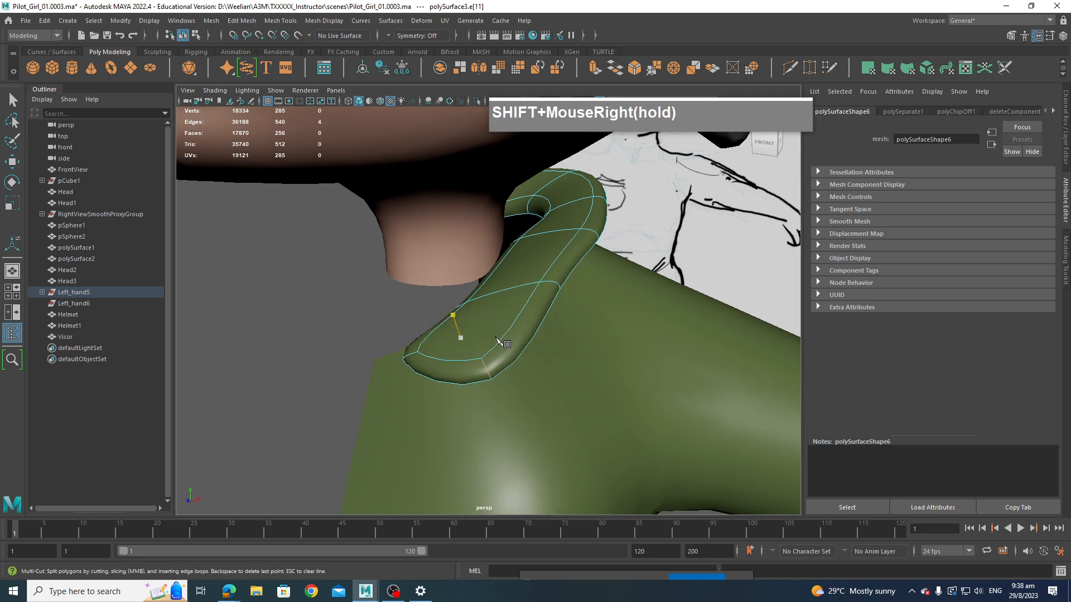
pyautogui.keyDown('ctrl'); pyautogui.click(509, 345); pyautogui.keyUp('ctrl')
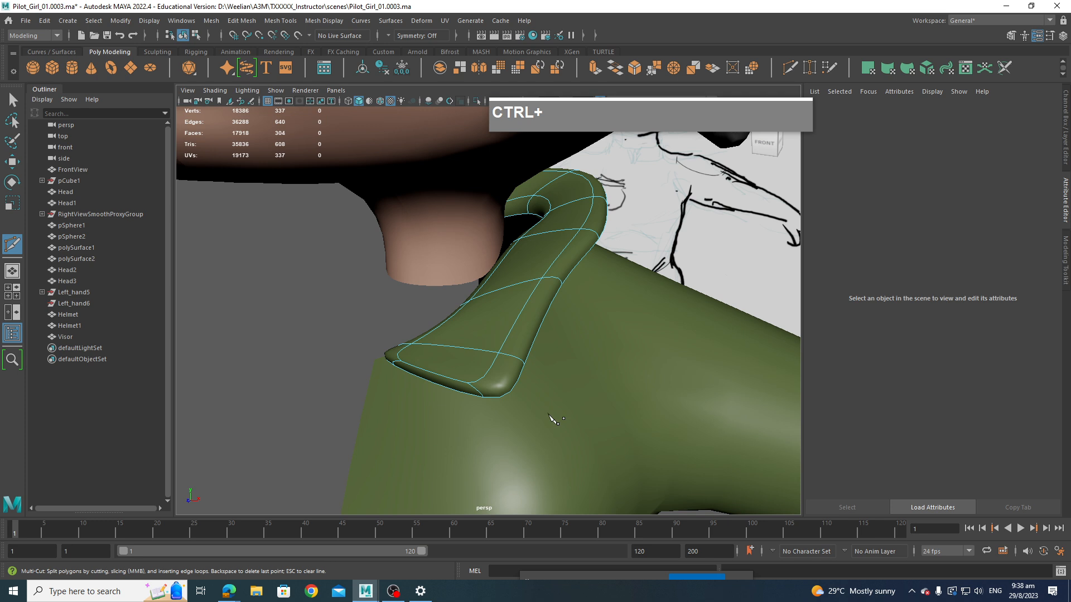
pyautogui.keyDown('ctrl'); pyautogui.click(461, 370); pyautogui.keyUp('ctrl')
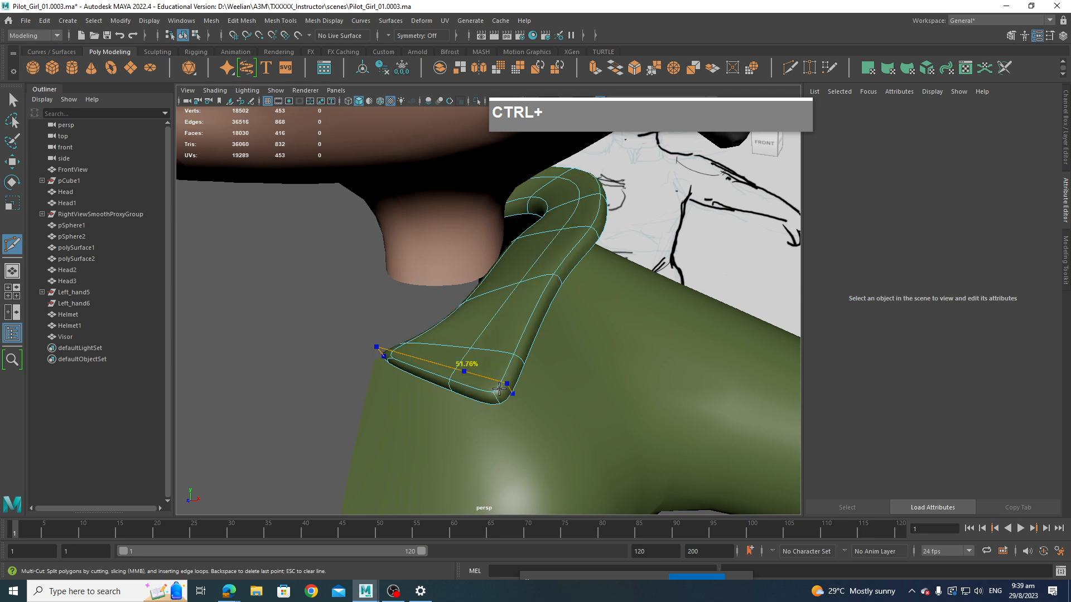
# Step: Select the vertices at the flap's outer front corner and turn on Soft Select with a falloff covering the flap's front end
pyautogui.scroll(-3, 612, 340)
pyautogui.moveTo(611, 337)
pyautogui.keyDown('alt'); pyautogui.mouseDown()
pyautogui.moveTo(474, 356)
pyautogui.moveTo(344, 356)
pyautogui.moveTo(527, 330)
pyautogui.moveTo(668, 347)
pyautogui.moveTo(577, 353)
pyautogui.moveTo(578, 363)
pyautogui.moveTo(607, 361)
pyautogui.mouseUp(); pyautogui.keyUp('alt')
pyautogui.scroll(3, 504, 330)
pyautogui.moveTo(500, 328); pyautogui.dragTo(450, 321, button='right')
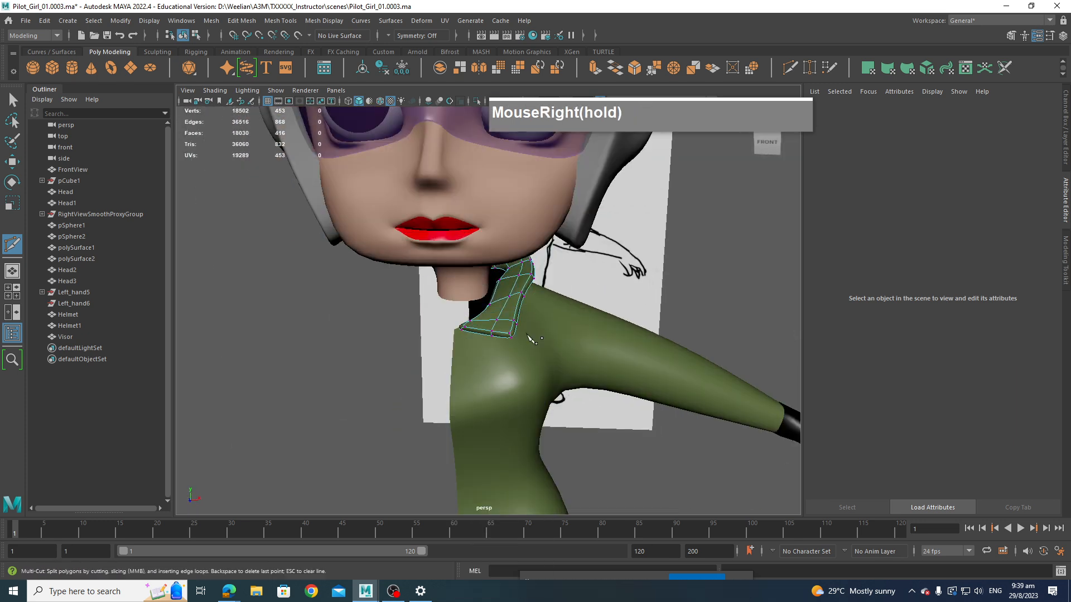
pyautogui.press('q')
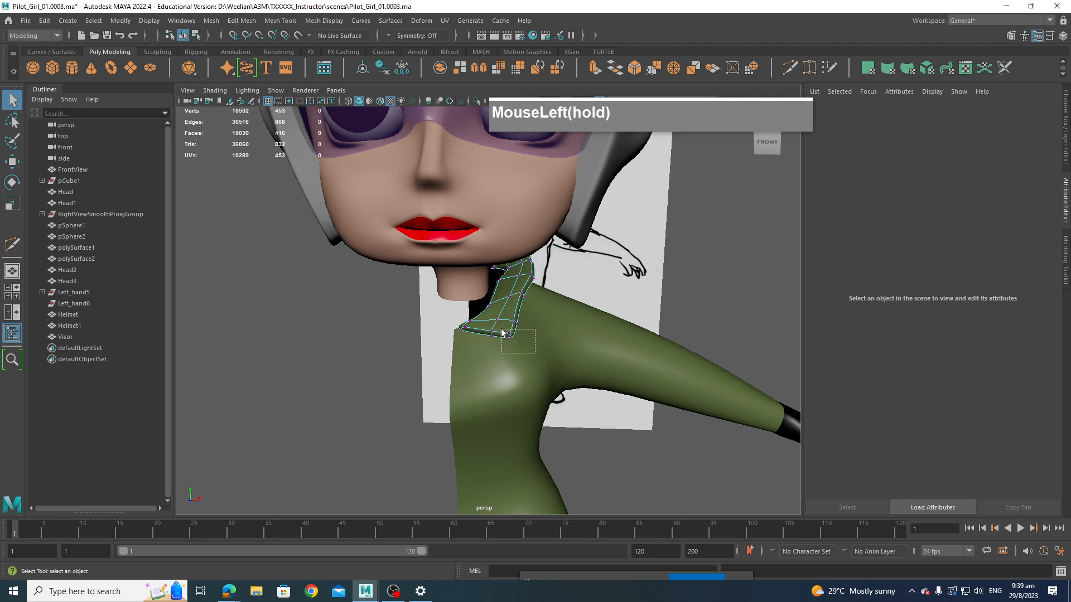
pyautogui.moveTo(502, 332); pyautogui.dragTo(533, 359)
pyautogui.press('b')
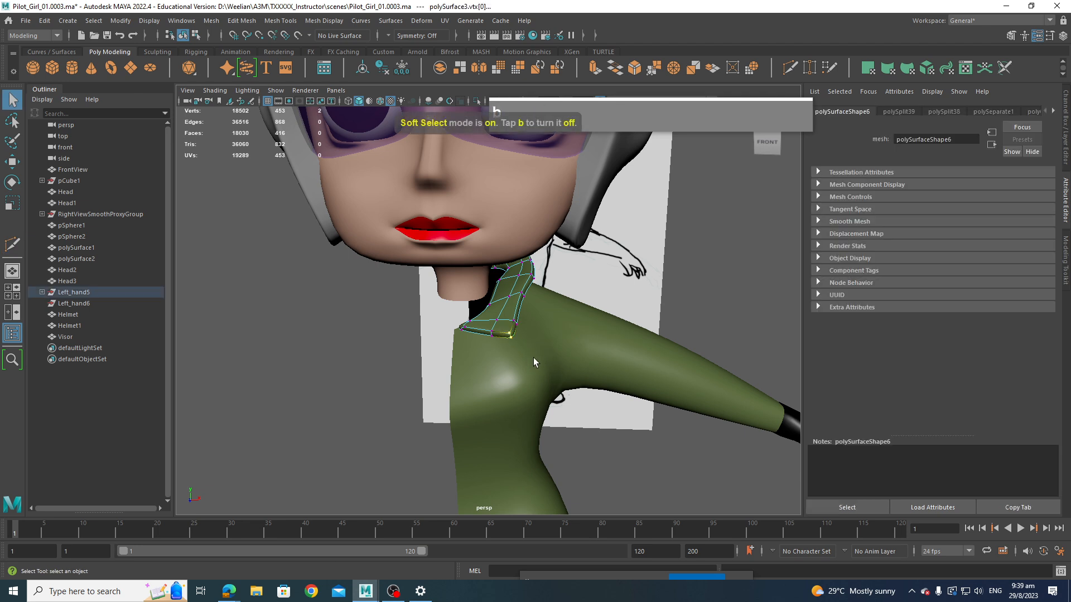
pyautogui.moveTo(520, 334); pyautogui.dragTo(551, 339, button='middle')
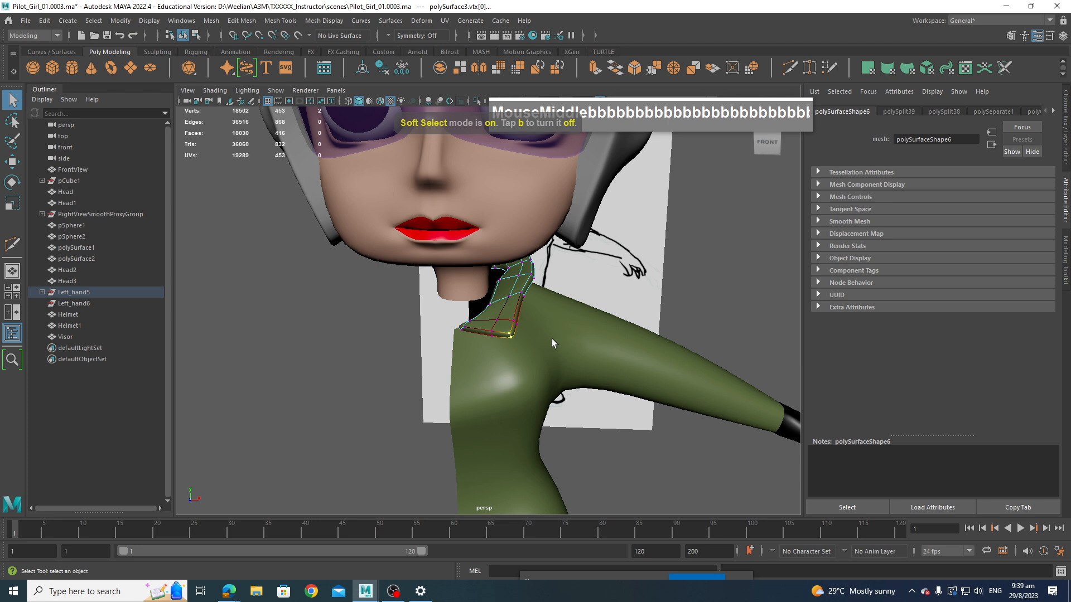
# Step: Pull the flap's outer corner down and outward into a point, undoing the unwanted last adjustments
pyautogui.press('w')
pyautogui.moveTo(524, 353); pyautogui.dragTo(611, 309)
pyautogui.press('z')
pyautogui.press('z')
pyautogui.press('z')
# Step: Select the collar vertices over the shoulder, set a small Soft Select falloff around them, and shift them to smooth the collar's curve
pyautogui.scroll(4, 611, 309)
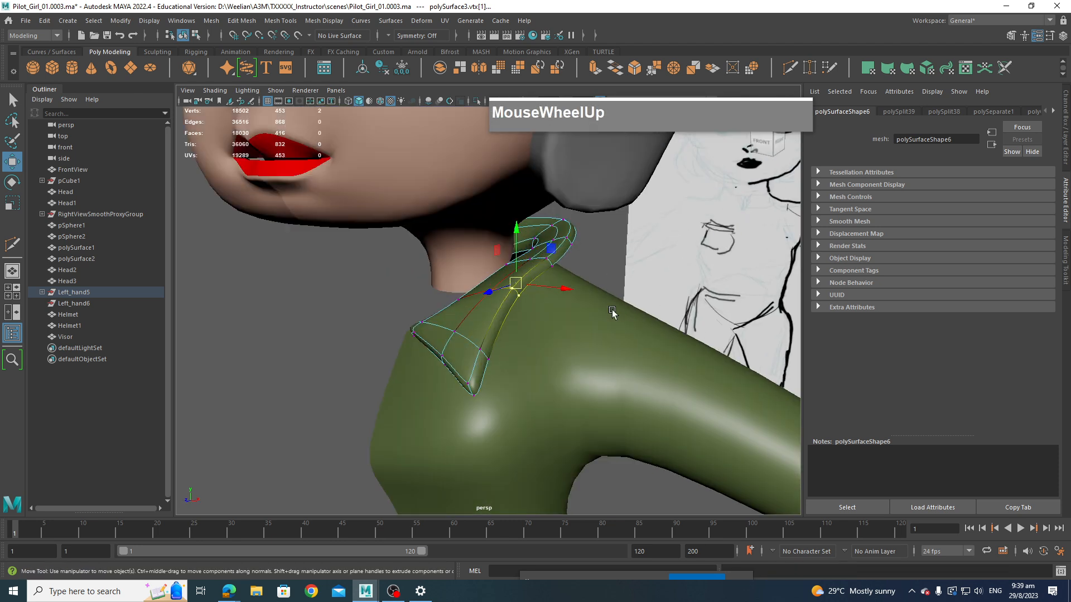
pyautogui.keyDown('alt'); pyautogui.moveTo(608, 309); pyautogui.dragTo(576, 313, button='middle'); pyautogui.keyUp('alt')
pyautogui.moveTo(559, 294); pyautogui.dragTo(533, 265)
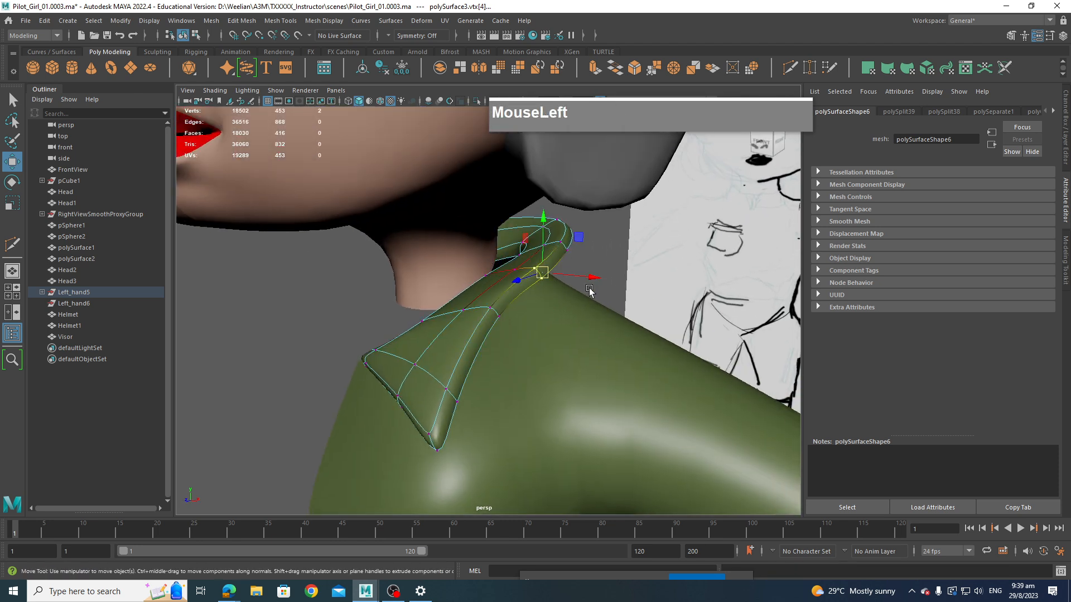
pyautogui.press('b')
pyautogui.moveTo(535, 271); pyautogui.dragTo(574, 276, button='middle')
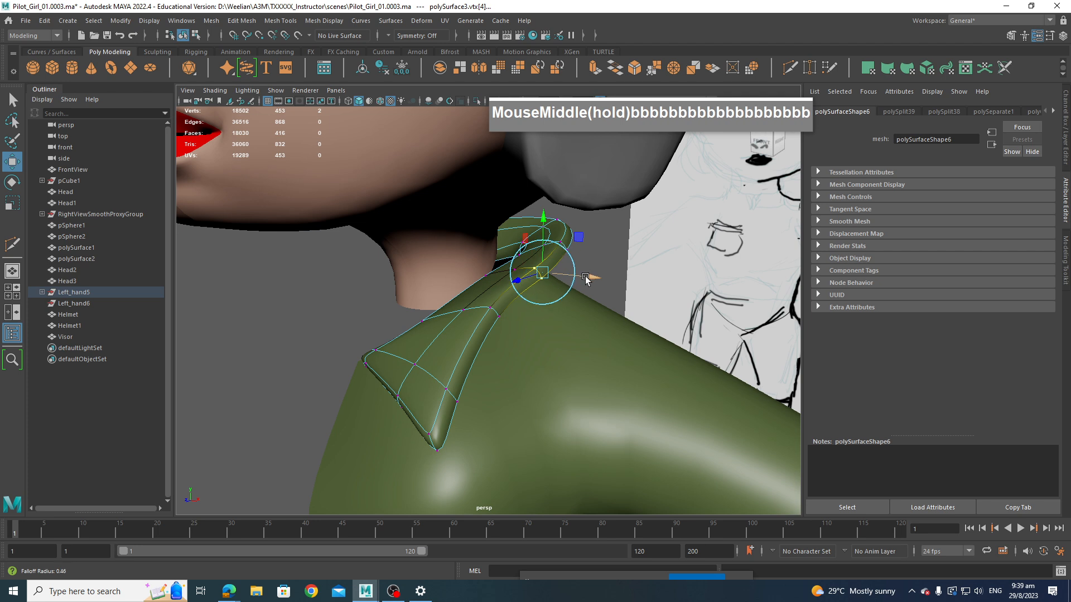
pyautogui.moveTo(543, 273); pyautogui.dragTo(549, 279)
# Step: Select the edges at the collar's back end and reposition them behind the neck
pyautogui.keyDown('alt'); pyautogui.moveTo(613, 273); pyautogui.dragTo(570, 284); pyautogui.keyUp('alt')
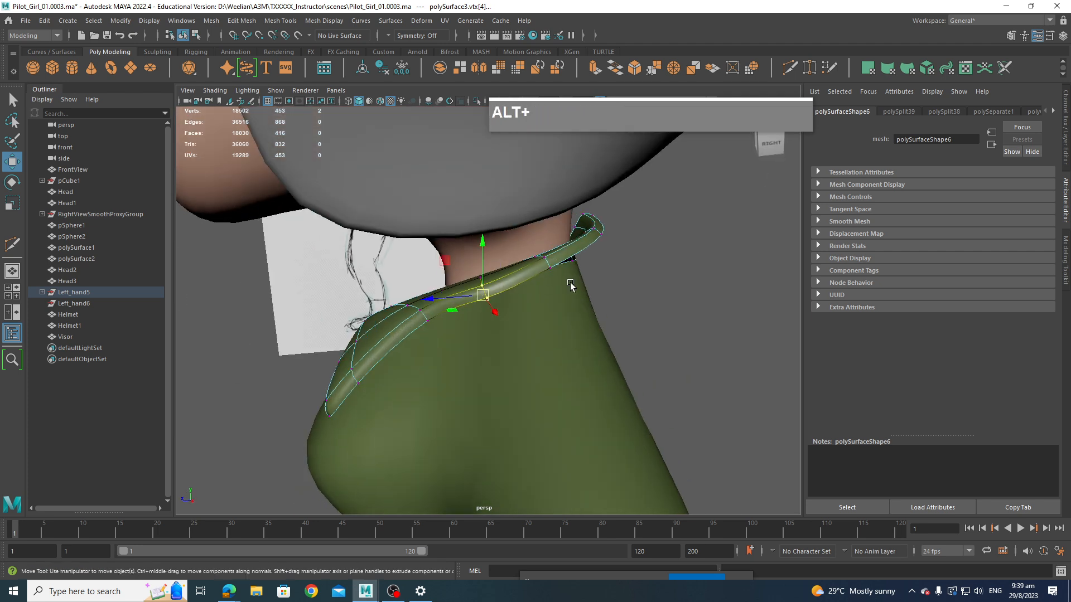
pyautogui.click(544, 257)
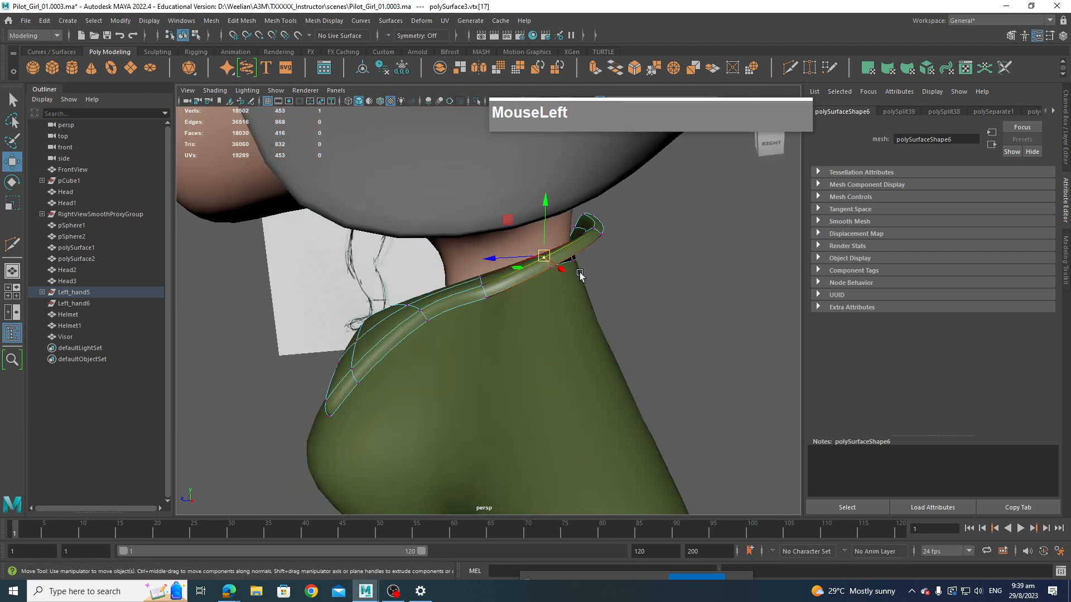
pyautogui.moveTo(552, 238); pyautogui.dragTo(555, 205, button='right')
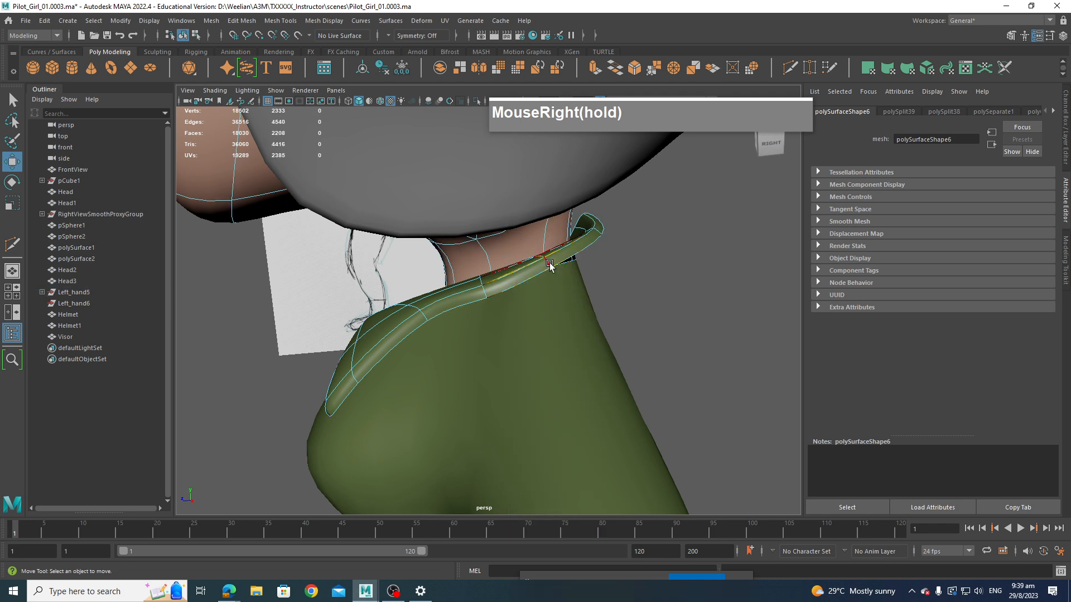
pyautogui.click(550, 266)
pyautogui.moveTo(636, 275)
pyautogui.keyDown('alt'); pyautogui.mouseDown()
pyautogui.moveTo(614, 285)
pyautogui.moveTo(656, 274)
pyautogui.mouseUp(); pyautogui.keyUp('alt')
pyautogui.keyDown('shift'); pyautogui.click(593, 256); pyautogui.keyUp('shift')
pyautogui.moveTo(575, 256); pyautogui.dragTo(625, 230)
pyautogui.click(620, 221)
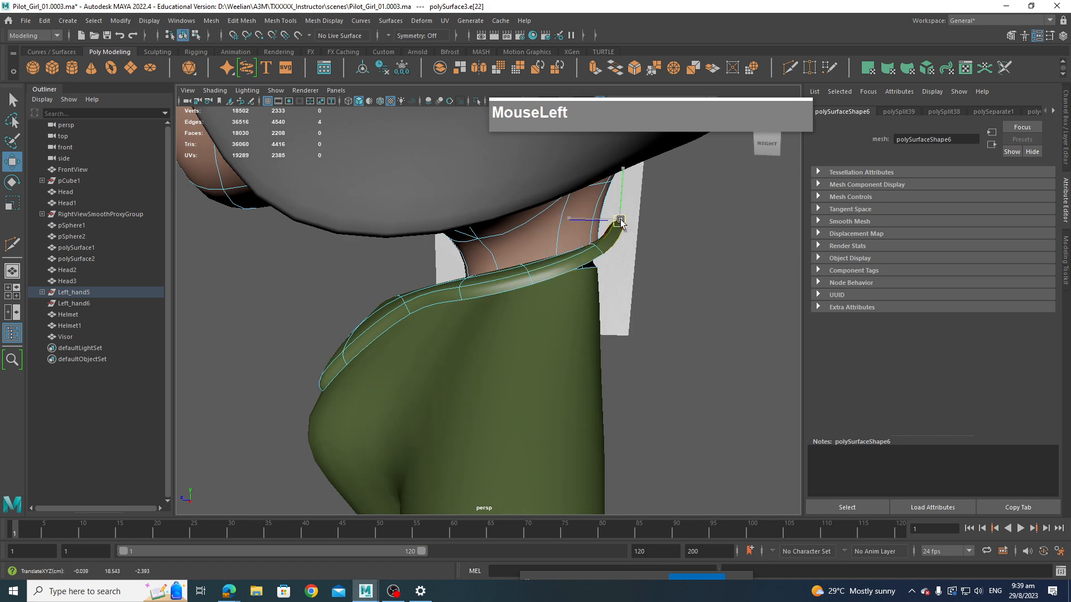
# Step: Examine the pointed collar on the half suit up close and from a full-figure distance
pyautogui.keyDown('alt'); pyautogui.moveTo(621, 239); pyautogui.dragTo(509, 371); pyautogui.keyUp('alt')
pyautogui.keyDown('alt'); pyautogui.scroll(-8, 580, 352); pyautogui.keyUp('alt')
pyautogui.keyDown('alt'); pyautogui.scroll(3, 547, 339); pyautogui.keyUp('alt')
pyautogui.click(538, 342)
pyautogui.keyDown('alt'); pyautogui.scroll(6, 539, 342); pyautogui.keyUp('alt')
pyautogui.scroll(2, 562, 365)
pyautogui.click(551, 369)
pyautogui.scroll(-6, 566, 383)
pyautogui.scroll(6, 539, 381)
pyautogui.scroll(-2, 537, 370)
pyautogui.scroll(-5, 537, 371)
pyautogui.scroll(5, 506, 371)
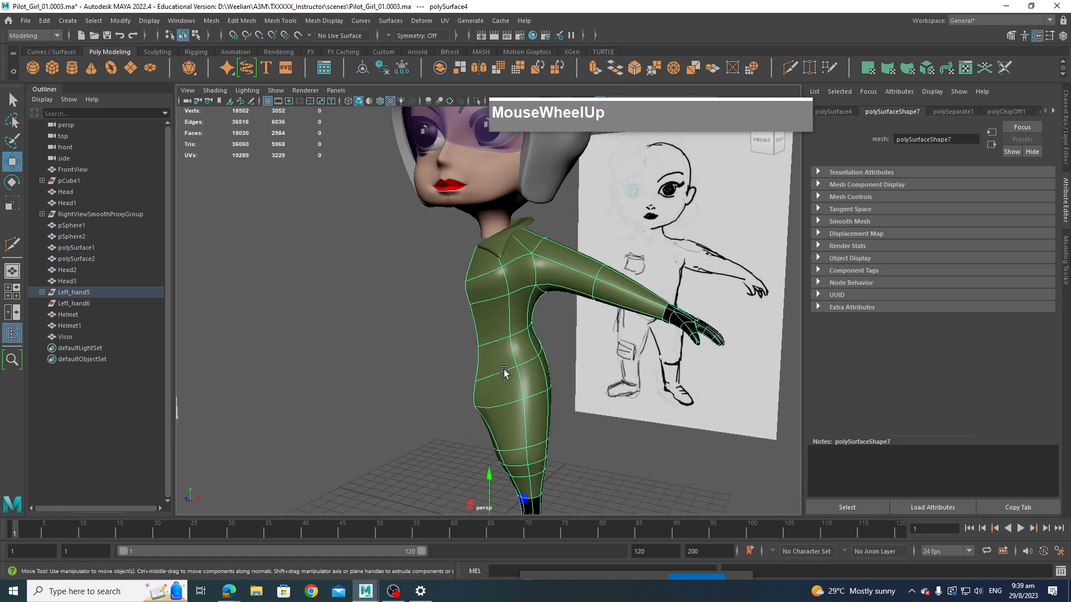
pyautogui.scroll(-5, 479, 371)
pyautogui.scroll(5, 510, 300)
pyautogui.scroll(-5, 530, 321)
# Step: Mirror the half suit body and its collar to the other side with Duplicate Special
pyautogui.rightClick(543, 302)
pyautogui.click(524, 272)
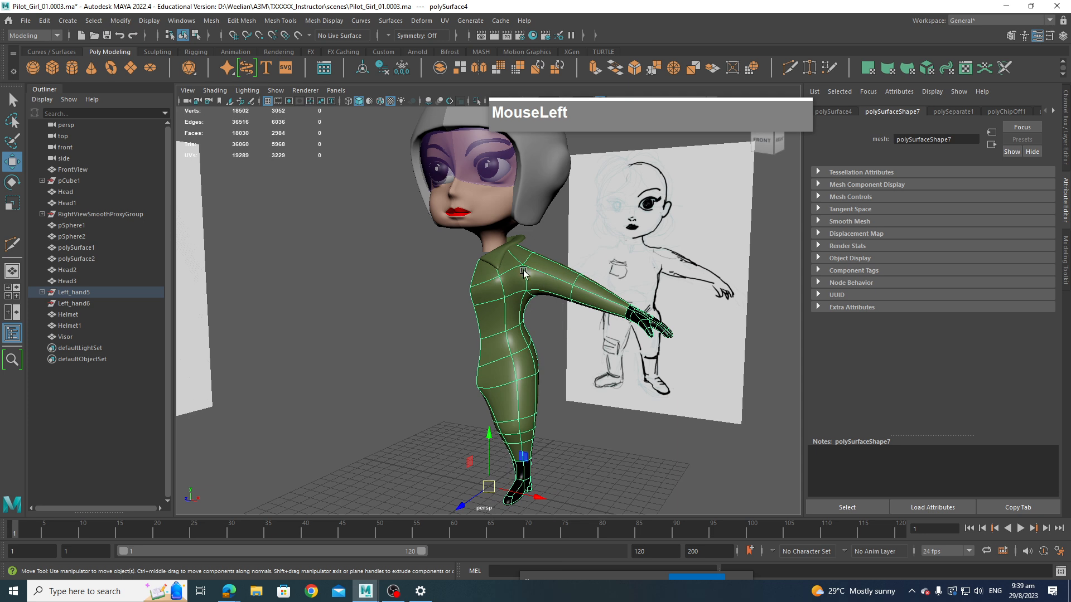
pyautogui.click(44, 20)
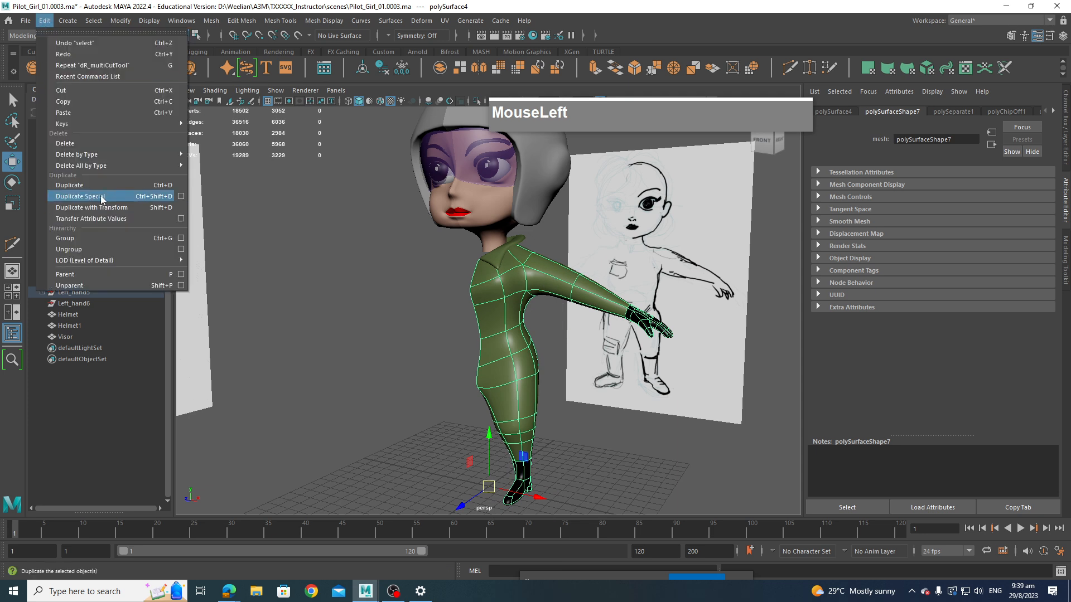
pyautogui.click(80, 196)
pyautogui.click(487, 265)
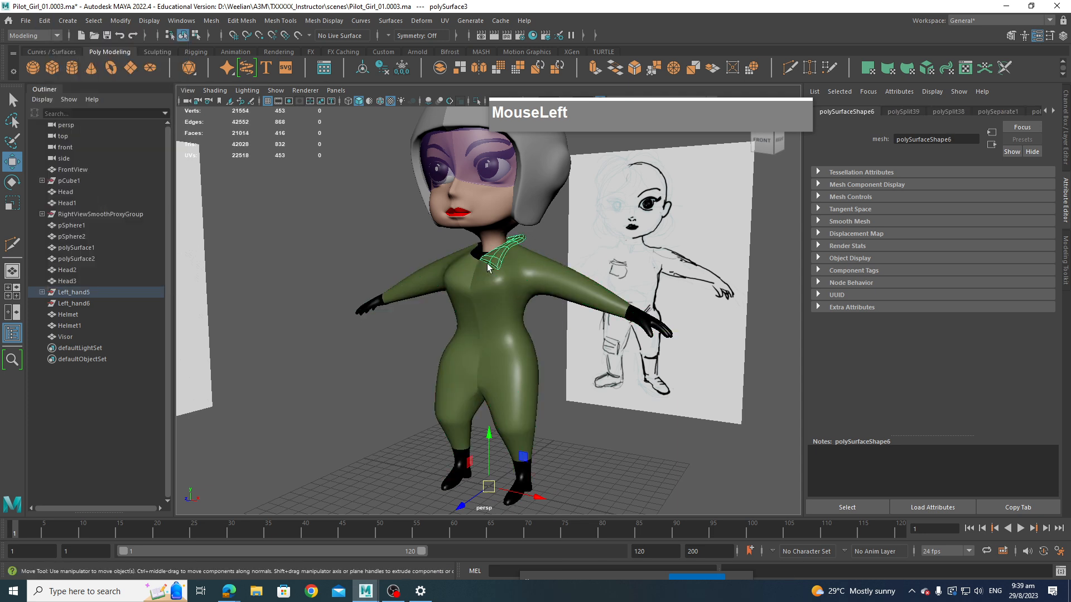
pyautogui.click(449, 269)
# Step: Select the bottom border edges of the neck on the Head mesh in edge mode
pyautogui.keyDown('alt'); pyautogui.moveTo(527, 298); pyautogui.dragTo(570, 329); pyautogui.keyUp('alt')
pyautogui.scroll(6, 568, 326)
pyautogui.keyDown('alt'); pyautogui.moveTo(554, 273); pyautogui.dragTo(565, 321); pyautogui.keyUp('alt')
pyautogui.keyDown('alt'); pyautogui.moveTo(564, 321); pyautogui.dragTo(538, 363, button='middle'); pyautogui.keyUp('alt')
pyautogui.keyDown('alt'); pyautogui.moveTo(537, 363); pyautogui.dragTo(554, 390); pyautogui.keyUp('alt')
pyautogui.keyDown('alt'); pyautogui.scroll(-5, 555, 390); pyautogui.keyUp('alt')
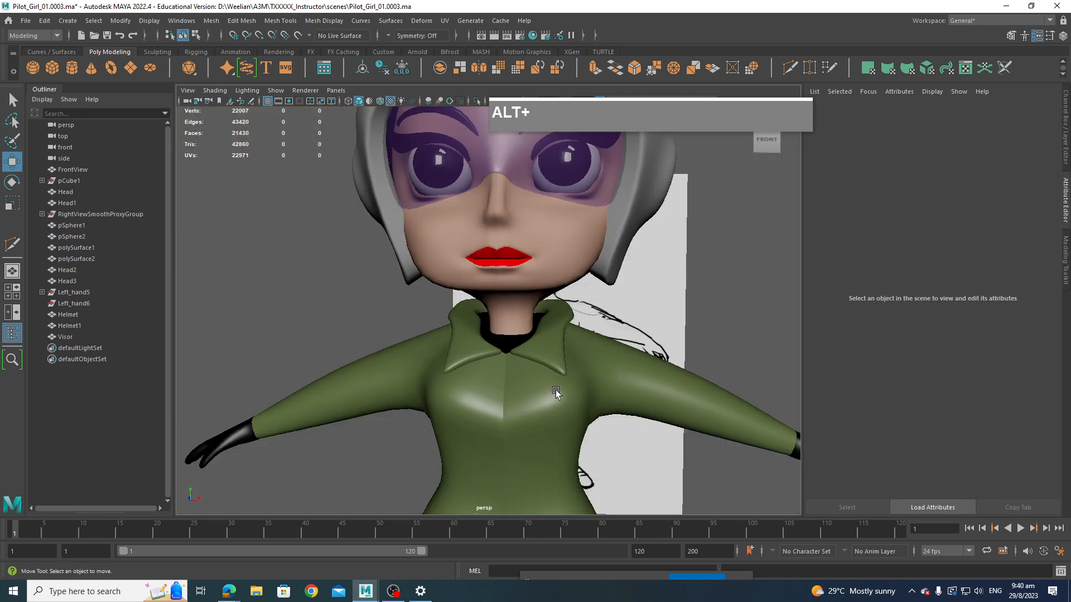
pyautogui.scroll(3, 499, 326)
pyautogui.click(519, 348)
pyautogui.scroll(3, 546, 361)
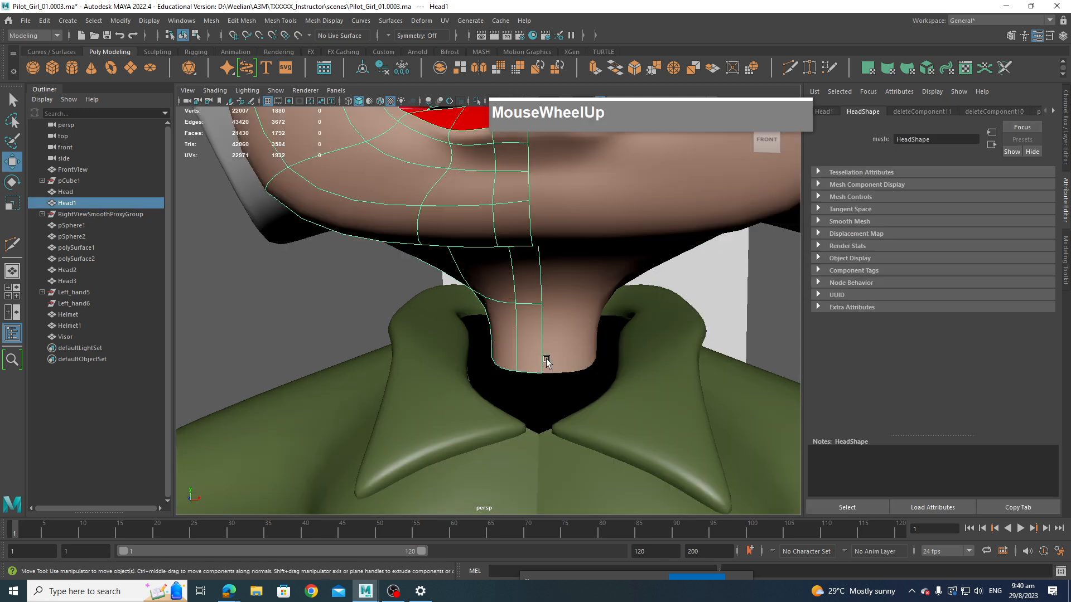
pyautogui.click(576, 369)
pyautogui.keyDown('alt'); pyautogui.moveTo(579, 370); pyautogui.dragTo(568, 353, button='middle'); pyautogui.keyUp('alt')
pyautogui.moveTo(554, 336); pyautogui.dragTo(541, 302, button='right')
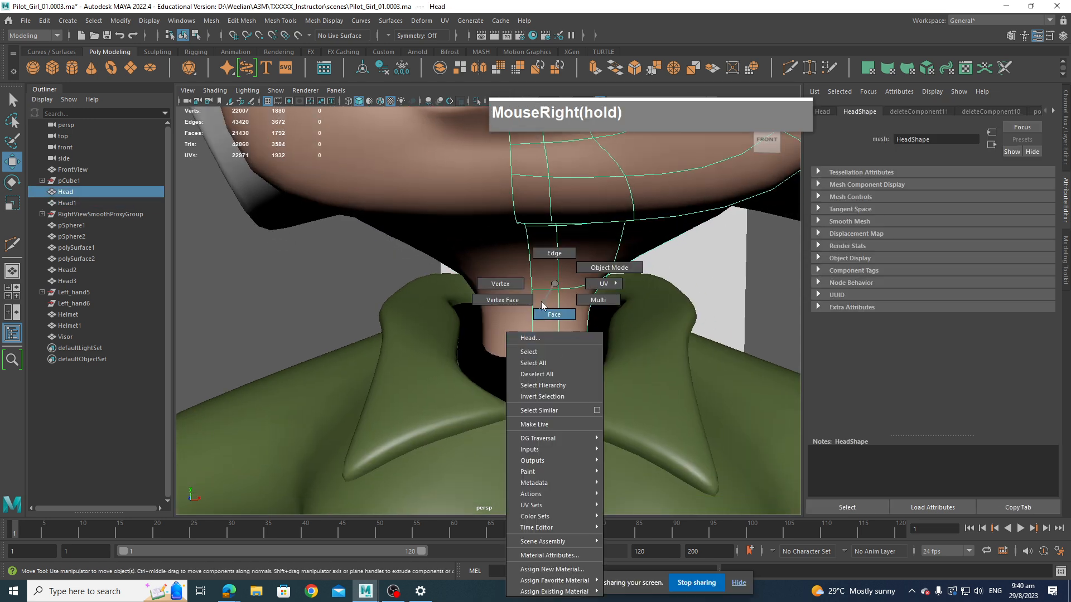
pyautogui.moveTo(556, 257); pyautogui.dragTo(555, 254, button='right')
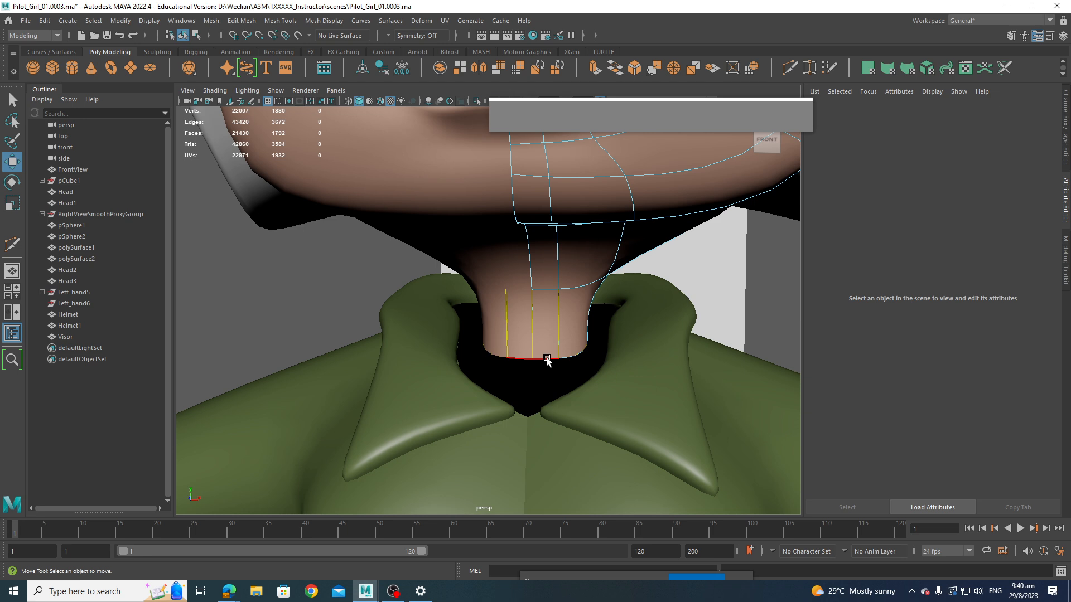
pyautogui.click(551, 368)
# Step: Extrude the neck's bottom border edges downward into the suit's collar opening
pyautogui.keyDown('alt'); pyautogui.moveTo(594, 370); pyautogui.dragTo(631, 361); pyautogui.keyUp('alt')
pyautogui.scroll(-4, 646, 349)
pyautogui.scroll(-3, 640, 366)
pyautogui.scroll(3, 641, 366)
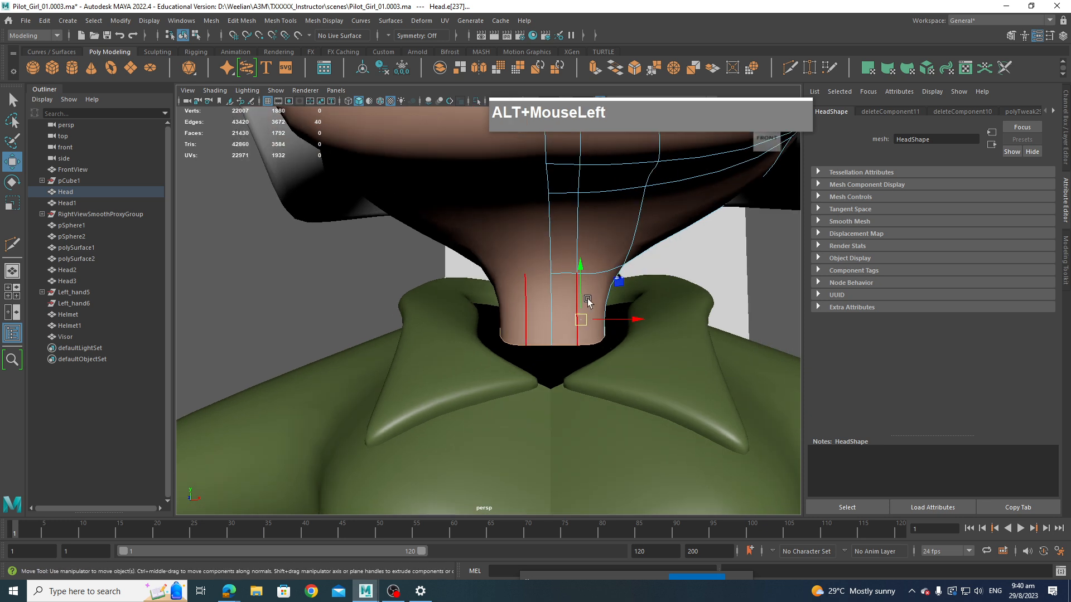
pyautogui.keyDown('shift'); pyautogui.moveTo(580, 273); pyautogui.dragTo(583, 355); pyautogui.keyUp('shift')
pyautogui.scroll(-3, 605, 350)
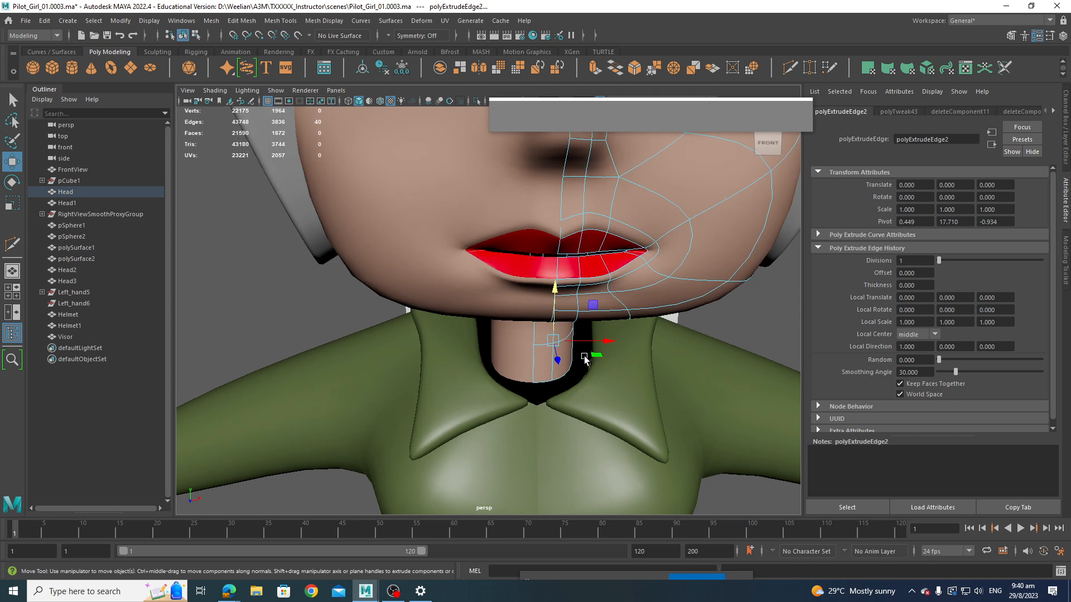
# Step: Restore the extruded edge selection and flare the neck's bottom edge outward to fill the gap inside the collar
pyautogui.click(553, 390)
pyautogui.keyDown('alt'); pyautogui.moveTo(555, 388); pyautogui.dragTo(491, 384); pyautogui.keyUp('alt')
pyautogui.keyDown('alt'); pyautogui.moveTo(493, 381); pyautogui.dragTo(518, 356, button='middle'); pyautogui.keyUp('alt')
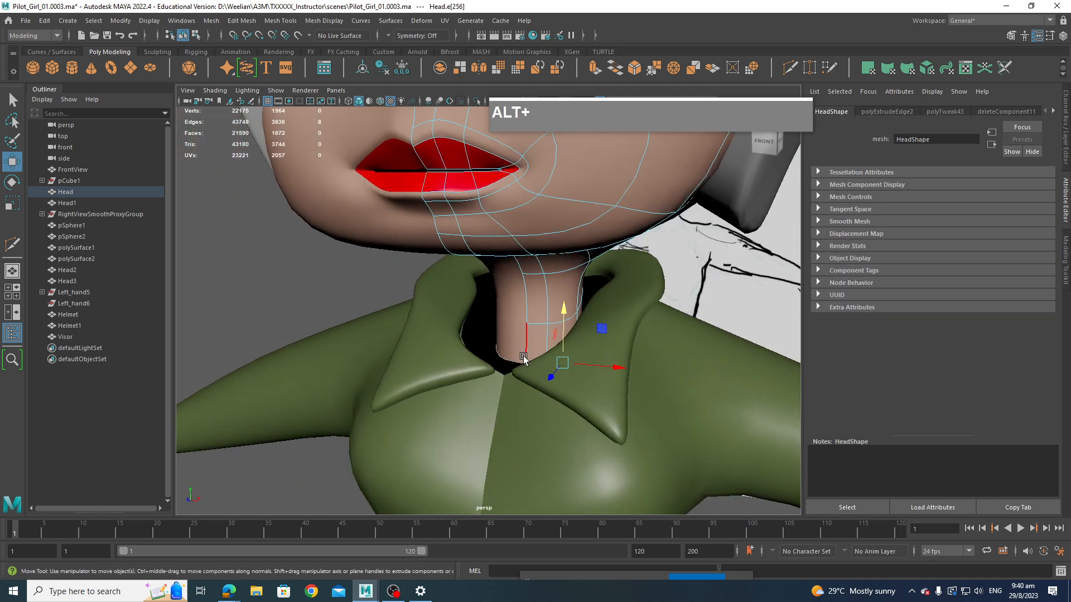
pyautogui.press('z')
pyautogui.moveTo(548, 371)
pyautogui.keyDown('alt'); pyautogui.mouseDown()
pyautogui.moveTo(583, 373)
pyautogui.moveTo(532, 363)
pyautogui.moveTo(536, 323)
pyautogui.moveTo(553, 351)
pyautogui.moveTo(535, 358)
pyautogui.mouseUp(); pyautogui.keyUp('alt')
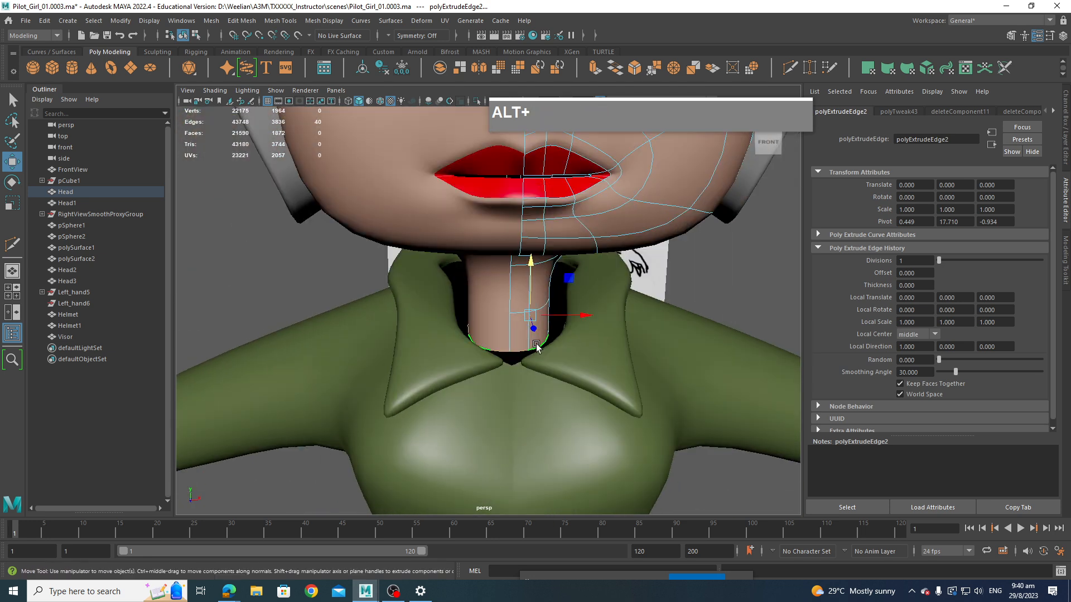
pyautogui.press('e')
pyautogui.press('r')
pyautogui.moveTo(530, 315); pyautogui.dragTo(602, 317)
pyautogui.press('w')
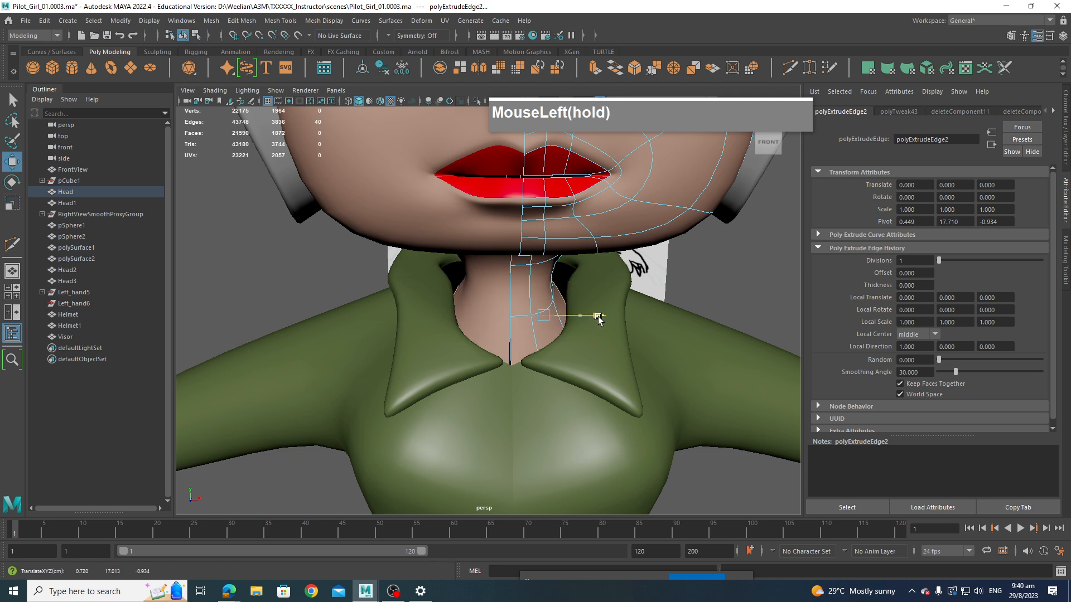
# Step: Switch the Head mesh to vertex mode and adjust the side vertices of the lower neck beside the collar
pyautogui.keyDown('alt'); pyautogui.moveTo(595, 337); pyautogui.dragTo(464, 322); pyautogui.keyUp('alt')
pyautogui.moveTo(549, 260); pyautogui.dragTo(494, 262, button='right')
pyautogui.moveTo(646, 312)
pyautogui.mouseDown()
pyautogui.moveTo(558, 278)
pyautogui.moveTo(641, 295)
pyautogui.moveTo(663, 315)
pyautogui.mouseUp()
pyautogui.click(648, 312)
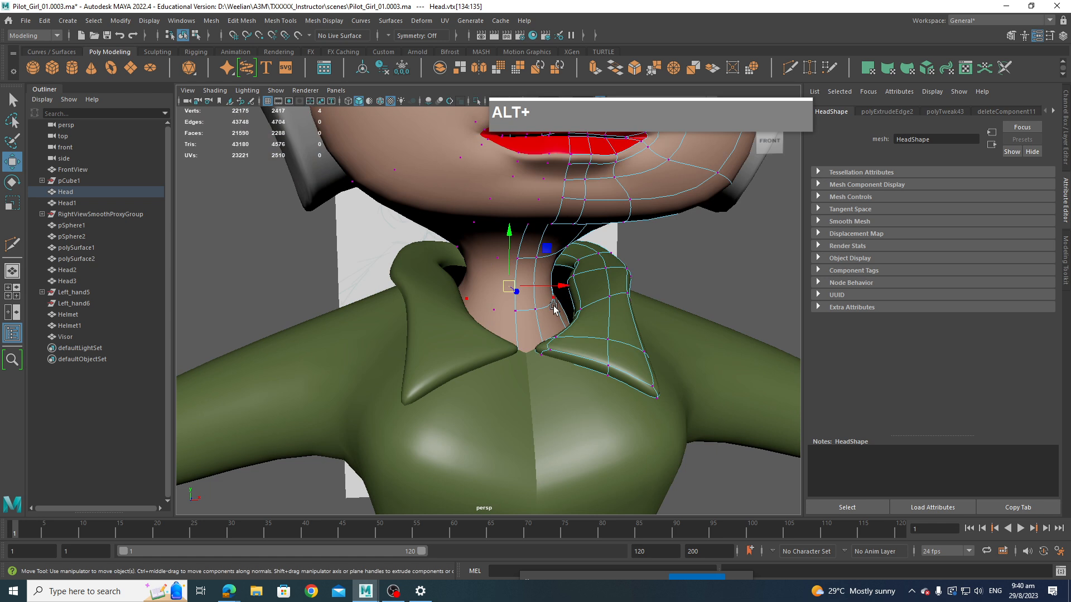
# Step: Return to object mode and examine the neck and mirrored collar up close and on the full figure
pyautogui.keyDown('alt'); pyautogui.moveTo(554, 309); pyautogui.dragTo(492, 296); pyautogui.keyUp('alt')
pyautogui.scroll(-10, 544, 307)
pyautogui.moveTo(512, 209); pyautogui.dragTo(549, 199, button='right')
pyautogui.click(614, 277)
pyautogui.scroll(10, 629, 300)
pyautogui.moveTo(633, 307)
pyautogui.keyDown('alt'); pyautogui.mouseDown()
pyautogui.moveTo(668, 290)
pyautogui.moveTo(494, 300)
pyautogui.moveTo(585, 294)
pyautogui.moveTo(511, 290)
pyautogui.moveTo(520, 290)
pyautogui.mouseUp(); pyautogui.keyUp('alt')
pyautogui.scroll(-8, 663, 292)
pyautogui.scroll(10, 557, 296)
pyautogui.scroll(-10, 443, 246)
pyautogui.scroll(-3, 544, 360)
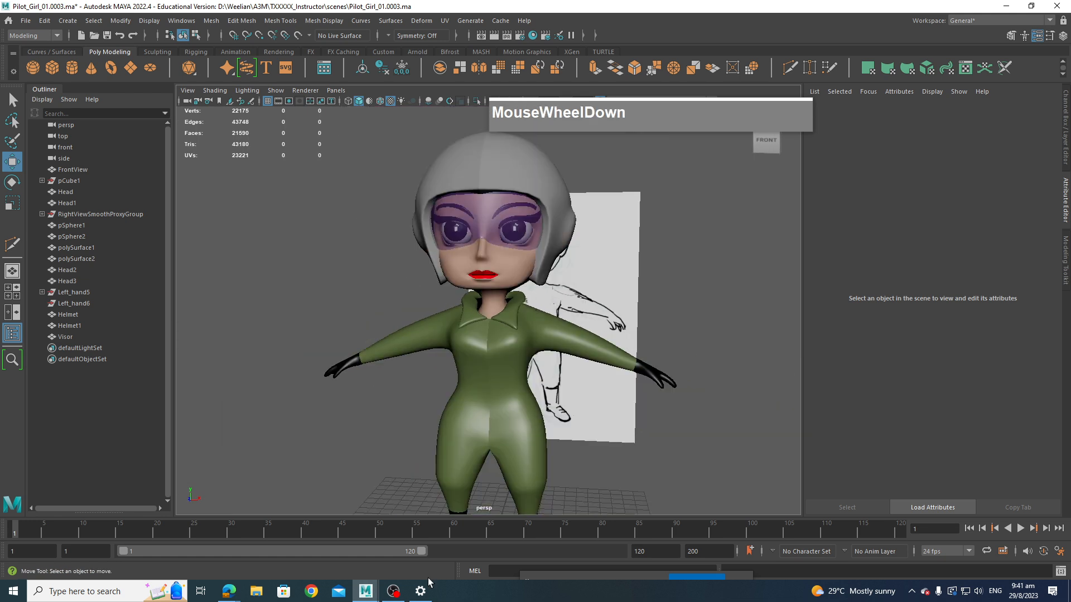
# Step: Switch to the Pilot_GirlV2_01.0014.ma scene and put its Body_Left mesh back in object mode
pyautogui.moveTo(392, 598)
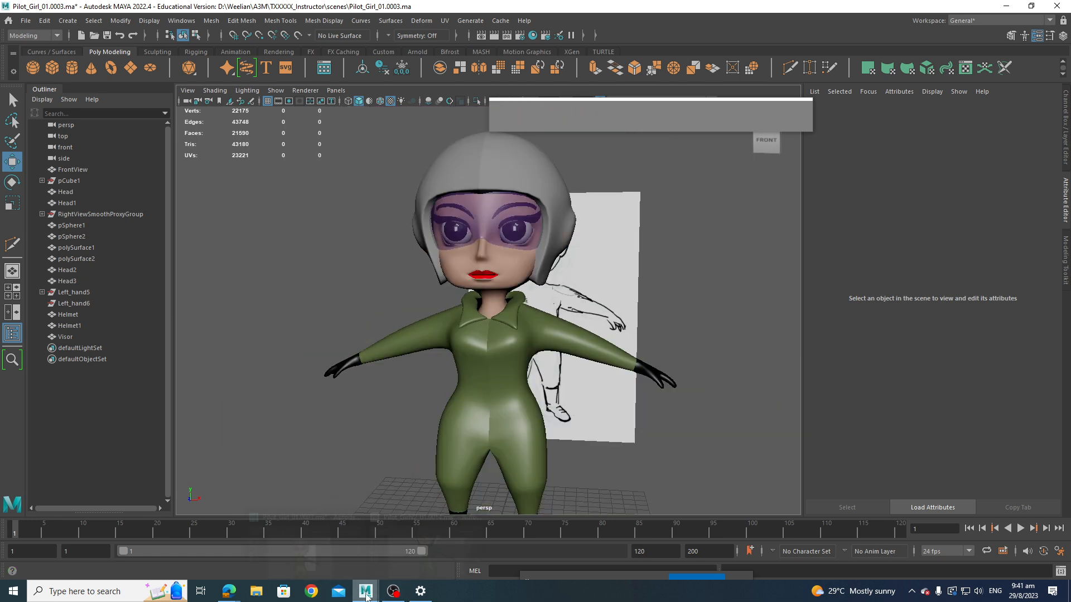
pyautogui.click(426, 543)
pyautogui.keyDown('alt'); pyautogui.moveTo(568, 414); pyautogui.dragTo(589, 397); pyautogui.keyUp('alt')
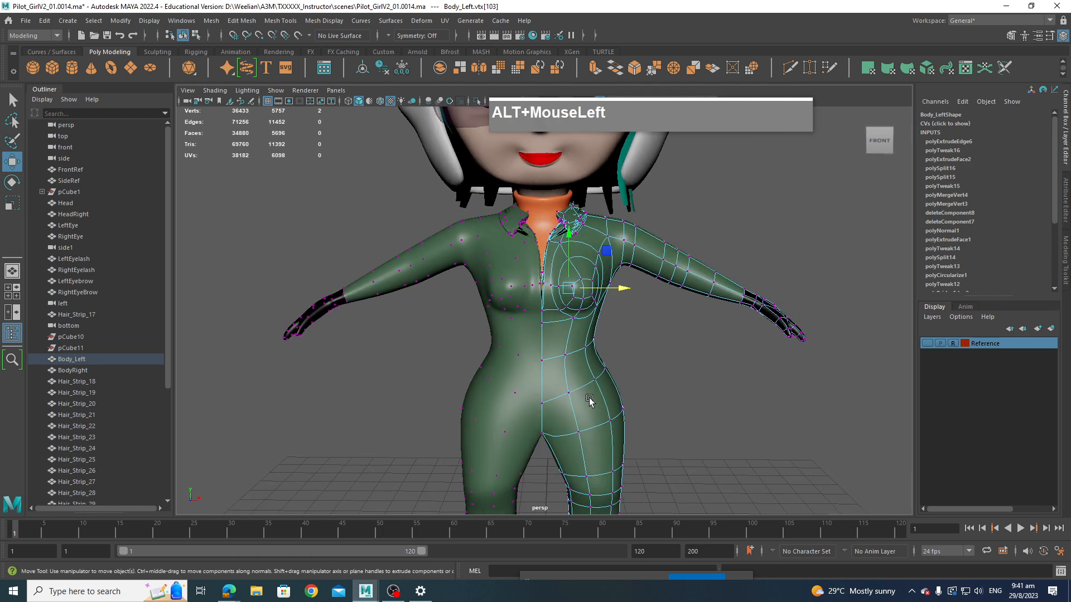
pyautogui.keyDown('alt'); pyautogui.moveTo(589, 397); pyautogui.dragTo(579, 462, button='middle'); pyautogui.keyUp('alt')
pyautogui.click(623, 419)
pyautogui.scroll(4, 544, 290)
pyautogui.moveTo(588, 283); pyautogui.dragTo(643, 270, button='right')
pyautogui.click(772, 283)
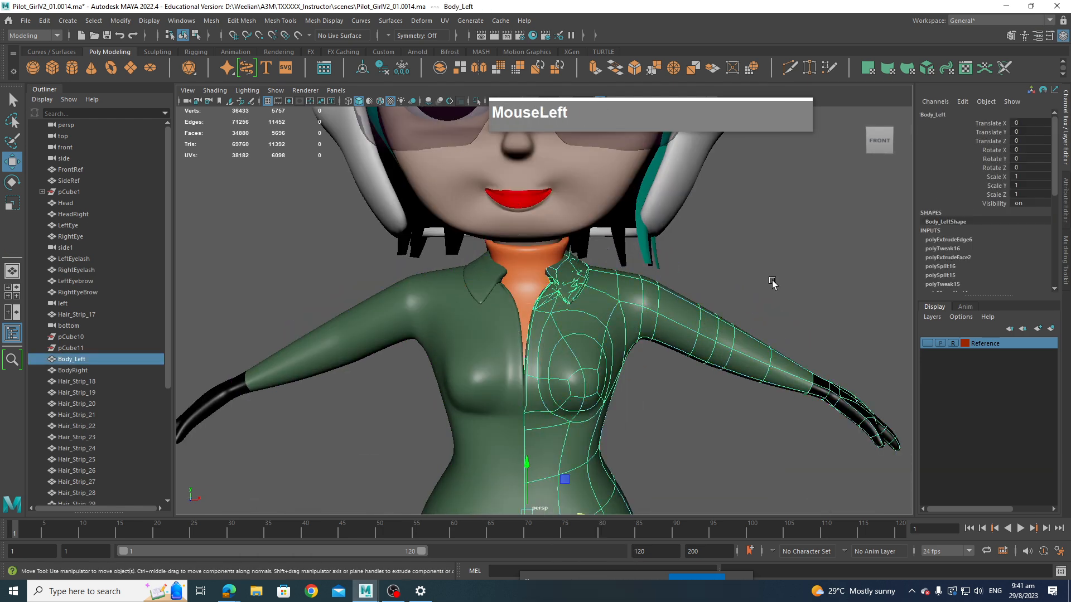
# Step: Select the orange inner collar on the reference character and examine how it fits under the suit's open collar
pyautogui.scroll(3, 736, 289)
pyautogui.click(540, 252)
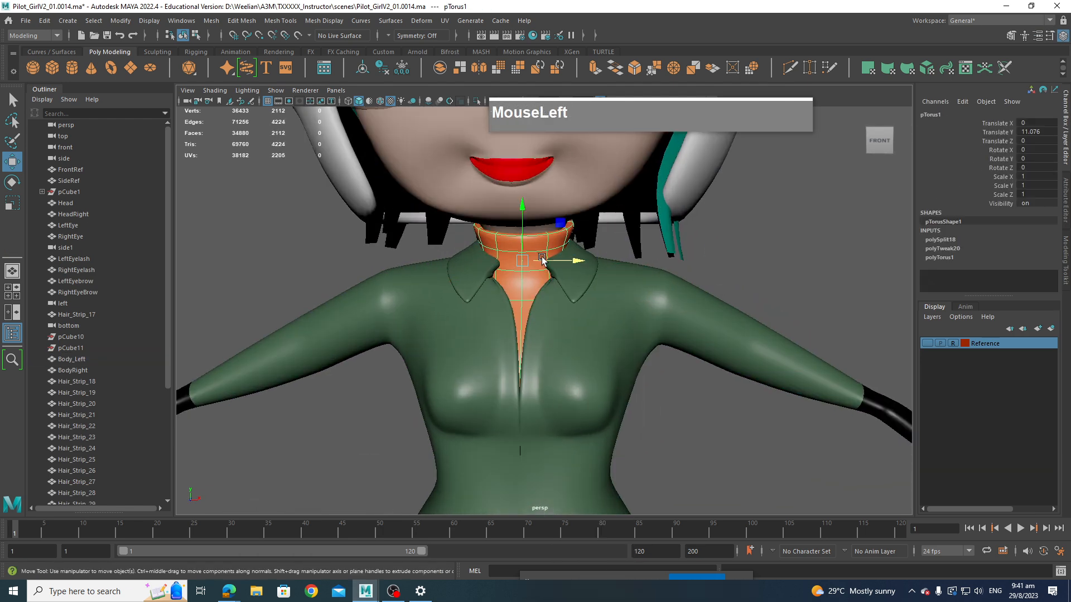
pyautogui.moveTo(542, 258)
pyautogui.keyDown('alt'); pyautogui.mouseDown()
pyautogui.moveTo(504, 256)
pyautogui.moveTo(559, 255)
pyautogui.mouseUp(); pyautogui.keyUp('alt')
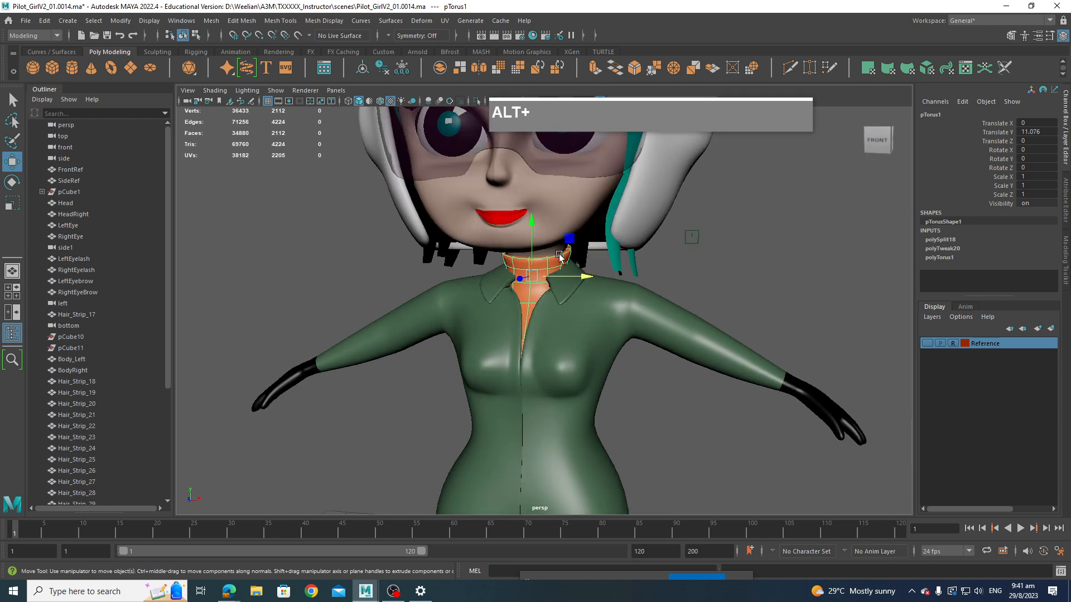
pyautogui.scroll(2, 526, 276)
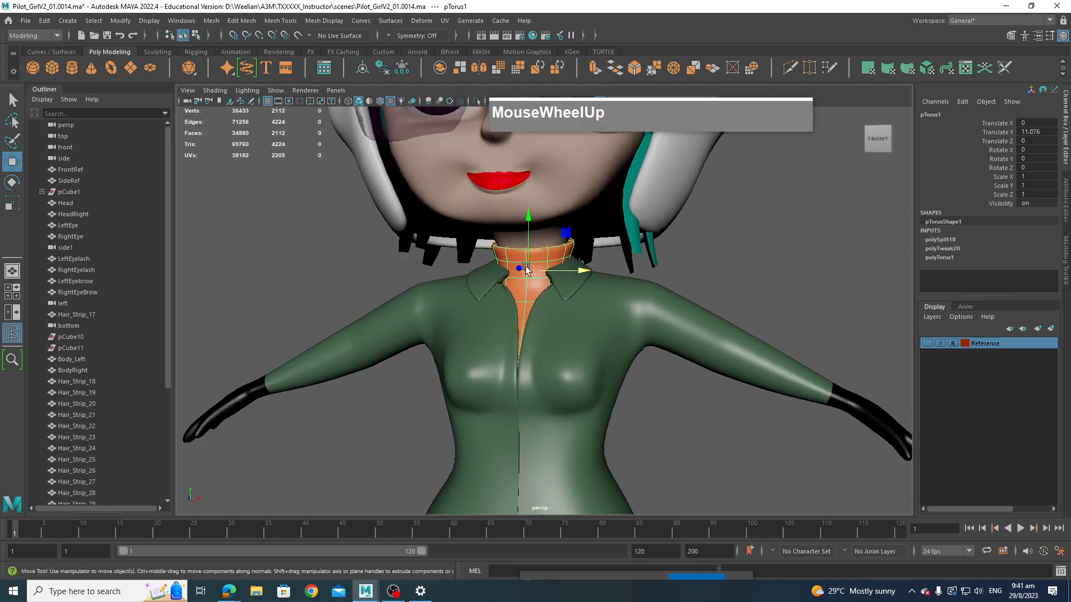
pyautogui.keyDown('alt'); pyautogui.moveTo(541, 458); pyautogui.dragTo(524, 412, button='middle'); pyautogui.keyUp('alt')
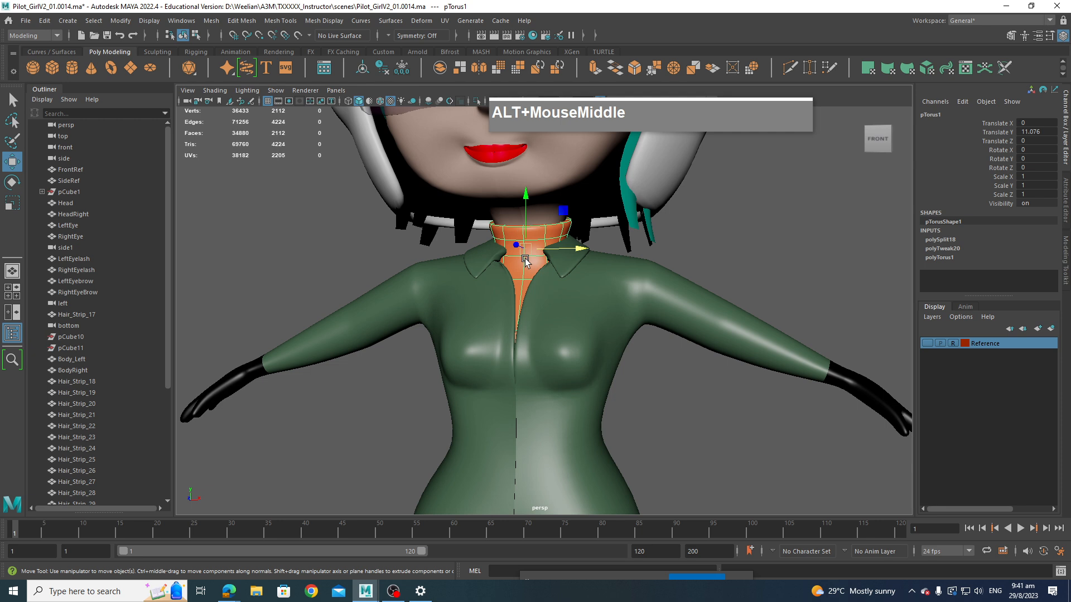
pyautogui.keyDown('alt'); pyautogui.moveTo(523, 257); pyautogui.dragTo(537, 249); pyautogui.keyUp('alt')
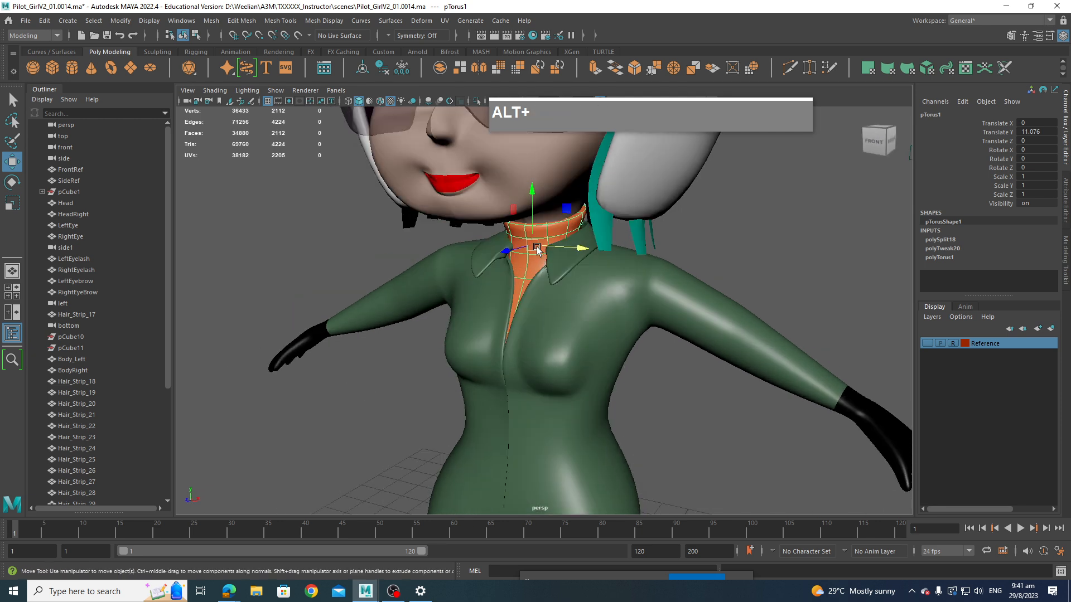
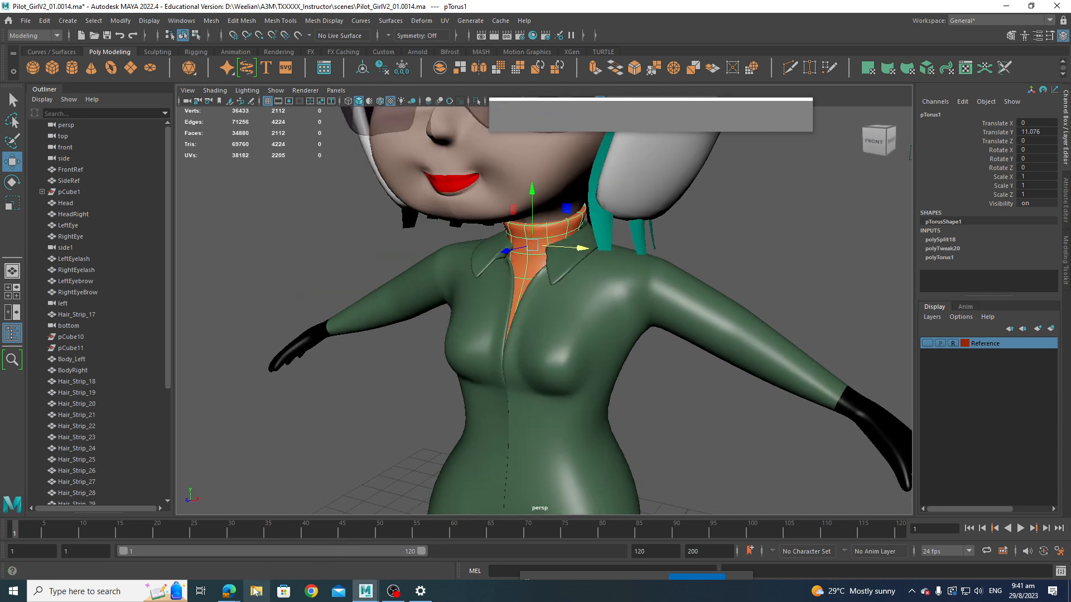
# Step: Back in the Pilot_Girl_01.0003.ma scene, create a polygon torus at the grid centre and open its material attributes
pyautogui.click(366, 591)
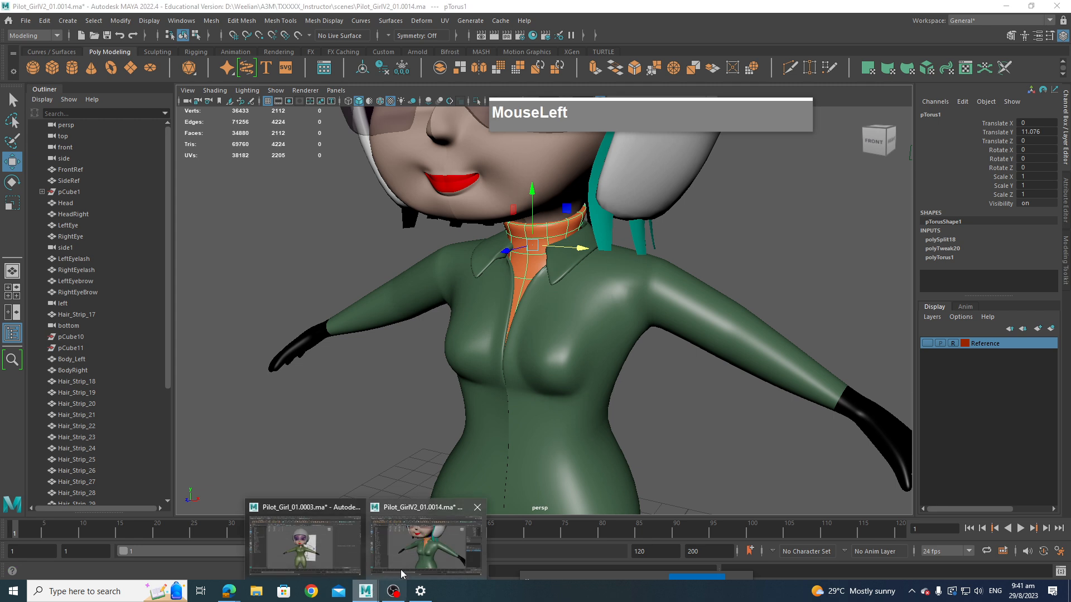
pyautogui.click(323, 559)
pyautogui.keyDown('alt'); pyautogui.moveTo(641, 401); pyautogui.dragTo(528, 351, button='middle'); pyautogui.keyUp('alt')
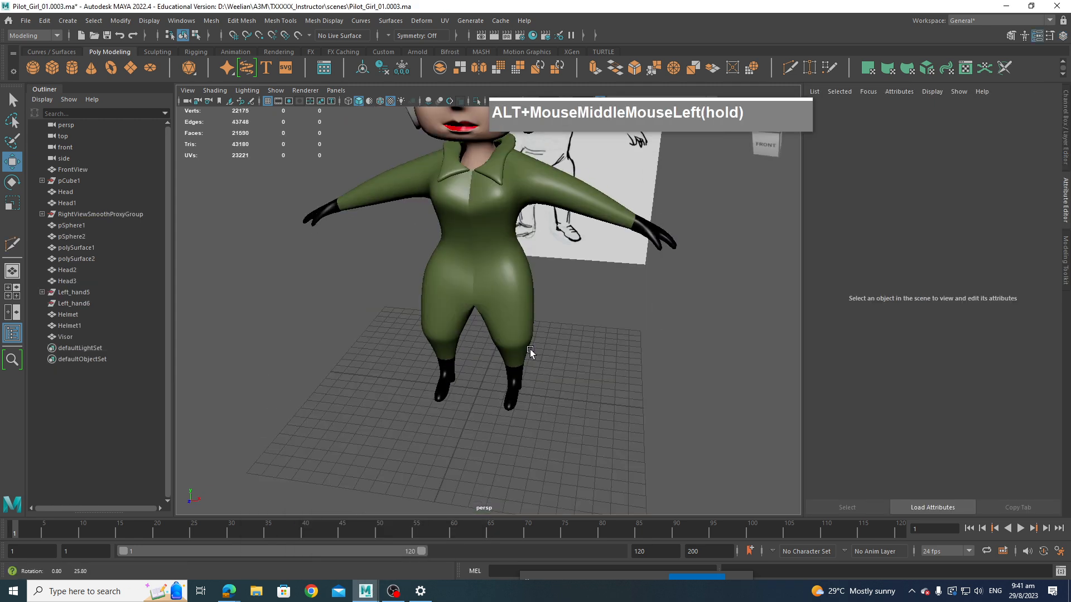
pyautogui.keyDown('alt'); pyautogui.moveTo(528, 351); pyautogui.dragTo(456, 401); pyautogui.keyUp('alt')
pyautogui.keyDown('shift'); pyautogui.moveTo(479, 362); pyautogui.dragTo(506, 379, button='right'); pyautogui.keyUp('shift')
pyautogui.scroll(2, 539, 379)
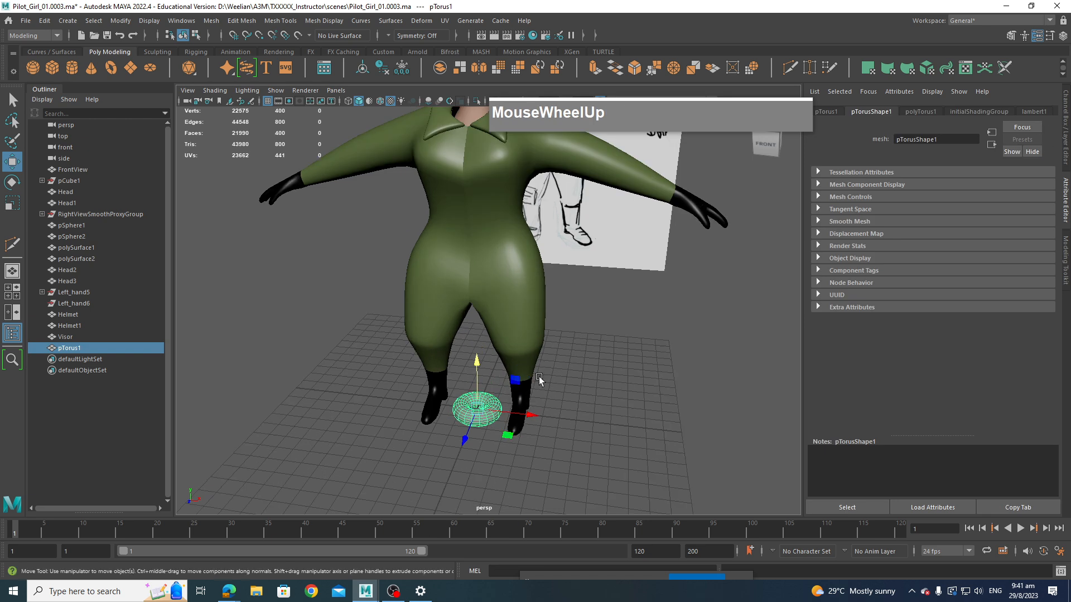
pyautogui.moveTo(501, 295); pyautogui.dragTo(502, 558, button='right')
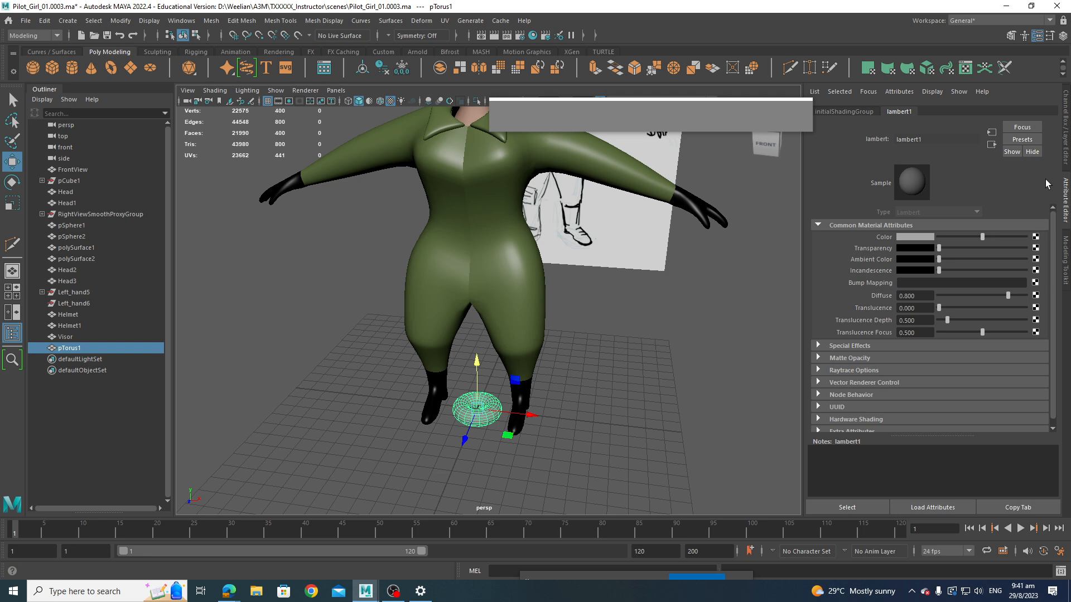
# Step: Change the torus's lambert1 material colour to a dark red
pyautogui.click(913, 226)
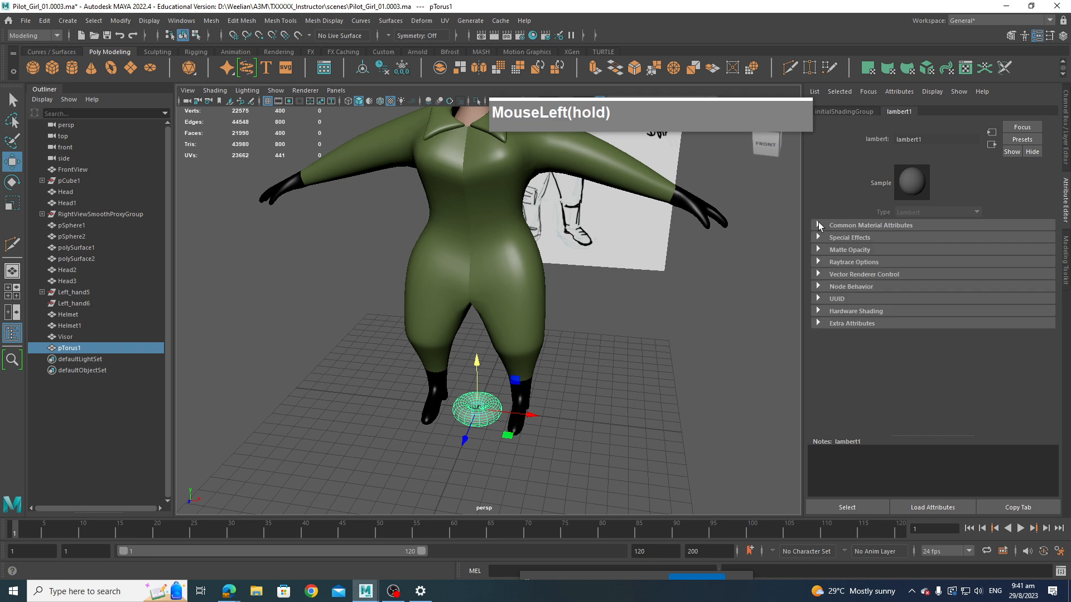
pyautogui.click(818, 225)
pyautogui.click(917, 239)
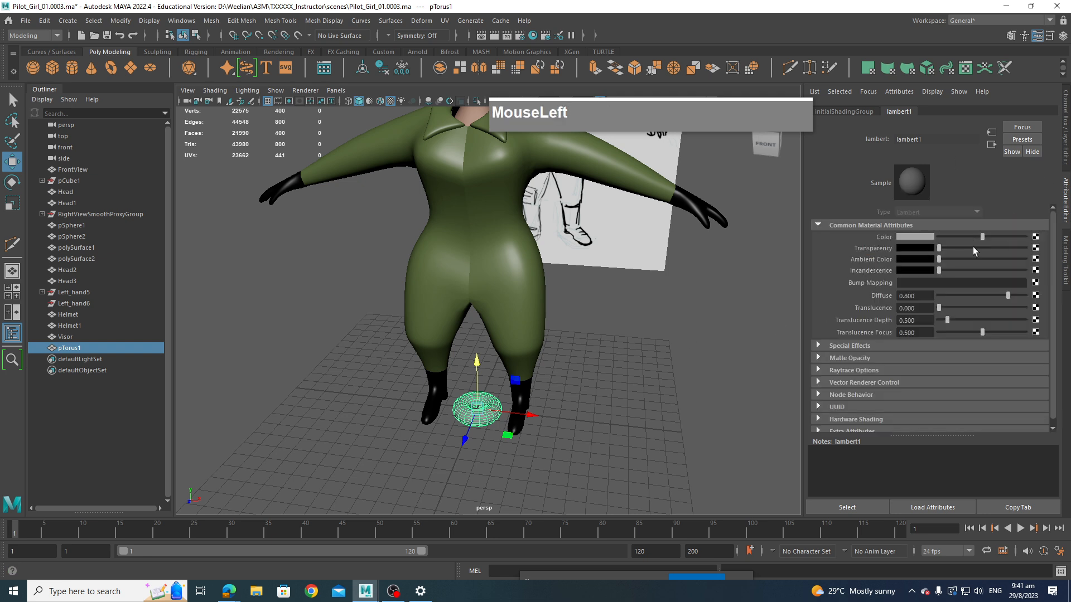
pyautogui.click(913, 238)
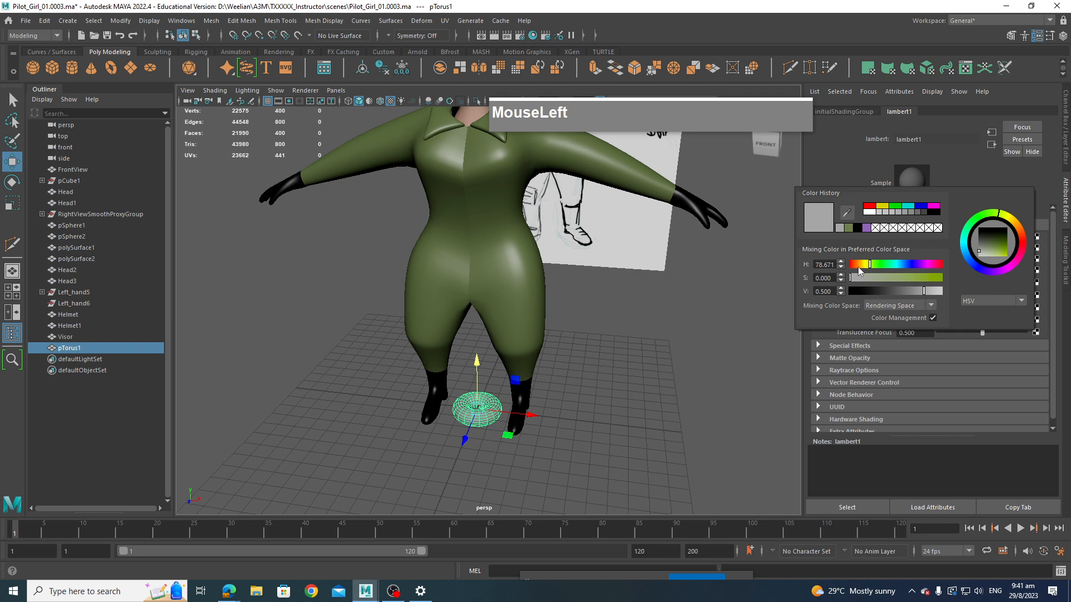
pyautogui.moveTo(858, 267); pyautogui.dragTo(850, 264)
pyautogui.click(870, 207)
pyautogui.moveTo(1001, 247); pyautogui.dragTo(1026, 241)
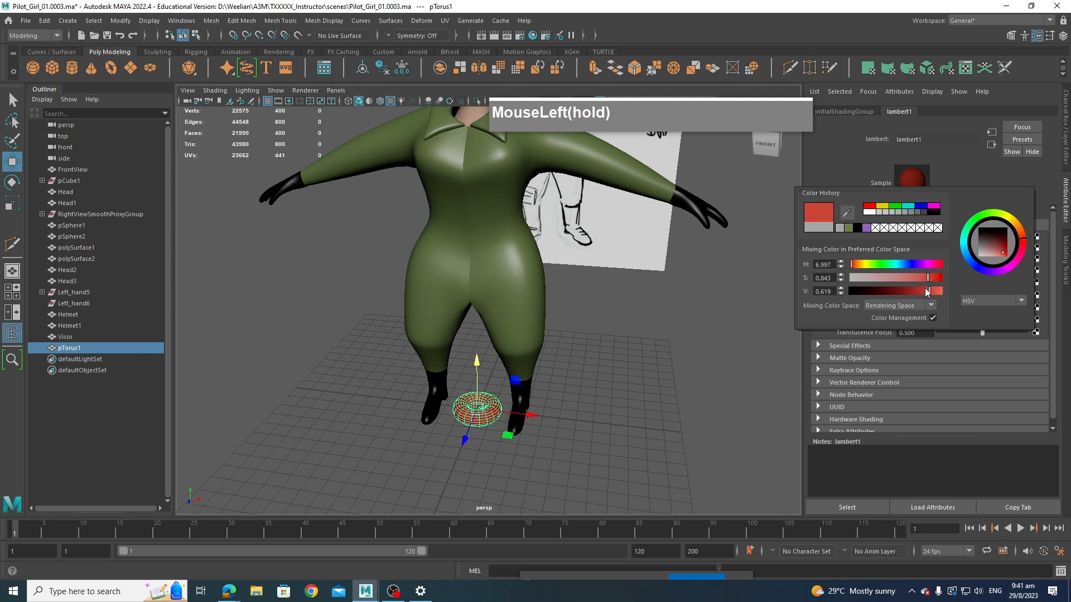
pyautogui.moveTo(927, 291); pyautogui.dragTo(902, 294)
pyautogui.click(585, 422)
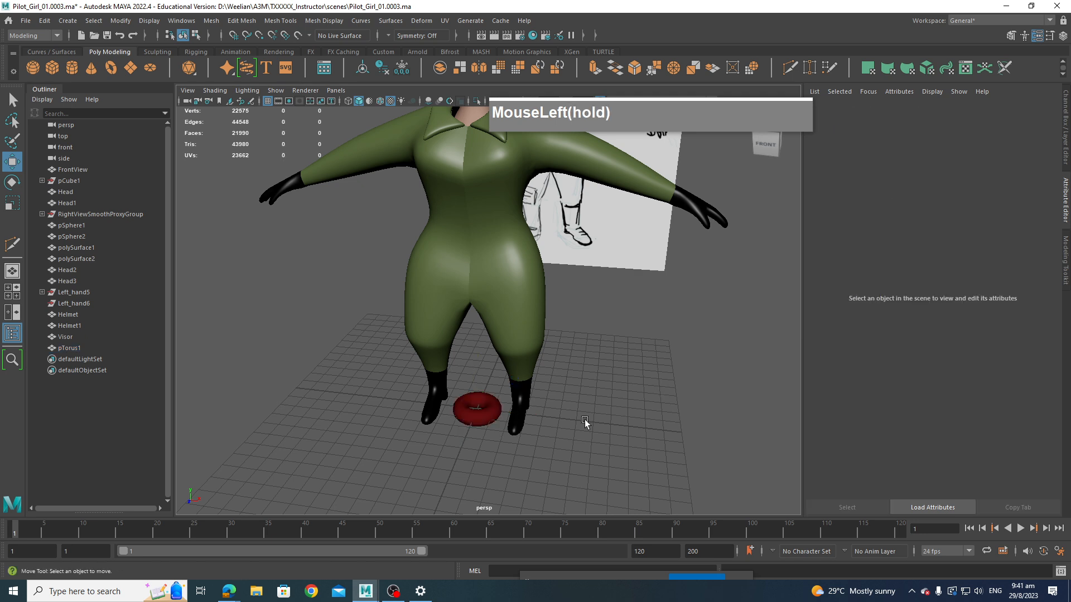
# Step: Set the red torus's Subdivisions Axis to 8 and Subdivisions Height to 8
pyautogui.click(483, 418)
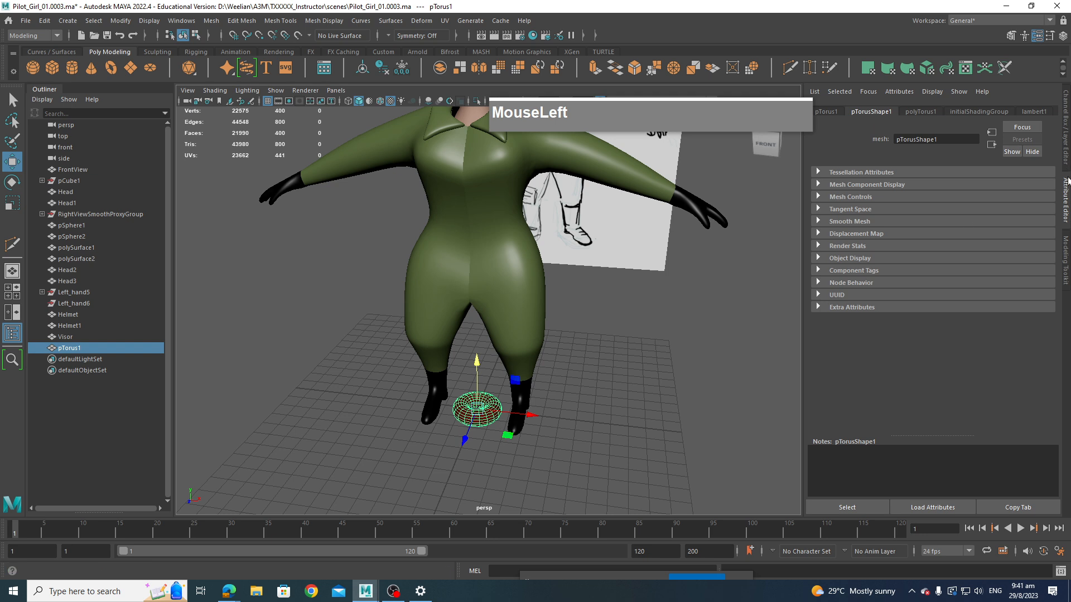
pyautogui.click(1066, 201)
pyautogui.click(937, 241)
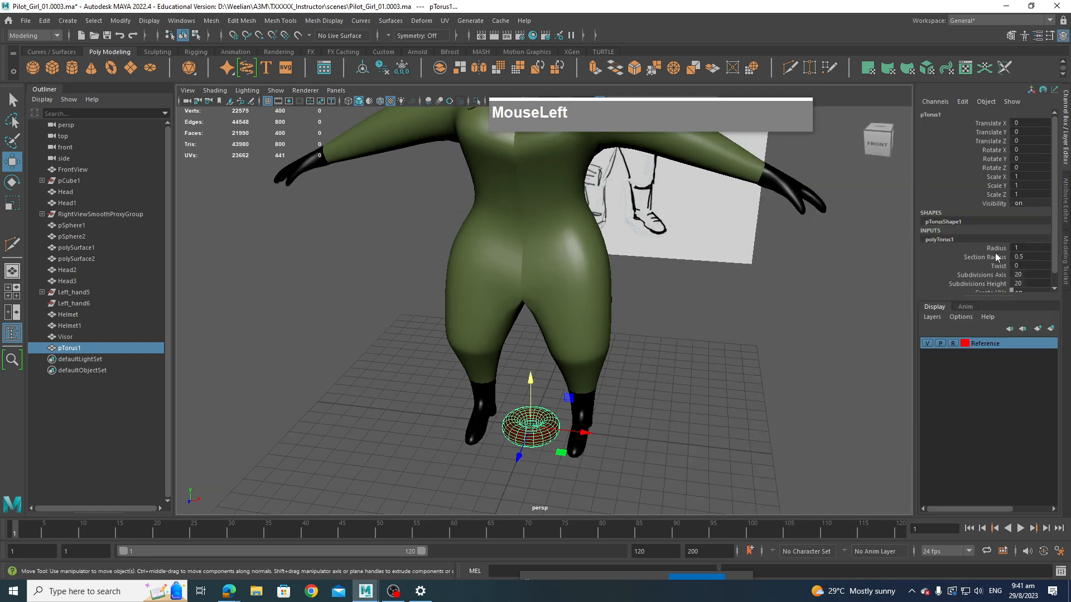
pyautogui.scroll(-1, 998, 267)
pyautogui.click(988, 271)
pyautogui.moveTo(755, 333); pyautogui.dragTo(691, 353, button='middle')
pyautogui.click(983, 262)
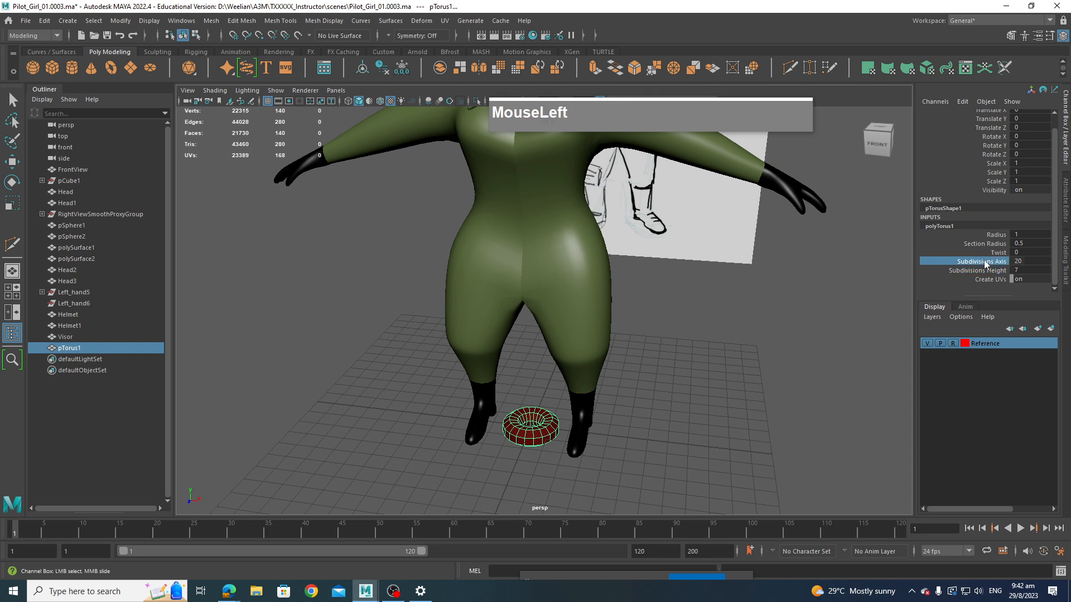
pyautogui.moveTo(800, 297); pyautogui.dragTo(731, 321, button='middle')
pyautogui.moveTo(731, 334)
pyautogui.keyDown('alt'); pyautogui.mouseDown()
pyautogui.moveTo(787, 333)
pyautogui.moveTo(725, 336)
pyautogui.mouseUp(); pyautogui.keyUp('alt')
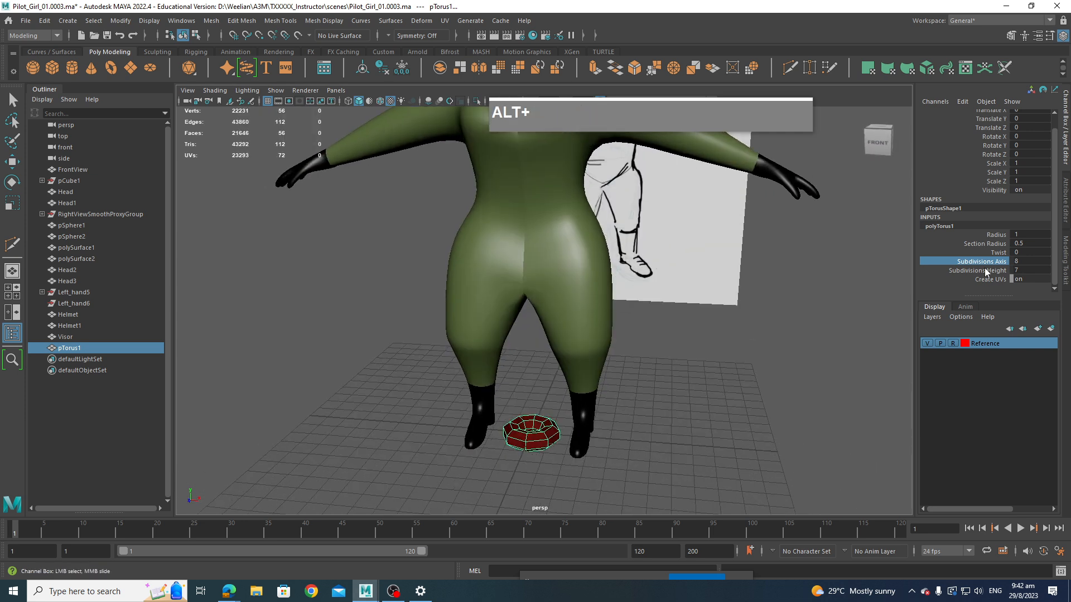
pyautogui.click(986, 272)
pyautogui.moveTo(828, 301); pyautogui.dragTo(721, 353, button='middle')
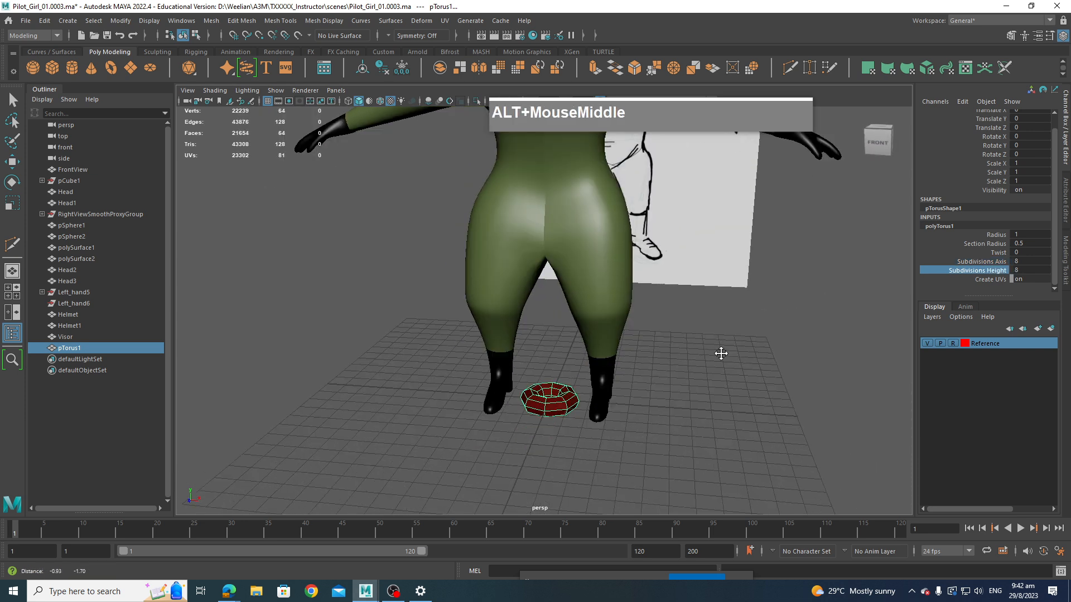
# Step: Select all the torus's vertices and scale them up vertically to form a tall band
pyautogui.keyDown('alt'); pyautogui.moveTo(721, 354); pyautogui.dragTo(772, 318); pyautogui.keyUp('alt')
pyautogui.keyDown('alt'); pyautogui.scroll(5, 744, 317); pyautogui.keyUp('alt')
pyautogui.keyDown('alt'); pyautogui.moveTo(743, 318); pyautogui.dragTo(715, 333, button='middle'); pyautogui.keyUp('alt')
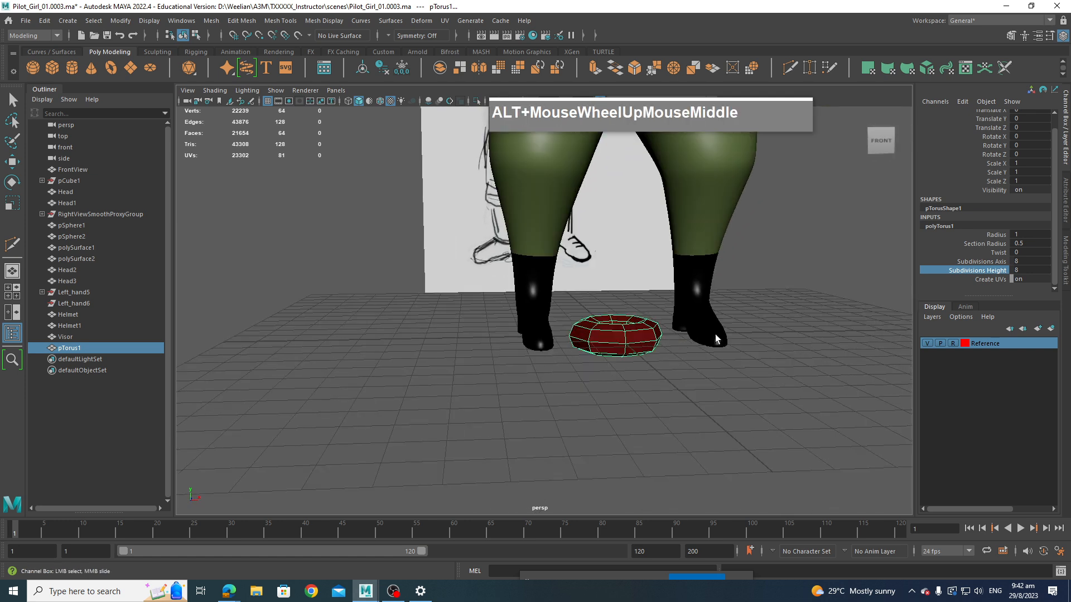
pyautogui.moveTo(715, 334)
pyautogui.keyDown('alt'); pyautogui.mouseDown()
pyautogui.moveTo(765, 327)
pyautogui.moveTo(732, 333)
pyautogui.mouseUp(); pyautogui.keyUp('alt')
pyautogui.moveTo(661, 352); pyautogui.dragTo(614, 290, button='right')
pyautogui.moveTo(610, 278); pyautogui.dragTo(707, 416)
pyautogui.press('w')
pyautogui.moveTo(521, 273); pyautogui.dragTo(679, 360)
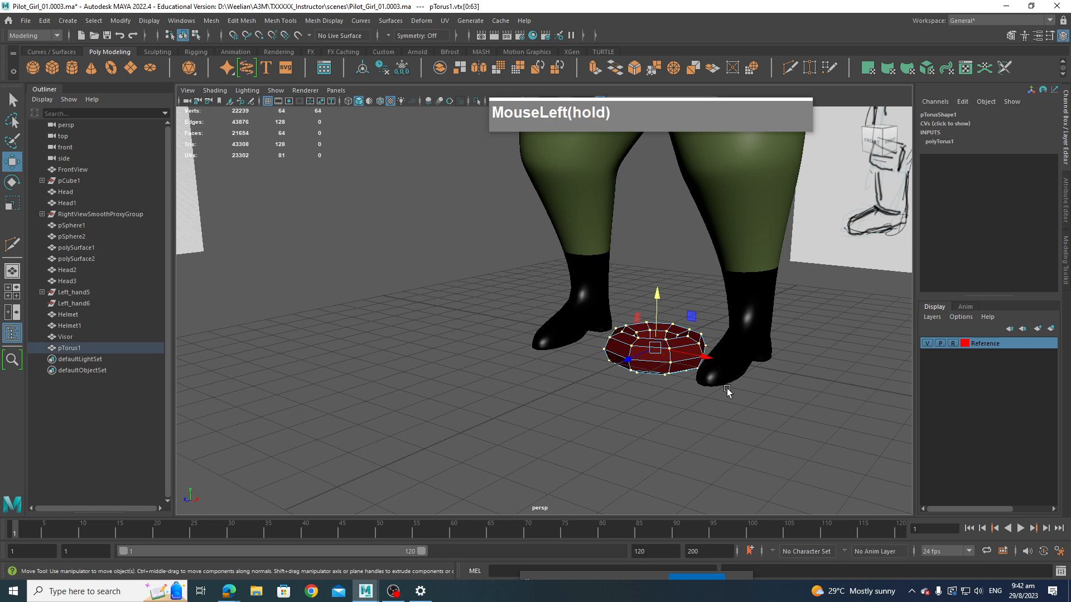
pyautogui.press('r')
pyautogui.moveTo(657, 293); pyautogui.dragTo(656, 223)
# Step: Return the torus to object mode and raise it to the character's neck, at Translate Y 17.843
pyautogui.scroll(-5, 713, 304)
pyautogui.keyDown('alt'); pyautogui.moveTo(691, 317); pyautogui.dragTo(675, 400, button='middle'); pyautogui.keyUp('alt')
pyautogui.scroll(-3, 674, 400)
pyautogui.scroll(2, 675, 400)
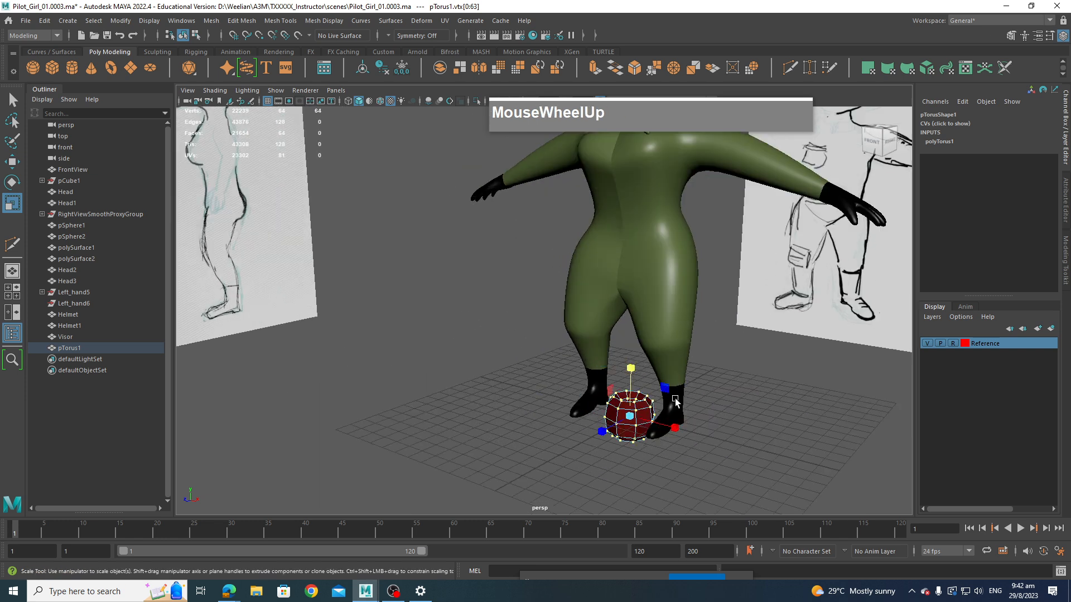
pyautogui.scroll(1, 675, 399)
pyautogui.scroll(-3, 664, 430)
pyautogui.moveTo(605, 384); pyautogui.dragTo(661, 268, button='right')
pyautogui.press('w')
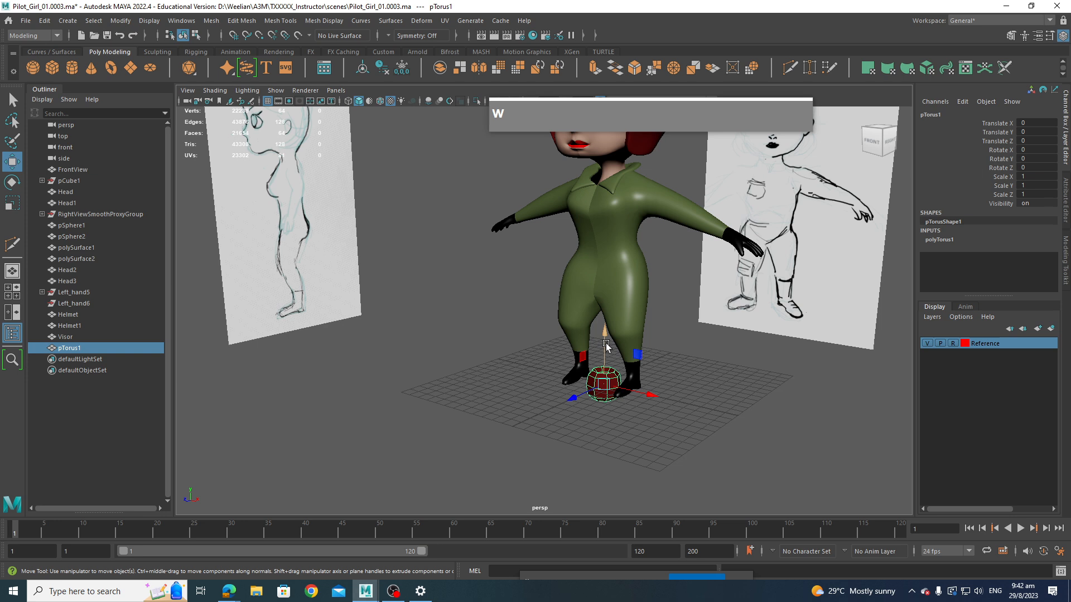
pyautogui.moveTo(605, 343); pyautogui.dragTo(624, 125)
# Step: In the side view's wireframe display, widen the torus to a scale of 1.141 in X and Z
pyautogui.keyDown('alt'); pyautogui.moveTo(641, 179); pyautogui.dragTo(568, 182); pyautogui.keyUp('alt')
pyautogui.scroll(3, 621, 165)
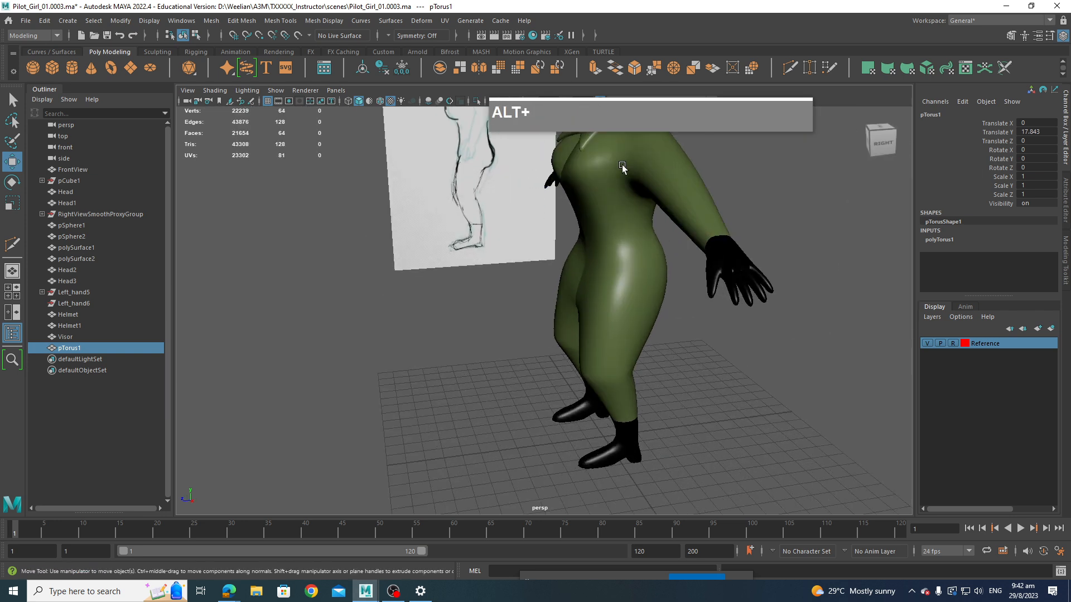
pyautogui.keyDown('alt'); pyautogui.moveTo(621, 165); pyautogui.dragTo(622, 299, button='middle'); pyautogui.keyUp('alt')
pyautogui.keyDown('alt'); pyautogui.moveTo(622, 298); pyautogui.dragTo(601, 288); pyautogui.keyUp('alt')
pyautogui.scroll(4, 601, 285)
pyautogui.keyDown('alt'); pyautogui.moveTo(601, 268); pyautogui.dragTo(603, 286, button='middle'); pyautogui.keyUp('alt')
pyautogui.press('space')
pyautogui.moveTo(604, 286); pyautogui.dragTo(649, 289)
pyautogui.scroll(-3, 641, 264)
pyautogui.scroll(3, 635, 335)
pyautogui.keyDown('alt'); pyautogui.moveTo(628, 392); pyautogui.dragTo(604, 334, button='middle'); pyautogui.keyUp('alt')
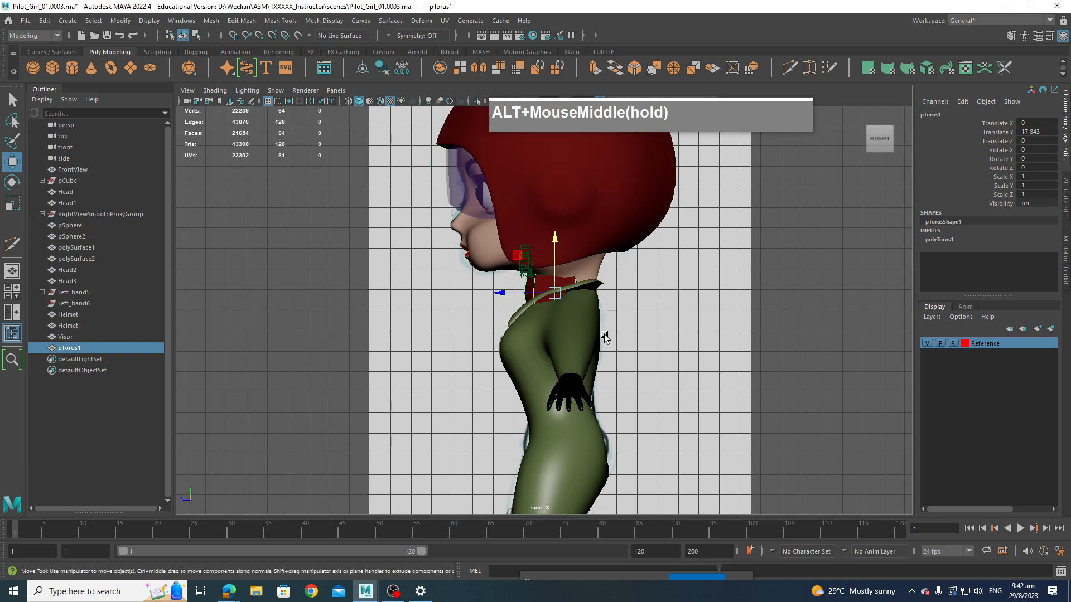
pyautogui.press('4')
pyautogui.scroll(4, 620, 329)
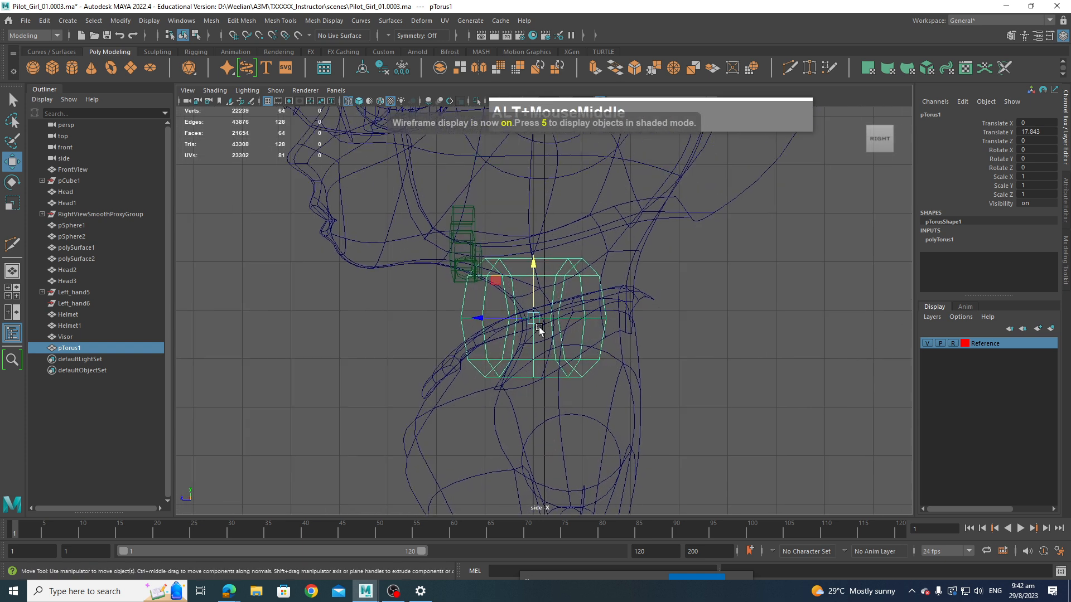
pyautogui.press('e')
pyautogui.press('r')
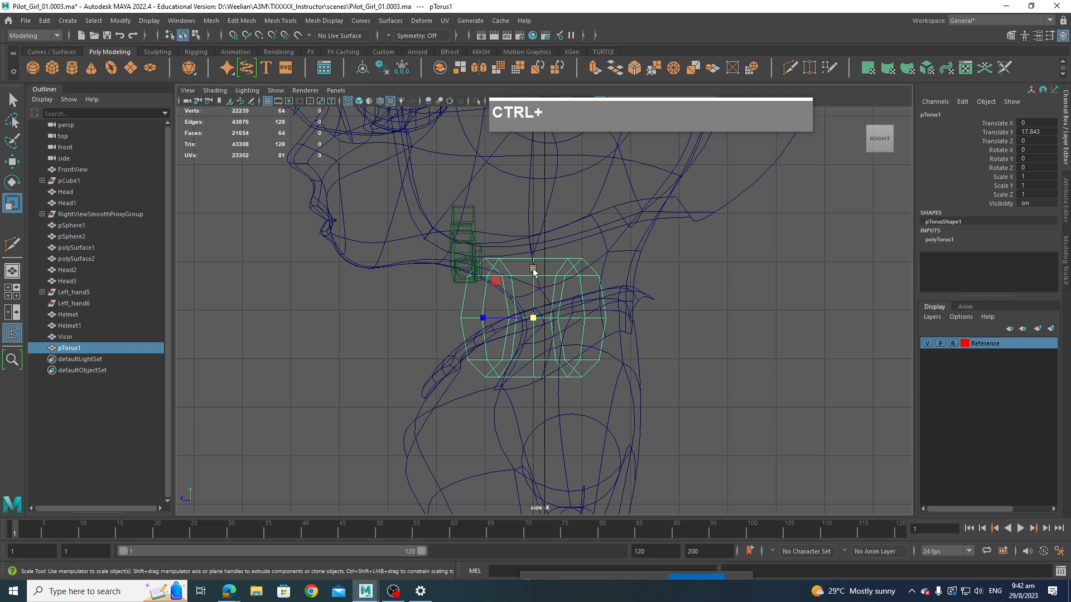
pyautogui.keyDown('ctrl'); pyautogui.moveTo(534, 268); pyautogui.dragTo(537, 267); pyautogui.keyUp('ctrl')
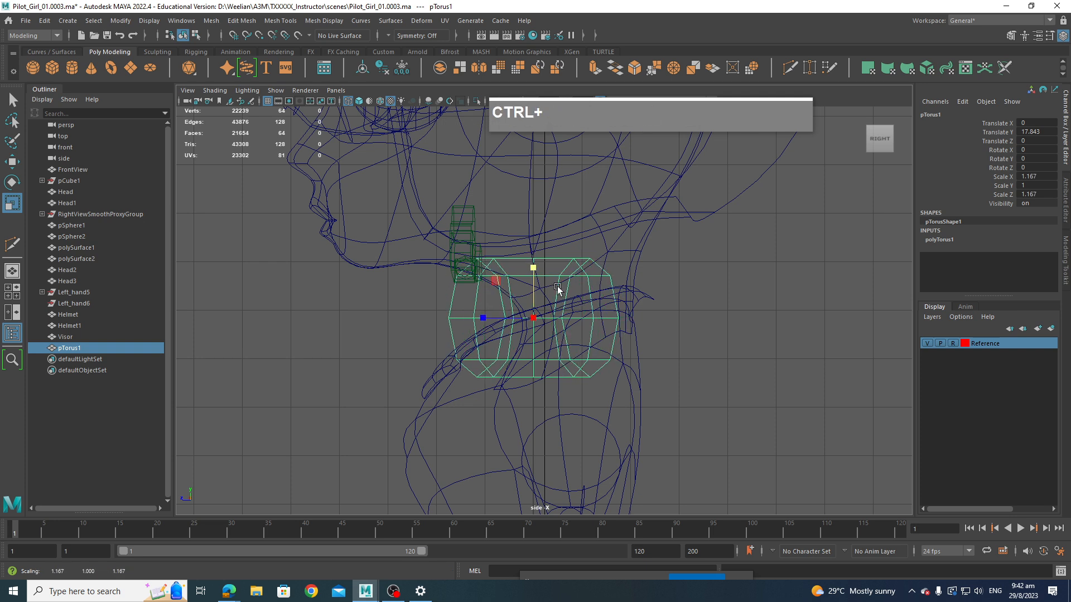
pyautogui.keyDown('ctrl'); pyautogui.moveTo(534, 264); pyautogui.dragTo(537, 272); pyautogui.keyUp('ctrl')
pyautogui.keyDown('ctrl'); pyautogui.rightClick(534, 266); pyautogui.keyUp('ctrl')
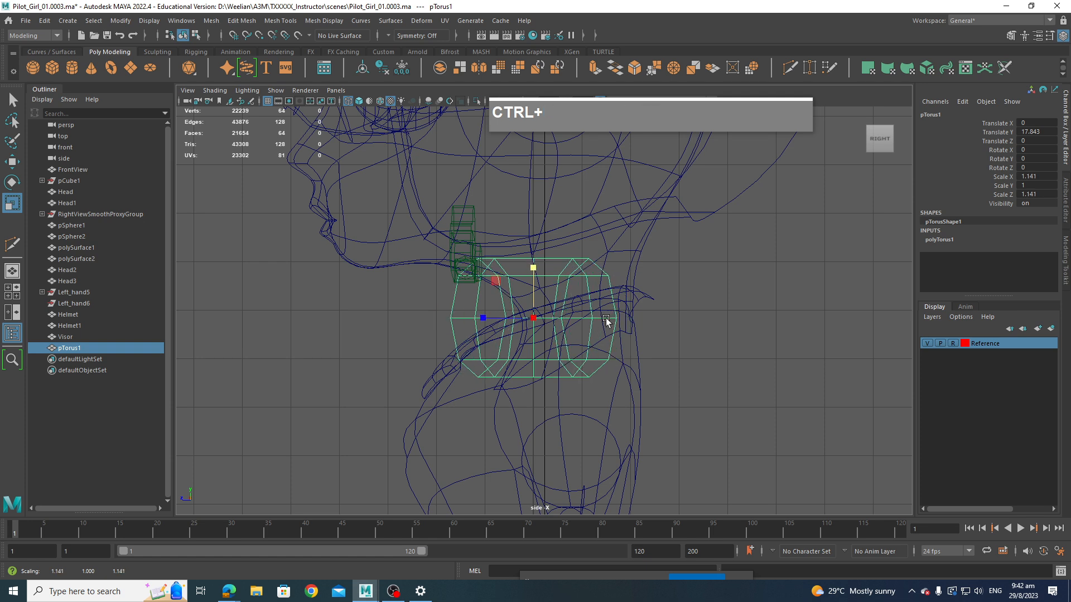
# Step: Tilt the torus 17.016 degrees in X and shift it to Translate Y 17.889 and Z -0.725, following the neckline
pyautogui.press('e')
pyautogui.moveTo(585, 302)
pyautogui.mouseDown()
pyautogui.moveTo(581, 288)
pyautogui.moveTo(644, 290)
pyautogui.moveTo(598, 296)
pyautogui.mouseUp()
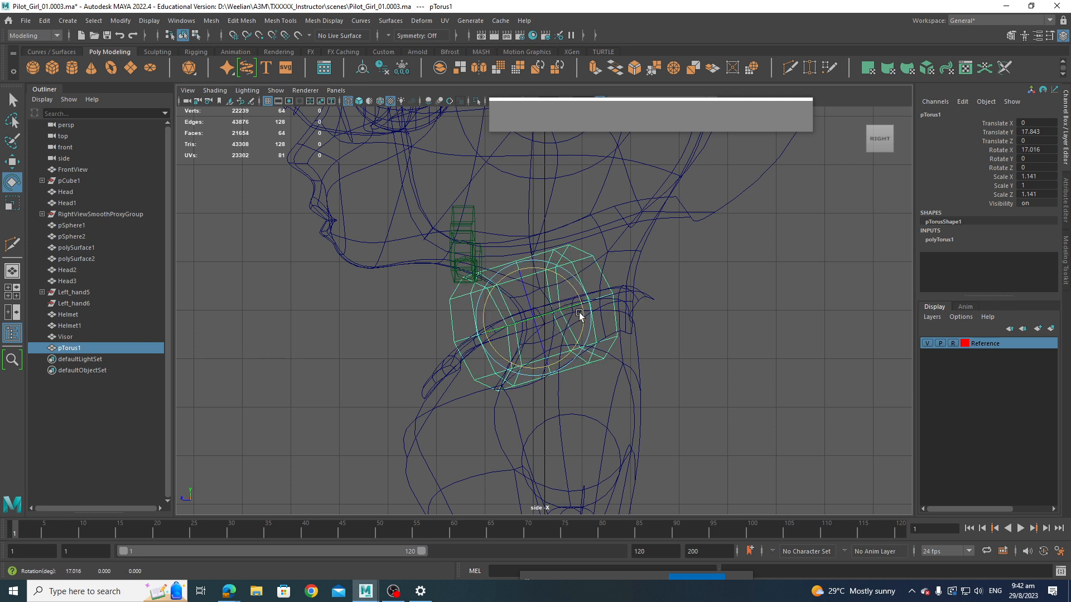
pyautogui.press('w')
pyautogui.moveTo(537, 322); pyautogui.dragTo(575, 317)
# Step: Reposition the torus's upper and lower back vertices to fit the back of the neck and suit collar
pyautogui.scroll(2, 574, 317)
pyautogui.moveTo(601, 251); pyautogui.dragTo(548, 252, button='right')
pyautogui.click(671, 302)
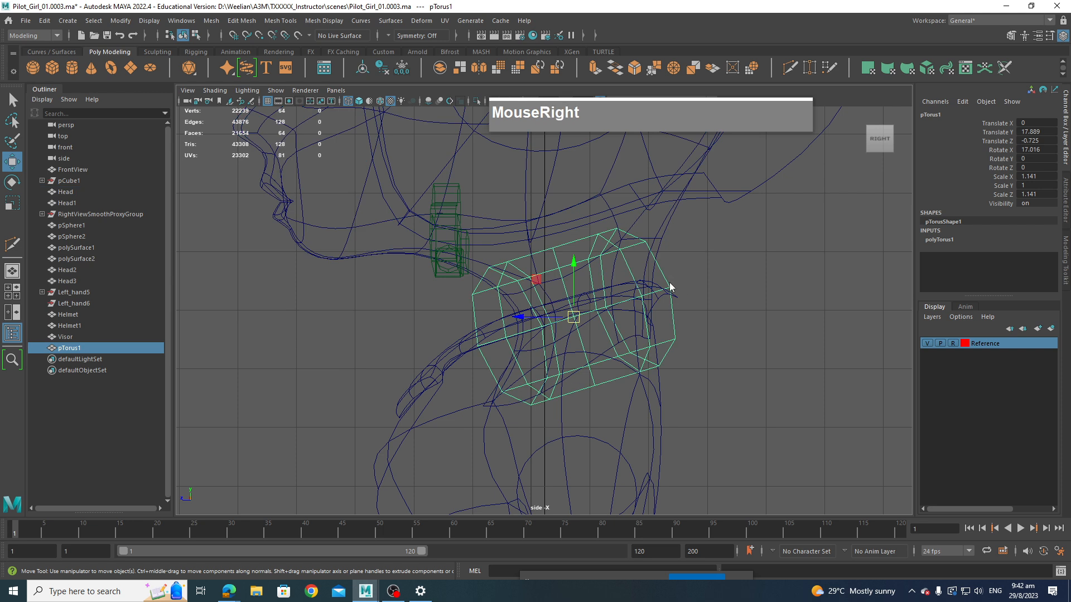
pyautogui.moveTo(670, 283); pyautogui.dragTo(617, 277, button='right')
pyautogui.moveTo(570, 201); pyautogui.dragTo(655, 241)
pyautogui.moveTo(716, 389); pyautogui.dragTo(625, 290)
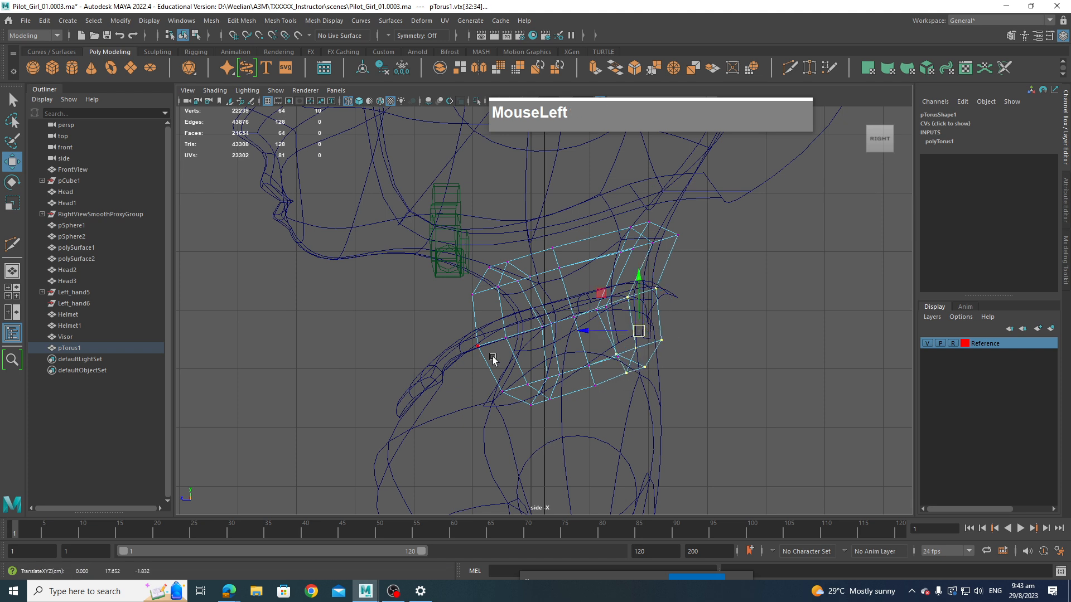
# Step: Pull the torus's front vertices inward to bring the band closer to the front of the neck
pyautogui.moveTo(439, 283); pyautogui.dragTo(509, 349)
pyautogui.moveTo(494, 315); pyautogui.dragTo(507, 316)
pyautogui.moveTo(450, 333); pyautogui.dragTo(495, 369)
pyautogui.moveTo(477, 349); pyautogui.dragTo(501, 355)
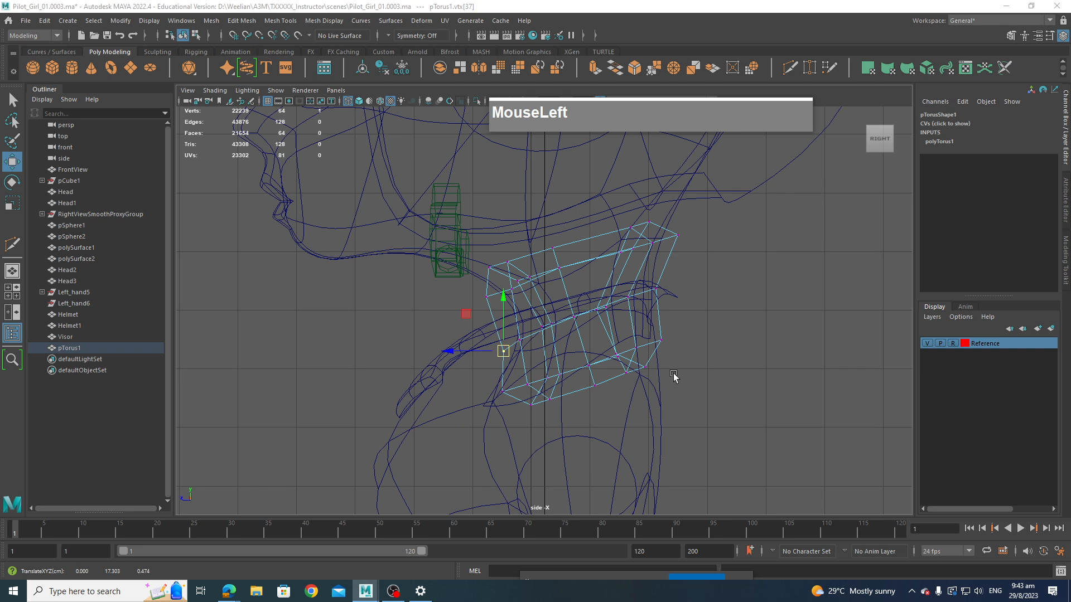
# Step: Return to the textured perspective view and examine how the red inner collar sits between the helmet and suit collar
pyautogui.press('space')
pyautogui.moveTo(673, 373)
pyautogui.mouseDown()
pyautogui.moveTo(672, 344)
pyautogui.moveTo(686, 335)
pyautogui.mouseUp()
pyautogui.keyDown('alt'); pyautogui.scroll(-4, 675, 341); pyautogui.keyUp('alt')
pyautogui.press('6')
pyautogui.keyDown('alt'); pyautogui.scroll(3, 654, 282); pyautogui.keyUp('alt')
pyautogui.keyDown('alt'); pyautogui.moveTo(654, 282); pyautogui.dragTo(694, 290); pyautogui.keyUp('alt')
pyautogui.keyDown('alt'); pyautogui.moveTo(693, 290); pyautogui.dragTo(689, 393, button='middle'); pyautogui.keyUp('alt')
pyautogui.keyDown('alt'); pyautogui.moveTo(689, 393); pyautogui.dragTo(691, 352); pyautogui.keyUp('alt')
pyautogui.keyDown('alt'); pyautogui.scroll(2, 691, 375); pyautogui.keyUp('alt')
pyautogui.keyDown('alt'); pyautogui.scroll(-3, 691, 351); pyautogui.keyUp('alt')
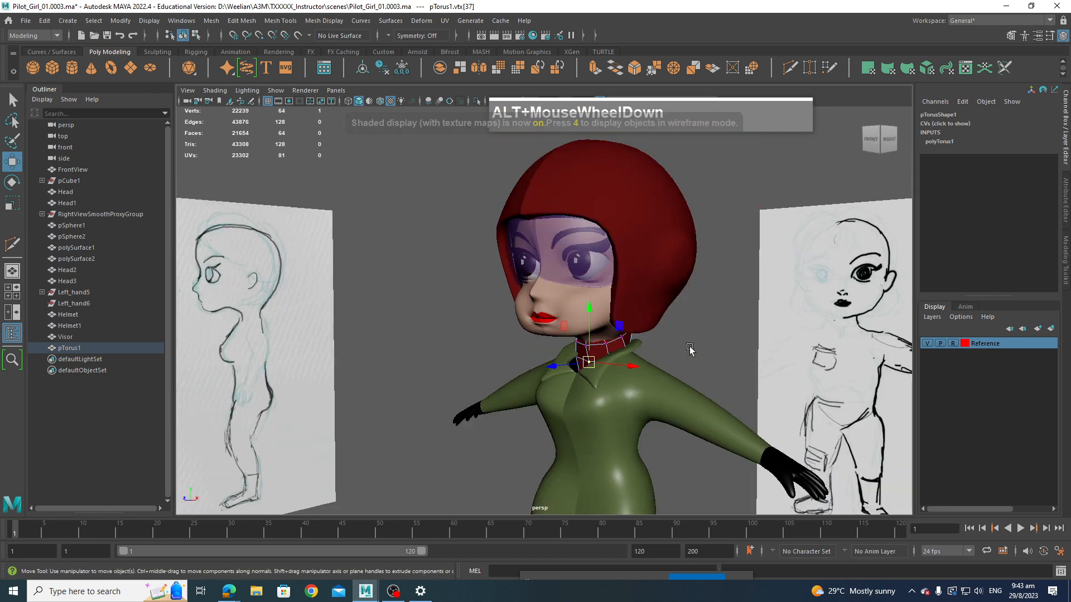
# Step: Assign a new Blinn material to the Helmet mesh and name it Helmet2
pyautogui.click(650, 236)
pyautogui.keyDown('alt'); pyautogui.moveTo(703, 268); pyautogui.dragTo(695, 314); pyautogui.keyUp('alt')
pyautogui.moveTo(653, 254); pyautogui.dragTo(670, 534, button='right')
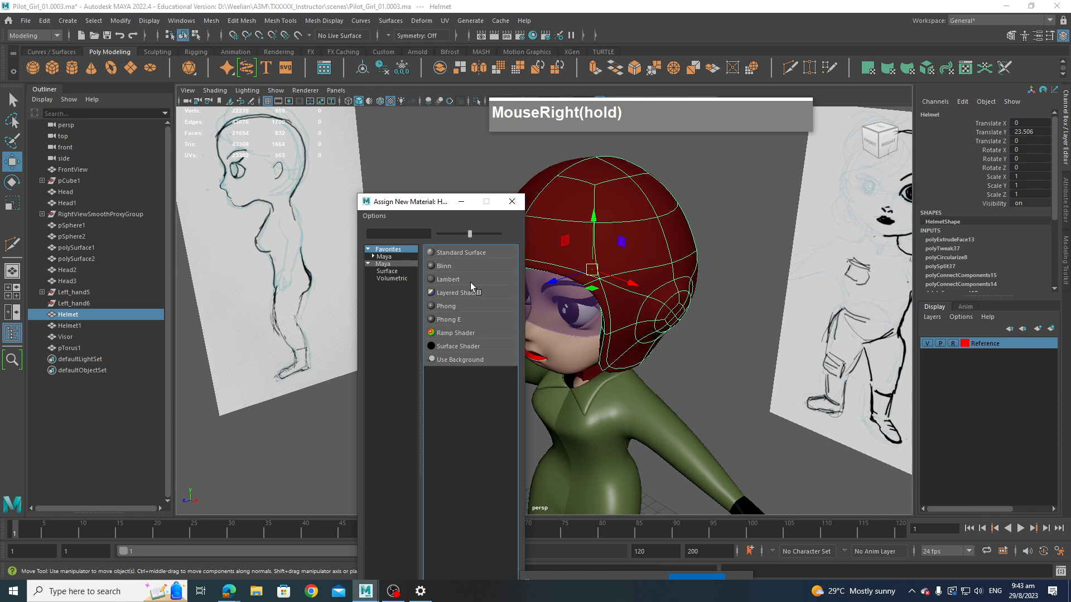
pyautogui.click(445, 266)
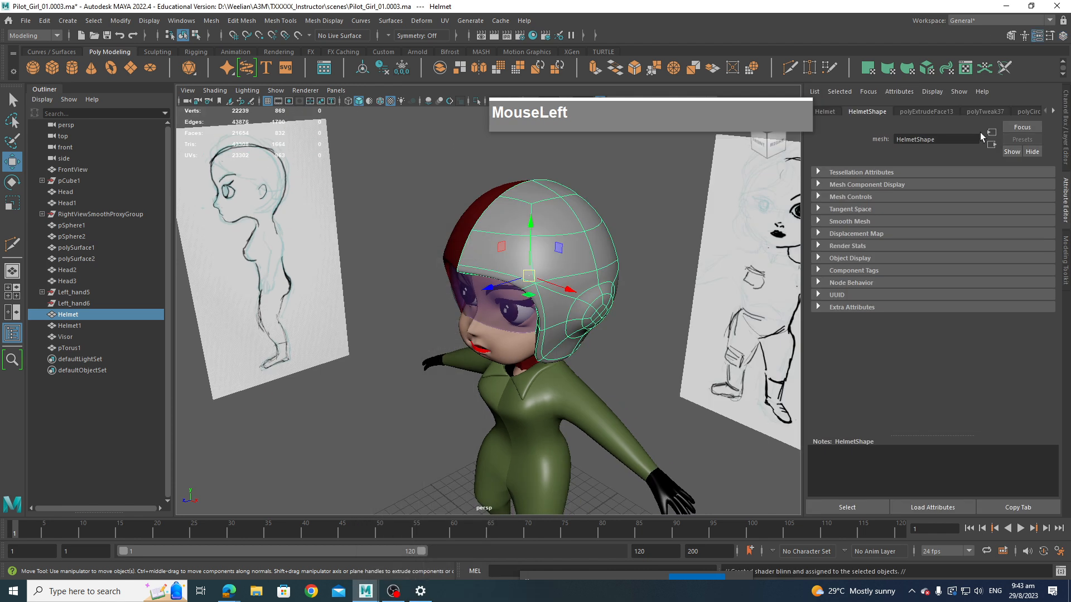
pyautogui.moveTo(532, 248); pyautogui.dragTo(557, 507, button='right')
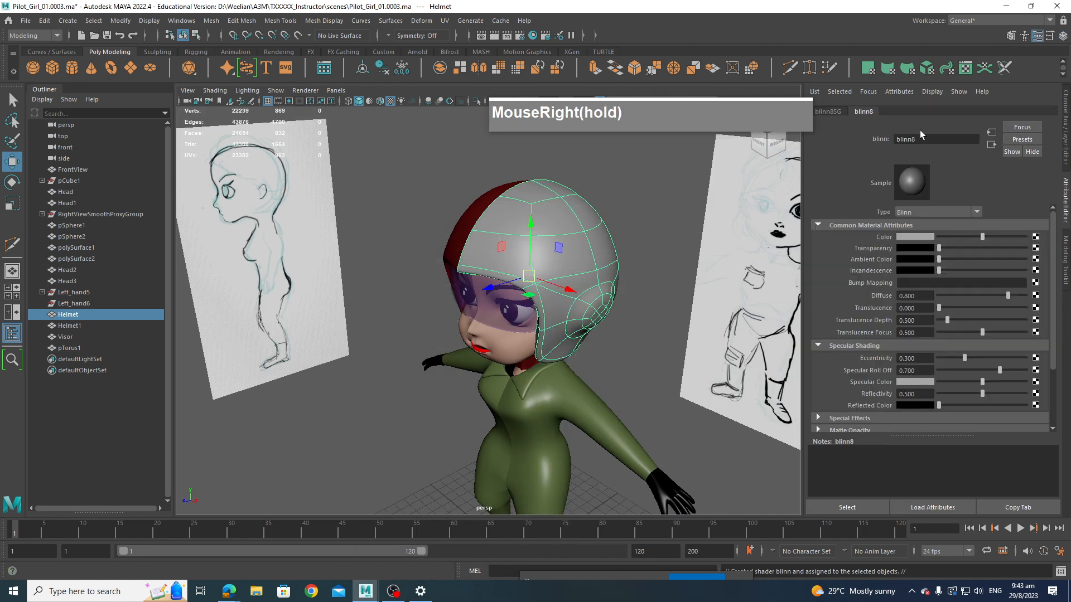
pyautogui.click(917, 138)
pyautogui.write('Helmet2')
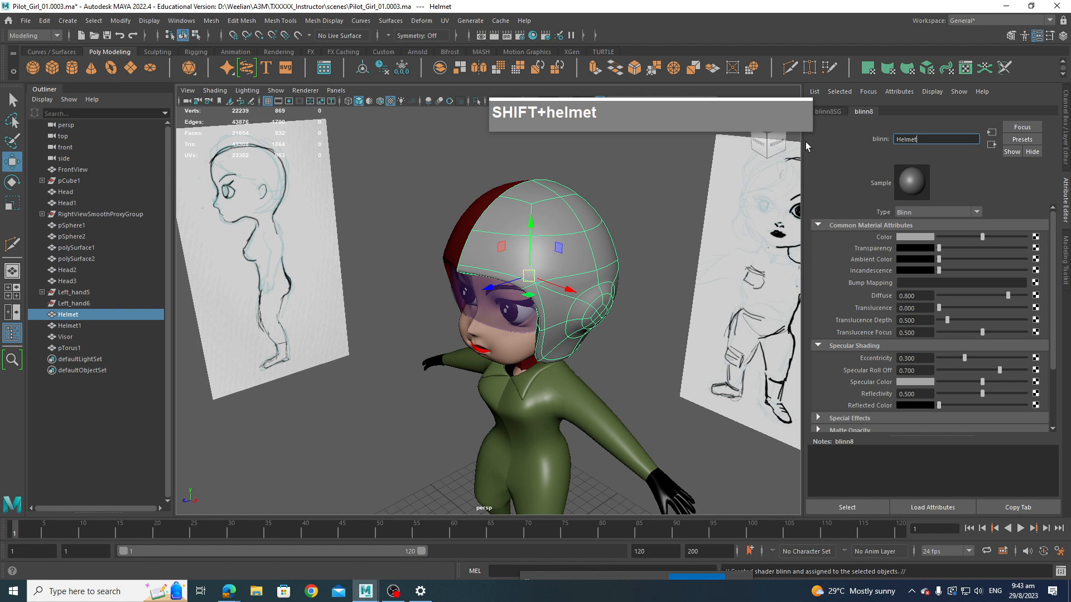
pyautogui.press('Return')
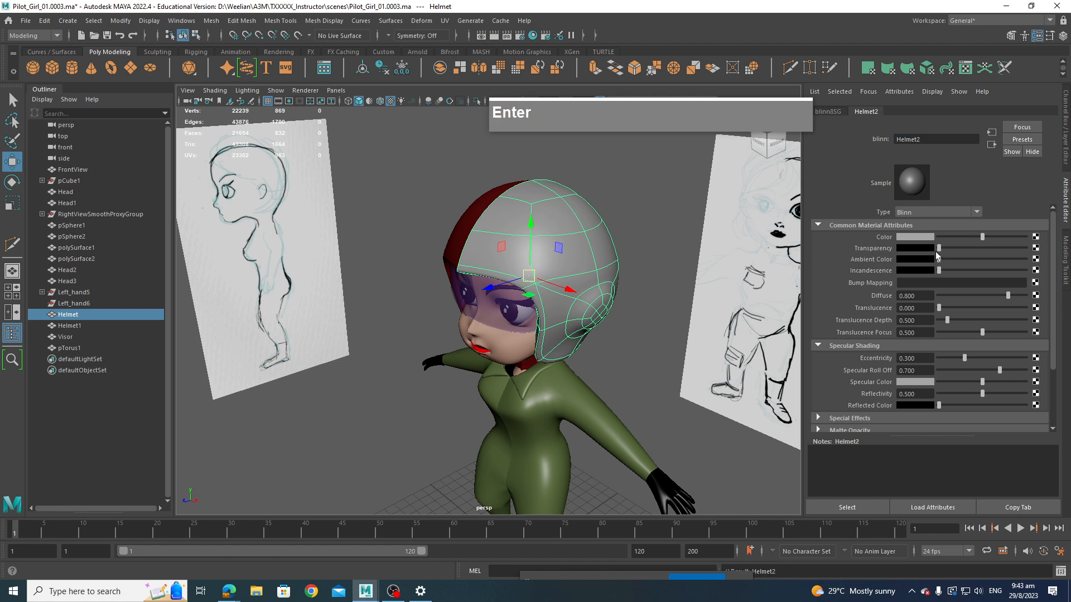
# Step: Set the Helmet2 material's colour to white
pyautogui.click(918, 237)
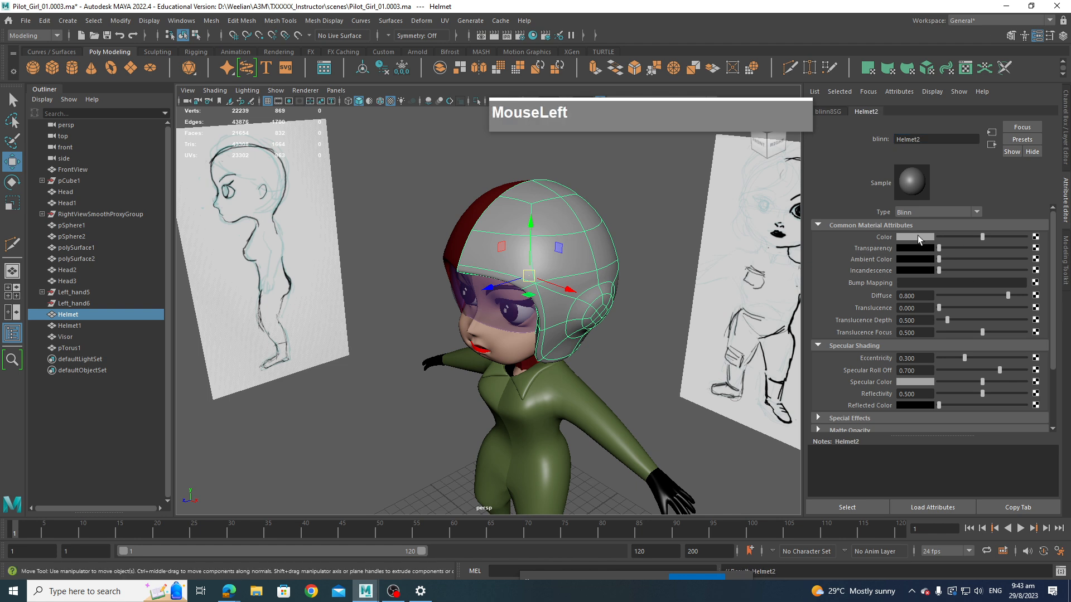
pyautogui.click(876, 213)
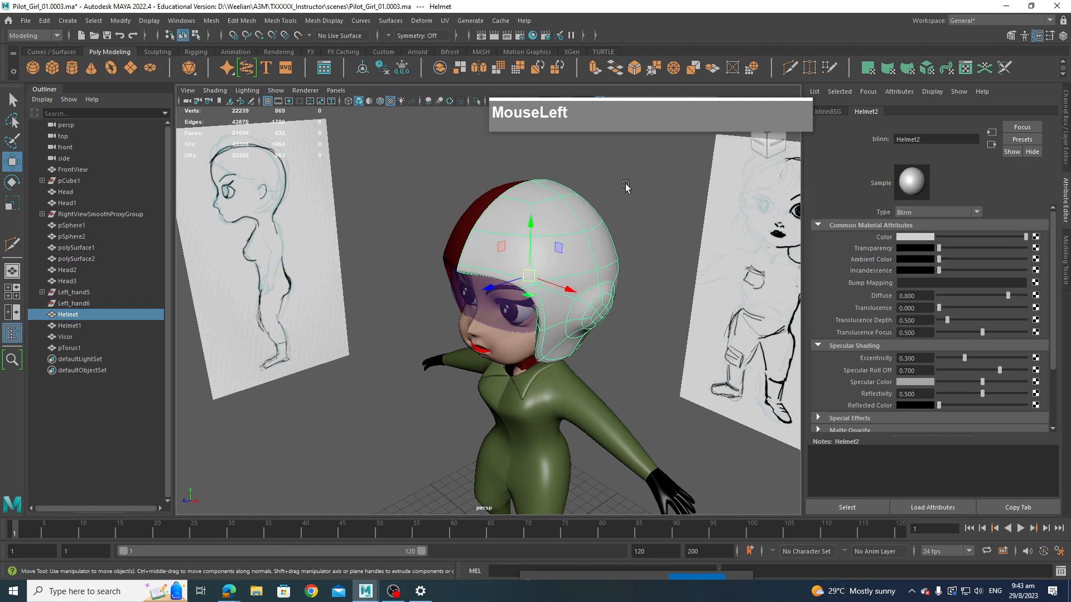
pyautogui.click(623, 182)
# Step: Assign the existing Helmet2 material to the helmet's other half, Helmet1
pyautogui.click(470, 213)
pyautogui.keyDown('alt'); pyautogui.moveTo(470, 214); pyautogui.dragTo(522, 208); pyautogui.keyUp('alt')
pyautogui.moveTo(522, 209); pyautogui.dragTo(539, 515, button='right')
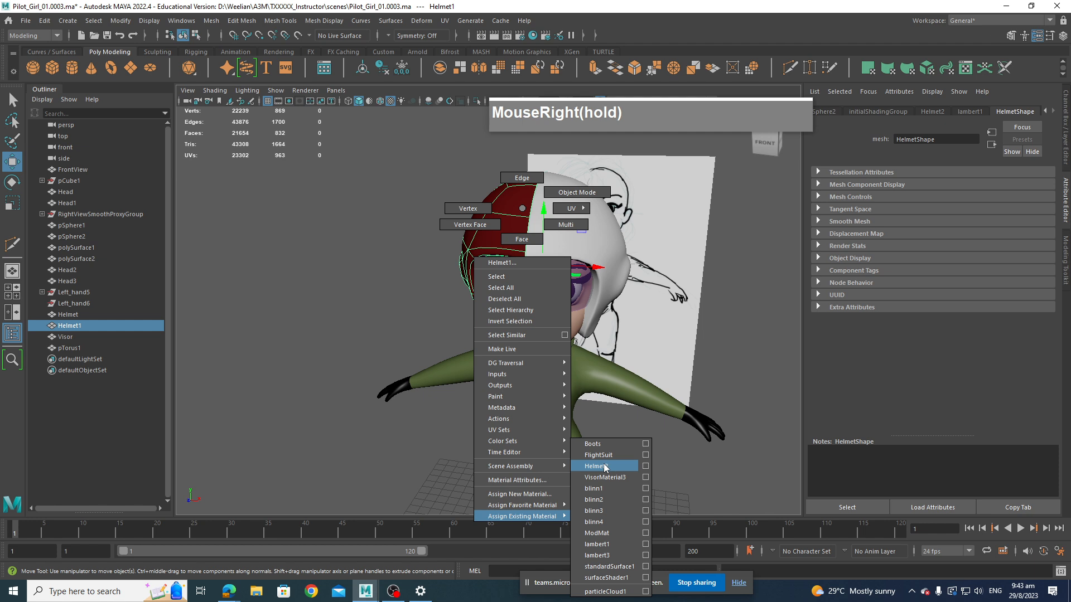
pyautogui.moveTo(605, 466); pyautogui.dragTo(605, 467, button='right')
# Step: Select the red inner collar torus and turn on its smooth mesh preview
pyautogui.keyDown('alt'); pyautogui.moveTo(605, 466); pyautogui.dragTo(617, 388); pyautogui.keyUp('alt')
pyautogui.scroll(4, 614, 390)
pyautogui.click(607, 378)
pyautogui.keyDown('alt'); pyautogui.moveTo(692, 420); pyautogui.dragTo(689, 373); pyautogui.keyUp('alt')
pyautogui.scroll(4, 676, 424)
pyautogui.scroll(3, 674, 369)
pyautogui.keyDown('alt'); pyautogui.moveTo(697, 382); pyautogui.dragTo(596, 363, button='middle'); pyautogui.keyUp('alt')
pyautogui.keyDown('alt'); pyautogui.moveTo(604, 366); pyautogui.dragTo(618, 313); pyautogui.keyUp('alt')
pyautogui.press('3')
# Step: Select the two horizontal edge loops around the red inner collar and scale them uniformly outward to round it
pyautogui.moveTo(618, 313); pyautogui.dragTo(646, 296, button='right')
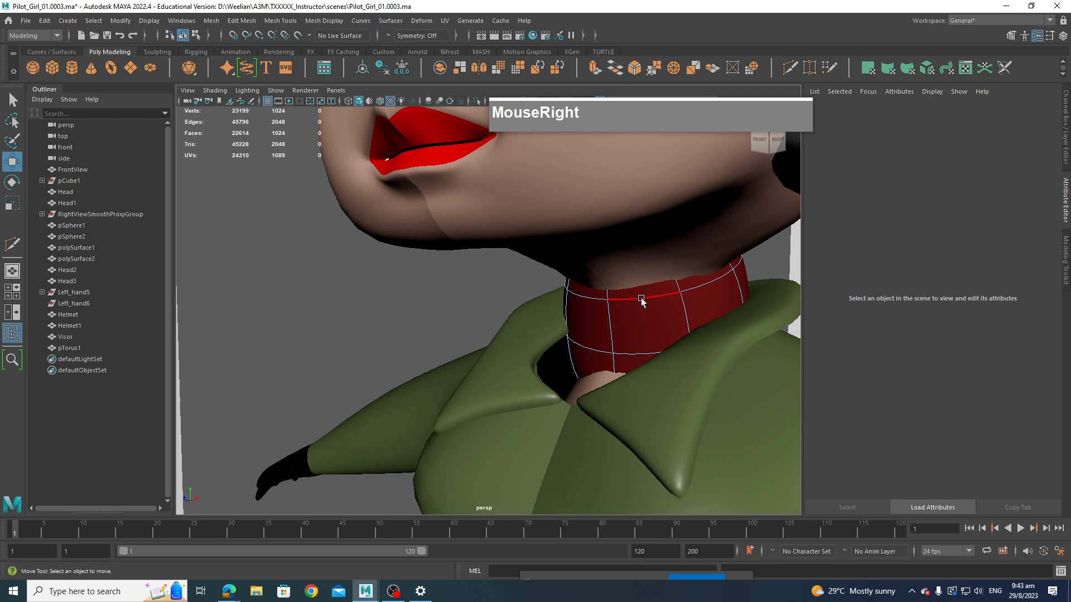
pyautogui.click(641, 301)
pyautogui.keyDown('alt'); pyautogui.moveTo(642, 304); pyautogui.dragTo(678, 319); pyautogui.keyUp('alt')
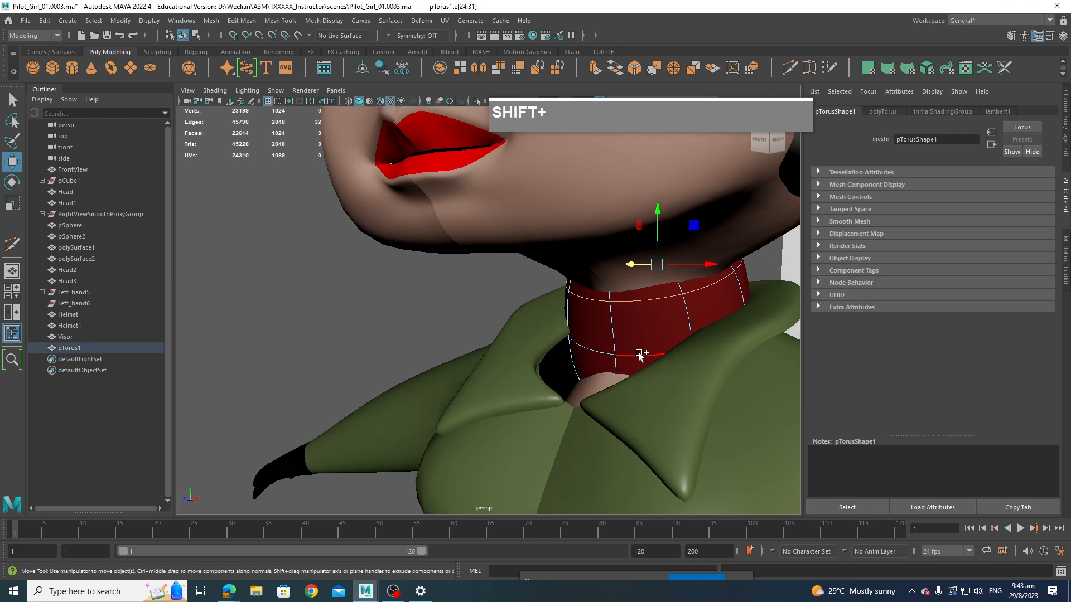
pyautogui.keyDown('shift'); pyautogui.doubleClick(669, 355); pyautogui.keyUp('shift')
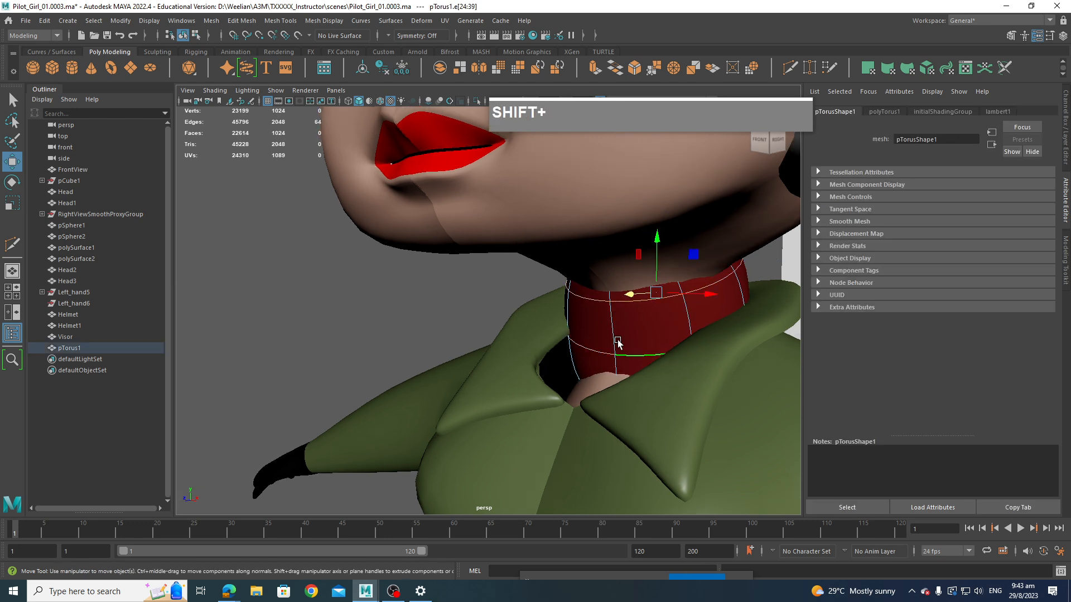
pyautogui.press('e')
pyautogui.press('r')
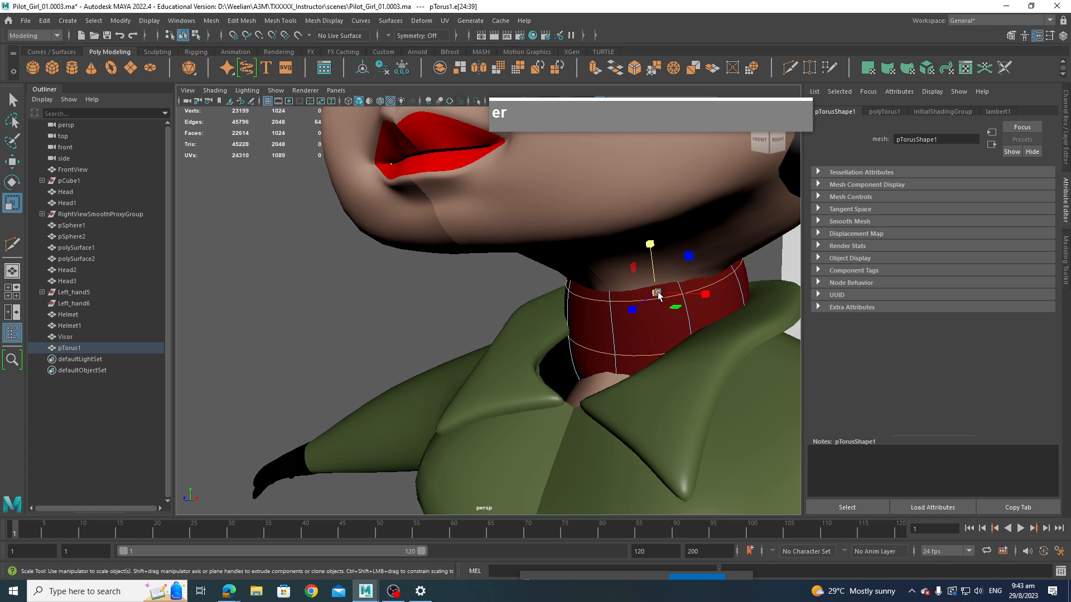
pyautogui.moveTo(657, 294); pyautogui.dragTo(639, 370)
pyautogui.press('q')
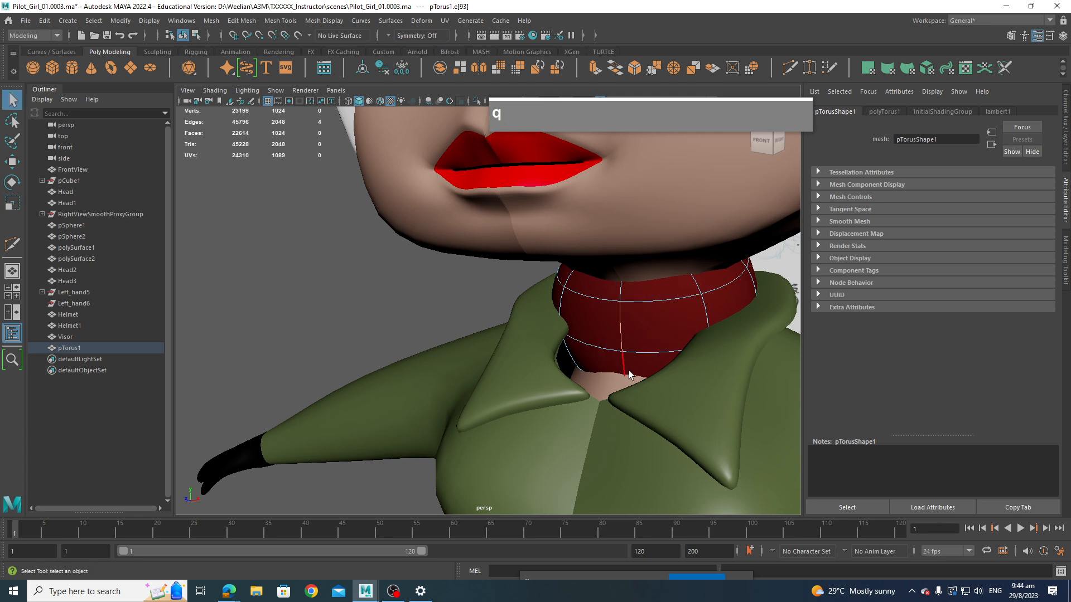
# Step: Pull the collar's lower front centre edges forward with Soft Select turned on, covering the exposed skin at the neckline
pyautogui.keyDown('shift'); pyautogui.click(620, 365); pyautogui.keyUp('shift')
pyautogui.press('w')
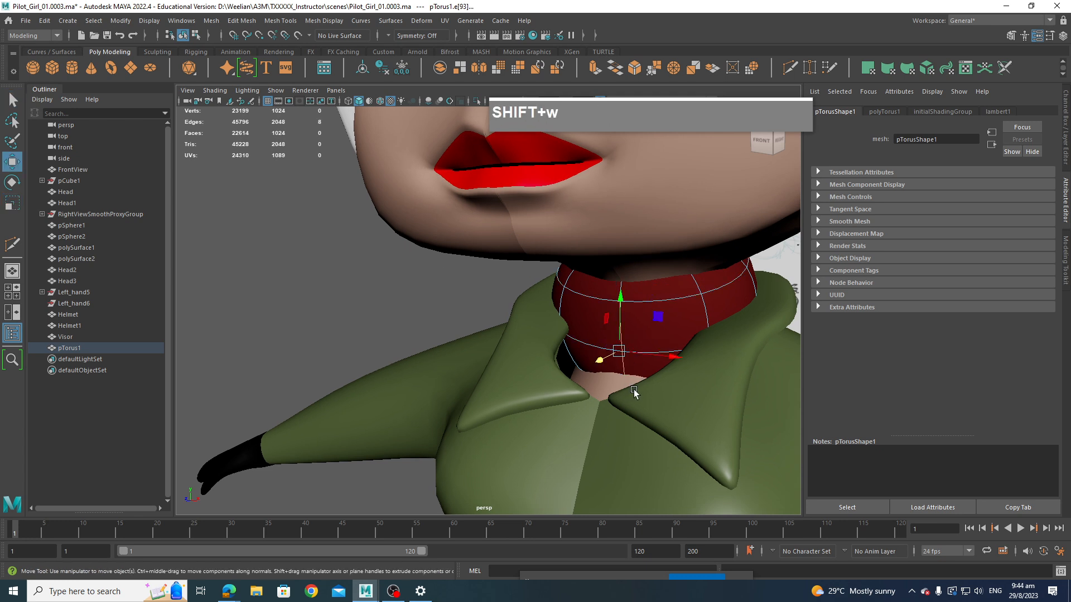
pyautogui.keyDown('alt'); pyautogui.moveTo(633, 389); pyautogui.dragTo(607, 398); pyautogui.keyUp('alt')
pyautogui.press('b')
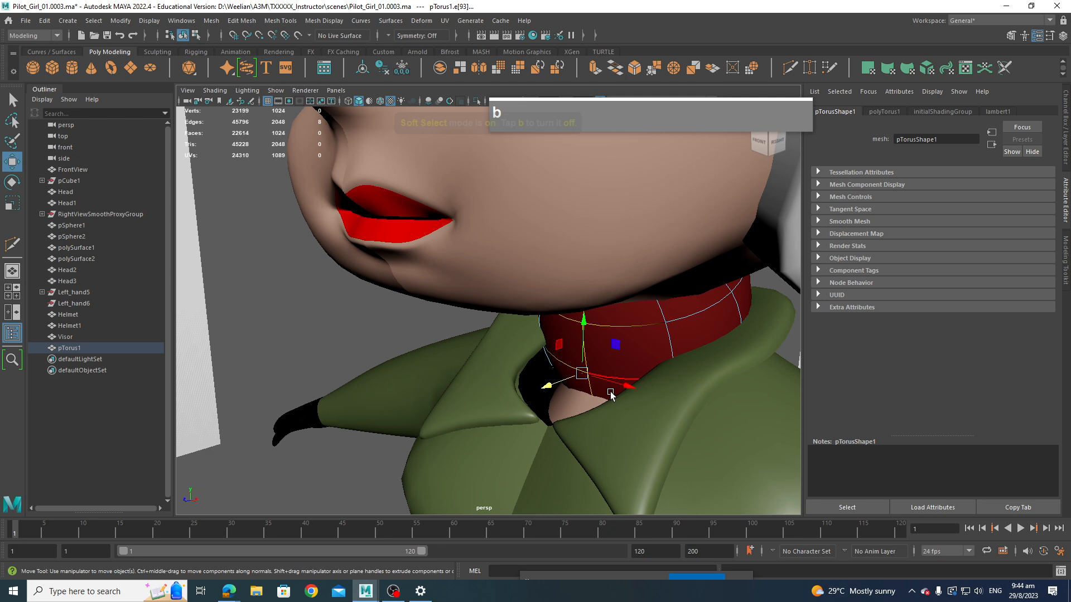
pyautogui.moveTo(543, 390); pyautogui.dragTo(518, 400)
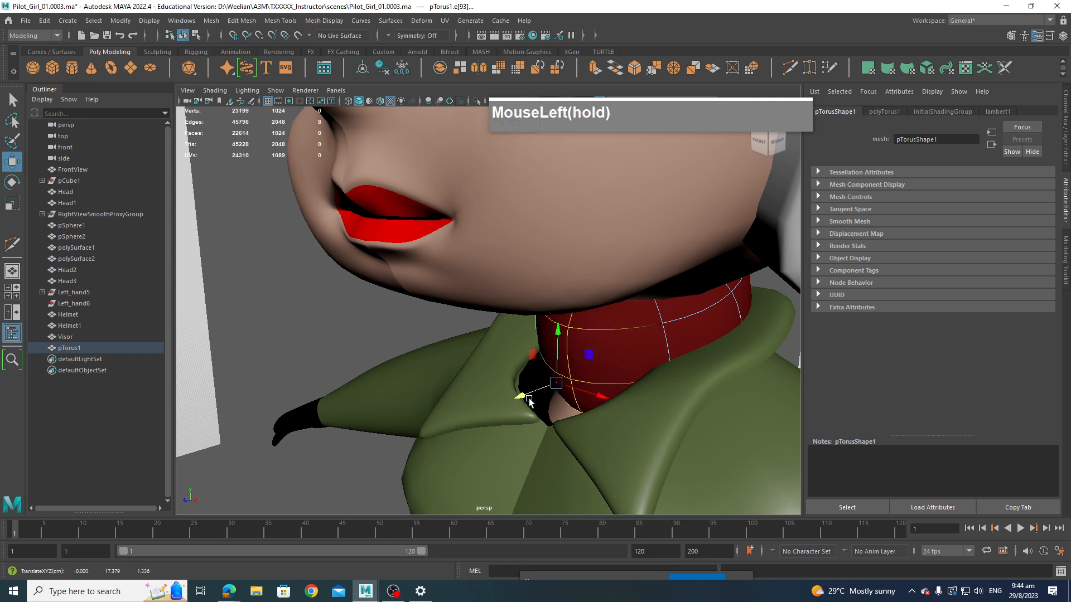
# Step: Adjust the inner collar's side edge and lower the upper edges on both sides of its front centre
pyautogui.click(670, 340)
pyautogui.keyDown('alt'); pyautogui.moveTo(671, 340); pyautogui.dragTo(768, 304); pyautogui.keyUp('alt')
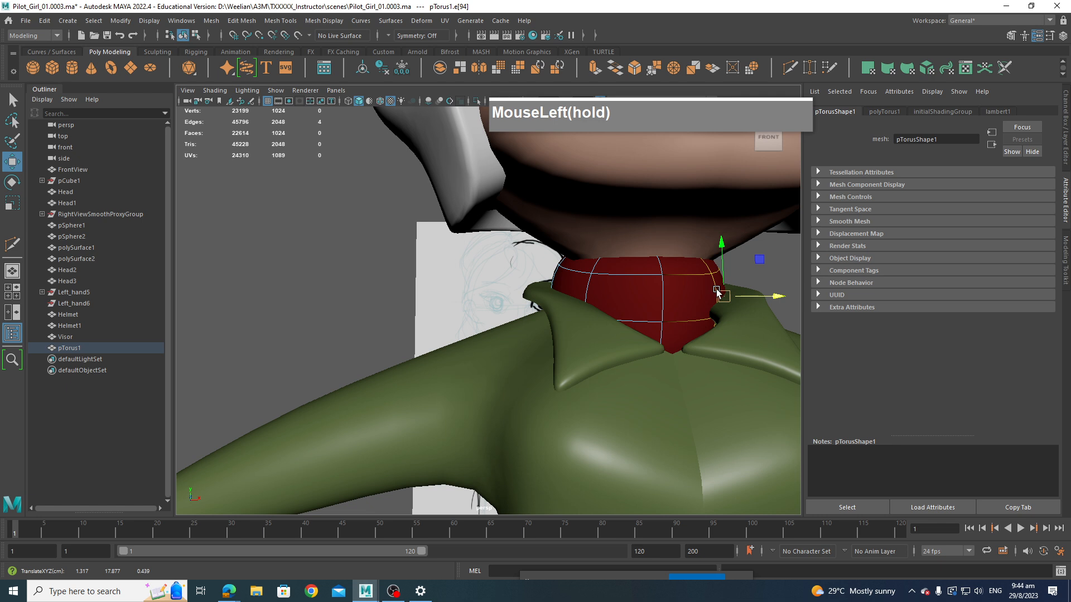
pyautogui.click(710, 261)
pyautogui.moveTo(706, 226); pyautogui.dragTo(706, 240)
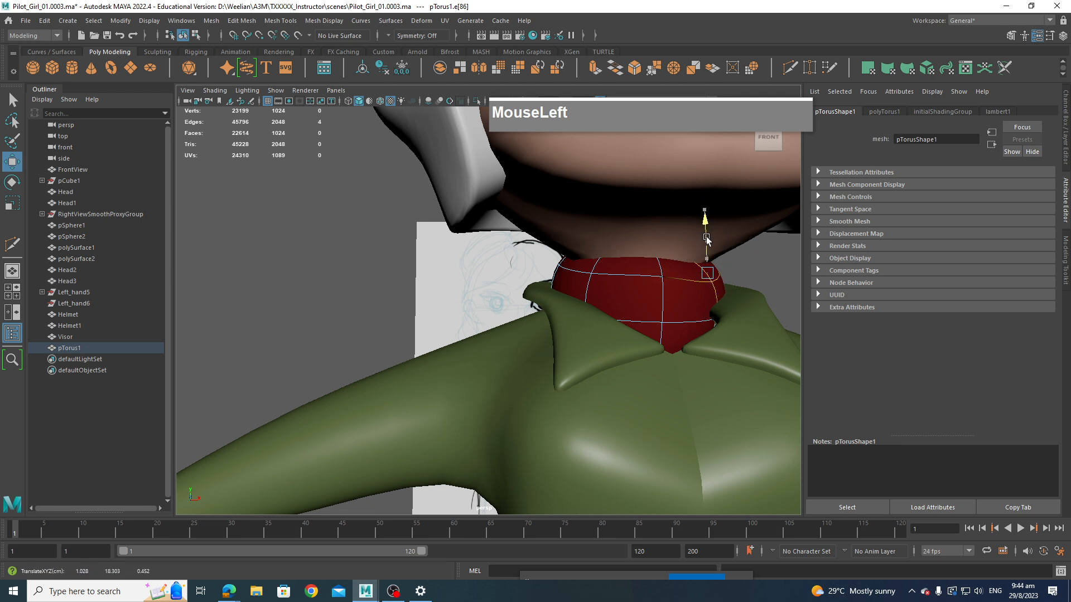
pyautogui.click(605, 268)
pyautogui.moveTo(590, 225); pyautogui.dragTo(594, 240)
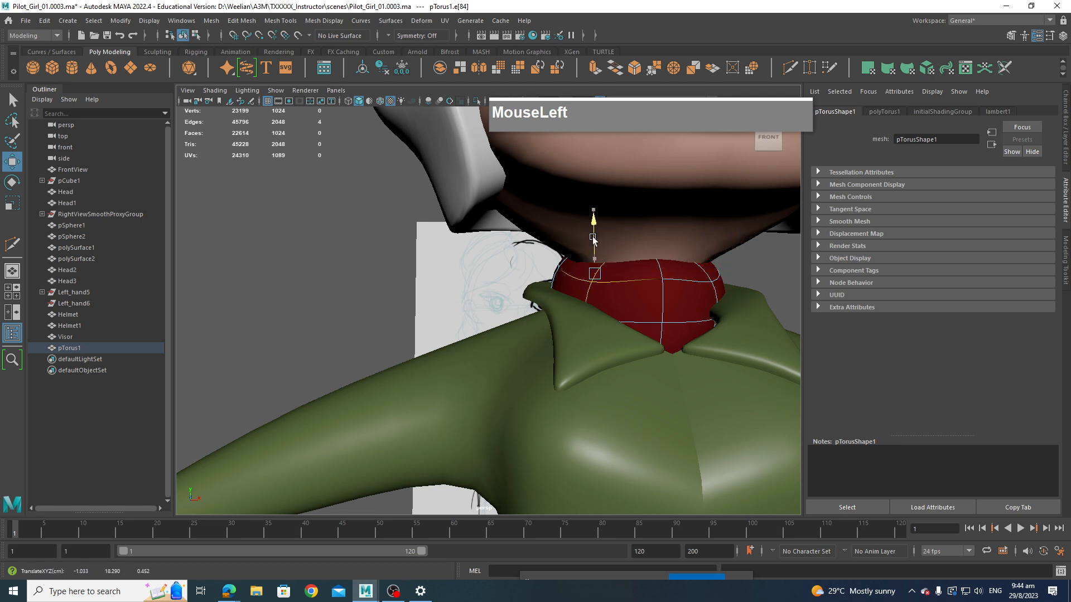
# Step: Lower the inner collar's upper front centre edge and move its back edge forward toward the neck
pyautogui.click(662, 265)
pyautogui.click(662, 248)
pyautogui.click(657, 269)
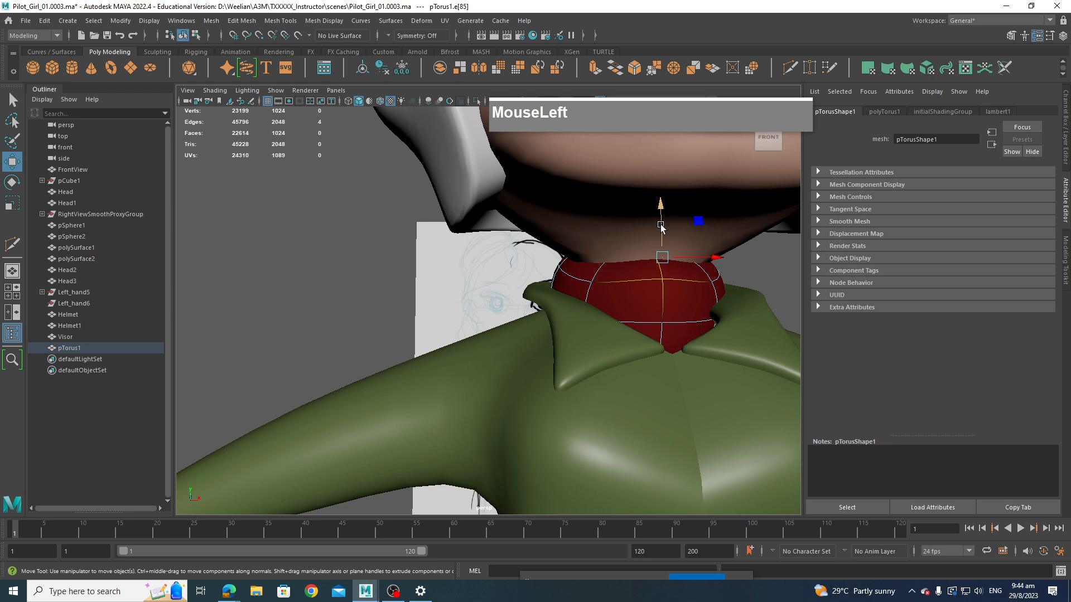
pyautogui.moveTo(662, 225)
pyautogui.mouseDown()
pyautogui.moveTo(676, 285)
pyautogui.moveTo(636, 279)
pyautogui.moveTo(782, 287)
pyautogui.moveTo(511, 263)
pyautogui.mouseUp()
pyautogui.click(526, 261)
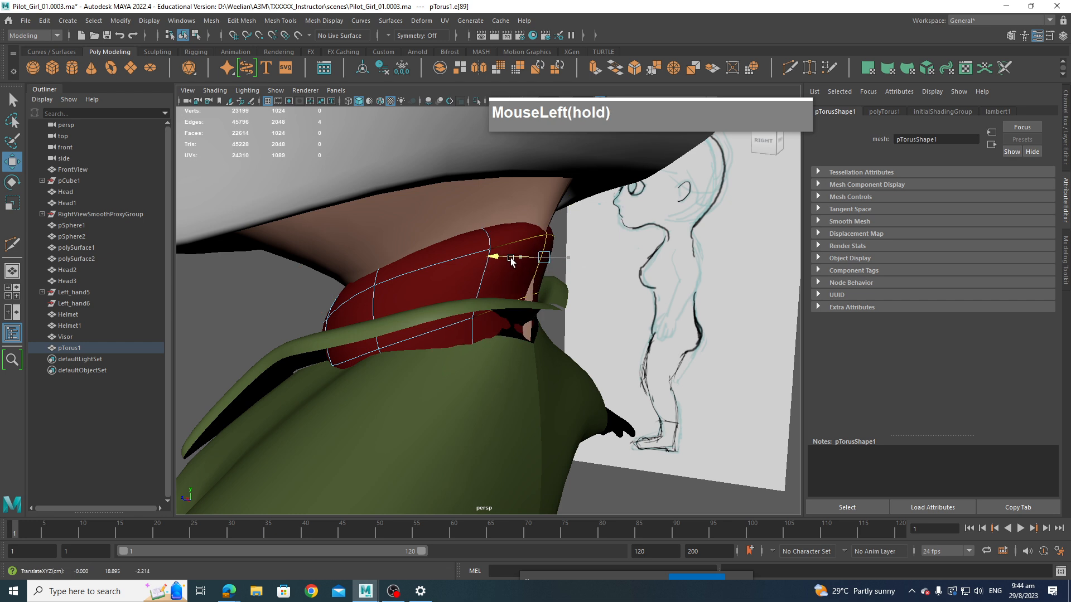
pyautogui.click(521, 261)
# Step: Move the Head mesh's lowest back-of-neck vertices forward so the skin sits inside the red collar
pyautogui.click(540, 306)
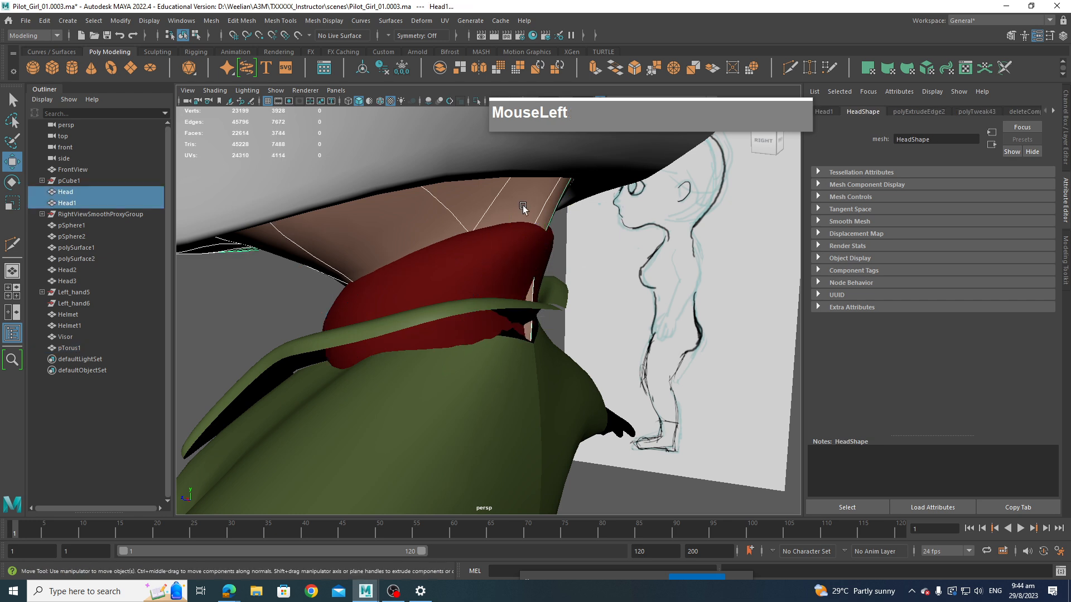
pyautogui.moveTo(532, 199); pyautogui.dragTo(477, 200, button='right')
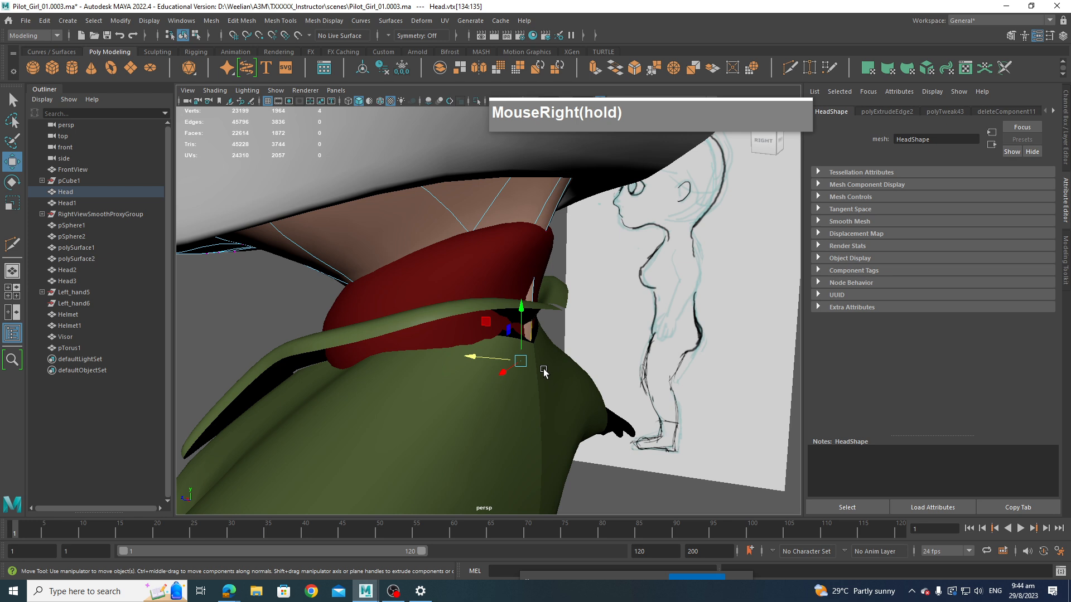
pyautogui.moveTo(565, 385); pyautogui.dragTo(527, 315)
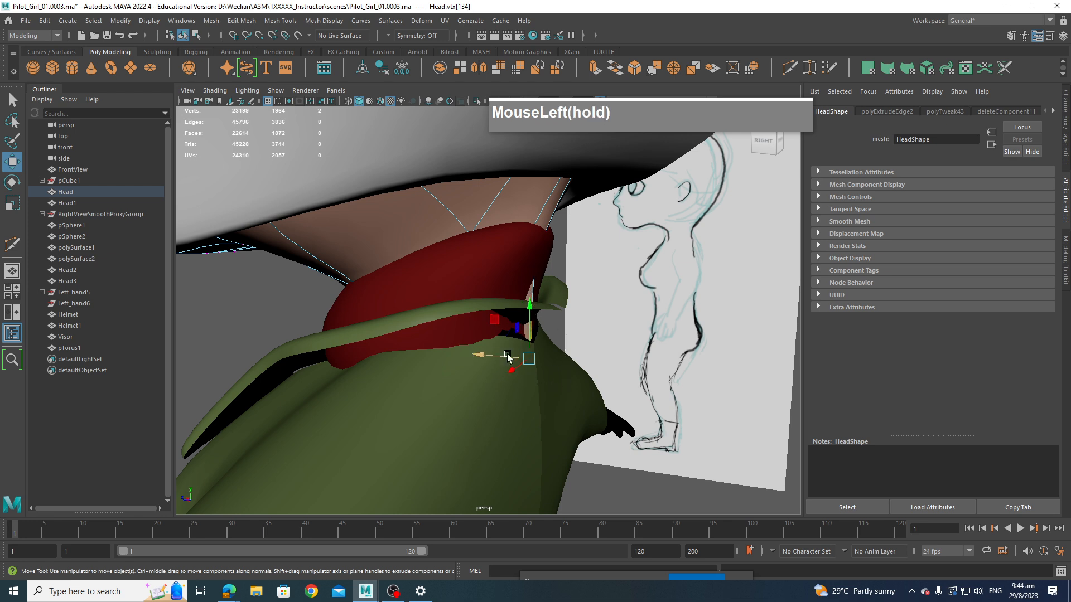
pyautogui.moveTo(507, 357); pyautogui.dragTo(490, 356)
# Step: In wireframe display, select the Head mesh's remaining back-of-neck vertices and move them forward inside the collar
pyautogui.moveTo(567, 285); pyautogui.dragTo(516, 240)
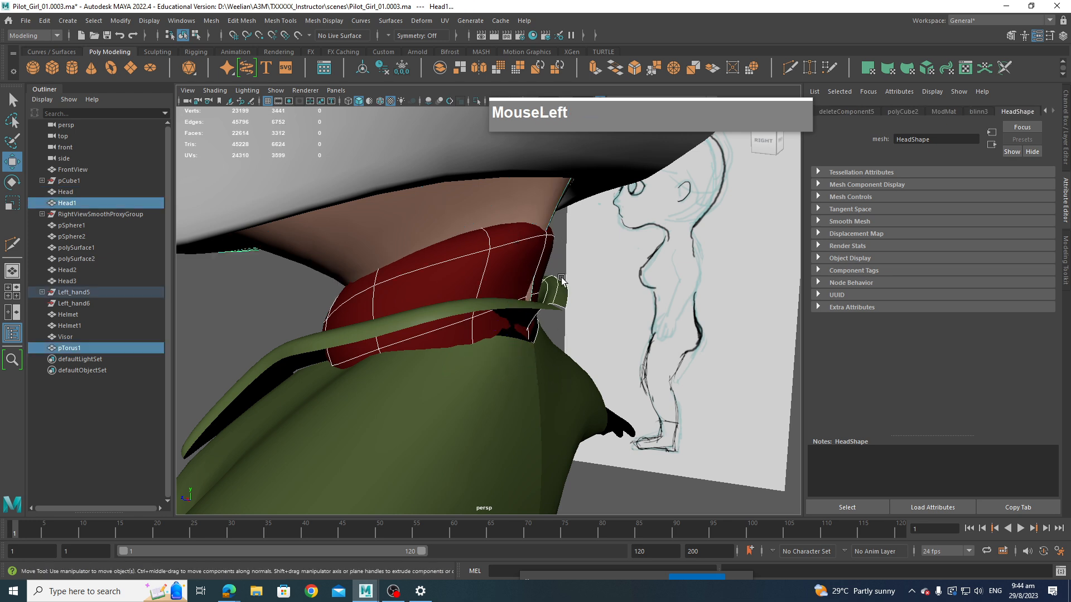
pyautogui.click(549, 195)
pyautogui.moveTo(537, 195); pyautogui.dragTo(490, 195, button='right')
pyautogui.moveTo(570, 308); pyautogui.dragTo(504, 254)
pyautogui.click(536, 228)
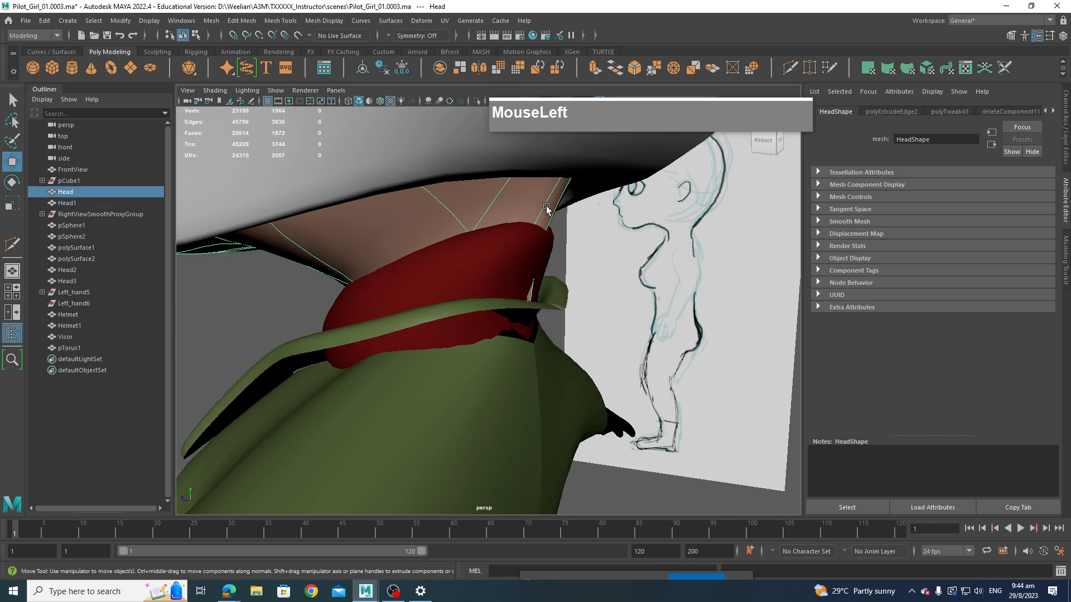
pyautogui.press('4')
pyautogui.moveTo(535, 228); pyautogui.dragTo(487, 230, button='right')
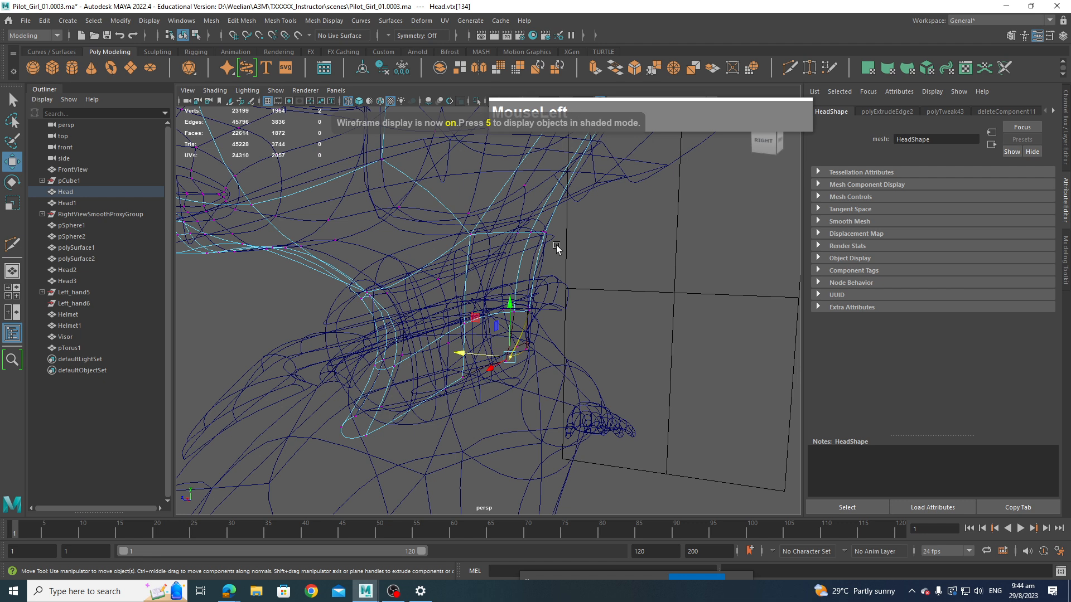
pyautogui.moveTo(525, 230); pyautogui.dragTo(467, 238)
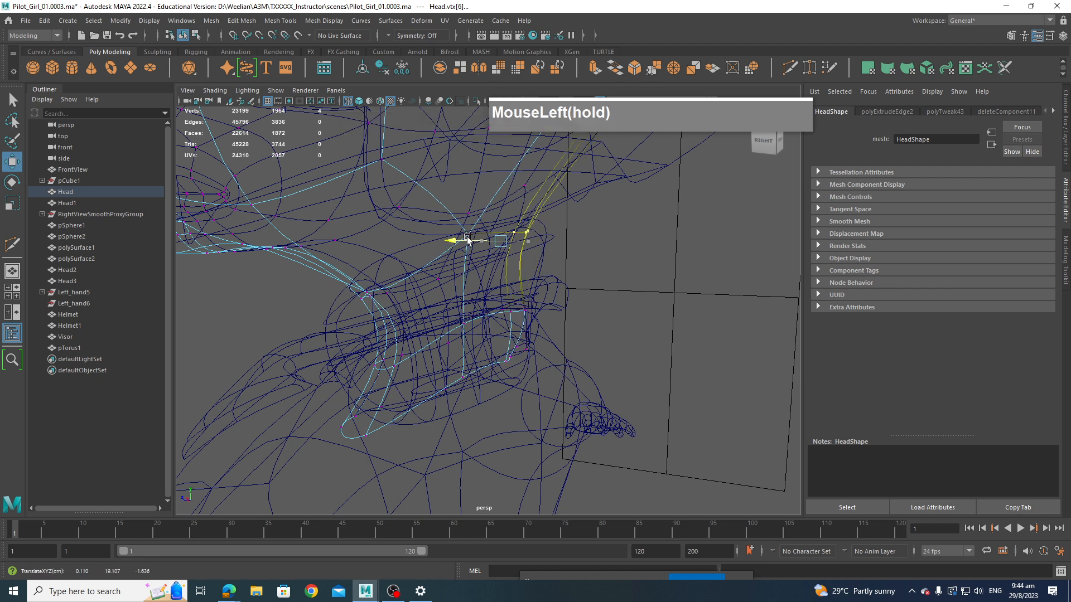
pyautogui.moveTo(563, 385); pyautogui.dragTo(462, 336)
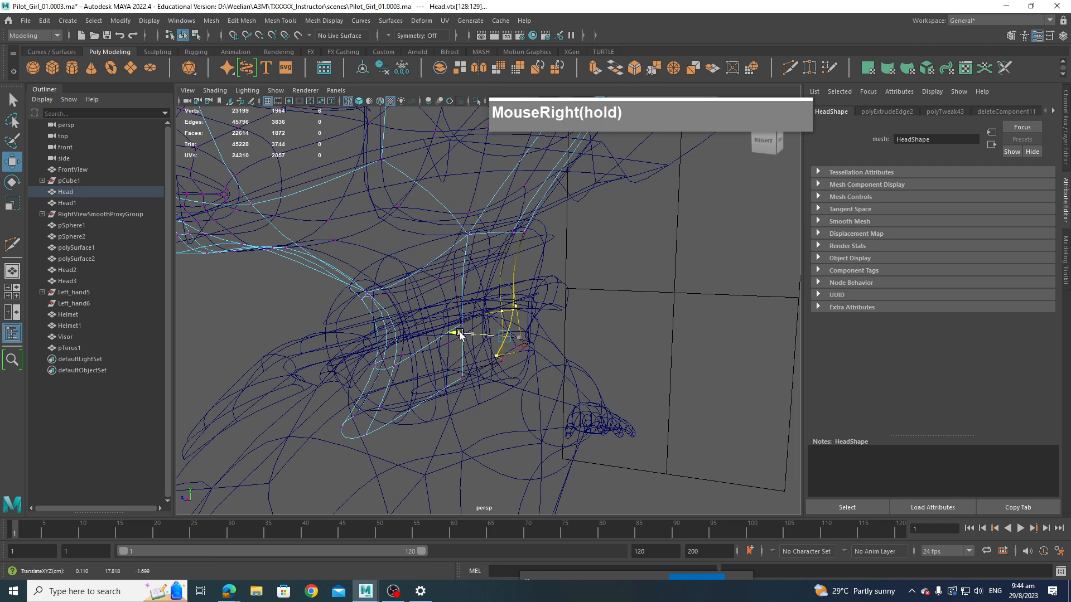
# Step: Adjust the Head mesh's neck vertices from behind and return the viewport to textured shaded display
pyautogui.keyDown('alt'); pyautogui.moveTo(461, 335); pyautogui.dragTo(501, 382); pyautogui.keyUp('alt')
pyautogui.keyDown('alt'); pyautogui.moveTo(502, 382); pyautogui.dragTo(545, 370, button='middle'); pyautogui.keyUp('alt')
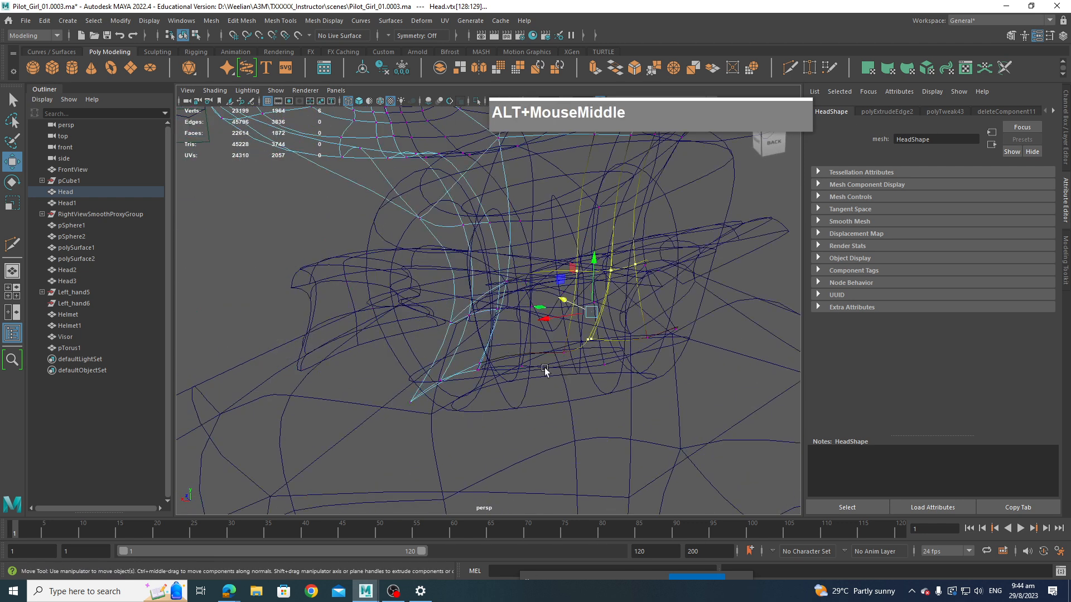
pyautogui.moveTo(582, 329)
pyautogui.mouseDown()
pyautogui.moveTo(631, 327)
pyautogui.moveTo(576, 288)
pyautogui.mouseUp()
pyautogui.press('6')
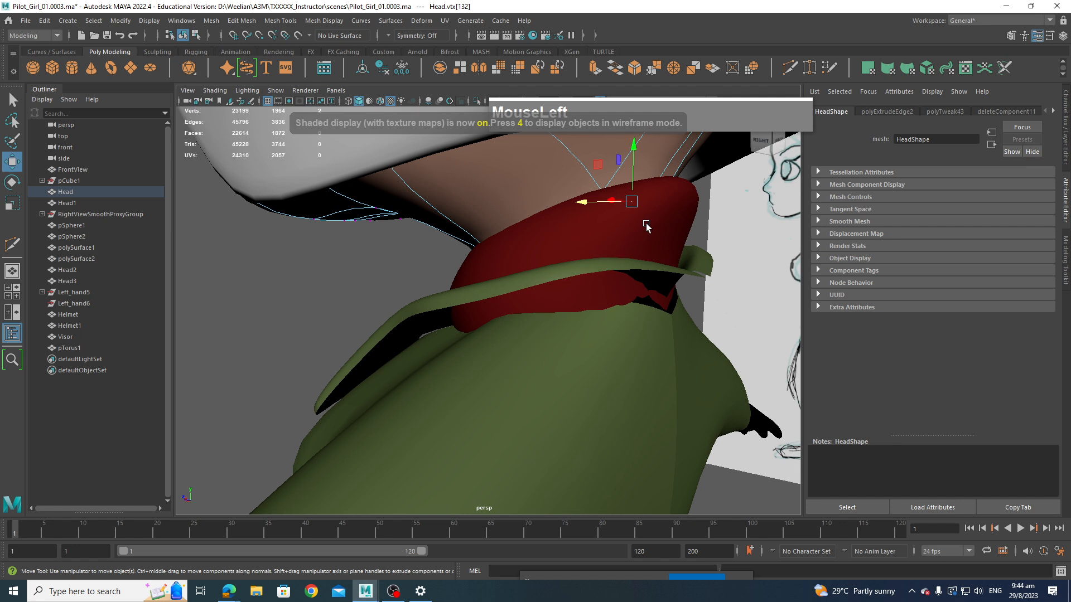
# Step: Select the inner collar's lower side edges at the back and scale them inward along X with Soft Select on
pyautogui.rightClick(658, 202)
pyautogui.click(663, 193)
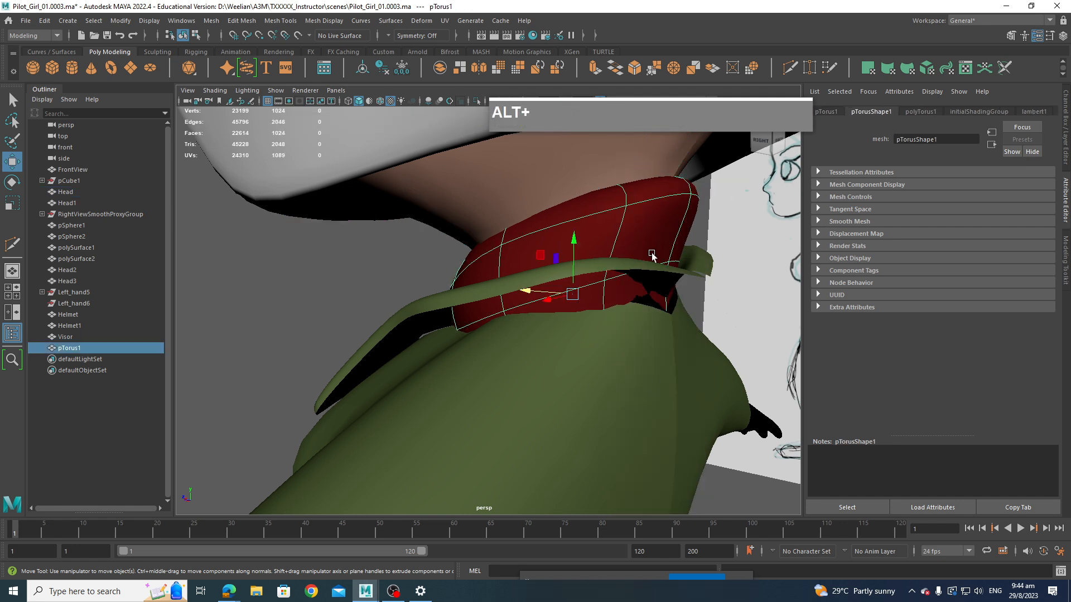
pyautogui.keyDown('alt'); pyautogui.moveTo(663, 192); pyautogui.dragTo(566, 293); pyautogui.keyUp('alt')
pyautogui.moveTo(566, 293); pyautogui.dragTo(599, 277, button='right')
pyautogui.click(594, 289)
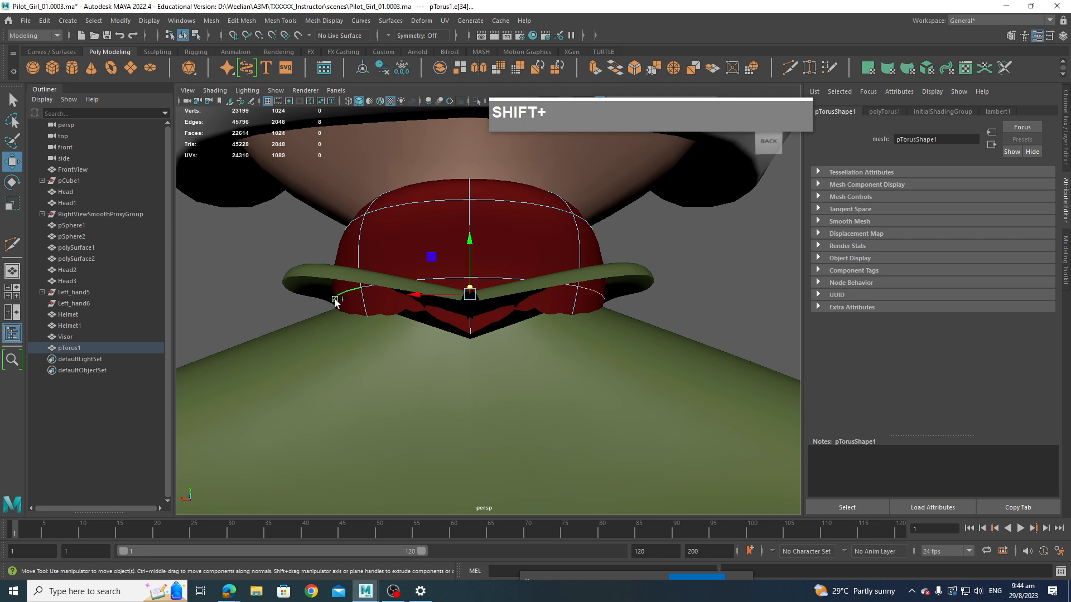
pyautogui.hotkey('shift', 'b')
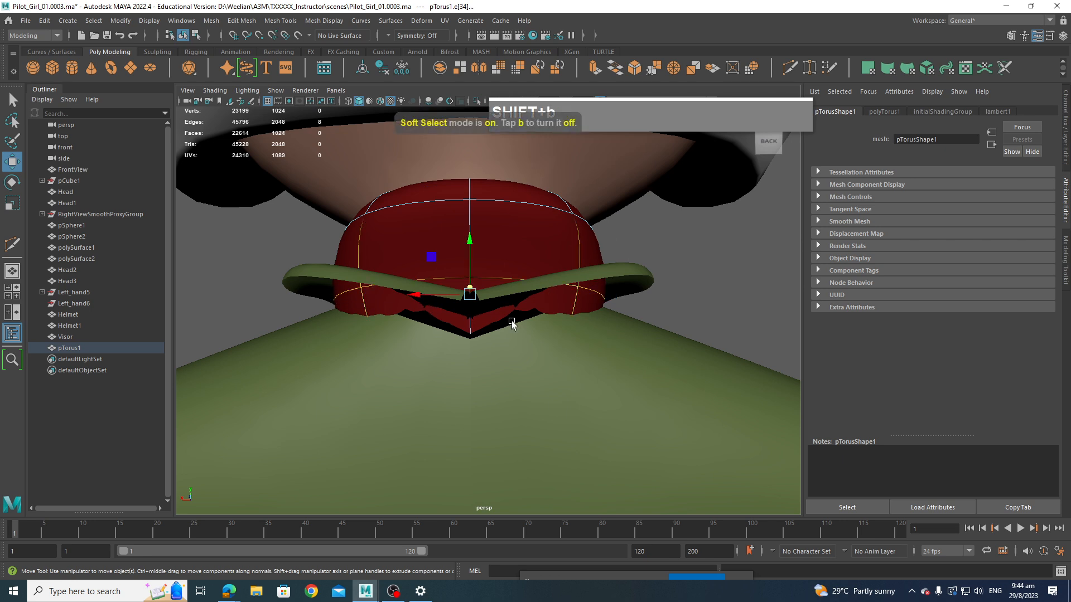
pyautogui.press('r')
pyautogui.moveTo(419, 297); pyautogui.dragTo(436, 303)
# Step: Move the inner collar's lower back centre edge forward so it fits inside the green flight suit collar
pyautogui.keyDown('alt'); pyautogui.moveTo(505, 348); pyautogui.dragTo(572, 322); pyautogui.keyUp('alt')
pyautogui.press('w')
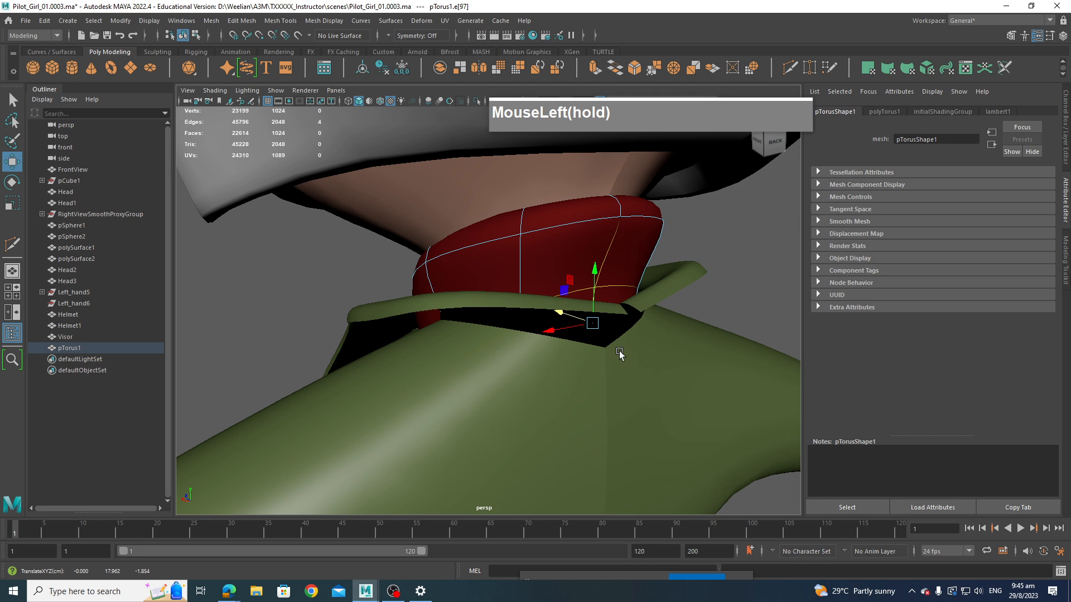
pyautogui.keyDown('alt'); pyautogui.moveTo(619, 354); pyautogui.dragTo(449, 332); pyautogui.keyUp('alt')
# Step: Select the green flight suit collar's vertices along the back centre seam and scale them along X
pyautogui.click(449, 331)
pyautogui.rightClick(449, 332)
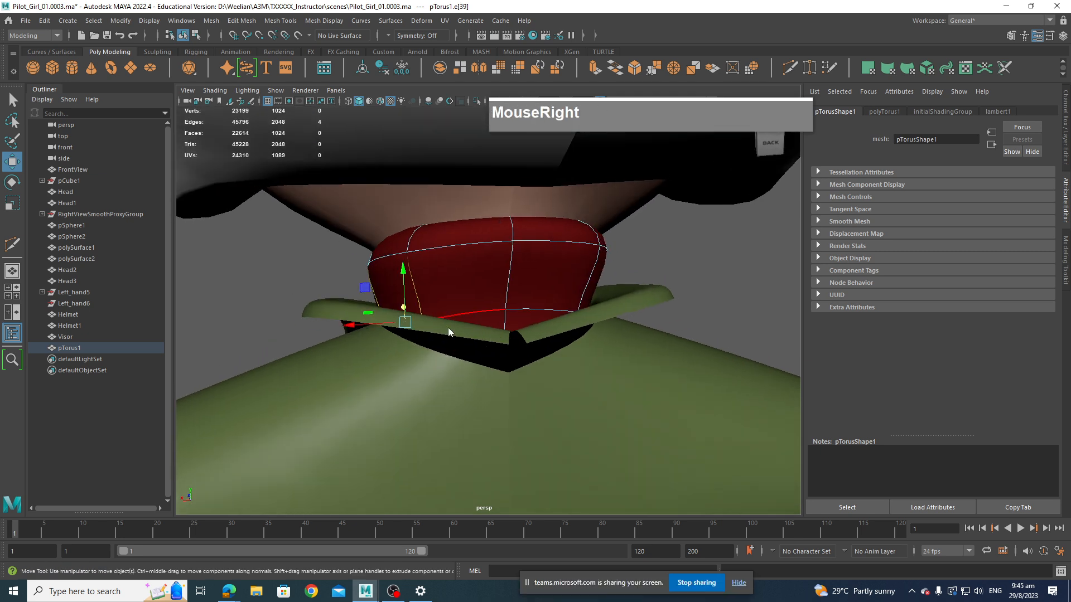
pyautogui.click(450, 335)
pyautogui.rightClick(493, 337)
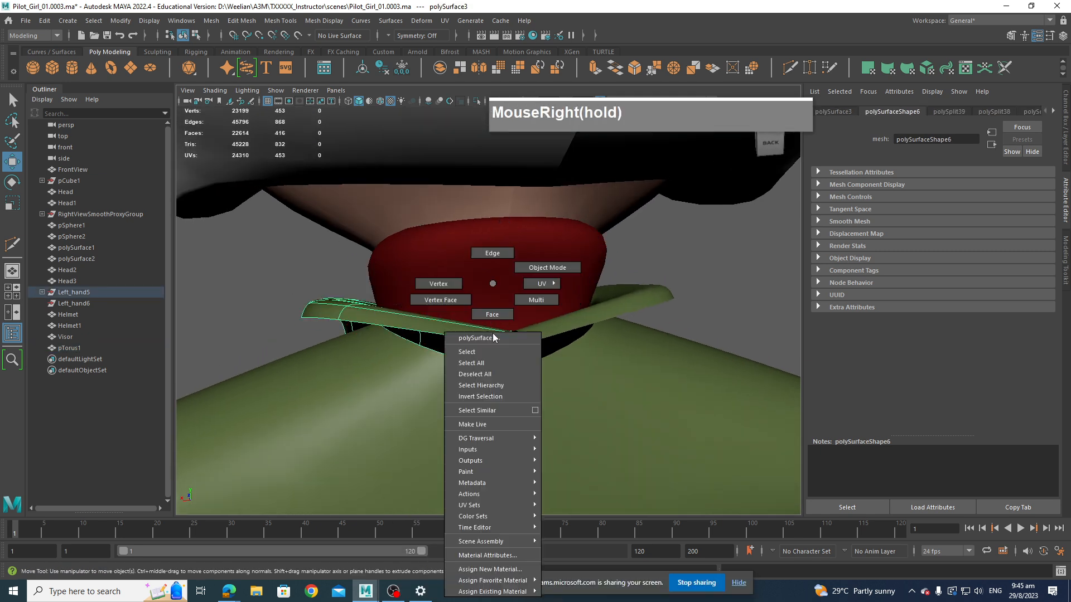
pyautogui.moveTo(493, 337); pyautogui.dragTo(440, 284, button='right')
pyautogui.click(501, 338)
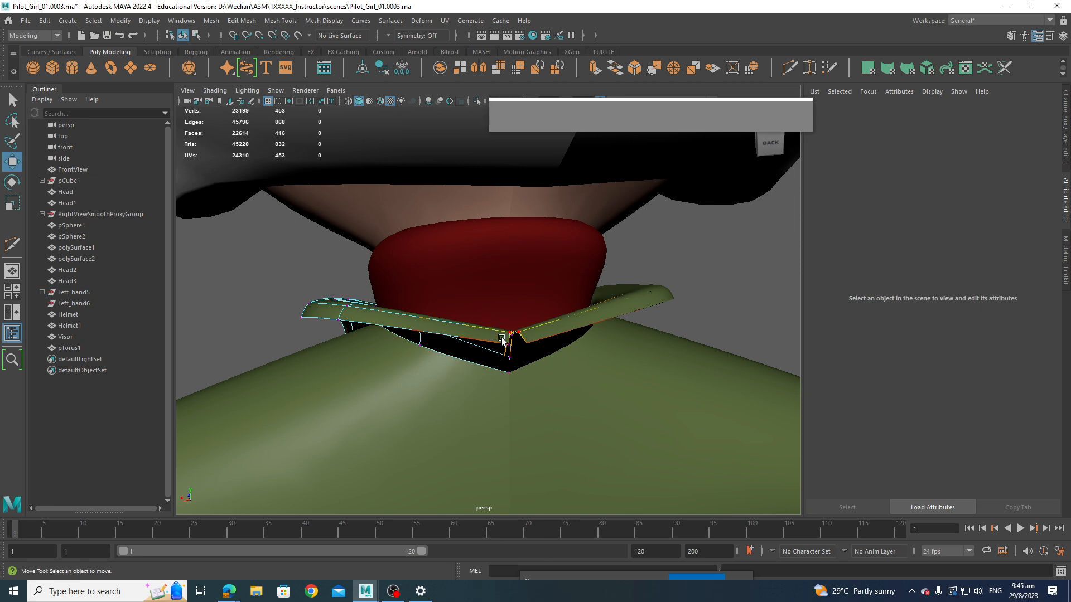
pyautogui.moveTo(506, 378); pyautogui.dragTo(518, 391)
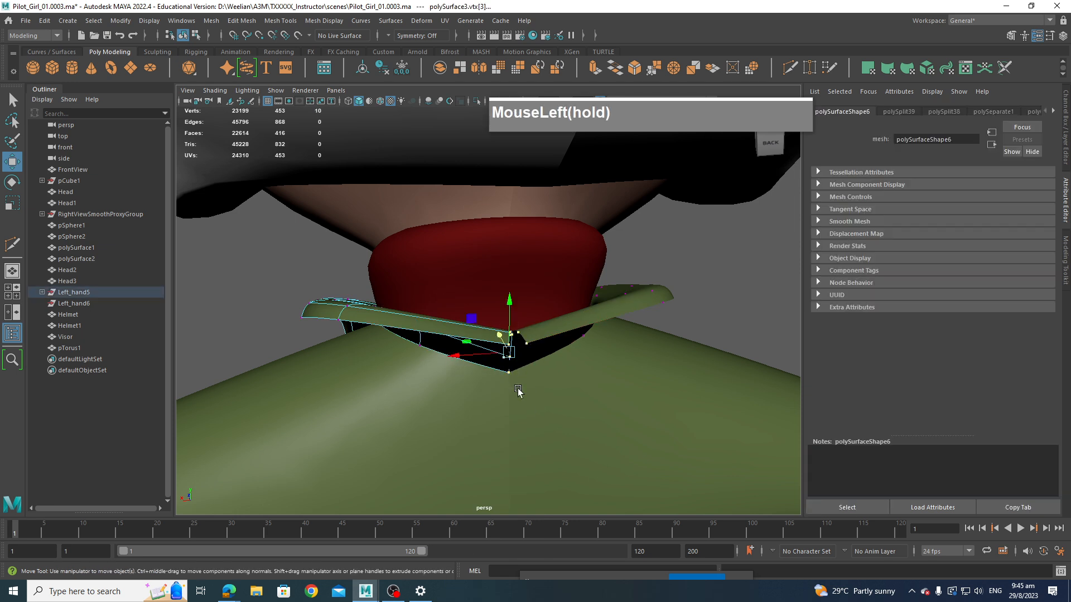
pyautogui.press('r')
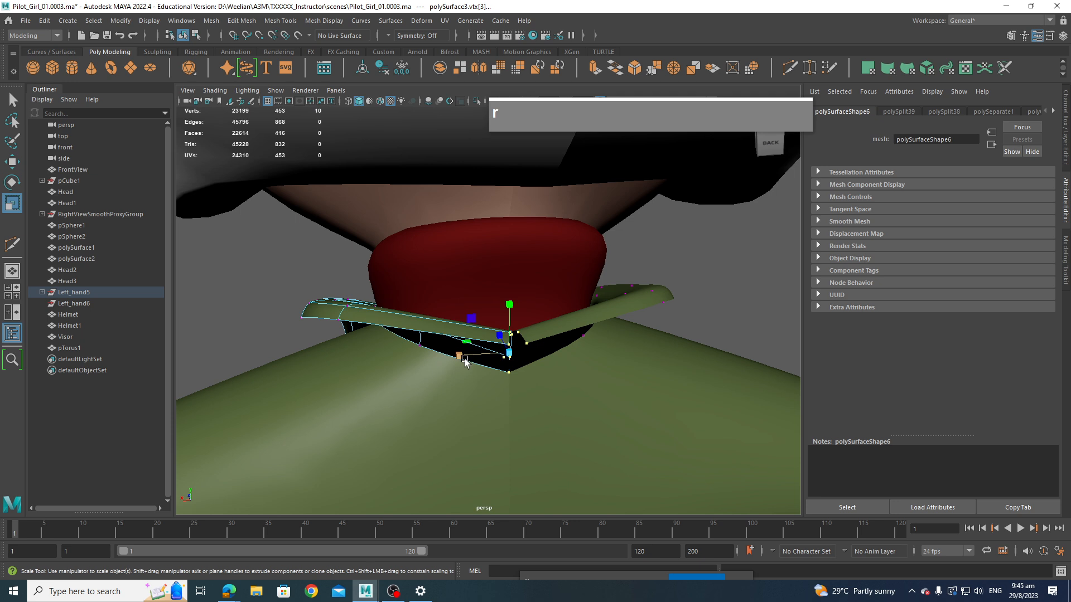
pyautogui.moveTo(458, 356)
pyautogui.mouseDown()
pyautogui.moveTo(516, 363)
pyautogui.moveTo(459, 360)
pyautogui.mouseUp()
pyautogui.press('w')
# Step: Leave vertex editing on the green flight suit collar and clear the selection
pyautogui.keyDown('alt'); pyautogui.moveTo(513, 383); pyautogui.dragTo(704, 382); pyautogui.keyUp('alt')
pyautogui.scroll(-4, 680, 373)
pyautogui.scroll(-5, 654, 380)
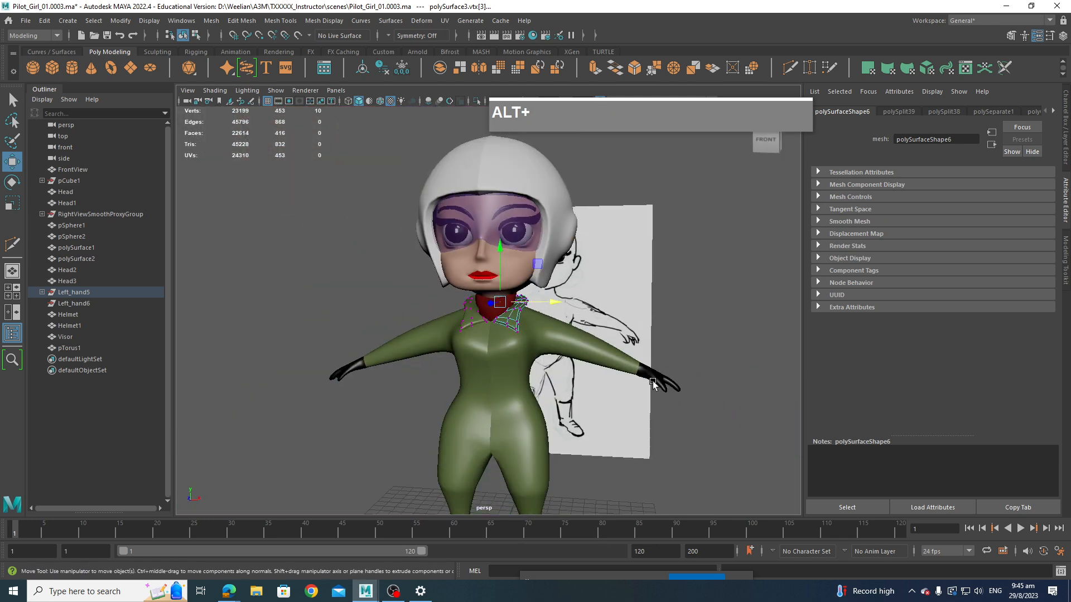
pyautogui.scroll(4, 560, 347)
pyautogui.moveTo(502, 313); pyautogui.dragTo(505, 287, button='right')
pyautogui.click(753, 251)
pyautogui.keyDown('alt'); pyautogui.moveTo(558, 346); pyautogui.dragTo(508, 284); pyautogui.keyUp('alt')
# Step: Move the inner collar's lower front edges down to cover the skin gap between the green collar flaps
pyautogui.scroll(3, 537, 337)
pyautogui.click(510, 334)
pyautogui.moveTo(508, 283); pyautogui.dragTo(494, 337, button='right')
pyautogui.moveTo(467, 289); pyautogui.dragTo(507, 253, button='right')
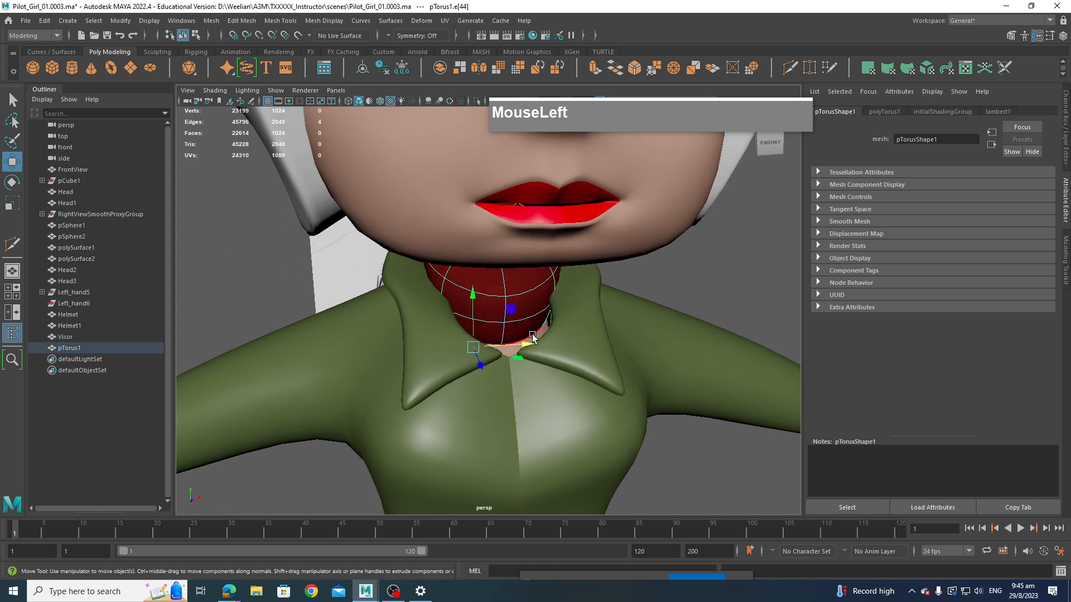
pyautogui.moveTo(509, 362); pyautogui.dragTo(625, 382)
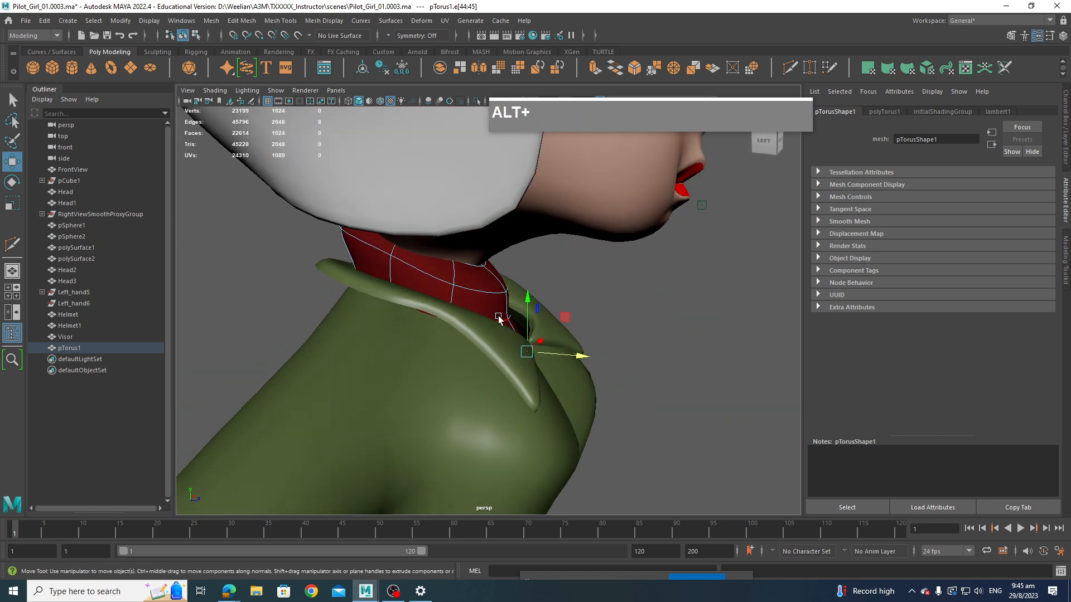
pyautogui.keyDown('alt'); pyautogui.moveTo(498, 318); pyautogui.dragTo(539, 294); pyautogui.keyUp('alt')
pyautogui.click(545, 331)
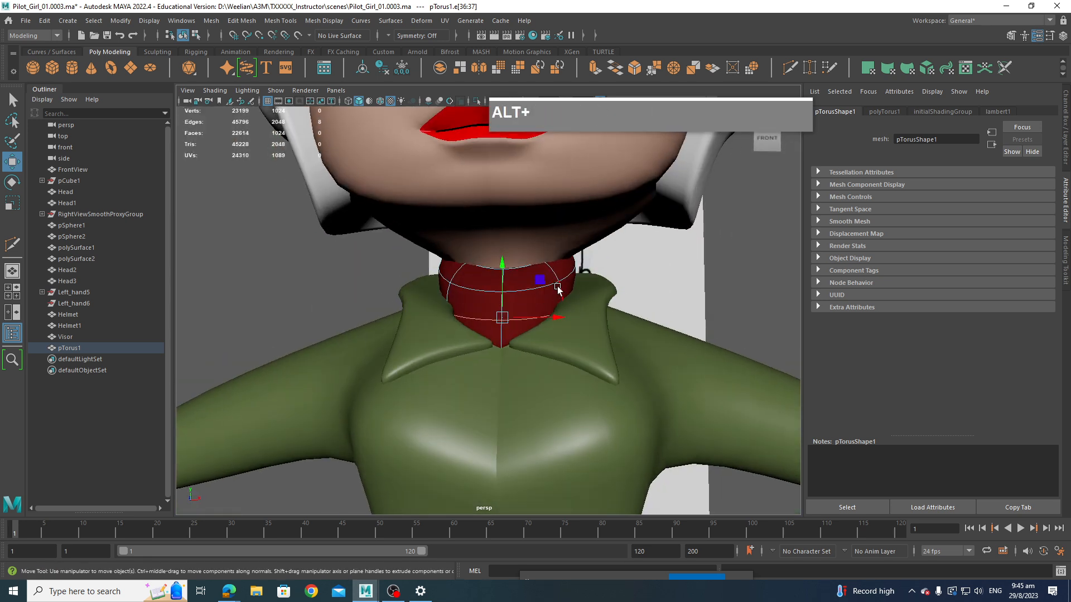
# Step: Move the inner collar's front side vertices on both sides inward and slightly down toward the neck
pyautogui.moveTo(559, 285); pyautogui.dragTo(503, 286, button='right')
pyautogui.click(559, 283)
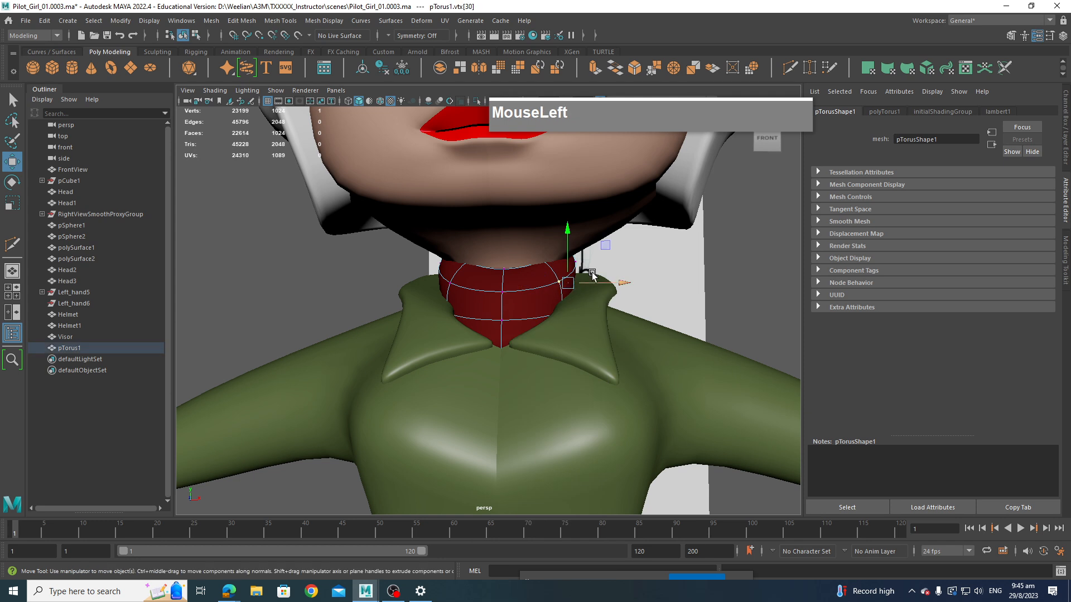
pyautogui.moveTo(602, 253); pyautogui.dragTo(584, 263)
pyautogui.click(443, 281)
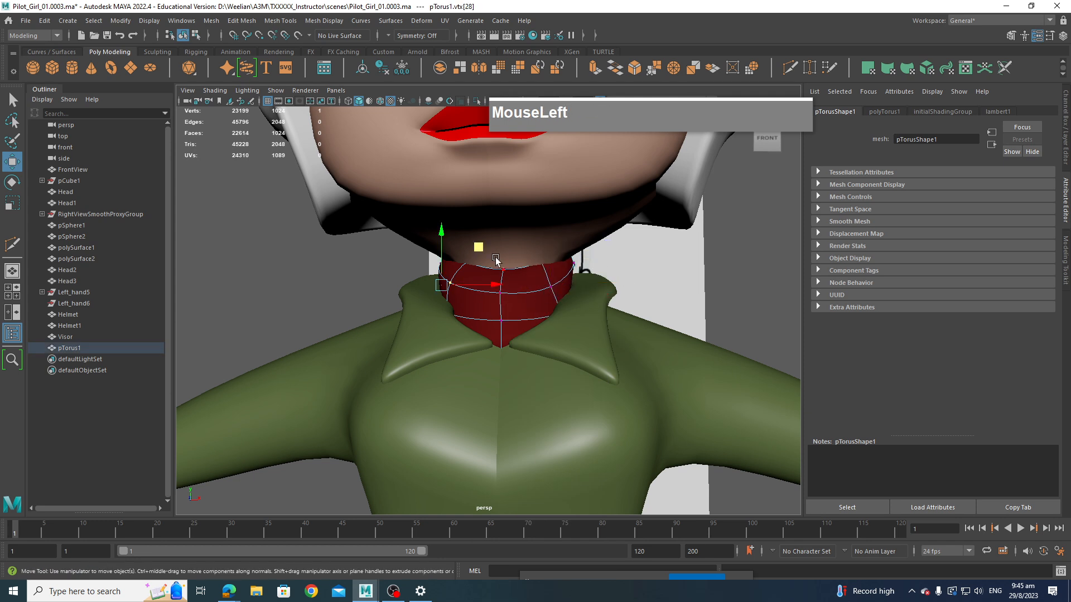
pyautogui.moveTo(478, 246); pyautogui.dragTo(511, 265)
# Step: Adjust the inner collar's rear side vertices on both sides so the collar follows the neck
pyautogui.keyDown('alt'); pyautogui.moveTo(507, 312); pyautogui.dragTo(615, 325); pyautogui.keyUp('alt')
pyautogui.keyDown('alt'); pyautogui.moveTo(473, 283); pyautogui.dragTo(504, 286); pyautogui.keyUp('alt')
pyautogui.click(409, 258)
pyautogui.keyDown('alt'); pyautogui.moveTo(423, 272); pyautogui.dragTo(440, 234); pyautogui.keyUp('alt')
pyautogui.keyDown('alt'); pyautogui.moveTo(441, 234); pyautogui.dragTo(630, 278); pyautogui.keyUp('alt')
pyautogui.click(598, 261)
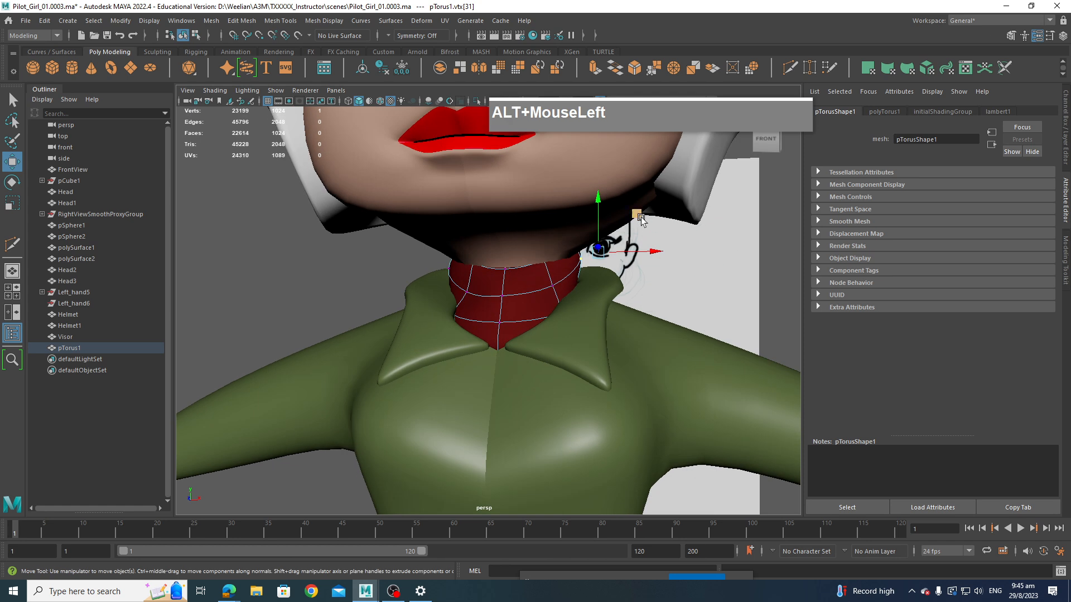
pyautogui.keyDown('alt'); pyautogui.moveTo(619, 239); pyautogui.dragTo(444, 290); pyautogui.keyUp('alt')
# Step: Reposition the inner collar's vertices toward the back of the neck on both sides, working from the side
pyautogui.scroll(-6, 531, 330)
pyautogui.scroll(4, 537, 337)
pyautogui.click(495, 301)
pyautogui.click(511, 286)
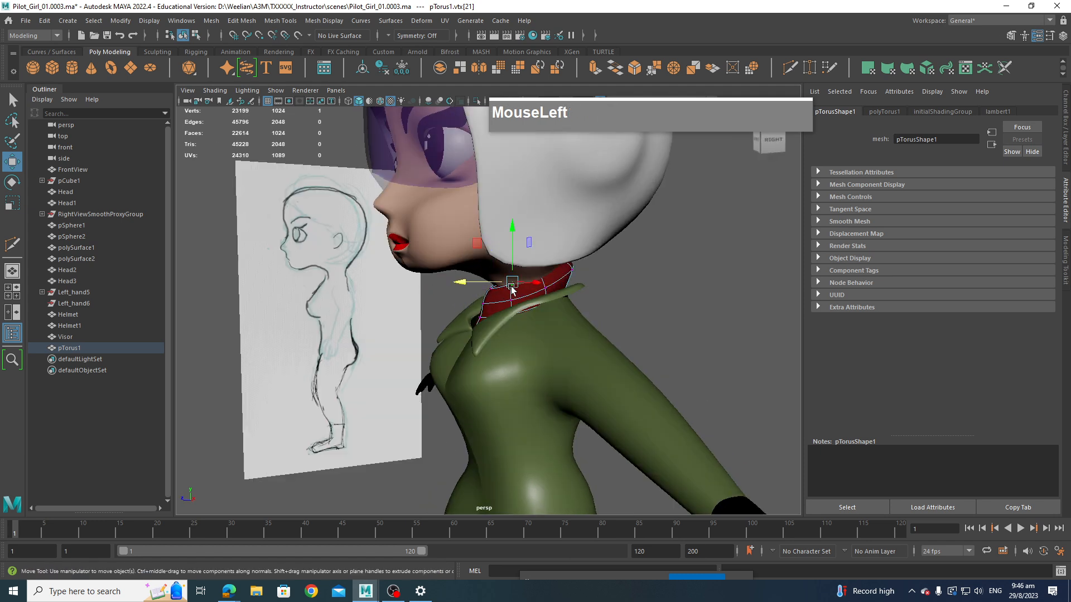
pyautogui.keyDown('alt'); pyautogui.moveTo(512, 286); pyautogui.dragTo(542, 237); pyautogui.keyUp('alt')
pyautogui.click(560, 272)
pyautogui.keyDown('alt'); pyautogui.moveTo(664, 259); pyautogui.dragTo(639, 284); pyautogui.keyUp('alt')
pyautogui.click(554, 269)
pyautogui.moveTo(544, 222); pyautogui.dragTo(418, 289)
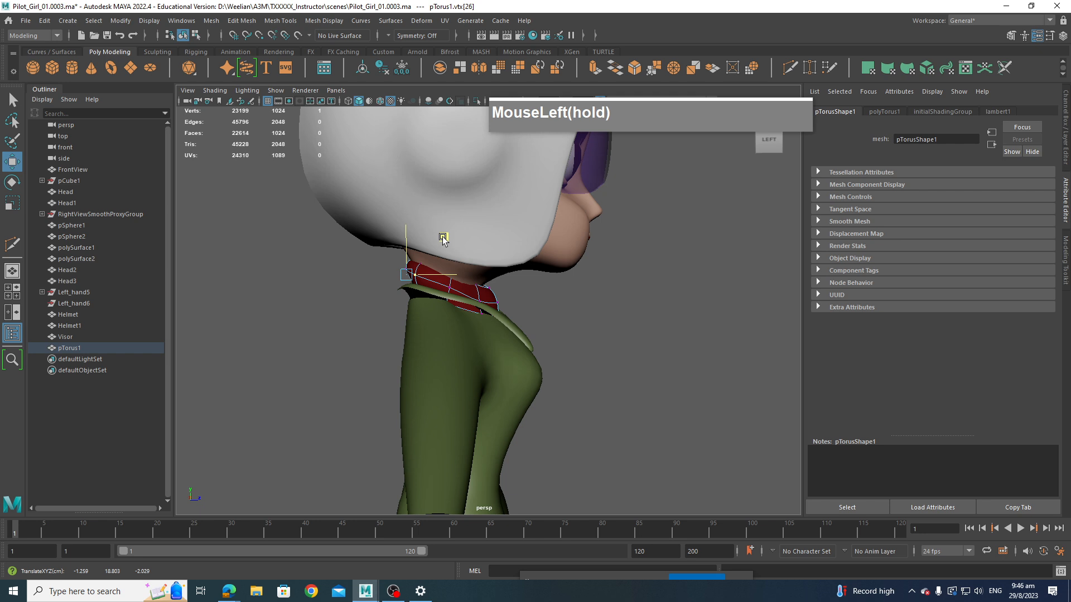
# Step: Adjust the inner collar's lower side edges on both sides so they sit inside the green collar
pyautogui.moveTo(491, 300)
pyautogui.keyDown('alt'); pyautogui.mouseDown()
pyautogui.moveTo(502, 306)
pyautogui.moveTo(474, 308)
pyautogui.mouseUp(); pyautogui.keyUp('alt')
pyautogui.moveTo(468, 307); pyautogui.dragTo(469, 261, button='right')
pyautogui.moveTo(474, 306)
pyautogui.keyDown('alt'); pyautogui.mouseDown()
pyautogui.moveTo(536, 335)
pyautogui.moveTo(491, 307)
pyautogui.mouseUp(); pyautogui.keyUp('alt')
pyautogui.click(544, 321)
pyautogui.scroll(4, 491, 306)
pyautogui.click(459, 309)
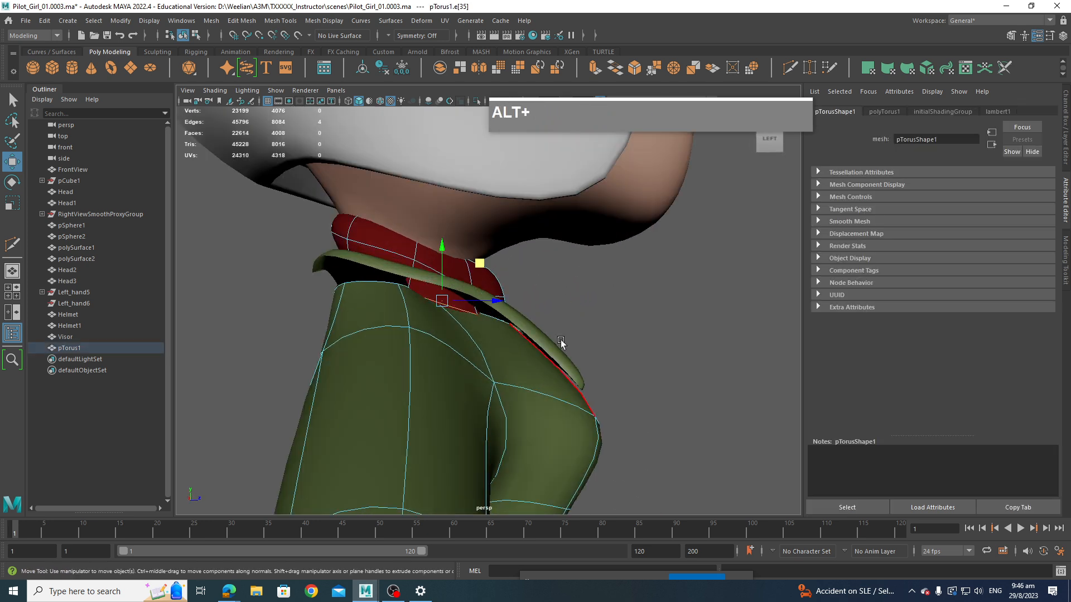
pyautogui.keyDown('alt'); pyautogui.moveTo(561, 343); pyautogui.dragTo(518, 329); pyautogui.keyUp('alt')
pyautogui.moveTo(467, 307); pyautogui.dragTo(279, 338)
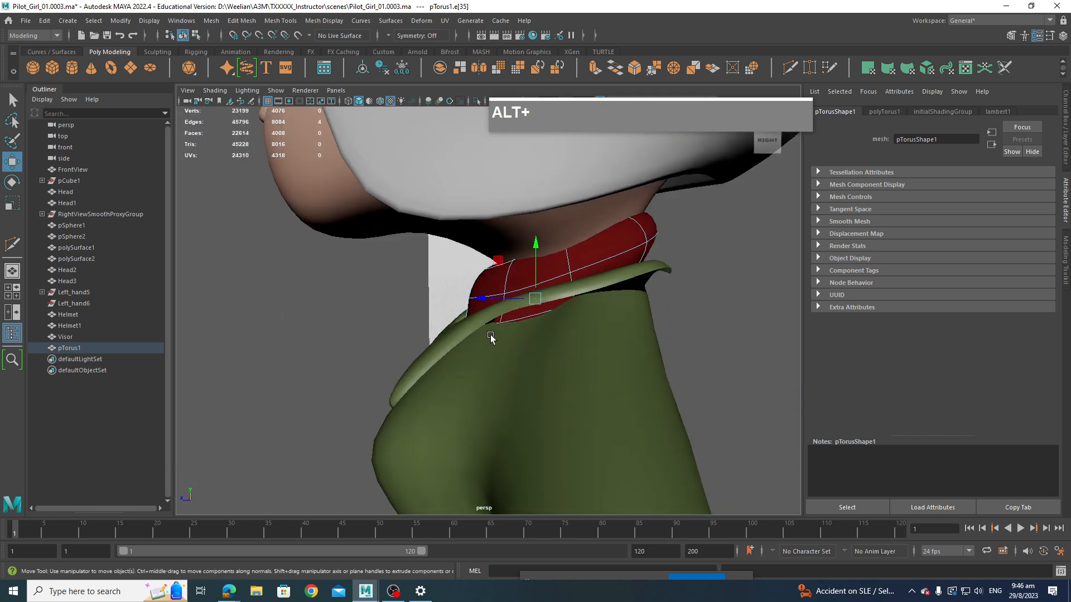
pyautogui.click(520, 328)
# Step: Return the meshes to object mode and switch to the front orthographic view framed on the upper body
pyautogui.keyDown('alt'); pyautogui.moveTo(519, 328); pyautogui.dragTo(621, 340); pyautogui.keyUp('alt')
pyautogui.scroll(-3, 621, 326)
pyautogui.scroll(-5, 602, 351)
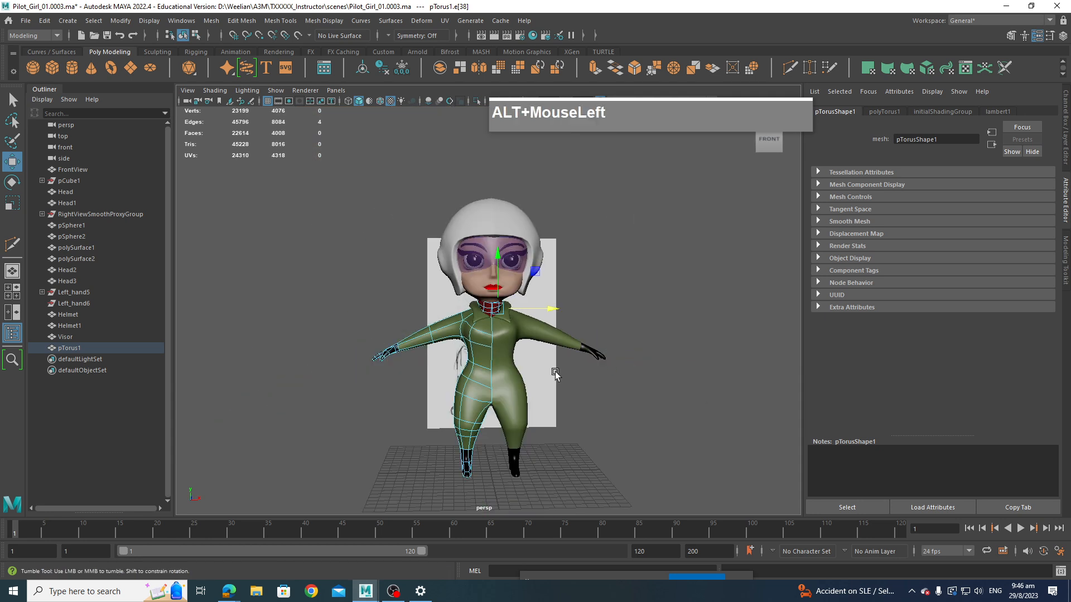
pyautogui.keyDown('alt'); pyautogui.moveTo(554, 370); pyautogui.dragTo(512, 329); pyautogui.keyUp('alt')
pyautogui.moveTo(512, 284); pyautogui.dragTo(567, 268, button='right')
pyautogui.press('space')
pyautogui.moveTo(598, 350); pyautogui.dragTo(613, 397)
pyautogui.keyDown('alt'); pyautogui.moveTo(576, 467); pyautogui.dragTo(599, 380, button='middle'); pyautogui.keyUp('alt')
pyautogui.scroll(5, 611, 389)
pyautogui.keyDown('alt'); pyautogui.moveTo(653, 474); pyautogui.dragTo(634, 370, button='middle'); pyautogui.keyUp('alt')
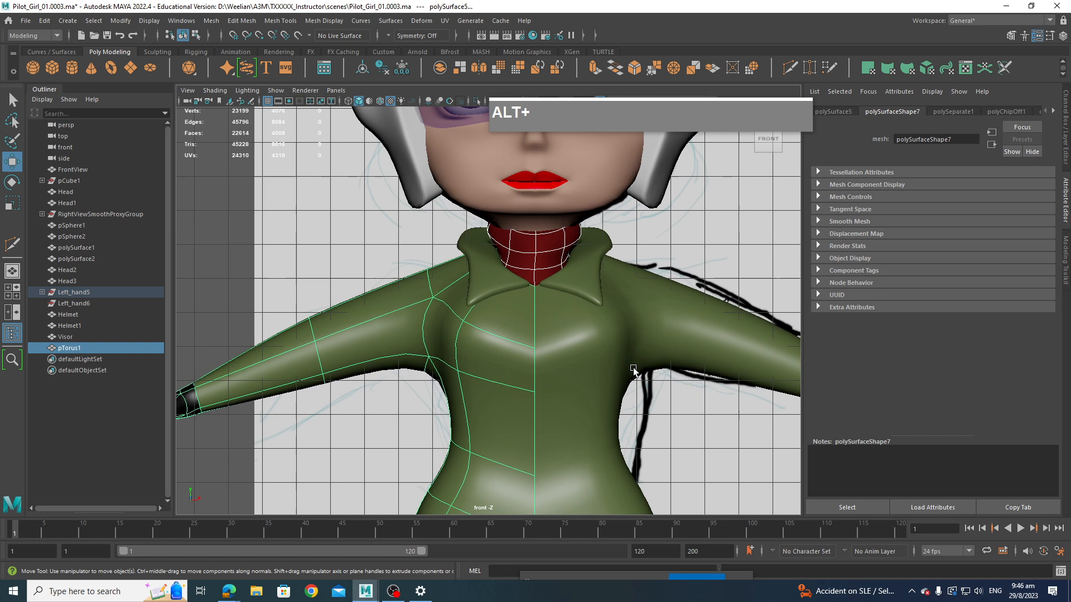
pyautogui.click(615, 364)
pyautogui.keyDown('alt'); pyautogui.moveTo(672, 342); pyautogui.dragTo(570, 364, button='middle'); pyautogui.keyUp('alt')
# Step: Insert an edge loop across the flight suit's upper chest and shoulder with the Multi-Cut tool
pyautogui.moveTo(549, 292); pyautogui.dragTo(524, 309, button='right')
pyautogui.keyDown('alt'); pyautogui.scroll(3, 534, 322); pyautogui.keyUp('alt')
pyautogui.keyDown('alt'); pyautogui.moveTo(535, 312); pyautogui.dragTo(536, 302, button='middle'); pyautogui.keyUp('alt')
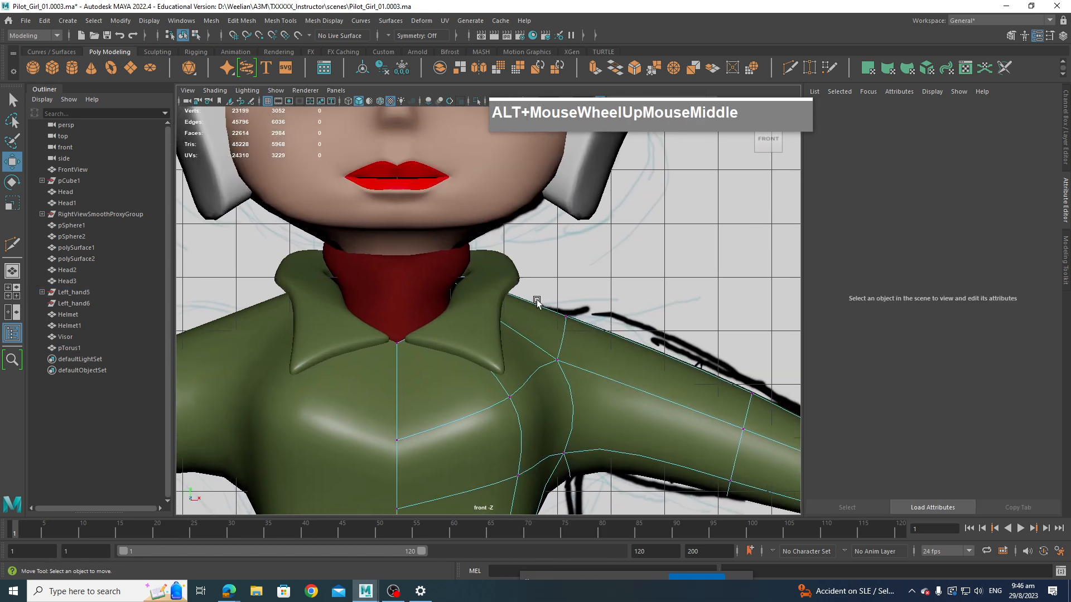
pyautogui.keyDown('shift'); pyautogui.moveTo(546, 320); pyautogui.dragTo(473, 317, button='right'); pyautogui.keyUp('shift')
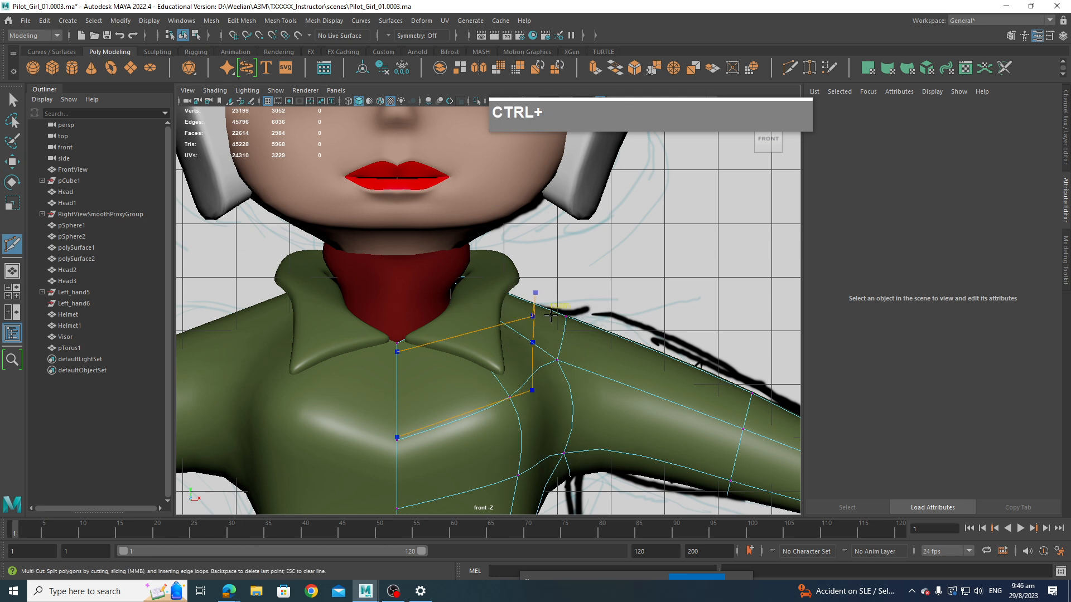
pyautogui.keyDown('ctrl'); pyautogui.click(538, 311); pyautogui.keyUp('ctrl')
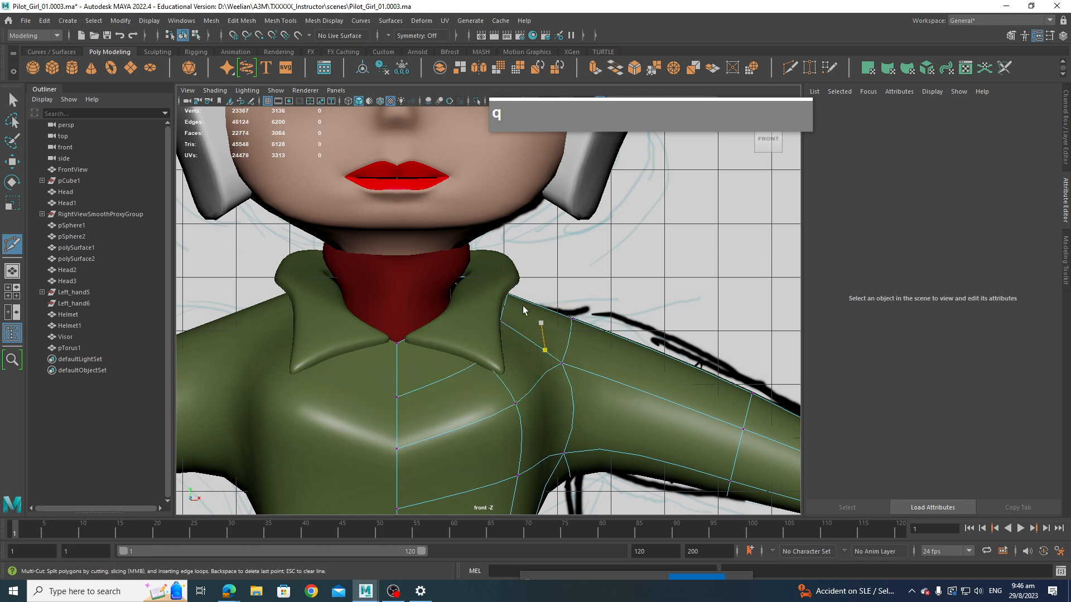
# Step: Select the flight suit's shoulder vertices in the front view and raise them to round out the shoulder
pyautogui.press('q')
pyautogui.moveTo(509, 283); pyautogui.dragTo(484, 286, button='right')
pyautogui.click(537, 317)
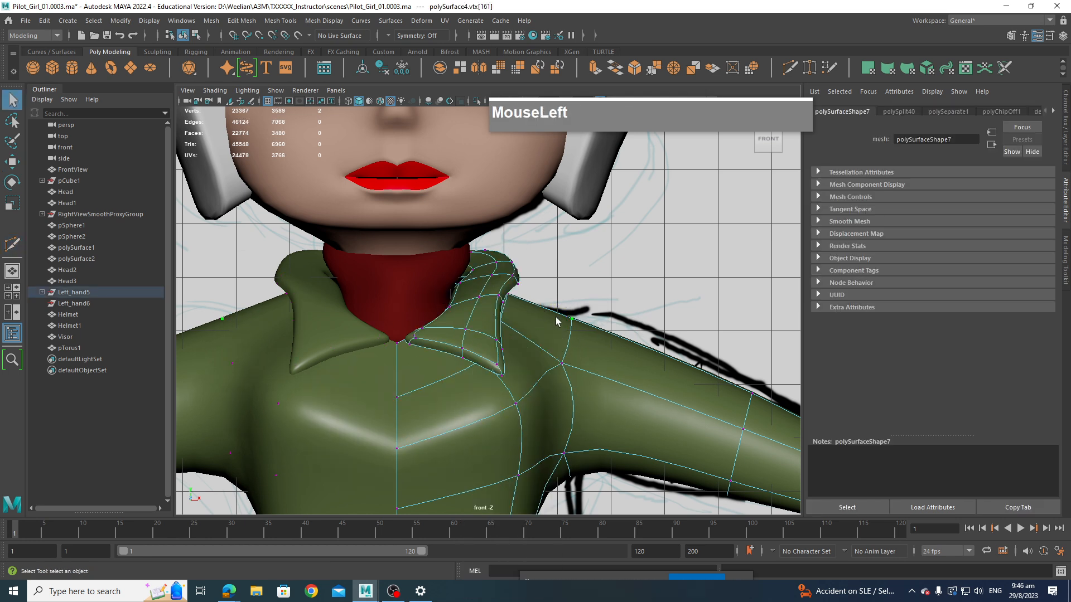
pyautogui.press('space')
pyautogui.moveTo(573, 312)
pyautogui.mouseDown()
pyautogui.moveTo(538, 314)
pyautogui.moveTo(566, 328)
pyautogui.mouseUp()
pyautogui.moveTo(567, 285); pyautogui.dragTo(515, 278, button='right')
pyautogui.press('w')
pyautogui.click(555, 325)
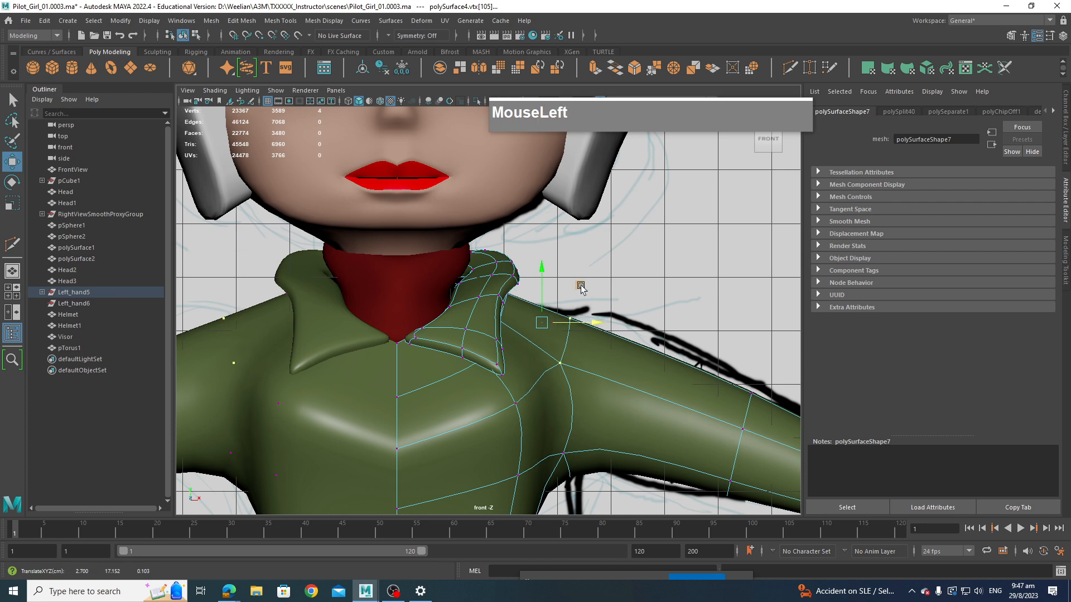
pyautogui.moveTo(581, 287); pyautogui.dragTo(584, 268)
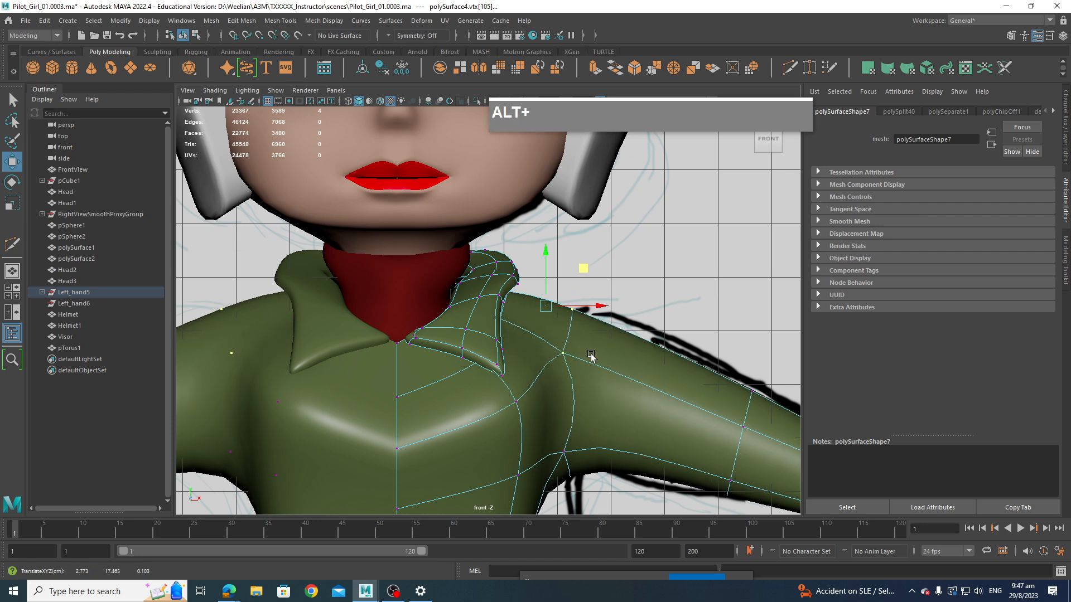
# Step: Select the flight suit's armpit vertices and move them up and slightly outward
pyautogui.keyDown('alt'); pyautogui.moveTo(591, 356); pyautogui.dragTo(582, 446); pyautogui.keyUp('alt')
pyautogui.moveTo(561, 402); pyautogui.dragTo(555, 384)
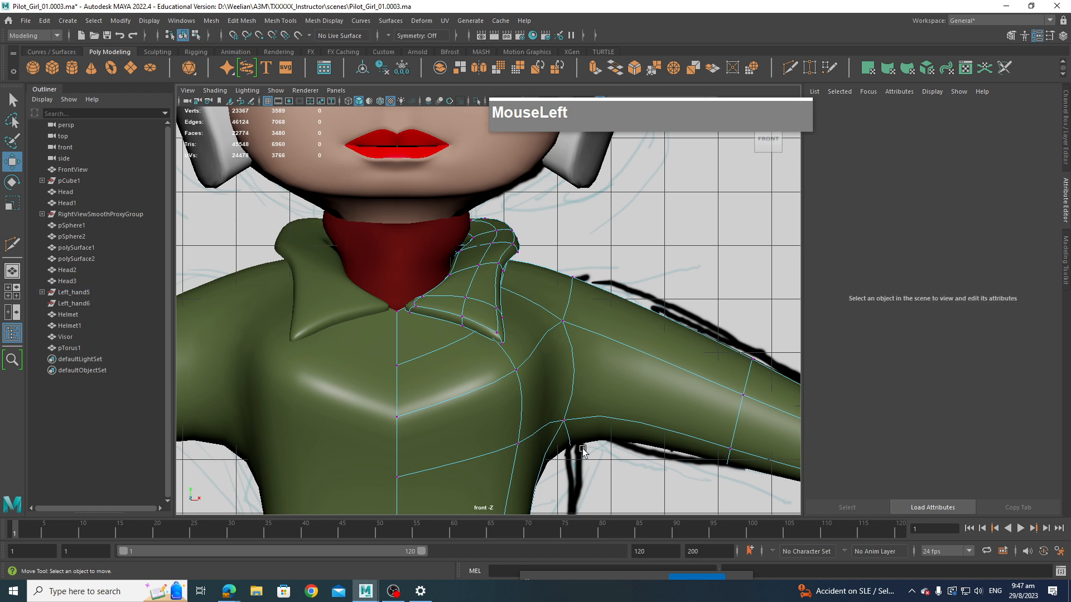
pyautogui.moveTo(586, 453); pyautogui.dragTo(566, 397)
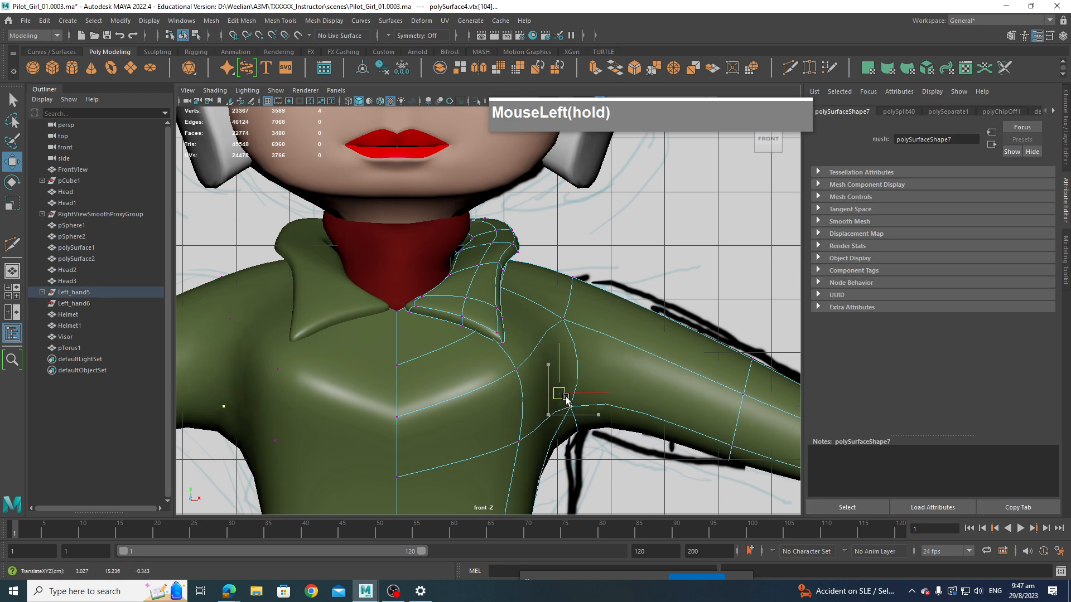
# Step: Select the flight suit's outer hip vertices in the front view and raise them slightly
pyautogui.keyDown('alt'); pyautogui.moveTo(598, 411); pyautogui.dragTo(548, 317, button='middle'); pyautogui.keyUp('alt')
pyautogui.scroll(-4, 548, 319)
pyautogui.scroll(1, 574, 347)
pyautogui.keyDown('alt'); pyautogui.moveTo(531, 427); pyautogui.dragTo(627, 312, button='middle'); pyautogui.keyUp('alt')
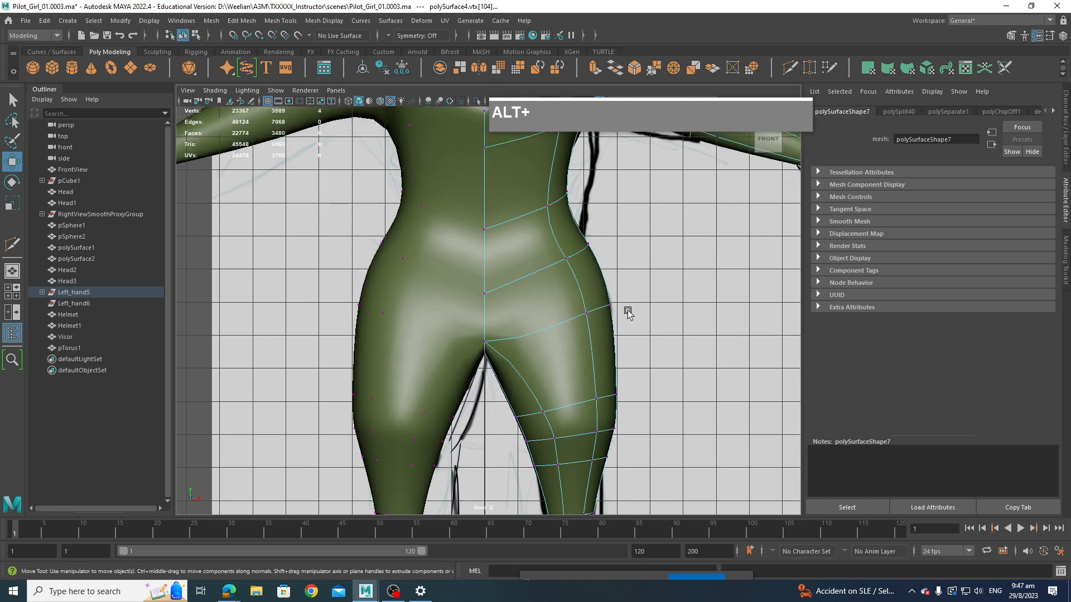
pyautogui.moveTo(625, 311); pyautogui.dragTo(617, 296)
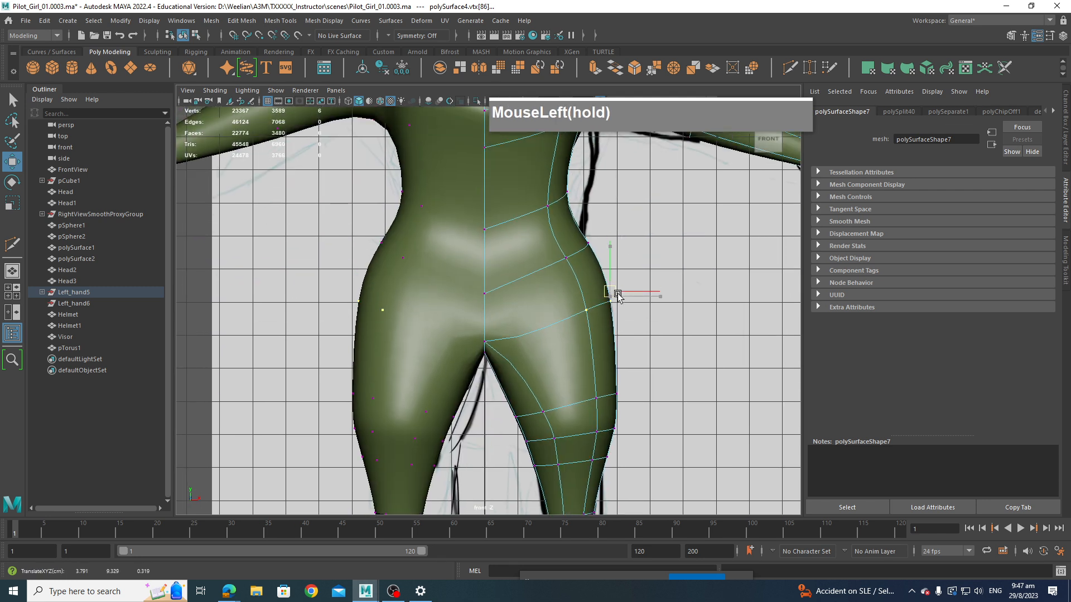
# Step: Raise the flight suit's pelvis and crotch vertices along the front centre seam
pyautogui.click(492, 296)
pyautogui.moveTo(482, 259); pyautogui.dragTo(482, 248)
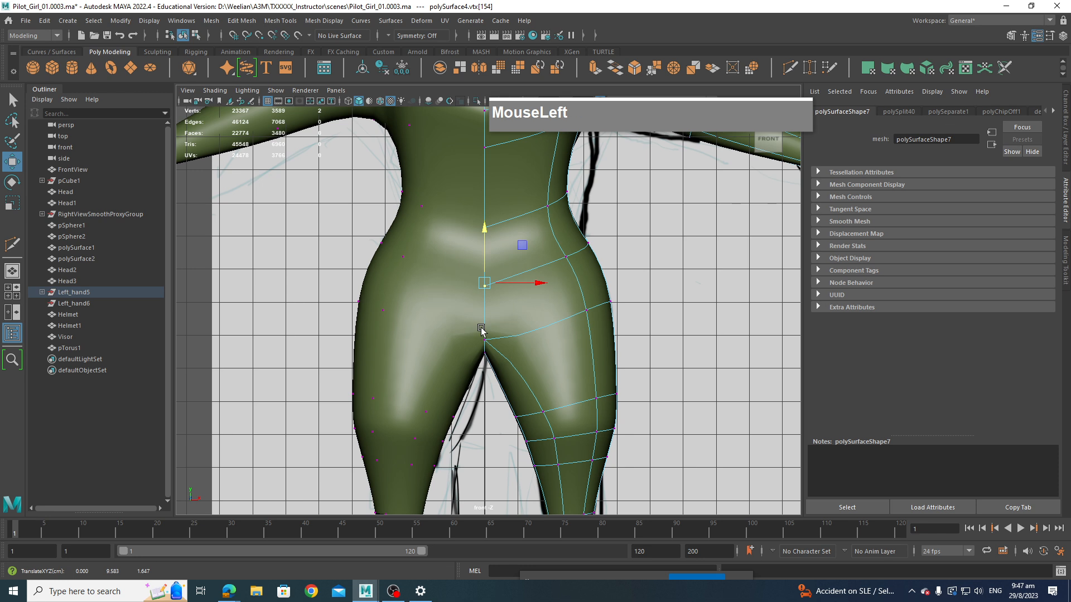
pyautogui.moveTo(502, 376); pyautogui.dragTo(485, 307)
# Step: Move the flight suit's inner knee vertices slightly outward and clear the selection
pyautogui.keyDown('alt'); pyautogui.moveTo(510, 325); pyautogui.dragTo(516, 254, button='middle'); pyautogui.keyUp('alt')
pyautogui.moveTo(510, 325); pyautogui.dragTo(544, 384)
pyautogui.moveTo(528, 375); pyautogui.dragTo(541, 373)
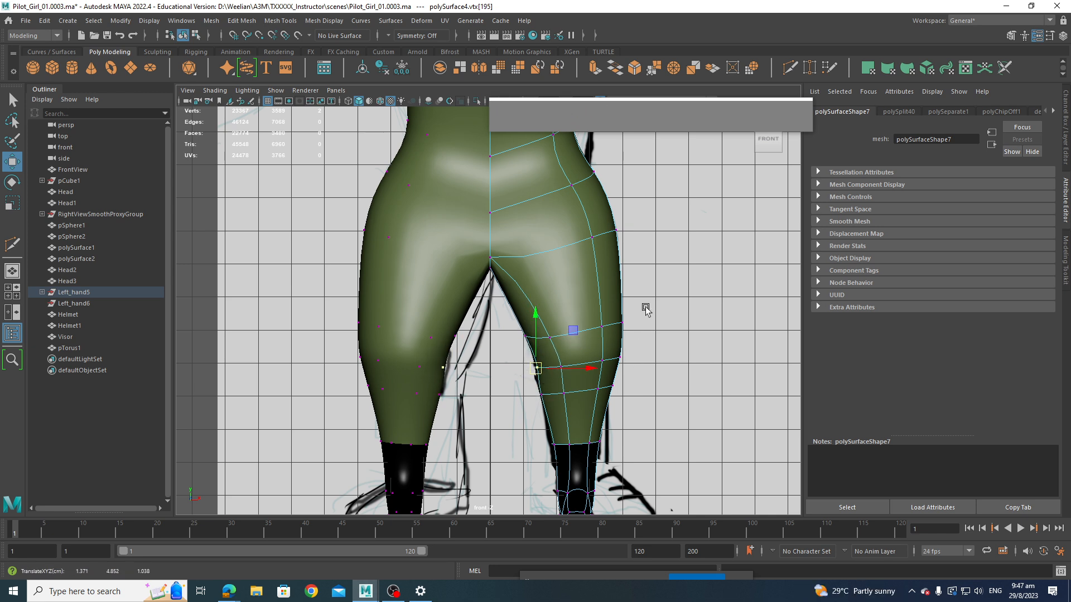
pyautogui.click(632, 261)
# Step: Check the flight suit's outline in the front view and return to the perspective view
pyautogui.scroll(-4, 653, 326)
pyautogui.keyDown('alt'); pyautogui.moveTo(655, 330); pyautogui.dragTo(653, 260, button='middle'); pyautogui.keyUp('alt')
pyautogui.scroll(6, 621, 316)
pyautogui.keyDown('alt'); pyautogui.moveTo(595, 338); pyautogui.dragTo(472, 239, button='middle'); pyautogui.keyUp('alt')
pyautogui.scroll(2, 545, 356)
pyautogui.press('space')
pyautogui.moveTo(546, 358)
pyautogui.mouseDown()
pyautogui.moveTo(546, 315)
pyautogui.moveTo(562, 356)
pyautogui.mouseUp()
pyautogui.keyDown('alt'); pyautogui.moveTo(562, 357); pyautogui.dragTo(571, 282, button='middle'); pyautogui.keyUp('alt')
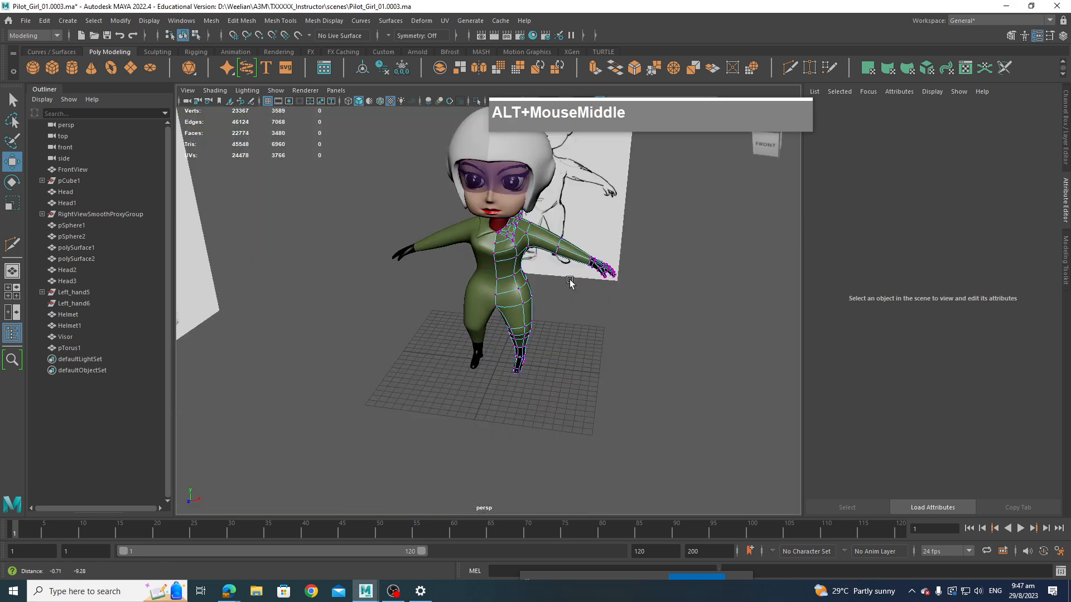
# Step: Select the vertices at the toes of the boots and scale them along X
pyautogui.scroll(6, 592, 385)
pyautogui.keyDown('alt'); pyautogui.moveTo(609, 453); pyautogui.dragTo(521, 349, button='middle'); pyautogui.keyUp('alt')
pyautogui.keyDown('alt'); pyautogui.moveTo(521, 349); pyautogui.dragTo(445, 373); pyautogui.keyUp('alt')
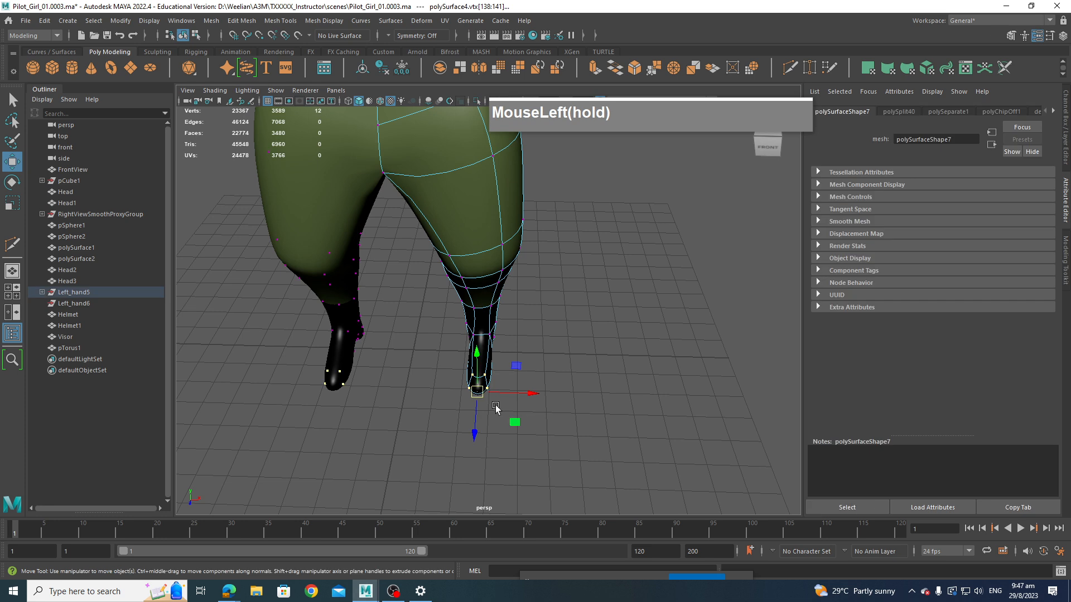
pyautogui.press('r')
pyautogui.moveTo(527, 393); pyautogui.dragTo(479, 368)
# Step: Examine the whole character from several angles to judge the boots and body proportions
pyautogui.scroll(-5, 557, 418)
pyautogui.moveTo(567, 422)
pyautogui.keyDown('alt'); pyautogui.mouseDown()
pyautogui.moveTo(557, 437)
pyautogui.moveTo(580, 423)
pyautogui.mouseUp(); pyautogui.keyUp('alt')
pyautogui.scroll(-3, 579, 423)
pyautogui.keyDown('alt'); pyautogui.moveTo(567, 331); pyautogui.dragTo(559, 418, button='middle'); pyautogui.keyUp('alt')
pyautogui.keyDown('alt'); pyautogui.moveTo(559, 418); pyautogui.dragTo(574, 346); pyautogui.keyUp('alt')
pyautogui.scroll(-5, 574, 345)
pyautogui.keyDown('alt'); pyautogui.moveTo(574, 346); pyautogui.dragTo(552, 312, button='middle'); pyautogui.keyUp('alt')
pyautogui.scroll(3, 596, 377)
pyautogui.moveTo(508, 318)
pyautogui.keyDown('alt'); pyautogui.mouseDown()
pyautogui.moveTo(556, 314)
pyautogui.moveTo(567, 362)
pyautogui.moveTo(552, 341)
pyautogui.moveTo(519, 334)
pyautogui.mouseUp(); pyautogui.keyUp('alt')
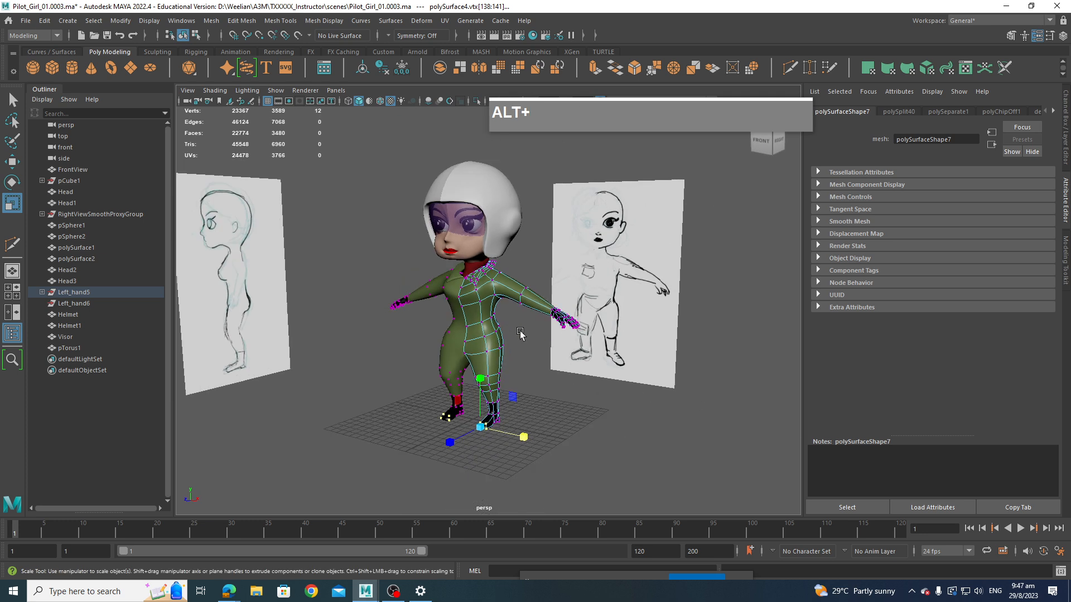
pyautogui.keyDown('alt'); pyautogui.moveTo(527, 319); pyautogui.dragTo(540, 329, button='middle'); pyautogui.keyUp('alt')
pyautogui.keyDown('alt'); pyautogui.moveTo(540, 329); pyautogui.dragTo(524, 332); pyautogui.keyUp('alt')
pyautogui.scroll(3, 524, 335)
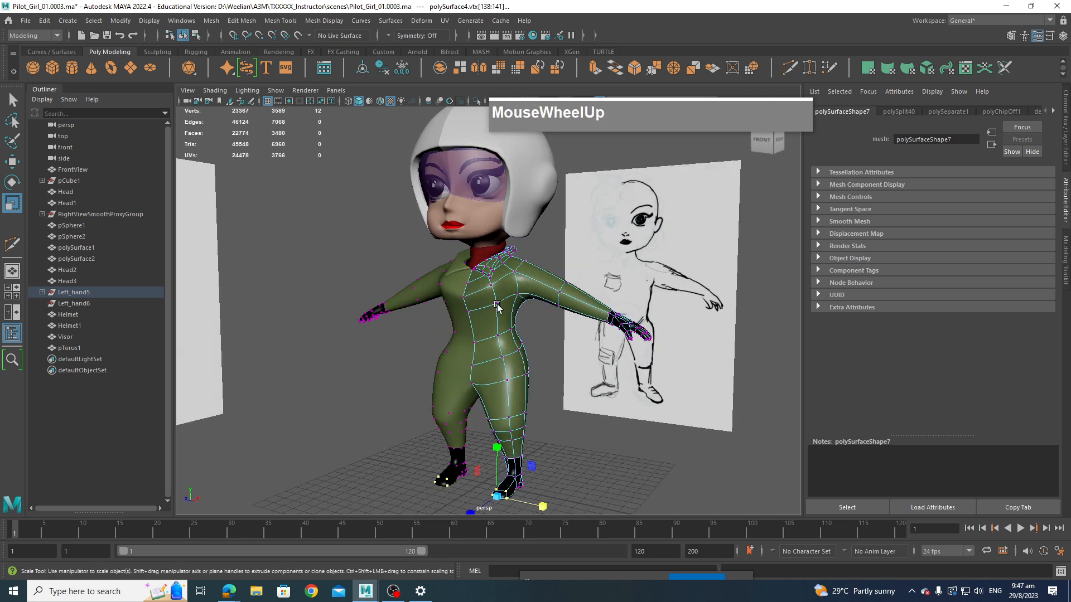
# Step: Return the meshes to object mode and expand the perspective viewport to full size
pyautogui.moveTo(495, 275); pyautogui.dragTo(547, 258, button='right')
pyautogui.keyDown('alt'); pyautogui.moveTo(540, 326); pyautogui.dragTo(547, 323, button='middle'); pyautogui.keyUp('alt')
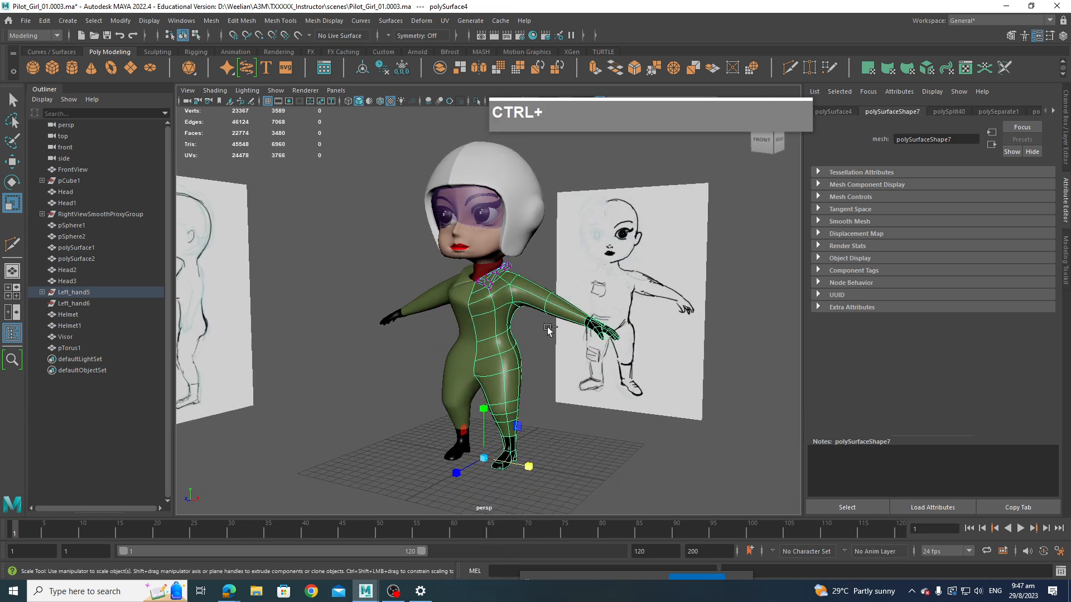
pyautogui.hotkey('ctrl', 'space')
pyautogui.scroll(-3, 576, 316)
pyautogui.moveTo(577, 115); pyautogui.dragTo(724, 94)
pyautogui.keyDown('alt'); pyautogui.moveTo(641, 279); pyautogui.dragTo(562, 285); pyautogui.keyUp('alt')
pyautogui.rightClick(562, 282)
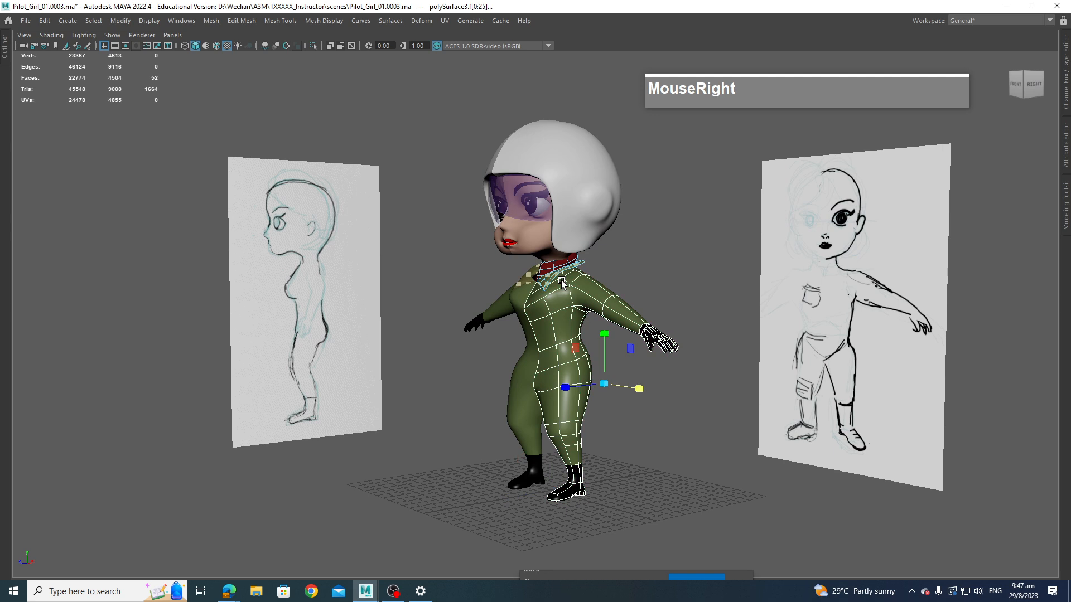
pyautogui.moveTo(559, 279); pyautogui.dragTo(623, 232, button='right')
pyautogui.click(622, 231)
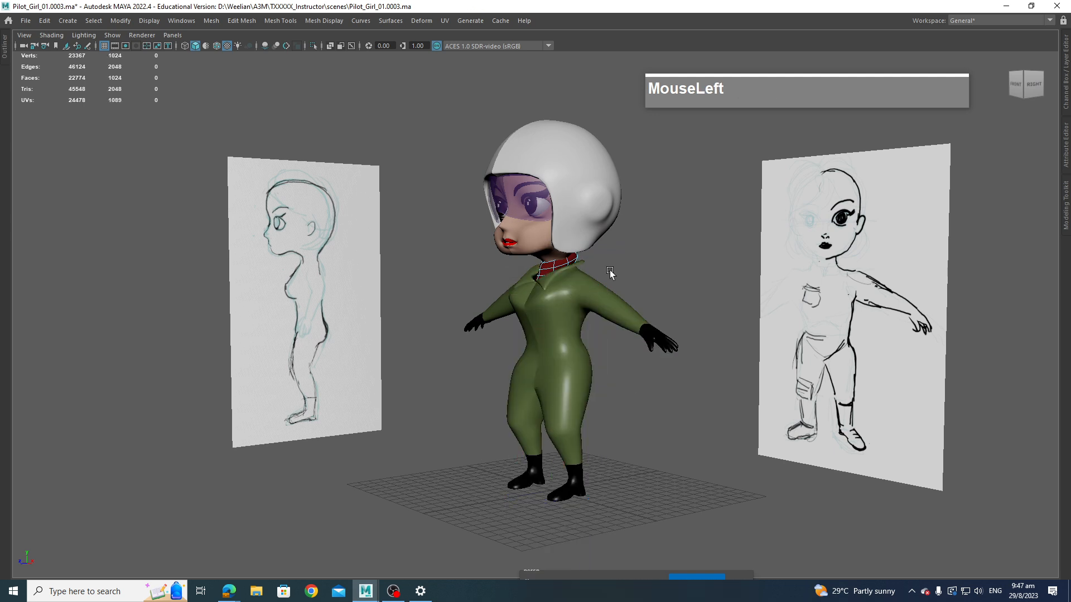
# Step: Examine the flight suit's arm, the glove and the overall body from the side and front
pyautogui.keyDown('alt'); pyautogui.moveTo(612, 349); pyautogui.dragTo(585, 367); pyautogui.keyUp('alt')
pyautogui.scroll(3, 644, 363)
pyautogui.moveTo(643, 375)
pyautogui.keyDown('alt'); pyautogui.mouseDown(button='middle')
pyautogui.moveTo(615, 362)
pyautogui.moveTo(631, 361)
pyautogui.mouseUp(button='middle'); pyautogui.keyUp('alt')
pyautogui.click(622, 360)
pyautogui.scroll(1, 656, 383)
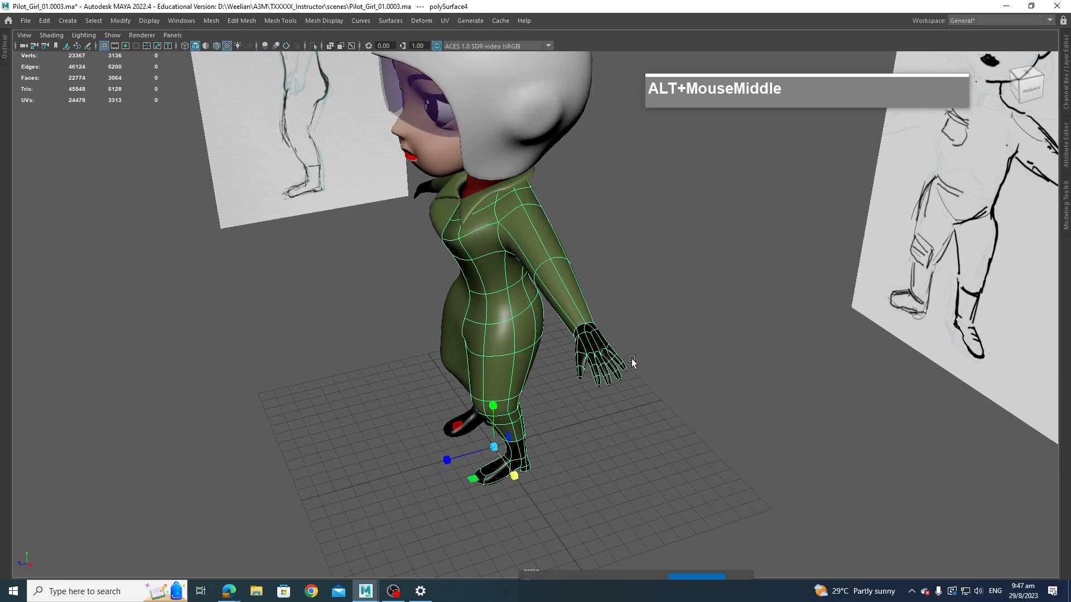
pyautogui.keyDown('alt'); pyautogui.moveTo(632, 361); pyautogui.dragTo(625, 368); pyautogui.keyUp('alt')
pyautogui.scroll(4, 626, 371)
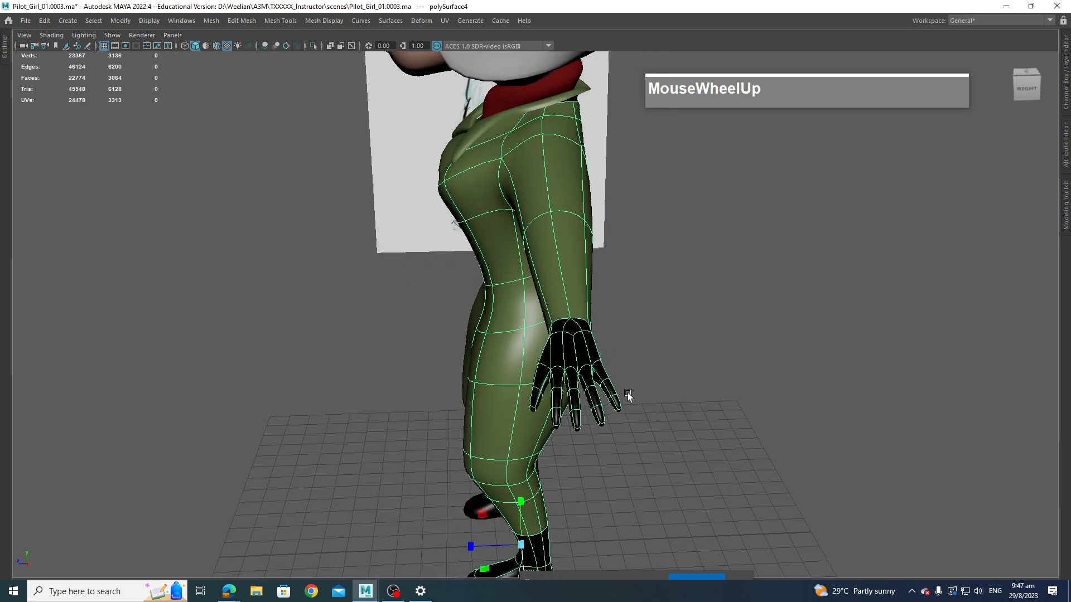
pyautogui.keyDown('alt'); pyautogui.moveTo(628, 396); pyautogui.dragTo(584, 363, button='middle'); pyautogui.keyUp('alt')
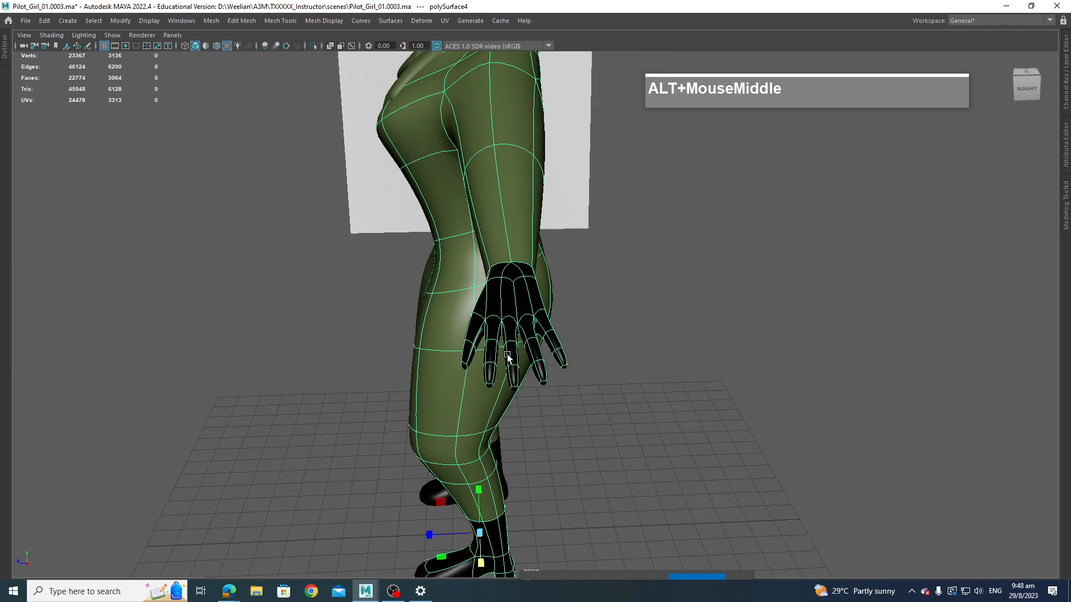
pyautogui.keyDown('alt'); pyautogui.scroll(-3, 508, 357); pyautogui.keyUp('alt')
pyautogui.keyDown('alt'); pyautogui.moveTo(507, 356); pyautogui.dragTo(413, 355); pyautogui.keyUp('alt')
pyautogui.keyDown('alt'); pyautogui.scroll(-2, 534, 322); pyautogui.keyUp('alt')
pyautogui.keyDown('alt'); pyautogui.moveTo(534, 323); pyautogui.dragTo(535, 373); pyautogui.keyUp('alt')
pyautogui.keyDown('alt'); pyautogui.moveTo(561, 392); pyautogui.dragTo(566, 392, button='middle'); pyautogui.keyUp('alt')
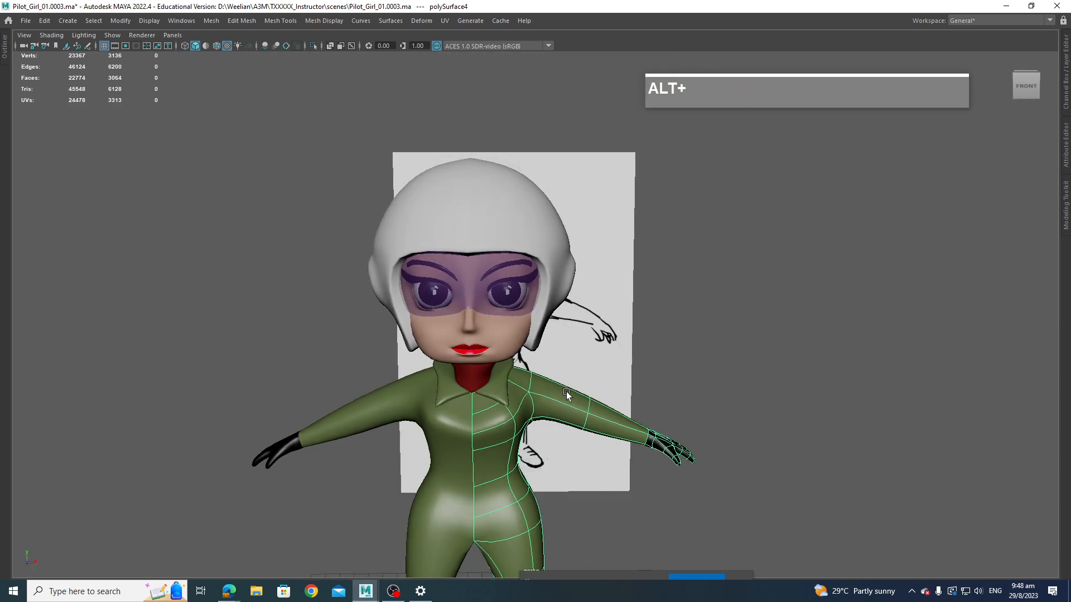
pyautogui.keyDown('alt'); pyautogui.moveTo(566, 392); pyautogui.dragTo(591, 403); pyautogui.keyUp('alt')
pyautogui.scroll(2, 594, 406)
# Step: Change to the orthographic front view and select the head mesh
pyautogui.press('space')
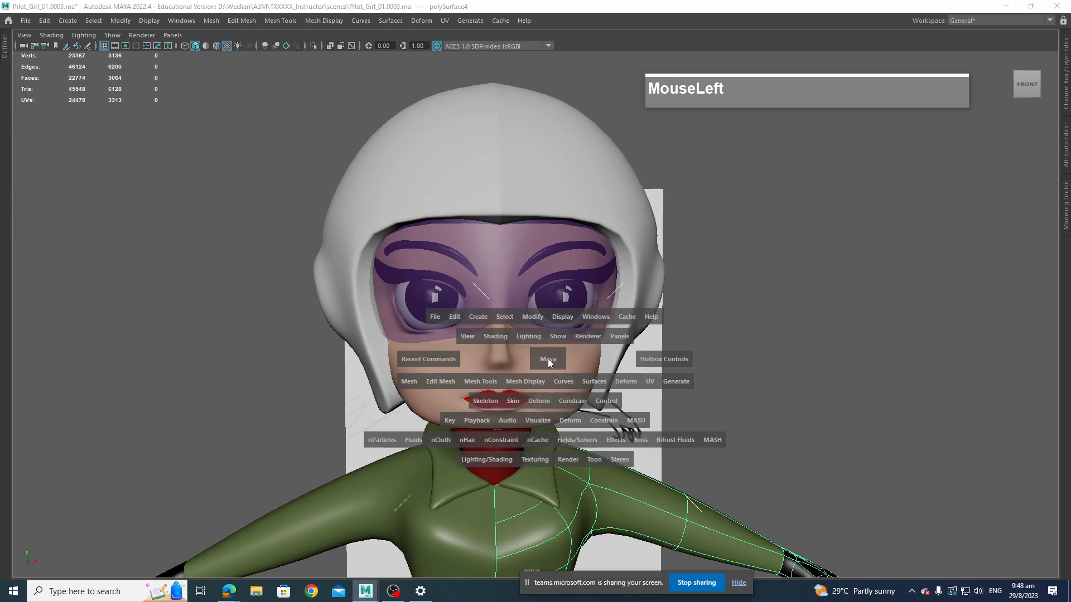
pyautogui.moveTo(548, 359); pyautogui.dragTo(566, 384)
pyautogui.keyDown('alt'); pyautogui.scroll(-5, 566, 385); pyautogui.keyUp('alt')
pyautogui.keyDown('alt'); pyautogui.moveTo(532, 312); pyautogui.dragTo(573, 541, button='middle'); pyautogui.keyUp('alt')
pyautogui.keyDown('alt'); pyautogui.moveTo(532, 284); pyautogui.dragTo(566, 538, button='middle'); pyautogui.keyUp('alt')
pyautogui.keyDown('alt'); pyautogui.moveTo(568, 253); pyautogui.dragTo(560, 492, button='middle'); pyautogui.keyUp('alt')
pyautogui.keyDown('alt'); pyautogui.scroll(5, 563, 368); pyautogui.keyUp('alt')
pyautogui.click(578, 393)
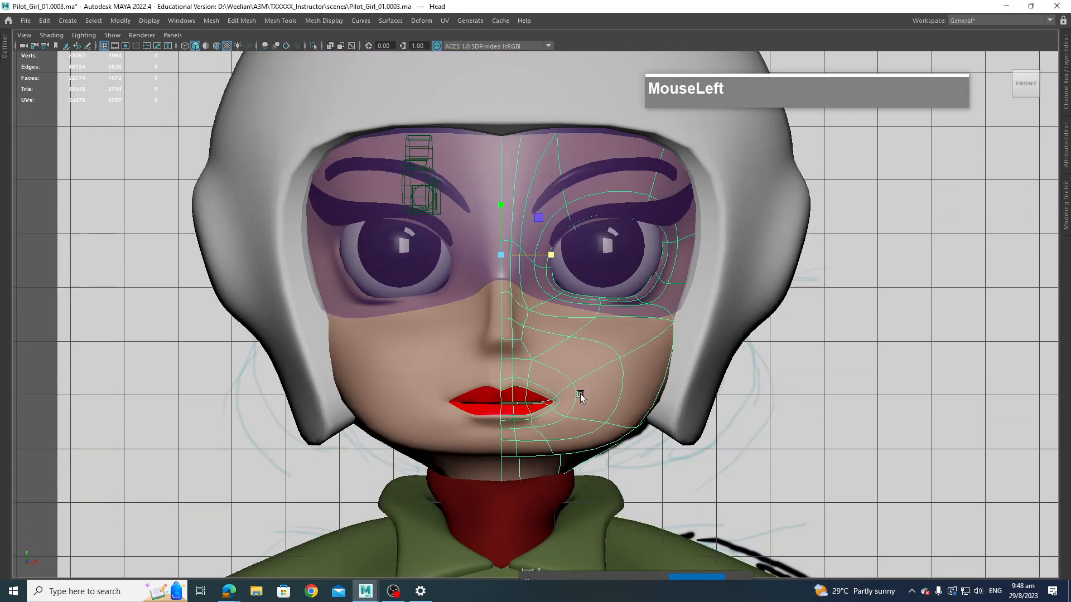
# Step: Select the mouth corner vertices with soft selection, narrow the falloff and raise the corners into a smile
pyautogui.keyDown('alt'); pyautogui.scroll(3, 582, 413); pyautogui.keyUp('alt')
pyautogui.scroll(1, 563, 370)
pyautogui.keyDown('alt'); pyautogui.moveTo(586, 446); pyautogui.dragTo(592, 417, button='middle'); pyautogui.keyUp('alt')
pyautogui.keyDown('alt'); pyautogui.scroll(3, 563, 371); pyautogui.keyUp('alt')
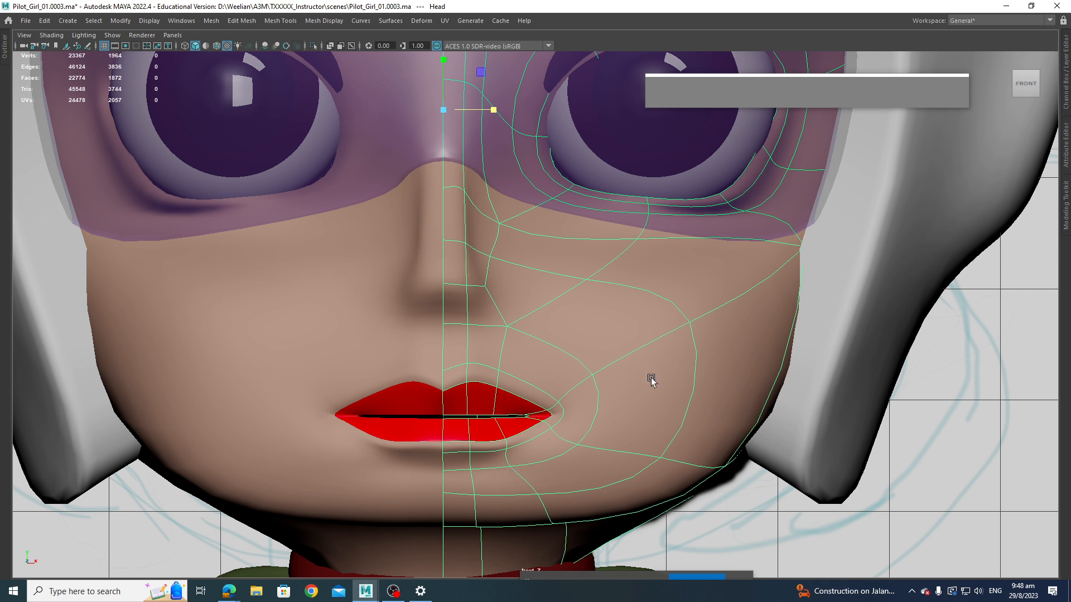
pyautogui.scroll(3, 521, 418)
pyautogui.keyDown('alt'); pyautogui.moveTo(520, 419); pyautogui.dragTo(526, 370, button='middle'); pyautogui.keyUp('alt')
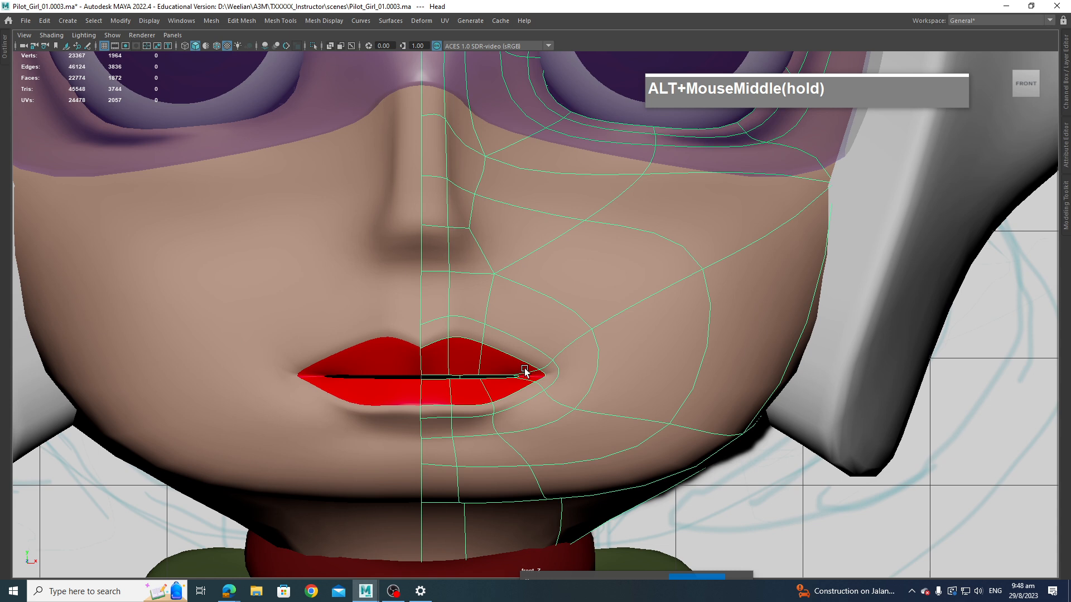
pyautogui.moveTo(524, 283); pyautogui.dragTo(483, 281, button='right')
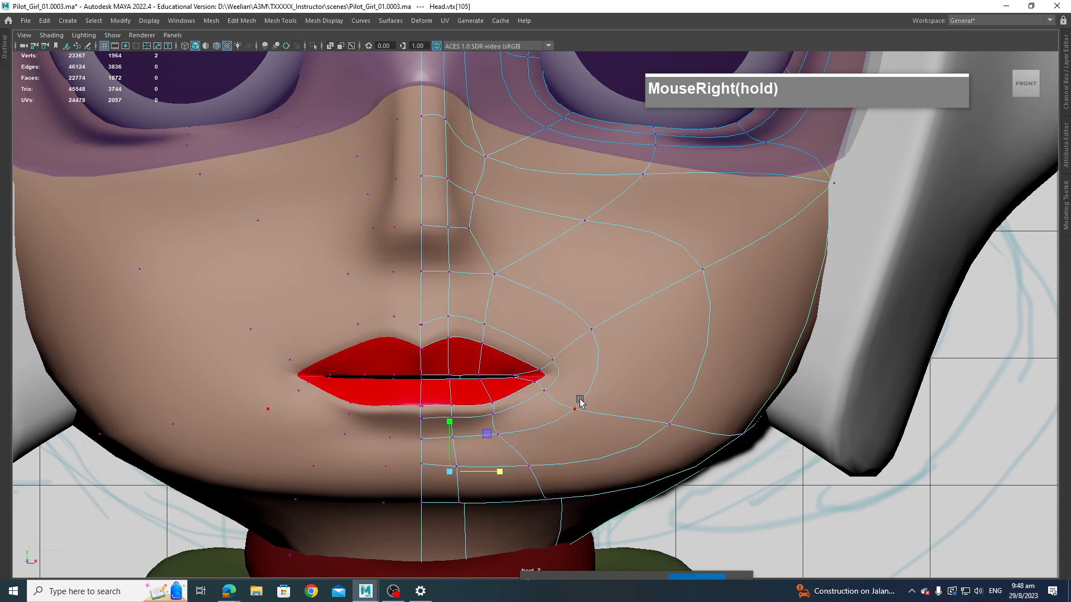
pyautogui.press('b')
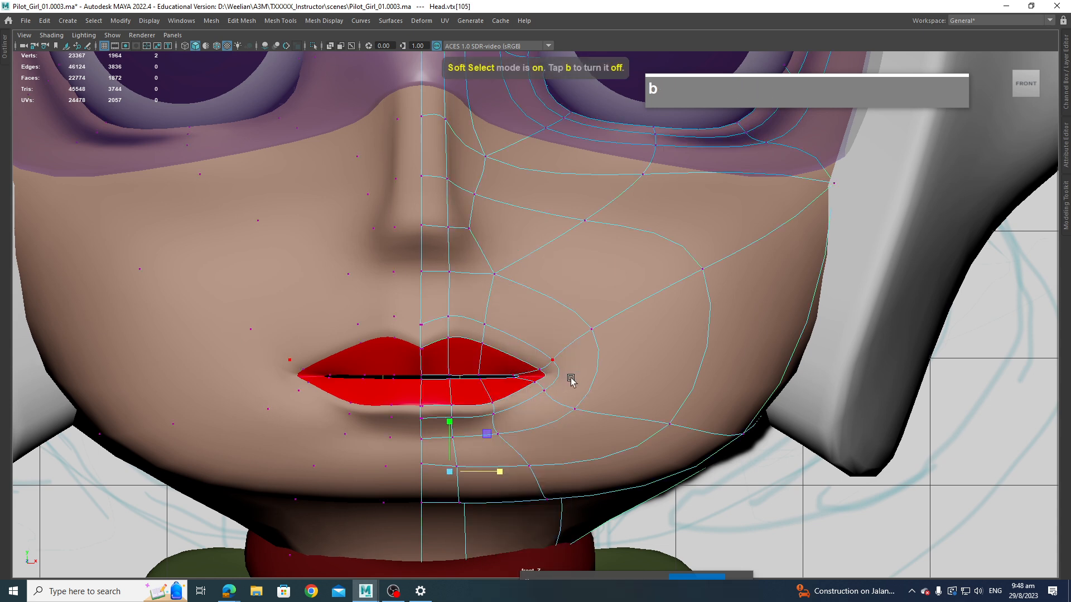
pyautogui.moveTo(529, 349); pyautogui.dragTo(564, 397)
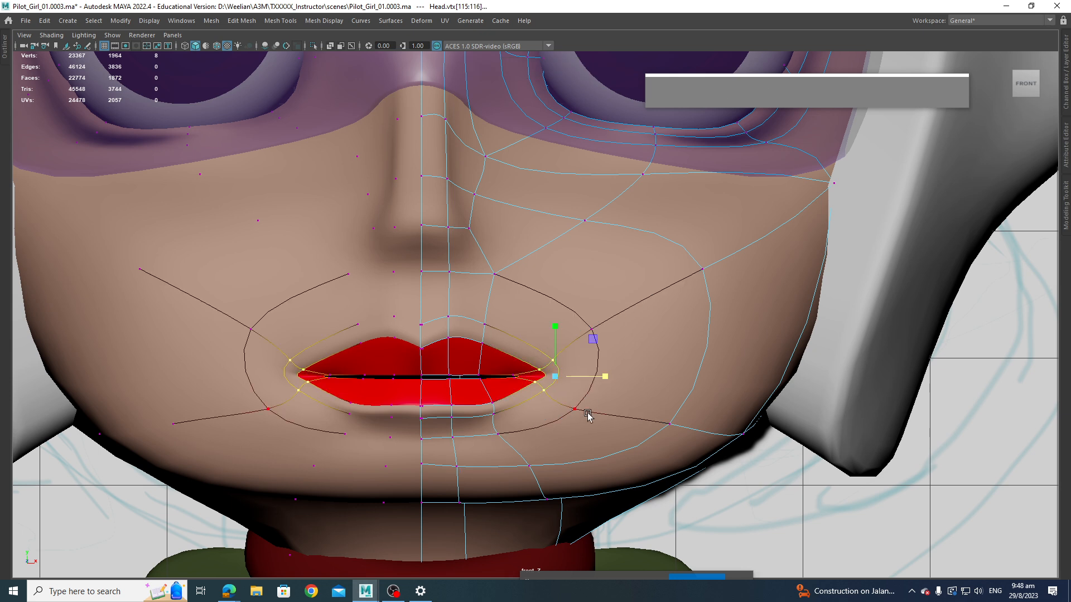
pyautogui.moveTo(575, 388); pyautogui.dragTo(642, 399, button='middle')
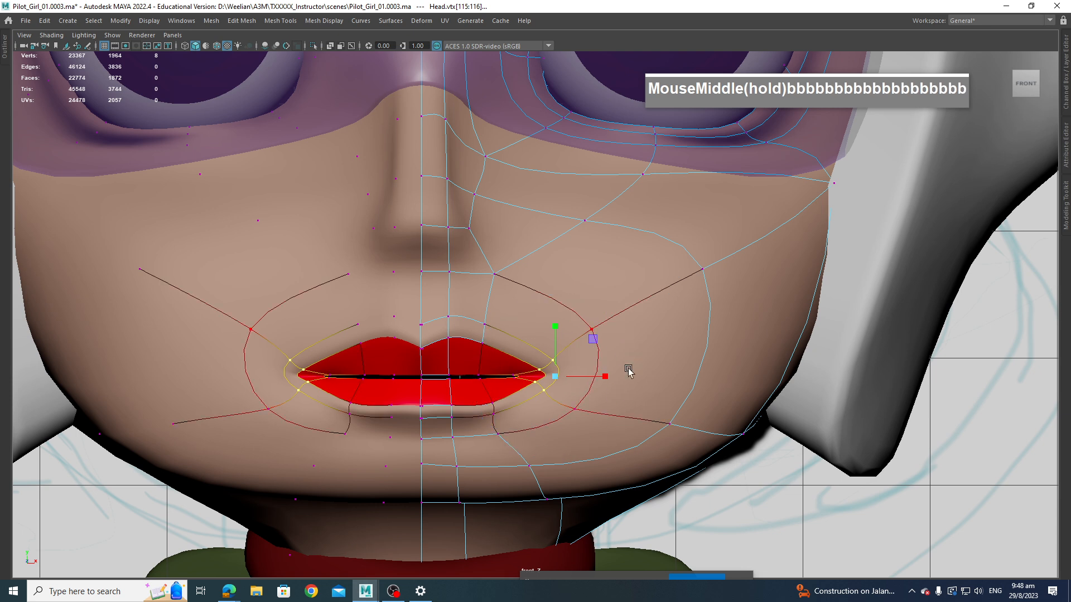
pyautogui.press('e')
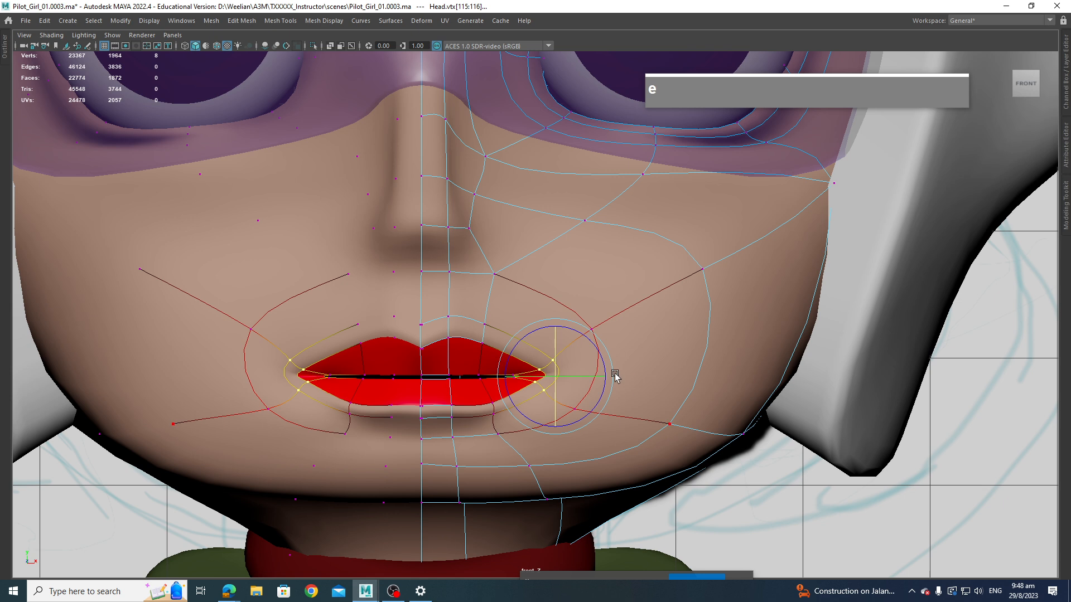
pyautogui.moveTo(598, 349); pyautogui.dragTo(593, 304)
pyautogui.press('w')
pyautogui.click(592, 330)
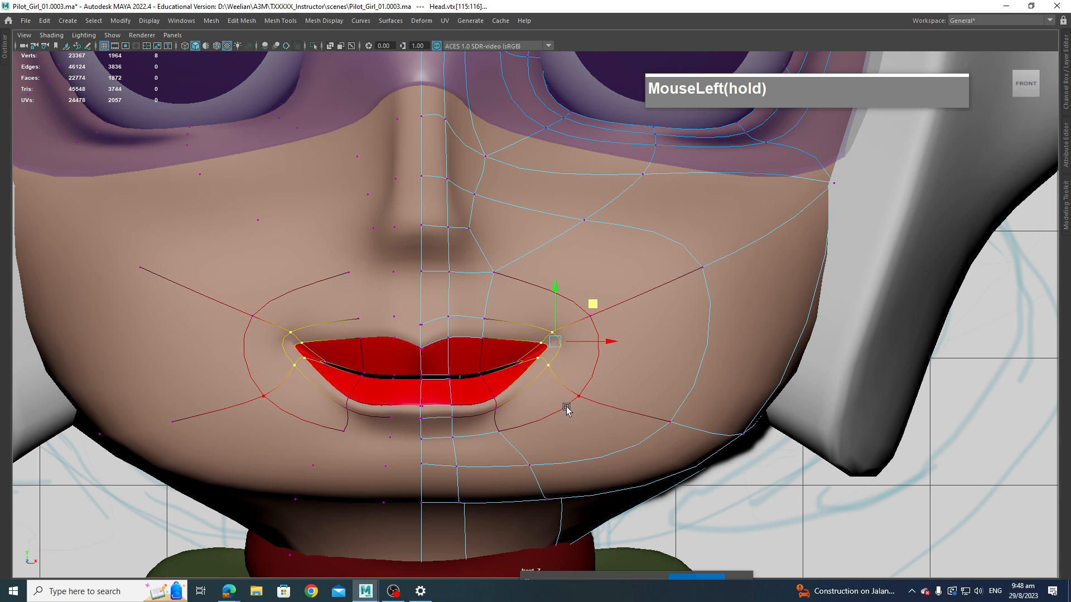
# Step: Examine the smiling mouth in the perspective view from the side and the front
pyautogui.press('space')
pyautogui.moveTo(566, 374); pyautogui.dragTo(504, 389)
pyautogui.scroll(2, 496, 390)
pyautogui.keyDown('alt'); pyautogui.moveTo(485, 389); pyautogui.dragTo(532, 342, button='middle'); pyautogui.keyUp('alt')
pyautogui.scroll(2, 533, 344)
pyautogui.keyDown('alt'); pyautogui.moveTo(533, 344); pyautogui.dragTo(563, 357); pyautogui.keyUp('alt')
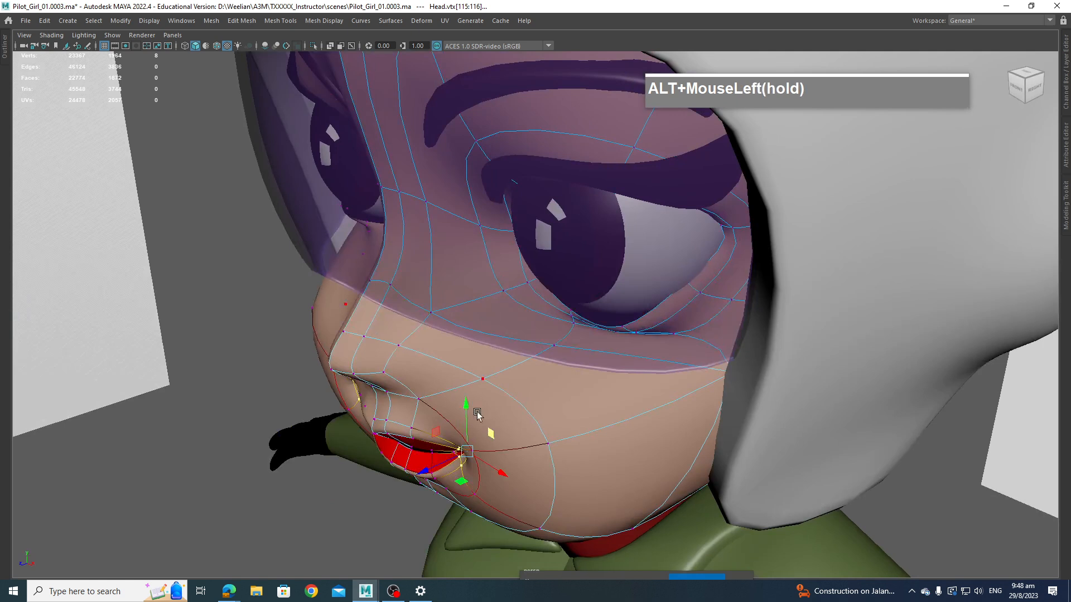
pyautogui.keyDown('alt'); pyautogui.moveTo(563, 357); pyautogui.dragTo(591, 368, button='middle'); pyautogui.keyUp('alt')
pyautogui.keyDown('alt'); pyautogui.moveTo(591, 368); pyautogui.dragTo(612, 377); pyautogui.keyUp('alt')
pyautogui.click(671, 306)
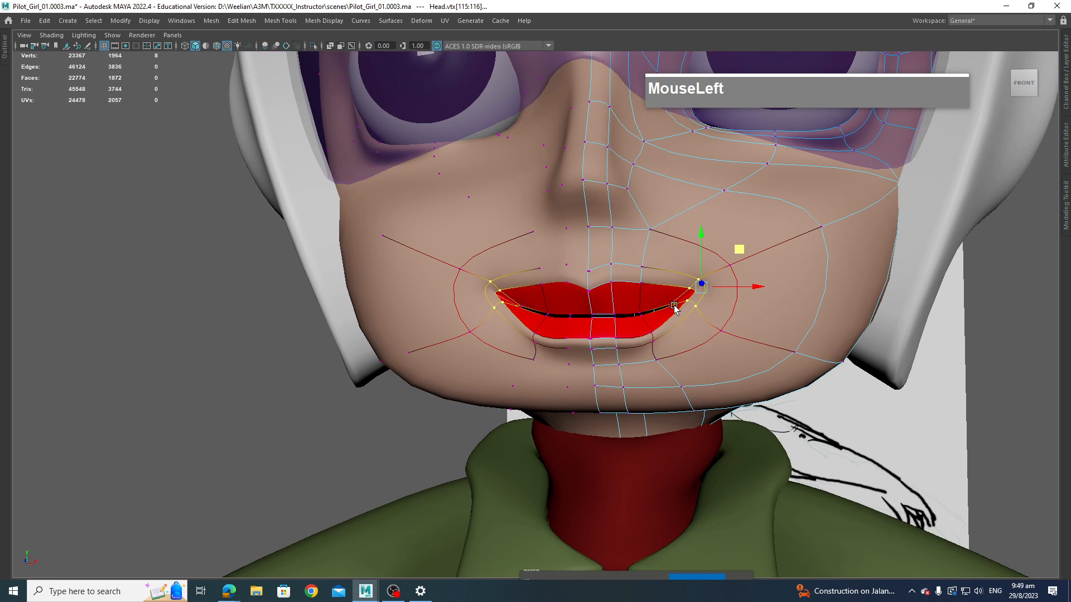
pyautogui.scroll(-2, 676, 307)
pyautogui.scroll(2, 645, 363)
pyautogui.scroll(-2, 662, 365)
pyautogui.scroll(2, 662, 364)
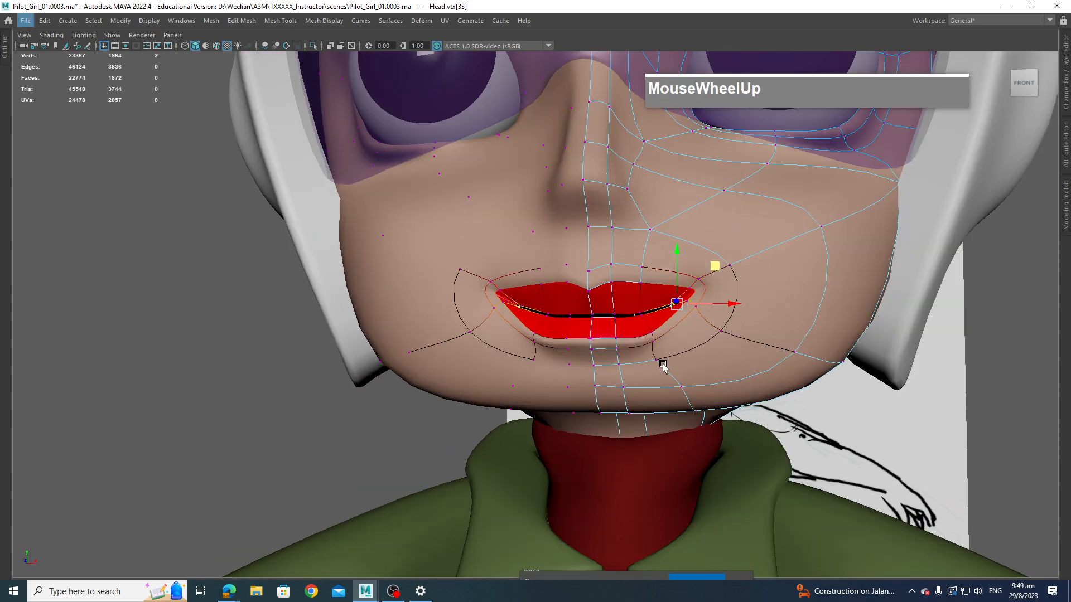
pyautogui.scroll(-2, 663, 364)
pyautogui.rightClick(661, 364)
pyautogui.scroll(5, 633, 306)
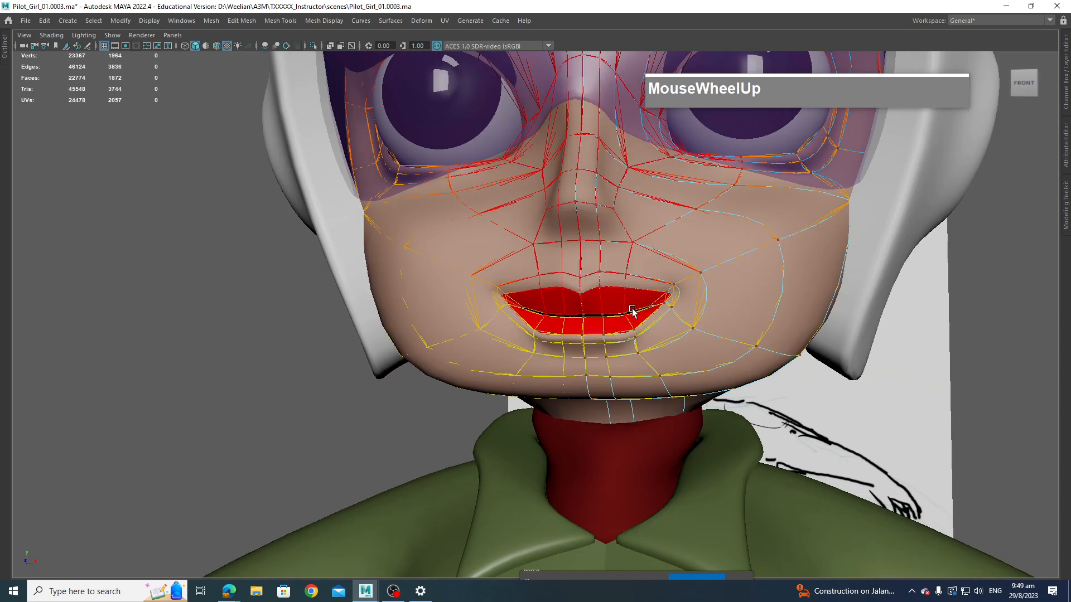
pyautogui.scroll(4, 642, 341)
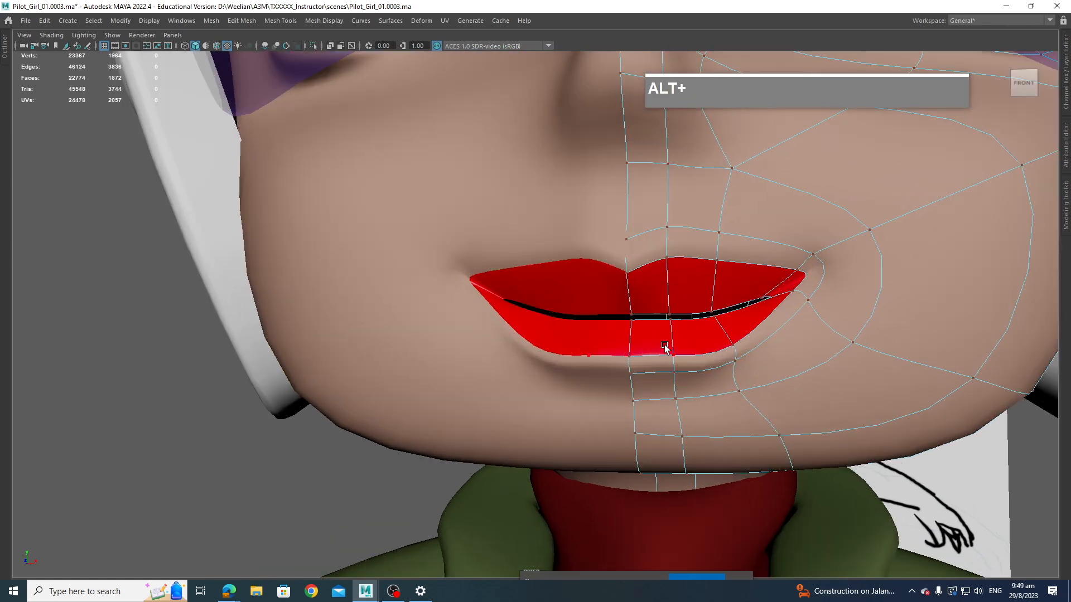
# Step: Slide the edges along and just beneath the lower lip's border downward to make the lip fuller
pyautogui.moveTo(593, 306); pyautogui.dragTo(597, 299, button='right')
pyautogui.click(583, 306)
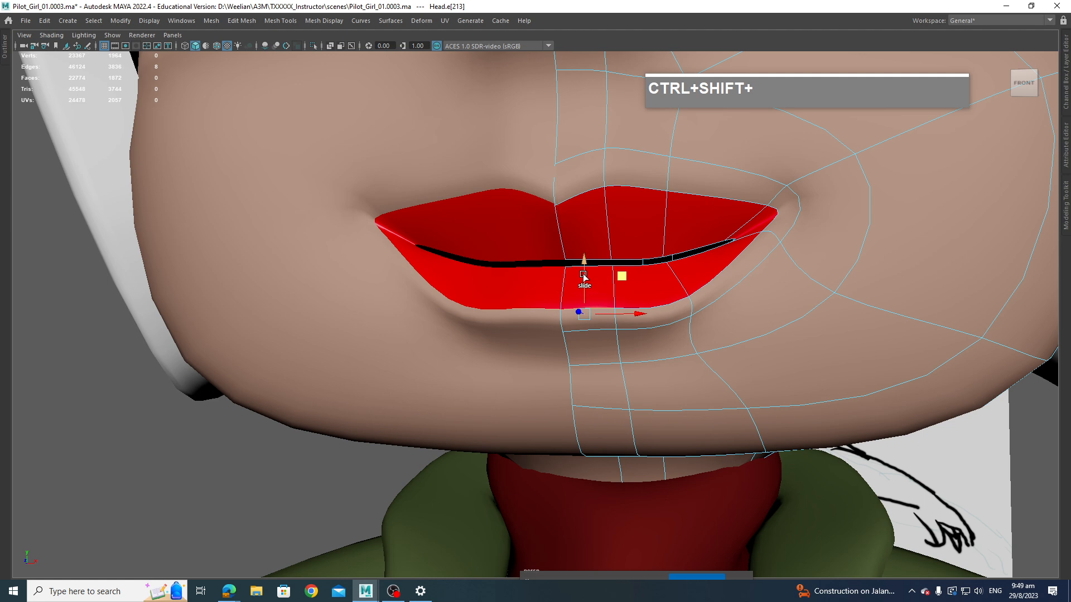
pyautogui.keyDown('ctrl'); pyautogui.keyDown('shift'); pyautogui.moveTo(584, 282); pyautogui.dragTo(586, 289); pyautogui.keyUp('shift'); pyautogui.keyUp('ctrl')
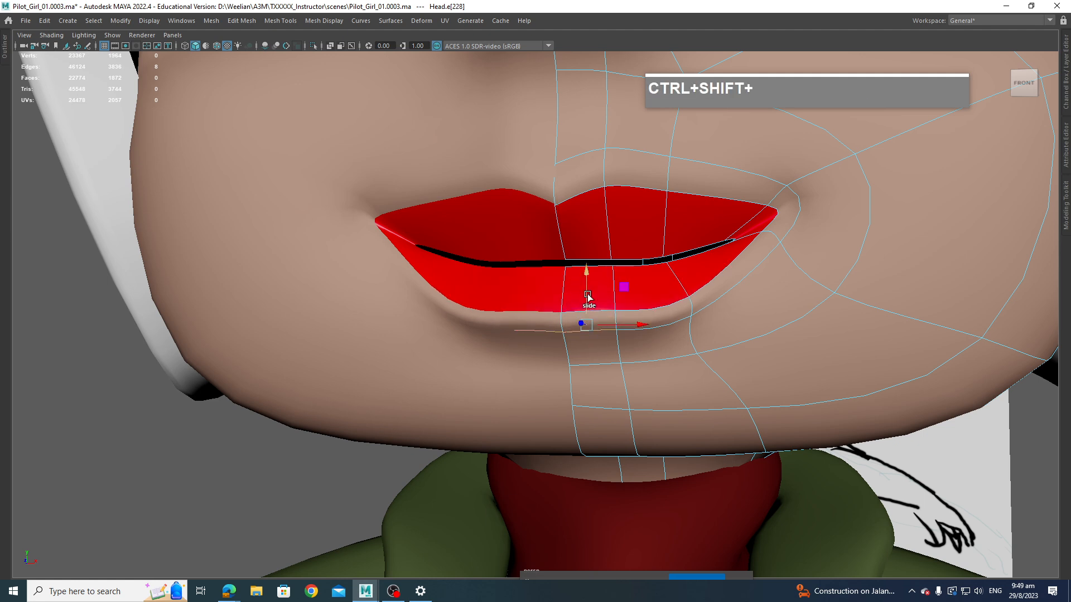
pyautogui.keyDown('ctrl'); pyautogui.keyDown('shift'); pyautogui.click(591, 333); pyautogui.keyUp('shift'); pyautogui.keyUp('ctrl')
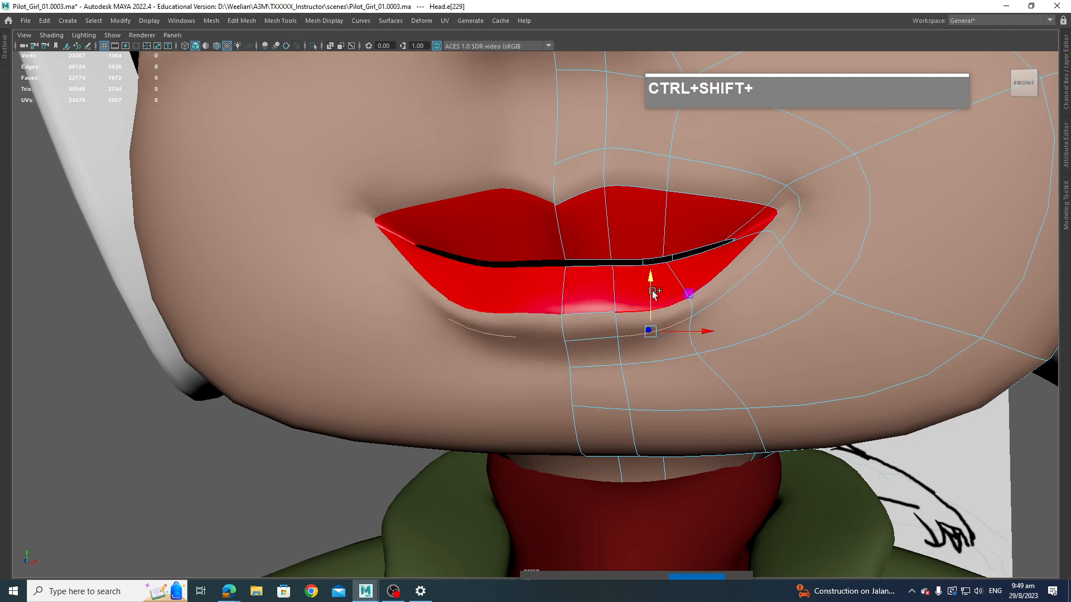
pyautogui.keyDown('ctrl'); pyautogui.keyDown('shift'); pyautogui.click(667, 327); pyautogui.keyUp('shift'); pyautogui.keyUp('ctrl')
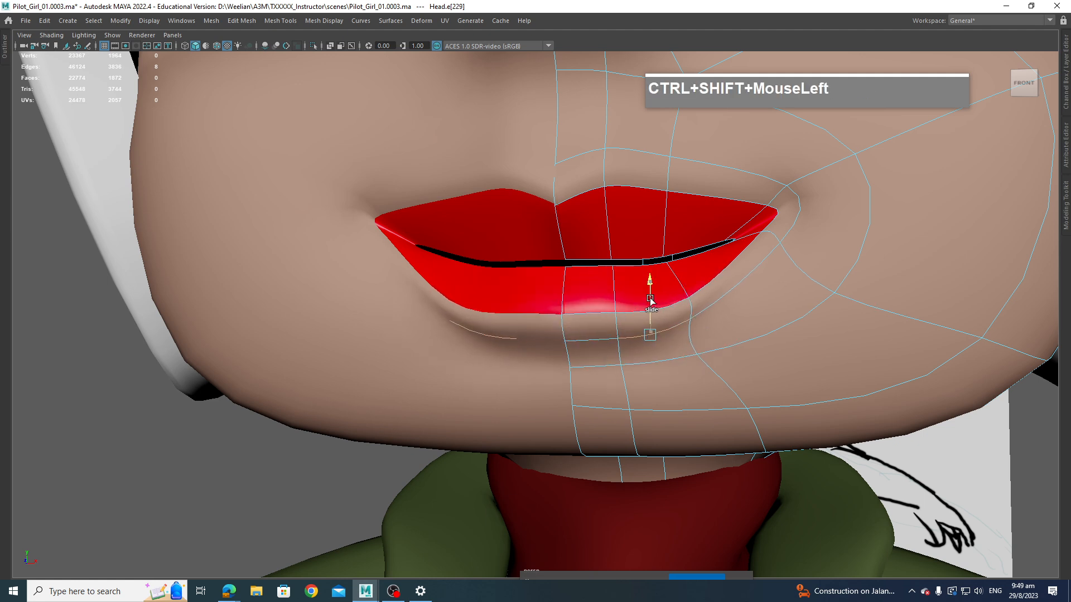
pyautogui.keyDown('ctrl'); pyautogui.keyDown('shift'); pyautogui.click(585, 316); pyautogui.keyUp('shift'); pyautogui.keyUp('ctrl')
pyautogui.keyDown('ctrl'); pyautogui.keyDown('shift'); pyautogui.moveTo(585, 270); pyautogui.dragTo(585, 292); pyautogui.keyUp('shift'); pyautogui.keyUp('ctrl')
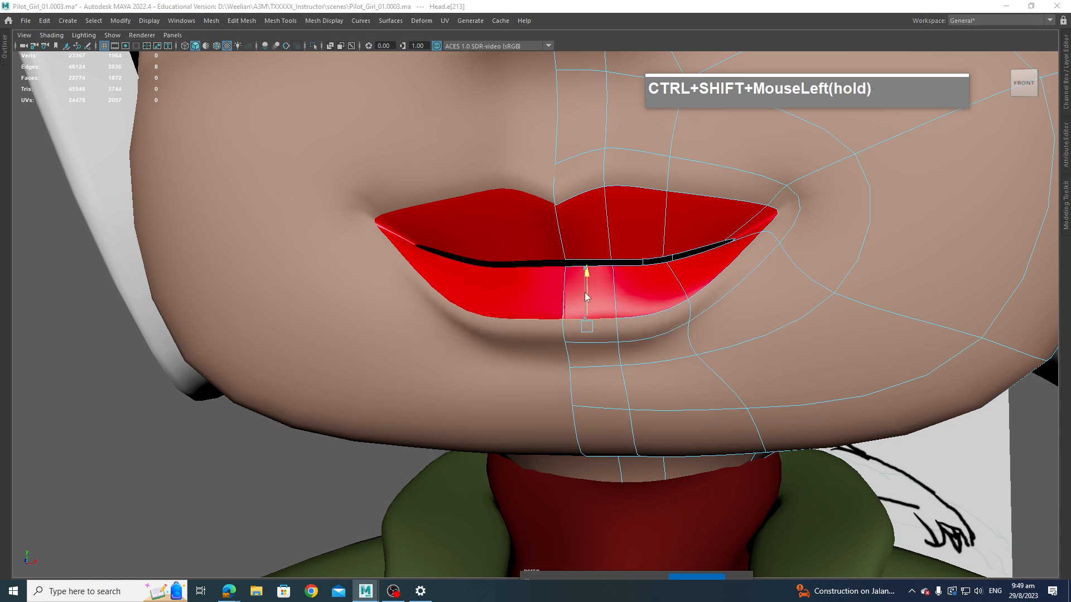
pyautogui.keyDown('ctrl'); pyautogui.keyDown('shift'); pyautogui.click(664, 314); pyautogui.keyUp('shift'); pyautogui.keyUp('ctrl')
pyautogui.keyDown('ctrl'); pyautogui.keyDown('shift'); pyautogui.moveTo(651, 270); pyautogui.dragTo(654, 292); pyautogui.keyUp('shift'); pyautogui.keyUp('ctrl')
pyautogui.scroll(-1, 716, 298)
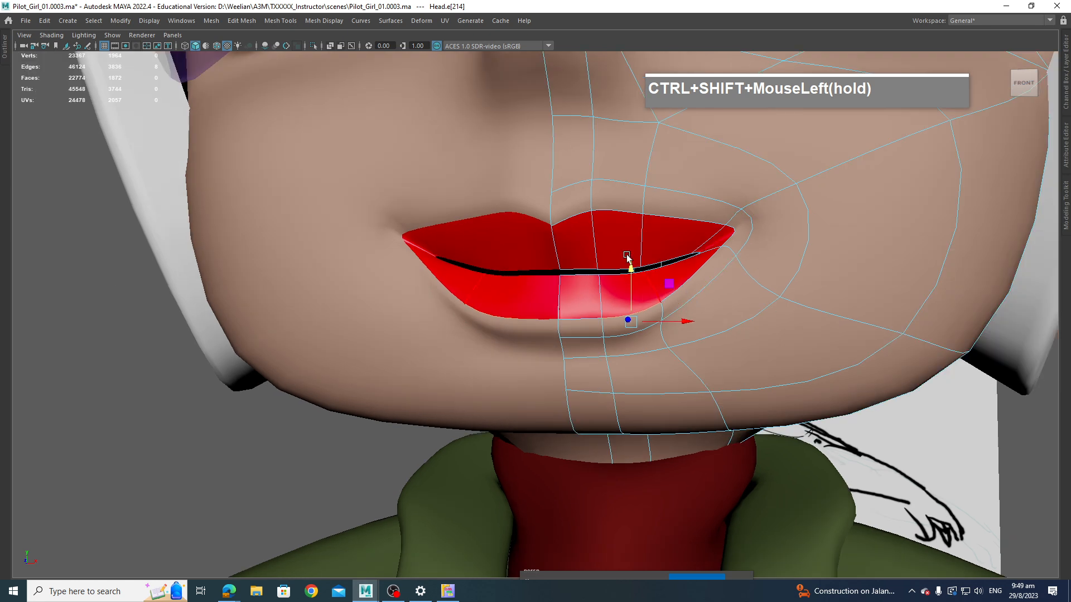
# Step: Insert an edge loop through the upper and lower lips with the Multi-Cut tool
pyautogui.keyDown('ctrl'); pyautogui.keyDown('shift'); pyautogui.click(619, 219); pyautogui.keyUp('shift'); pyautogui.keyUp('ctrl')
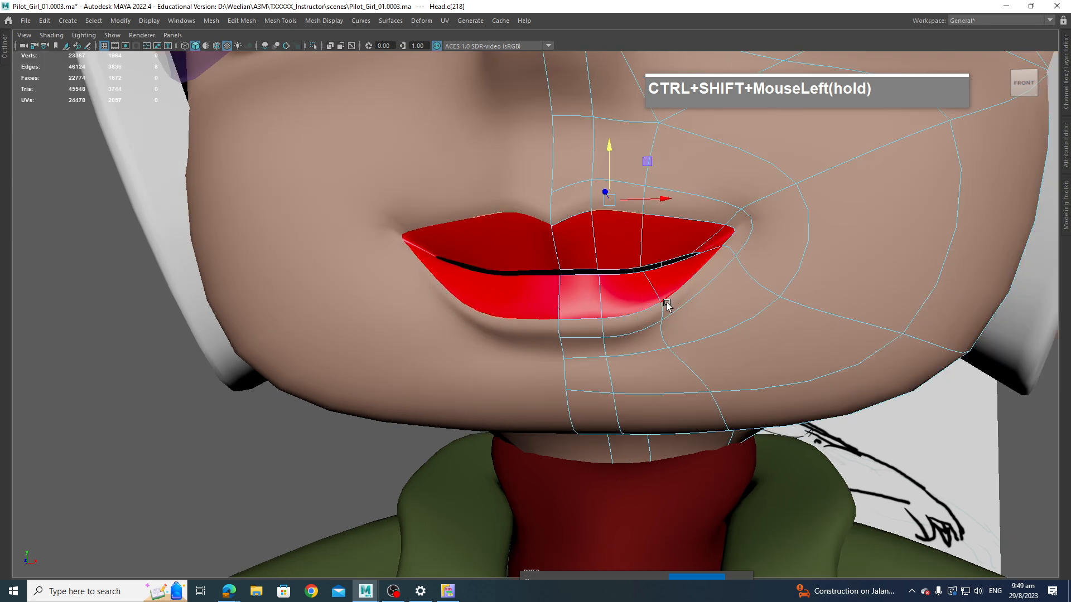
pyautogui.keyDown('alt'); pyautogui.moveTo(667, 303); pyautogui.dragTo(616, 303); pyautogui.keyUp('alt')
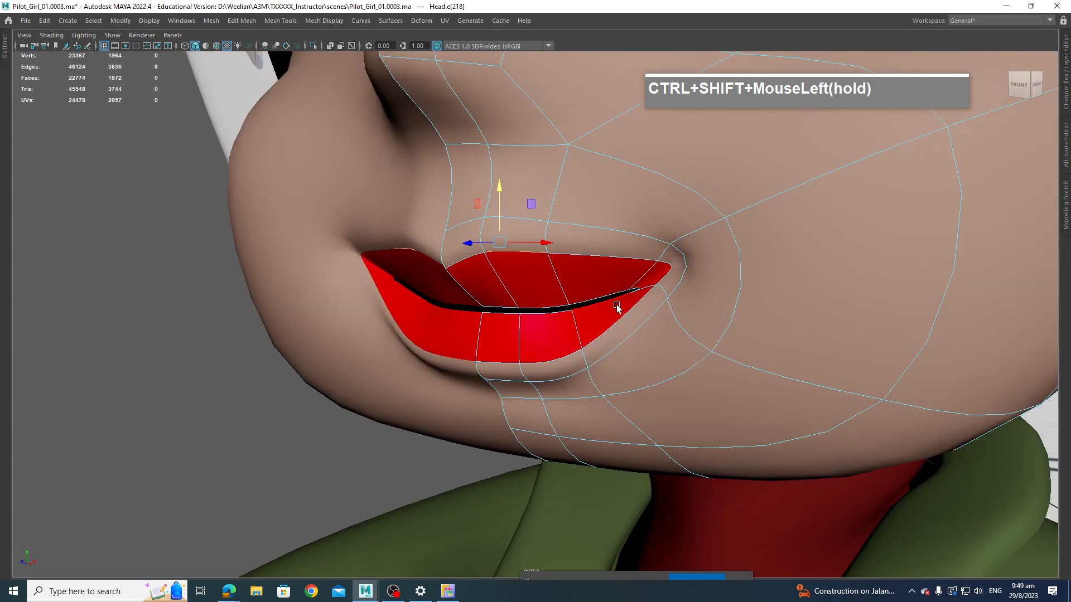
pyautogui.moveTo(542, 264)
pyautogui.mouseDown(button='right')
pyautogui.moveTo(523, 281)
pyautogui.moveTo(541, 268)
pyautogui.moveTo(525, 272)
pyautogui.moveTo(541, 241)
pyautogui.moveTo(538, 267)
pyautogui.moveTo(484, 268)
pyautogui.mouseUp(button='right')
pyautogui.click(538, 266)
pyautogui.keyDown('ctrl'); pyautogui.keyDown('shift'); pyautogui.click(540, 263); pyautogui.keyUp('shift'); pyautogui.keyUp('ctrl')
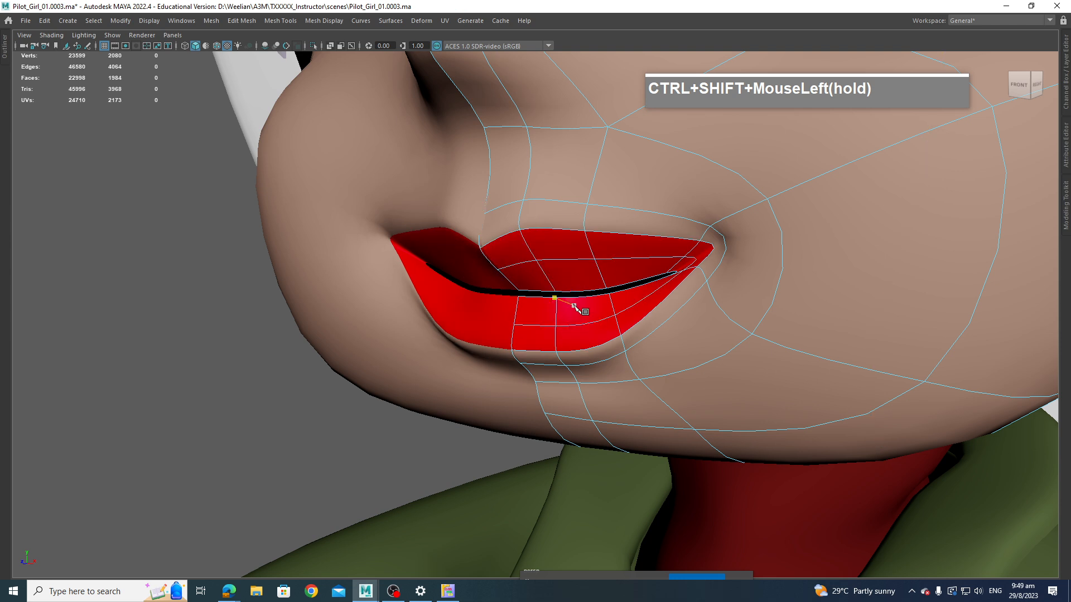
# Step: Select the lower lip edges of the new loop and move them to shape the lip's volume
pyautogui.keyDown('ctrl'); pyautogui.keyDown('shift'); pyautogui.click(515, 267); pyautogui.keyUp('shift'); pyautogui.keyUp('ctrl')
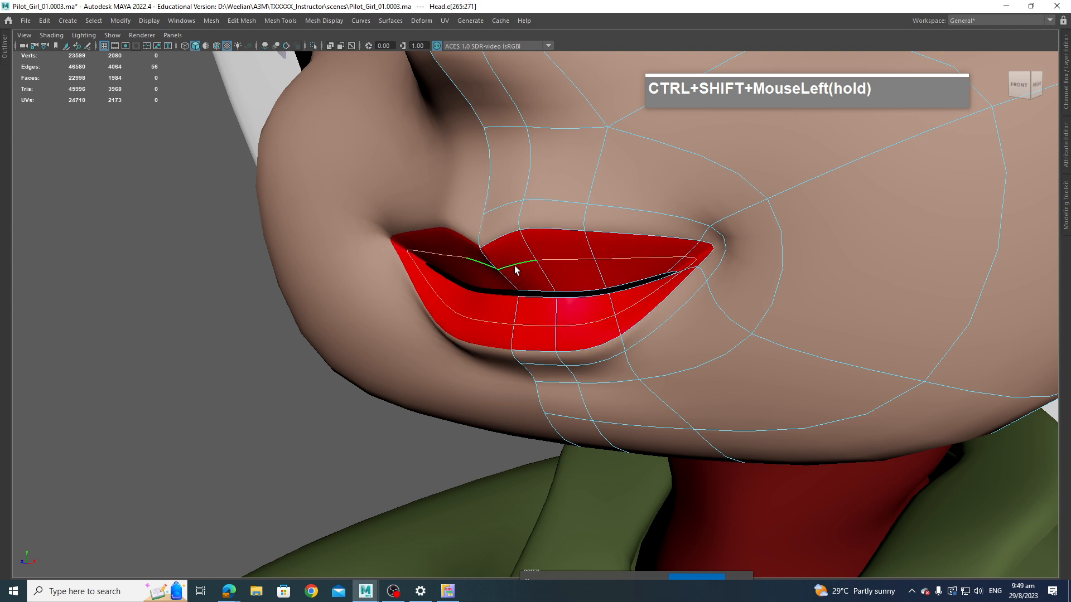
pyautogui.keyDown('alt'); pyautogui.moveTo(566, 319); pyautogui.dragTo(390, 299); pyautogui.keyUp('alt')
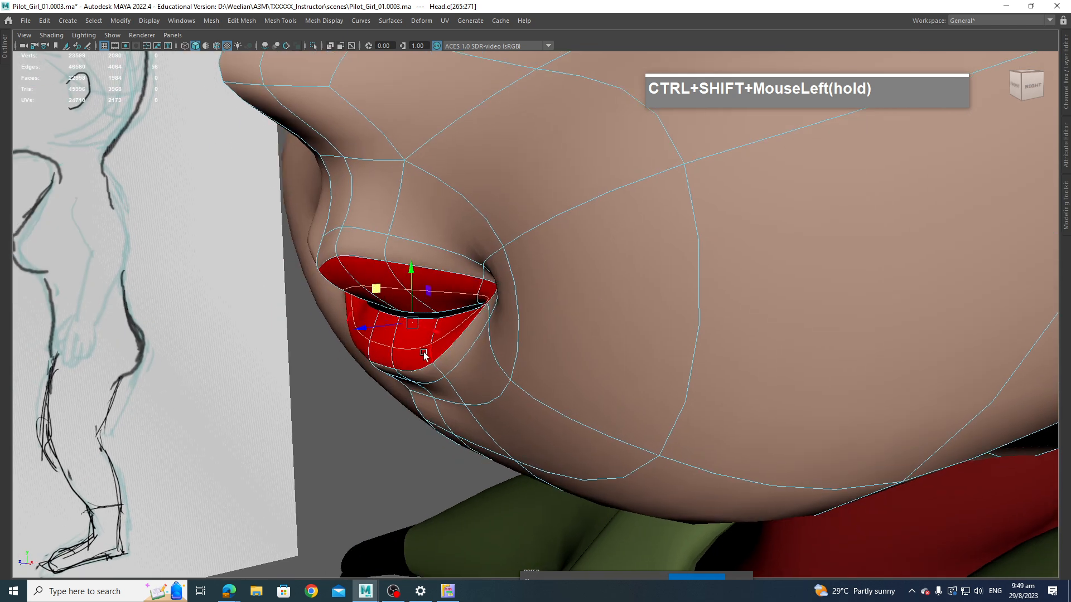
pyautogui.keyDown('alt'); pyautogui.moveTo(376, 337); pyautogui.dragTo(404, 352); pyautogui.keyUp('alt')
pyautogui.click(425, 355)
pyautogui.keyDown('shift'); pyautogui.click(459, 353); pyautogui.keyUp('shift')
pyautogui.moveTo(376, 307); pyautogui.dragTo(478, 316)
pyautogui.scroll(-7, 504, 323)
pyautogui.keyDown('alt'); pyautogui.moveTo(507, 329); pyautogui.dragTo(465, 414, button='middle'); pyautogui.keyUp('alt')
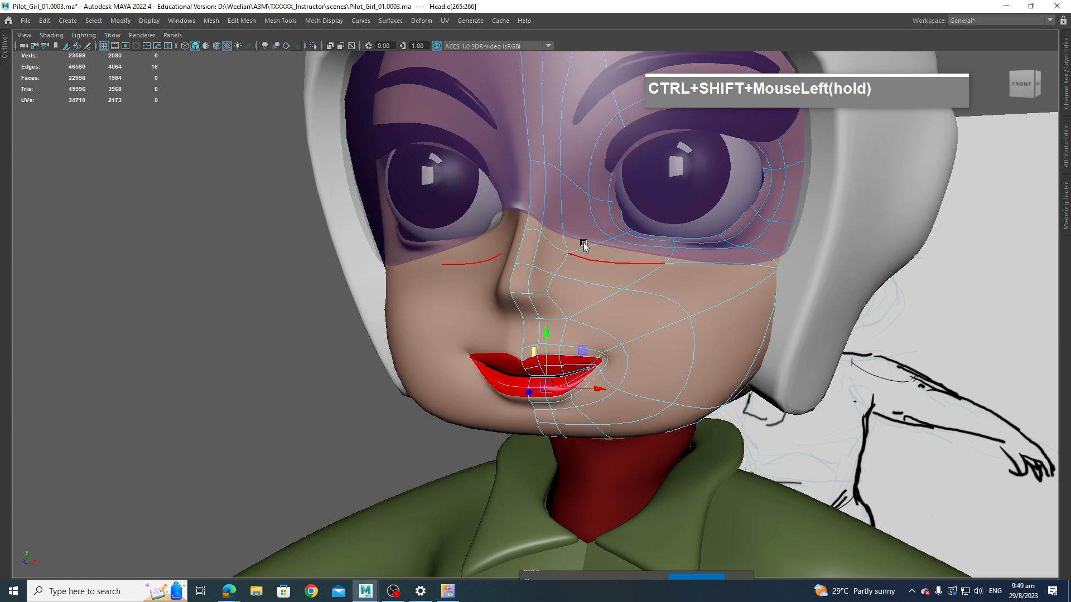
# Step: Return the head to object mode and clear the selection
pyautogui.moveTo(584, 244); pyautogui.dragTo(681, 190, button='right')
pyautogui.scroll(-8, 633, 276)
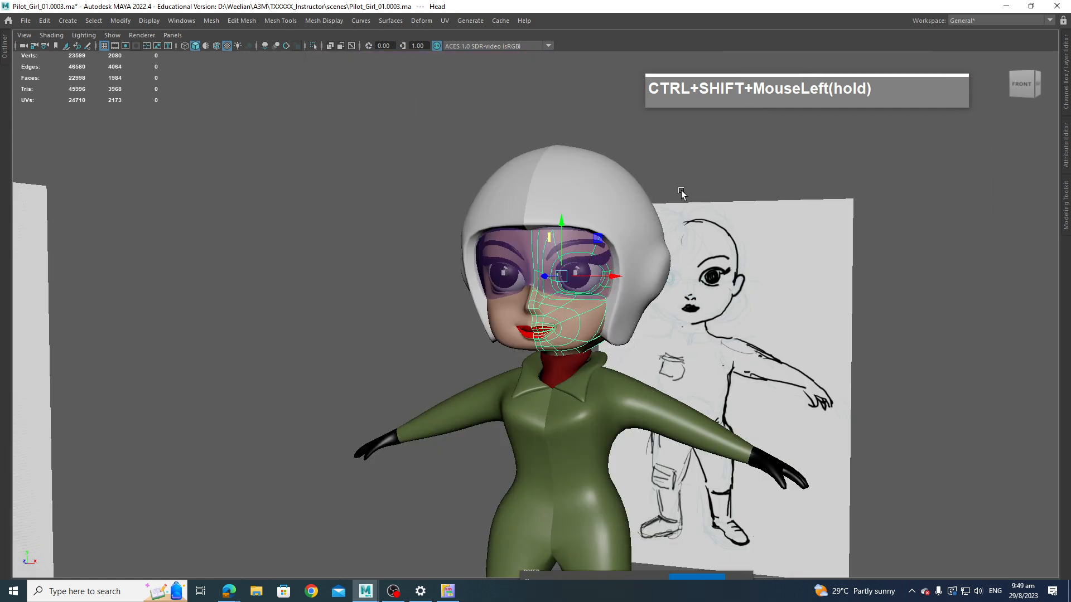
pyautogui.click(683, 205)
pyautogui.scroll(-4, 671, 300)
pyautogui.click(597, 236)
pyautogui.click(667, 213)
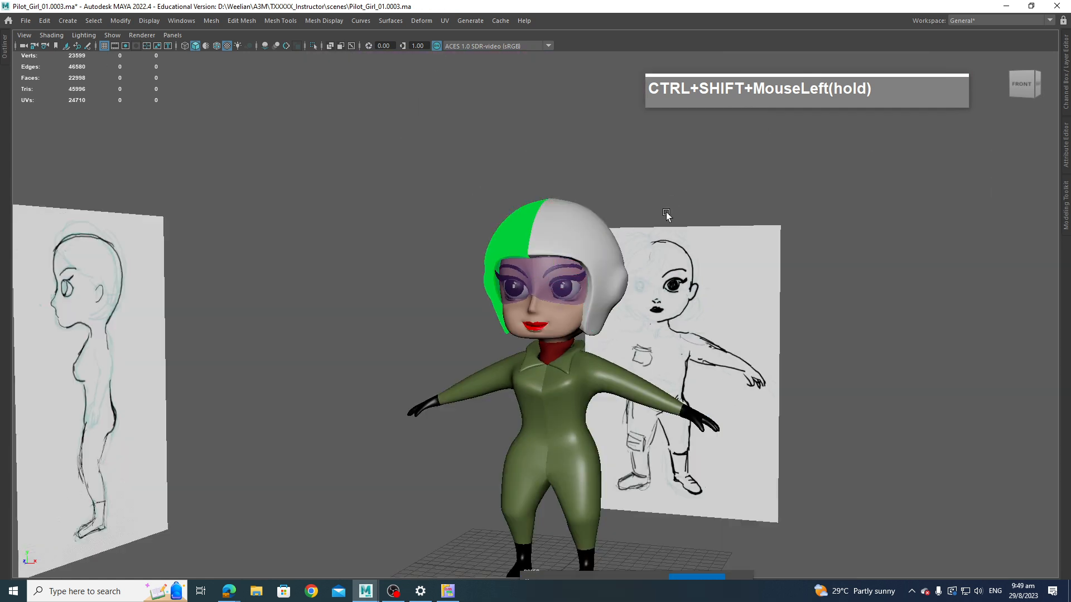
pyautogui.click(508, 235)
pyautogui.click(671, 225)
# Step: Frame the whole character at an angle and display the wireframe over the shaded meshes
pyautogui.scroll(-3, 808, 347)
pyautogui.keyDown('alt'); pyautogui.moveTo(652, 328); pyautogui.dragTo(653, 356); pyautogui.keyUp('alt')
pyautogui.keyDown('alt'); pyautogui.moveTo(653, 356); pyautogui.dragTo(645, 307, button='middle'); pyautogui.keyUp('alt')
pyautogui.scroll(3, 646, 307)
pyautogui.scroll(2, 646, 306)
pyautogui.keyDown('alt'); pyautogui.moveTo(662, 344); pyautogui.dragTo(658, 329); pyautogui.keyUp('alt')
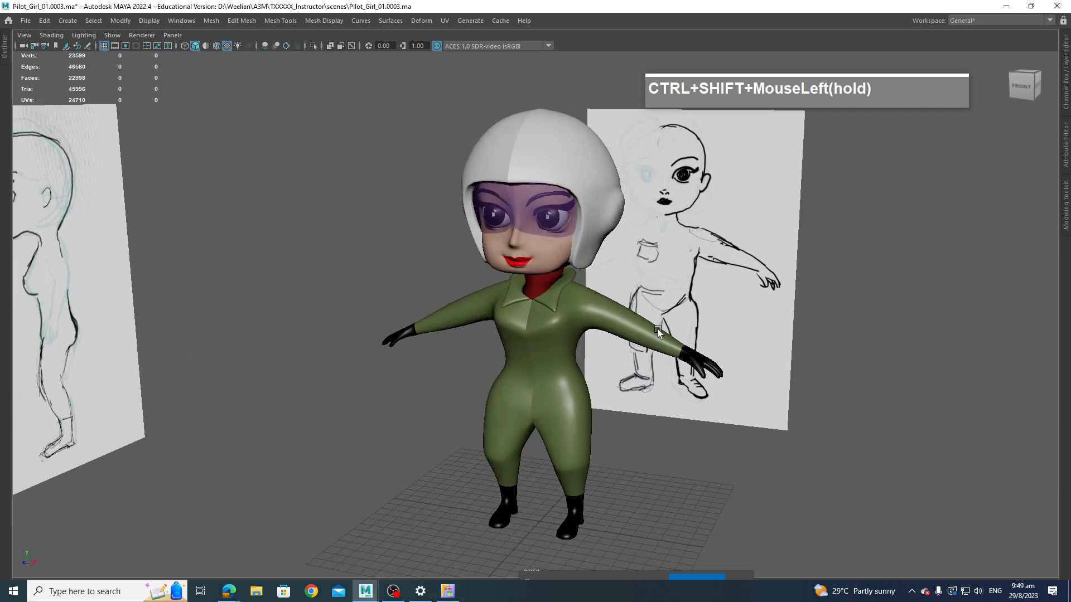
pyautogui.click(217, 47)
pyautogui.scroll(2, 429, 217)
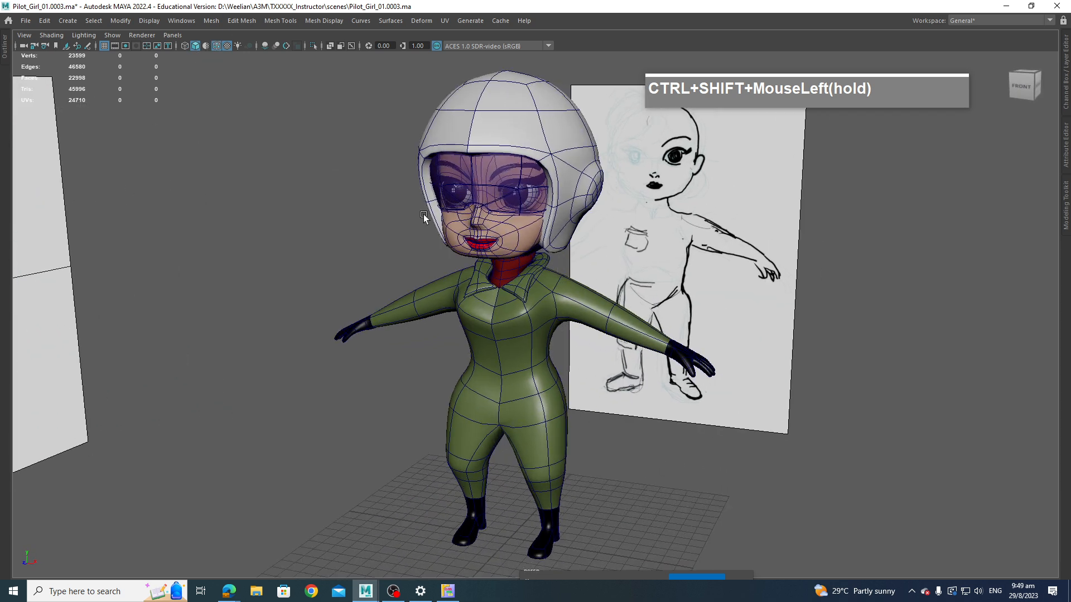